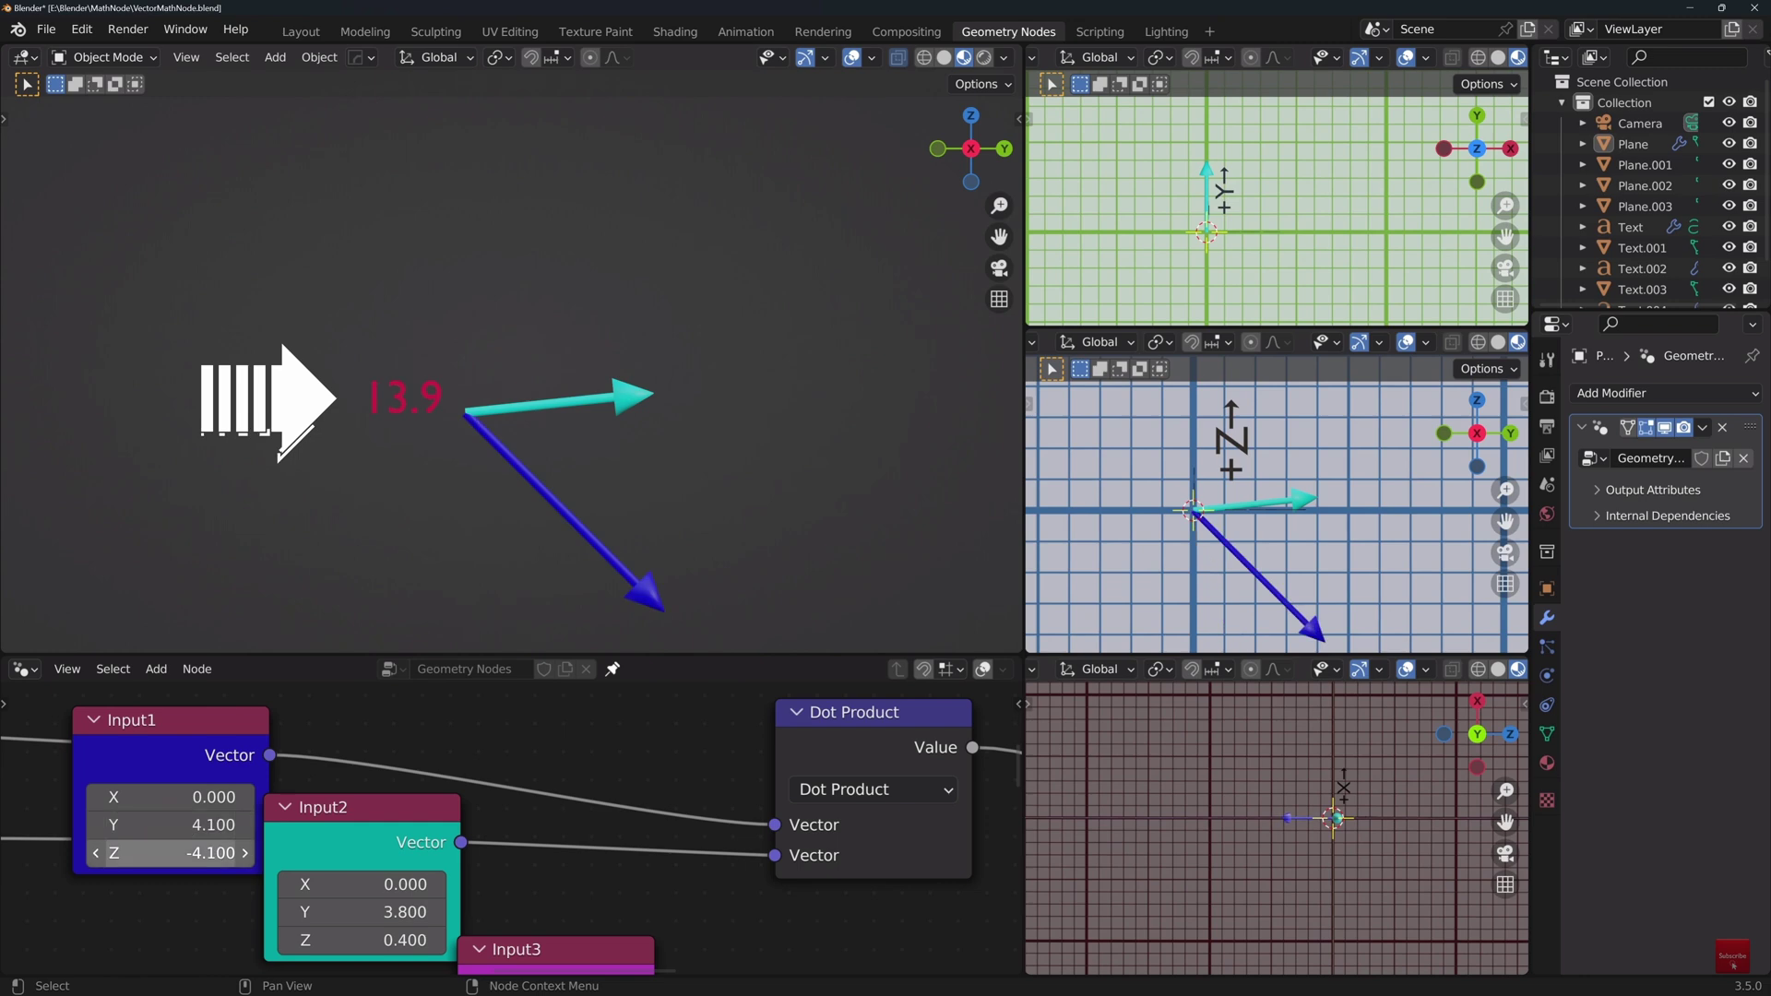
# Drag the Input1 node's Y and Z fields to new values for the Dot Product.
pyautogui.moveTo(186, 855); pyautogui.dragTo(157, 824)
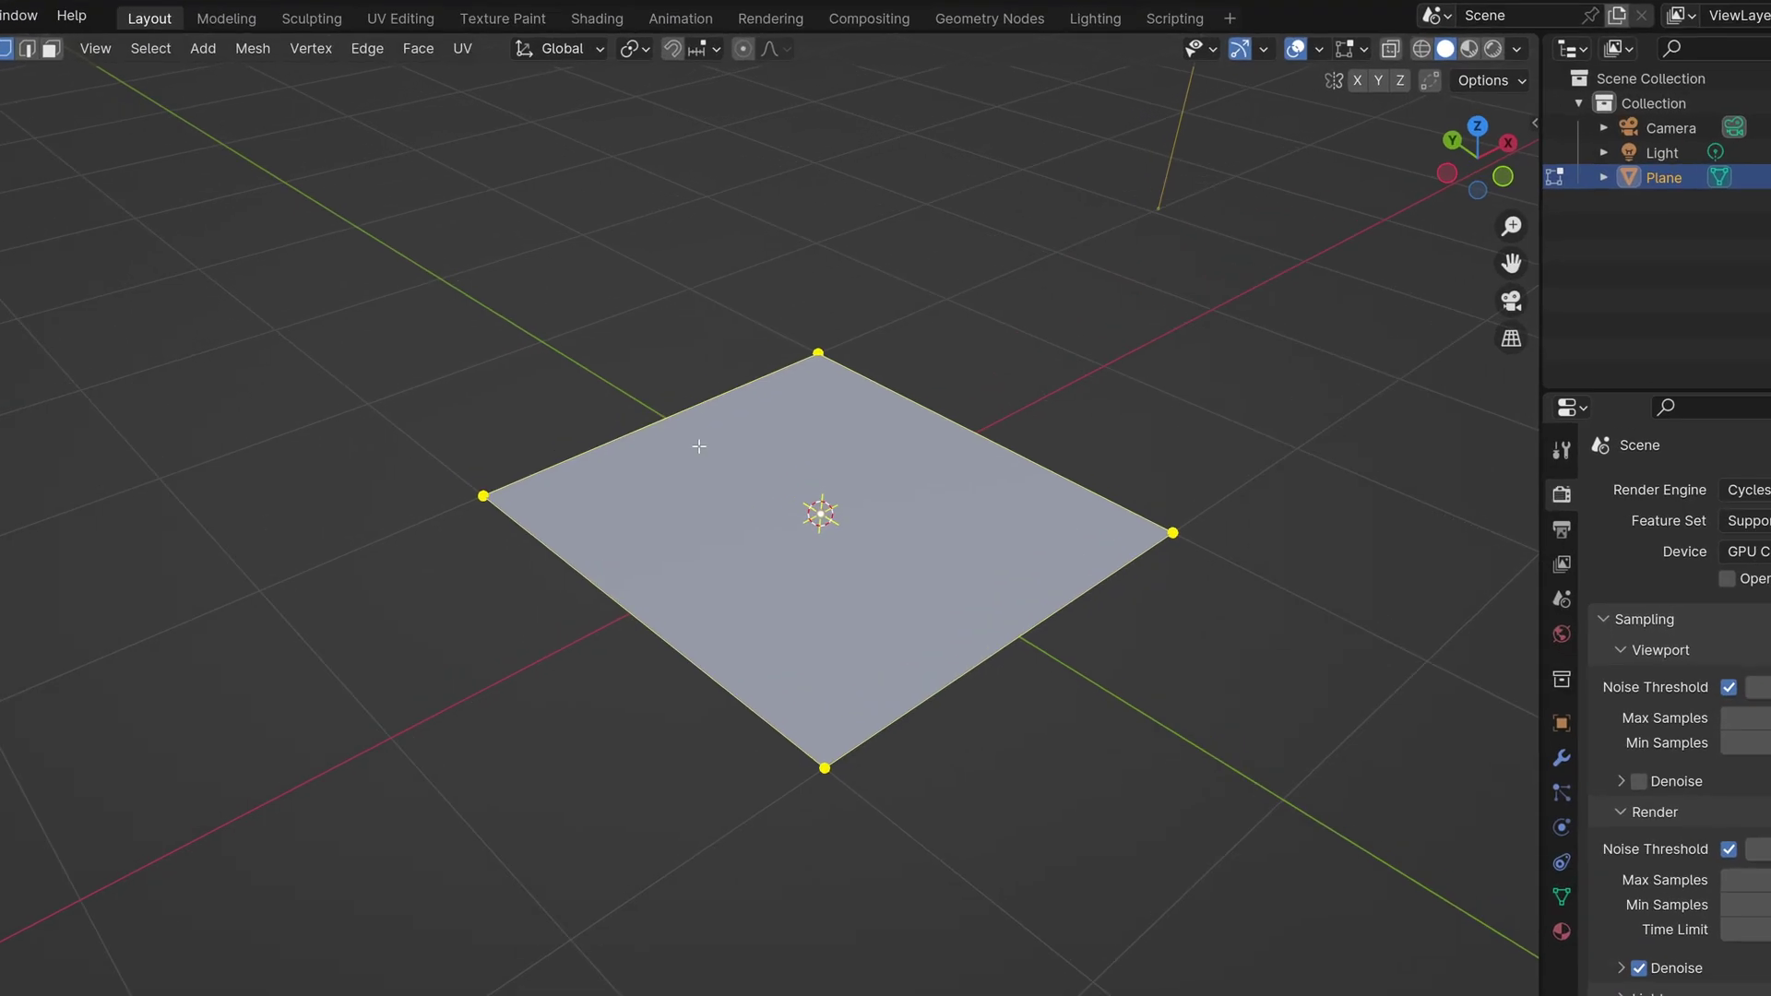
# Enable the Edge Length measurement overlay so each plane edge reads 200 cm, and orbit to inspect.
pyautogui.click(1341, 46)
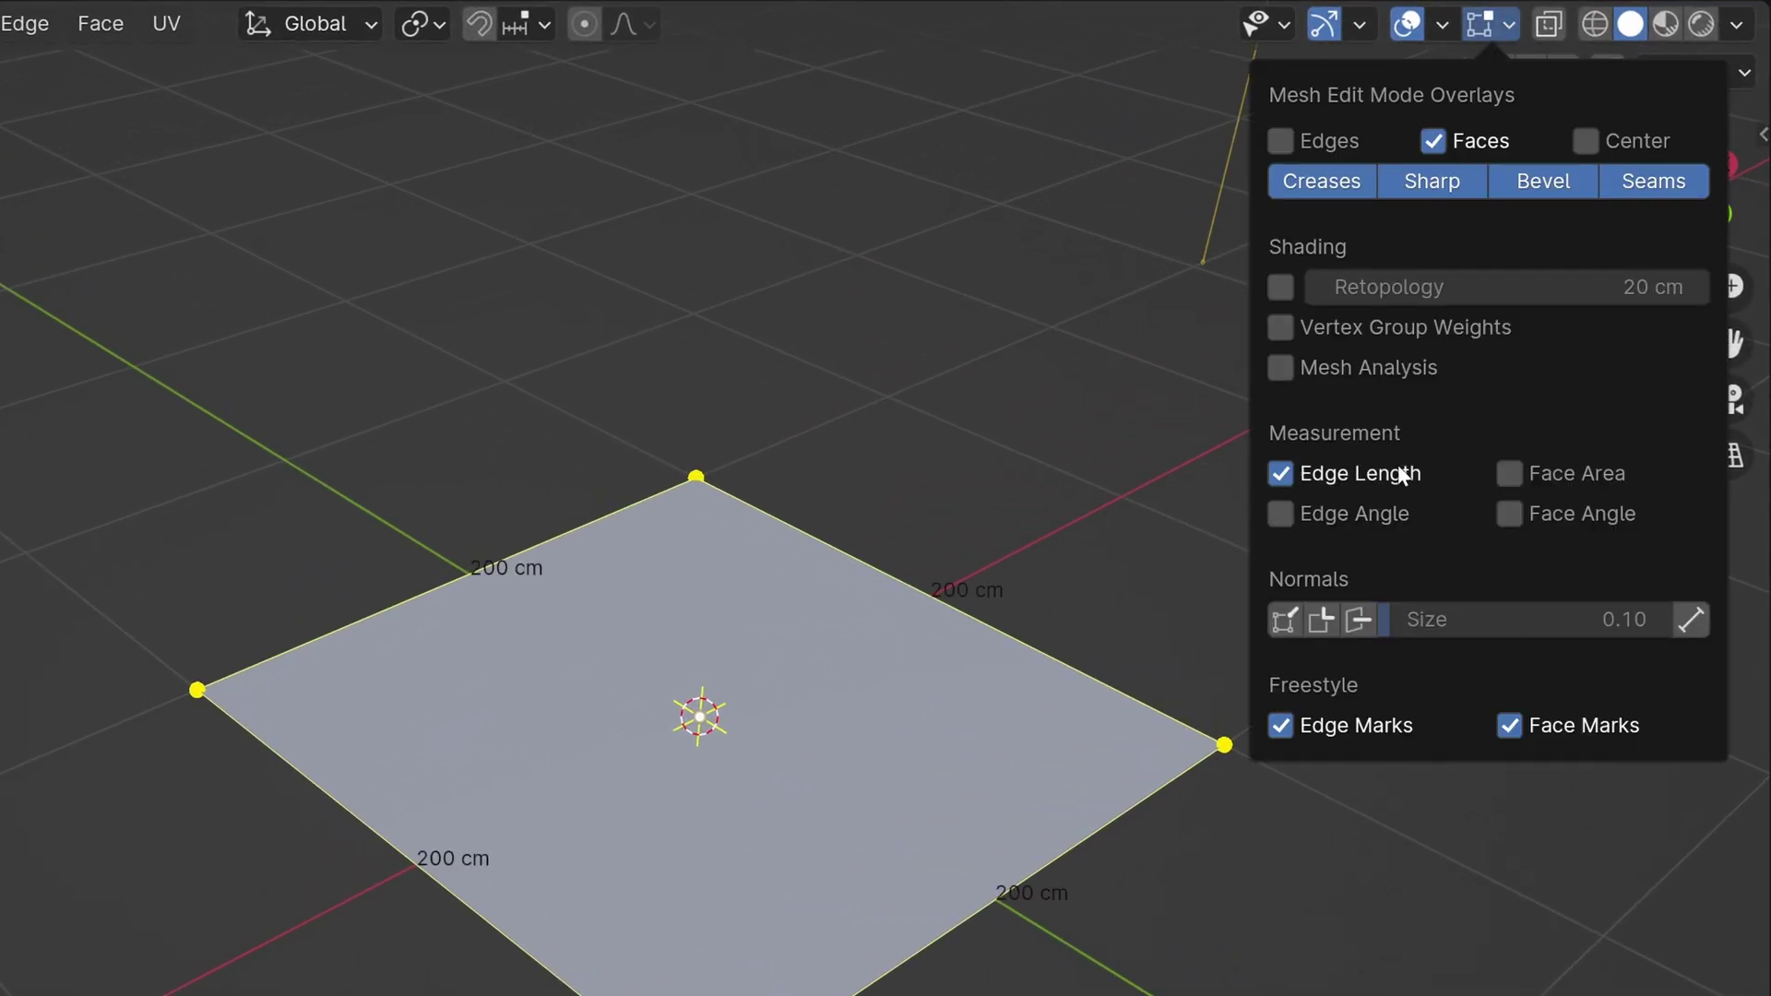
pyautogui.click(1397, 473)
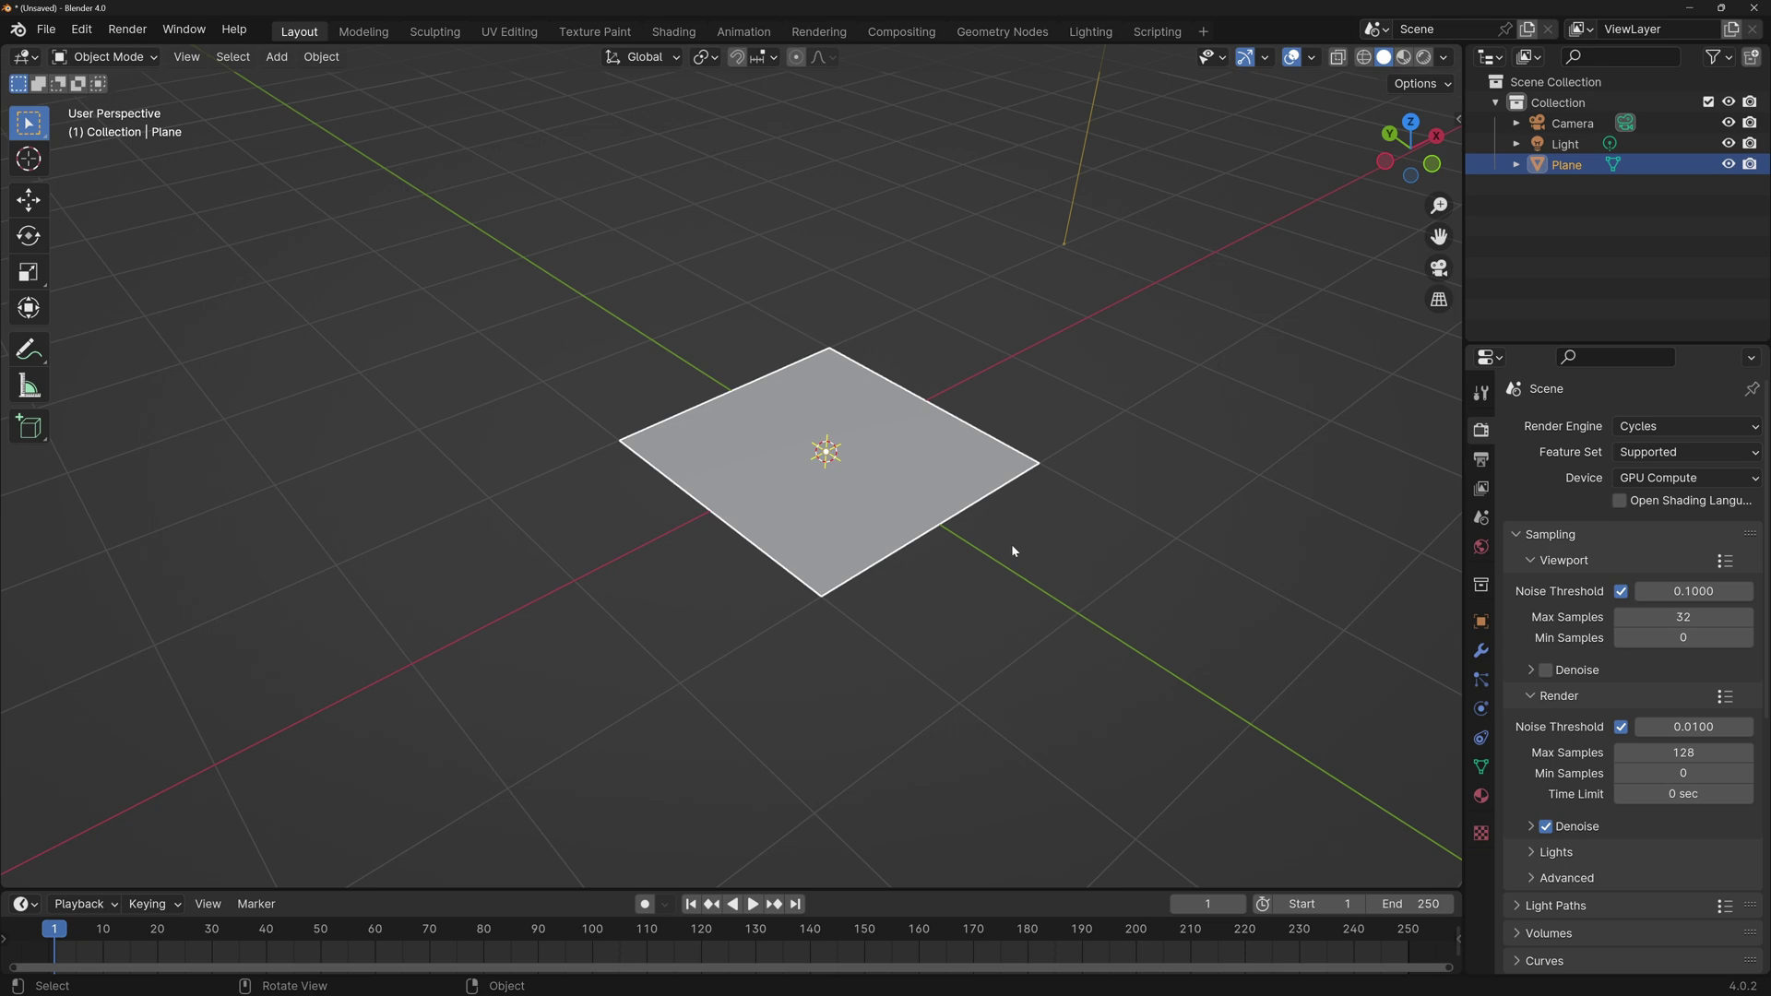
pyautogui.keyDown('shift'); pyautogui.moveTo(1011, 544); pyautogui.dragTo(759, 374, button='middle'); pyautogui.keyUp('shift')
pyautogui.scroll(-4, 929, 584)
pyautogui.scroll(1, 926, 584)
pyautogui.moveTo(1091, 496); pyautogui.dragTo(675, 551, button='middle')
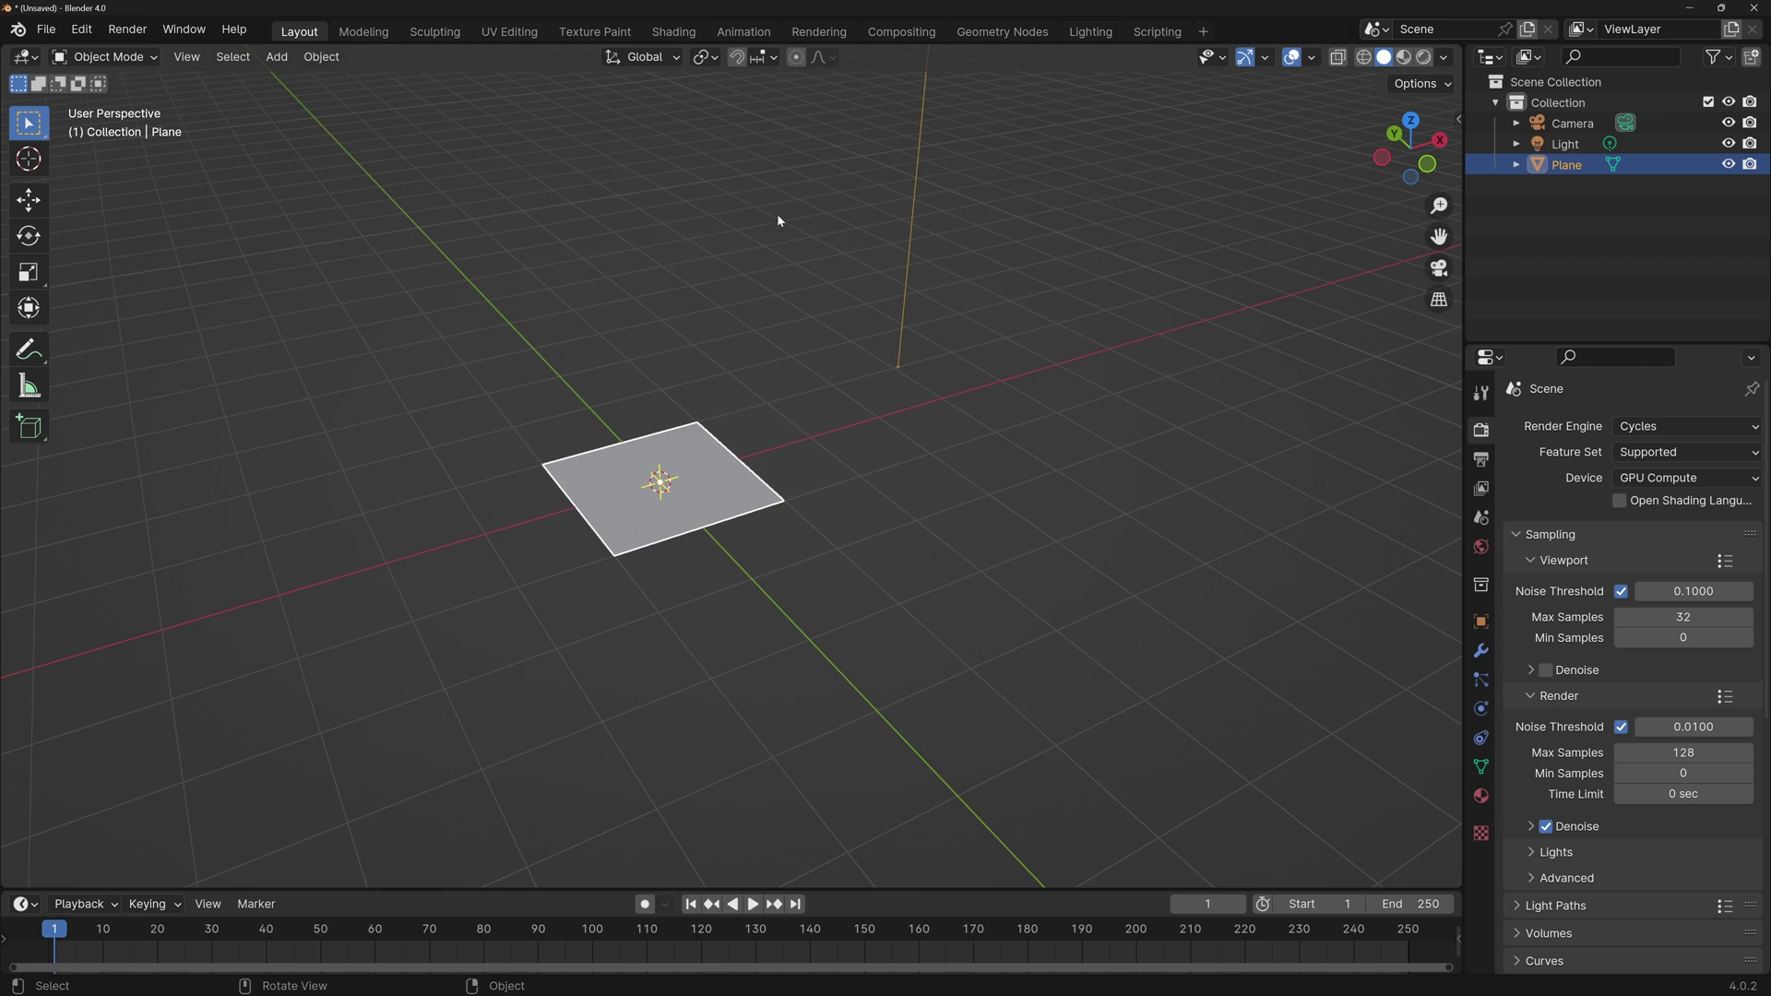
# Create a new geometry node tree on the plane and name it ValueViz.
pyautogui.click(994, 33)
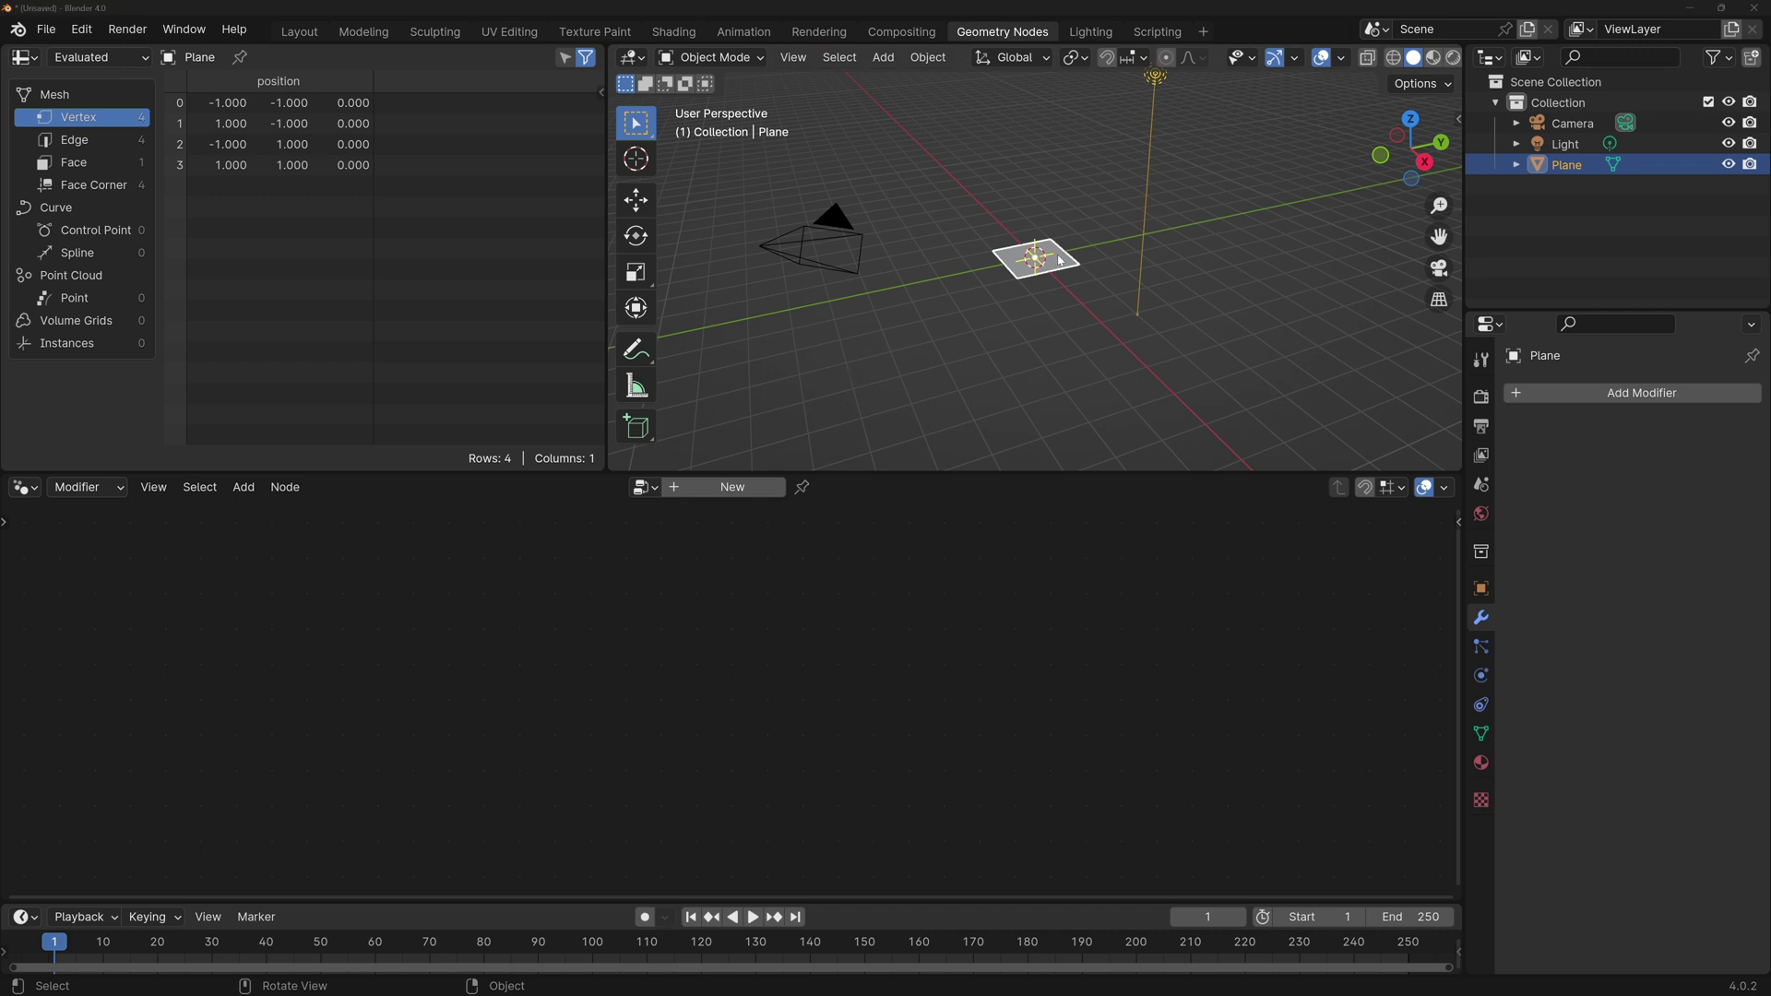
pyautogui.click(732, 487)
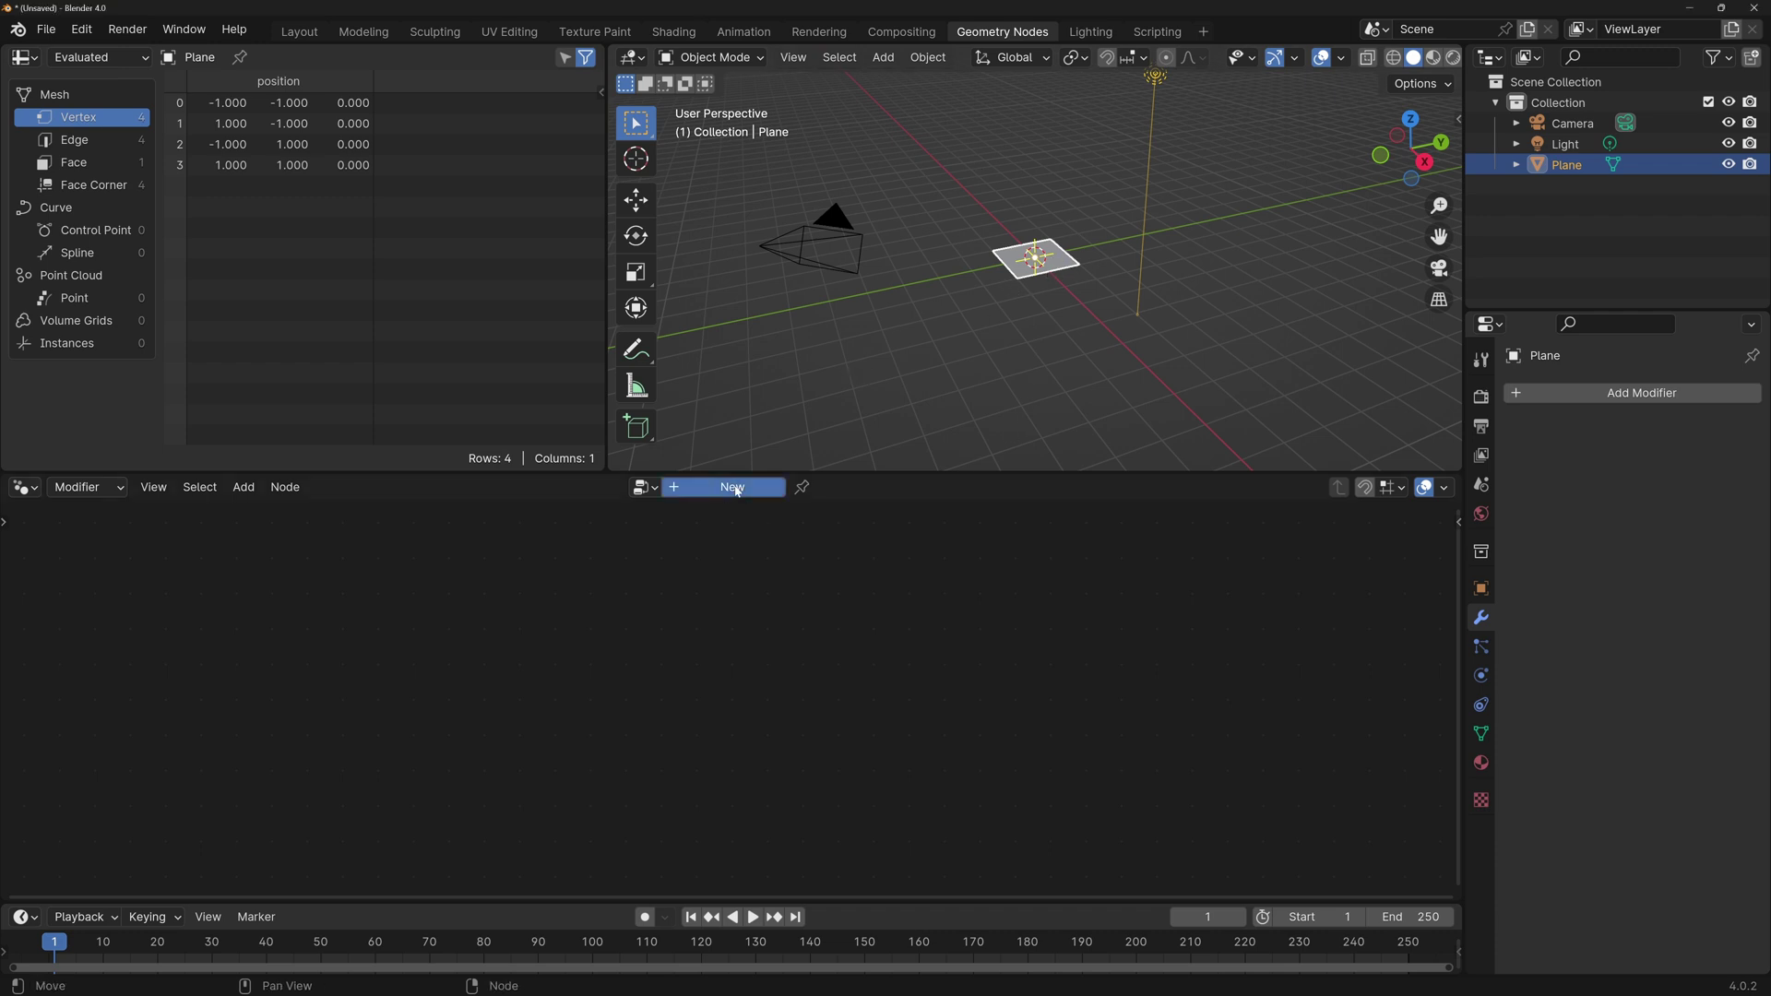
pyautogui.doubleClick(738, 487)
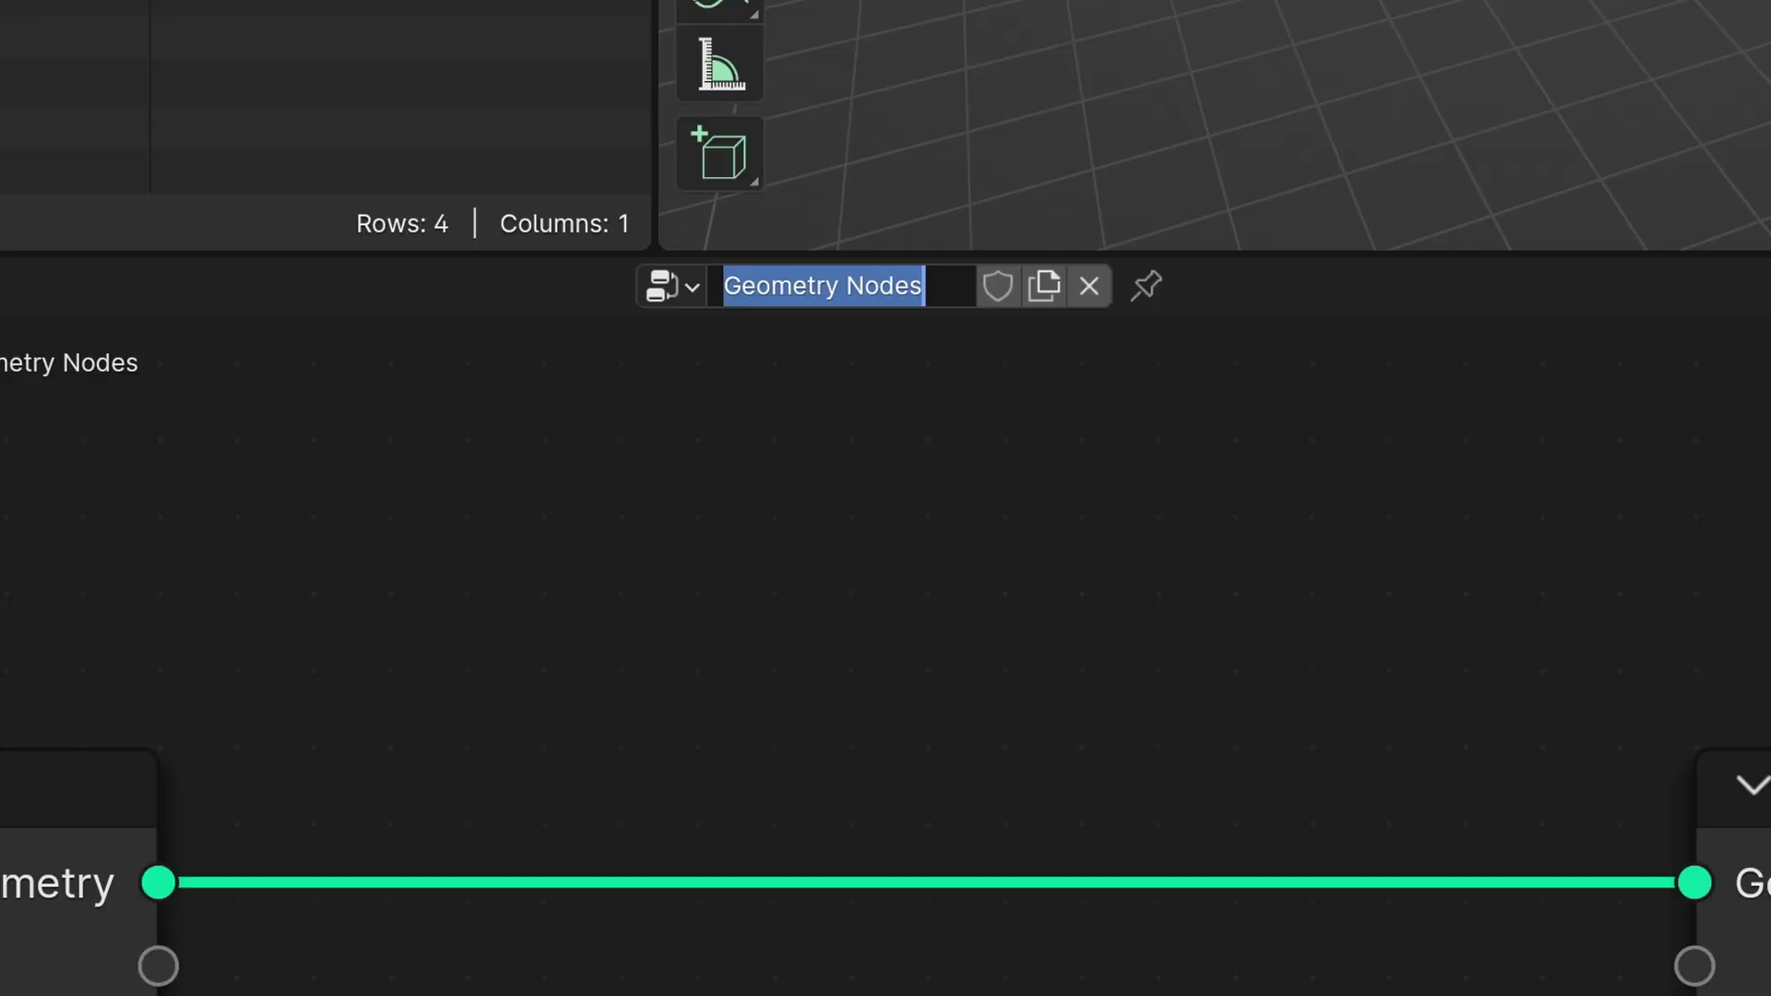
pyautogui.write('ValueViz')
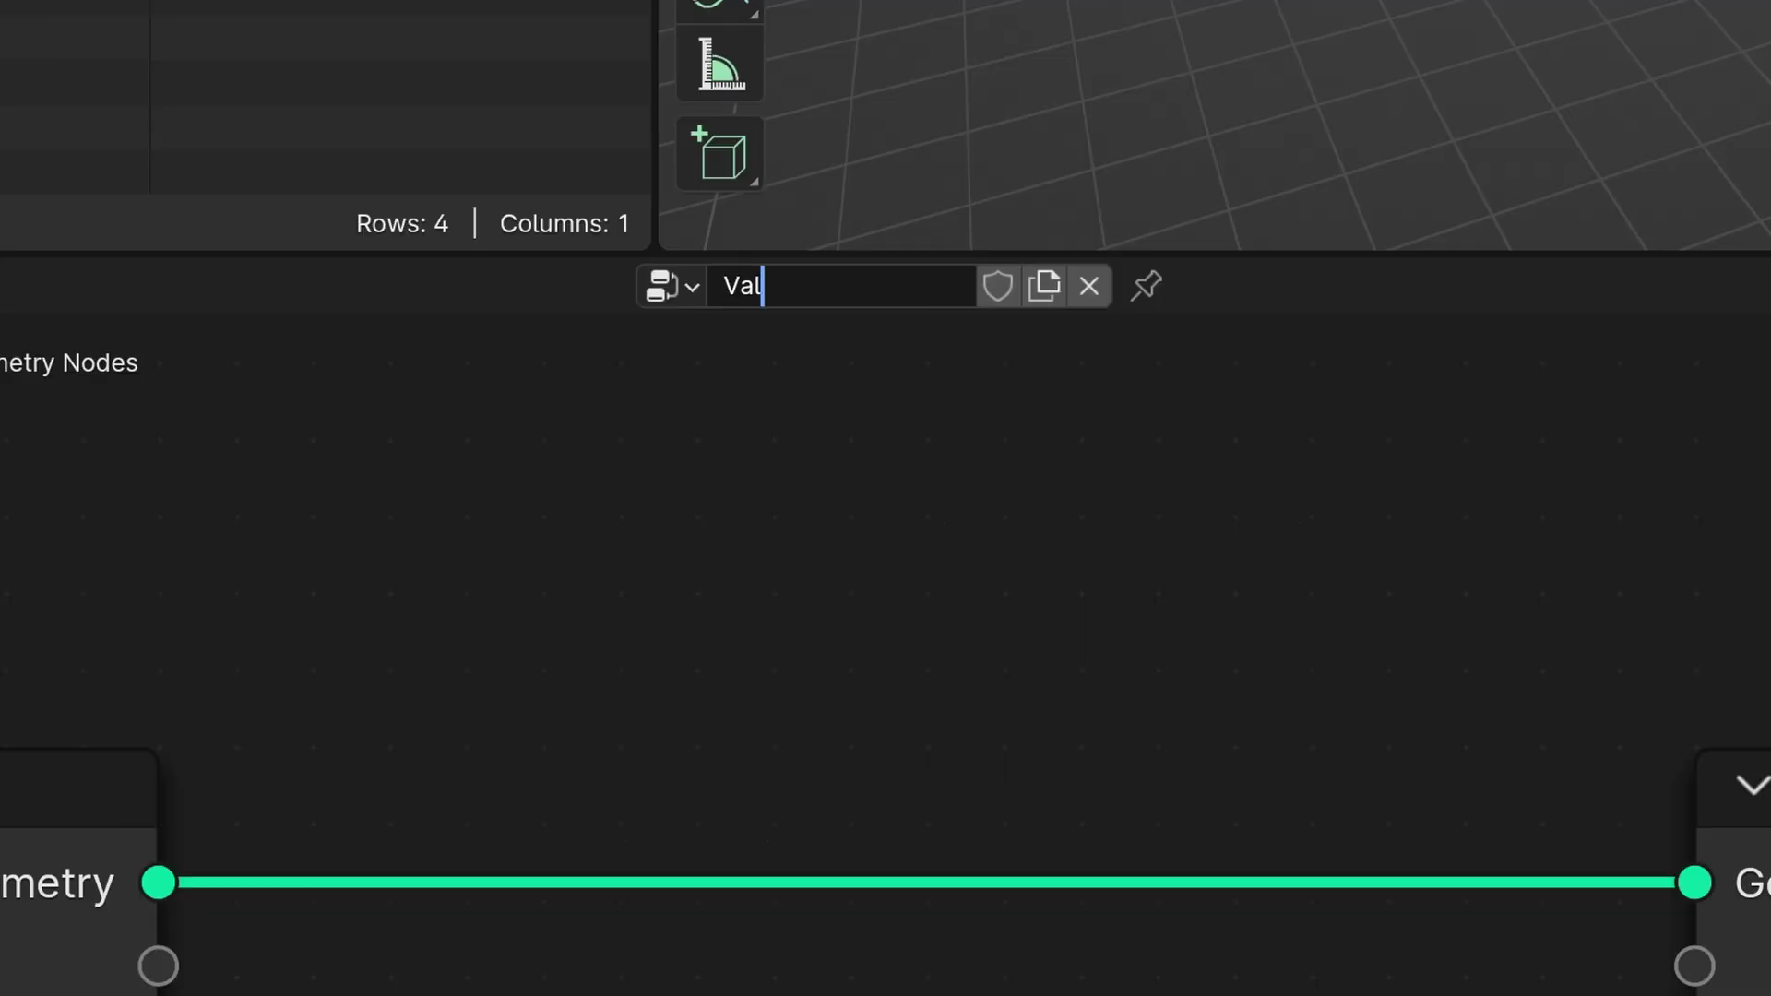
pyautogui.press('Return')
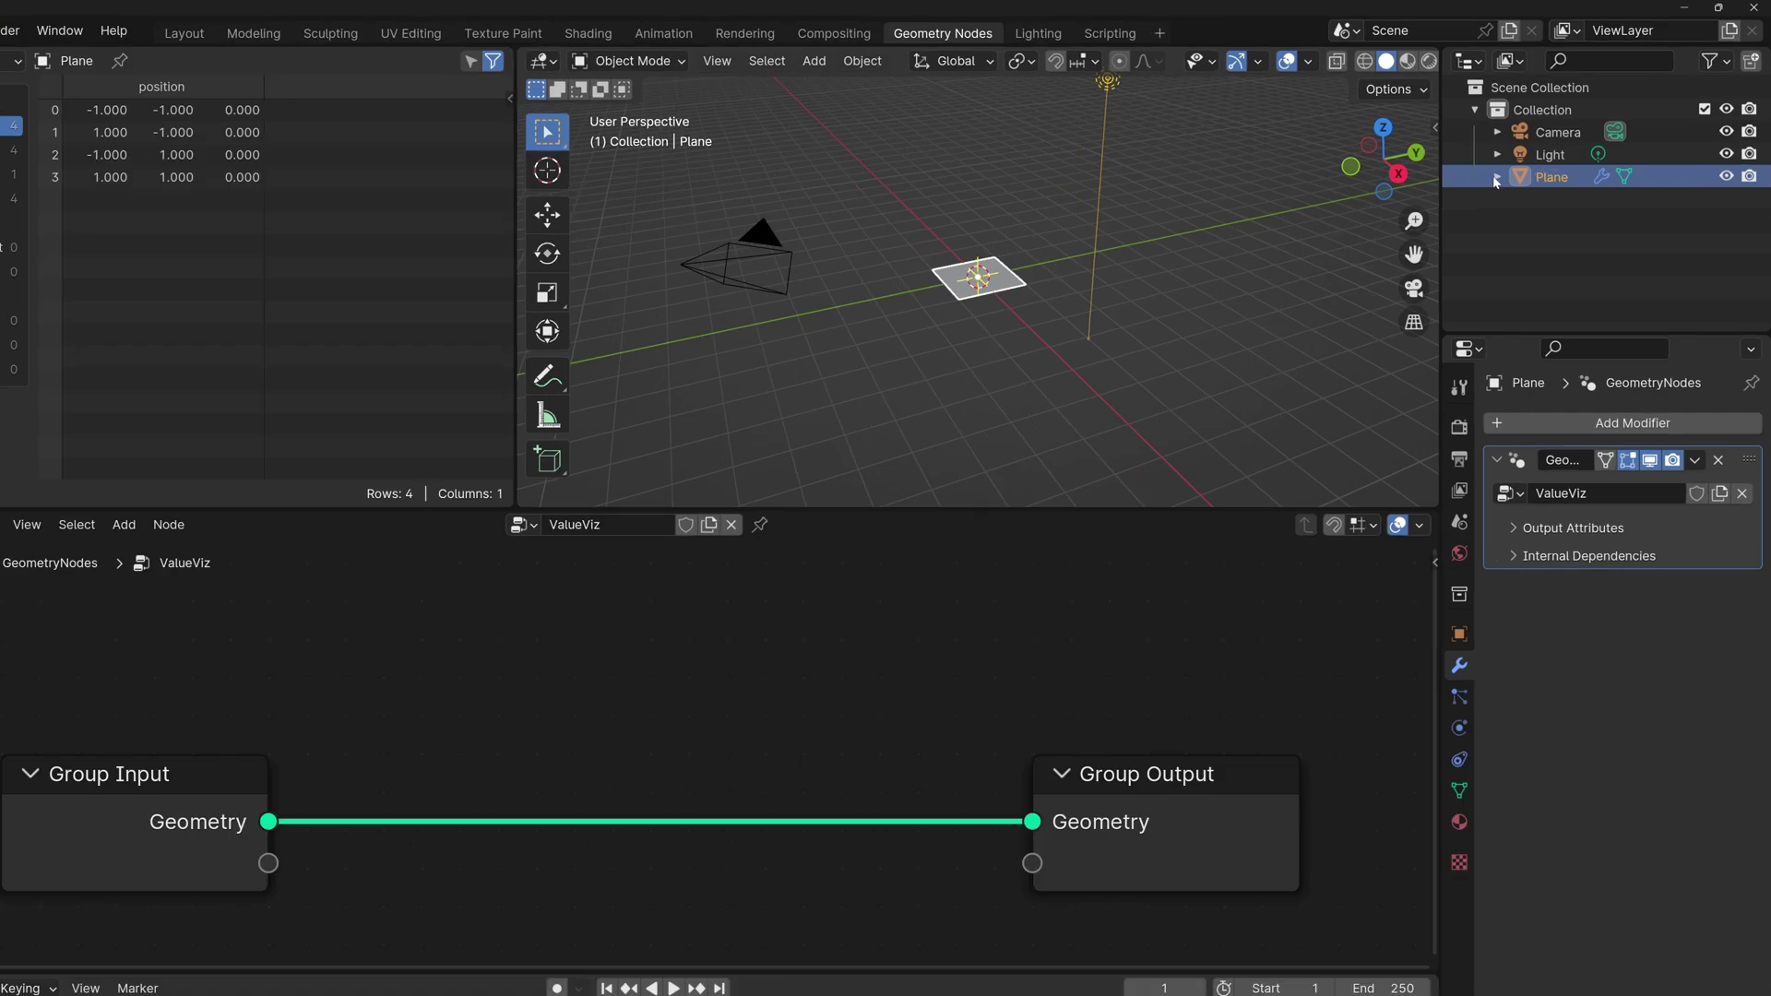
# Expand the Plane's modifiers in the Outliner and reselect the plane.
pyautogui.click(1496, 177)
pyautogui.click(1517, 221)
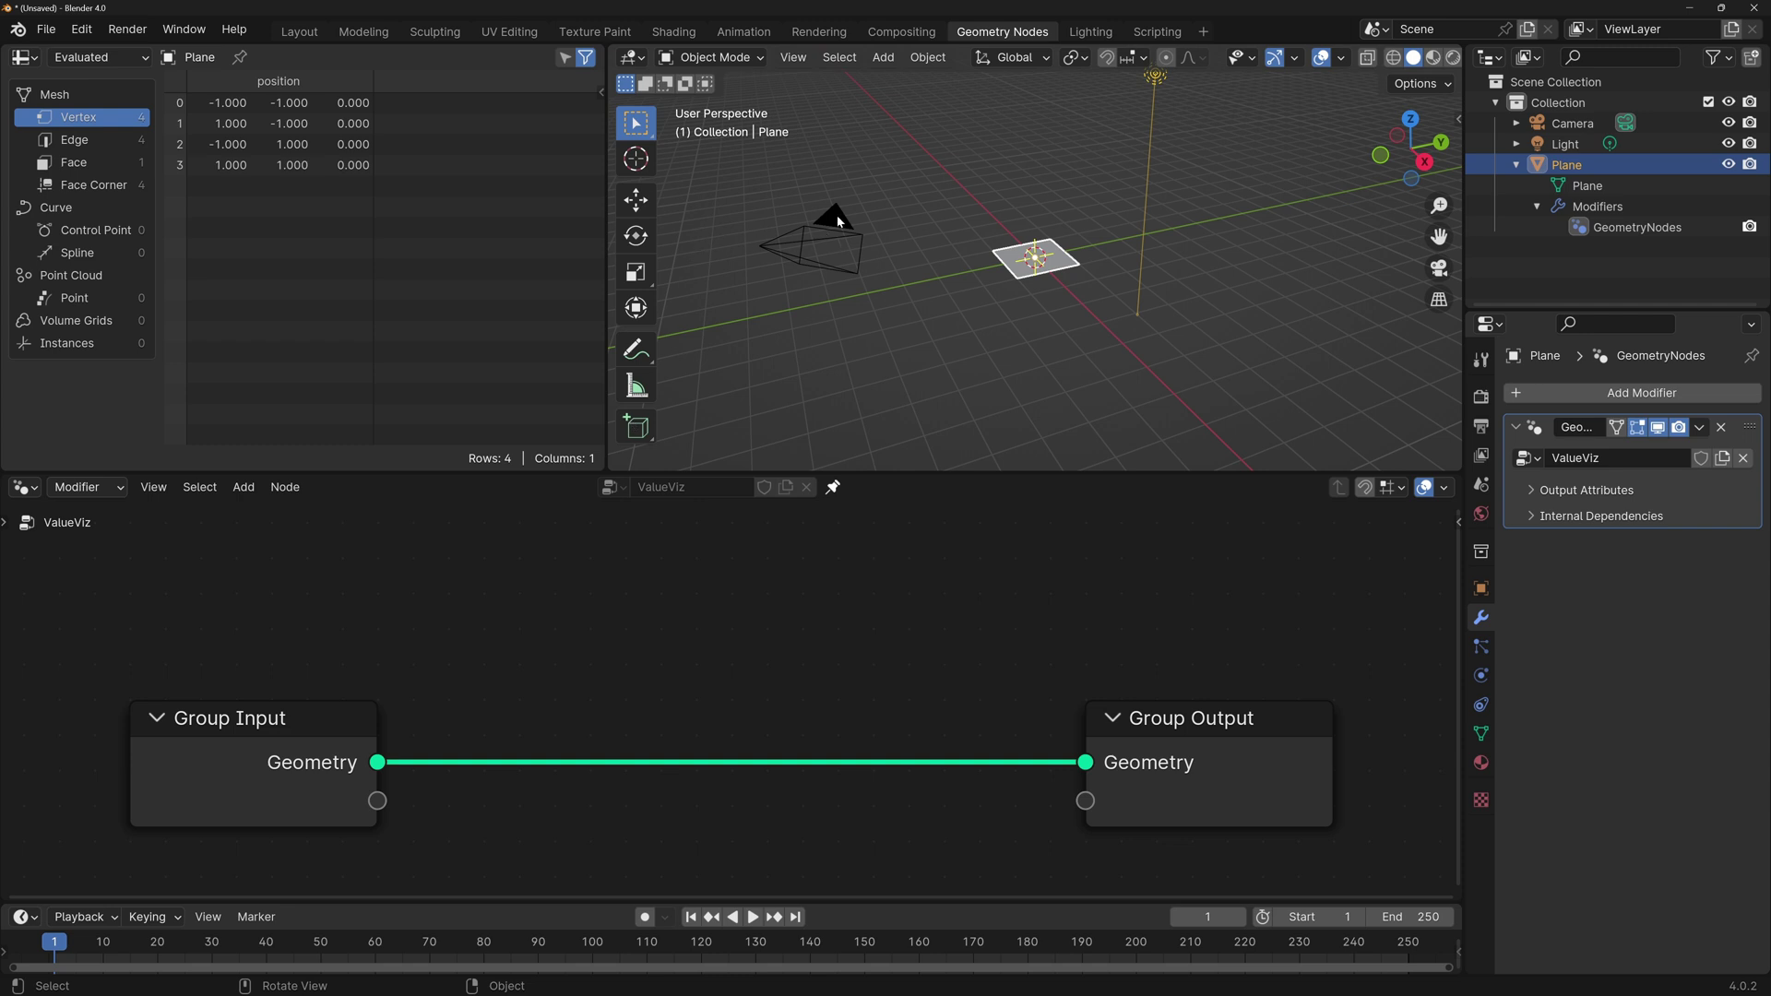
pyautogui.click(839, 222)
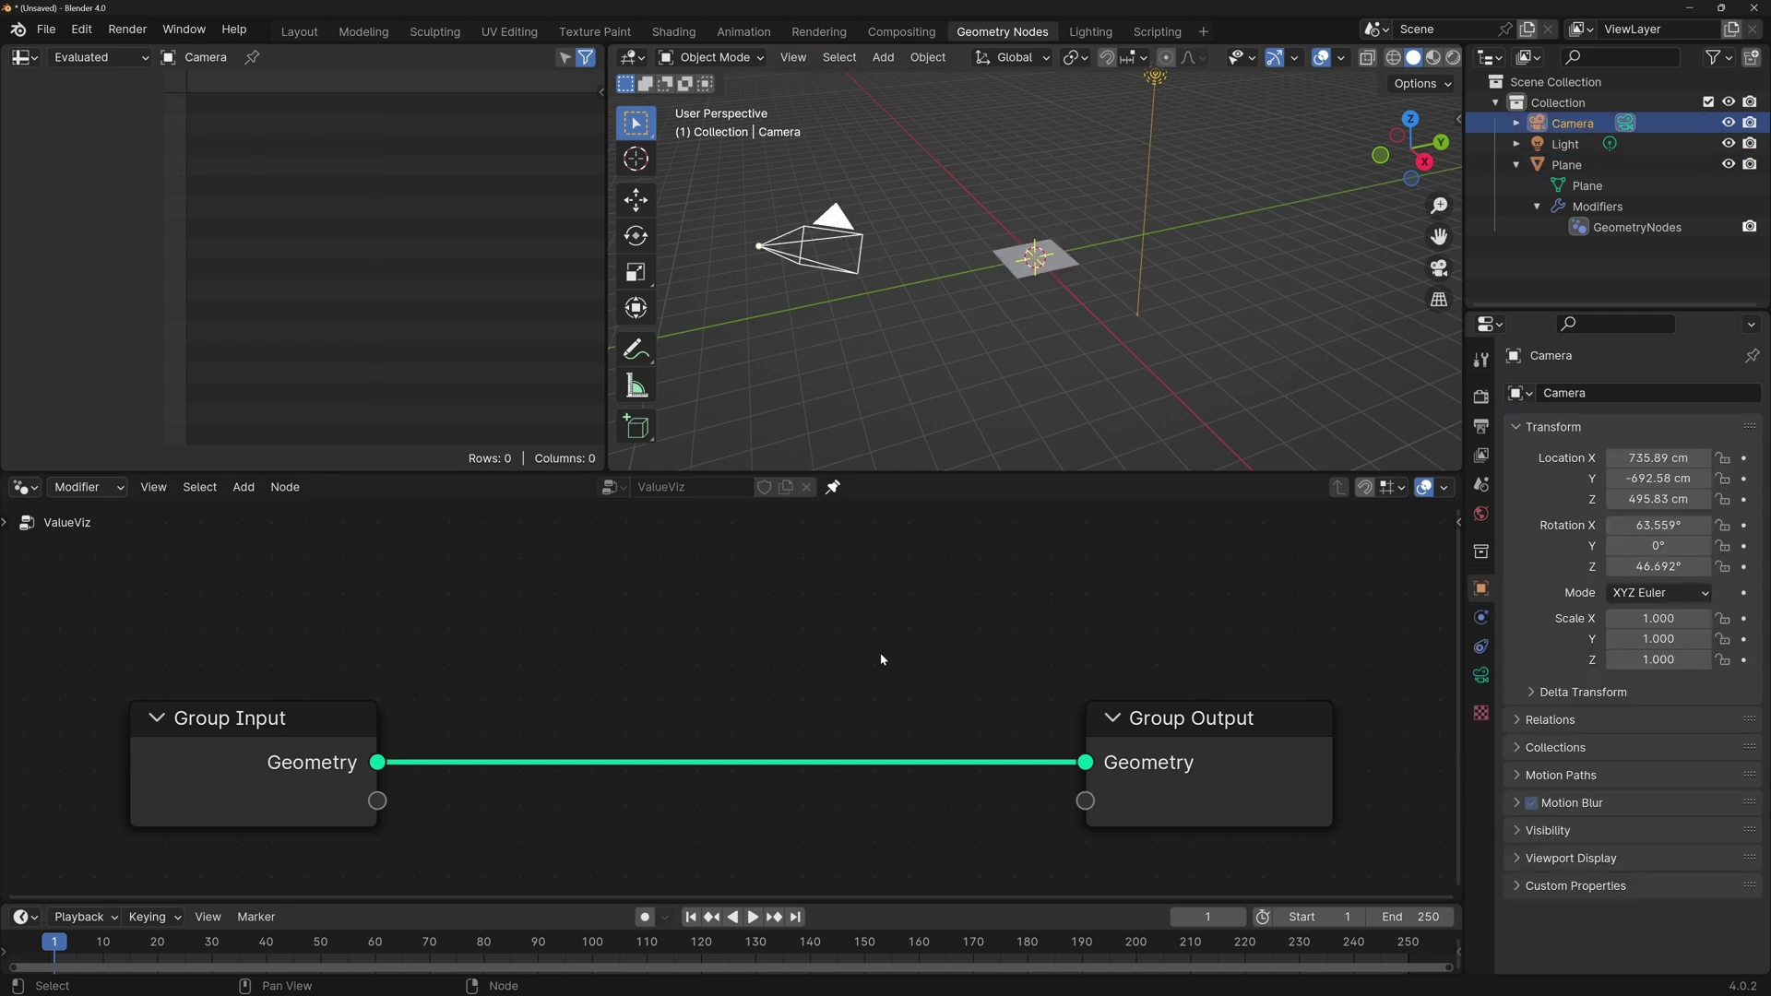
pyautogui.click(1056, 260)
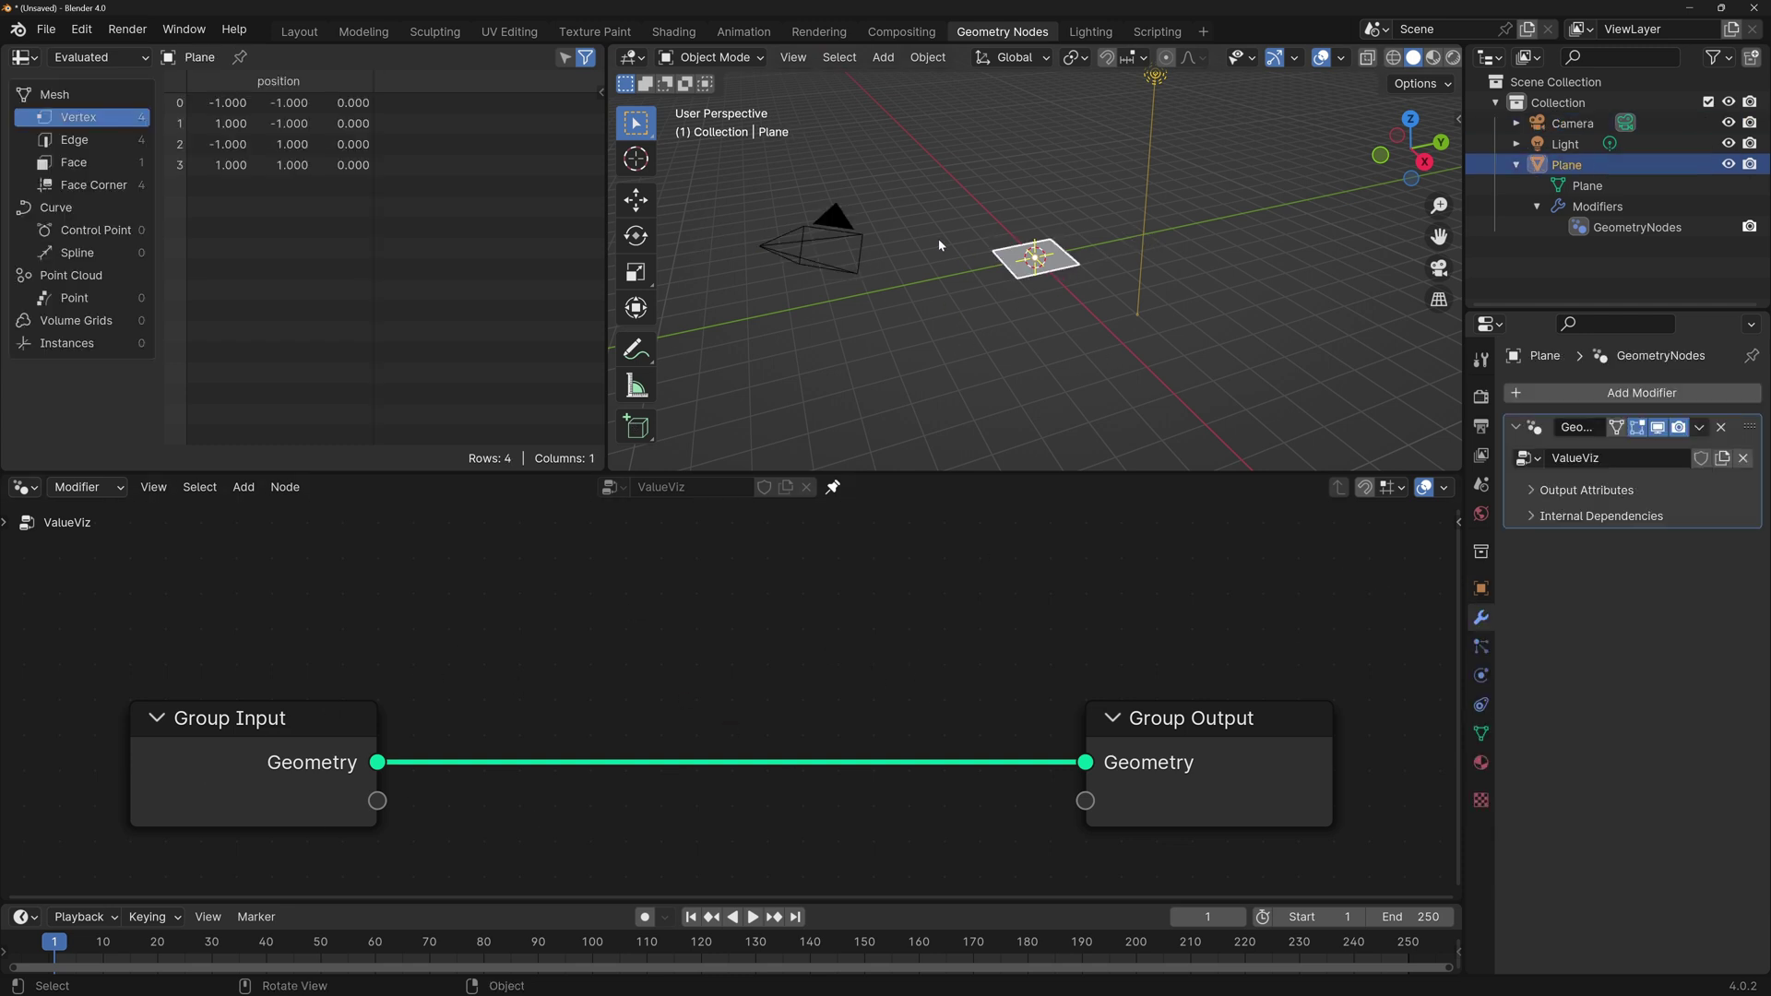
# Add a UV sphere and a duplicate offset along X, then select both spheres.
pyautogui.hotkey('shift', 'a')
pyautogui.moveTo(945, 312)
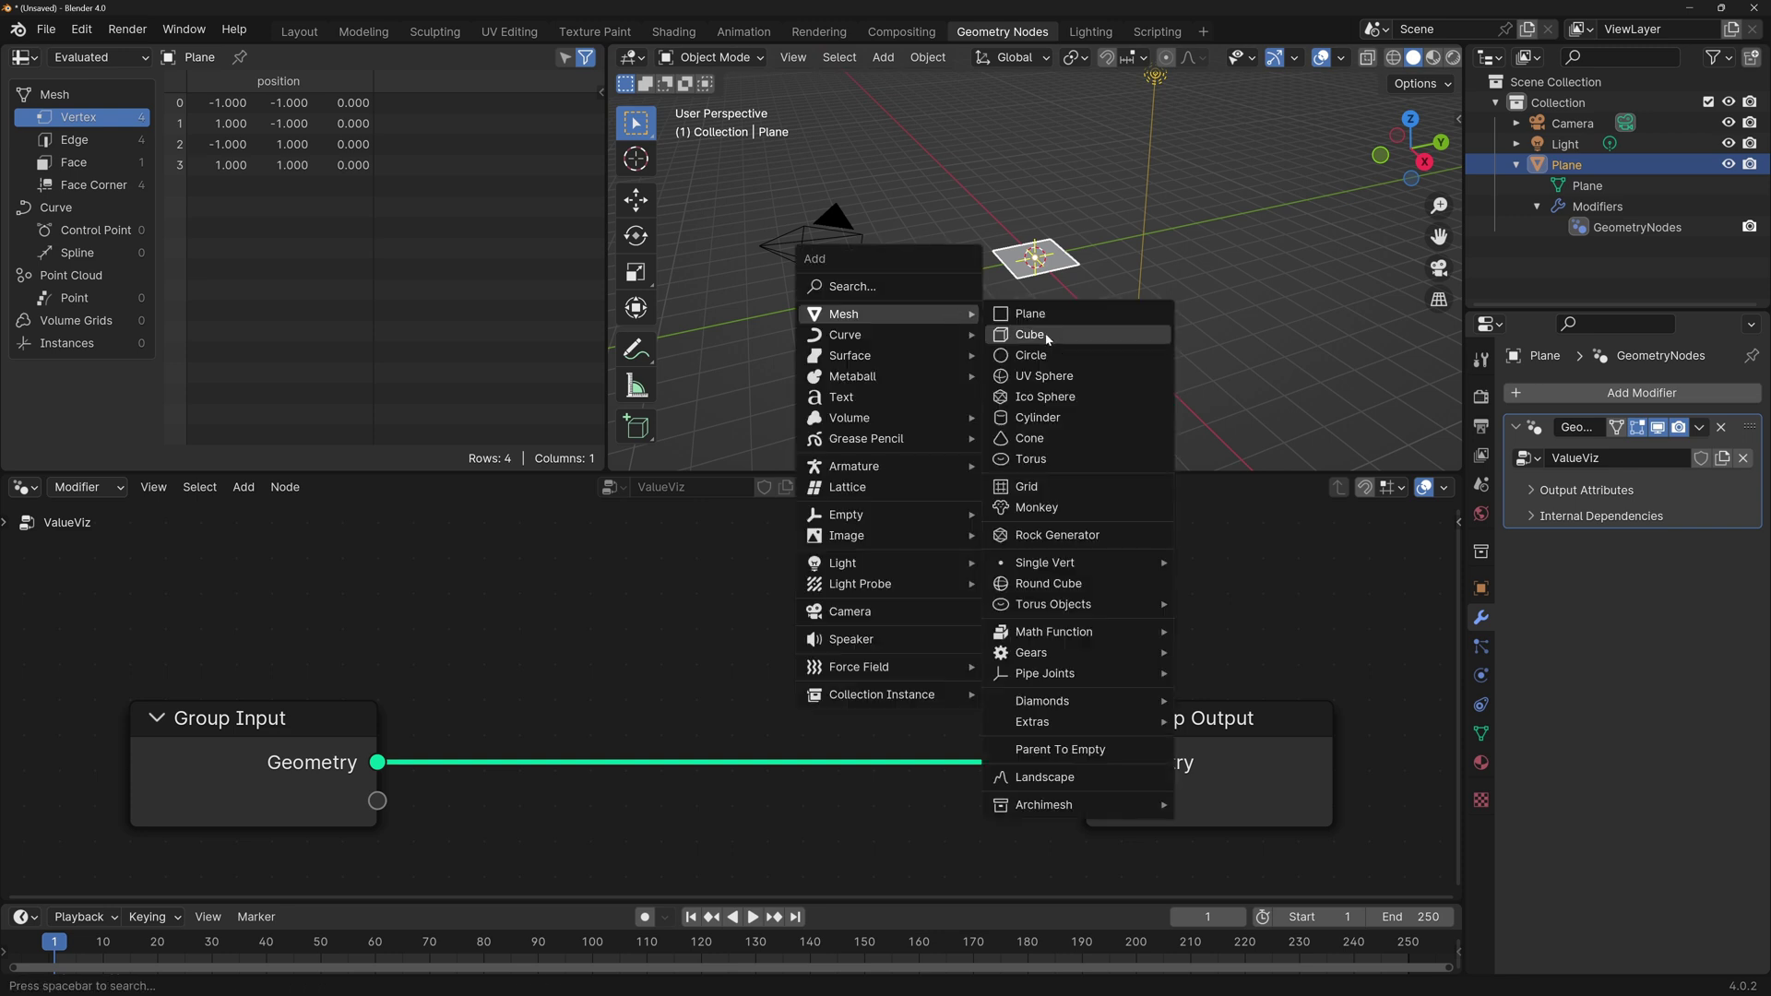
pyautogui.click(1075, 379)
pyautogui.press('g')
pyautogui.click(904, 357)
pyautogui.moveTo(905, 357); pyautogui.dragTo(1122, 312, button='middle')
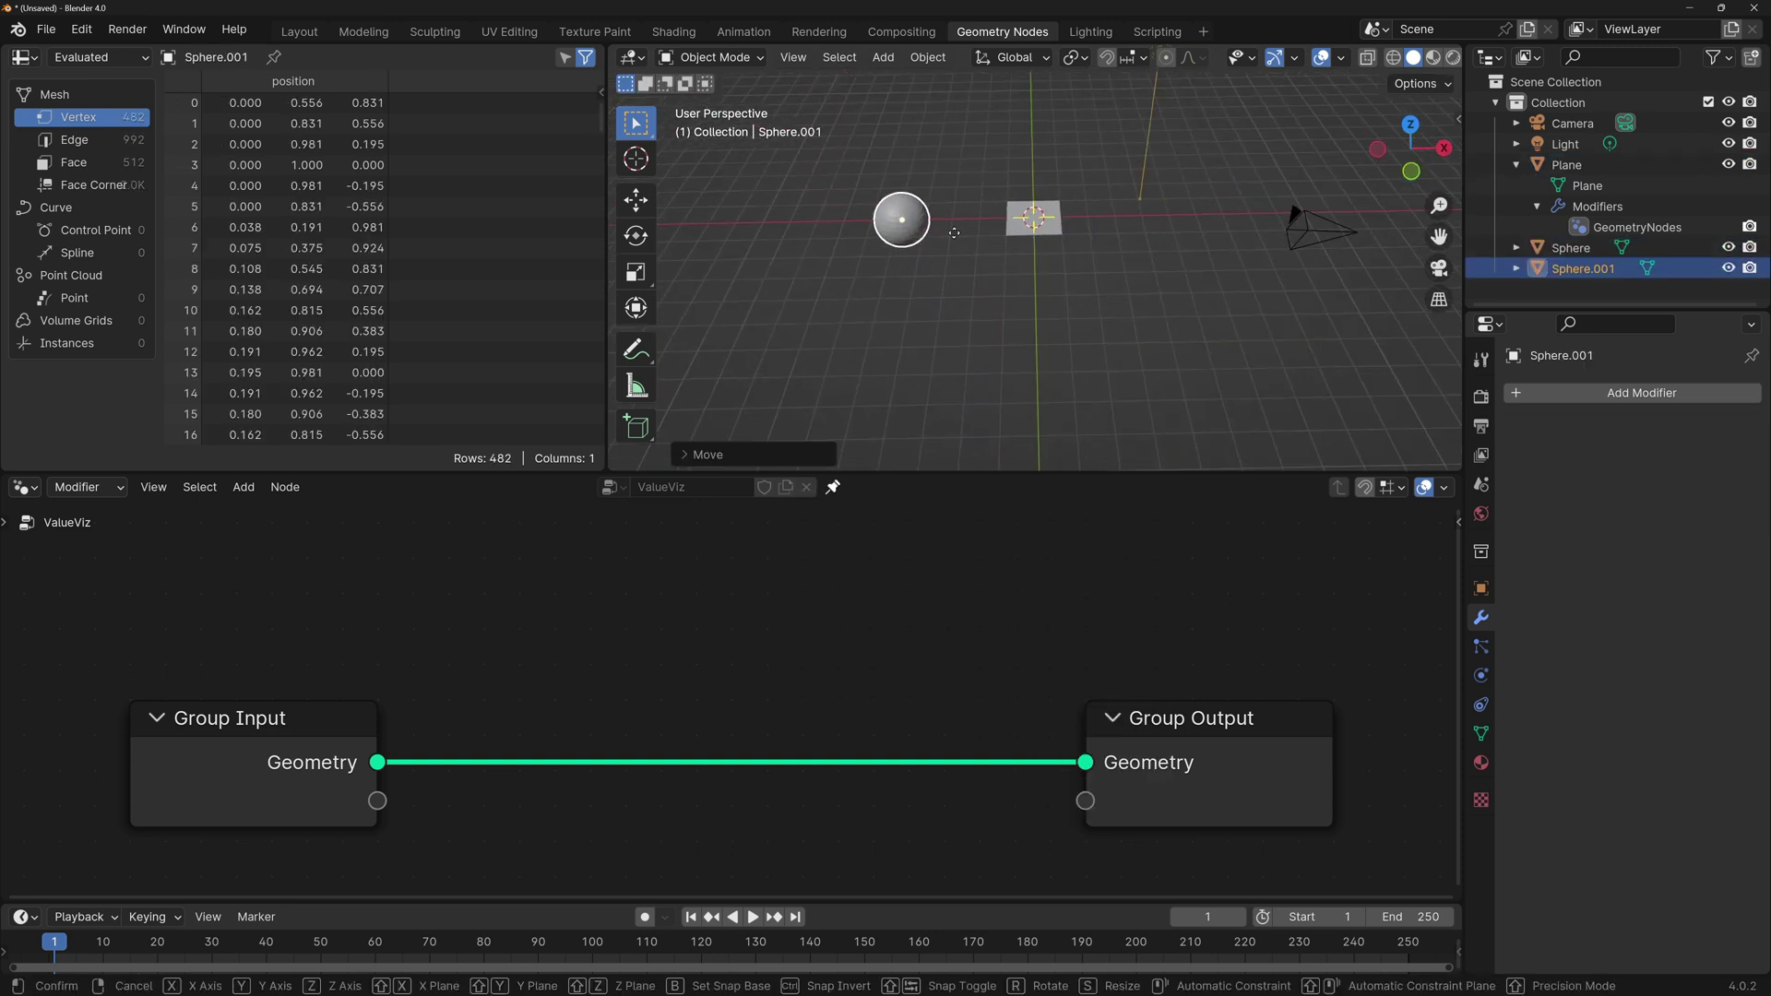
pyautogui.hotkey('shift', 'd')
pyautogui.press('x')
pyautogui.click(1231, 224)
pyautogui.keyDown('shift'); pyautogui.click(925, 220); pyautogui.keyUp('shift')
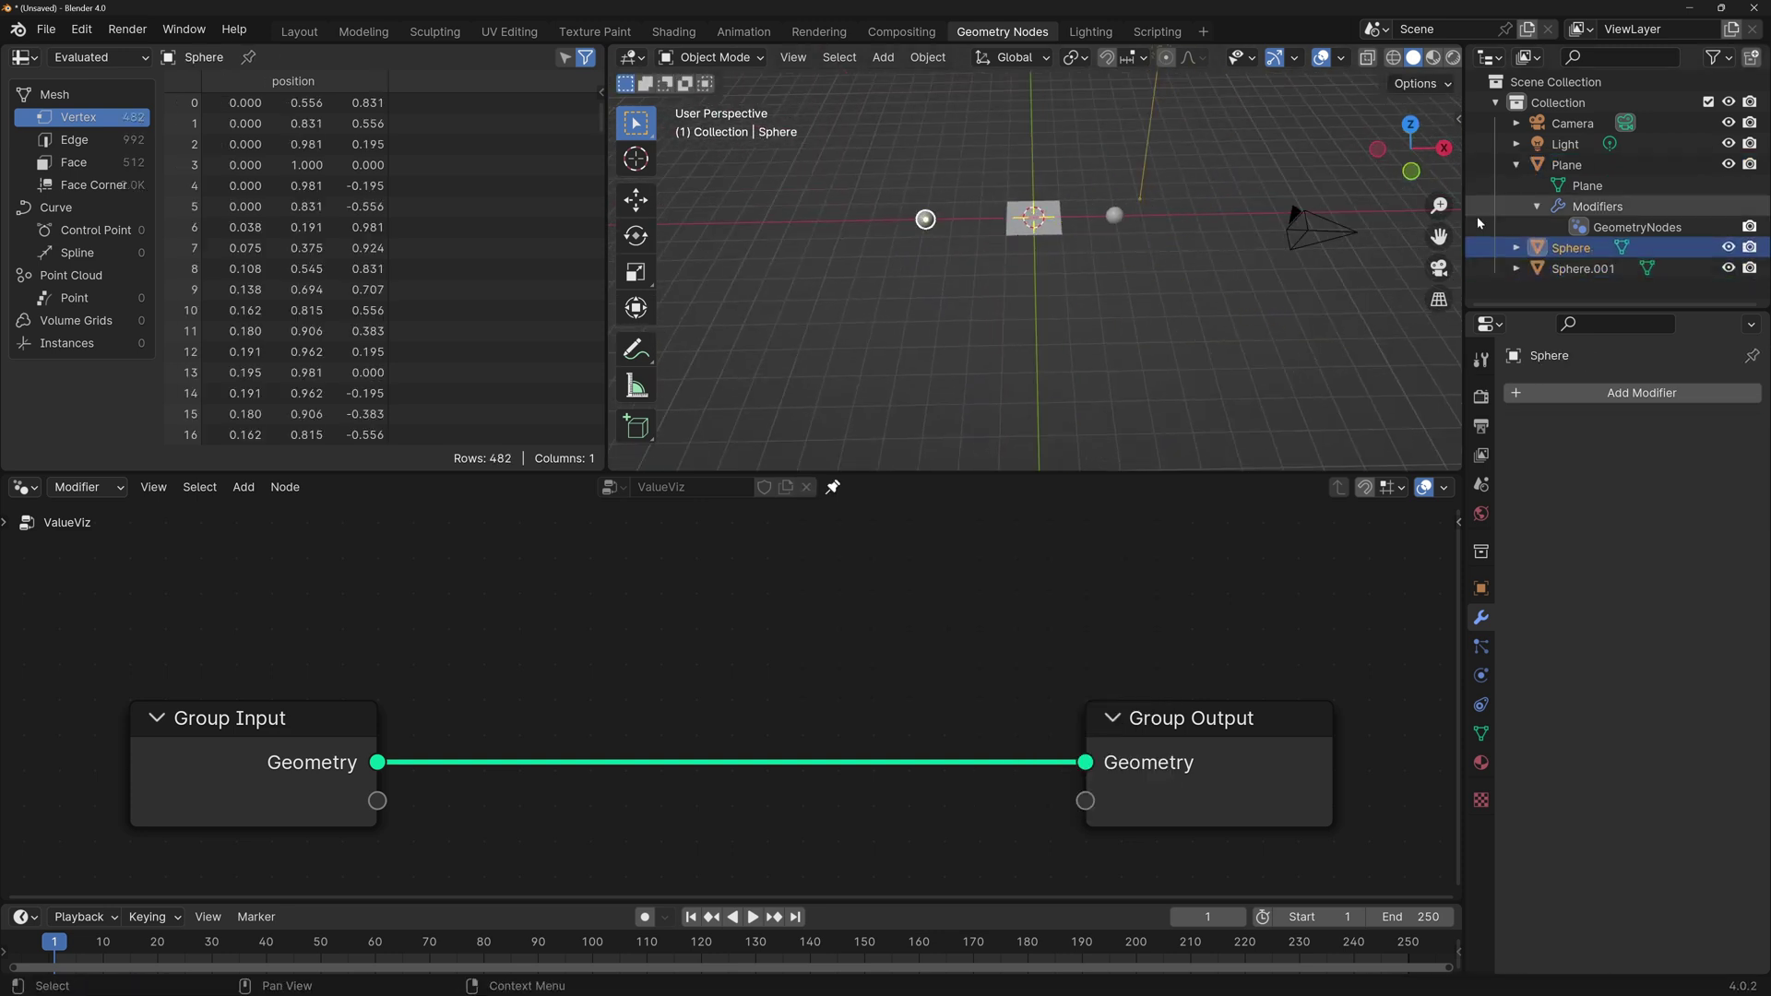
# Rename the two spheres Point1 and Point2.
pyautogui.doubleClick(1570, 247)
pyautogui.write('Point1')
pyautogui.press('Return')
pyautogui.doubleClick(1582, 267)
pyautogui.write('Point2')
pyautogui.press('Return')
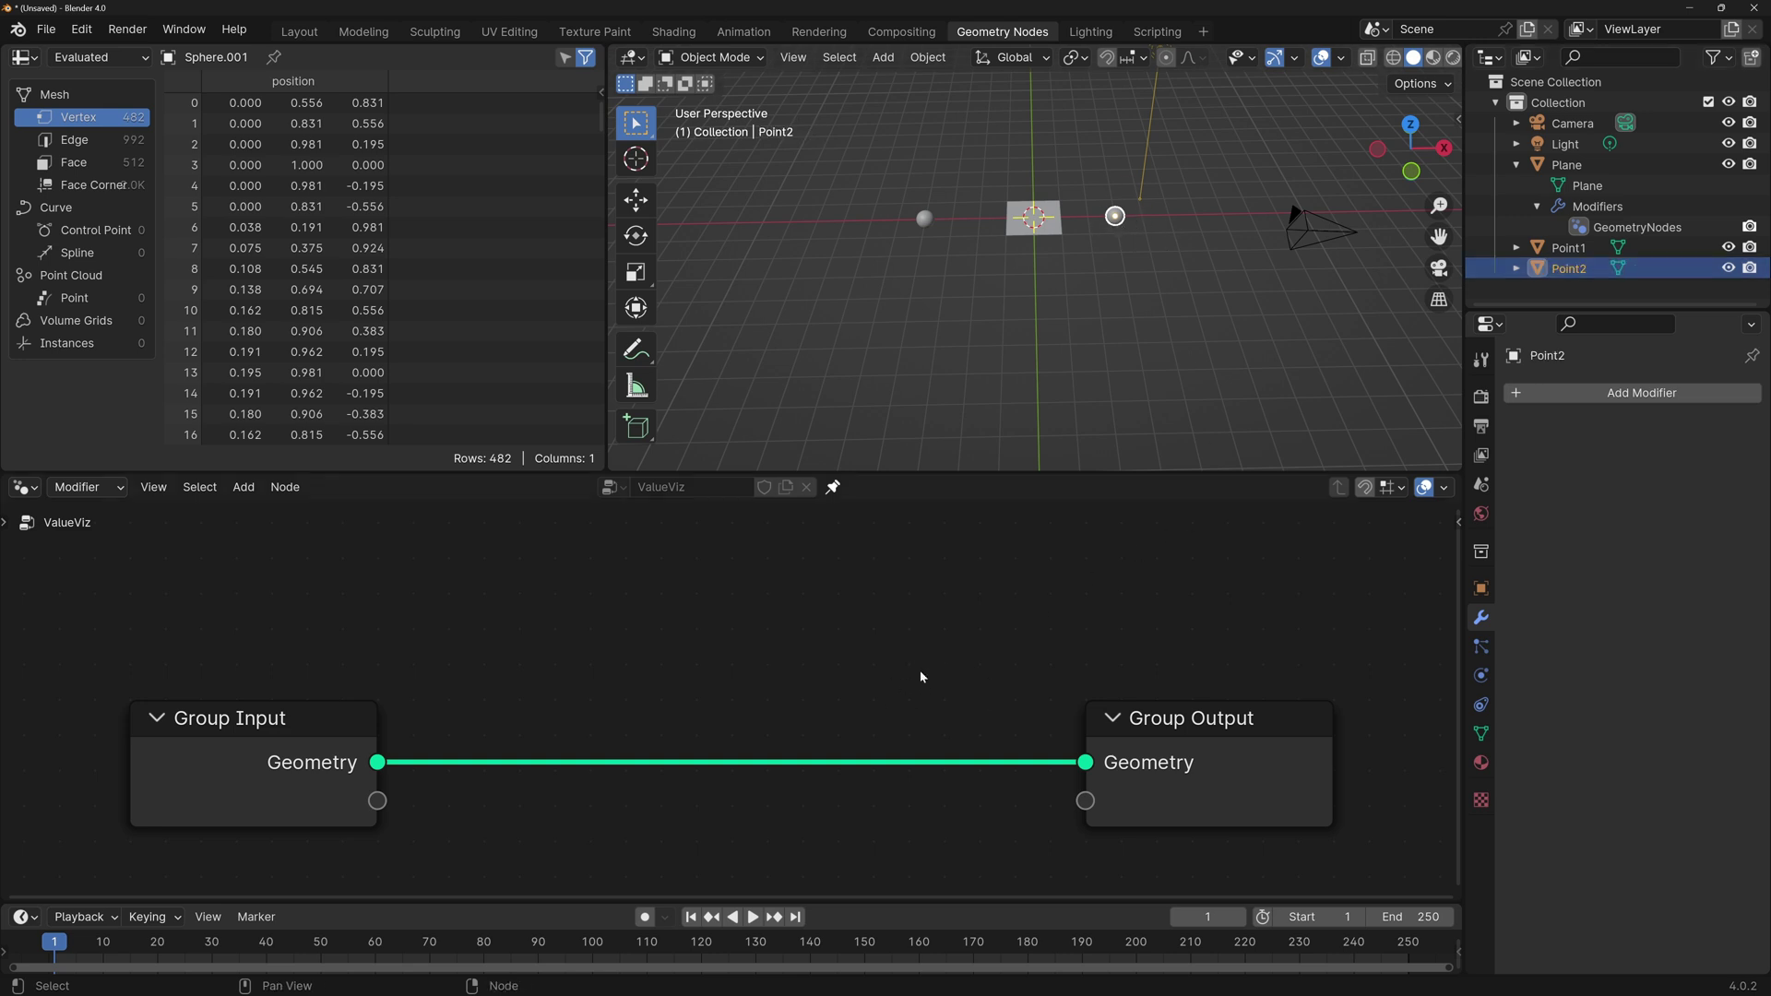
# Drag Point1 and Point2 from the Outliner into ValueViz as Object Info nodes.
pyautogui.moveTo(1568, 247); pyautogui.dragTo(858, 631)
pyautogui.press('Home')
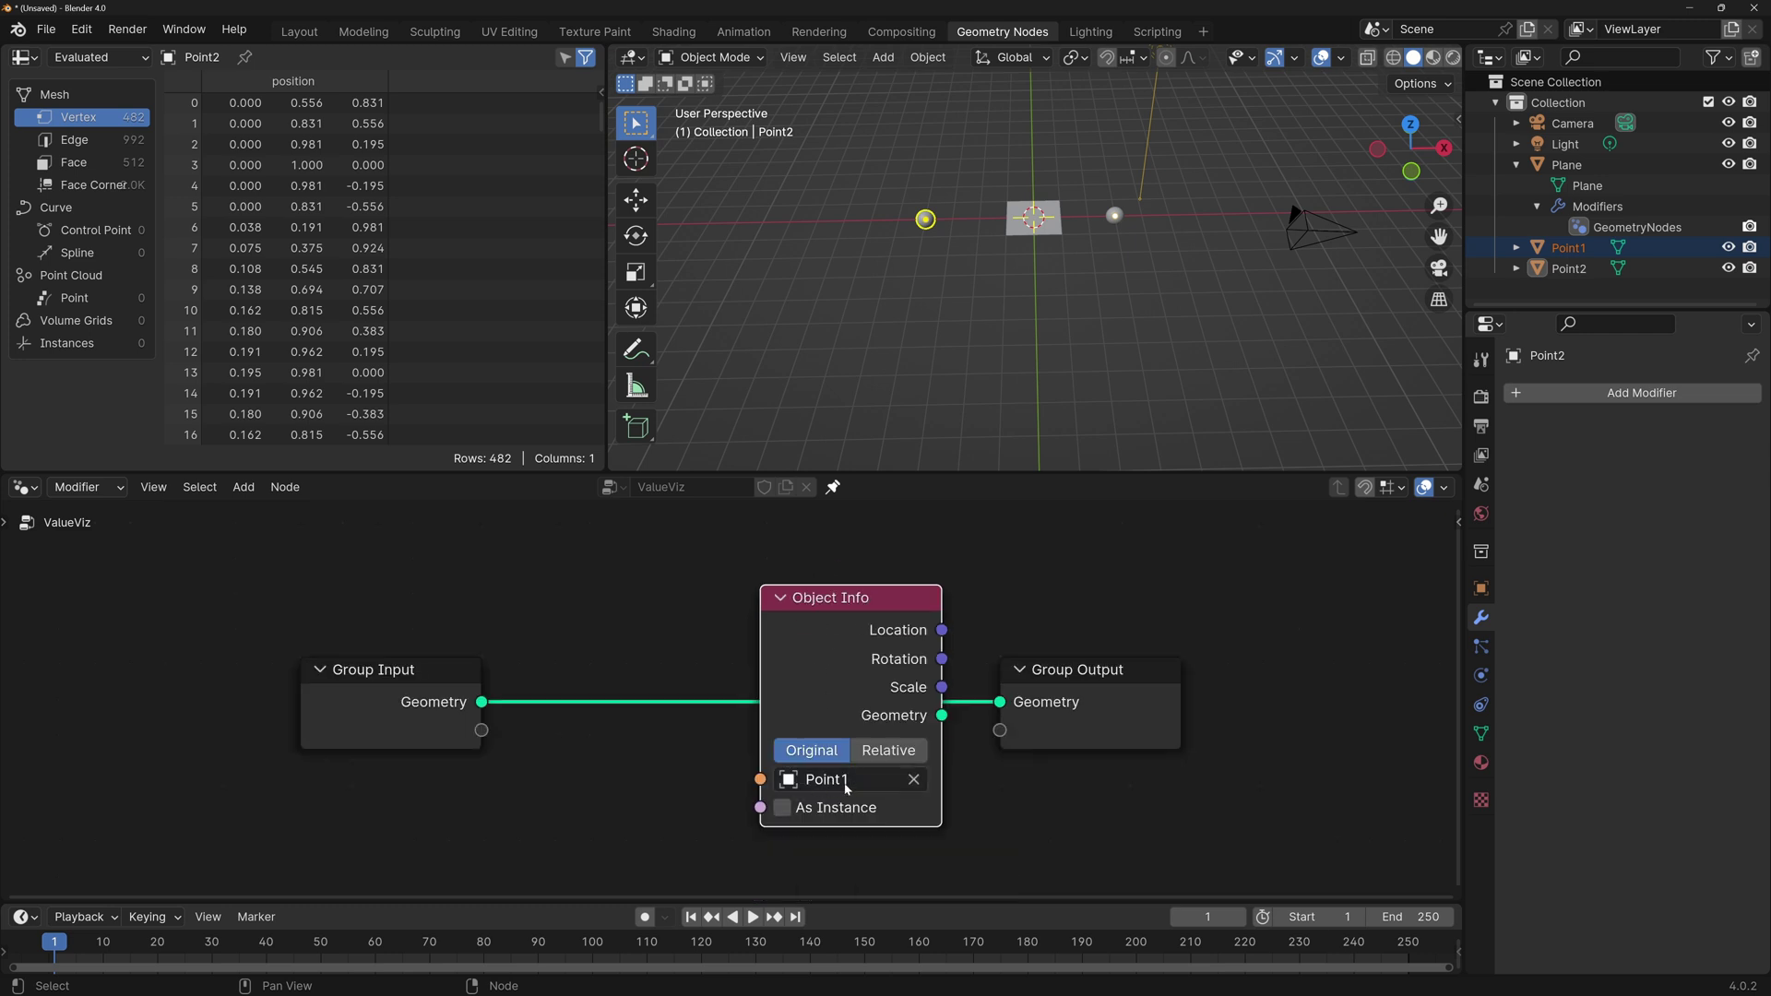
pyautogui.click(1568, 269)
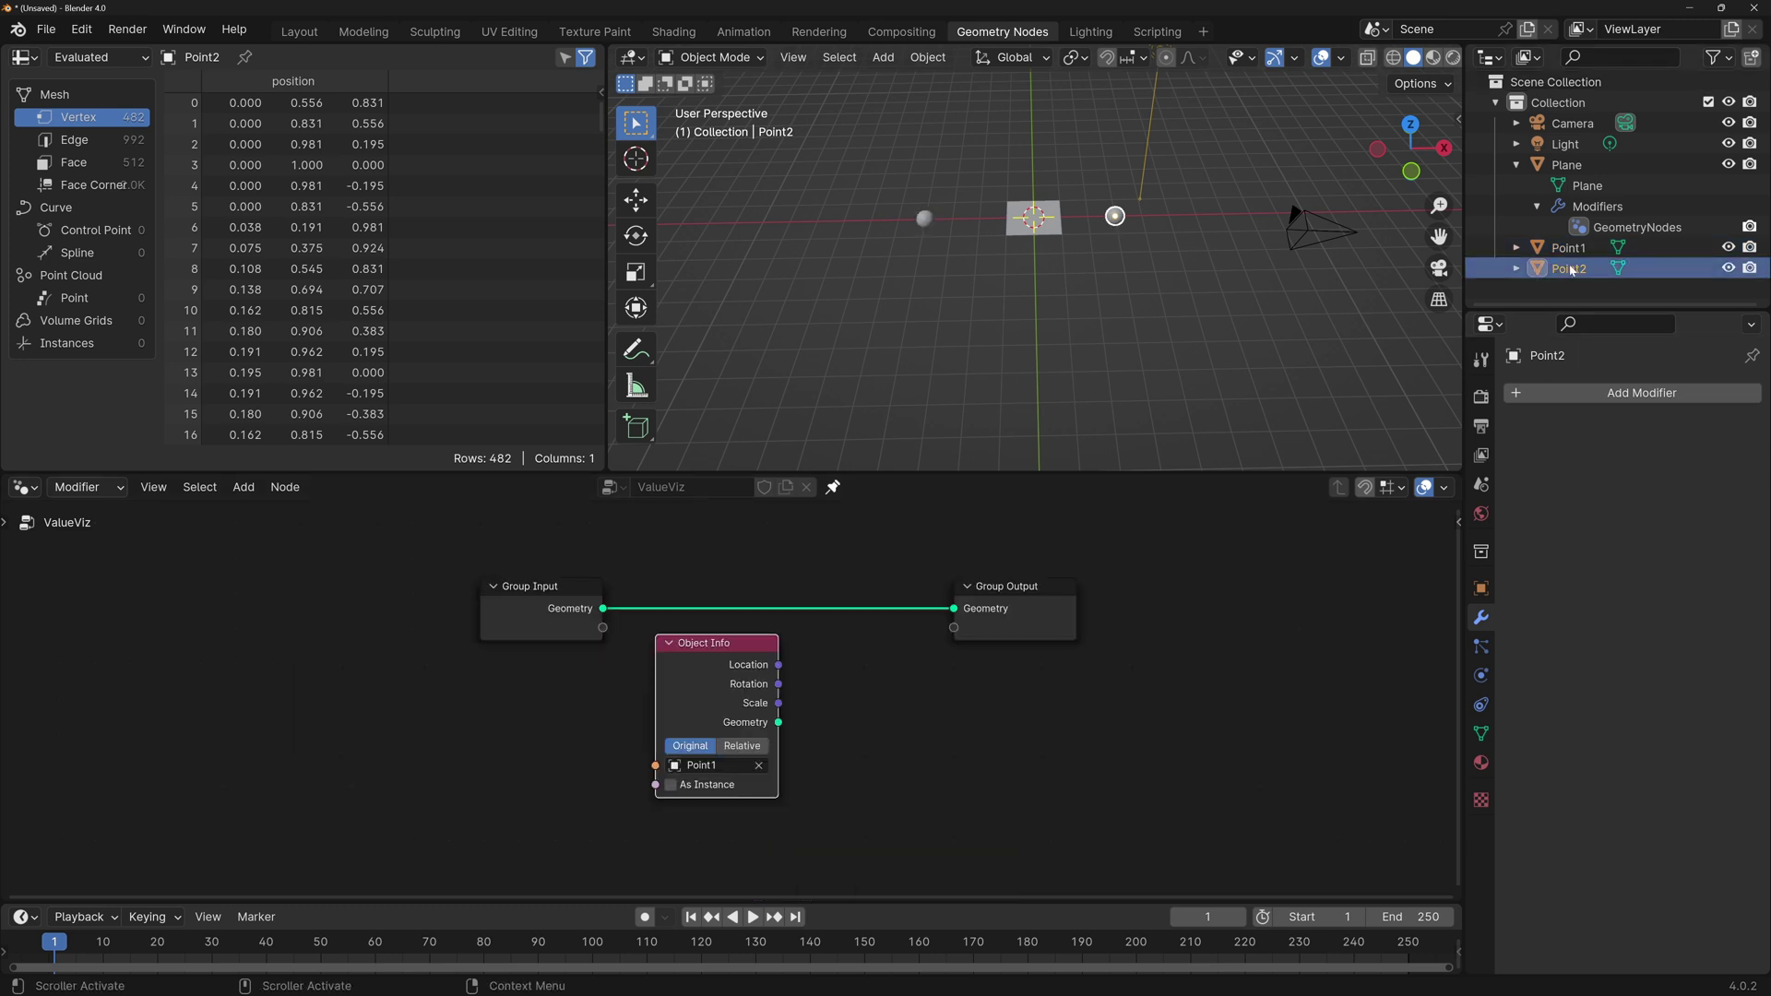
pyautogui.moveTo(1559, 271); pyautogui.dragTo(890, 739)
pyautogui.press('Home')
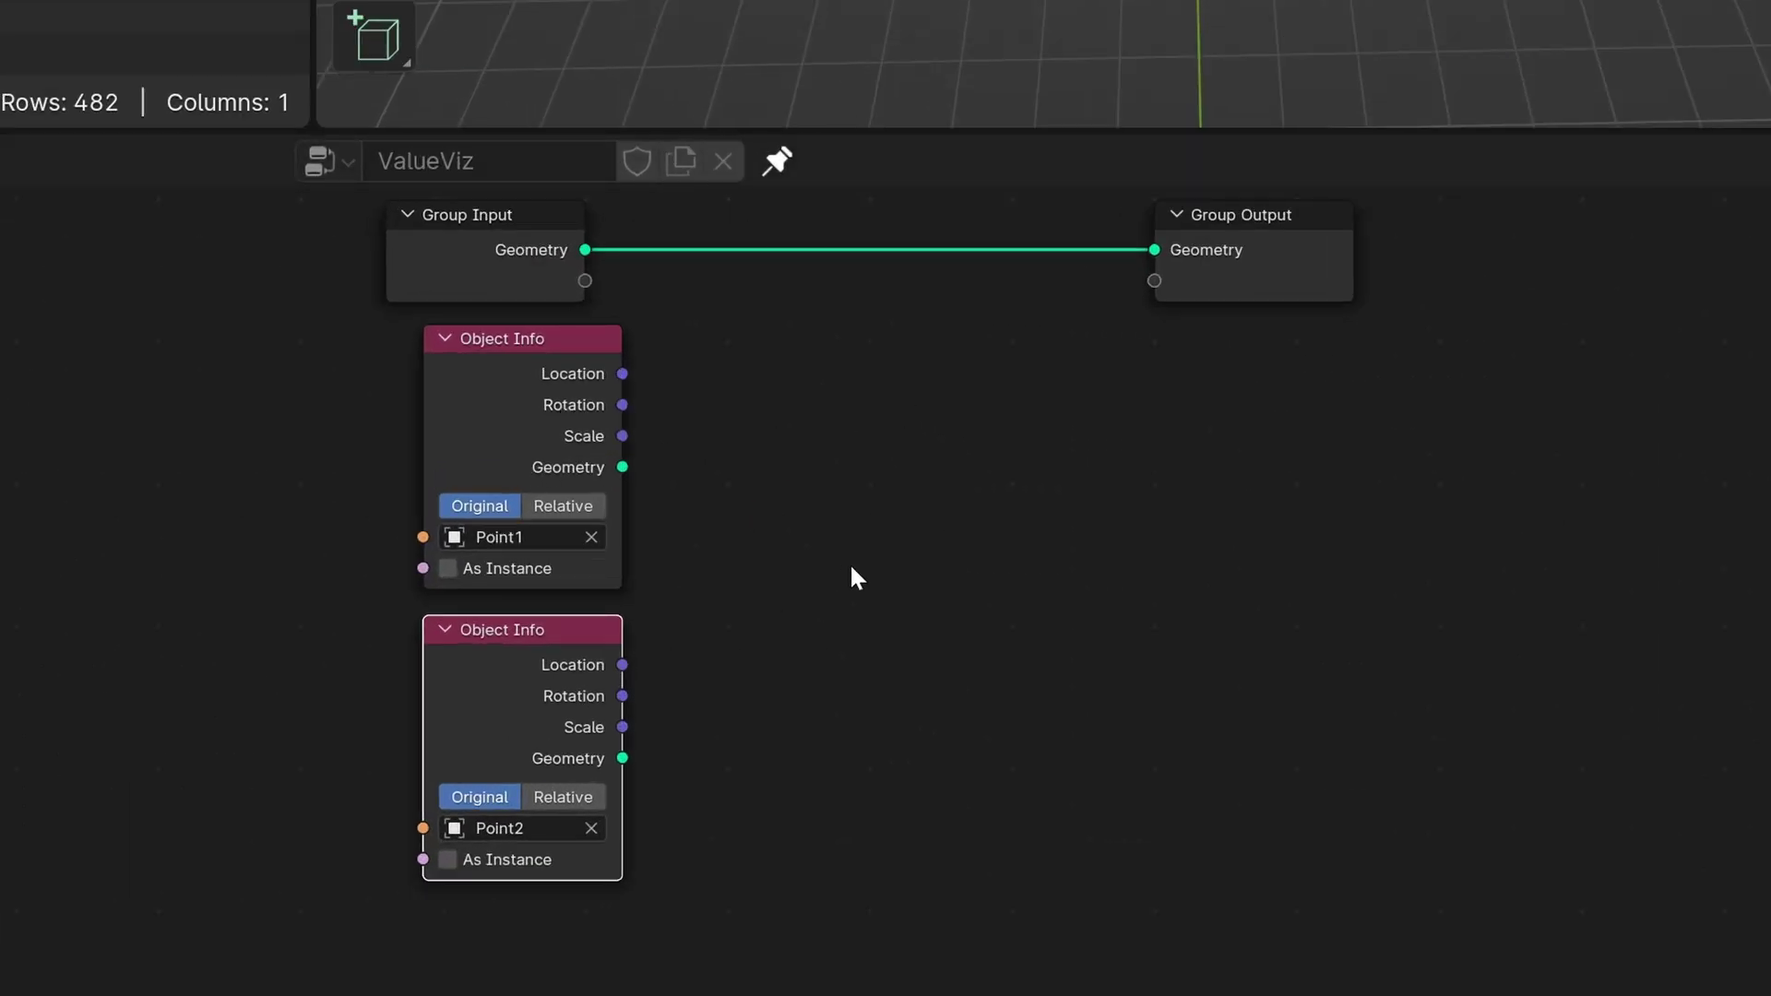
# Add a Vector Math node set to Distance, fed by Point1's and Point2's Location outputs.
pyautogui.hotkey('shift', 'a')
pyautogui.write('vector ma')
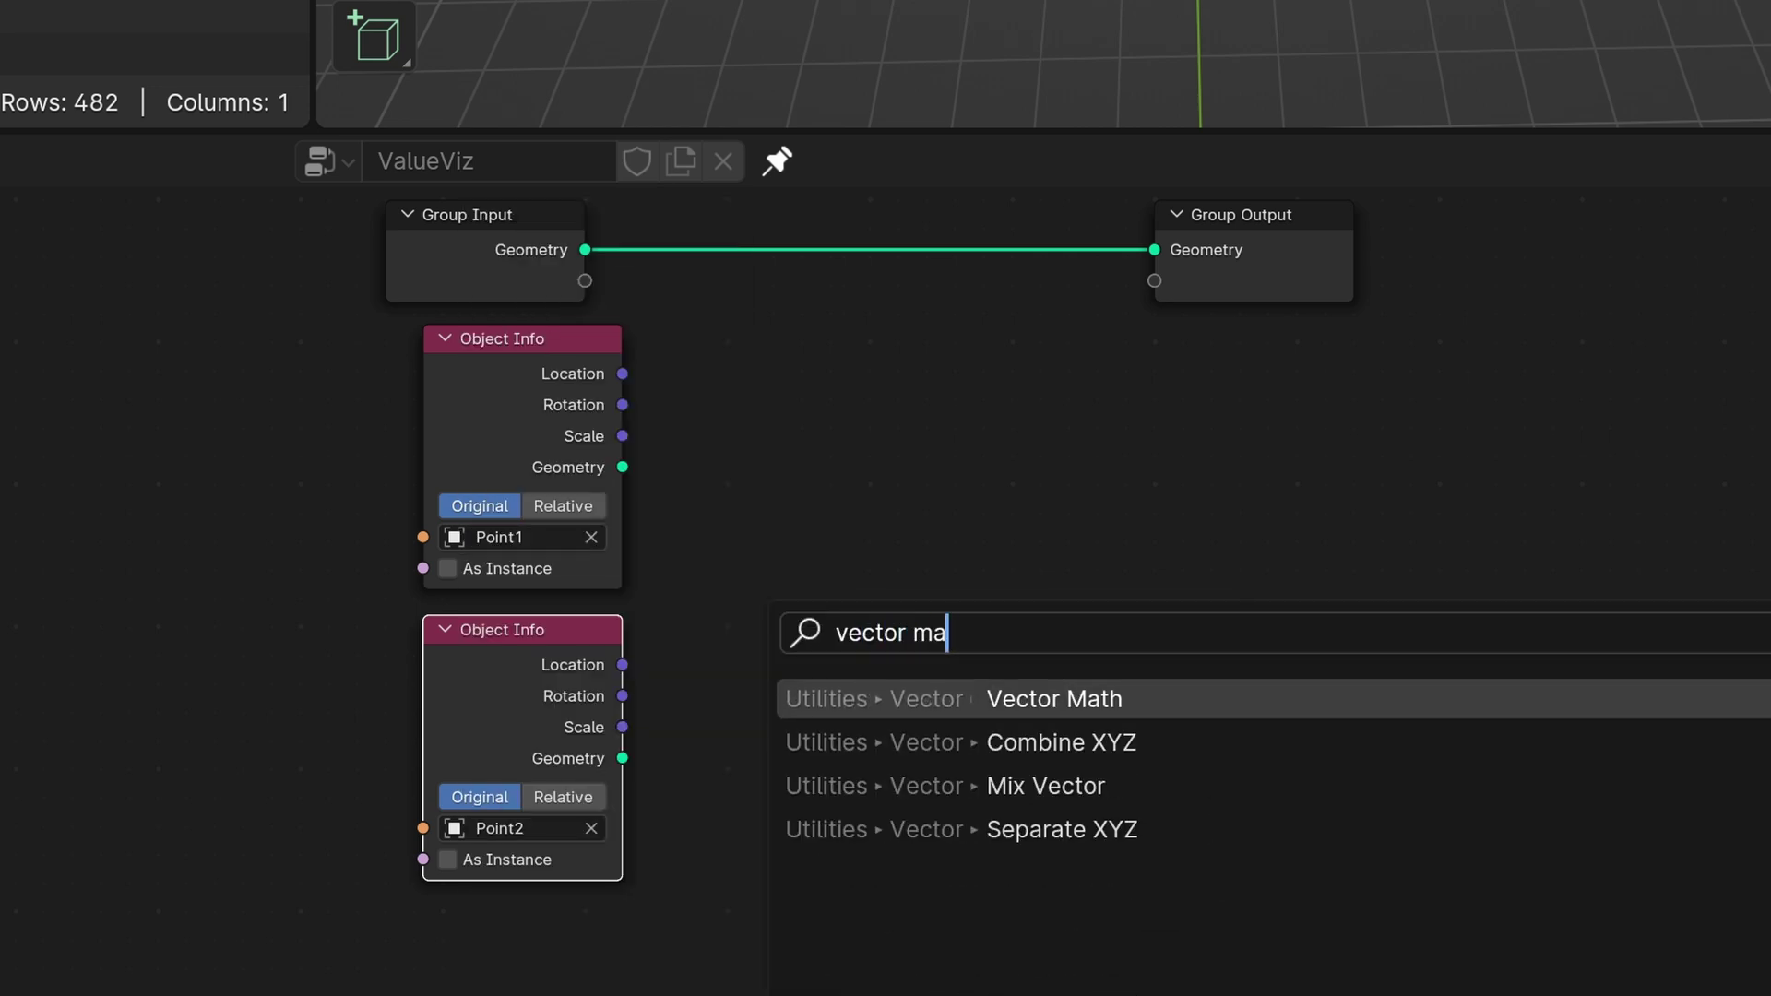
pyautogui.press('Return')
pyautogui.click(876, 507)
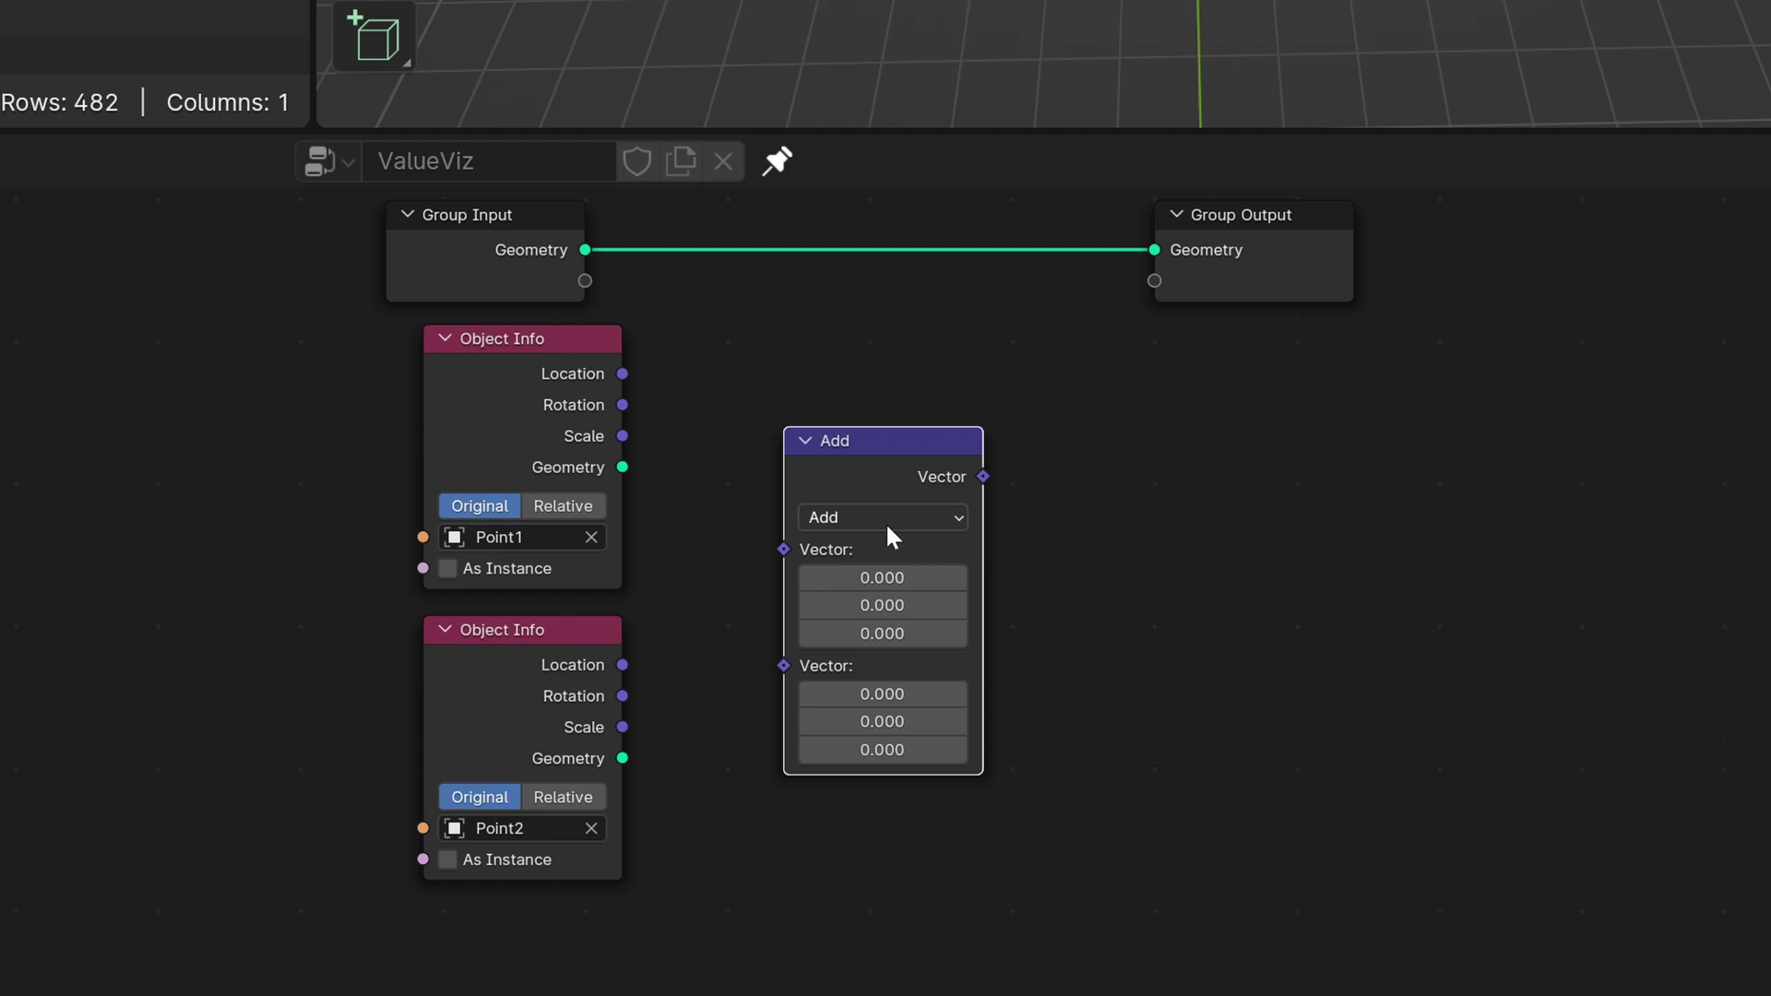
pyautogui.click(885, 519)
pyautogui.click(866, 950)
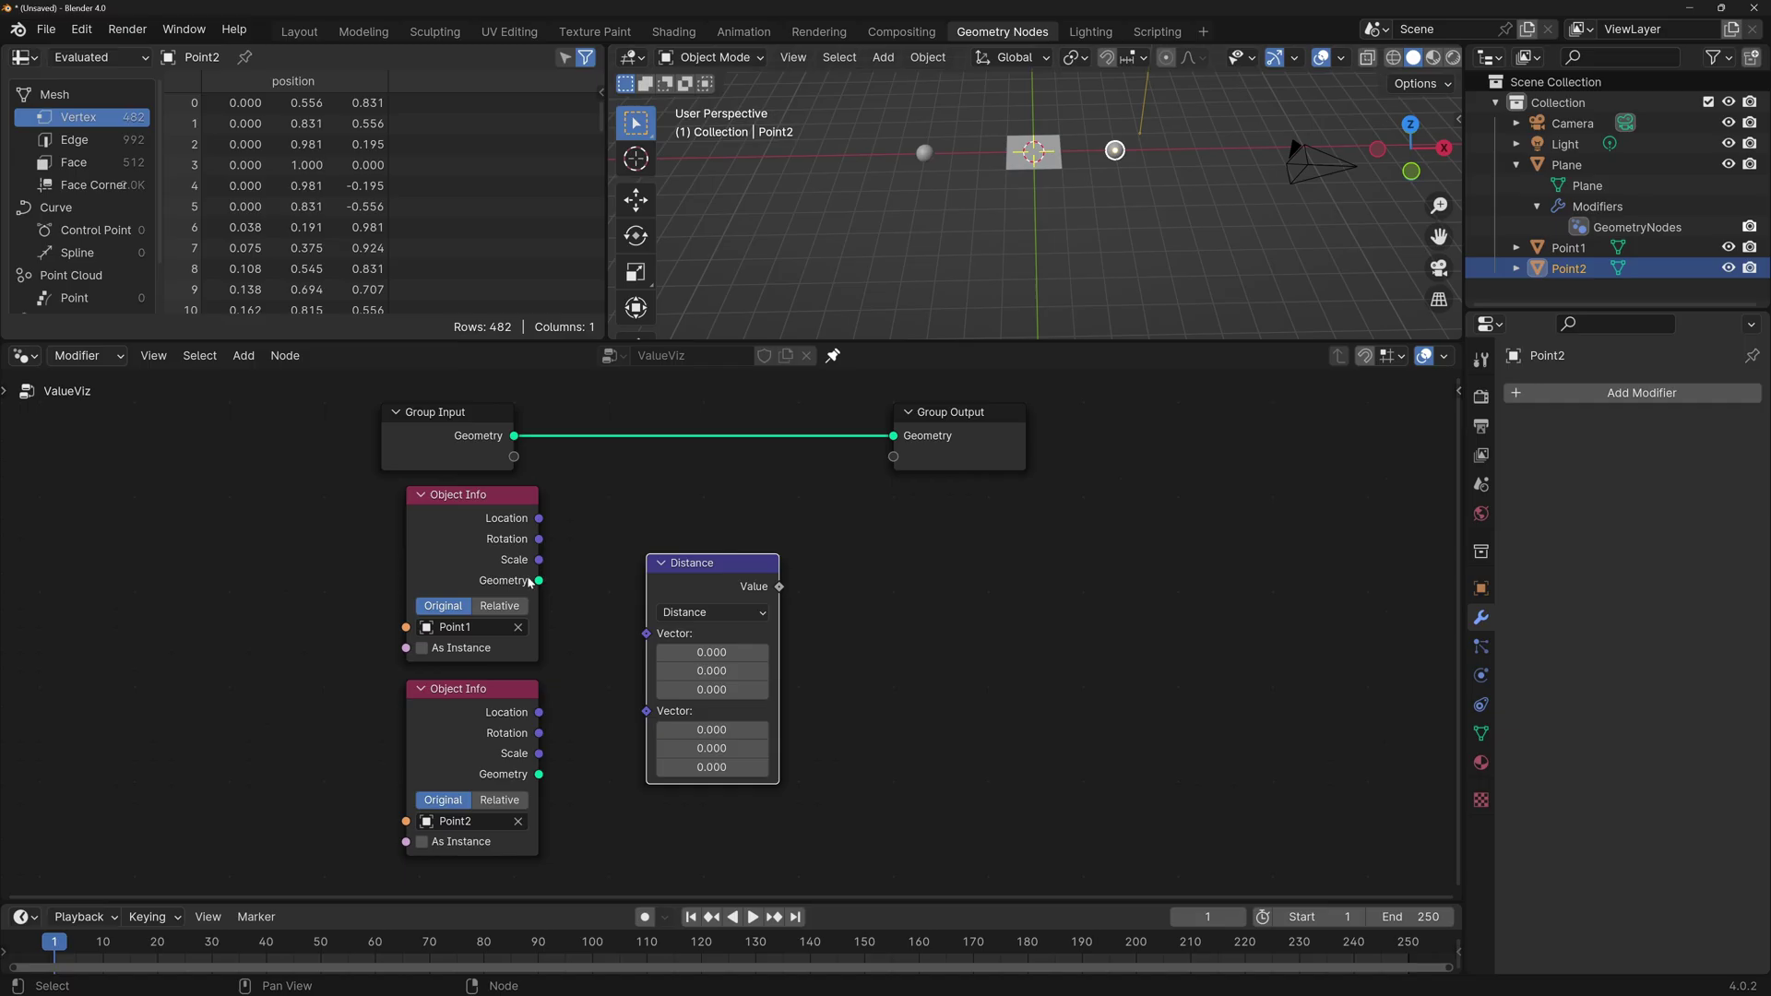
pyautogui.moveTo(539, 518); pyautogui.dragTo(647, 634)
pyautogui.moveTo(539, 712); pyautogui.dragTo(646, 654)
pyautogui.moveTo(779, 587); pyautogui.dragTo(979, 648)
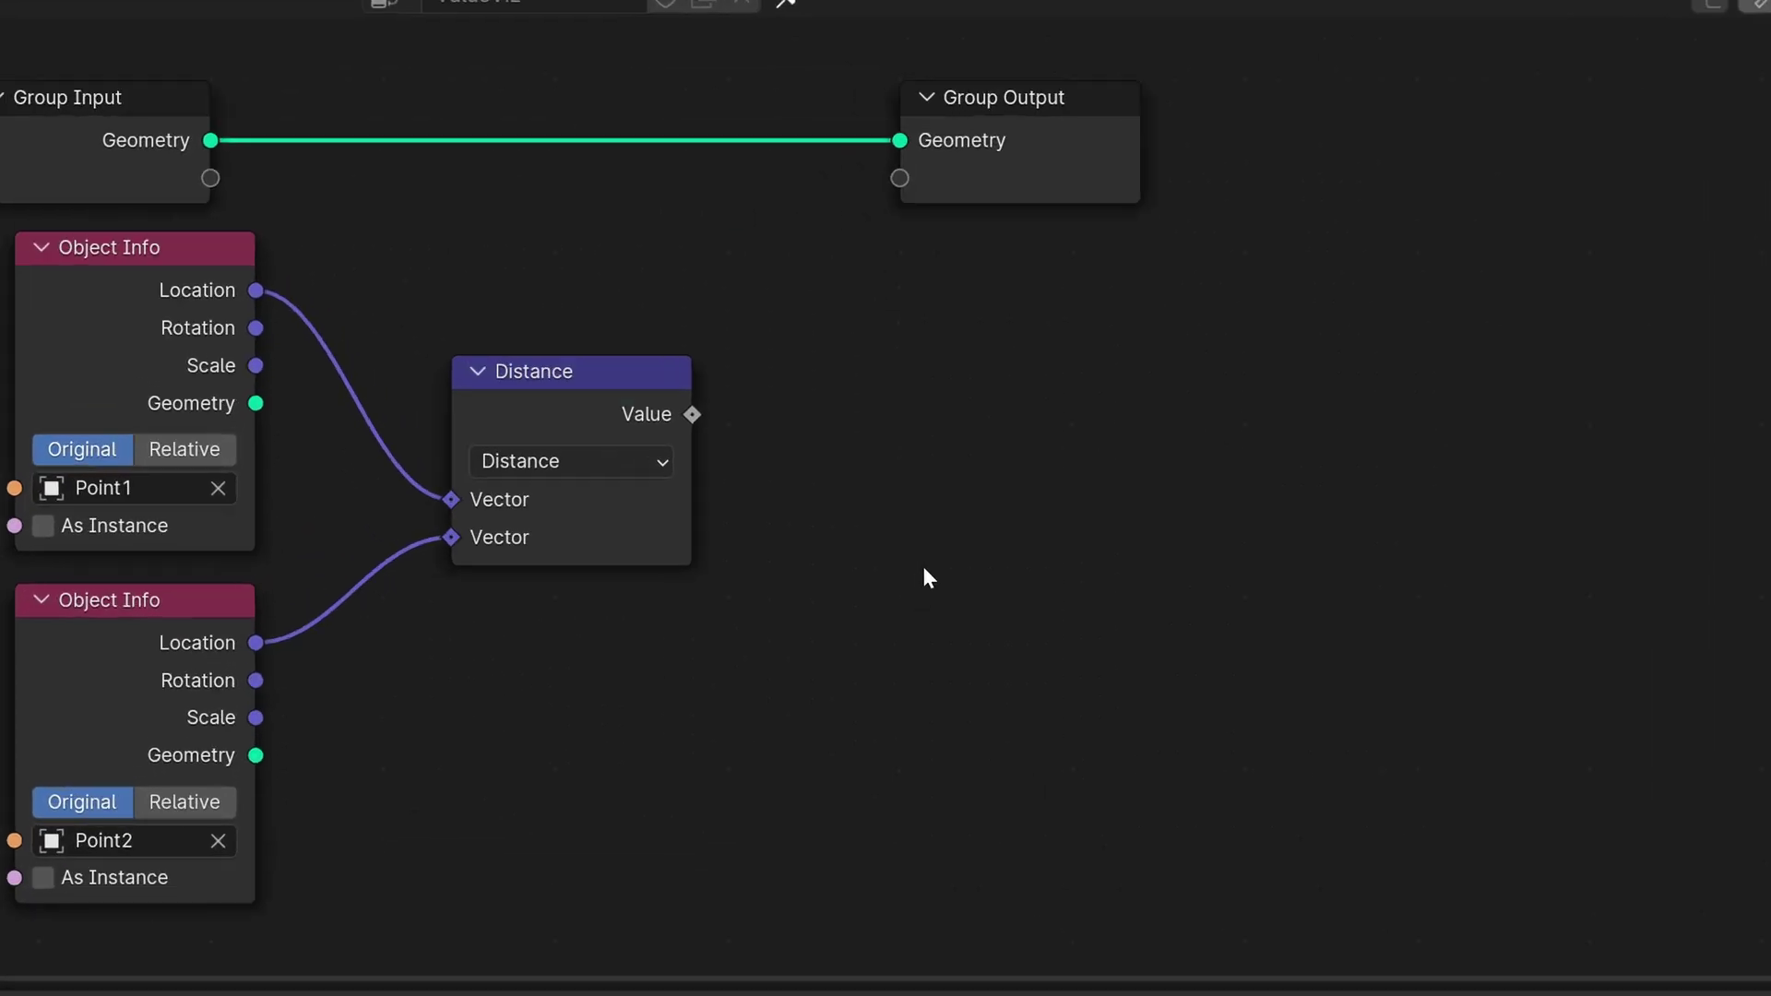
# Add a Value to String node fed by the Distance value, with Decimals set to 1.
pyautogui.hotkey('shift', 'a')
pyautogui.write('value to')
pyautogui.press('Return')
pyautogui.moveTo(666, 365); pyautogui.dragTo(835, 444)
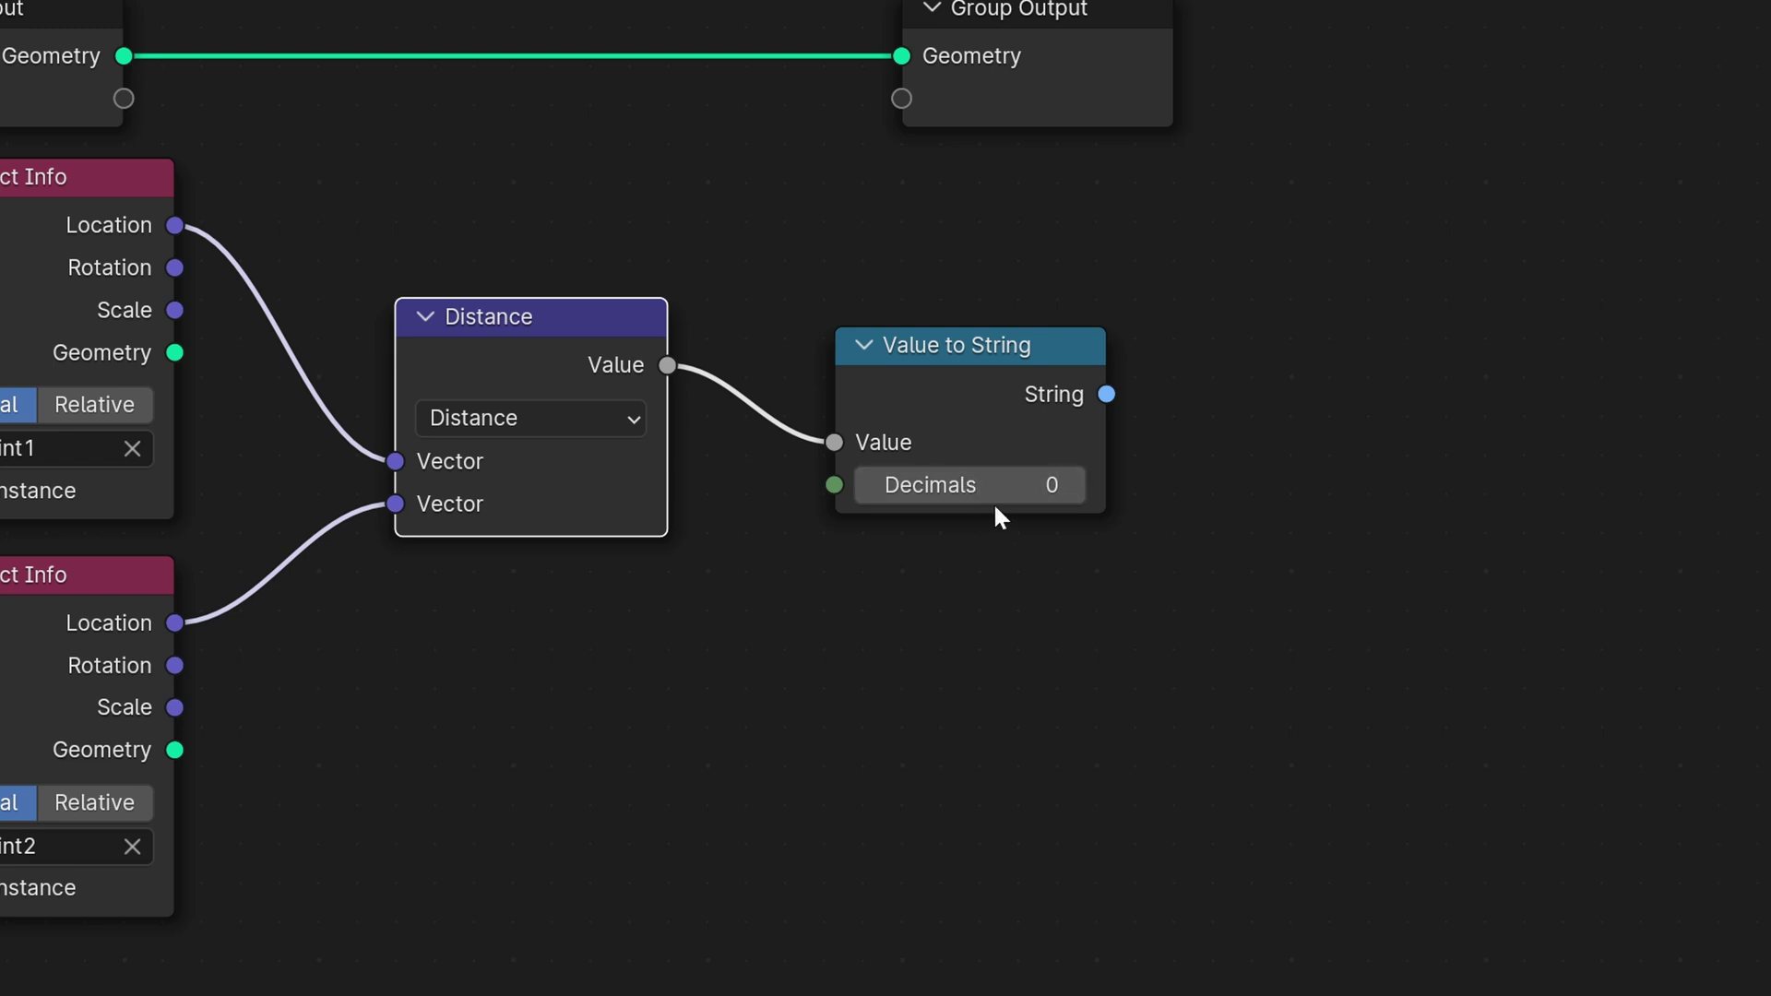
pyautogui.click(1072, 485)
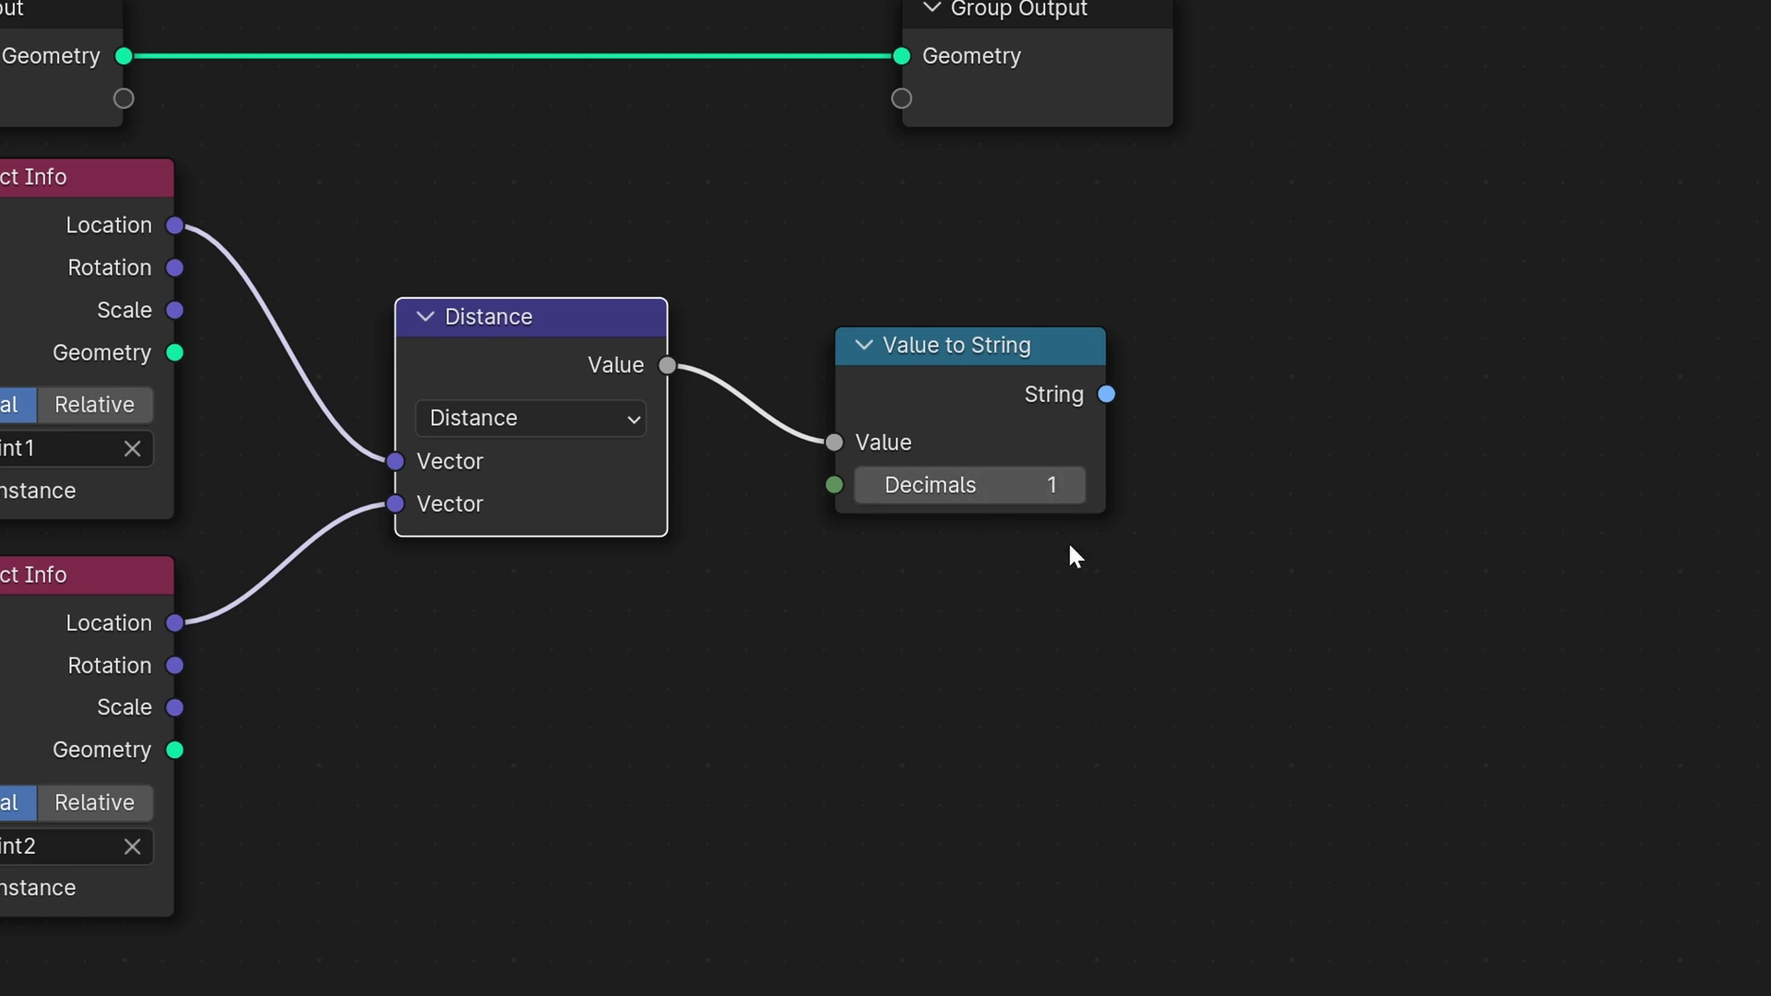
pyautogui.click(971, 493)
pyautogui.write('1')
pyautogui.press('Return')
pyautogui.moveTo(1106, 394); pyautogui.dragTo(1353, 367)
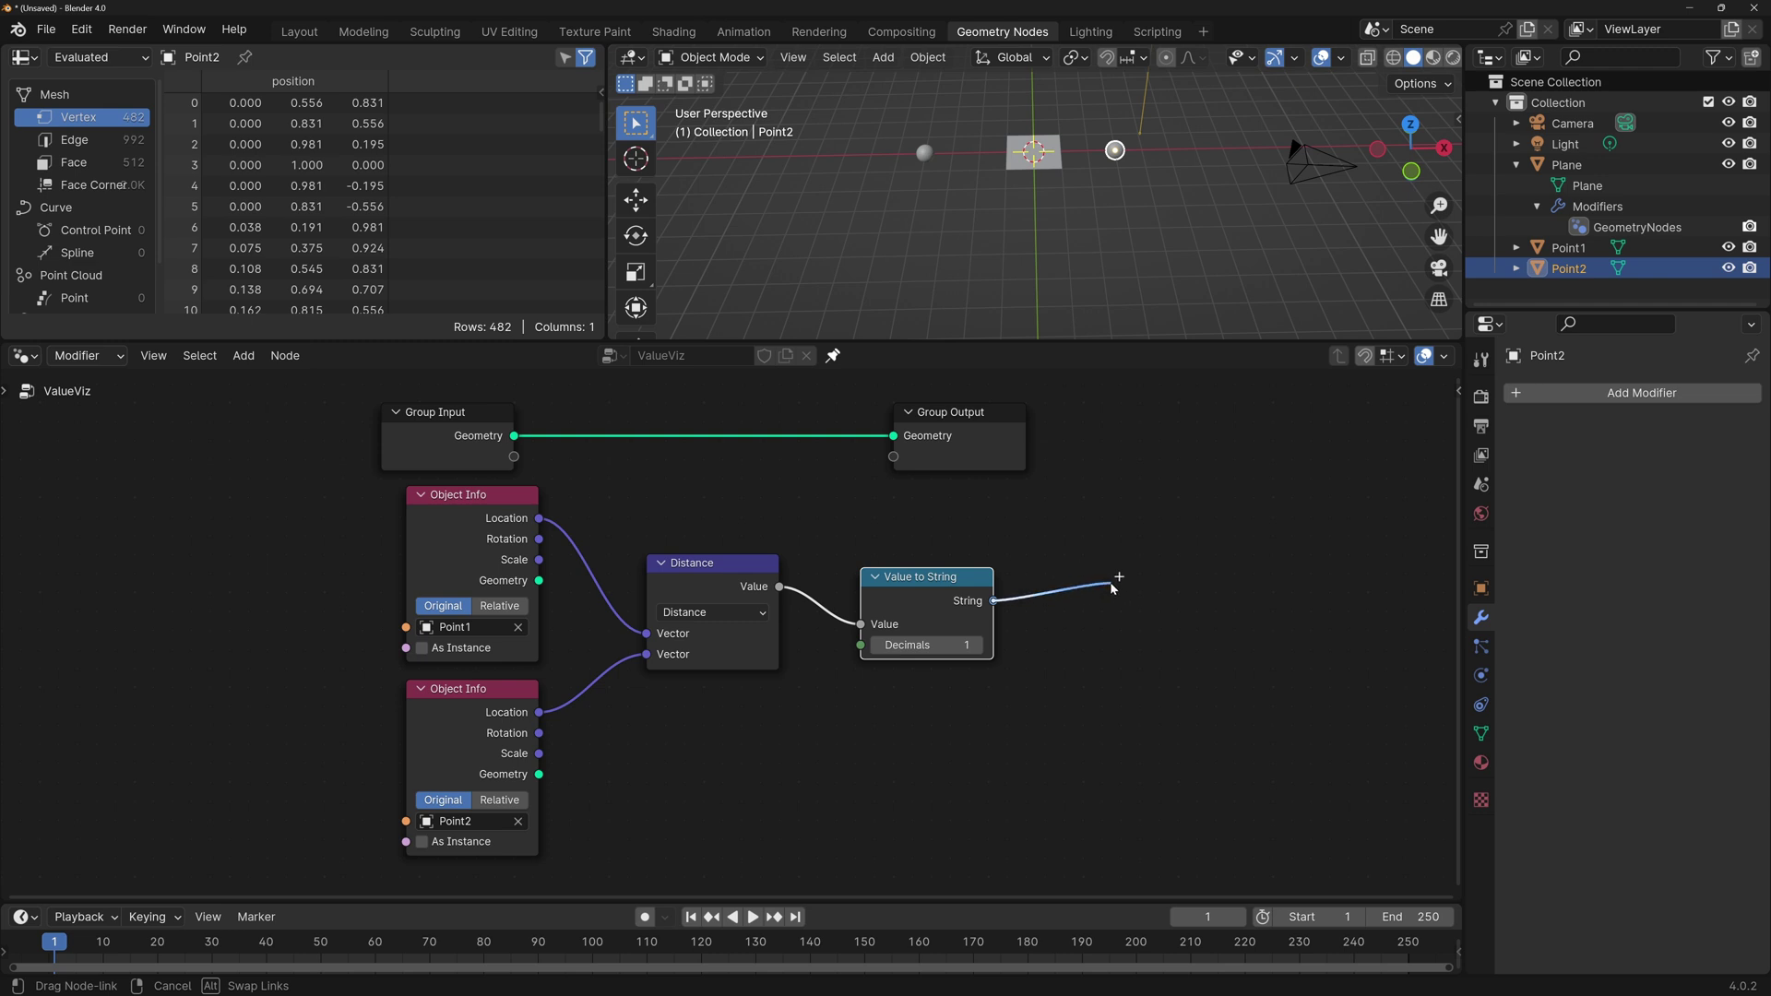
pyautogui.moveTo(1111, 588); pyautogui.dragTo(920, 579)
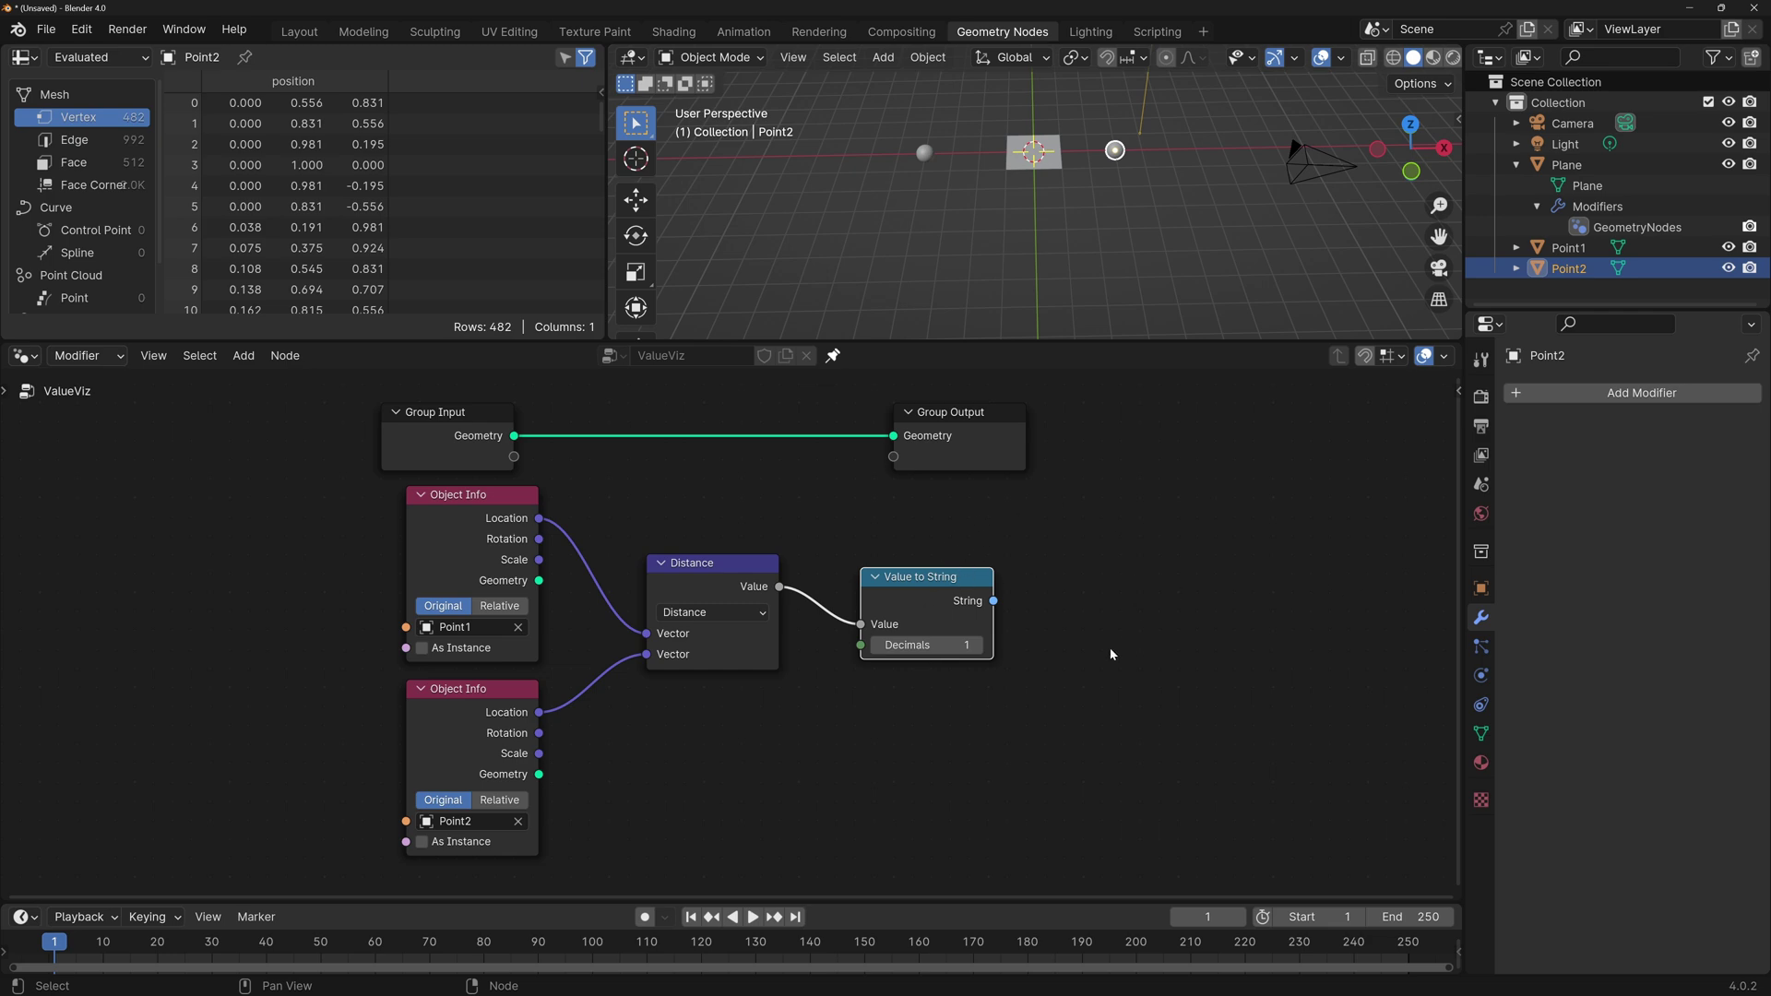
# Add a String to Curves node and link the distance string into it.
pyautogui.hotkey('shift', 'a')
pyautogui.write('string to')
pyautogui.press('Return')
pyautogui.click(1074, 495)
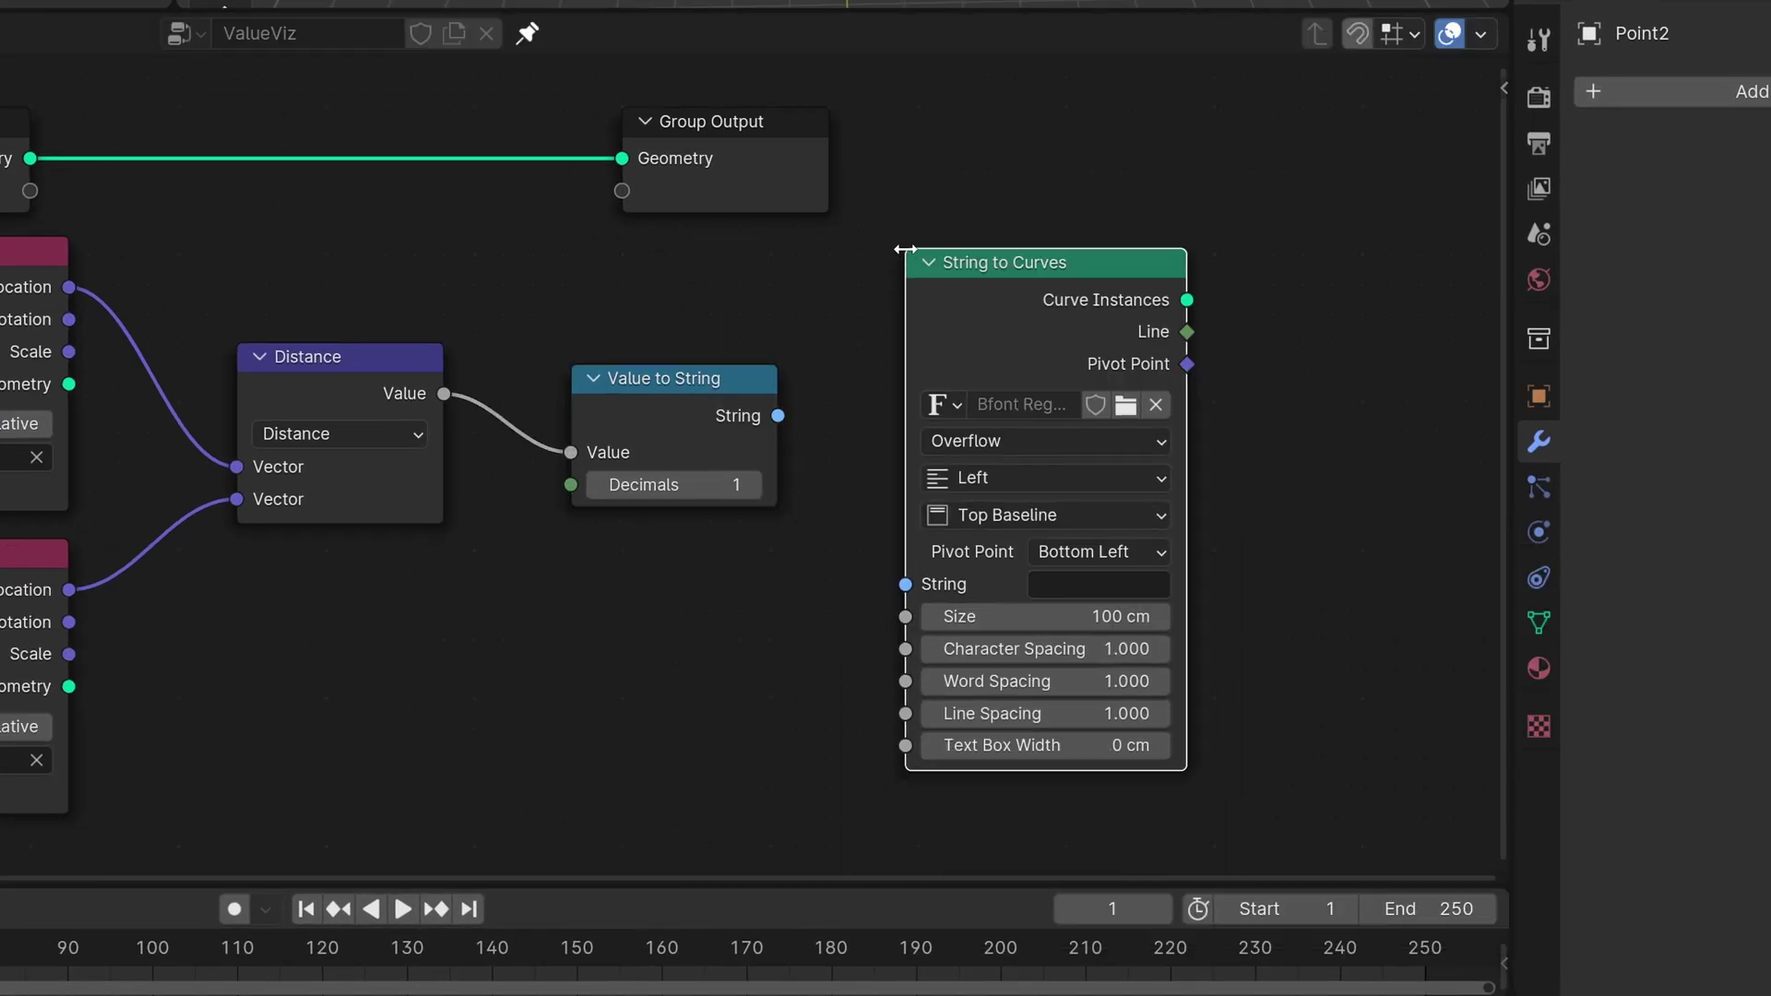
pyautogui.moveTo(905, 249); pyautogui.dragTo(576, 238, button='middle')
pyautogui.moveTo(449, 404); pyautogui.dragTo(577, 572)
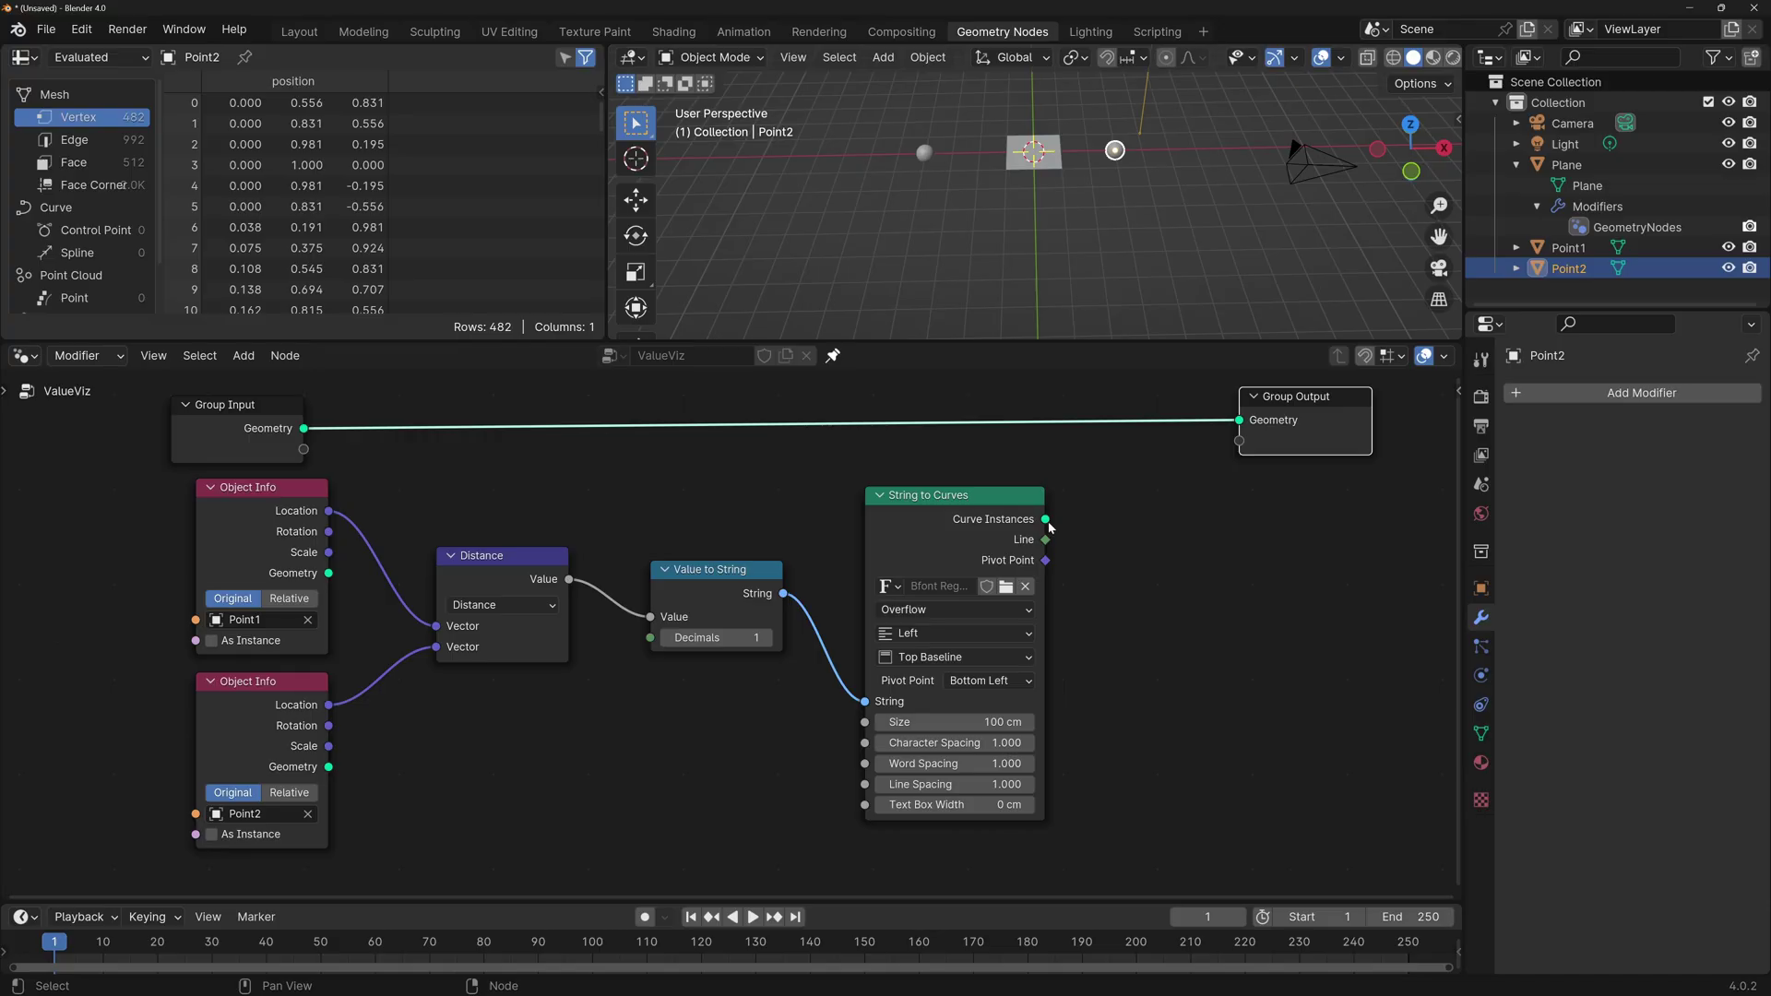
# Wire String to Curves into Group Output so the 7.0 text appears, viewed from above.
pyautogui.moveTo(1045, 518); pyautogui.dragTo(1238, 421)
pyautogui.moveTo(977, 240); pyautogui.dragTo(1025, 190, button='middle')
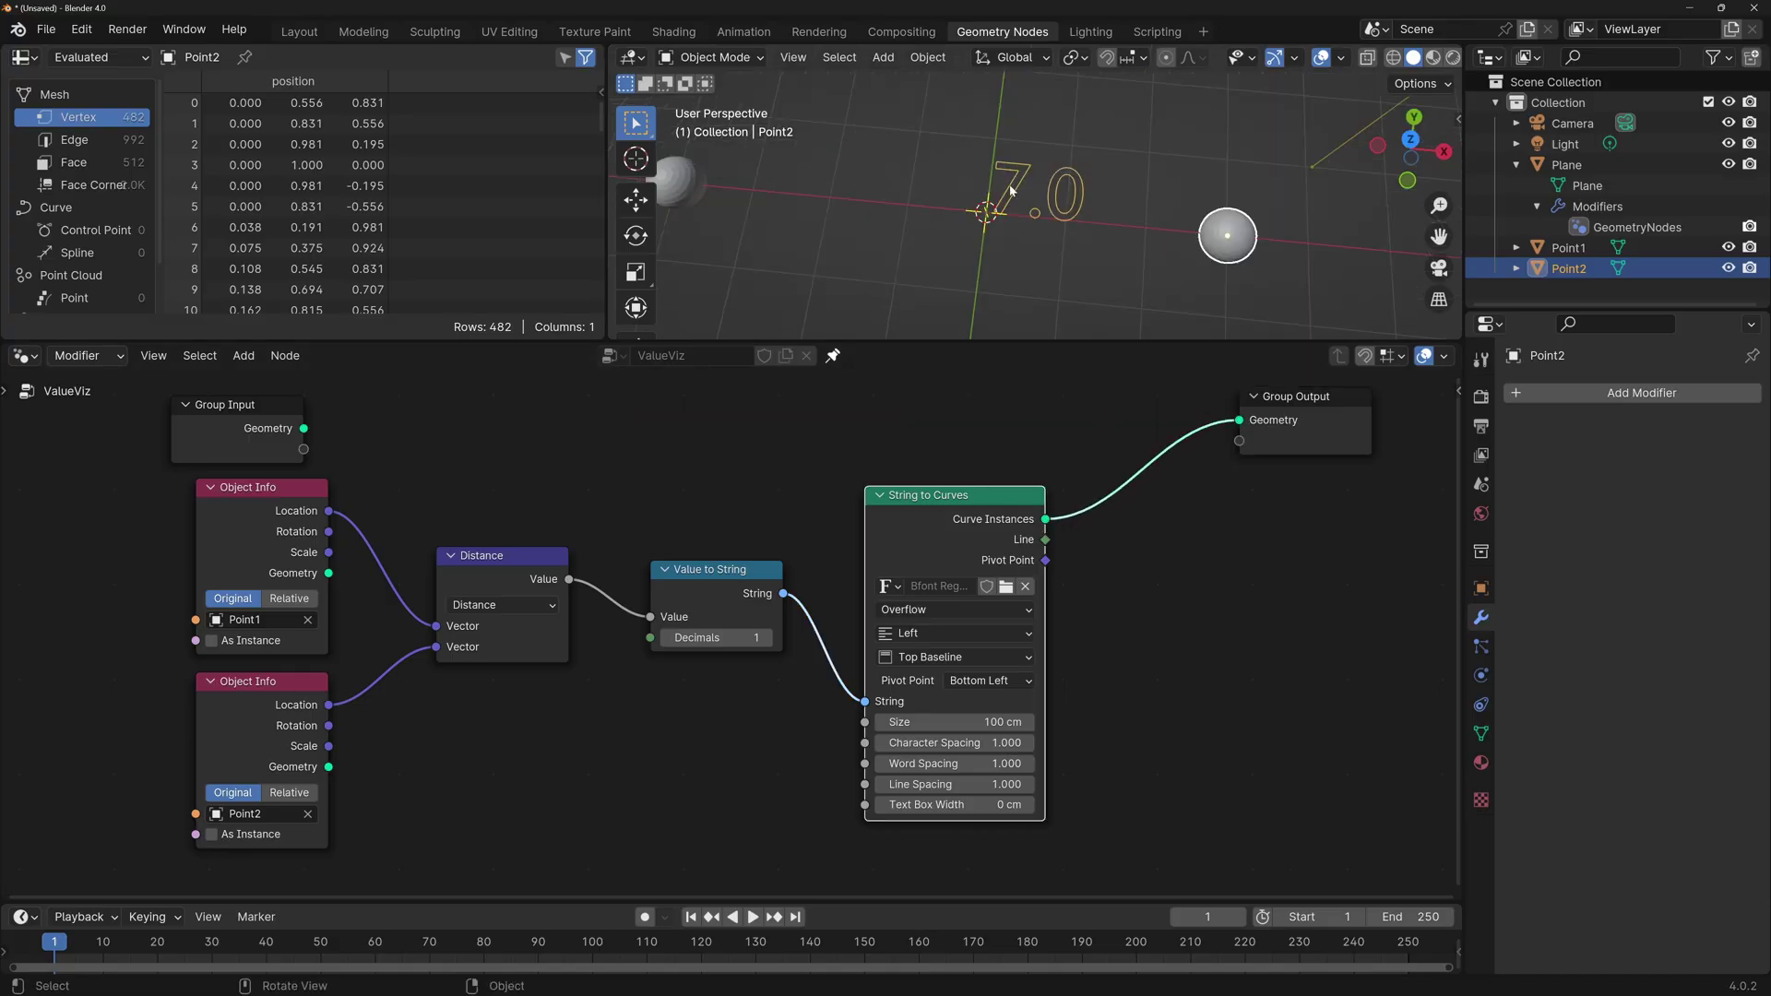
pyautogui.press('KP_7')
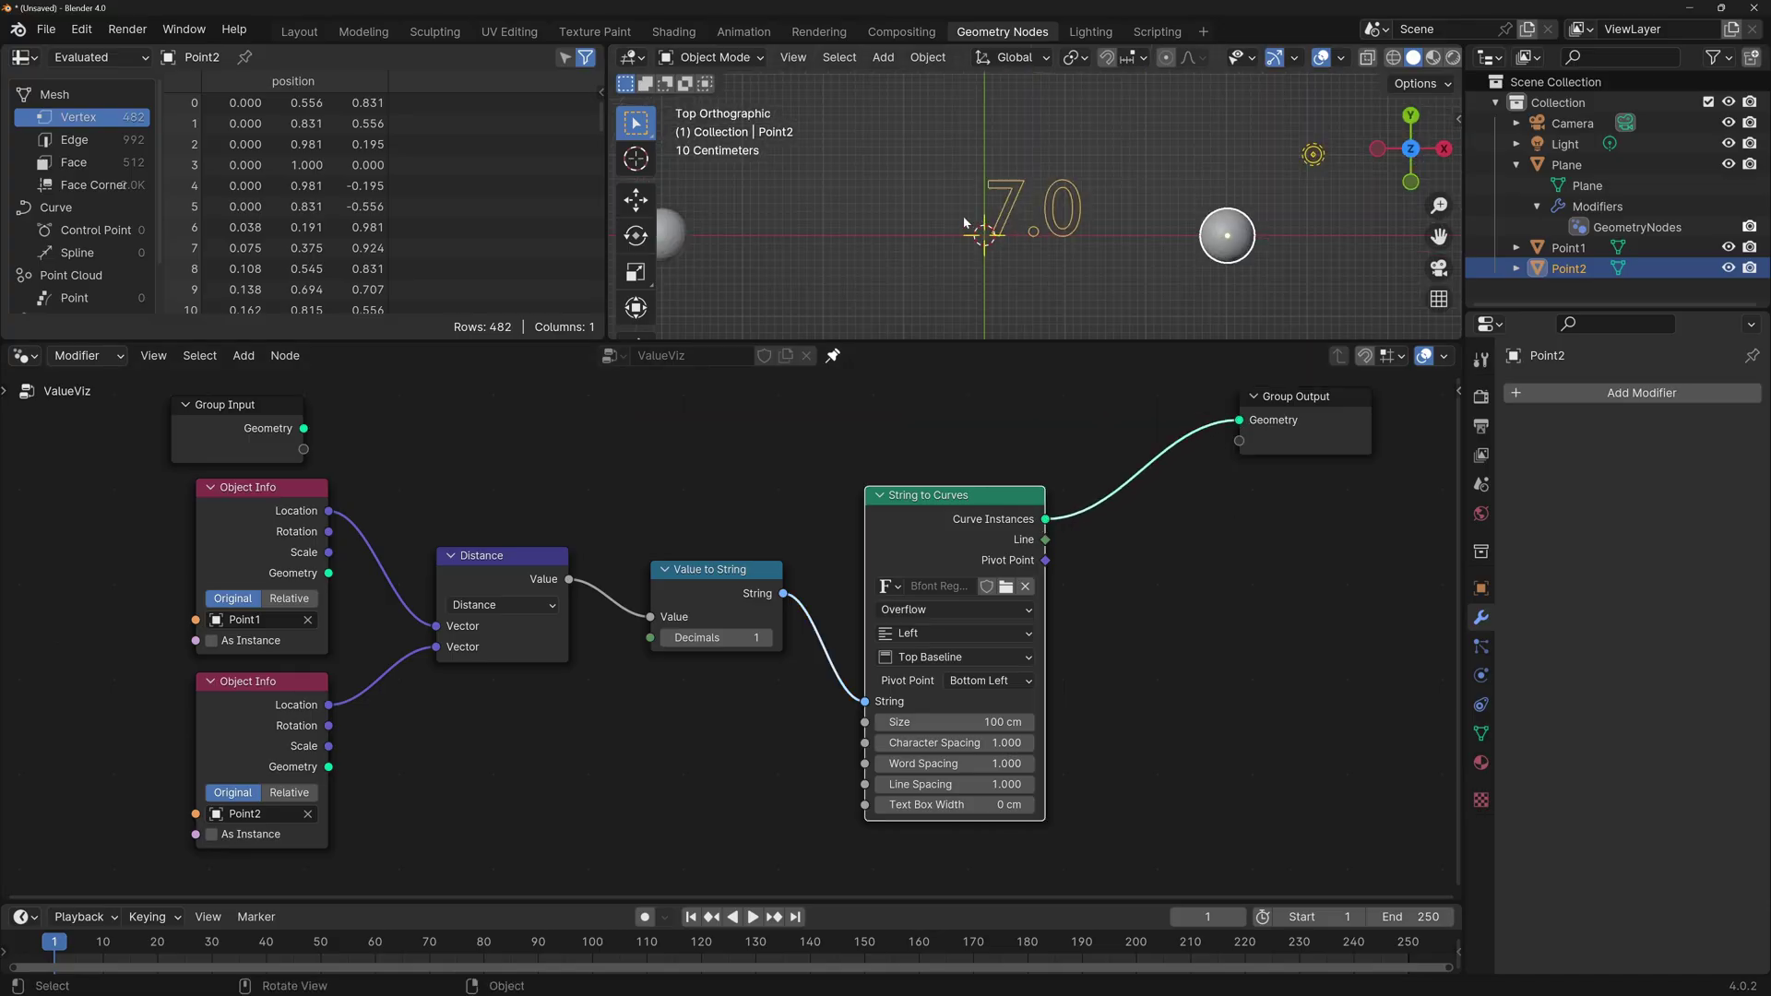
pyautogui.scroll(-2, 977, 221)
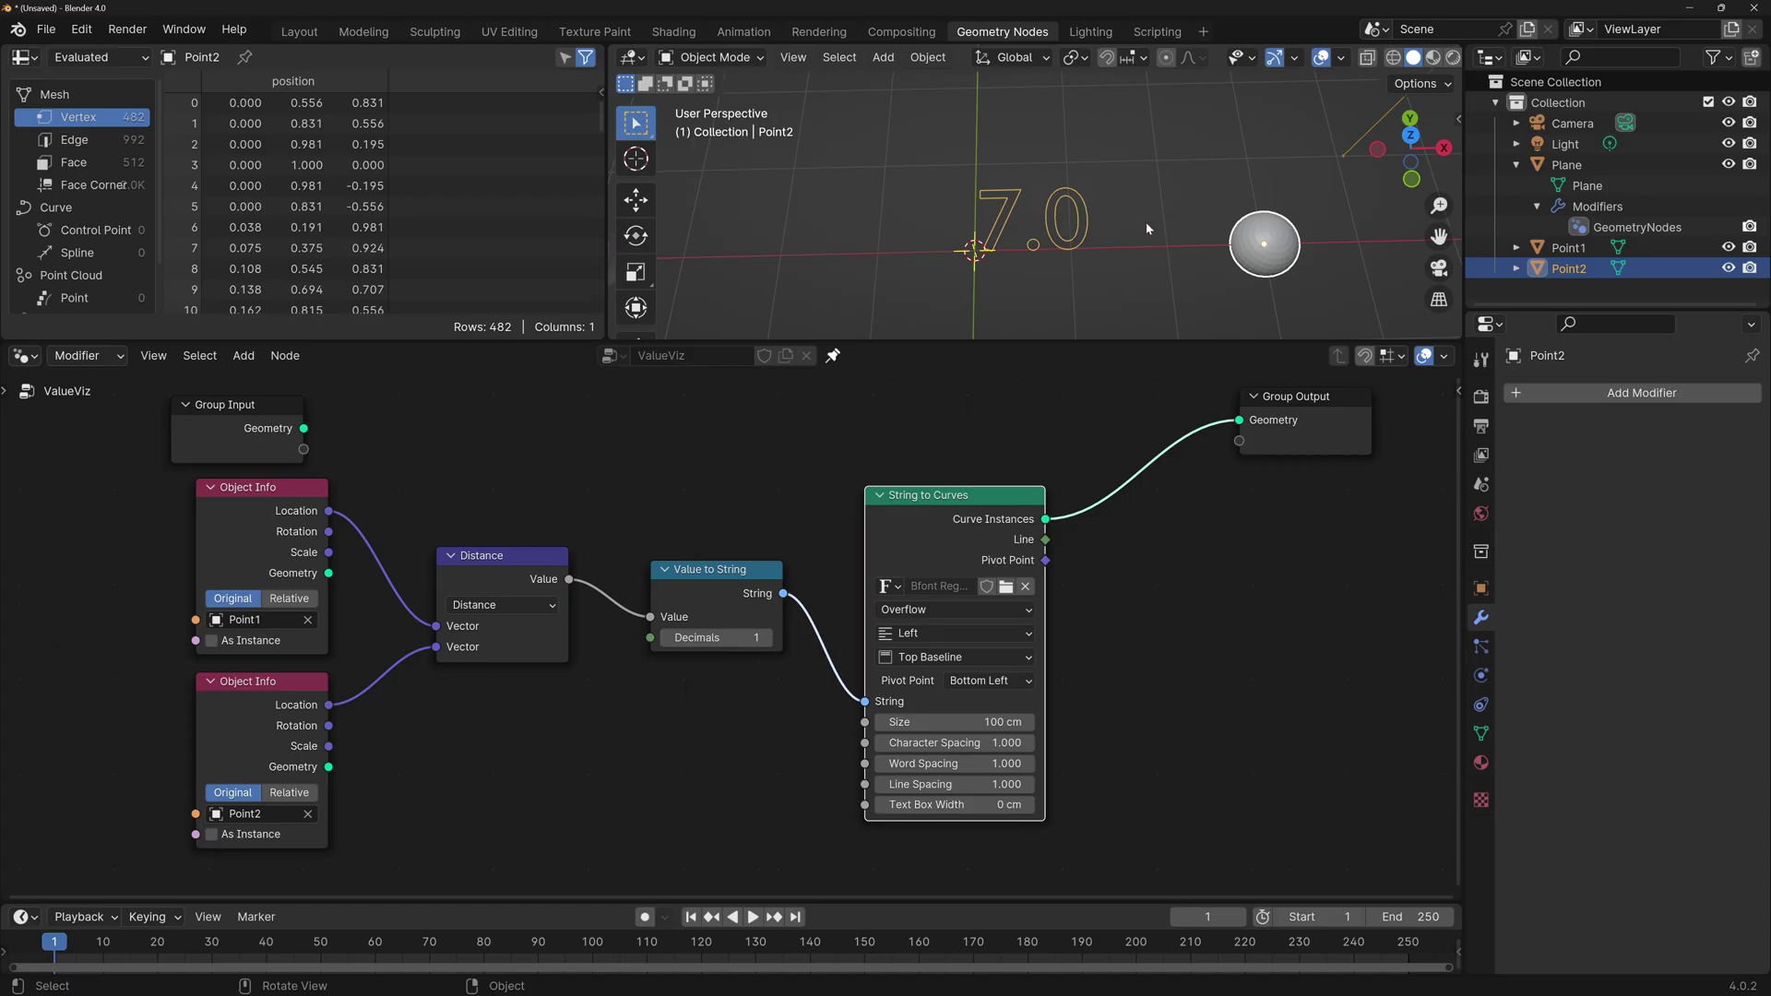
# Deselect Point2 and toggle the viewport overlays off and back on.
pyautogui.click(1015, 276)
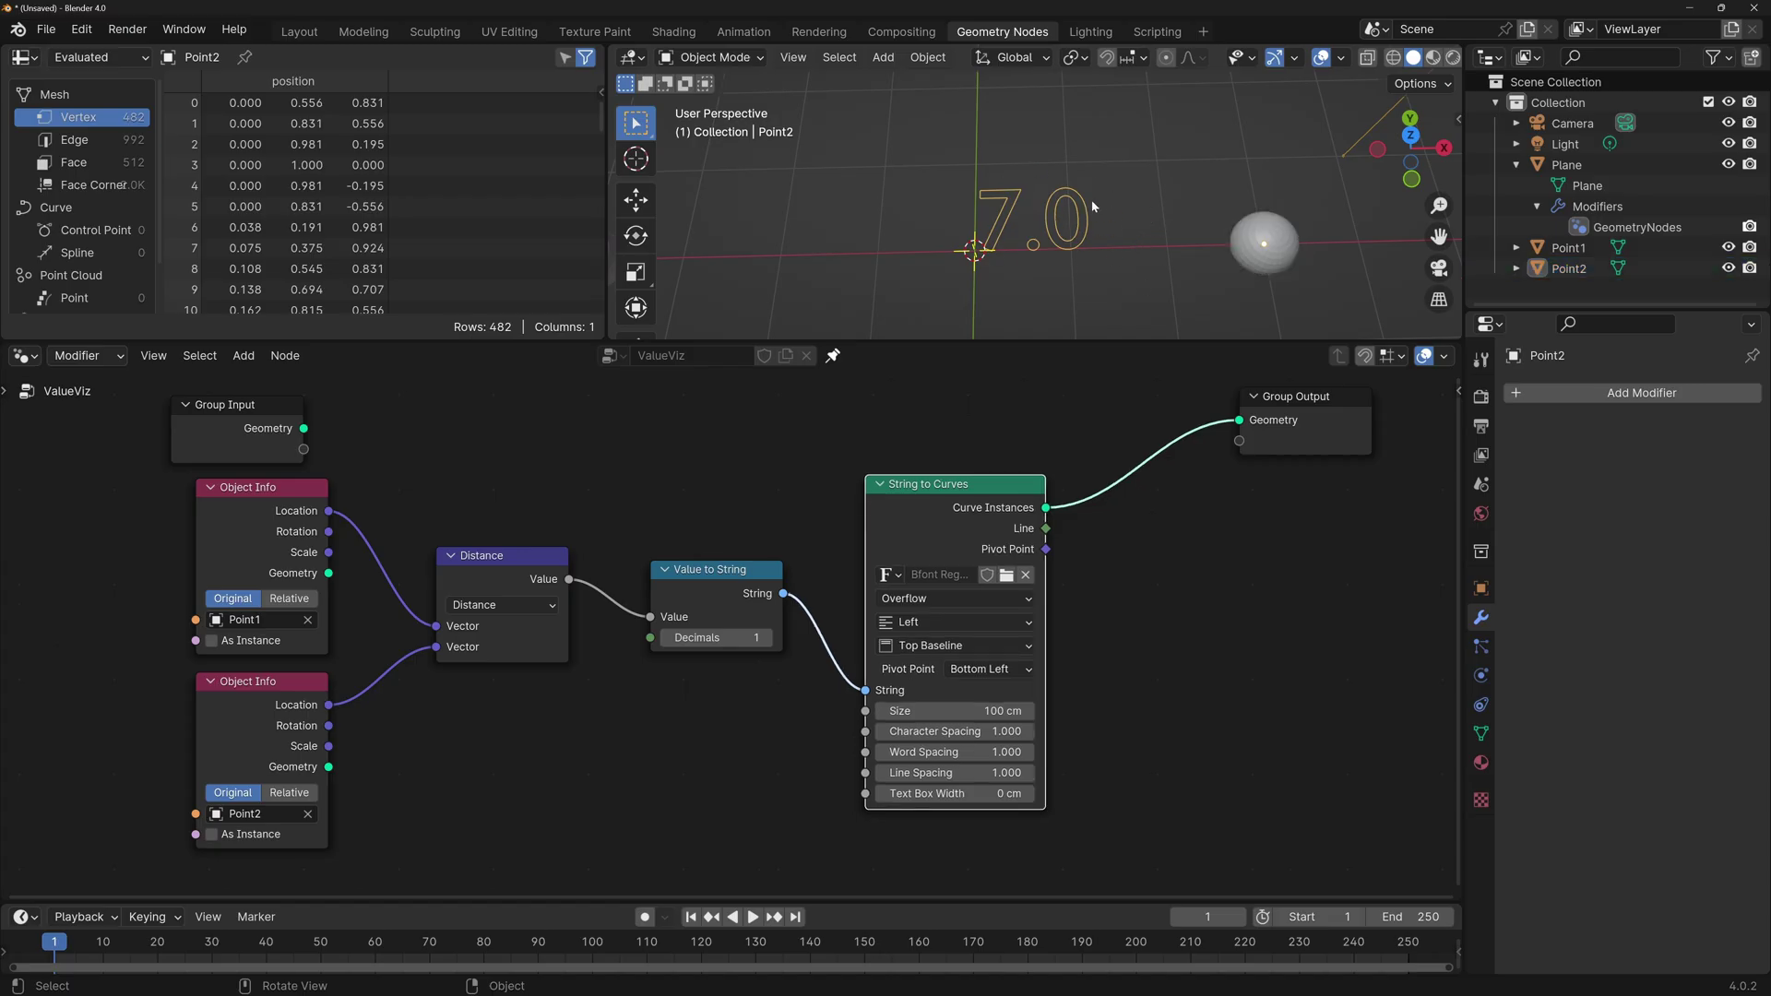
pyautogui.click(1320, 57)
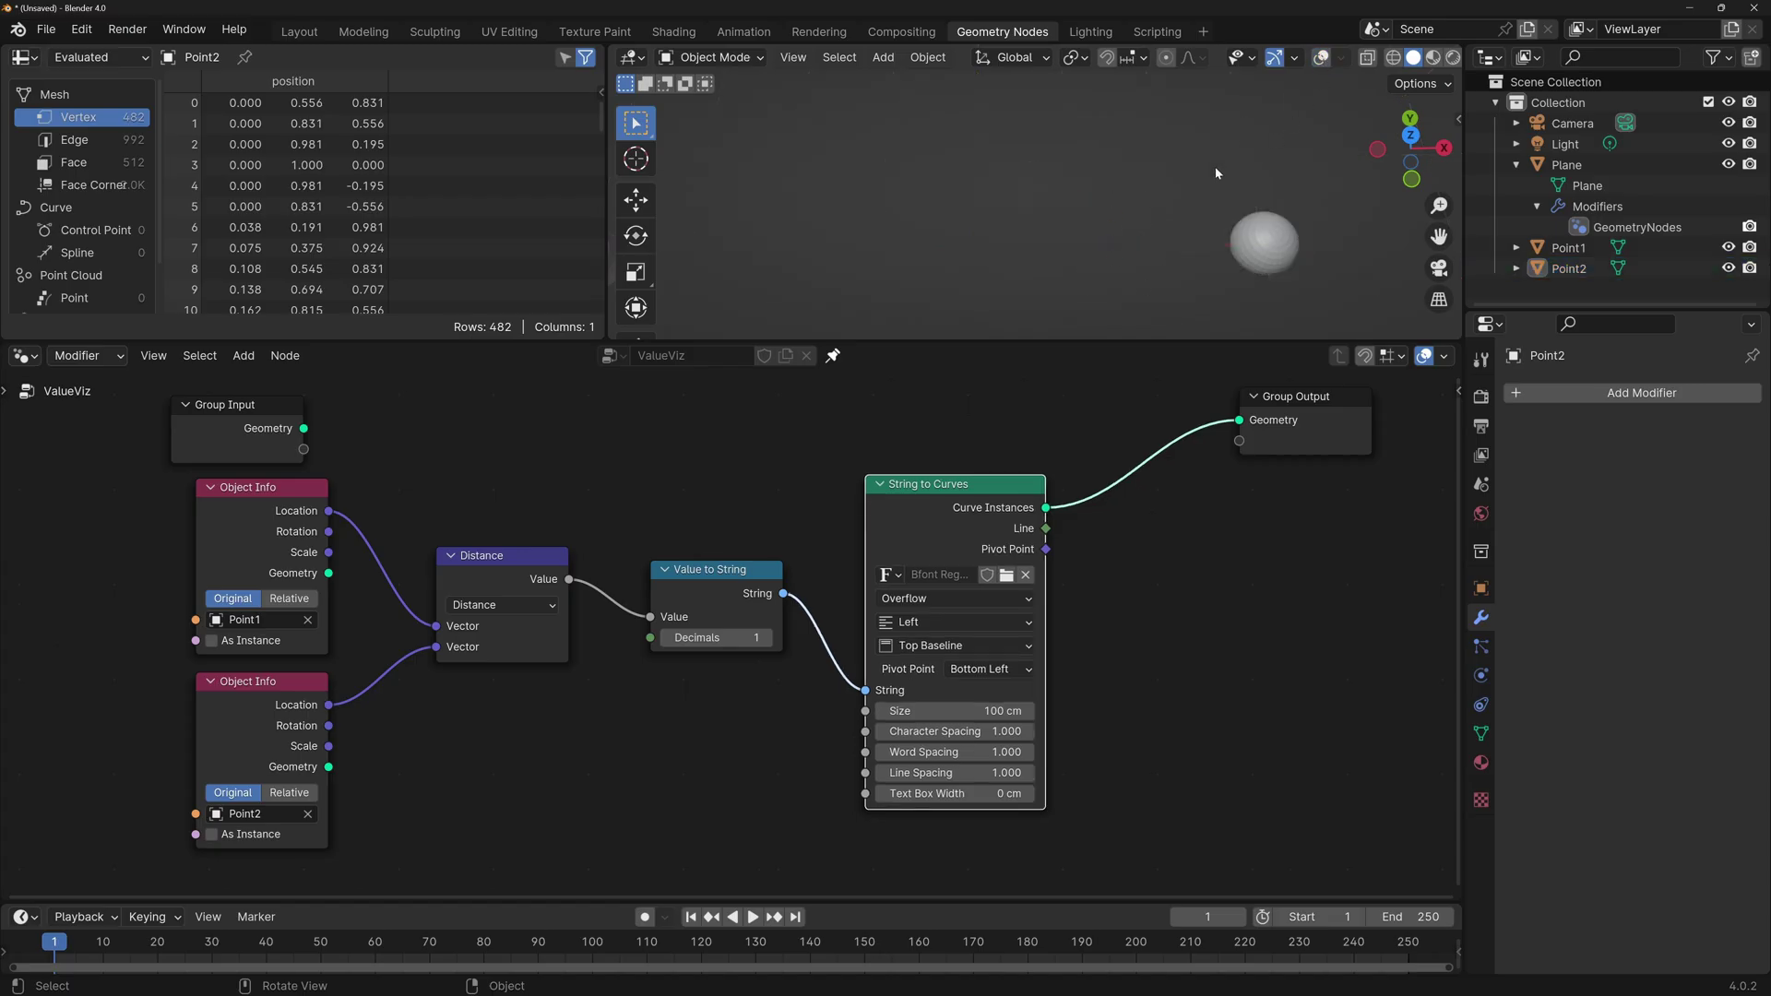
pyautogui.hotkey('shift', 'alt', 'z')
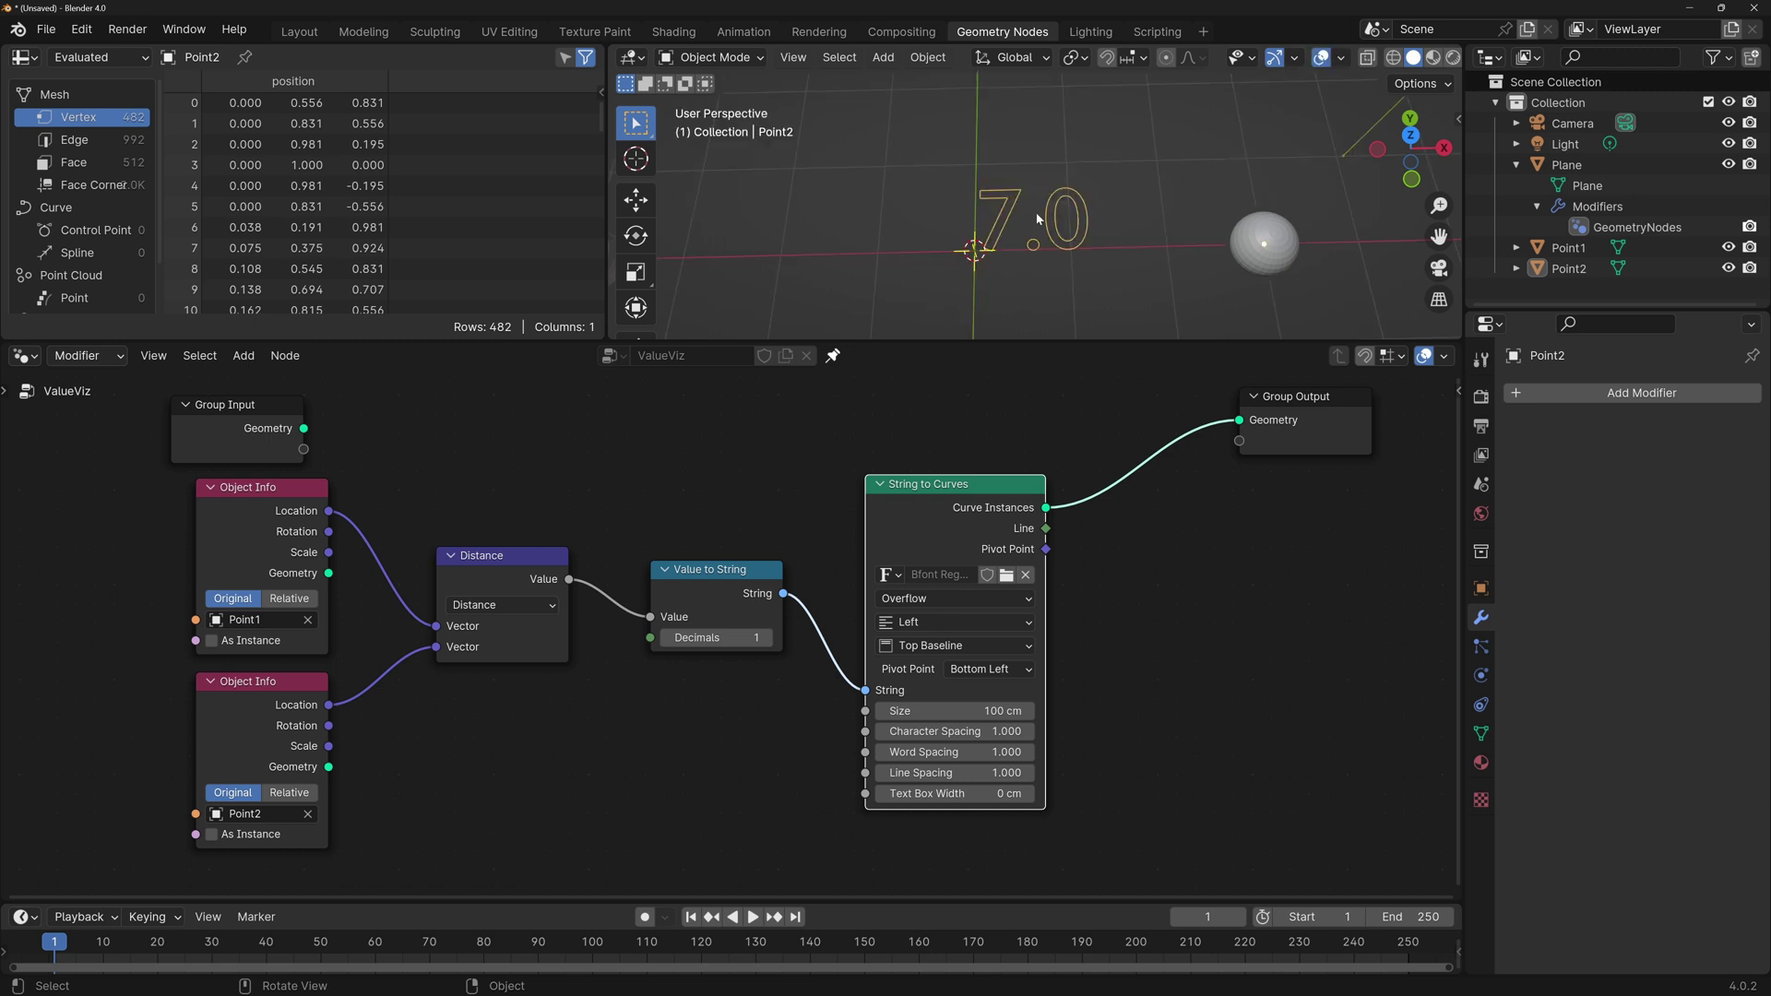
pyautogui.scroll(-3, 1086, 246)
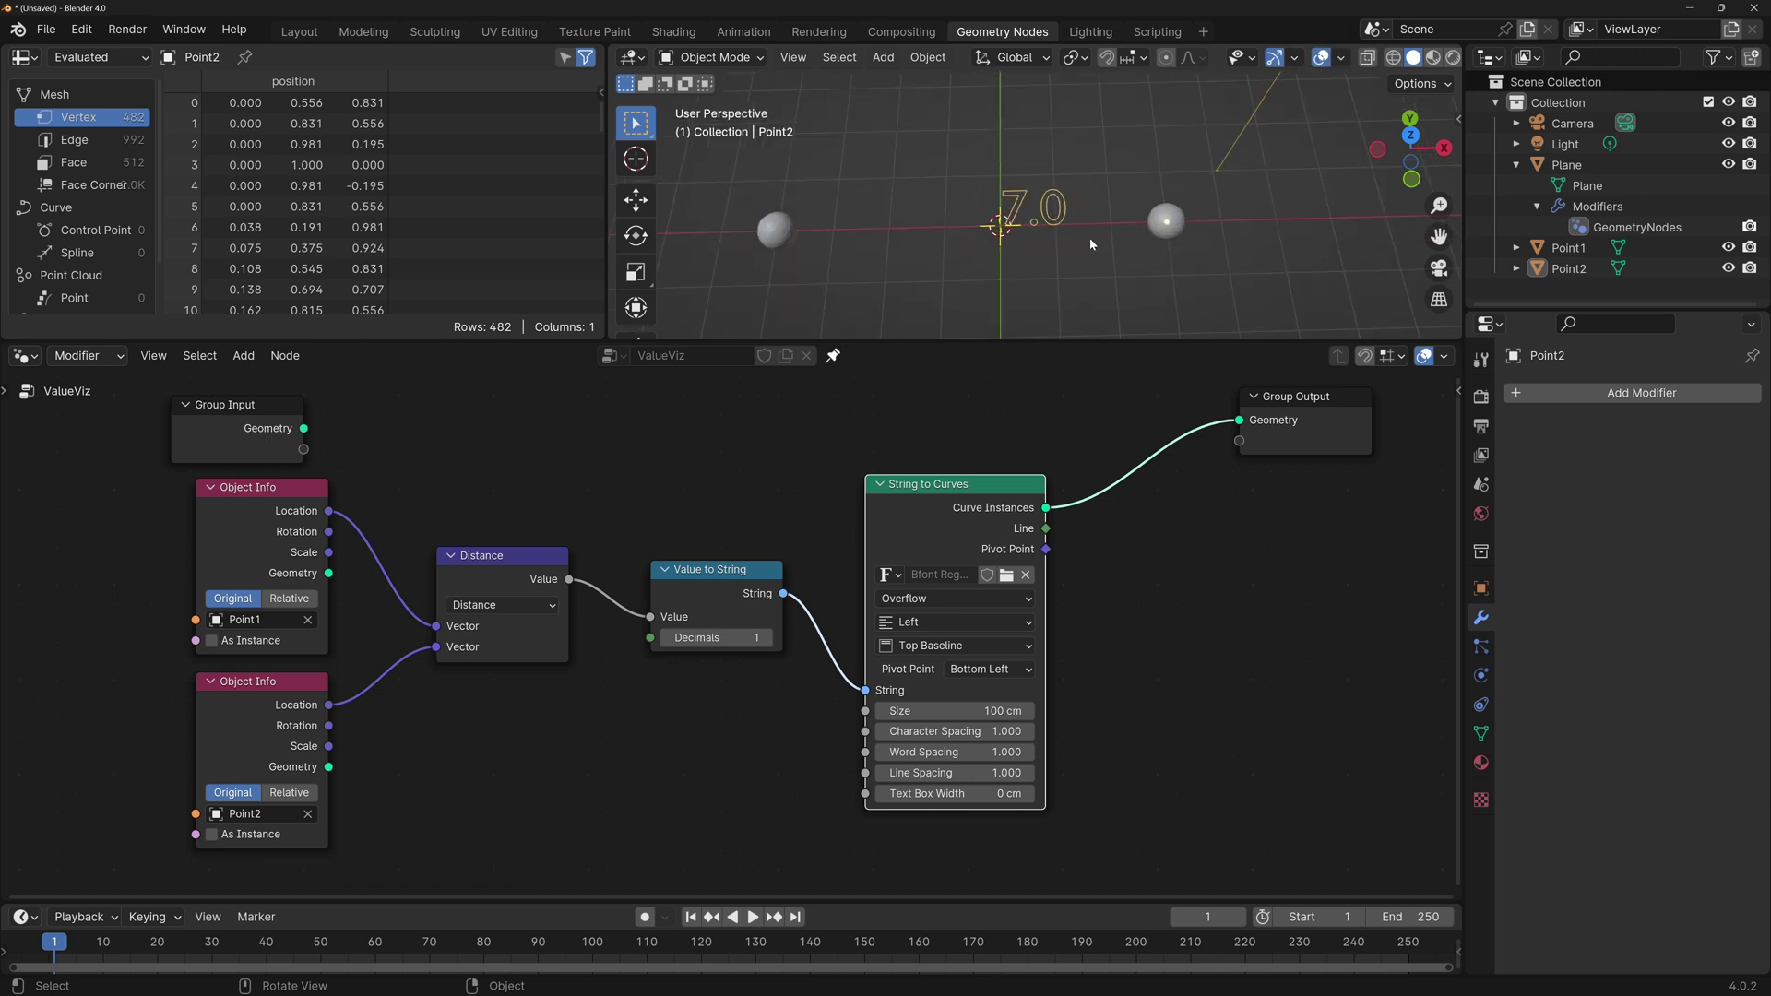
# Grab Point1 and Point2 to watch the distance label update, then move Group Input aside.
pyautogui.click(777, 230)
pyautogui.press('g')
pyautogui.rightClick(1201, 254)
pyautogui.click(1166, 221)
pyautogui.press('g')
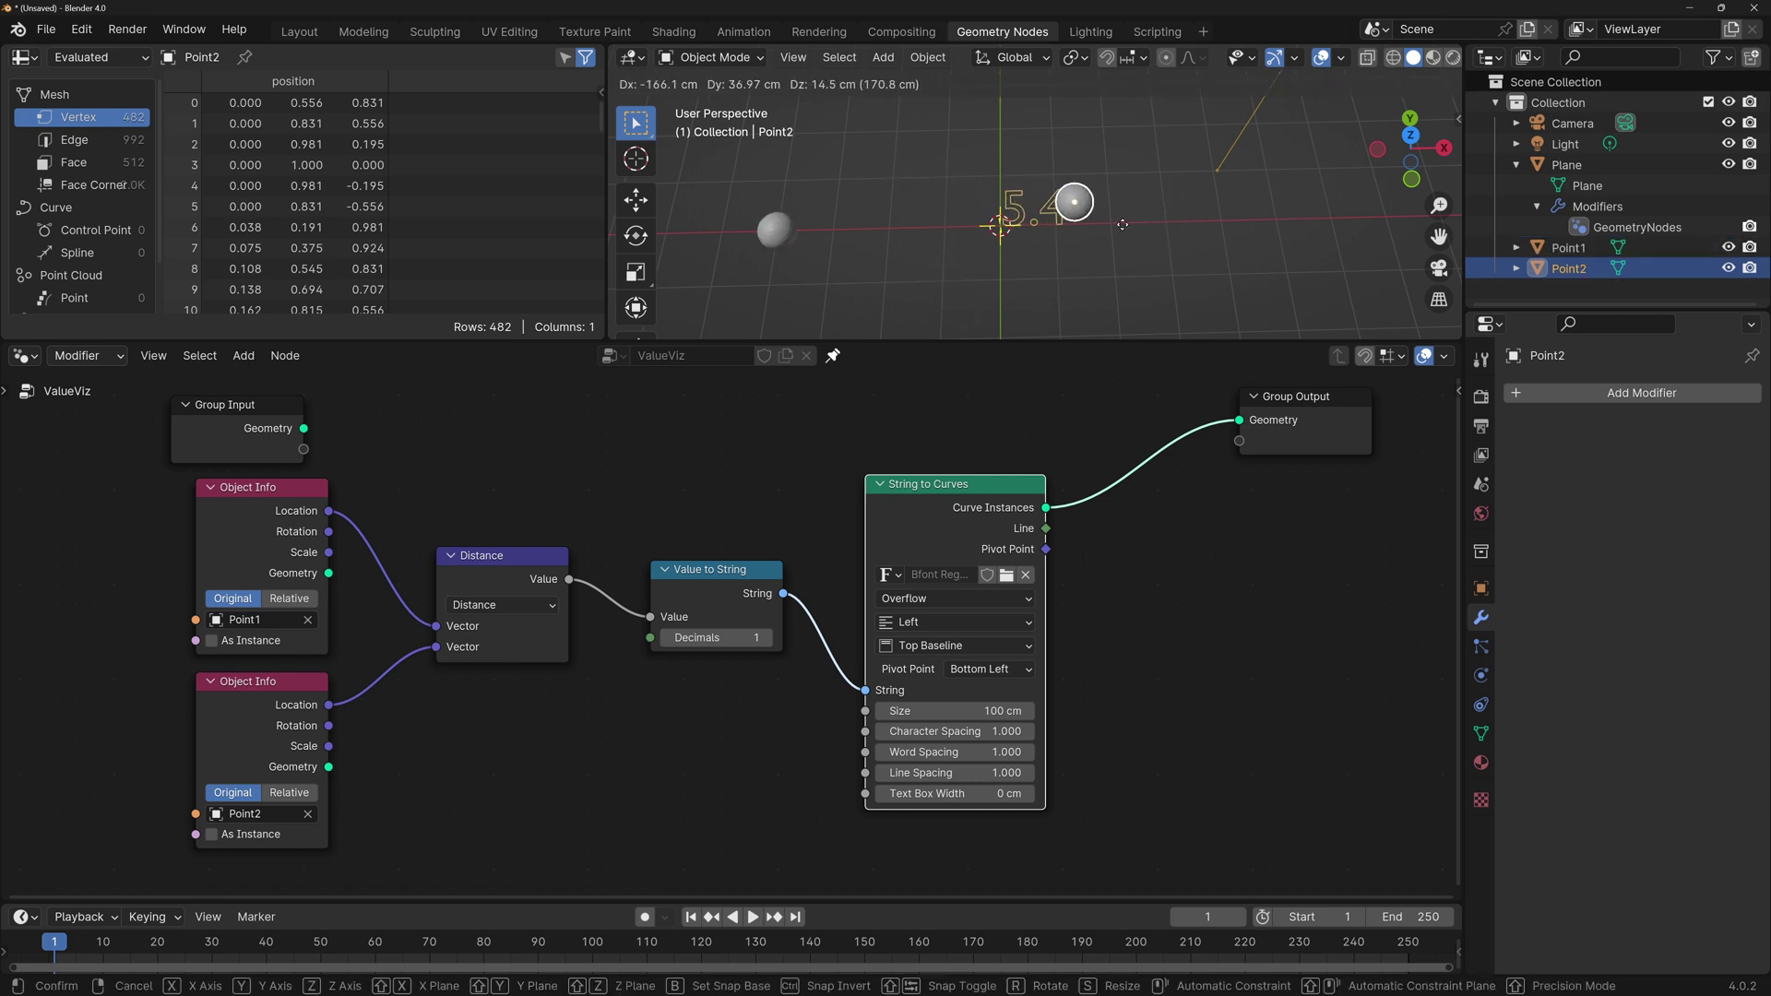
pyautogui.moveTo(173, 417); pyautogui.dragTo(633, 422)
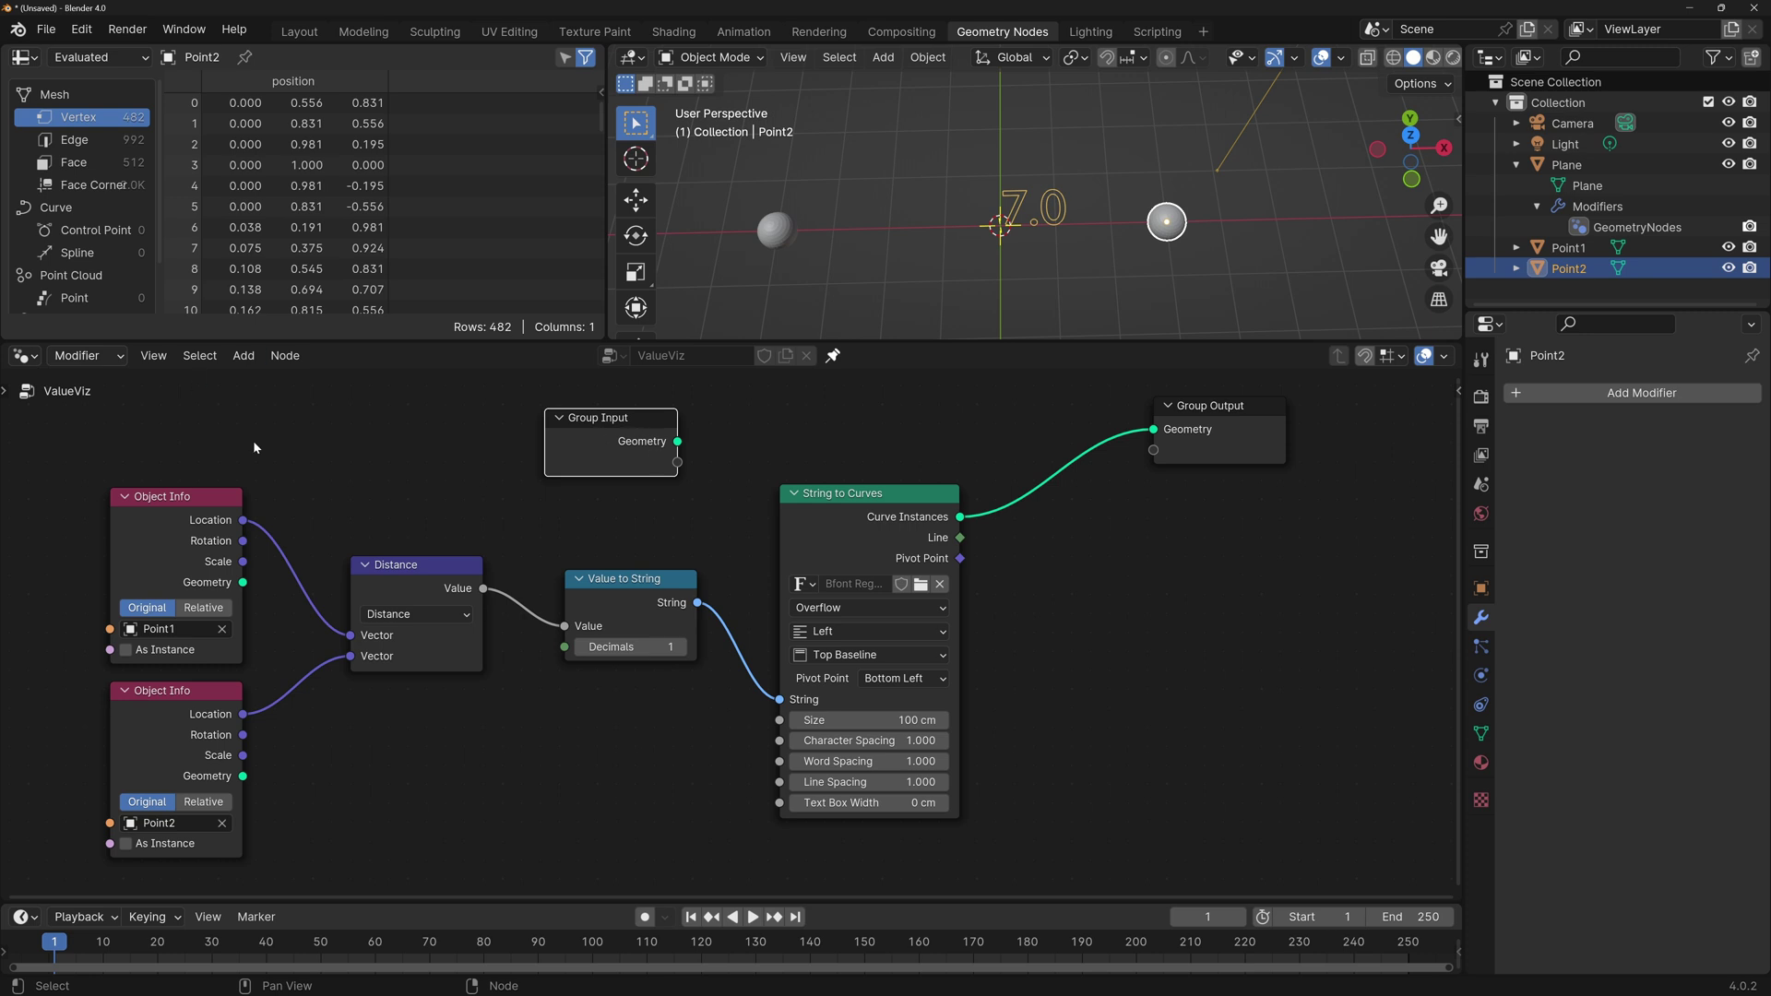
# Delete the unused Group Input node and insert a Curve to Mesh node on the text link.
pyautogui.moveTo(625, 420); pyautogui.dragTo(630, 432)
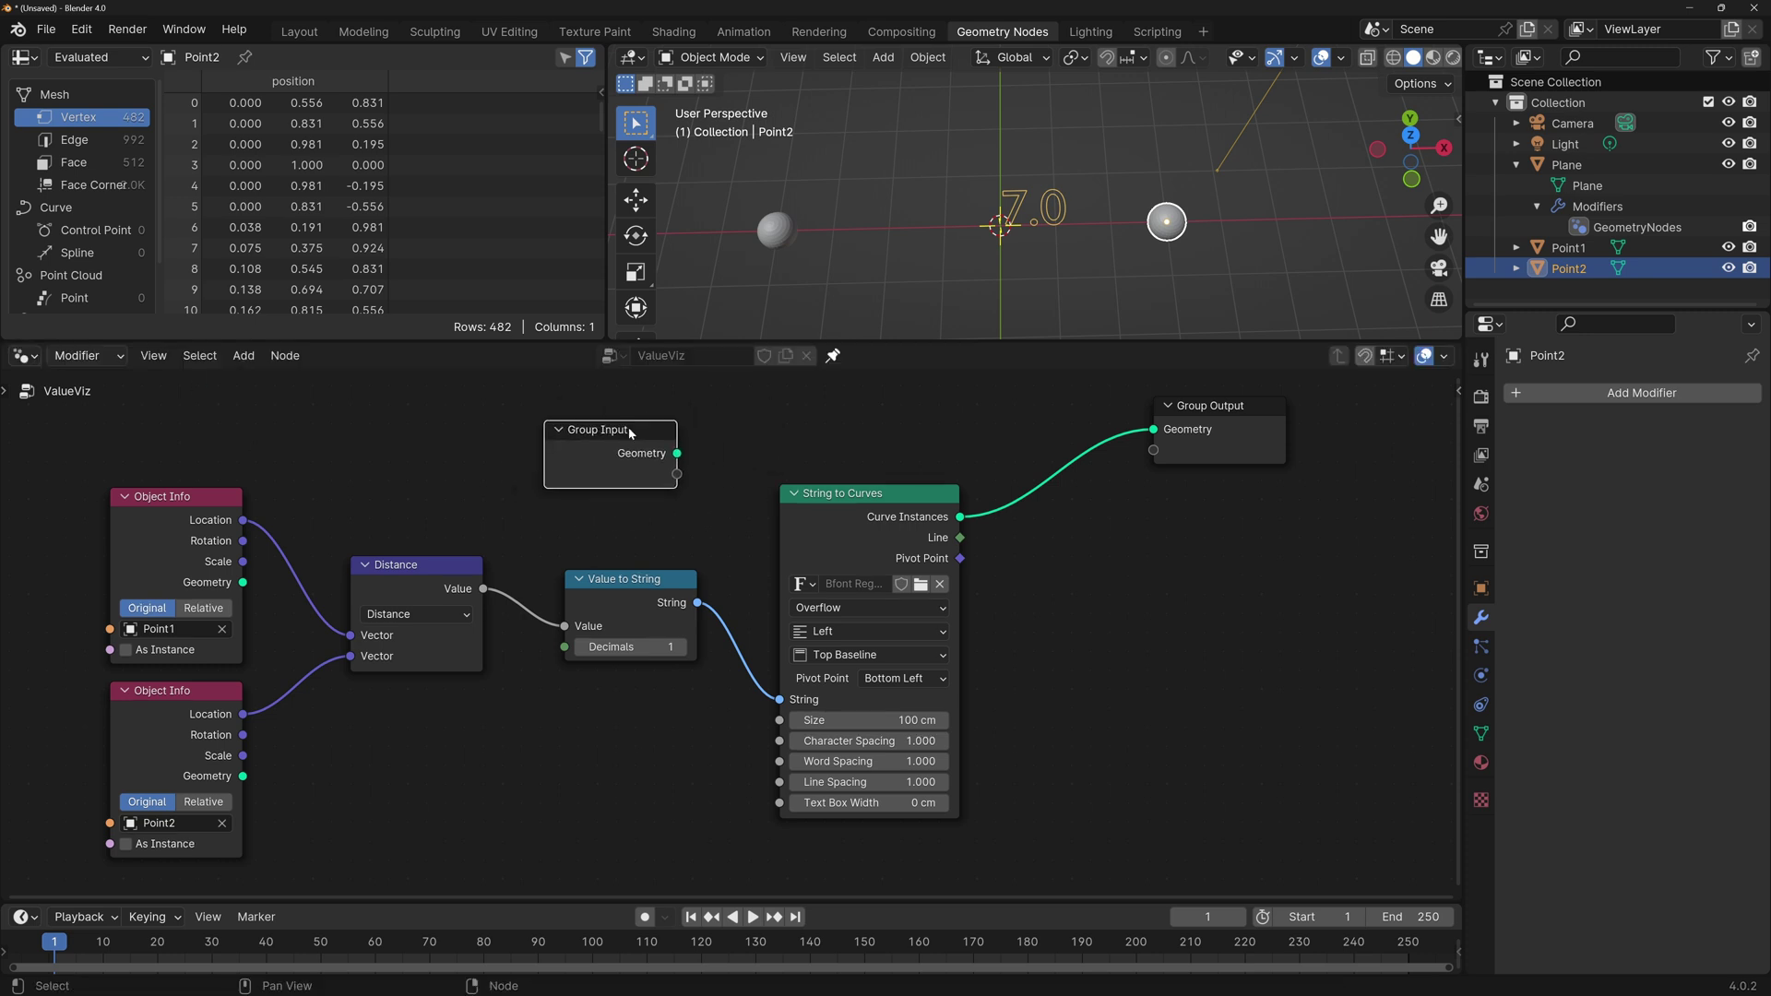
pyautogui.press('x')
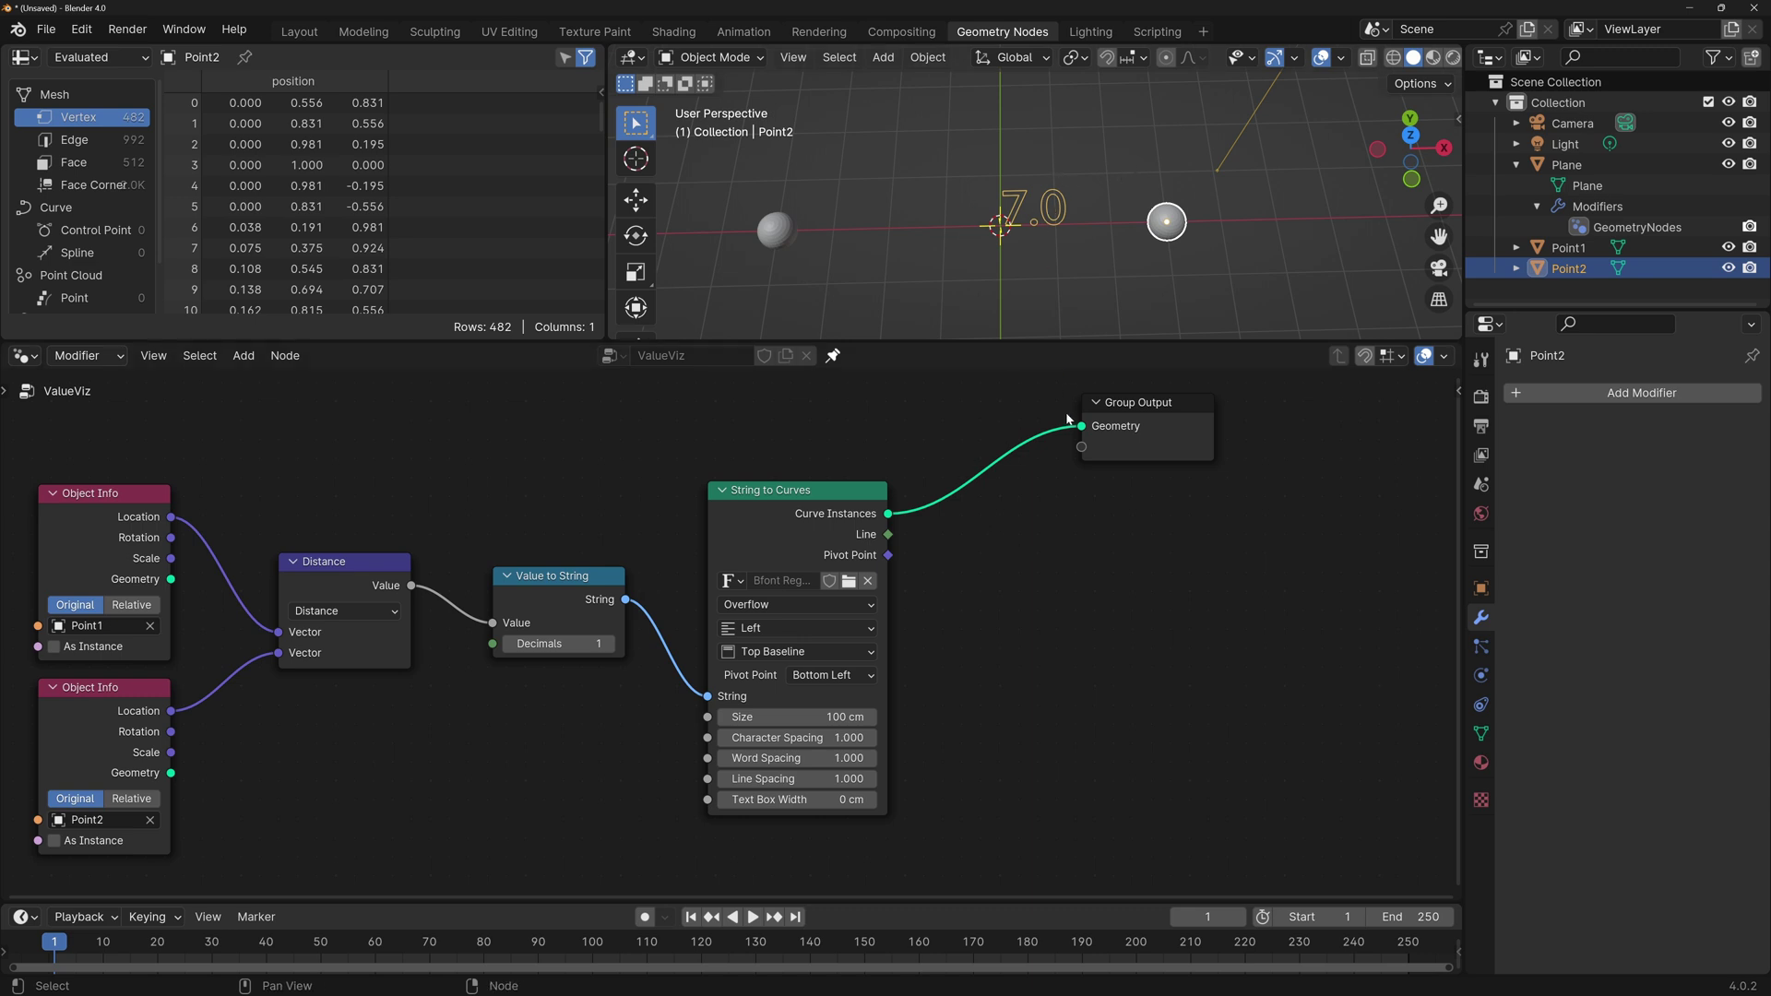
pyautogui.scroll(5, 1115, 175)
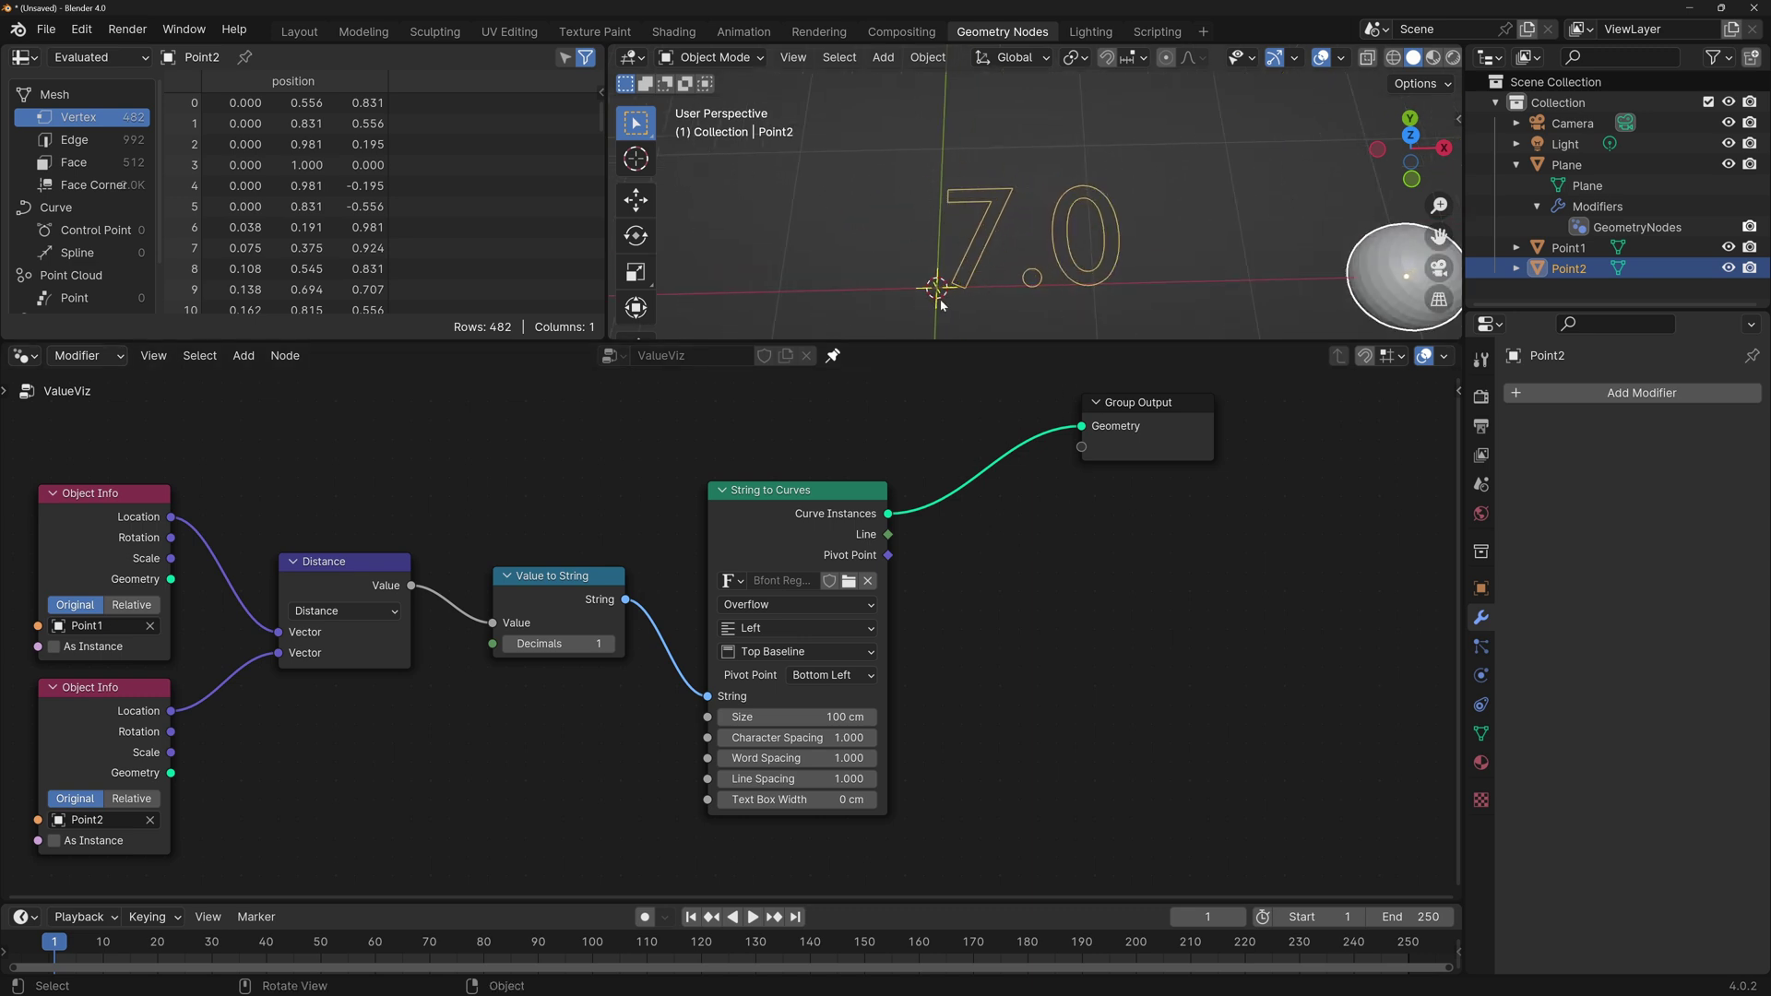
pyautogui.hotkey('shift', 'a')
pyautogui.write('curve to mesh')
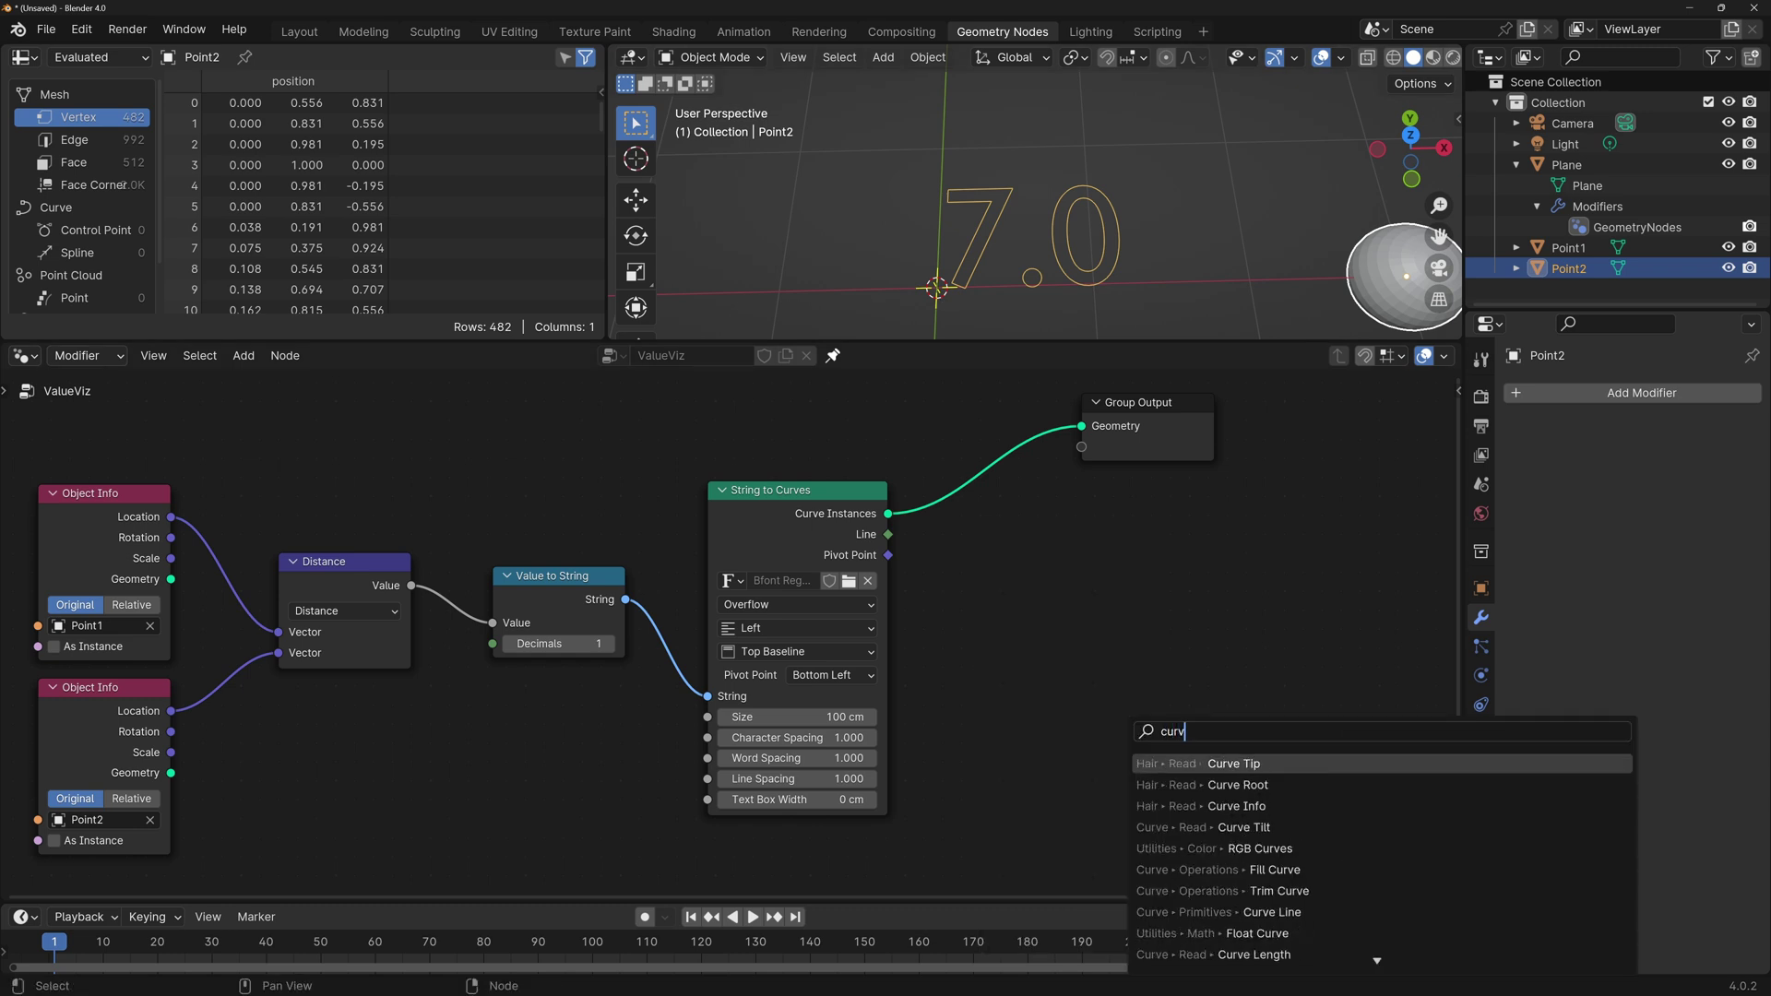
pyautogui.press('Return')
pyautogui.click(1033, 493)
# Add a Curve Circle as Curve to Mesh's Profile Curve with a 1 cm radius.
pyautogui.hotkey('shift', 'a')
pyautogui.write('curve cir')
pyautogui.press('Return')
pyautogui.click(974, 636)
pyautogui.moveTo(955, 600); pyautogui.dragTo(1371, 407)
pyautogui.moveTo(1104, 699); pyautogui.dragTo(991, 613)
pyautogui.doubleClick(975, 683)
pyautogui.write('1')
pyautogui.press('Return')
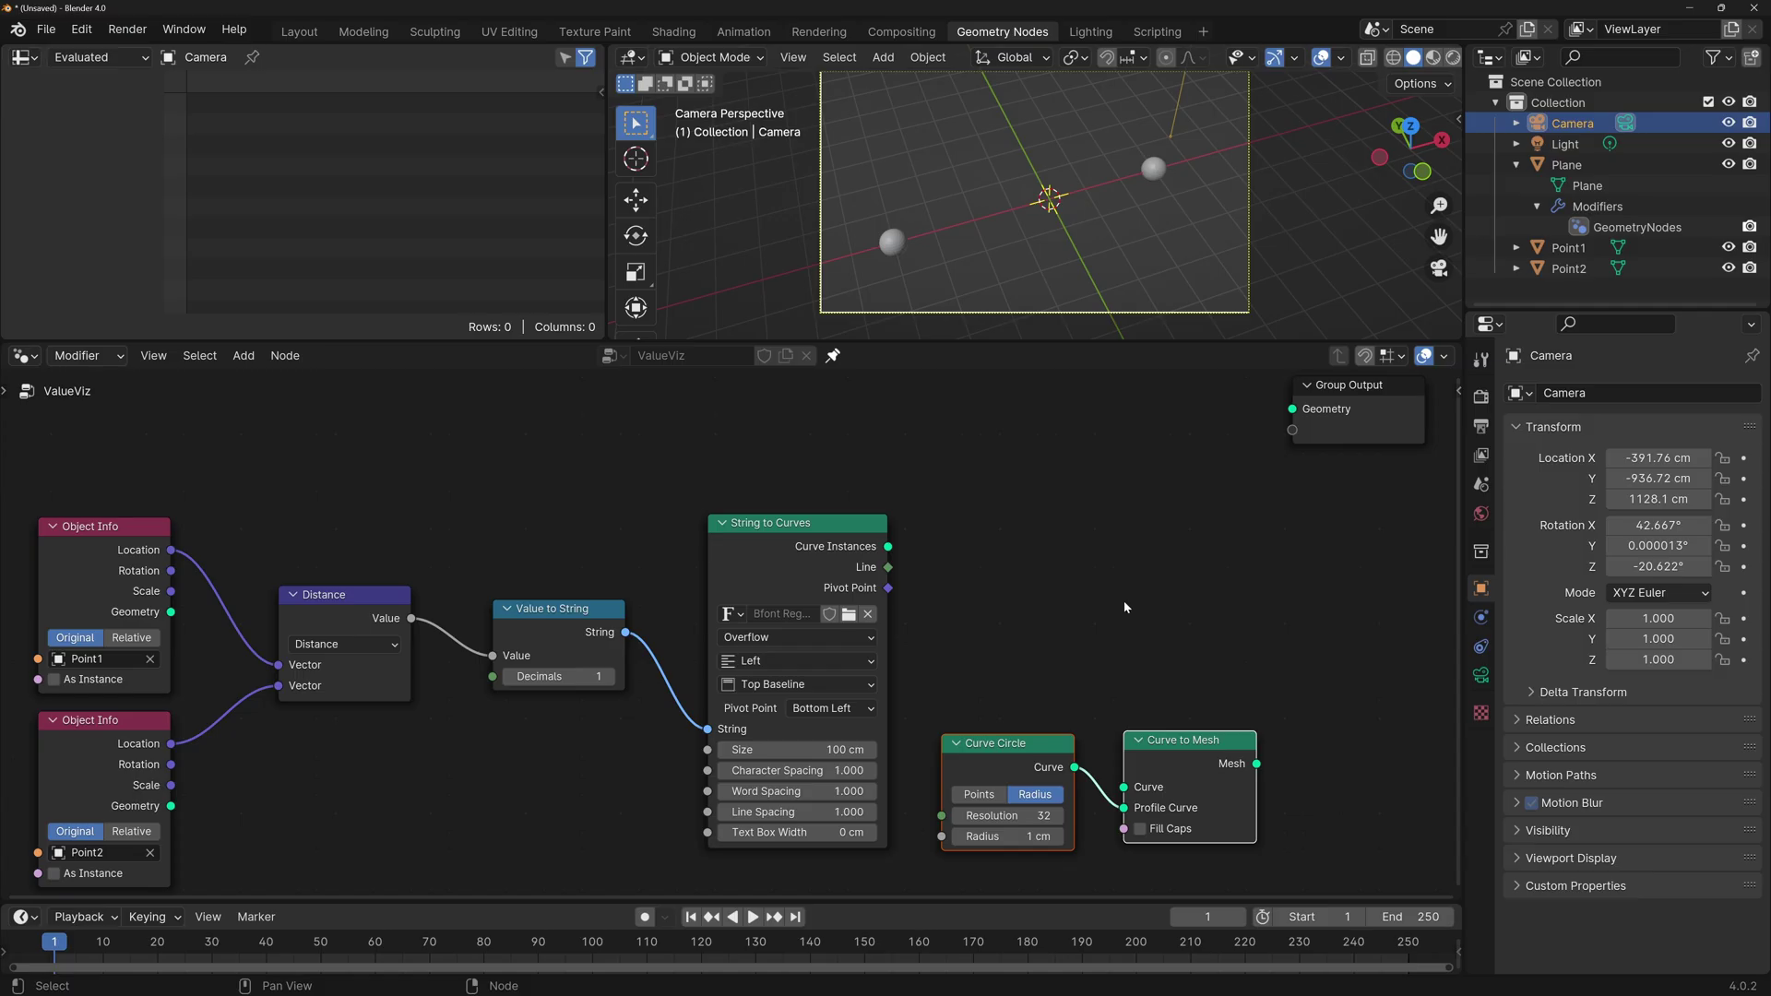
# Insert a Fill Curve node between String to Curves and Group Output for solid text.
pyautogui.hotkey('shift', 'a')
pyautogui.write('fill cu')
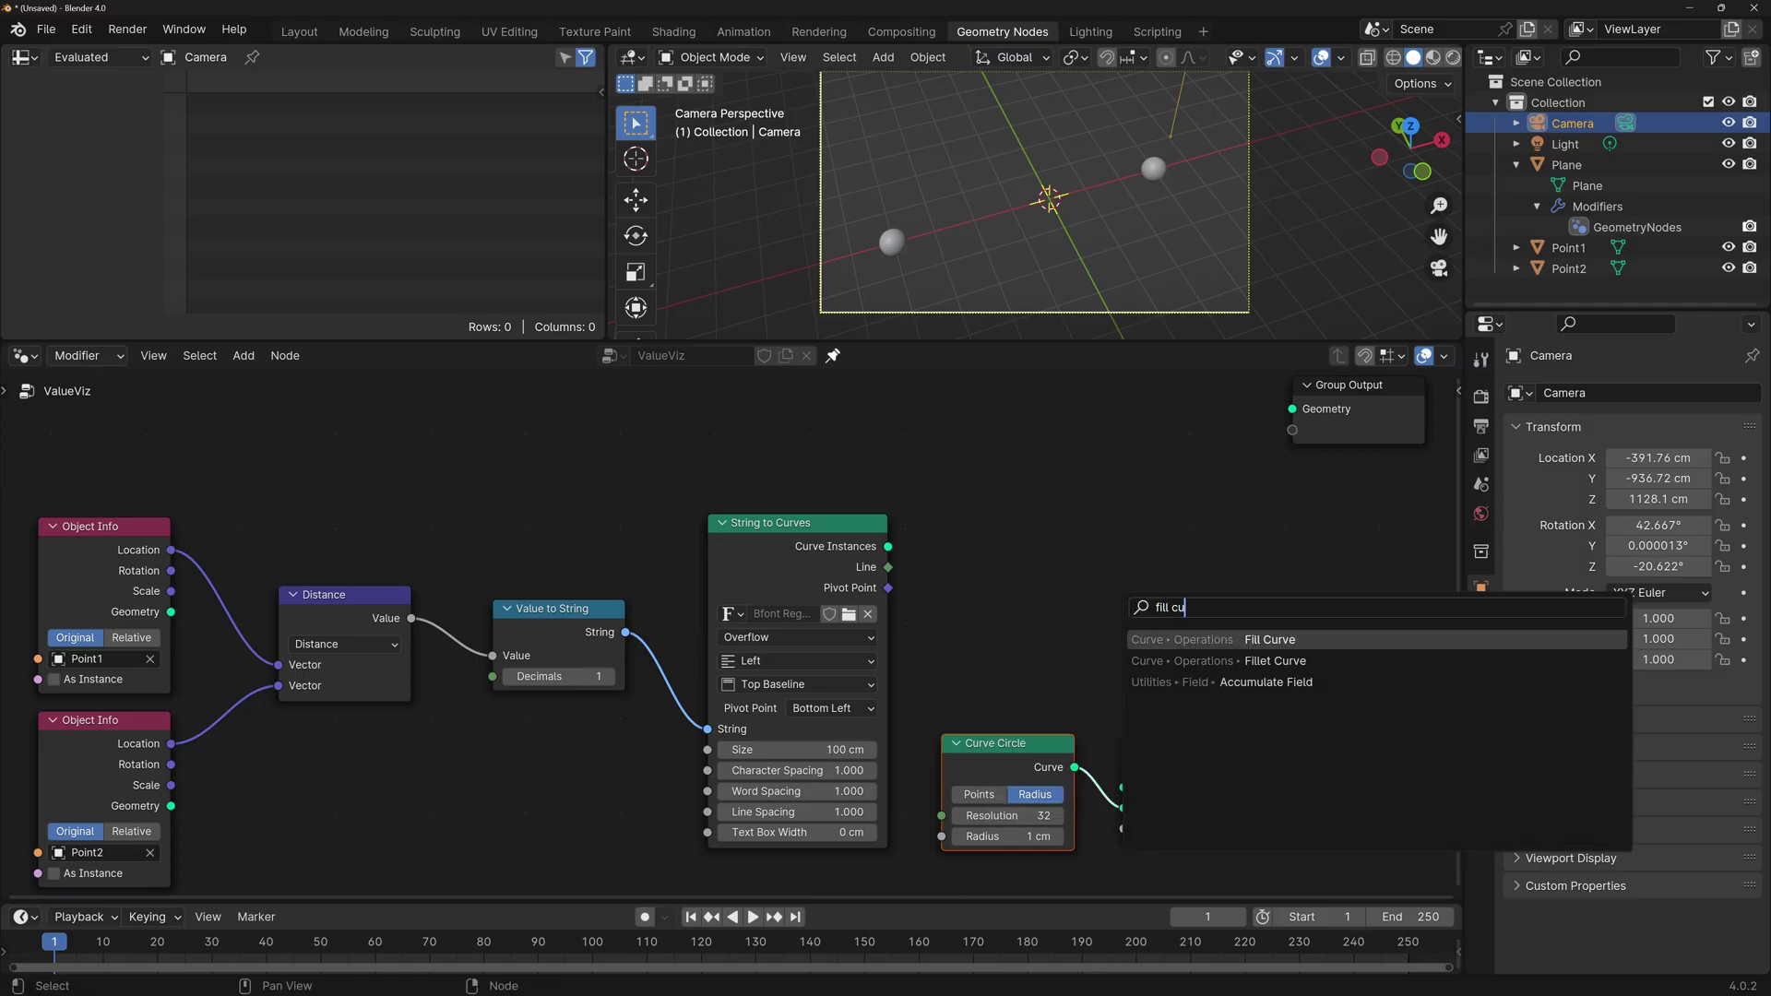
pyautogui.press('Return')
pyautogui.click(973, 468)
pyautogui.moveTo(888, 546); pyautogui.dragTo(975, 551)
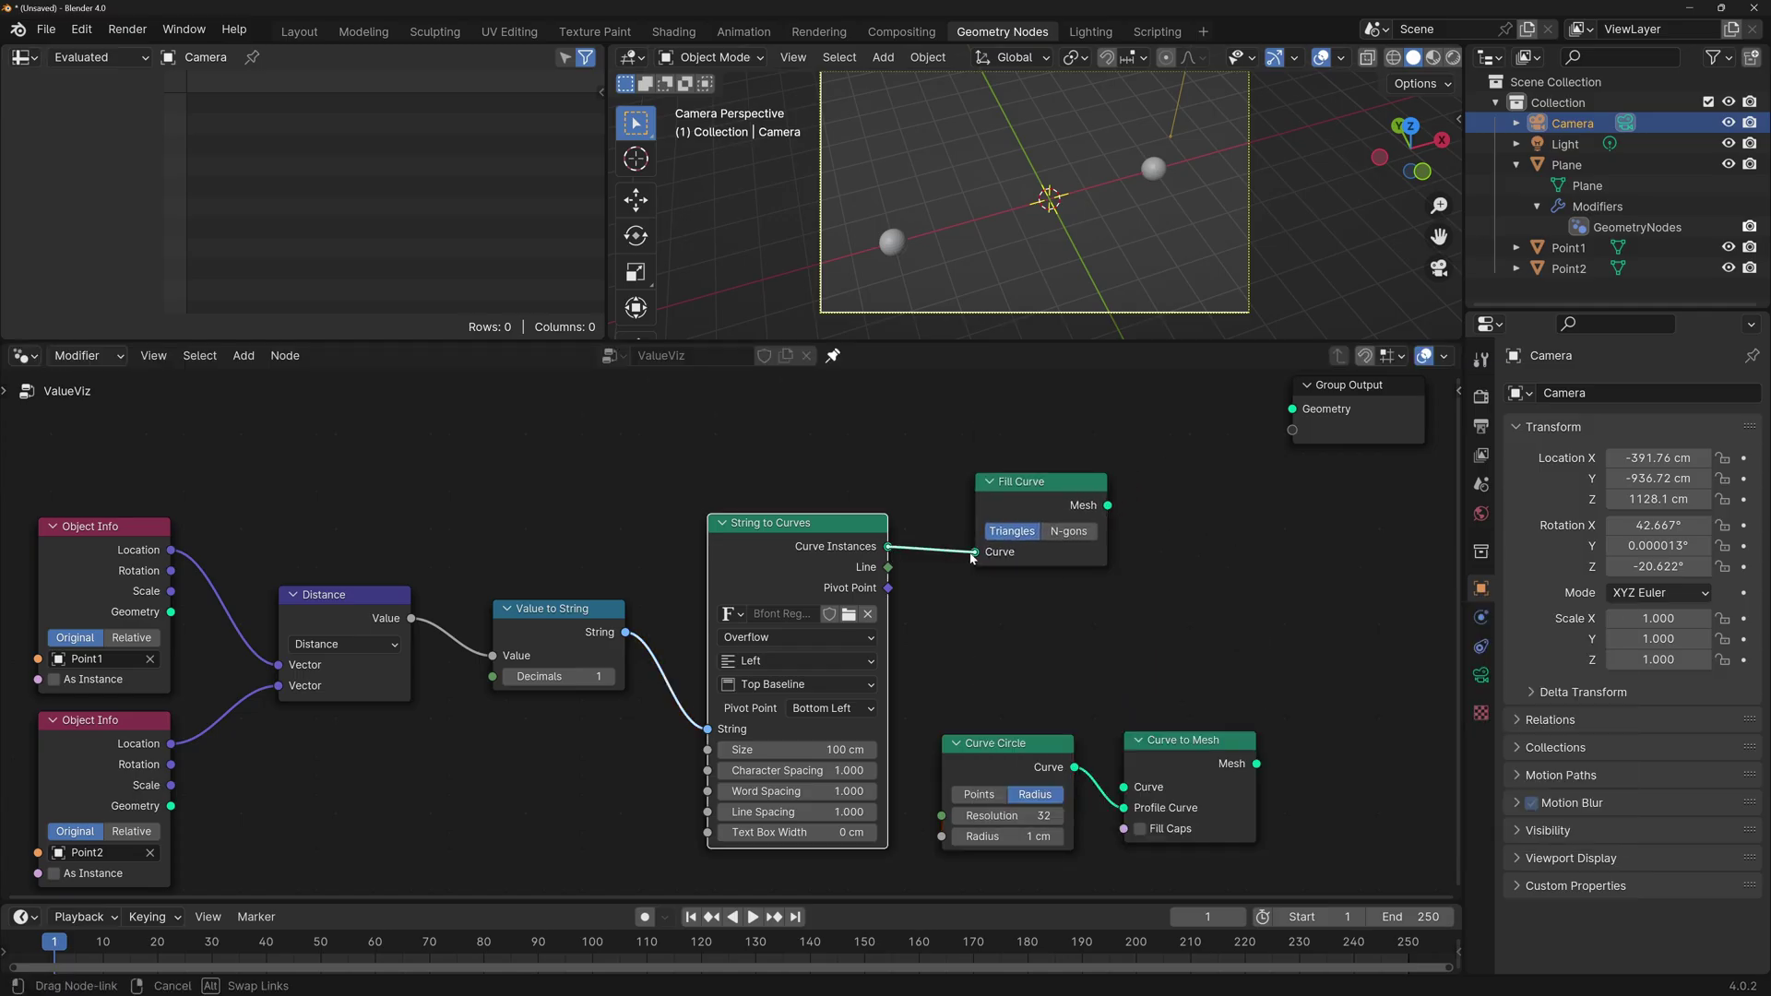
pyautogui.moveTo(1108, 505); pyautogui.dragTo(1280, 426)
pyautogui.moveTo(1280, 426); pyautogui.dragTo(1292, 409)
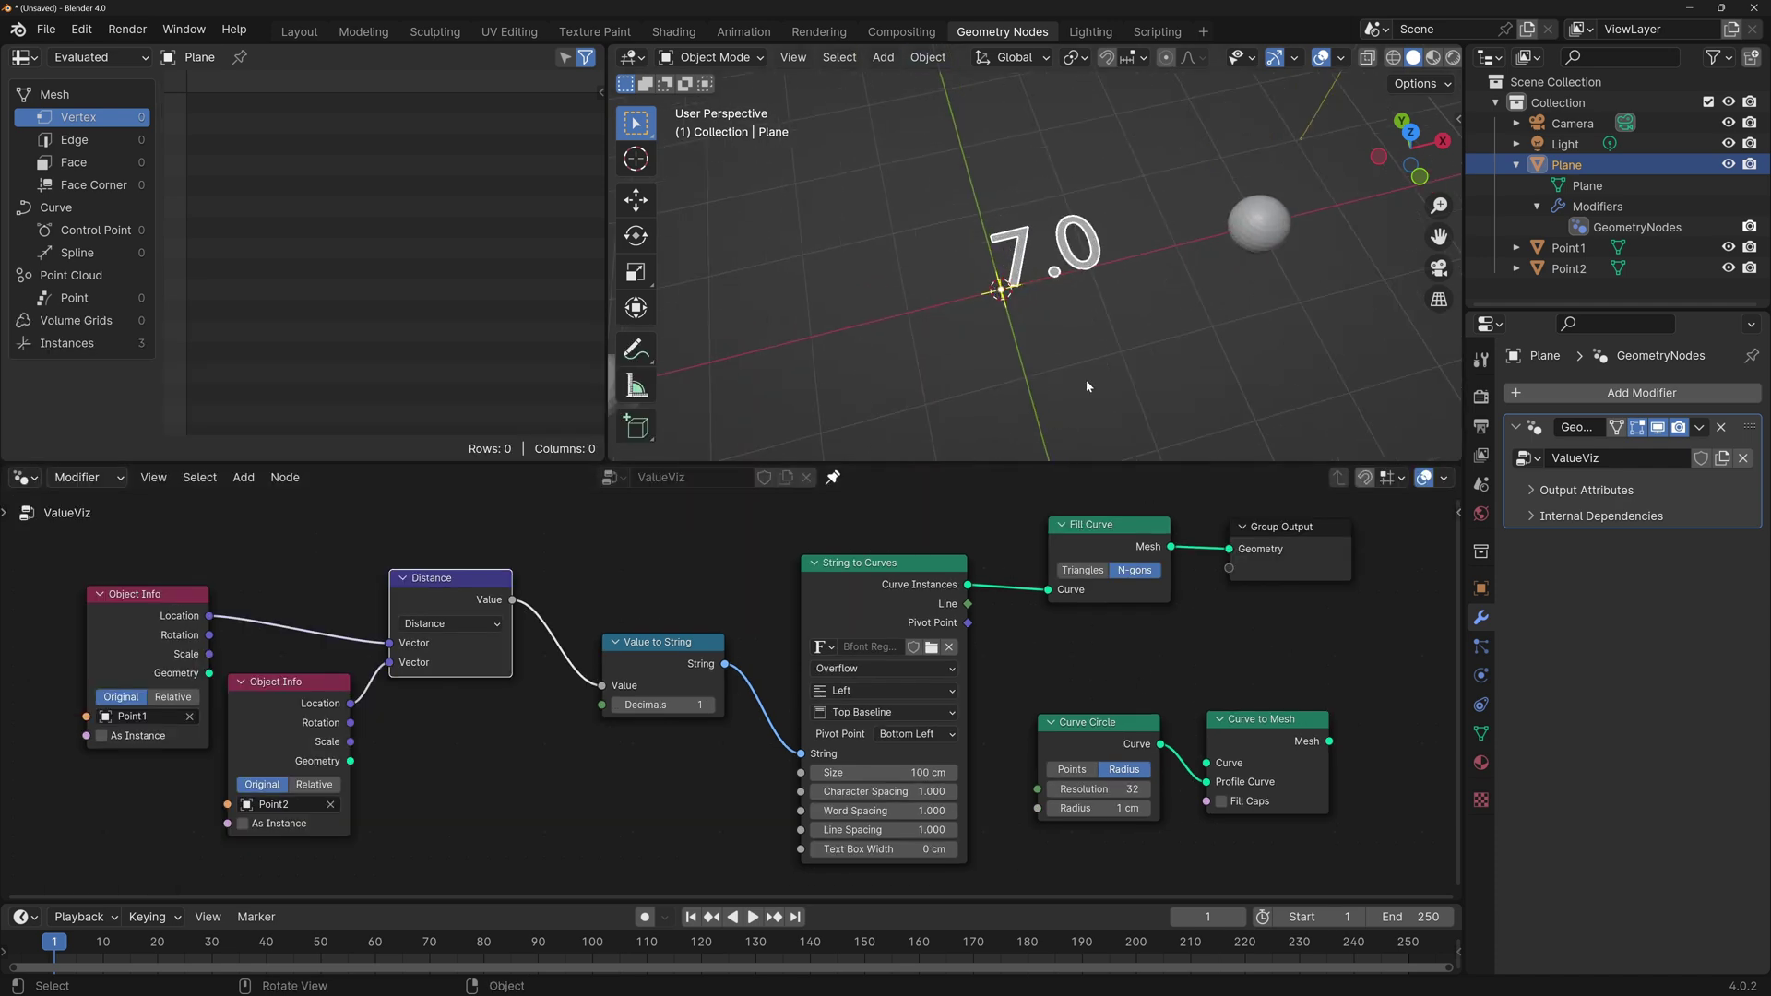
# Cut the Fill Curve link and reposition Curve Circle and Curve to Mesh for tube text again.
pyautogui.keyDown('ctrl'); pyautogui.moveTo(1015, 549); pyautogui.dragTo(1022, 635, button='right'); pyautogui.keyUp('ctrl')
pyautogui.keyDown('ctrl'); pyautogui.moveTo(1202, 524); pyautogui.dragTo(1195, 566, button='right'); pyautogui.keyUp('ctrl')
pyautogui.moveTo(1146, 532); pyautogui.dragTo(1331, 636)
pyautogui.moveTo(1190, 839); pyautogui.dragTo(908, 697)
pyautogui.press('g')
pyautogui.click(859, 581)
pyautogui.moveTo(659, 515); pyautogui.dragTo(1198, 828)
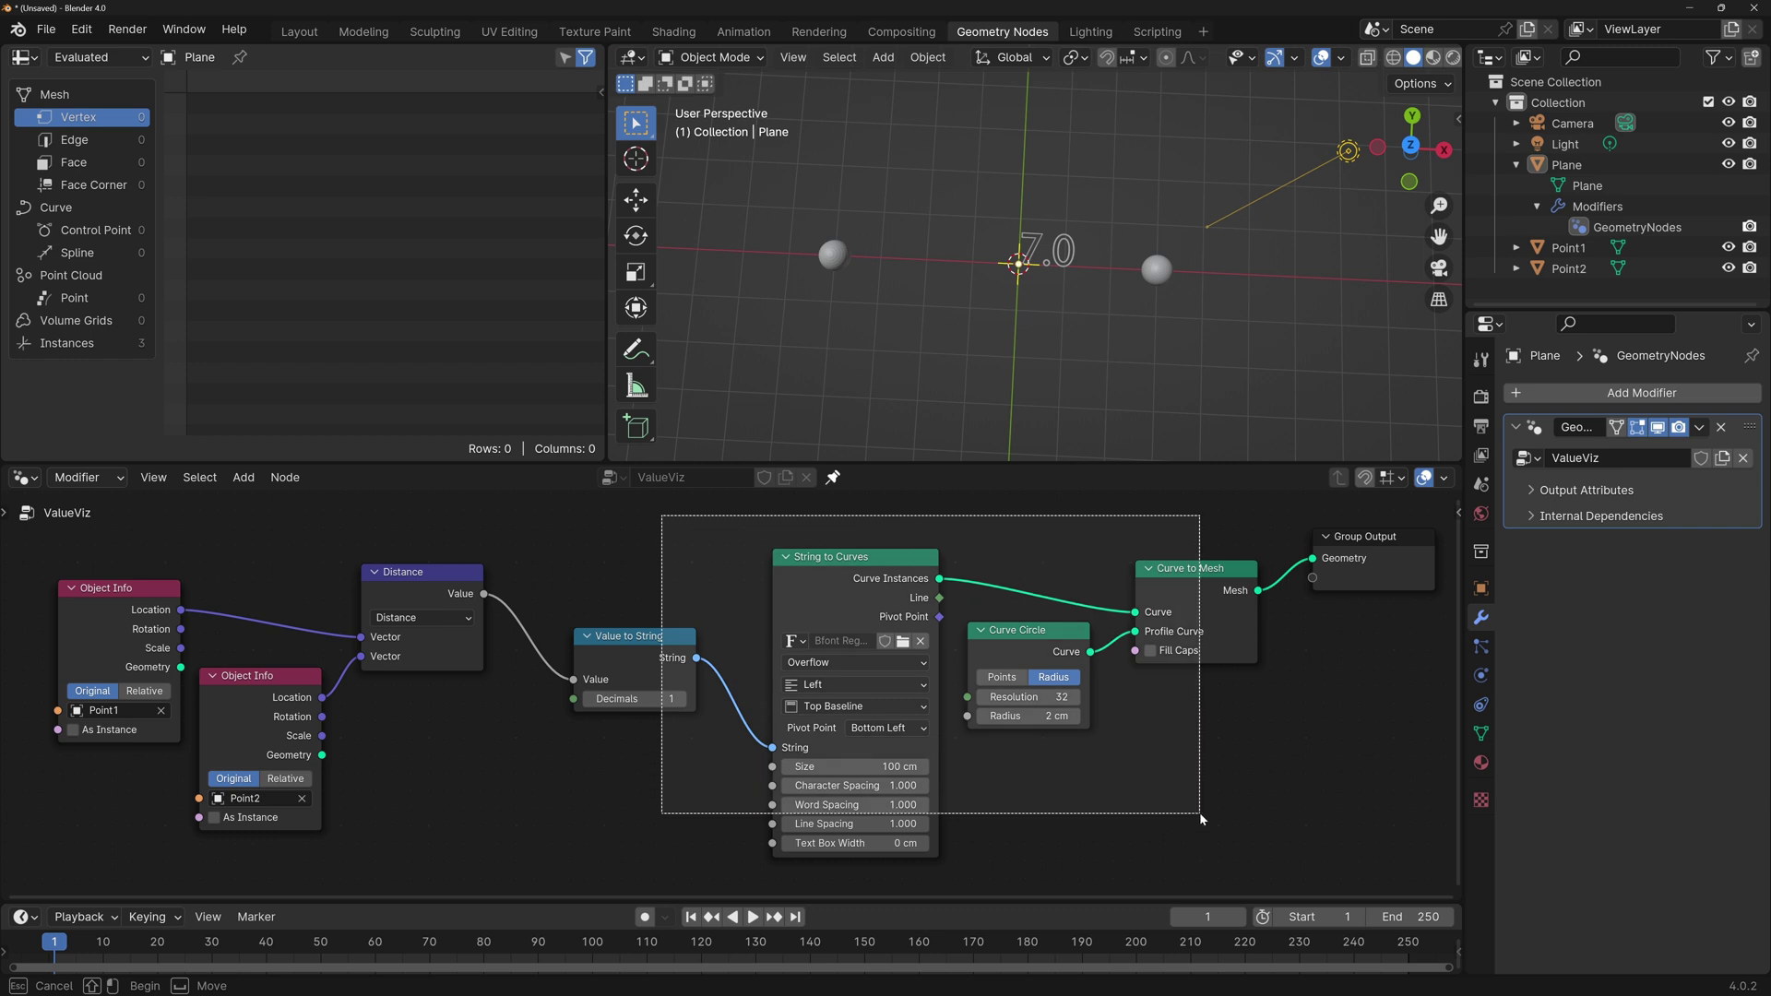
# Orbit around the 7.0 text, then drop the Camera into ValueViz as an Object Info node.
pyautogui.scroll(3, 1122, 409)
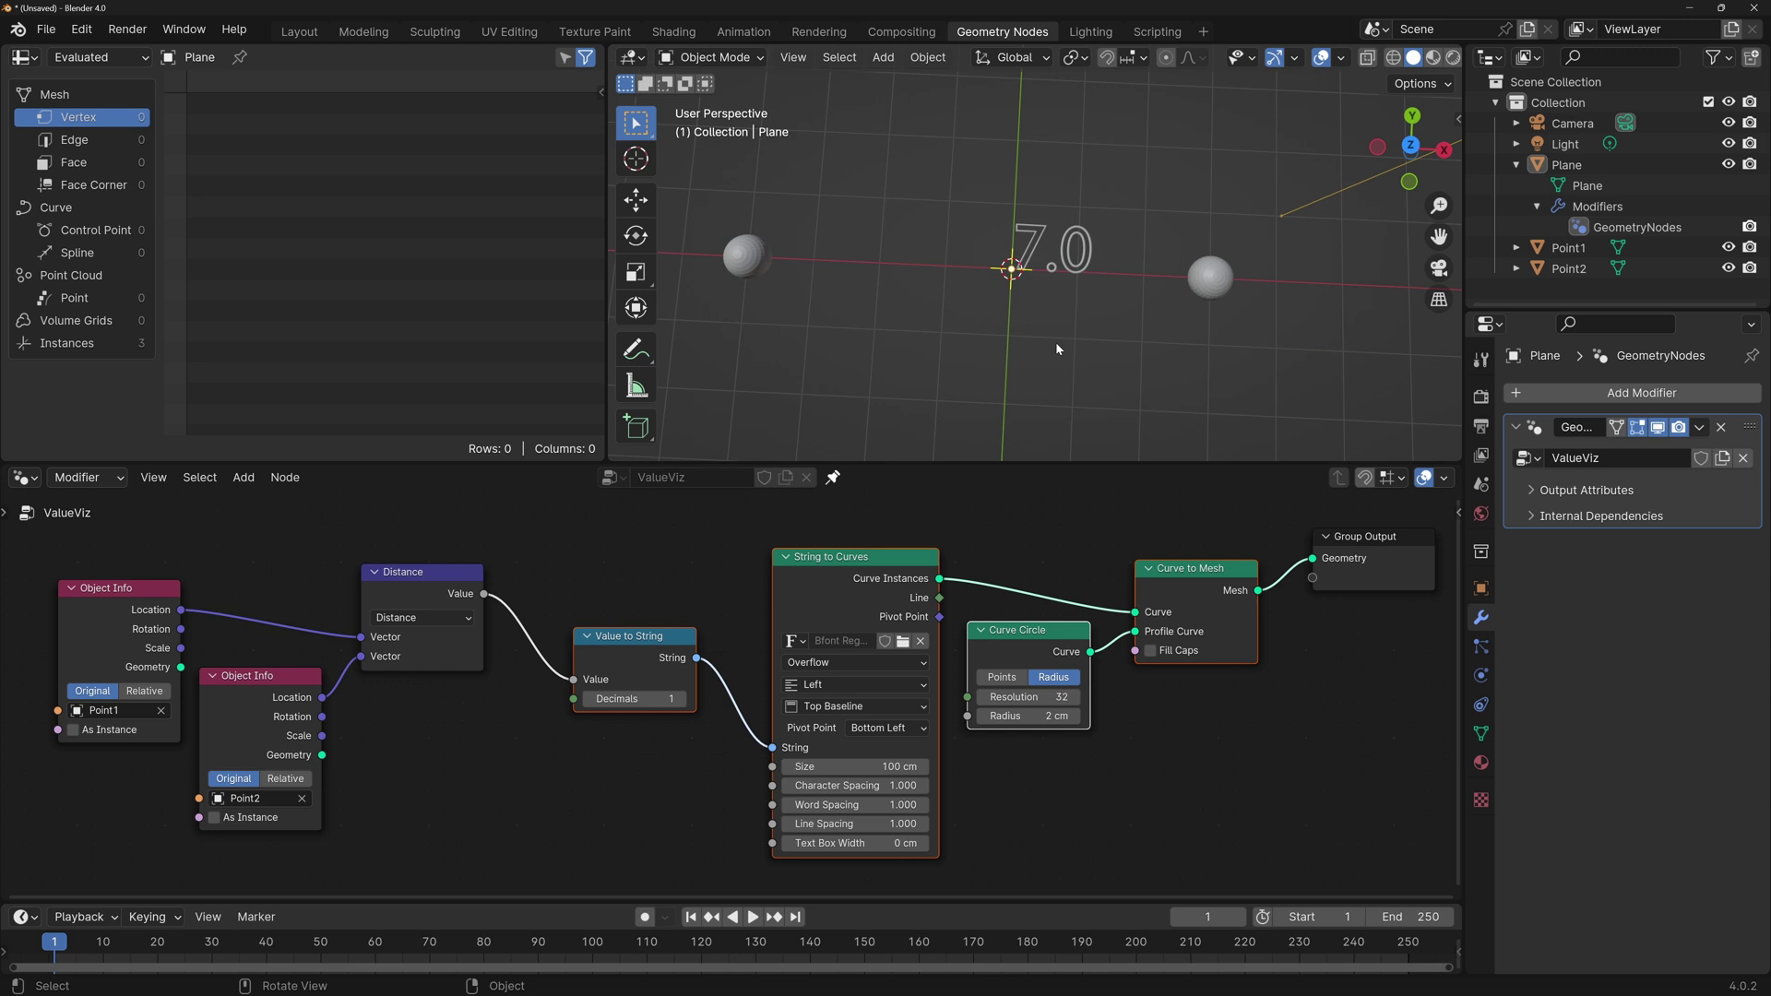
pyautogui.moveTo(1158, 310); pyautogui.dragTo(1213, 297, button='middle')
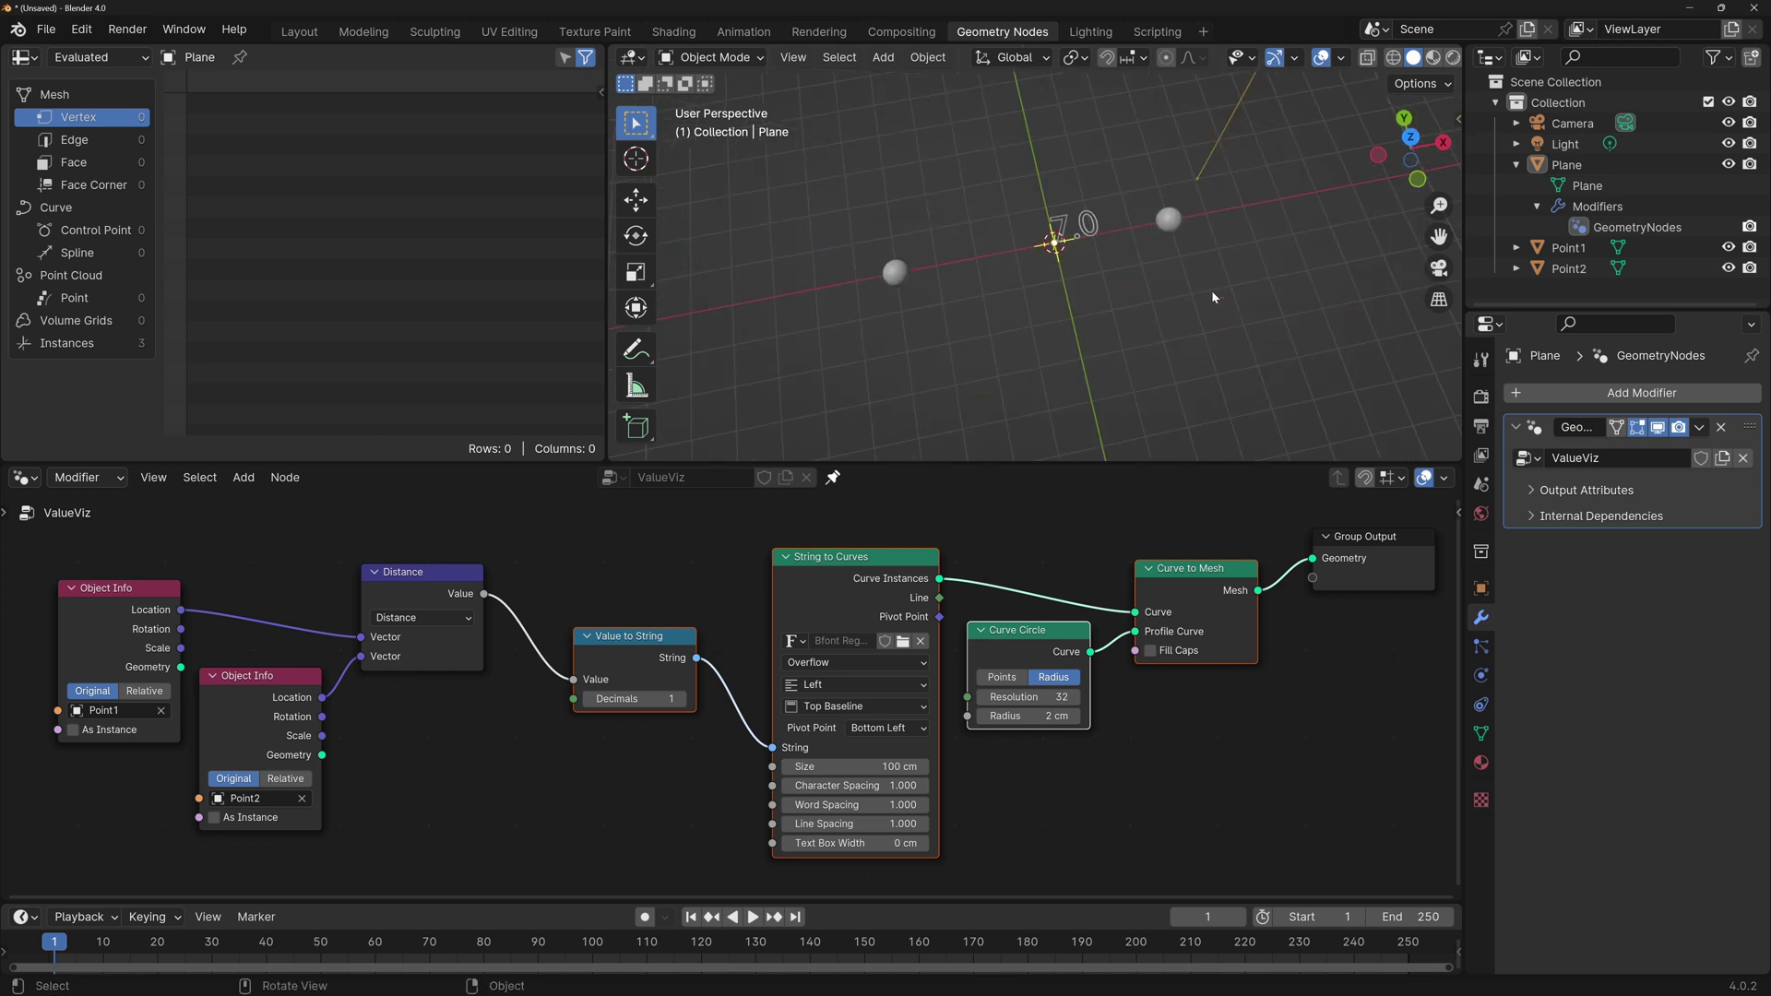
pyautogui.moveTo(1101, 363); pyautogui.dragTo(1141, 220, button='middle')
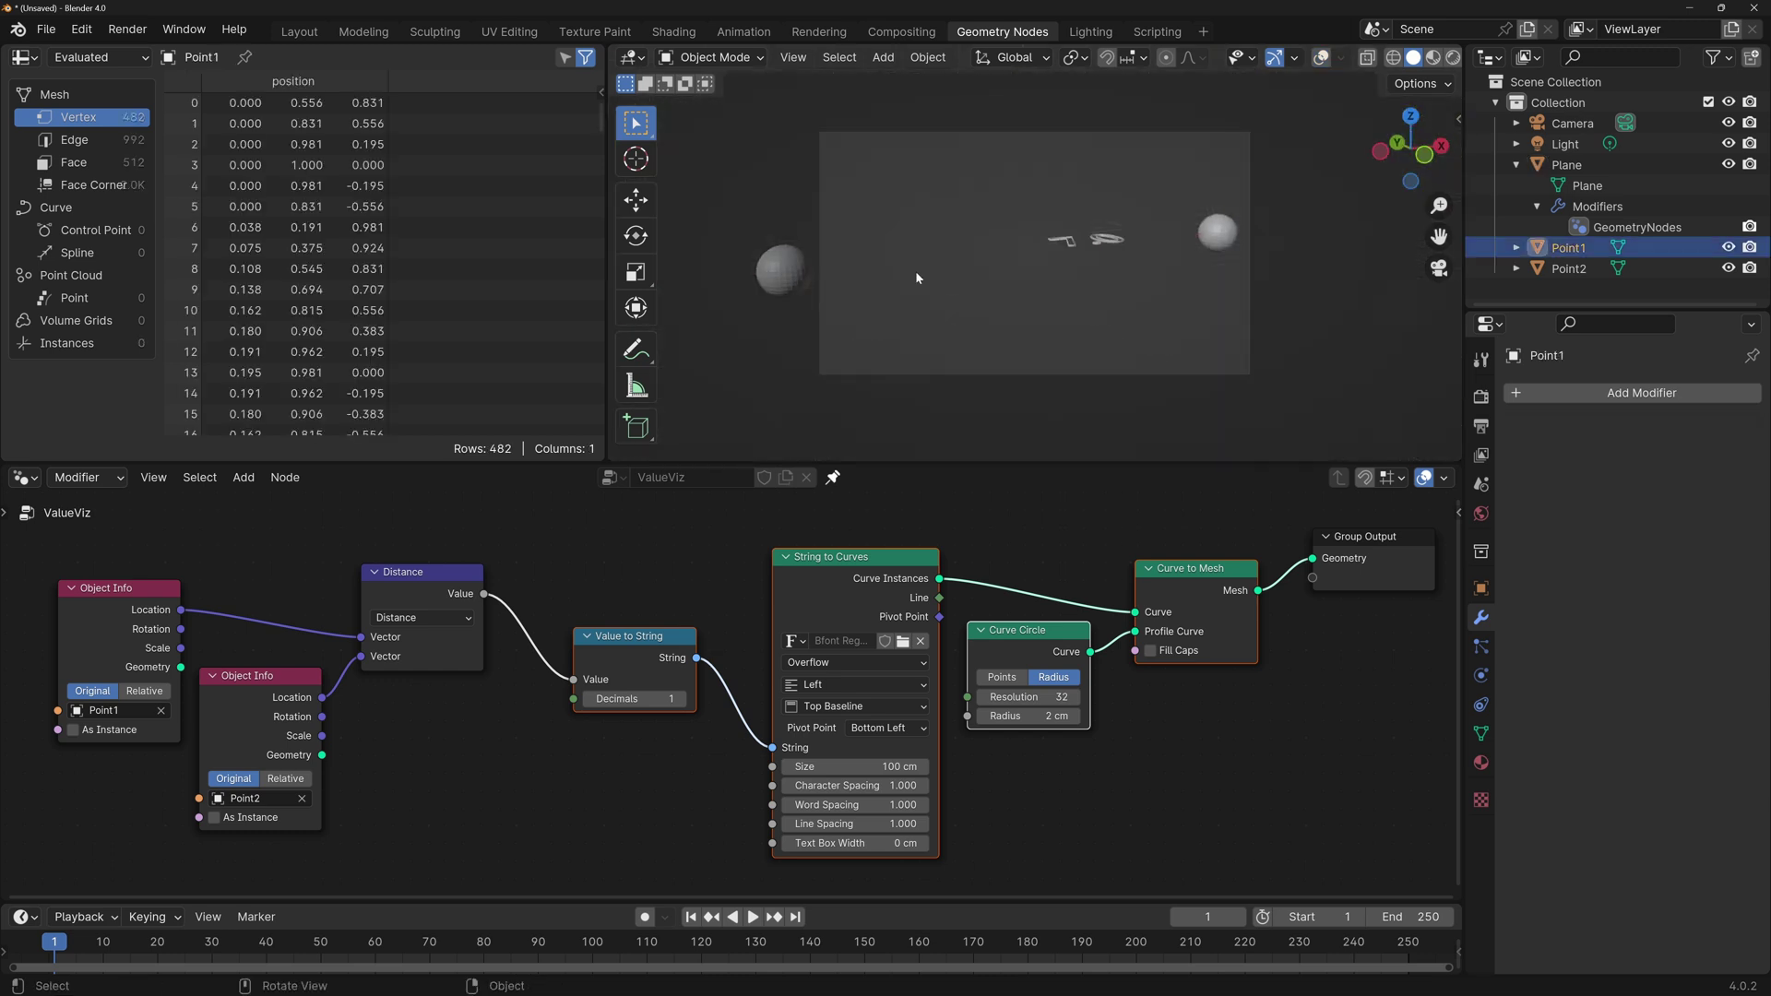
pyautogui.press('g')
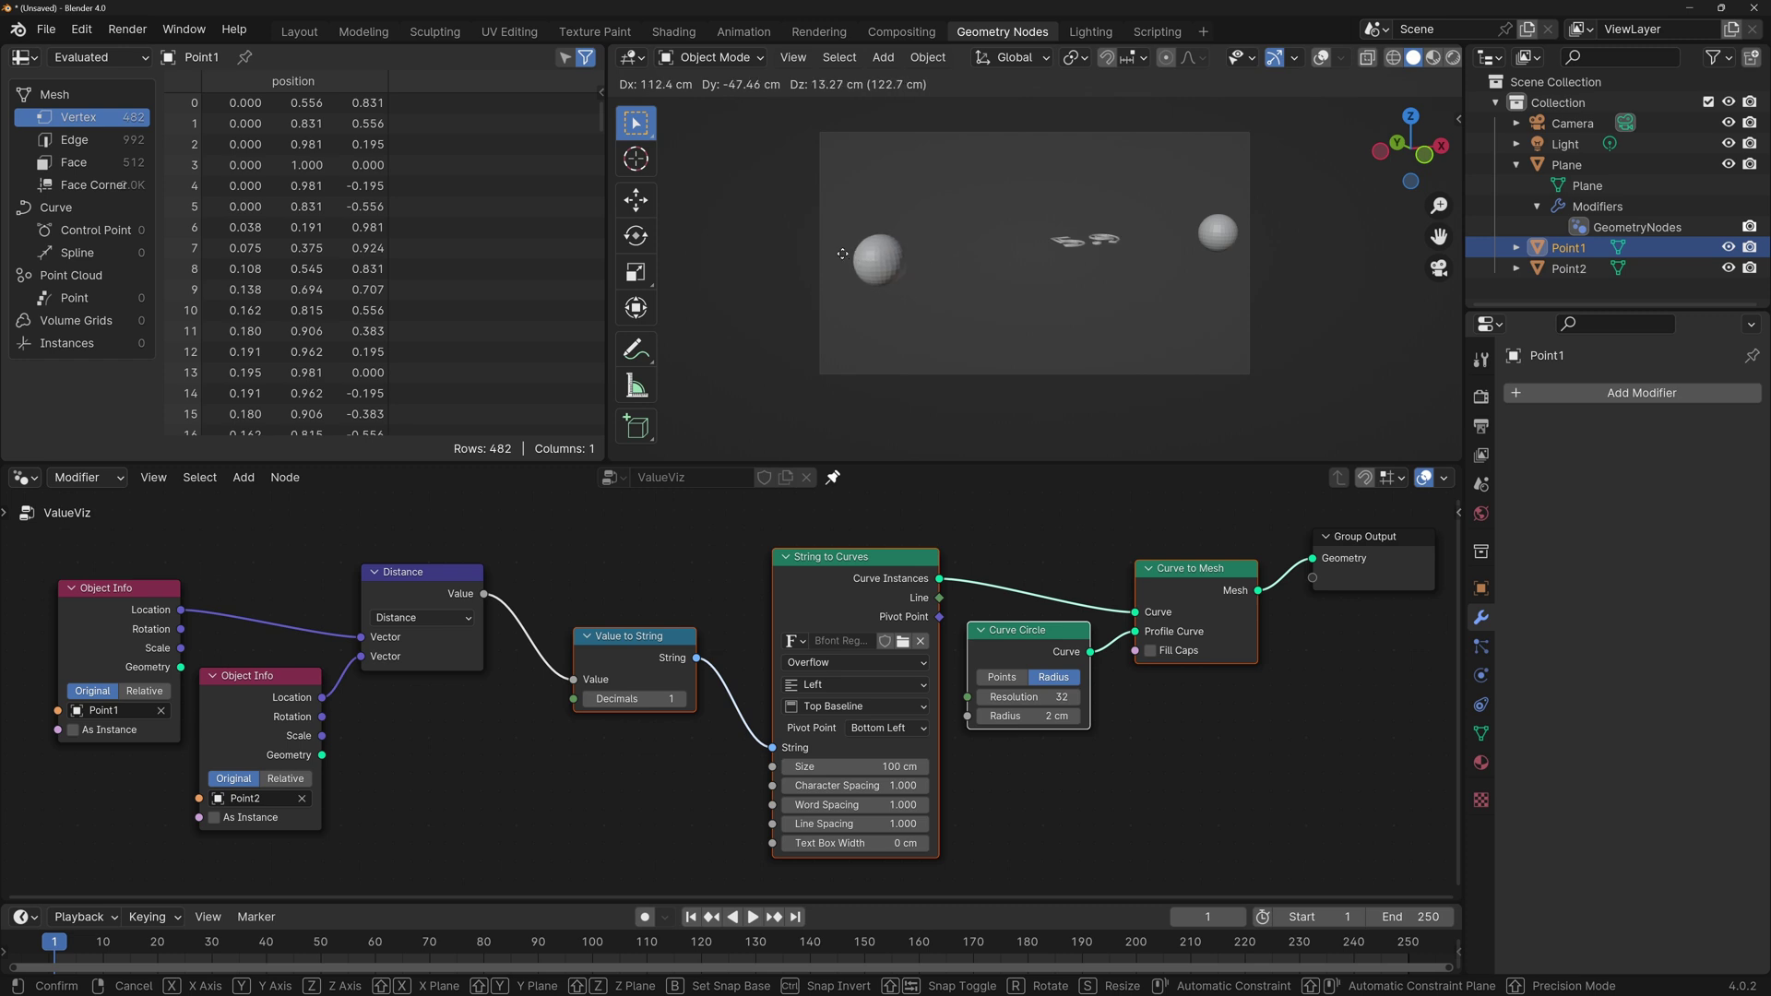
pyautogui.press('Escape')
pyautogui.click(1124, 242)
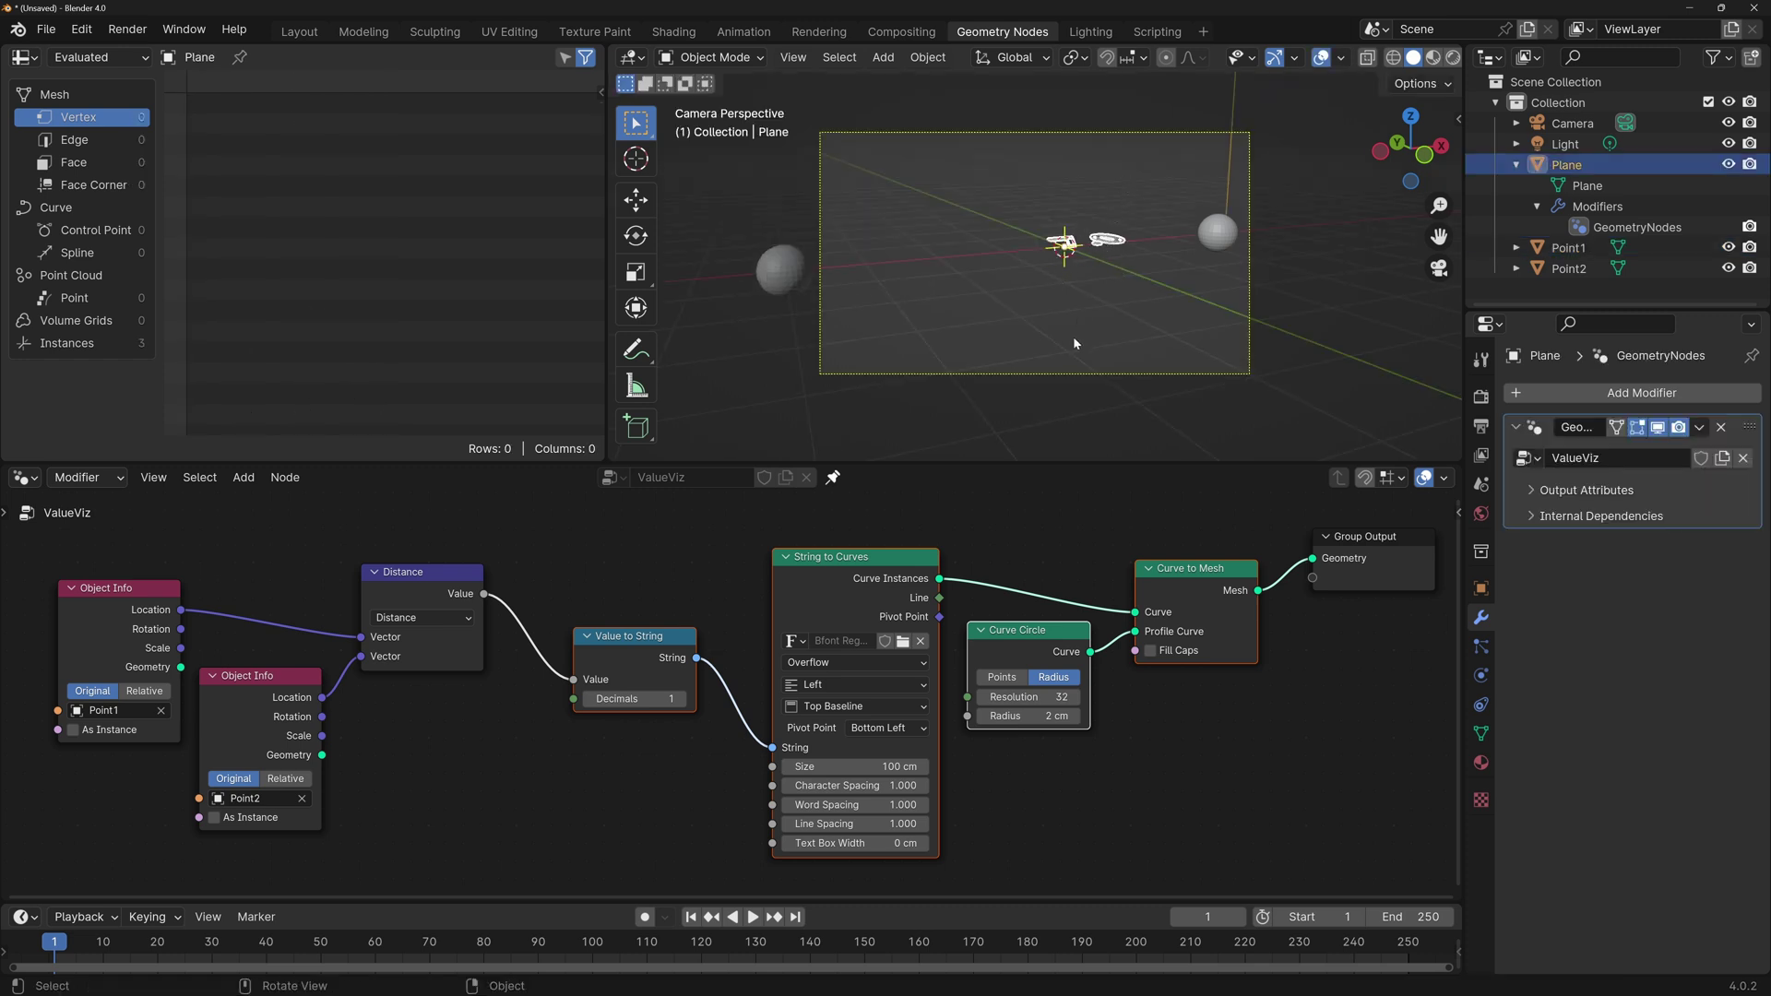
pyautogui.click(1121, 274)
pyautogui.moveTo(1570, 123); pyautogui.dragTo(1209, 752)
pyautogui.moveTo(1209, 751); pyautogui.dragTo(1209, 752)
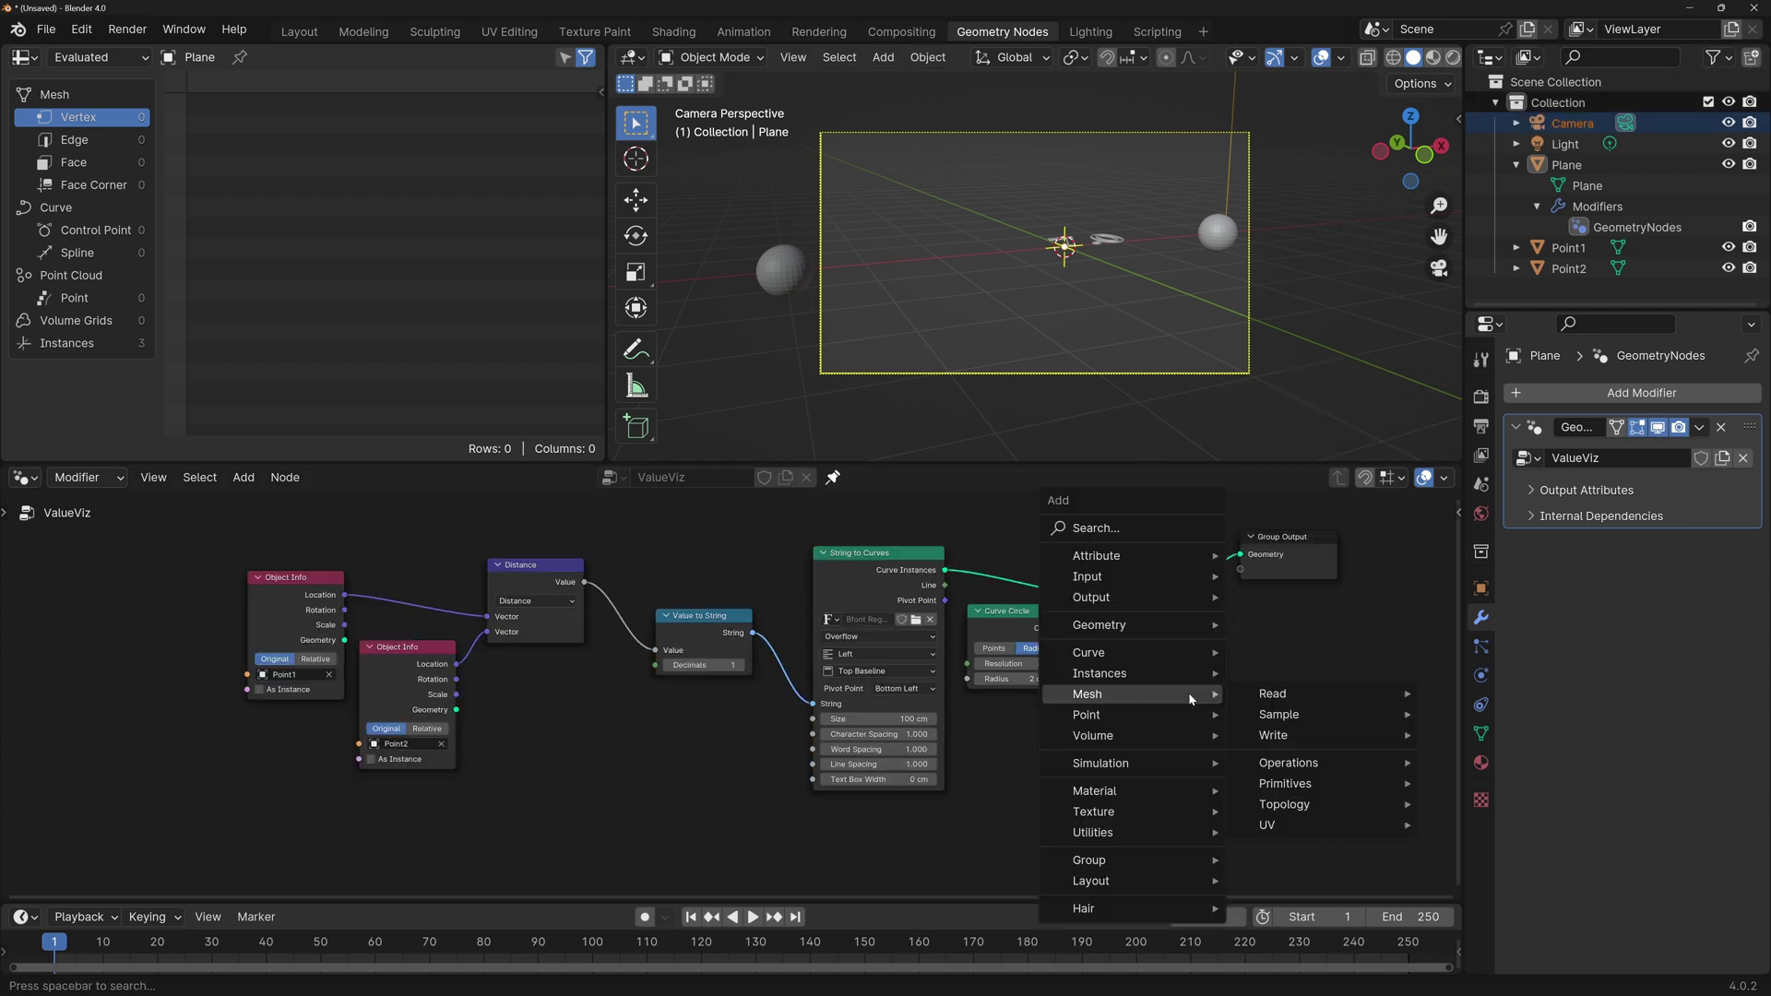
# Insert a Transform Geometry node before the output, driving its Rotation from the camera's rotation.
pyautogui.write('transf')
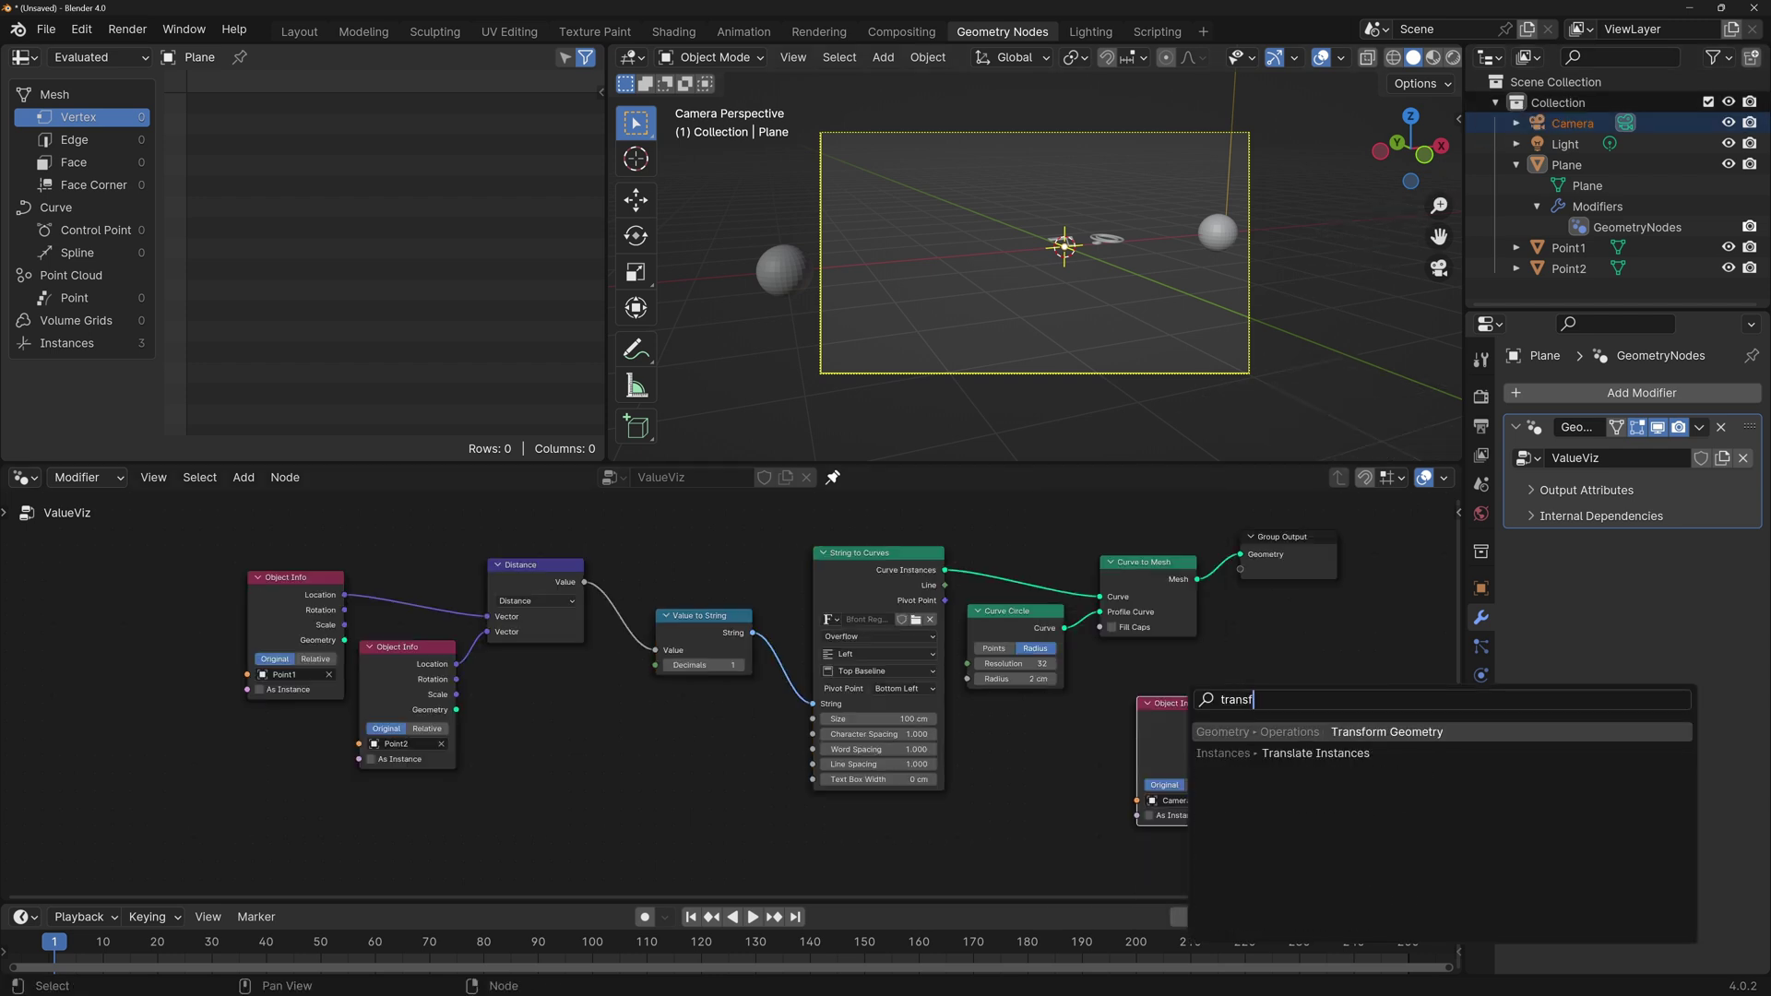
pyautogui.press('Return')
pyautogui.click(1281, 729)
pyautogui.moveTo(1176, 702); pyautogui.dragTo(1254, 662)
pyautogui.click(1290, 315)
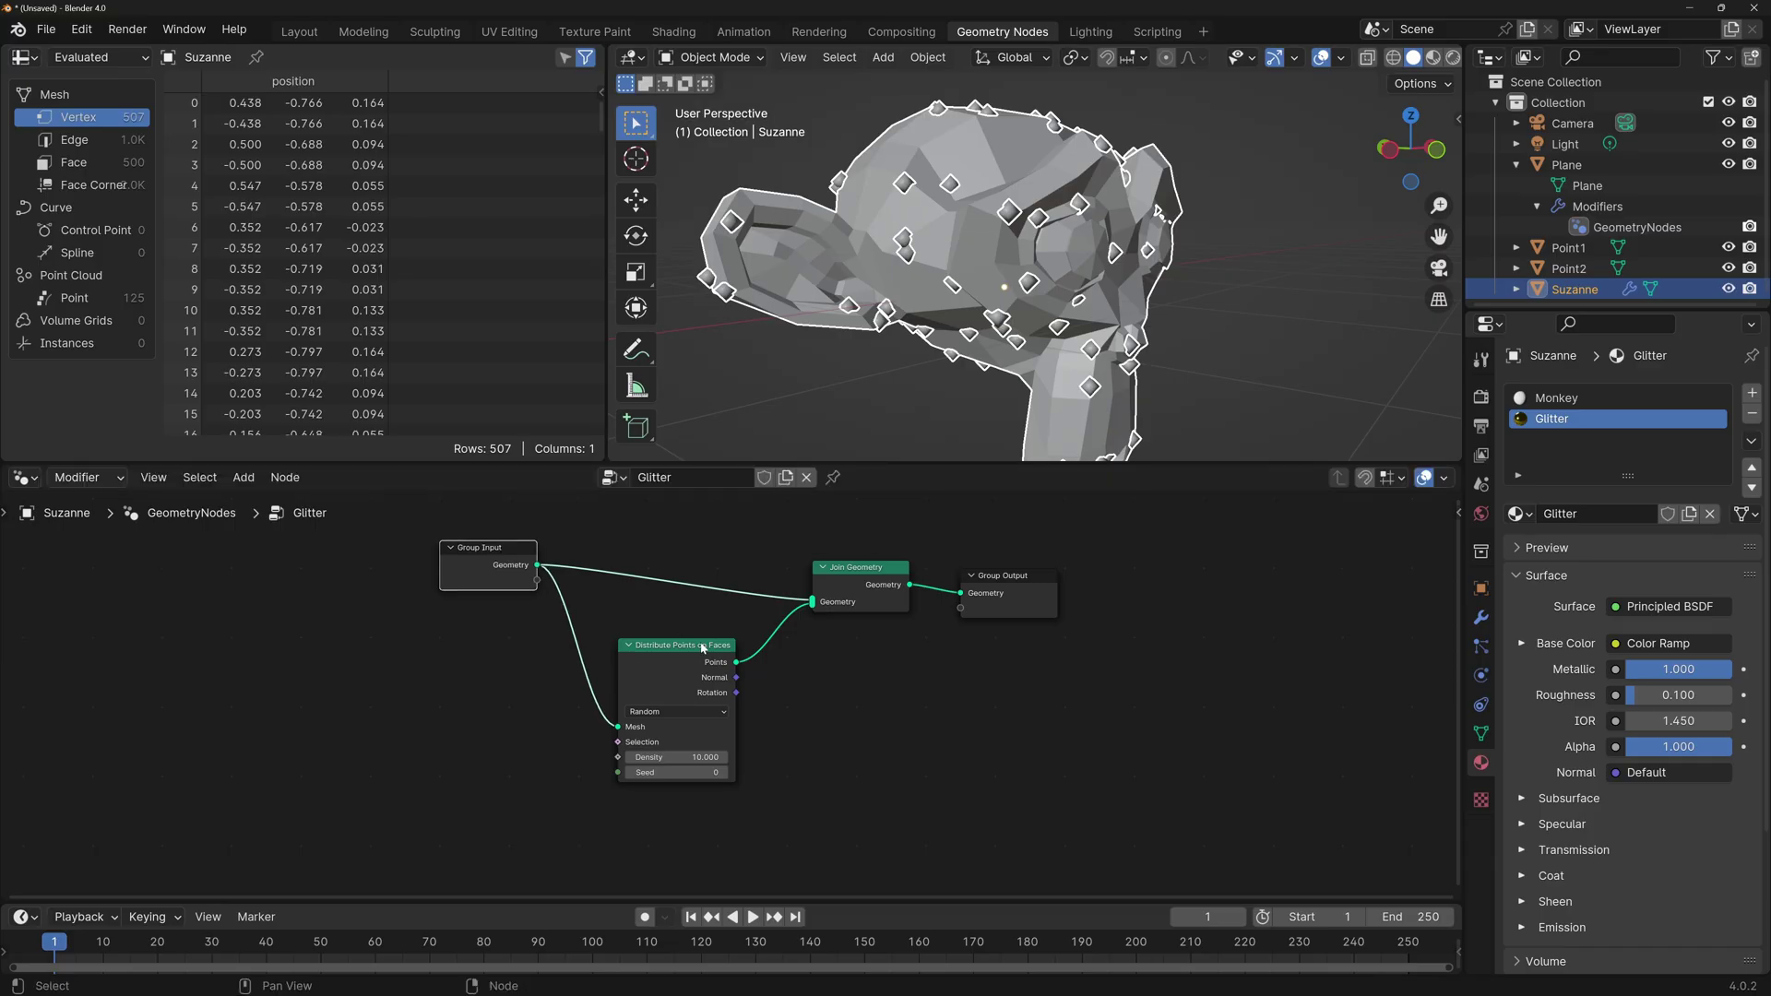
pyautogui.moveTo(703, 649); pyautogui.dragTo(684, 651)
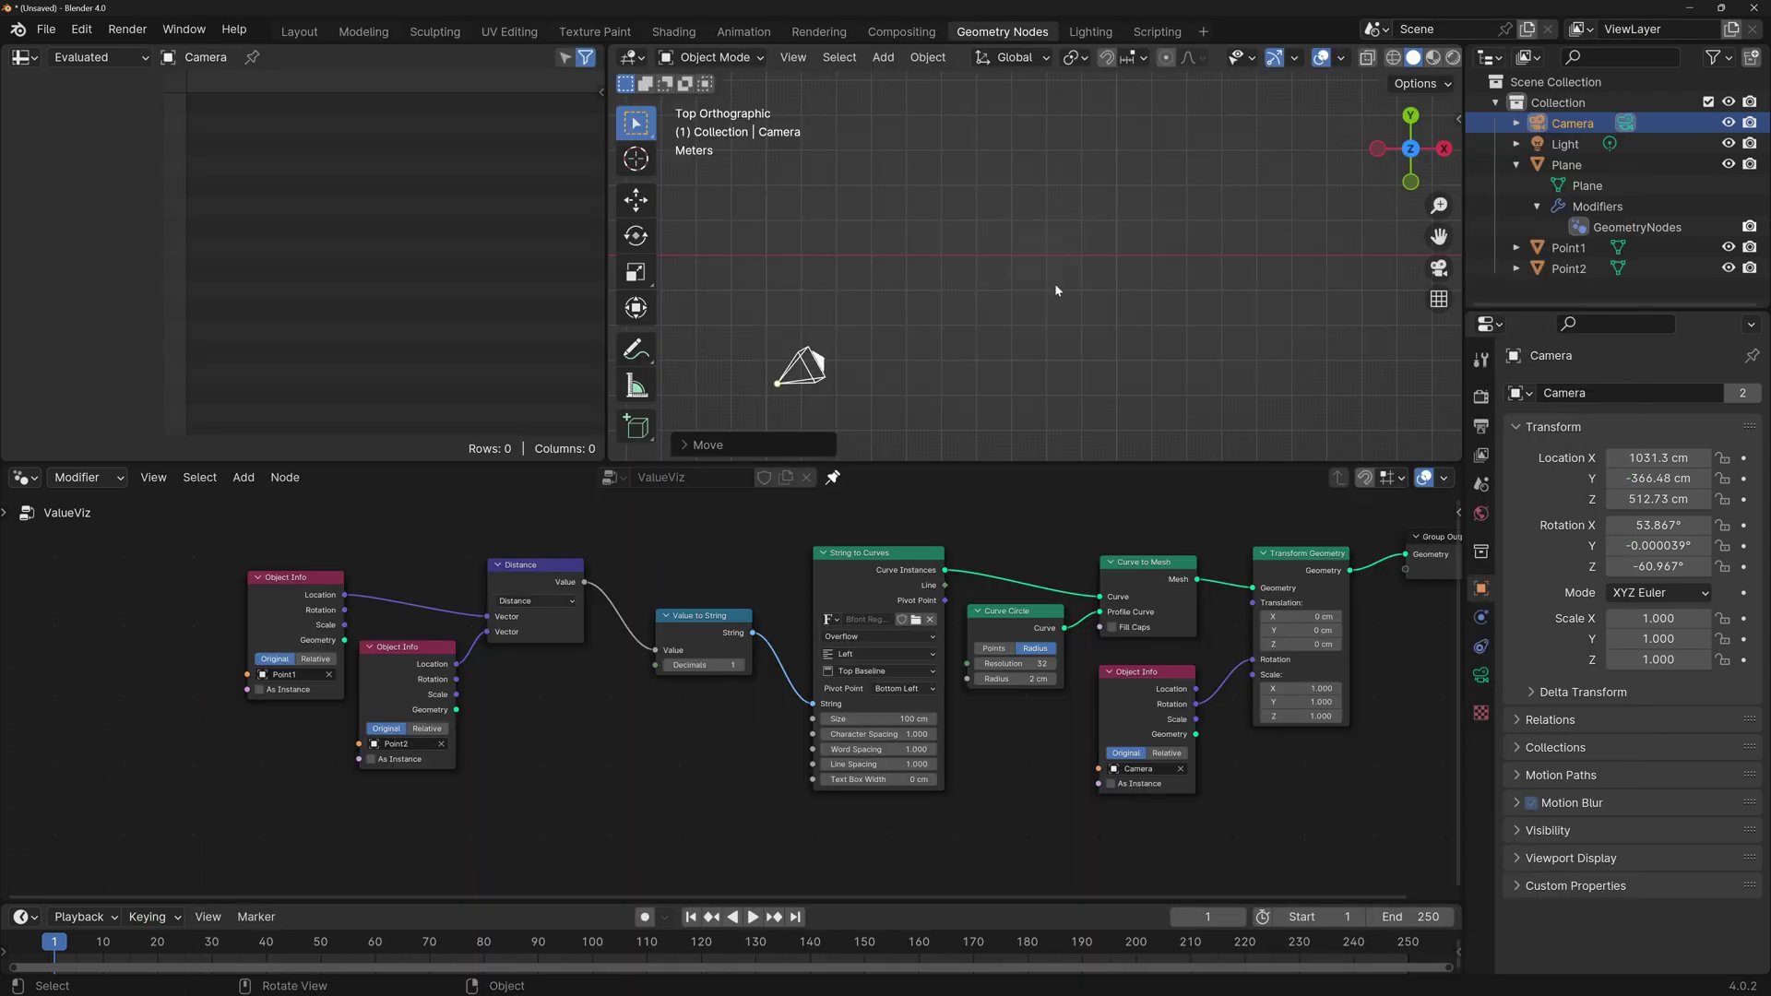
# Add a Suzanne monkey head in front view and frame it.
pyautogui.press('KP_1')
pyautogui.hotkey('shift', 'a')
pyautogui.moveTo(922, 293)
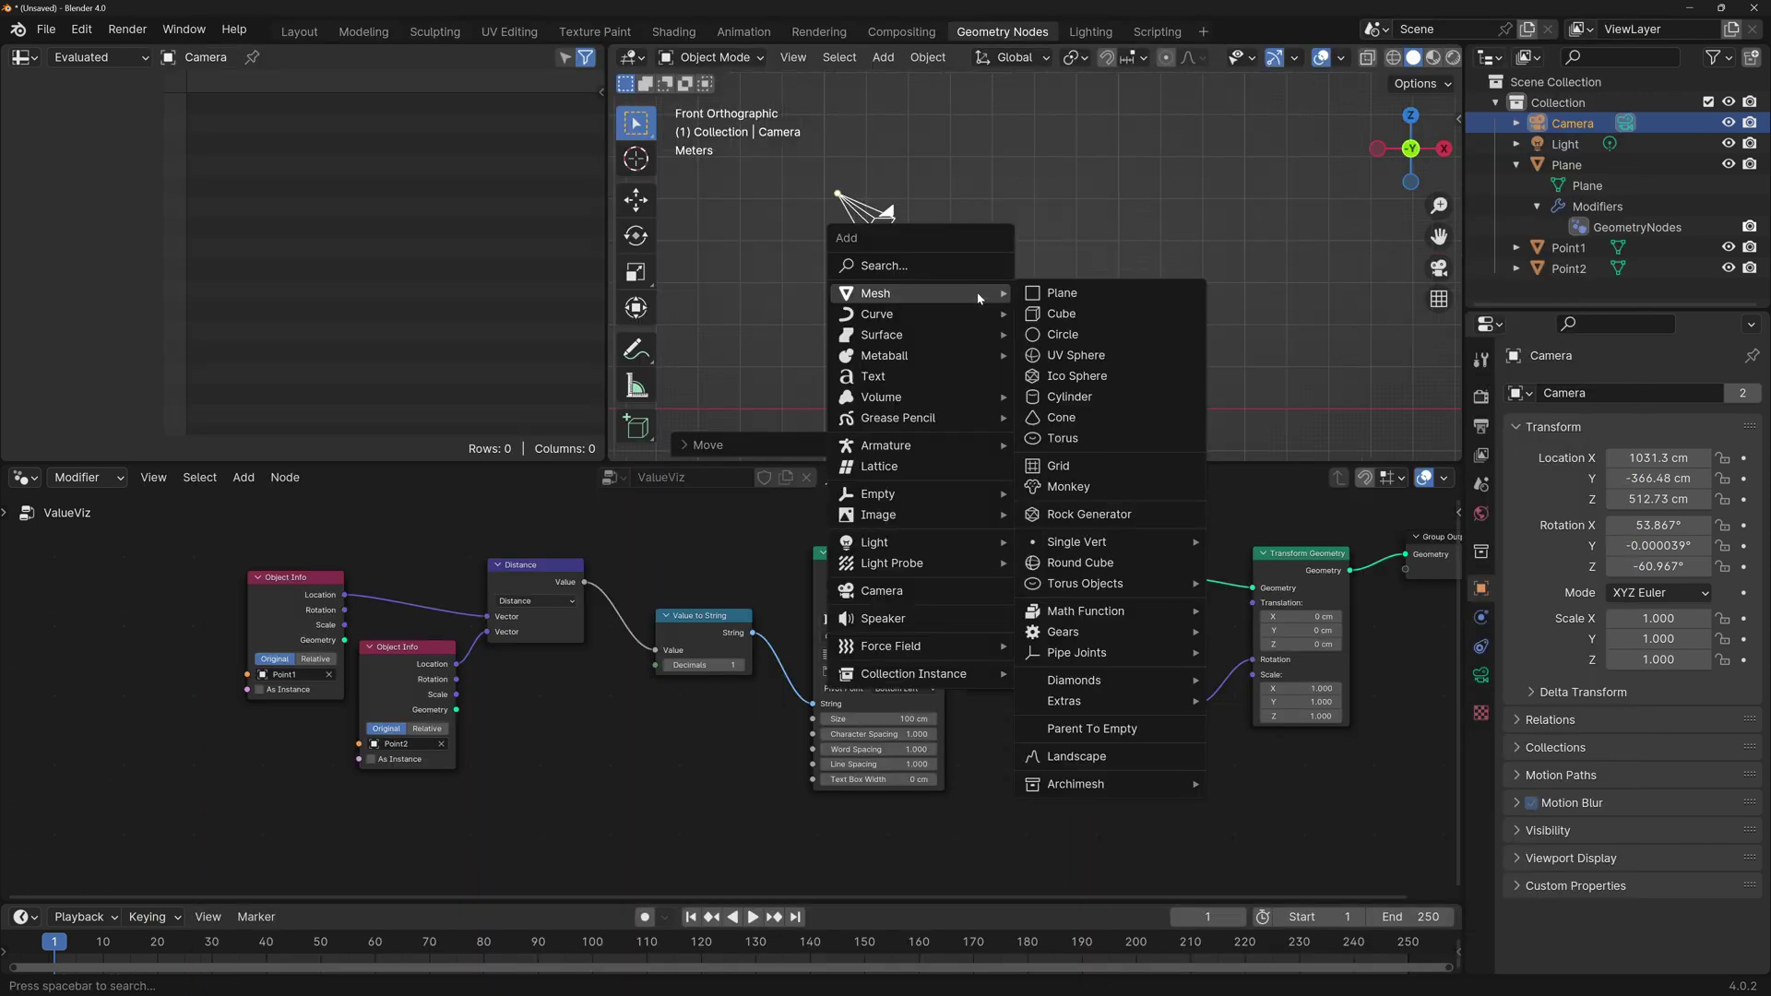
pyautogui.click(1070, 486)
pyautogui.press('KP_Decimal')
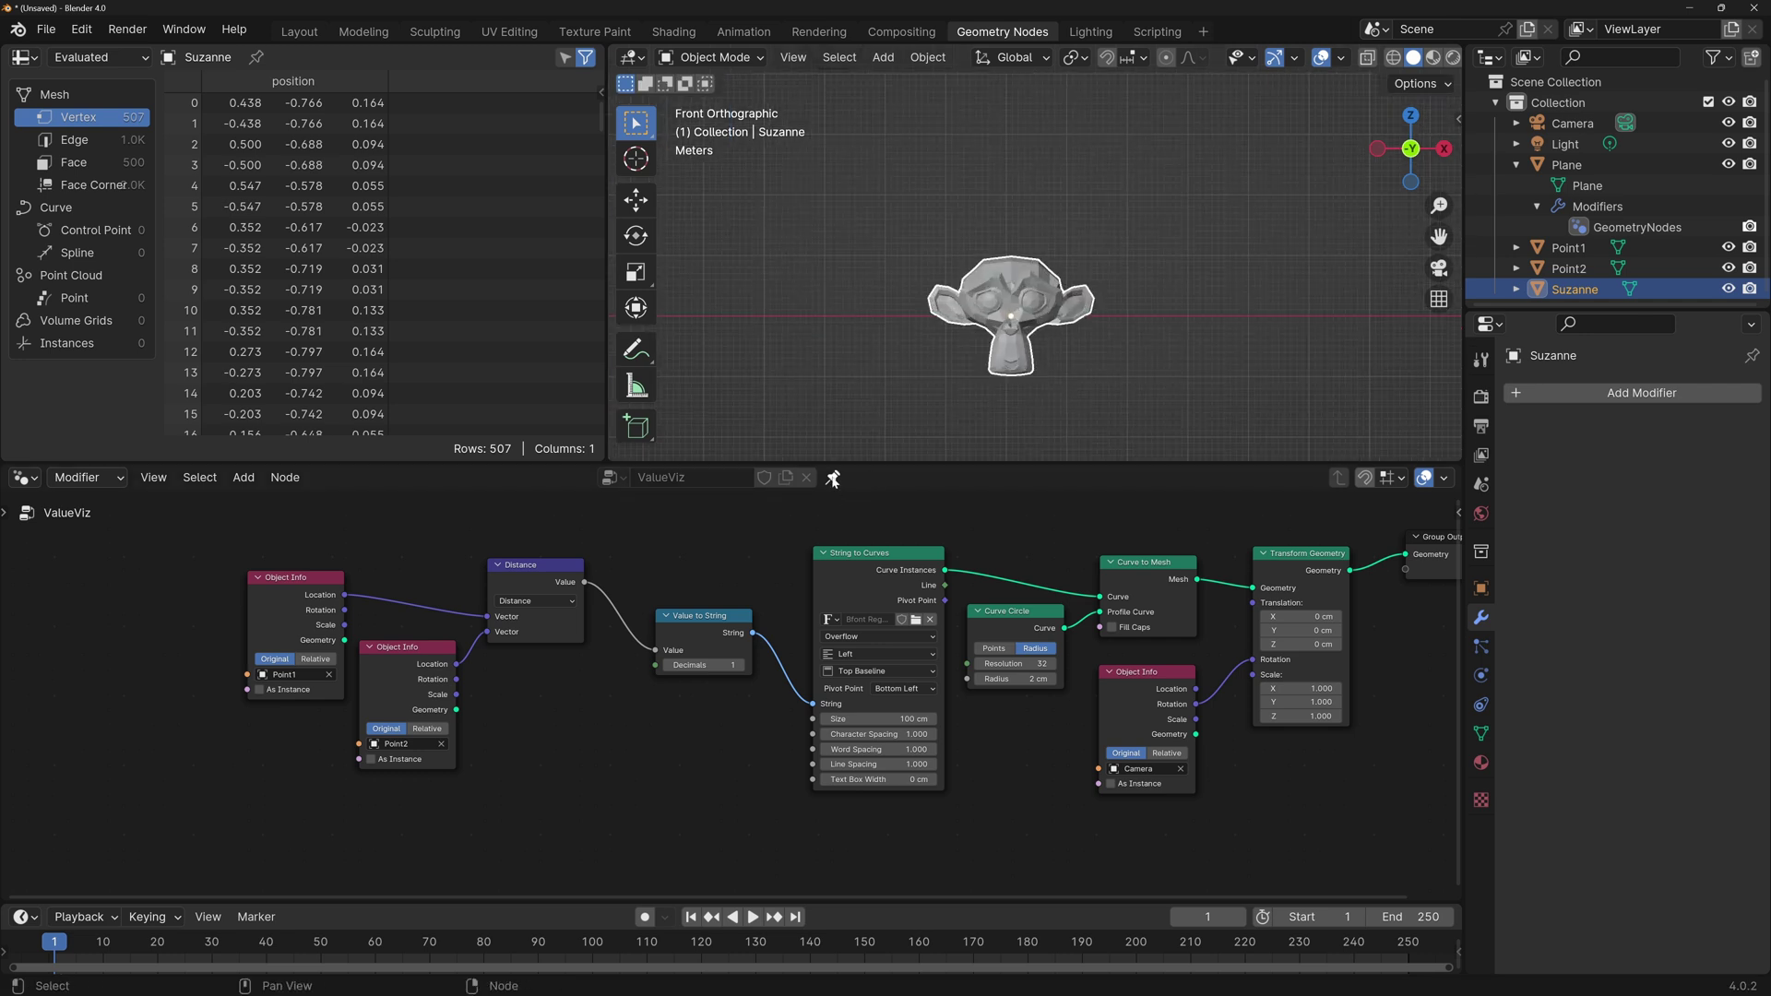
# Unpin the ValueViz tree and give Suzanne a new geometry-nodes tree named 'Glitter'.
pyautogui.click(832, 477)
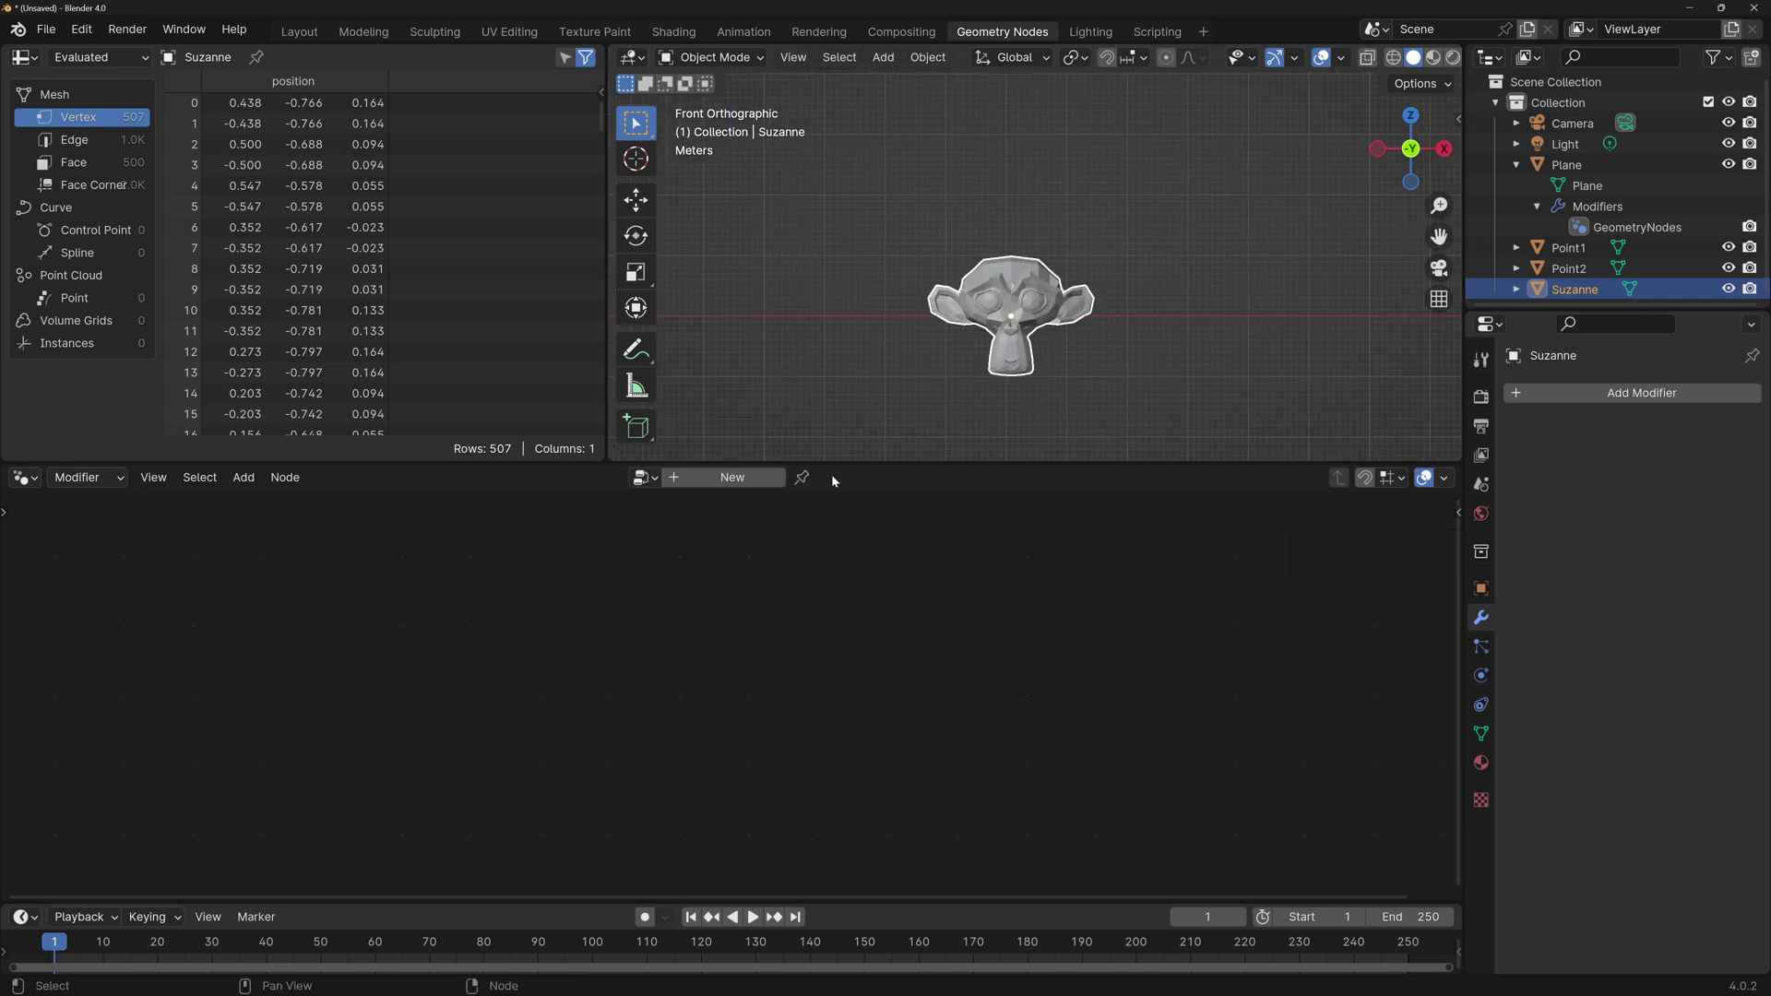
pyautogui.click(747, 479)
pyautogui.doubleClick(738, 477)
pyautogui.write('Glit')
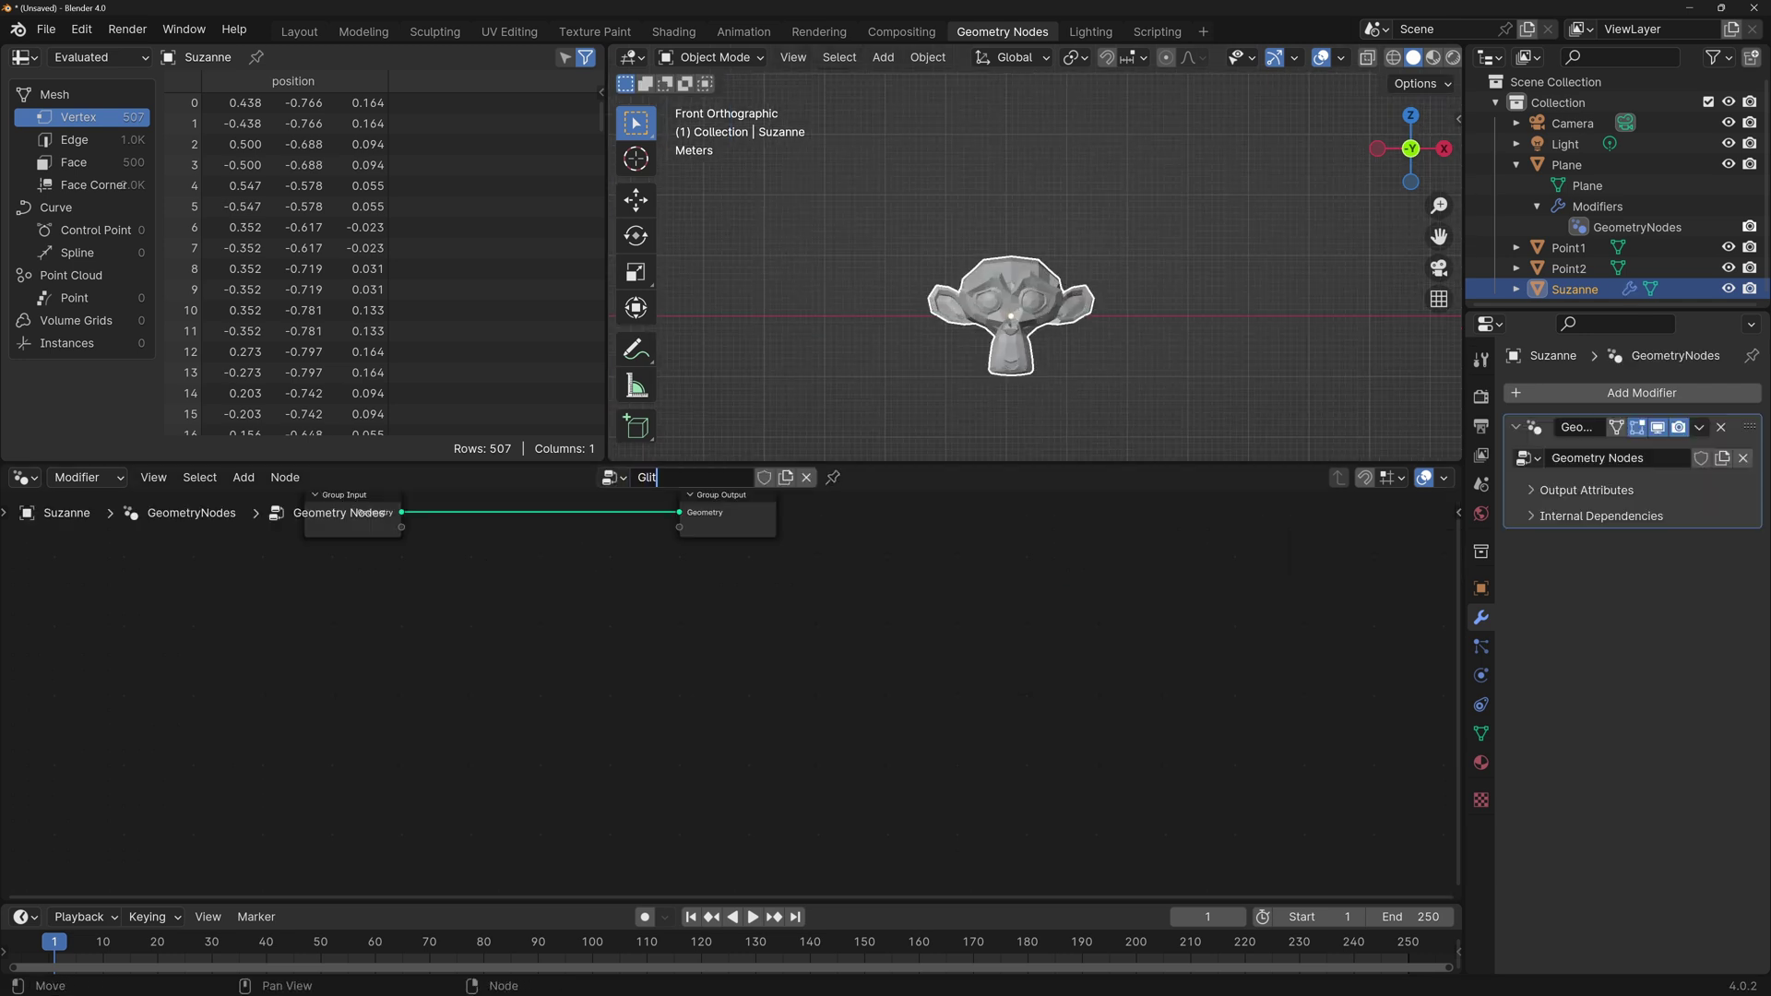
pyautogui.write('ter')
pyautogui.press('Return')
# Give Suzanne two materials named 'Monkey' and 'Glitter'.
pyautogui.click(1480, 763)
pyautogui.click(1752, 392)
pyautogui.click(1651, 481)
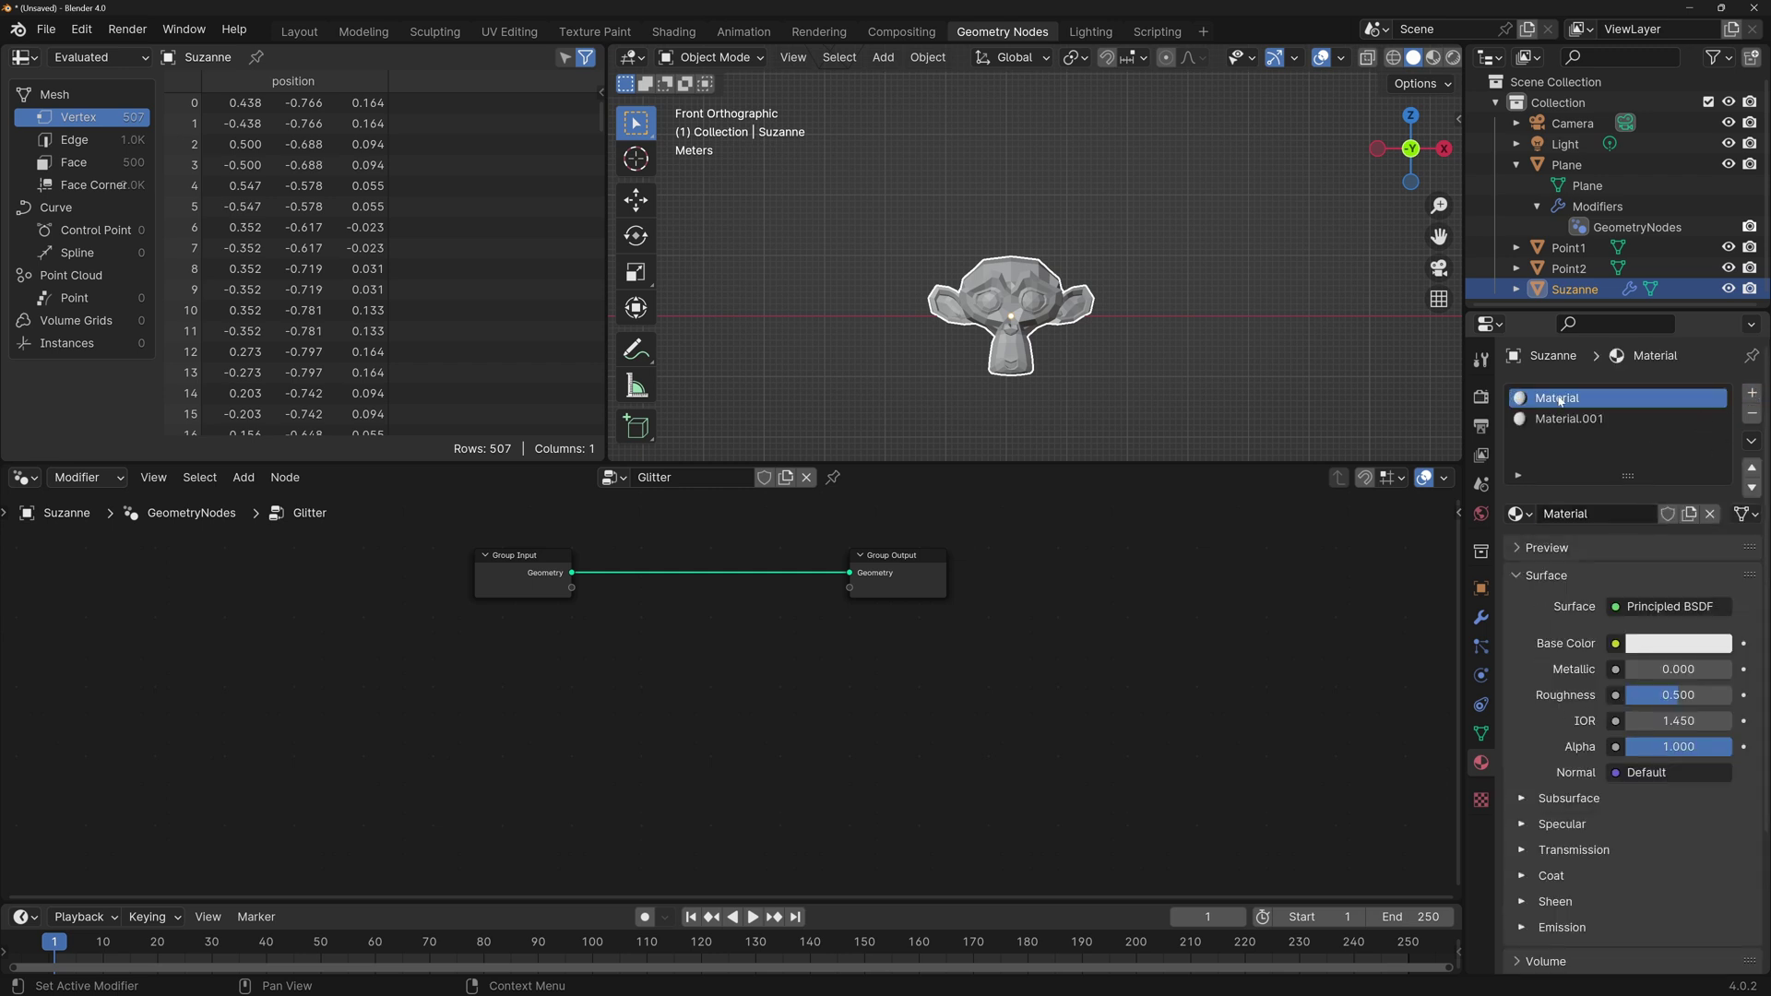
pyautogui.doubleClick(1561, 397)
pyautogui.write('Monkey')
pyautogui.press('Return')
pyautogui.doubleClick(1567, 418)
pyautogui.write('Glitter')
pyautogui.press('Return')
pyautogui.click(1667, 638)
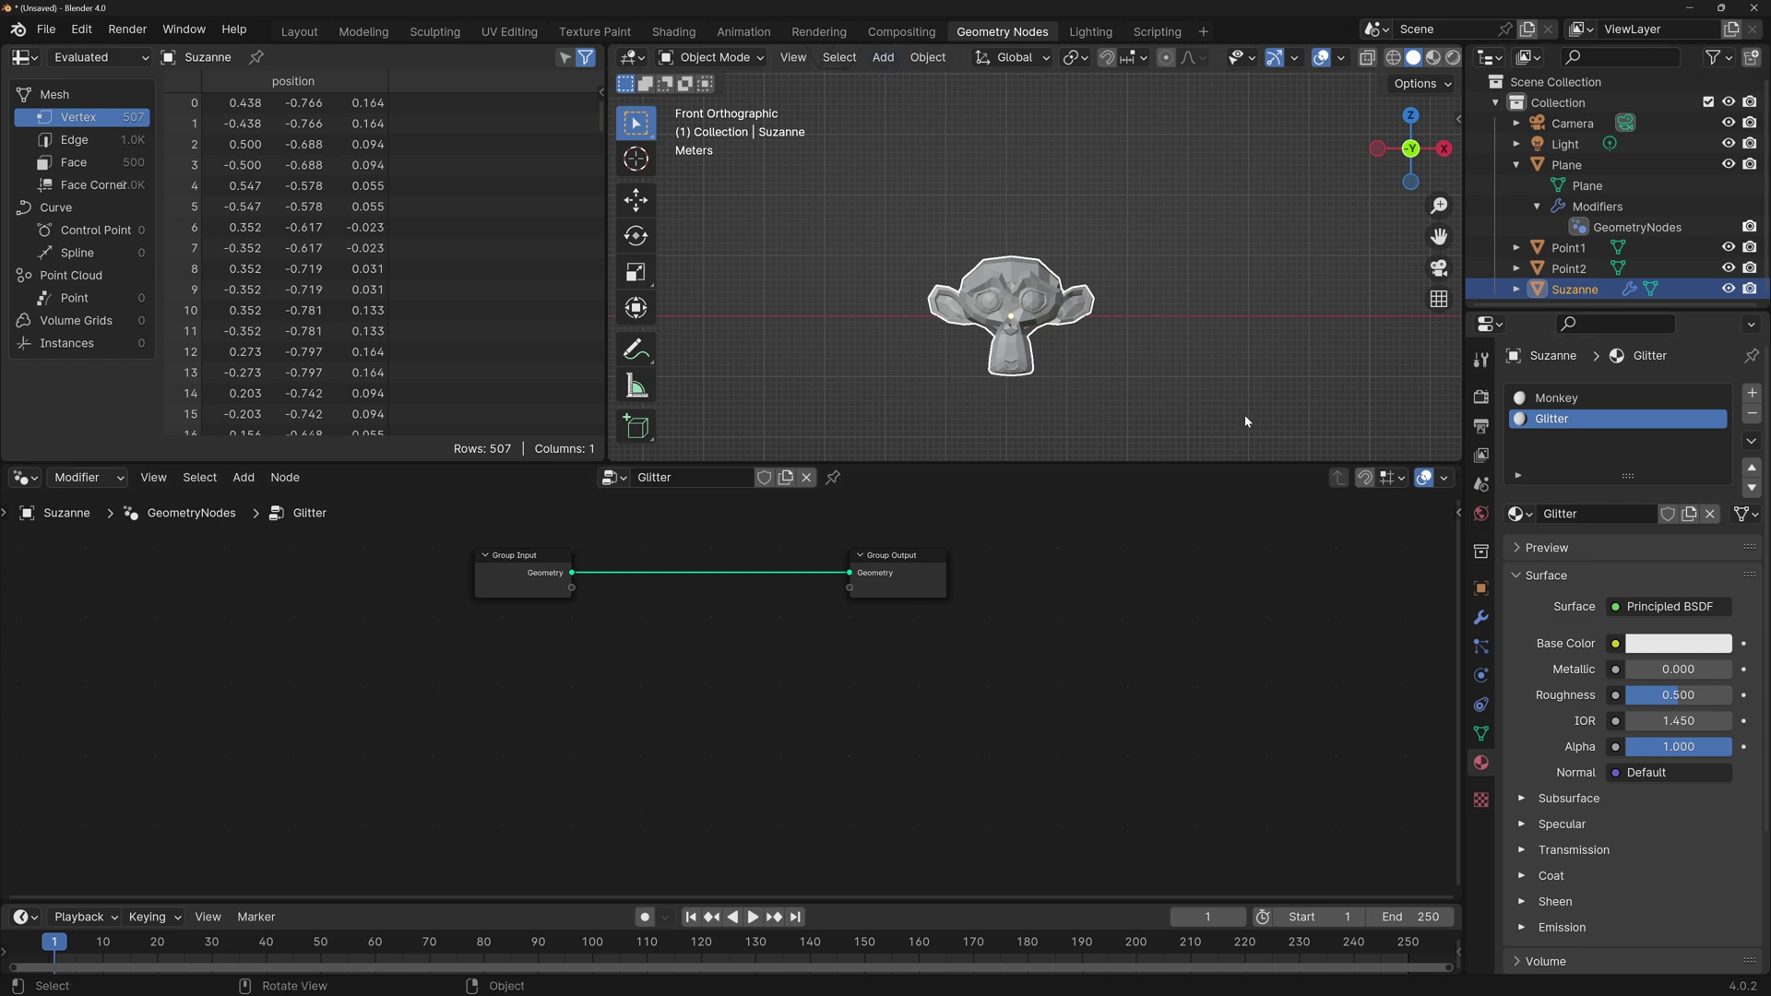
# In the Shading workspace, set the Glitter material's Metallic to 1 and Roughness to 0.1.
pyautogui.click(673, 31)
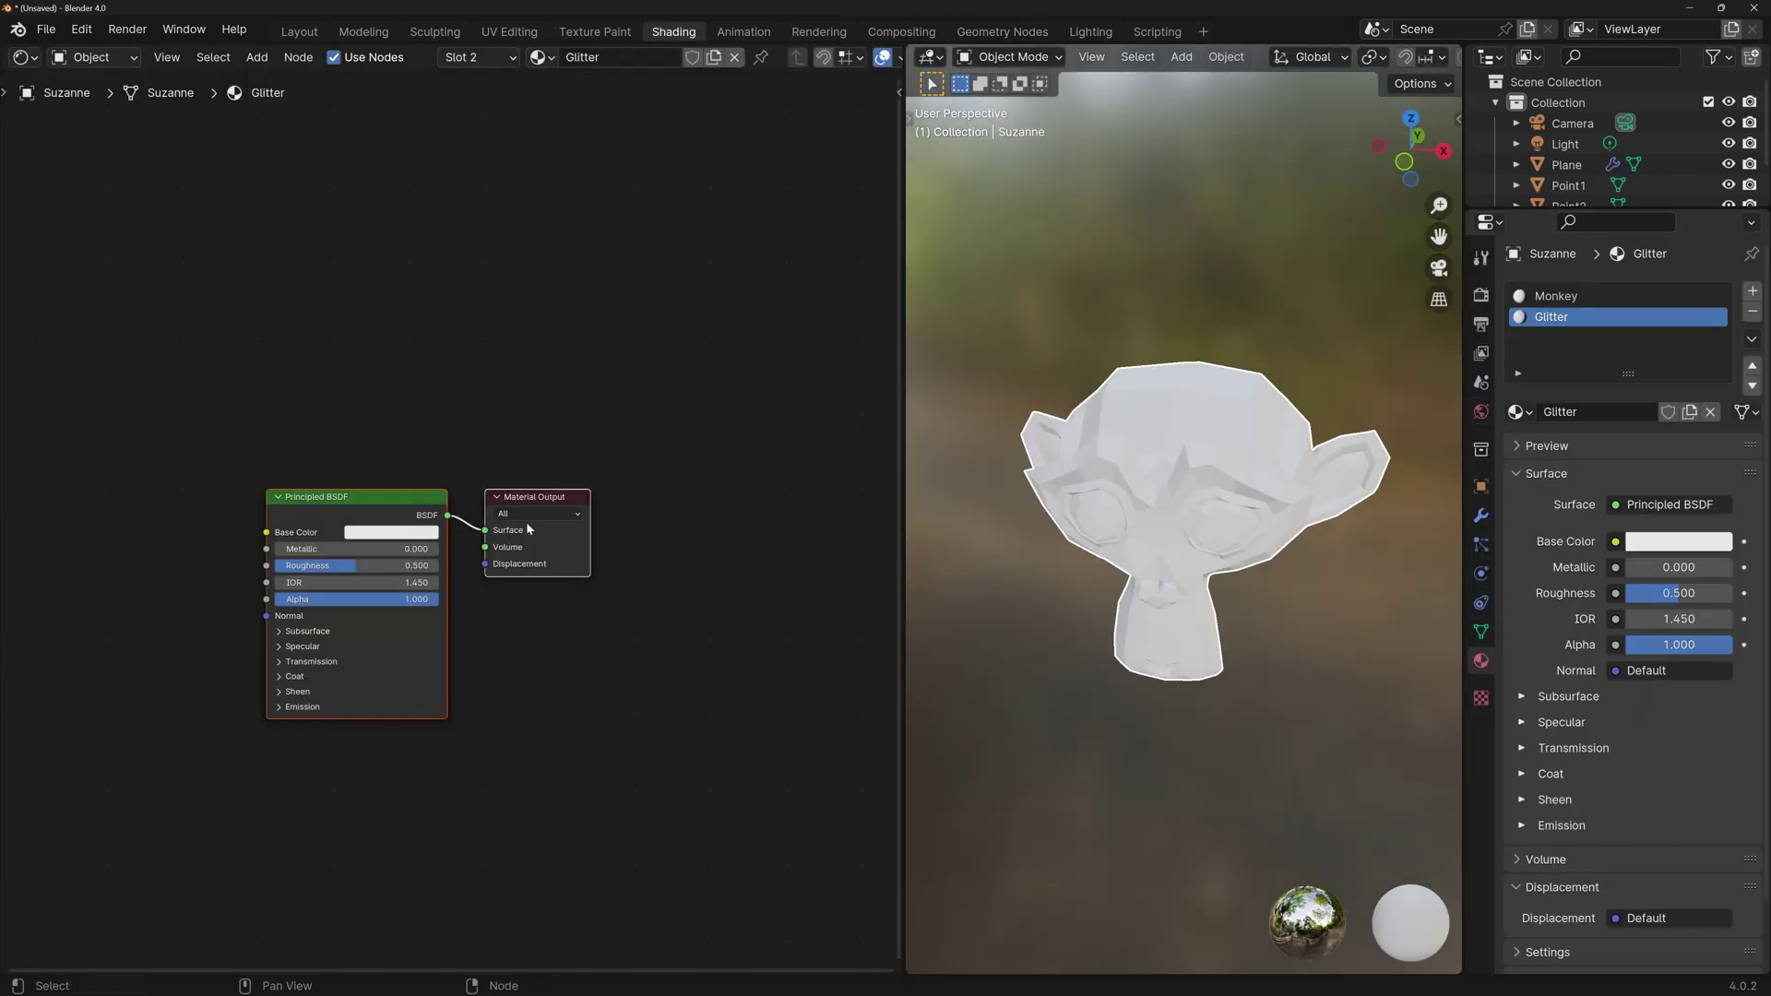
pyautogui.moveTo(527, 523); pyautogui.dragTo(633, 458, button='middle')
pyautogui.scroll(3, 430, 506)
pyautogui.moveTo(402, 479); pyautogui.dragTo(572, 484)
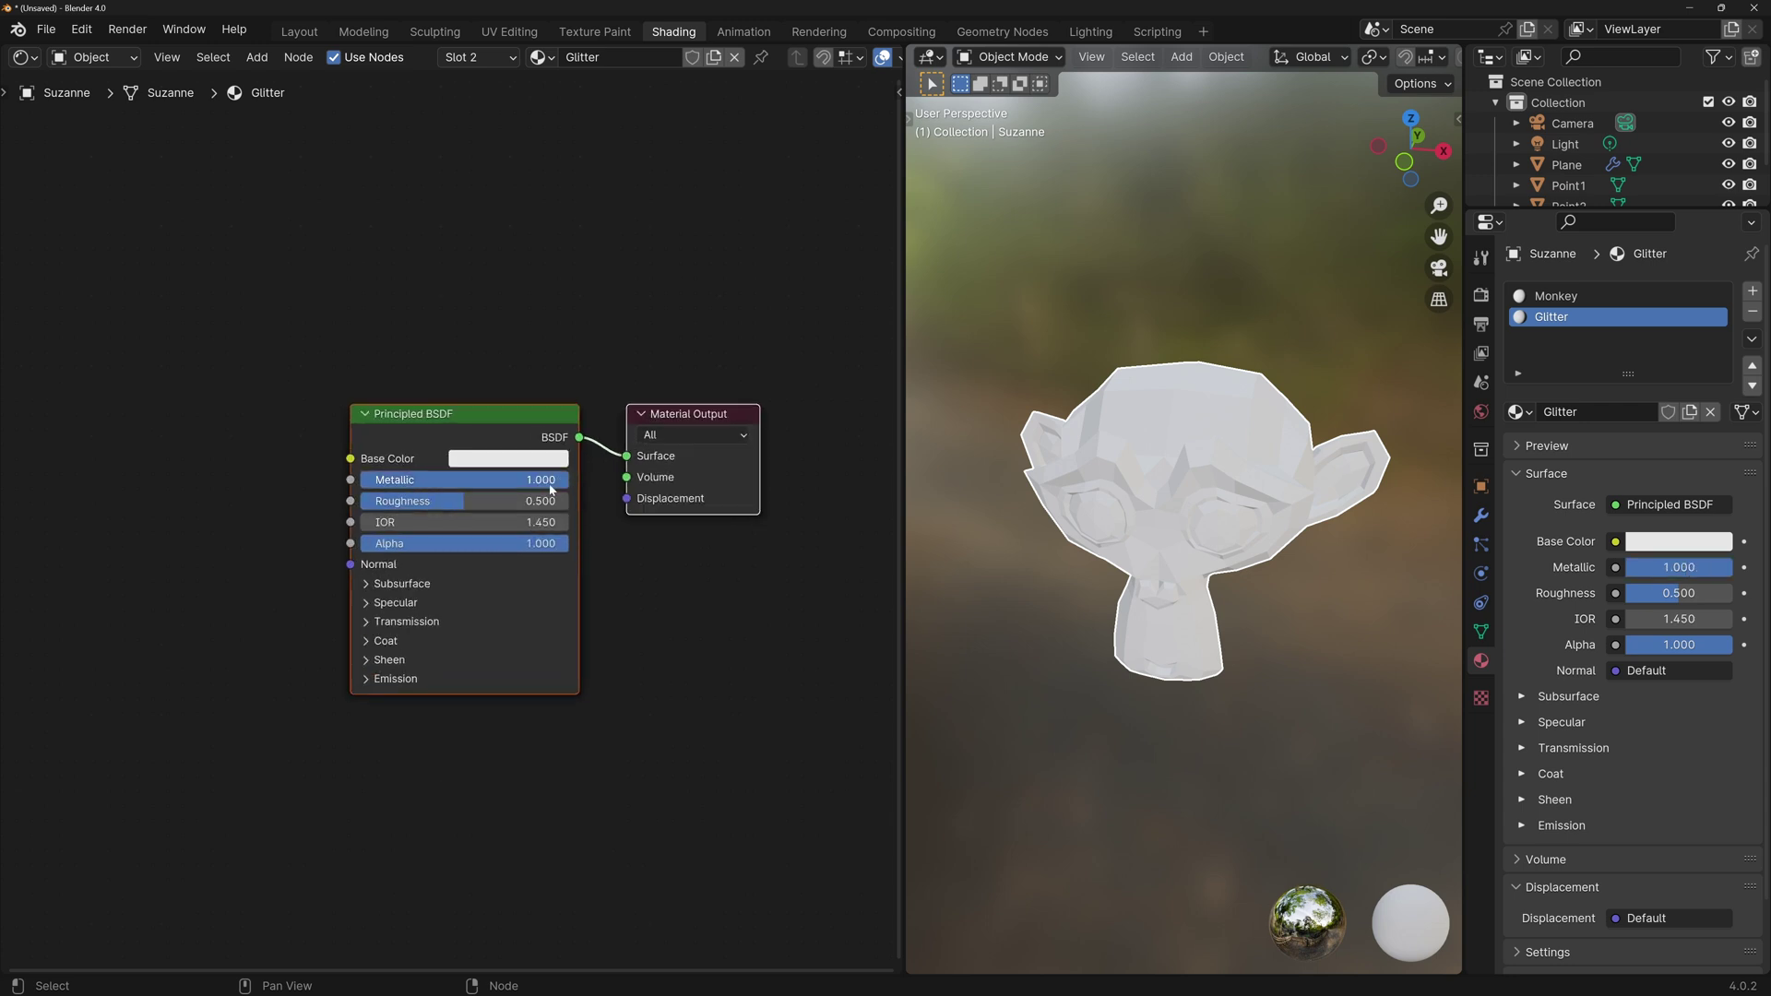
pyautogui.click(498, 500)
pyautogui.write('0.1')
pyautogui.press('Return')
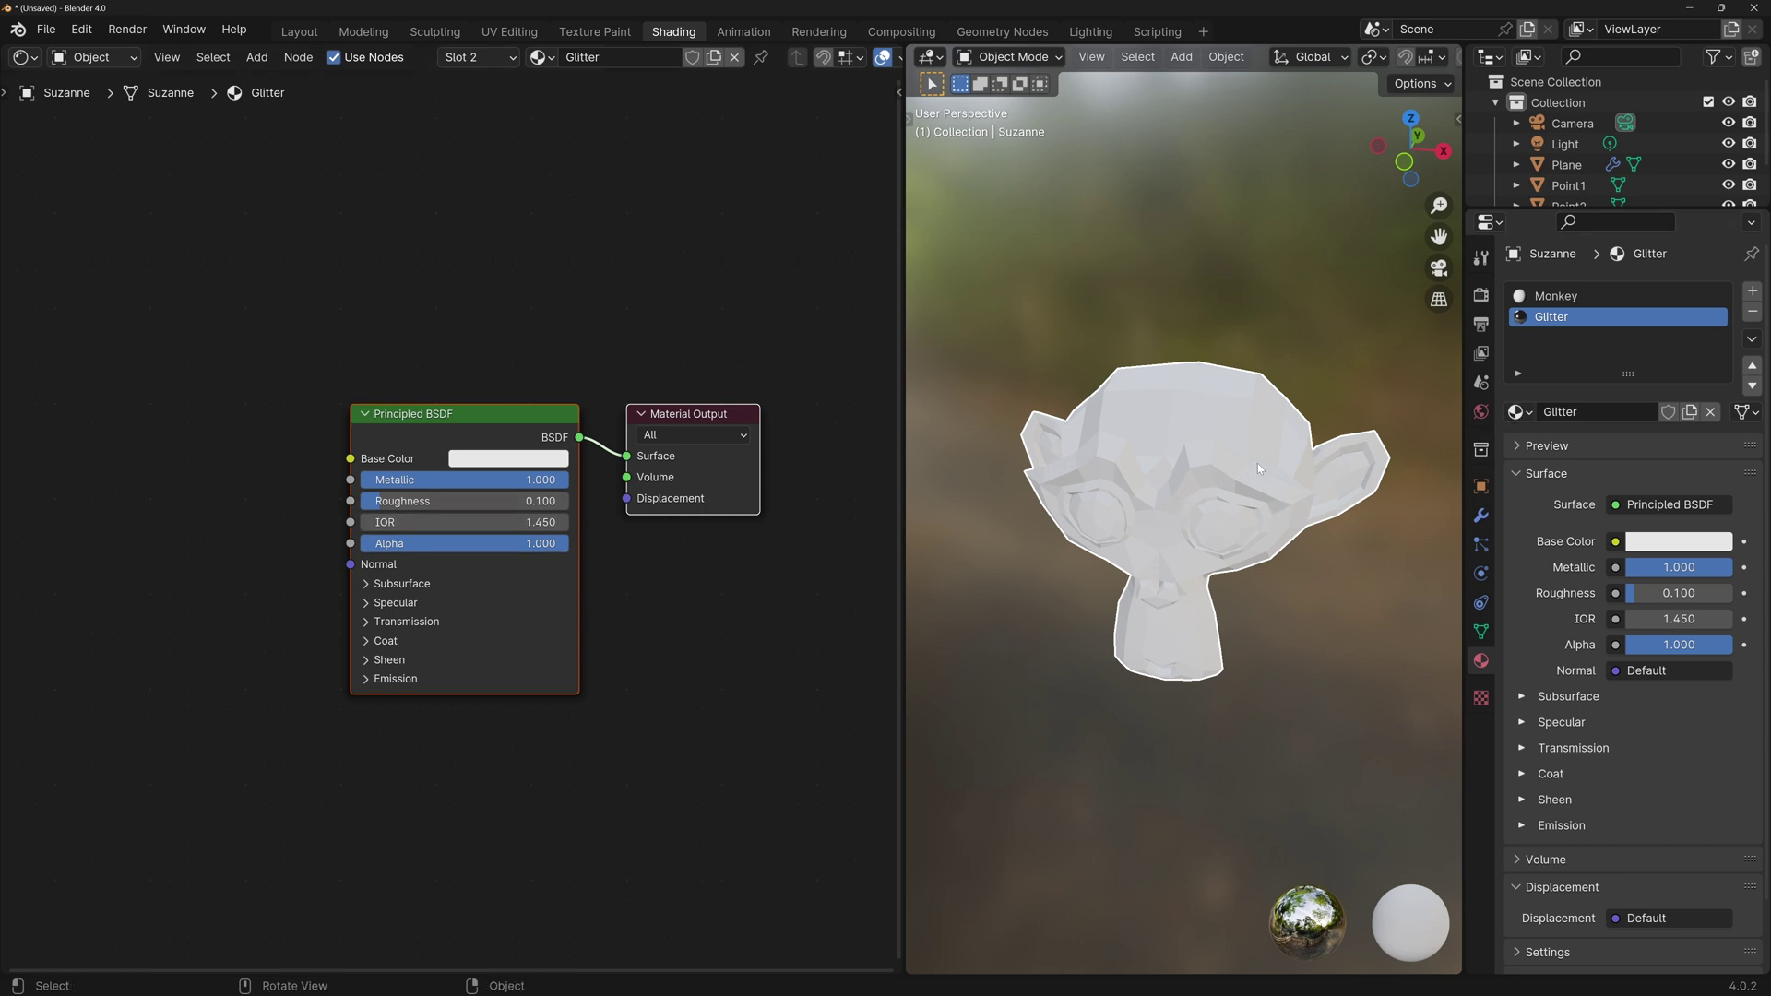
# Add a Color Ramp node feeding the material's Base Color.
pyautogui.scroll(-2, 442, 553)
pyautogui.moveTo(218, 555); pyautogui.dragTo(384, 559, button='middle')
pyautogui.click(337, 547)
pyautogui.hotkey('shift', 'a')
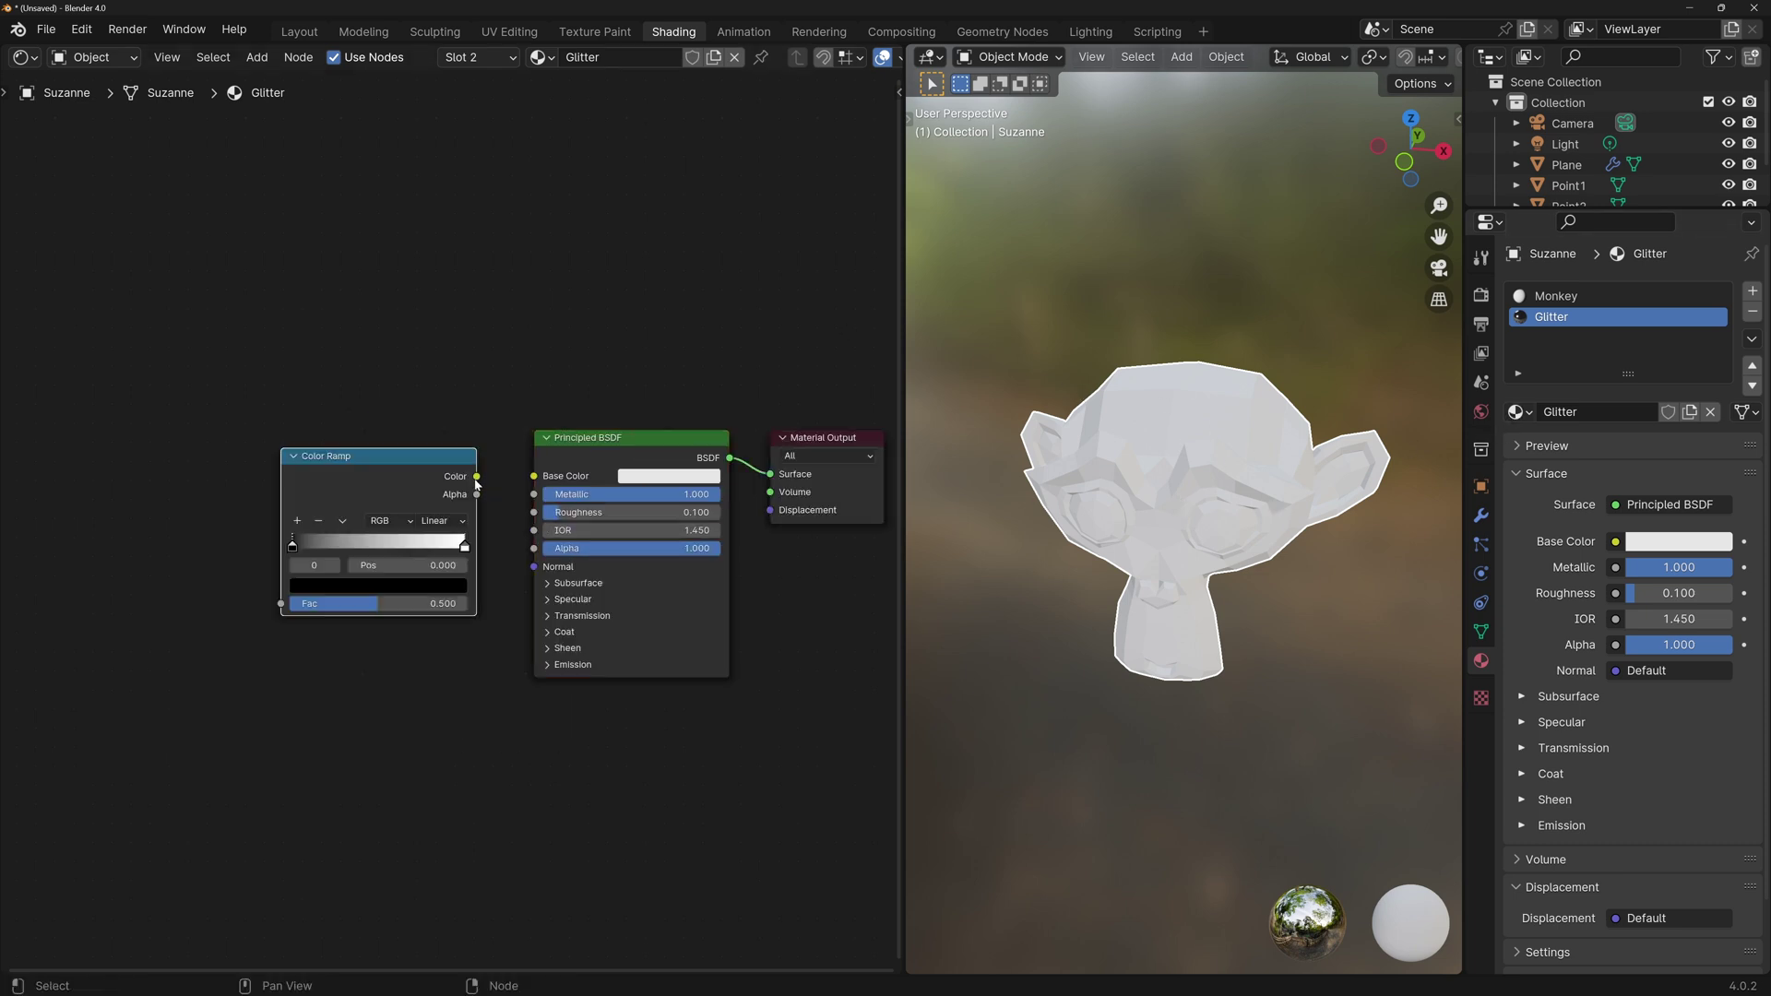
pyautogui.moveTo(477, 476); pyautogui.dragTo(539, 472)
pyautogui.moveTo(316, 586); pyautogui.dragTo(446, 510, button='middle')
pyautogui.scroll(6, 446, 510)
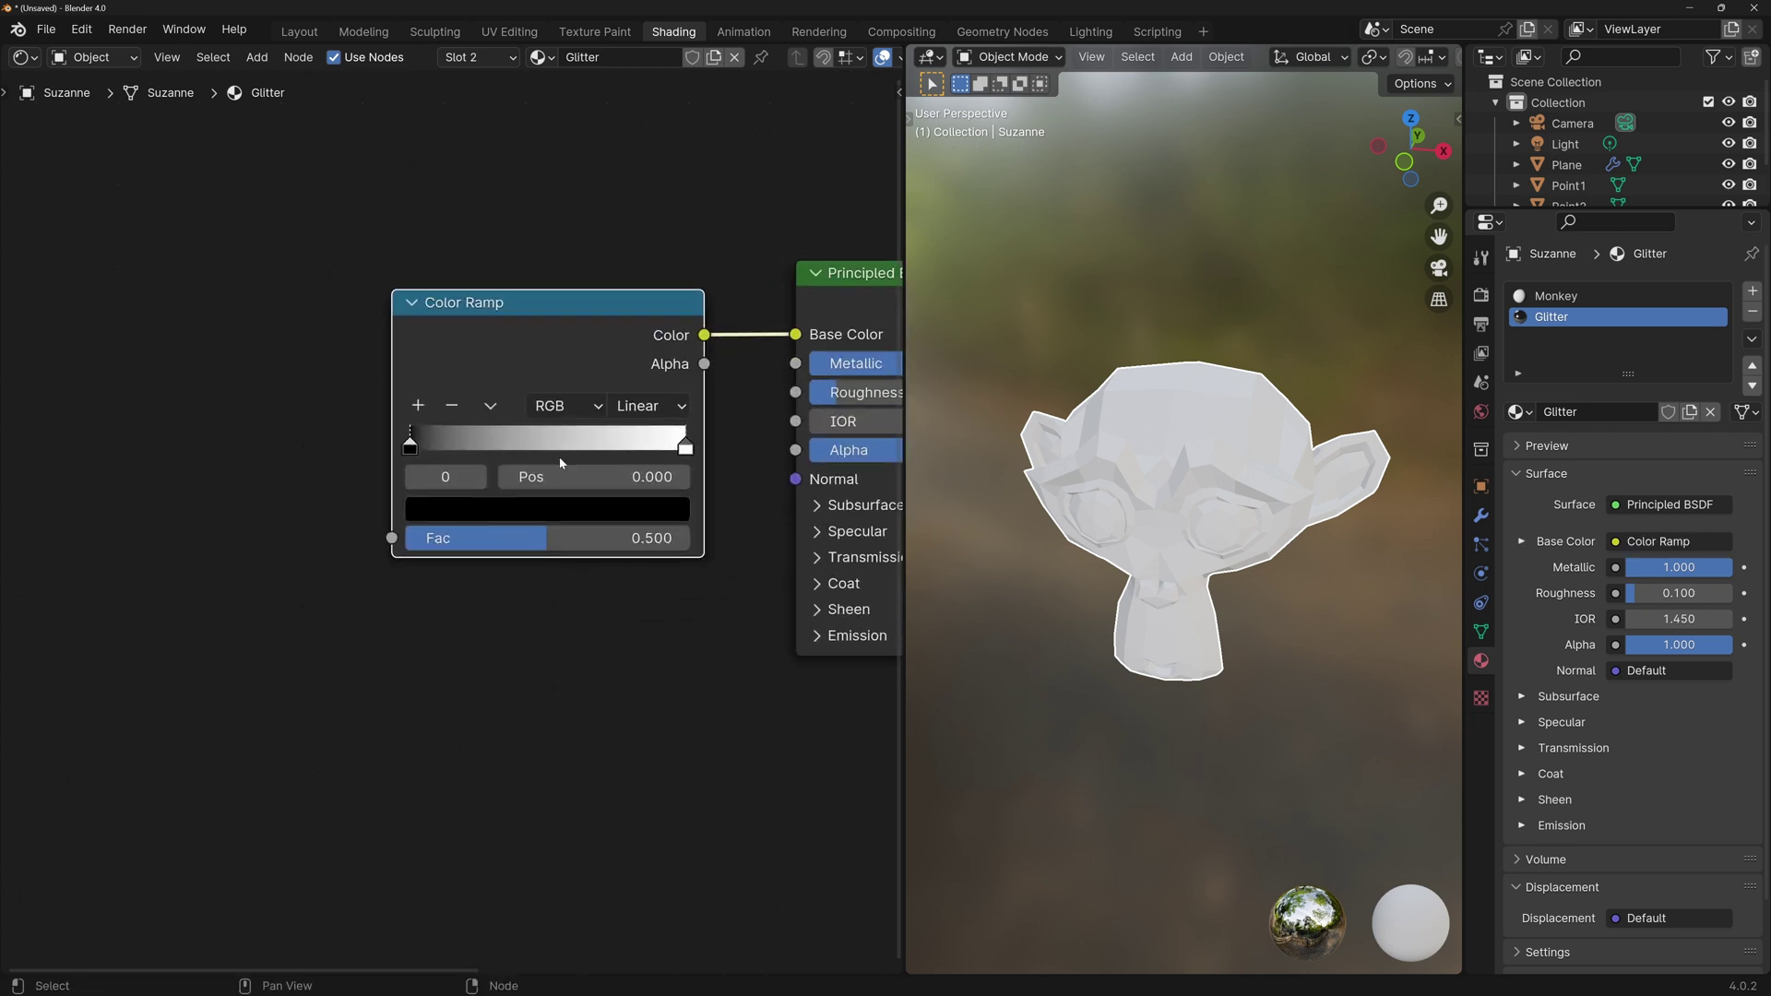
# Change the colour ramp's black stop to white.
pyautogui.click(555, 508)
pyautogui.moveTo(670, 249); pyautogui.dragTo(667, 102)
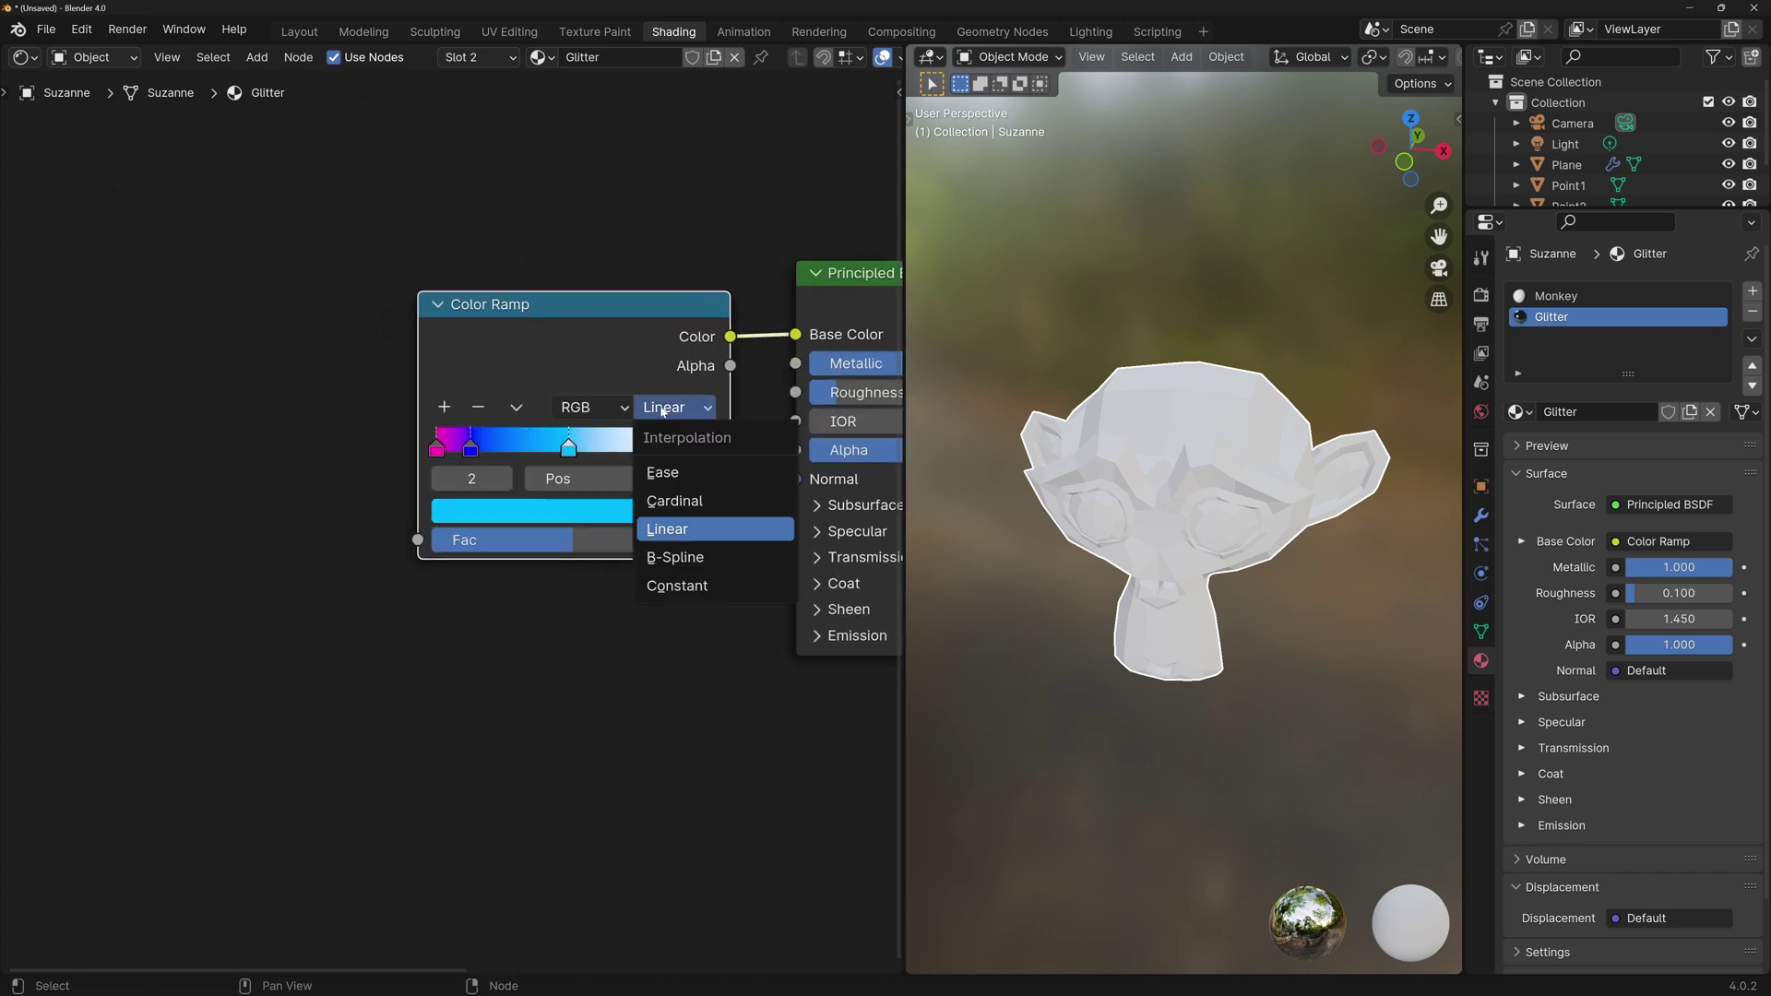
pyautogui.click(657, 583)
pyautogui.scroll(-1, 171, 449)
# Drive the ramp's Fac with Object Info's Random output and shift the blue stop left.
pyautogui.hotkey('shift', 'a')
pyautogui.write('objec')
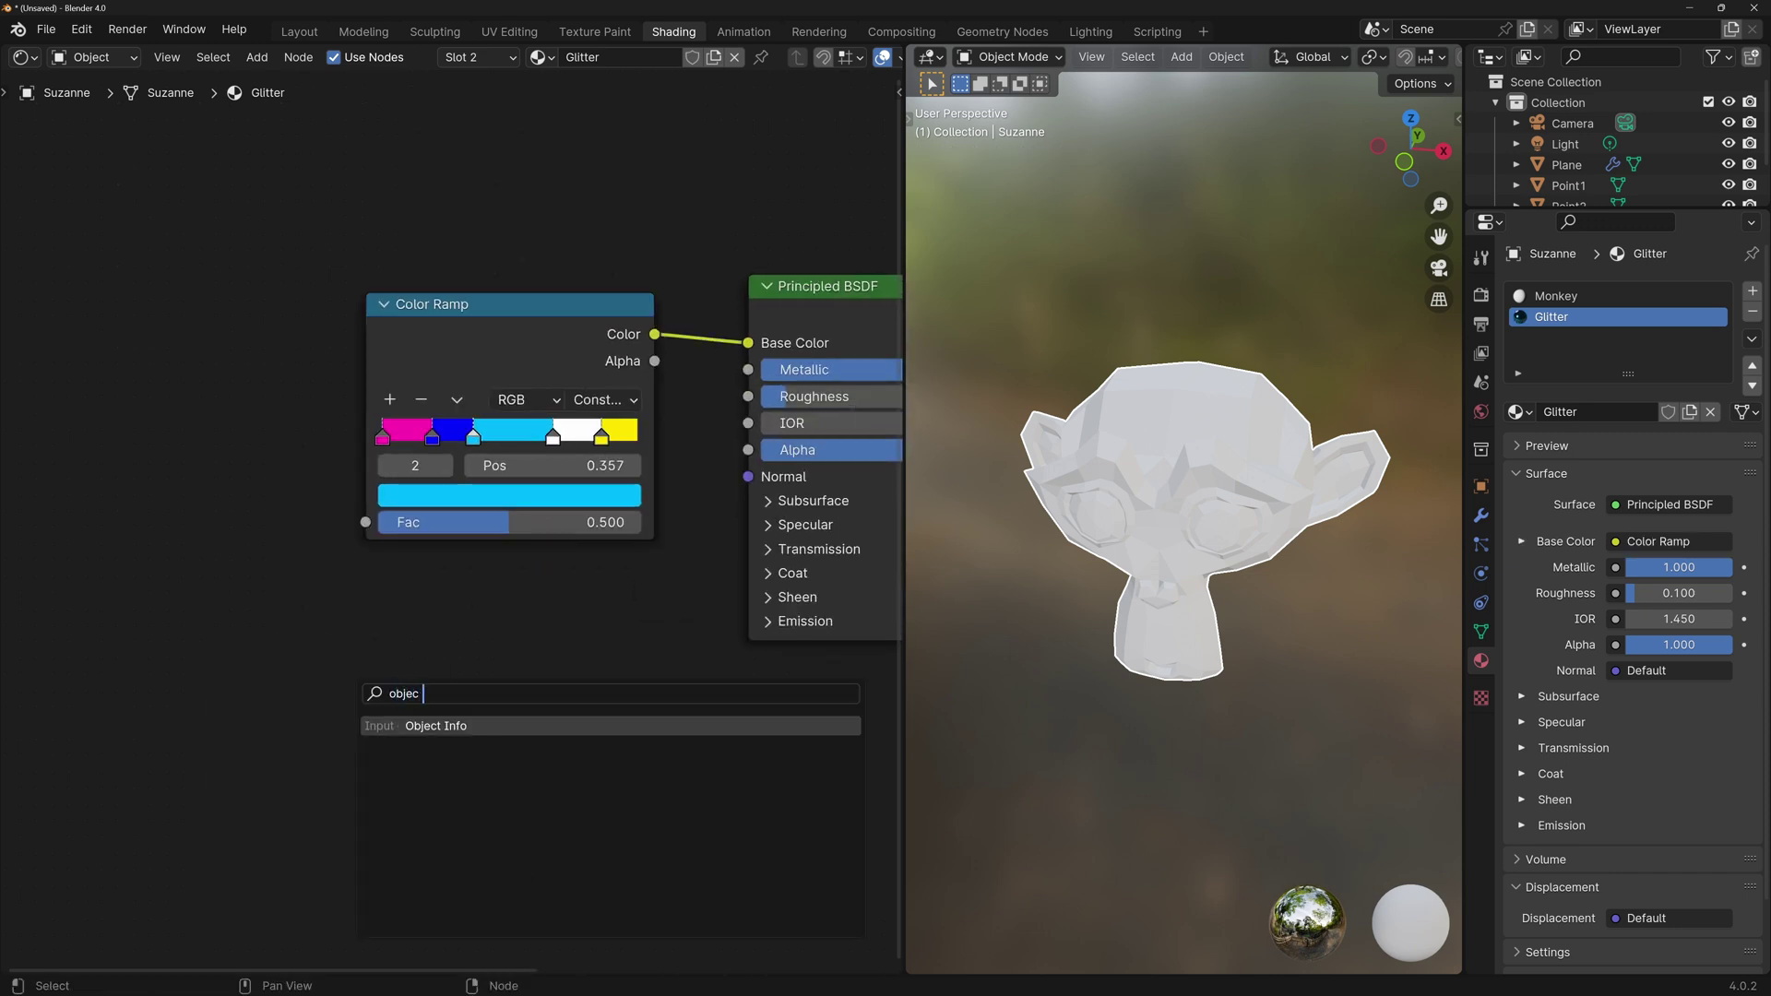
pyautogui.press('Return')
pyautogui.click(69, 332)
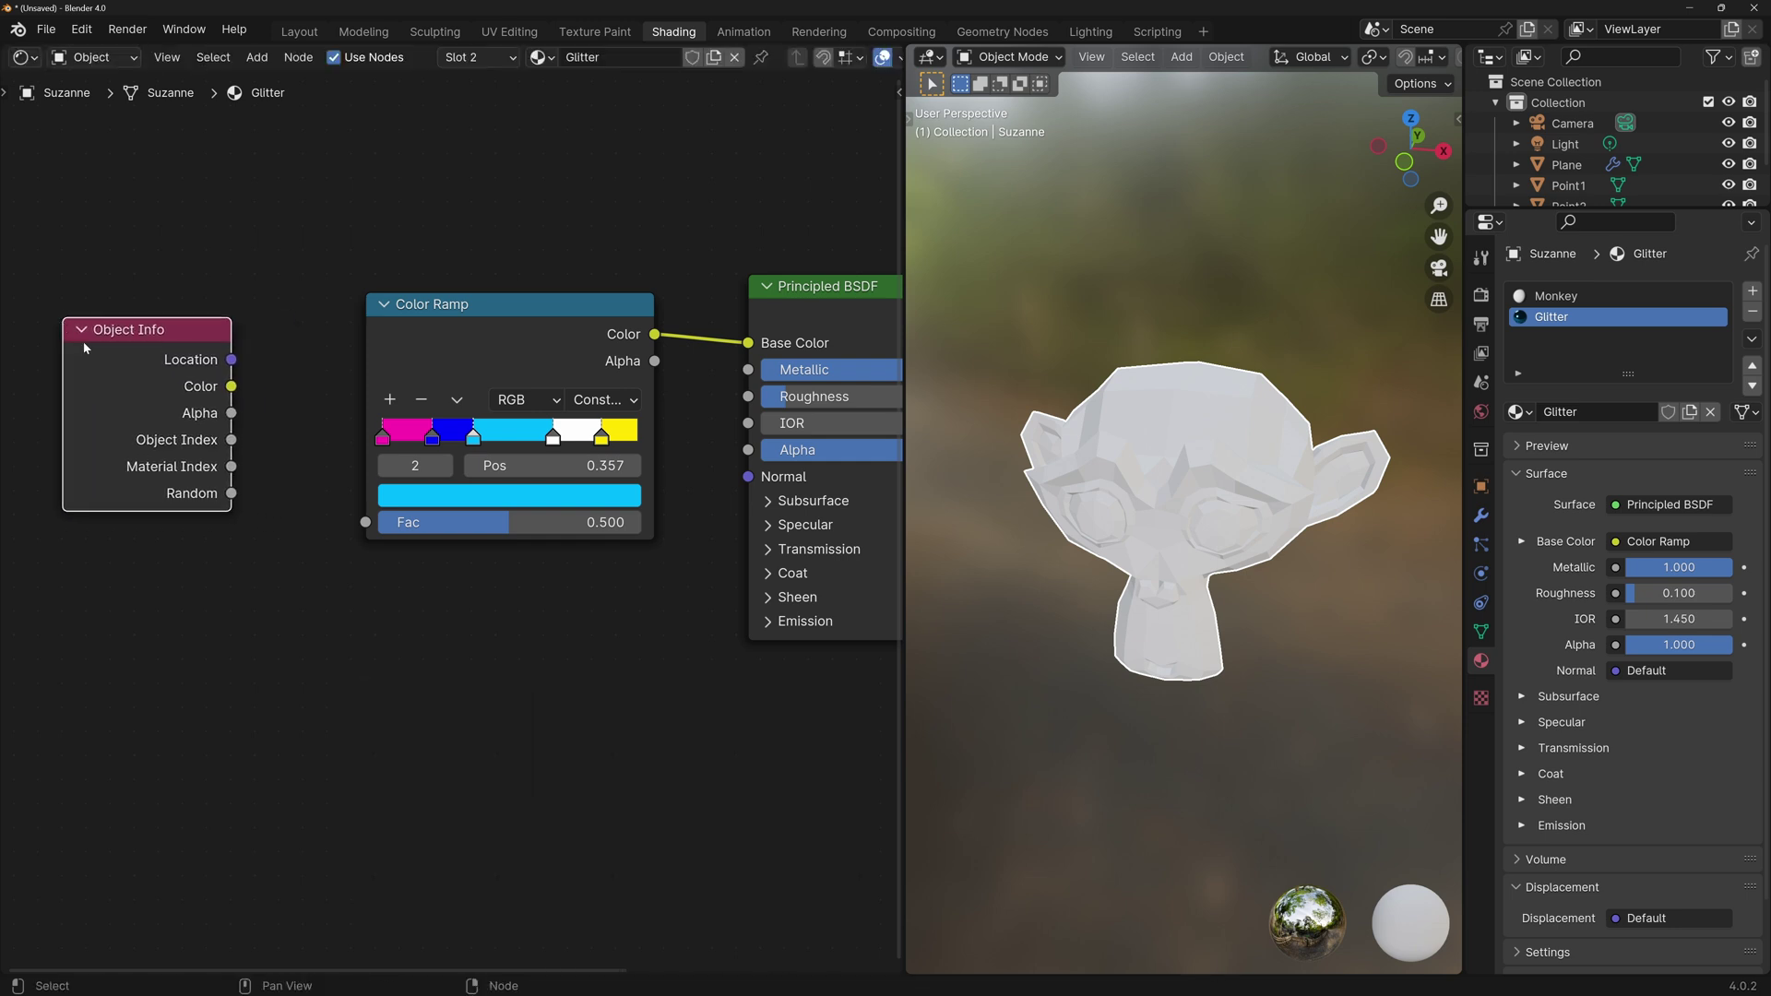
pyautogui.moveTo(231, 494); pyautogui.dragTo(365, 523)
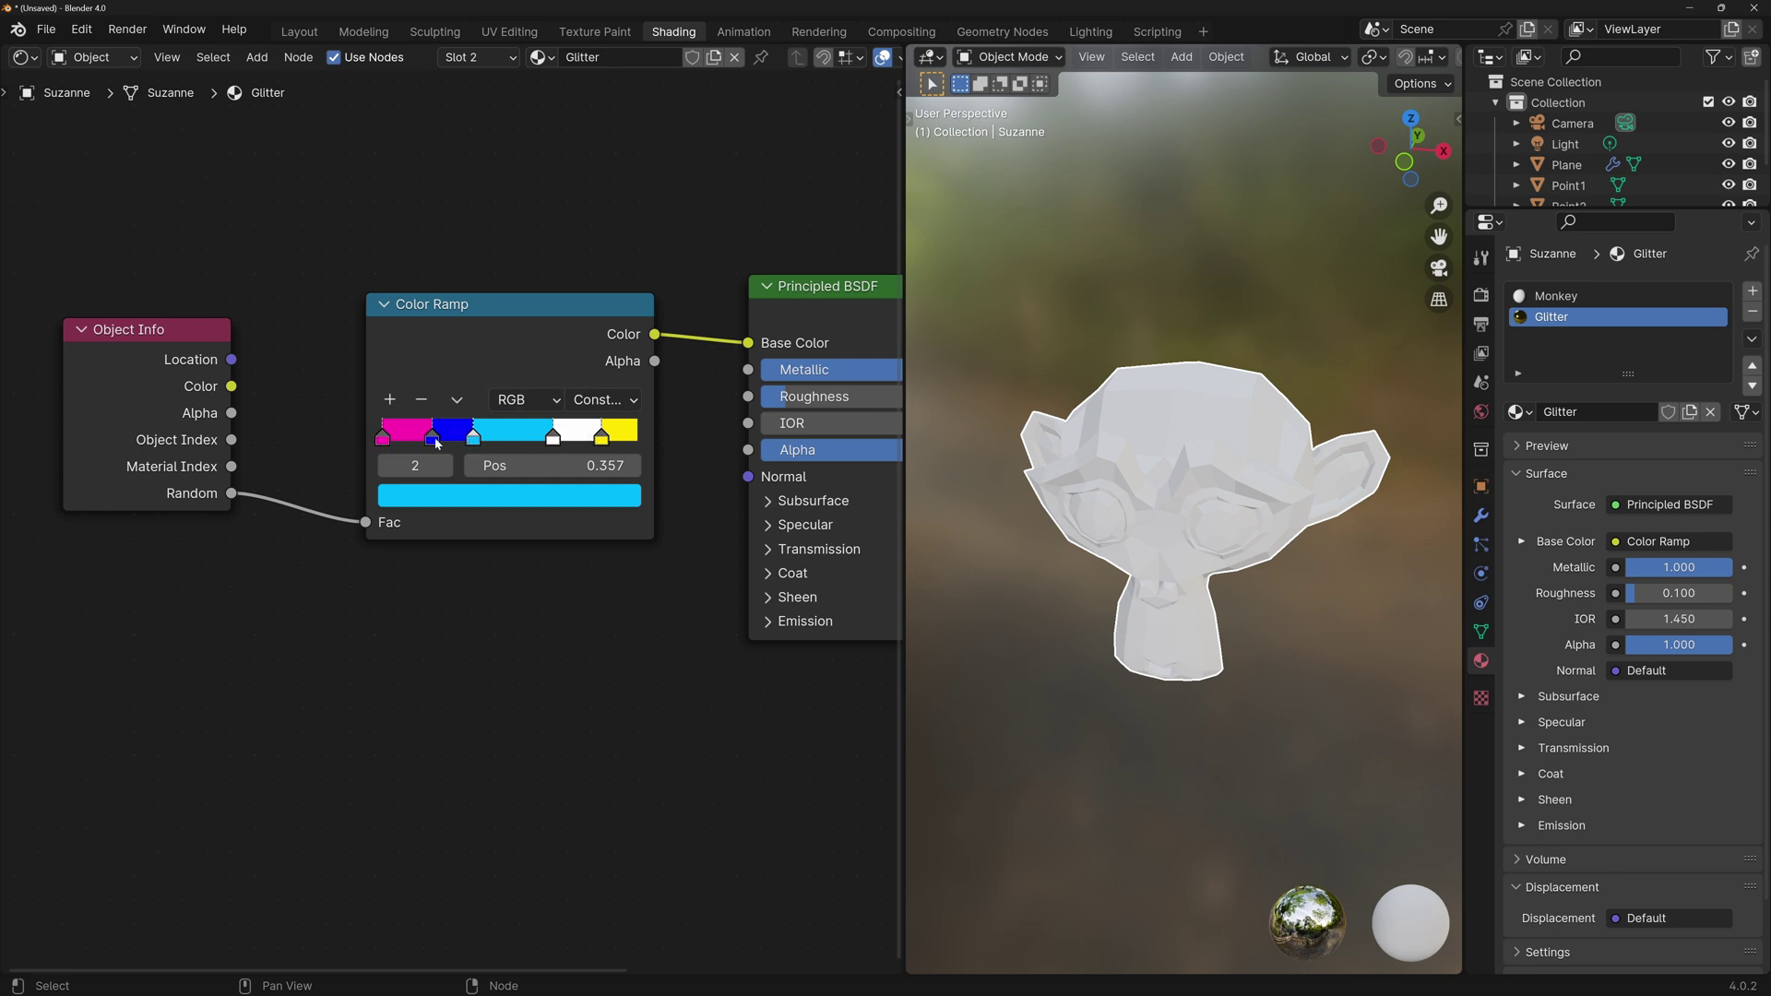
pyautogui.moveTo(430, 443); pyautogui.dragTo(532, 446)
# Insert Distribute Points on Faces between Group Input and Group Output, scattering 125 points at density 10.
pyautogui.click(990, 38)
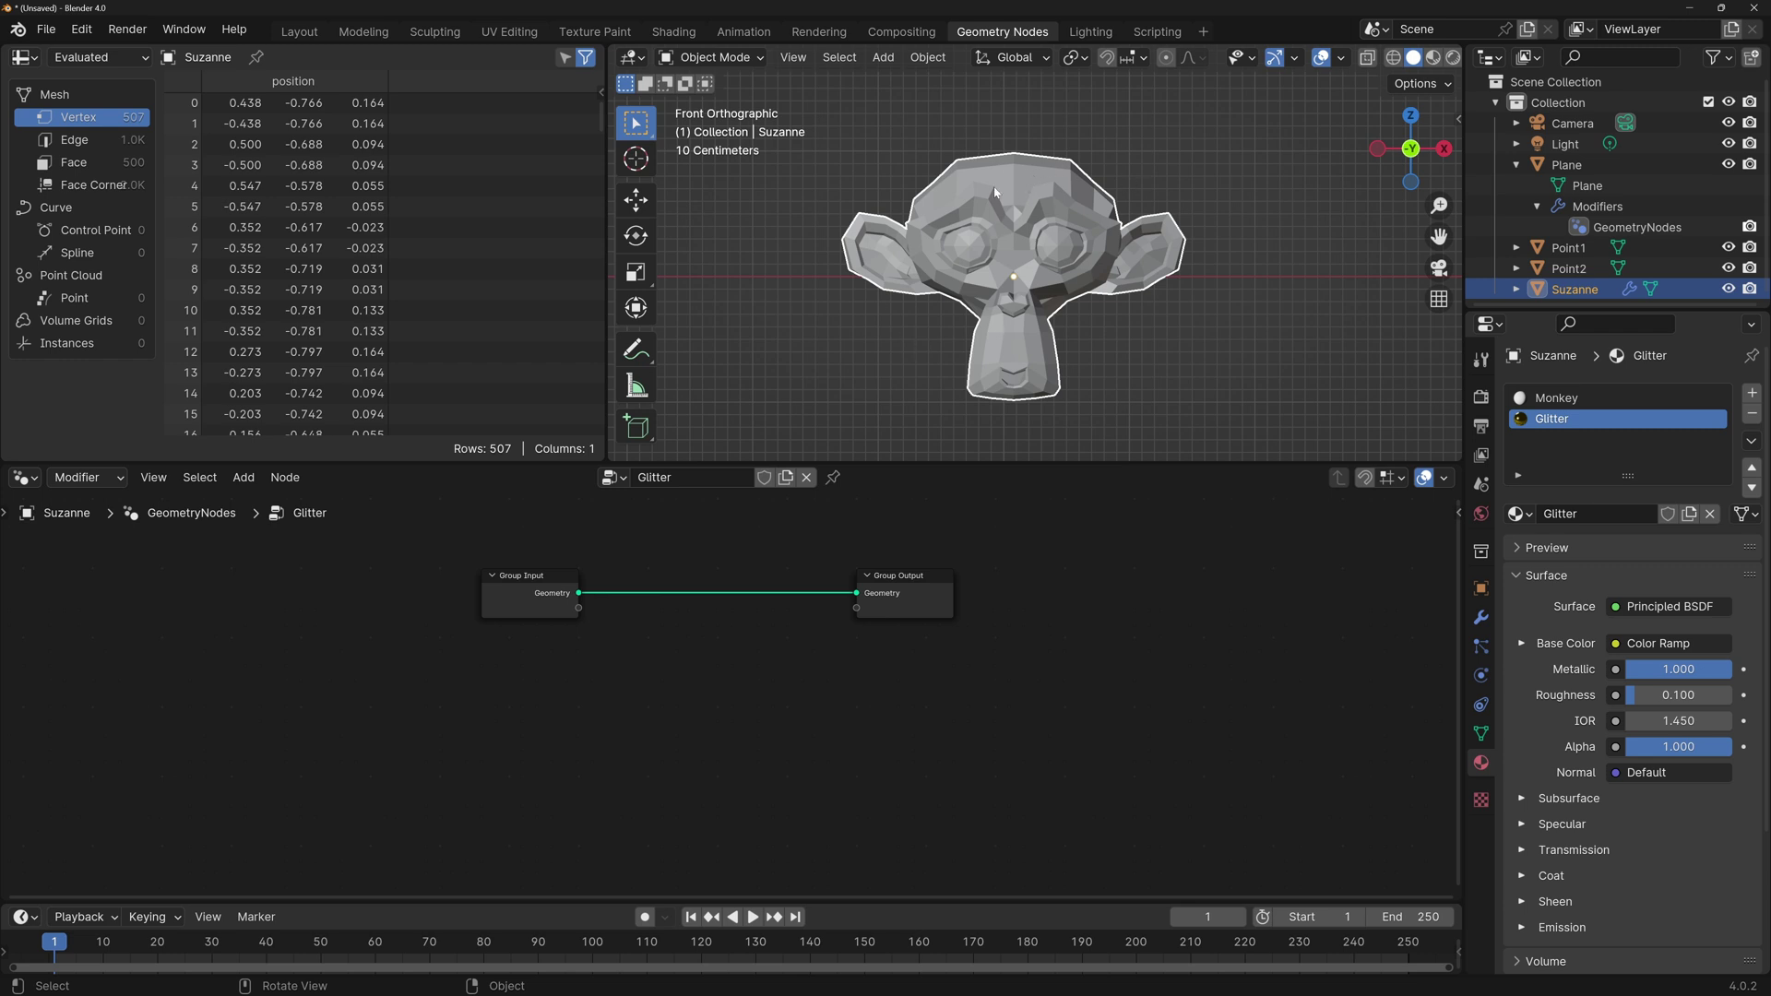
pyautogui.scroll(5, 1019, 235)
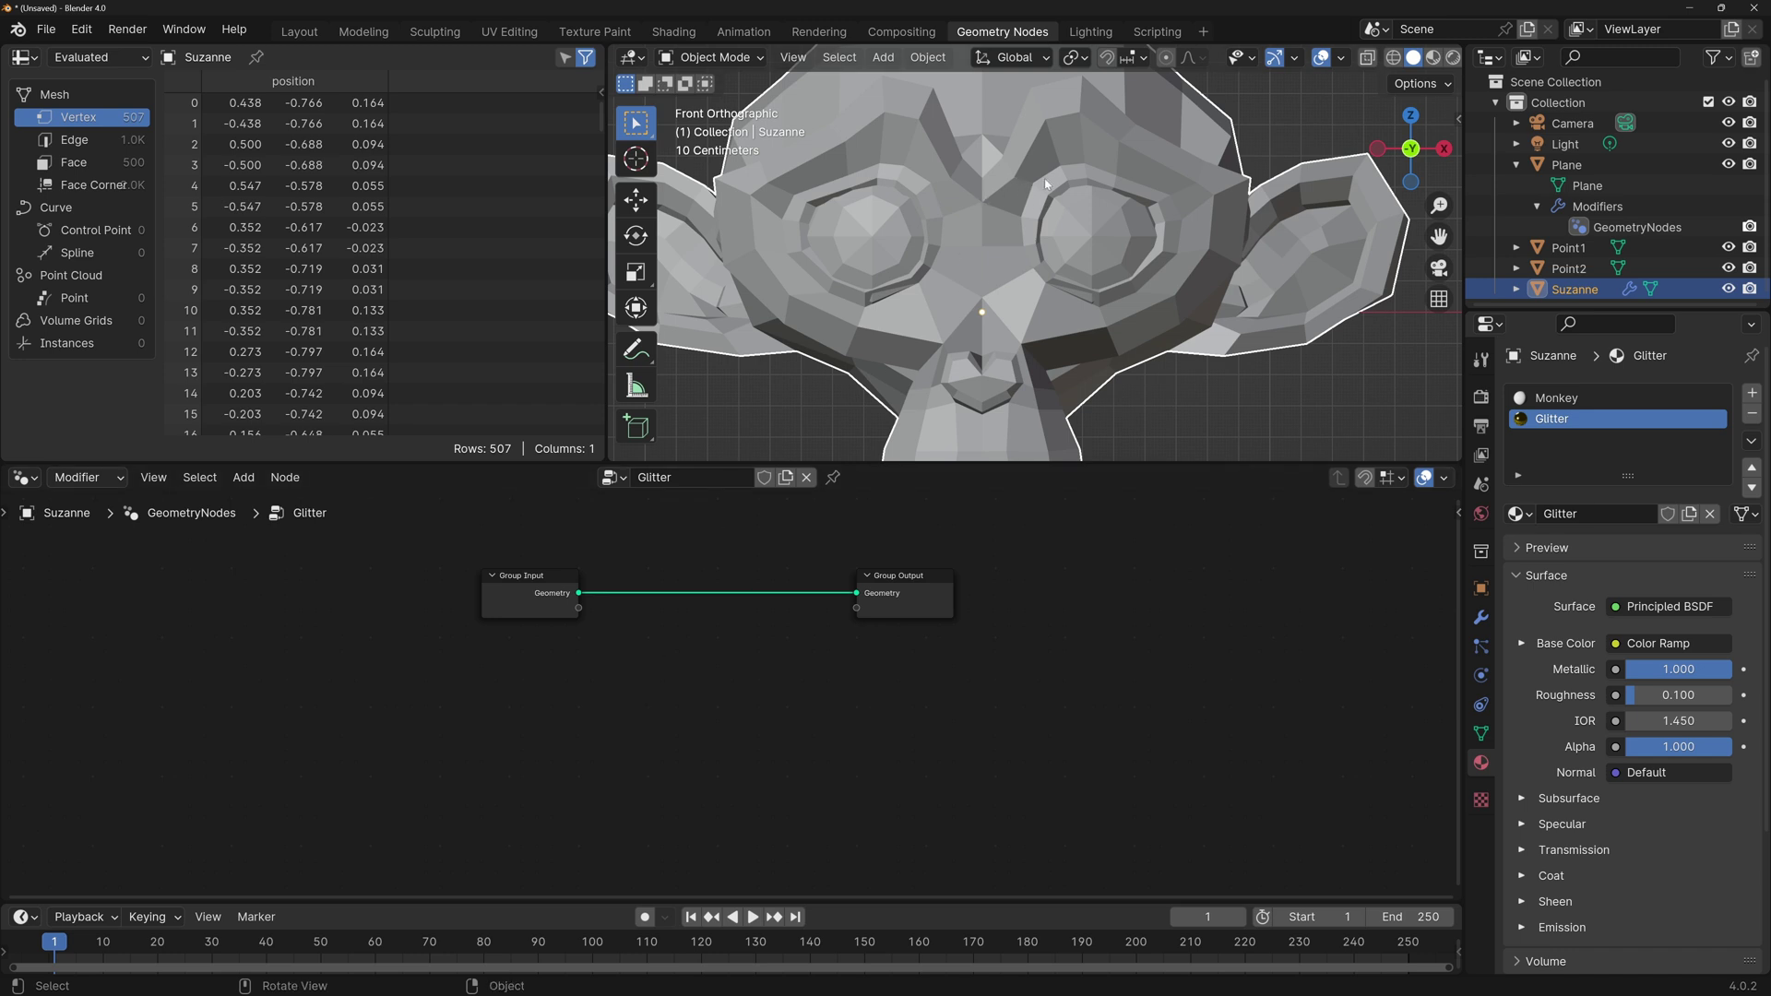
pyautogui.hotkey('shift', 'a')
pyautogui.write('distri')
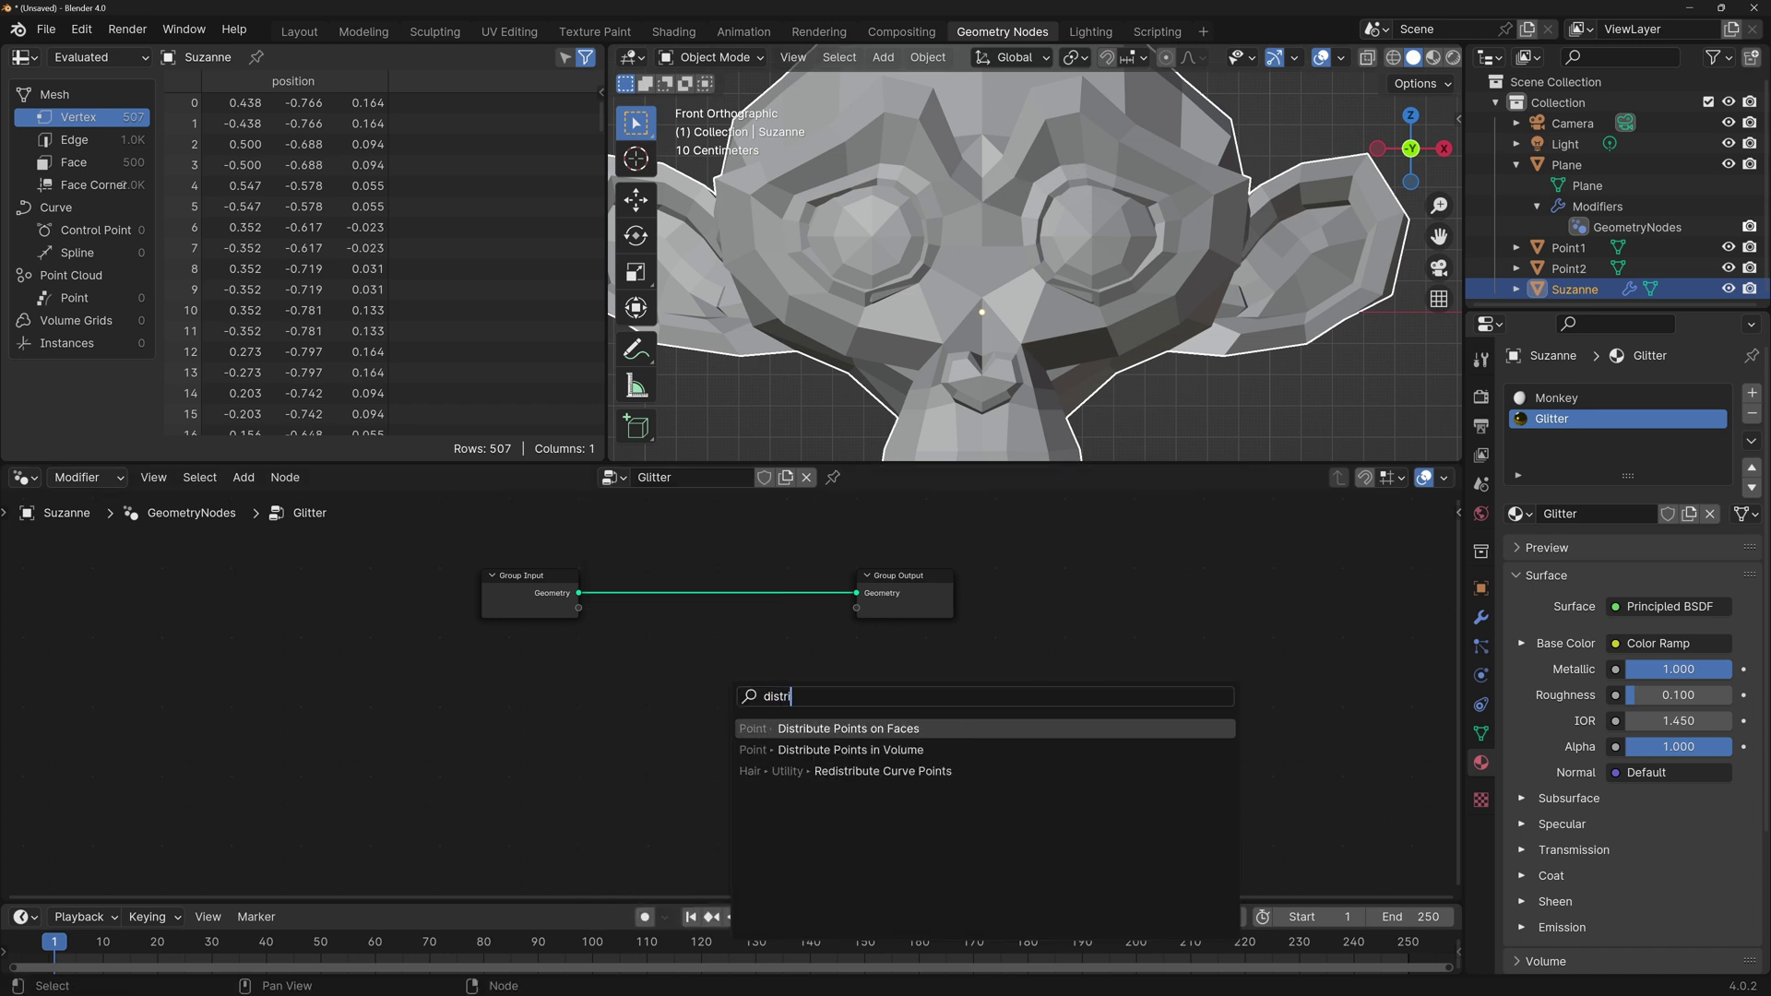
pyautogui.press('Return')
pyautogui.click(644, 586)
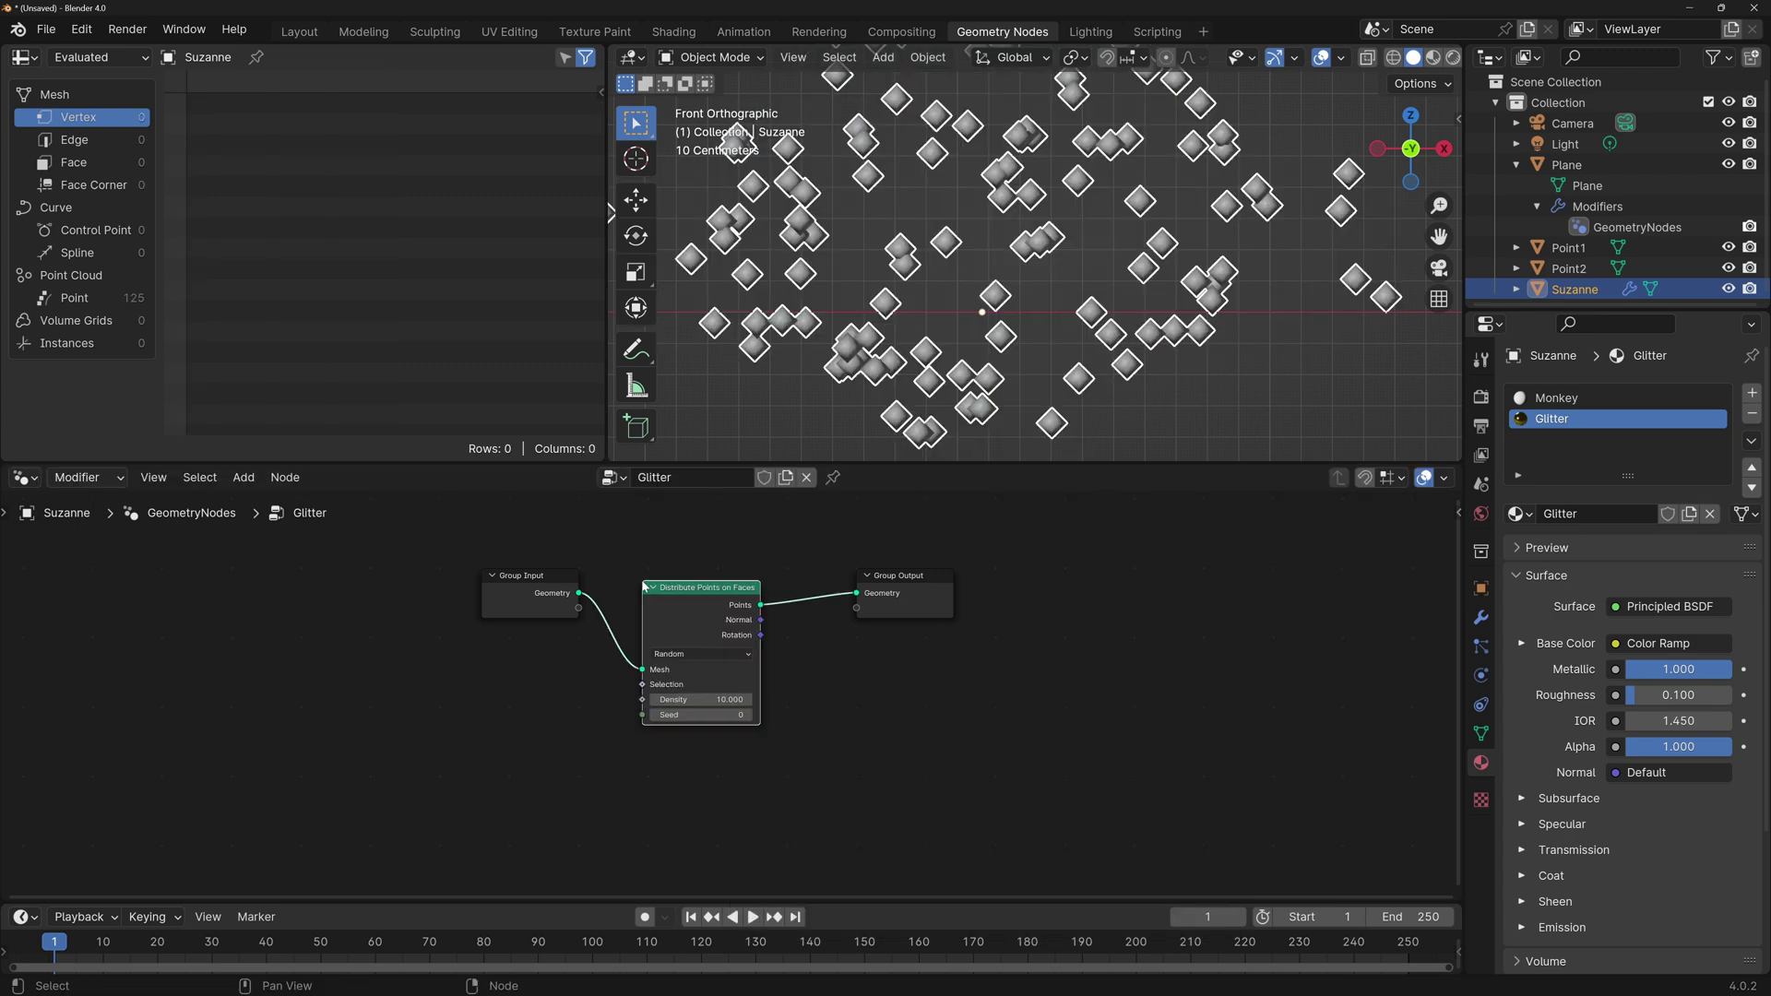
pyautogui.moveTo(978, 276); pyautogui.dragTo(1107, 312, button='middle')
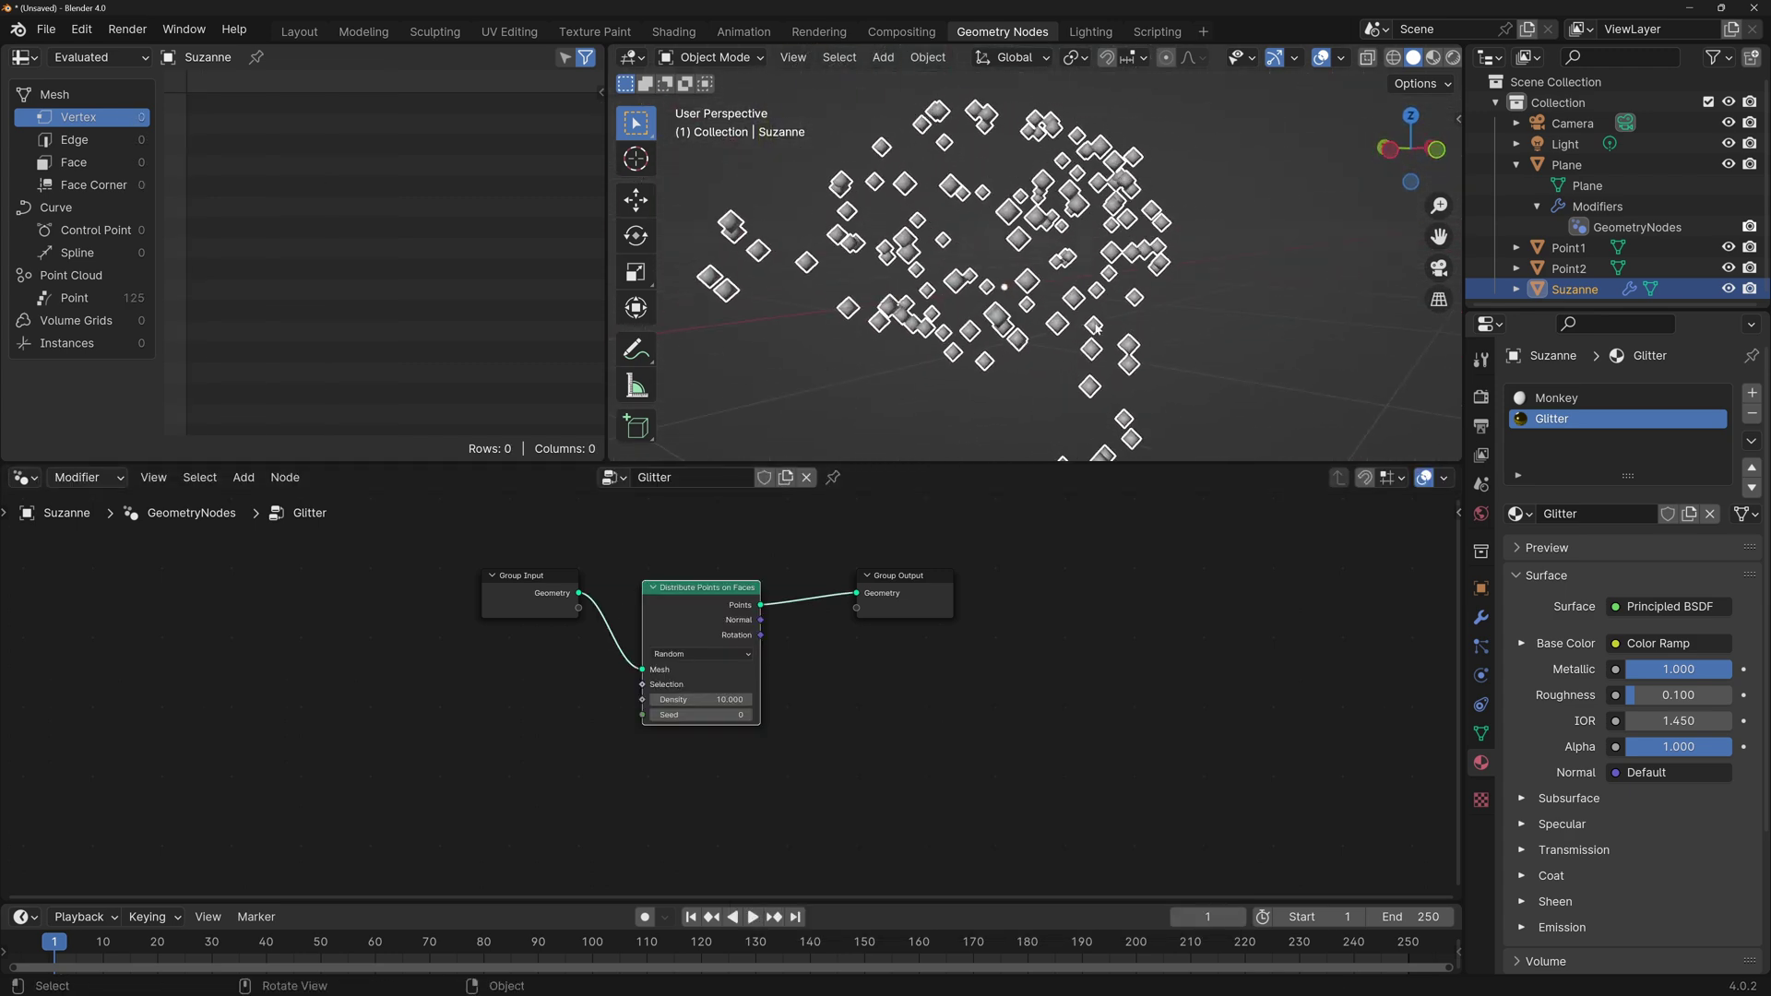
pyautogui.moveTo(541, 584); pyautogui.dragTo(520, 572)
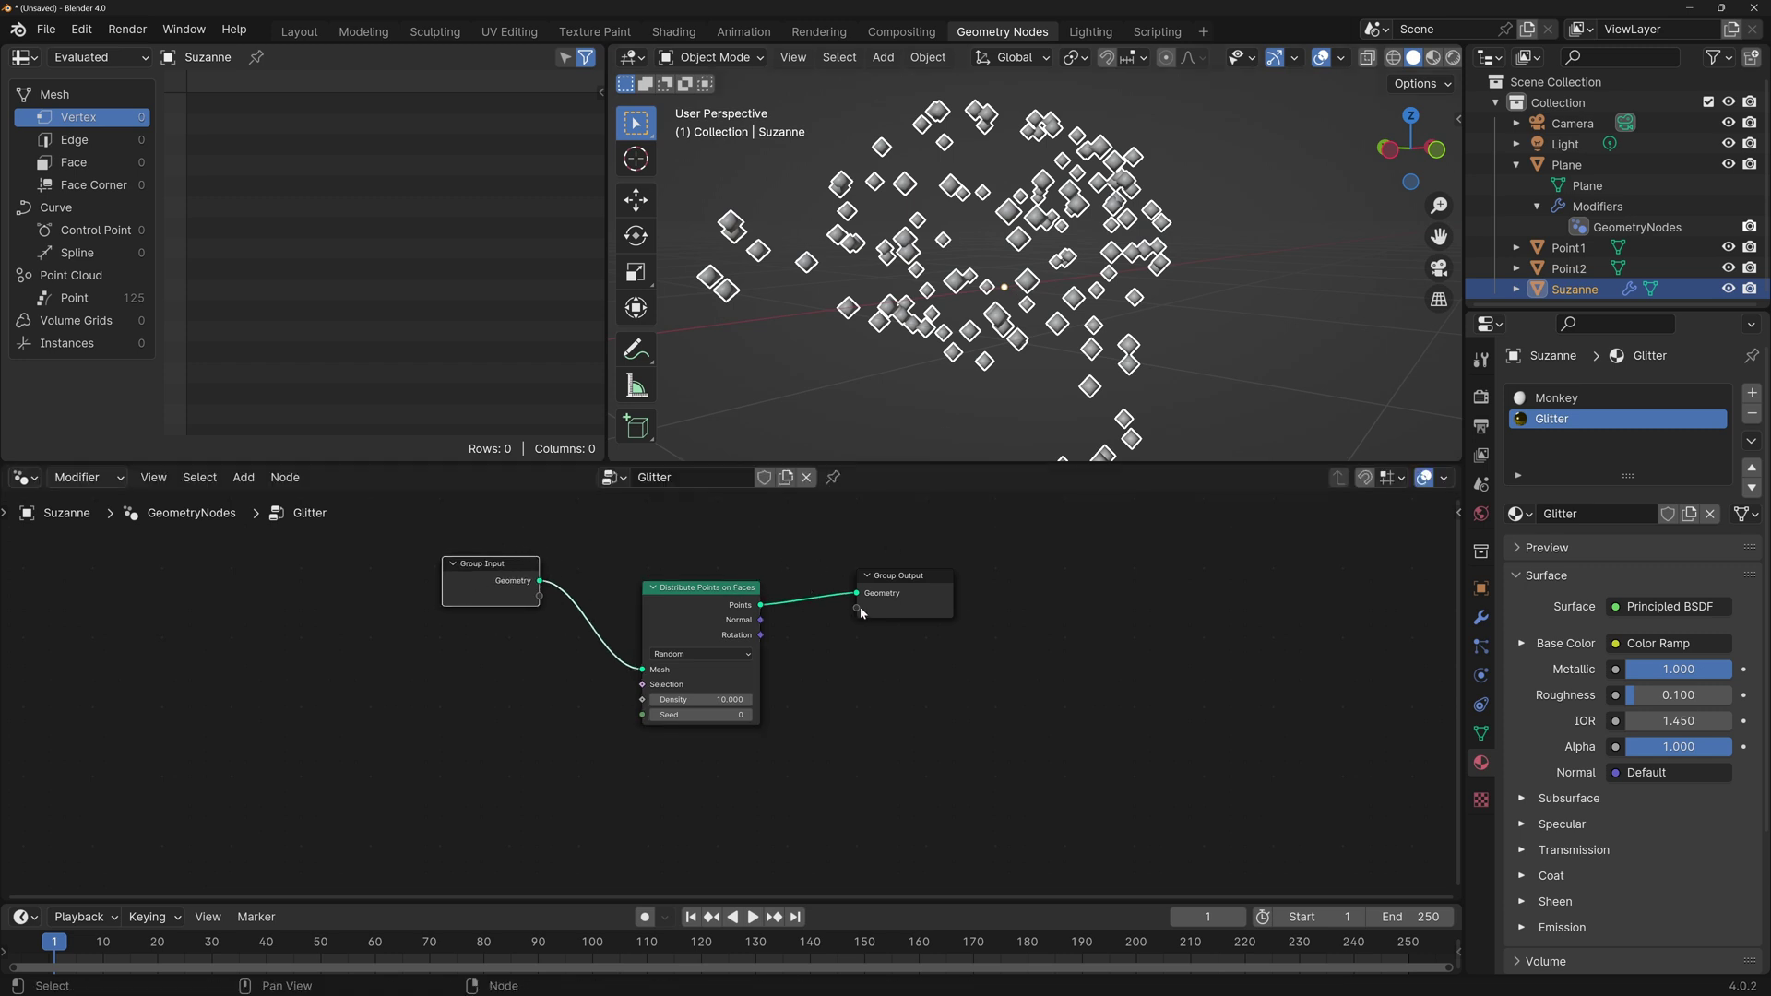
# Add a Join Geometry node merging Suzanne's original mesh with the scattered points.
pyautogui.moveTo(762, 600); pyautogui.dragTo(748, 634)
pyautogui.hotkey('shift', 'a')
pyautogui.write('join')
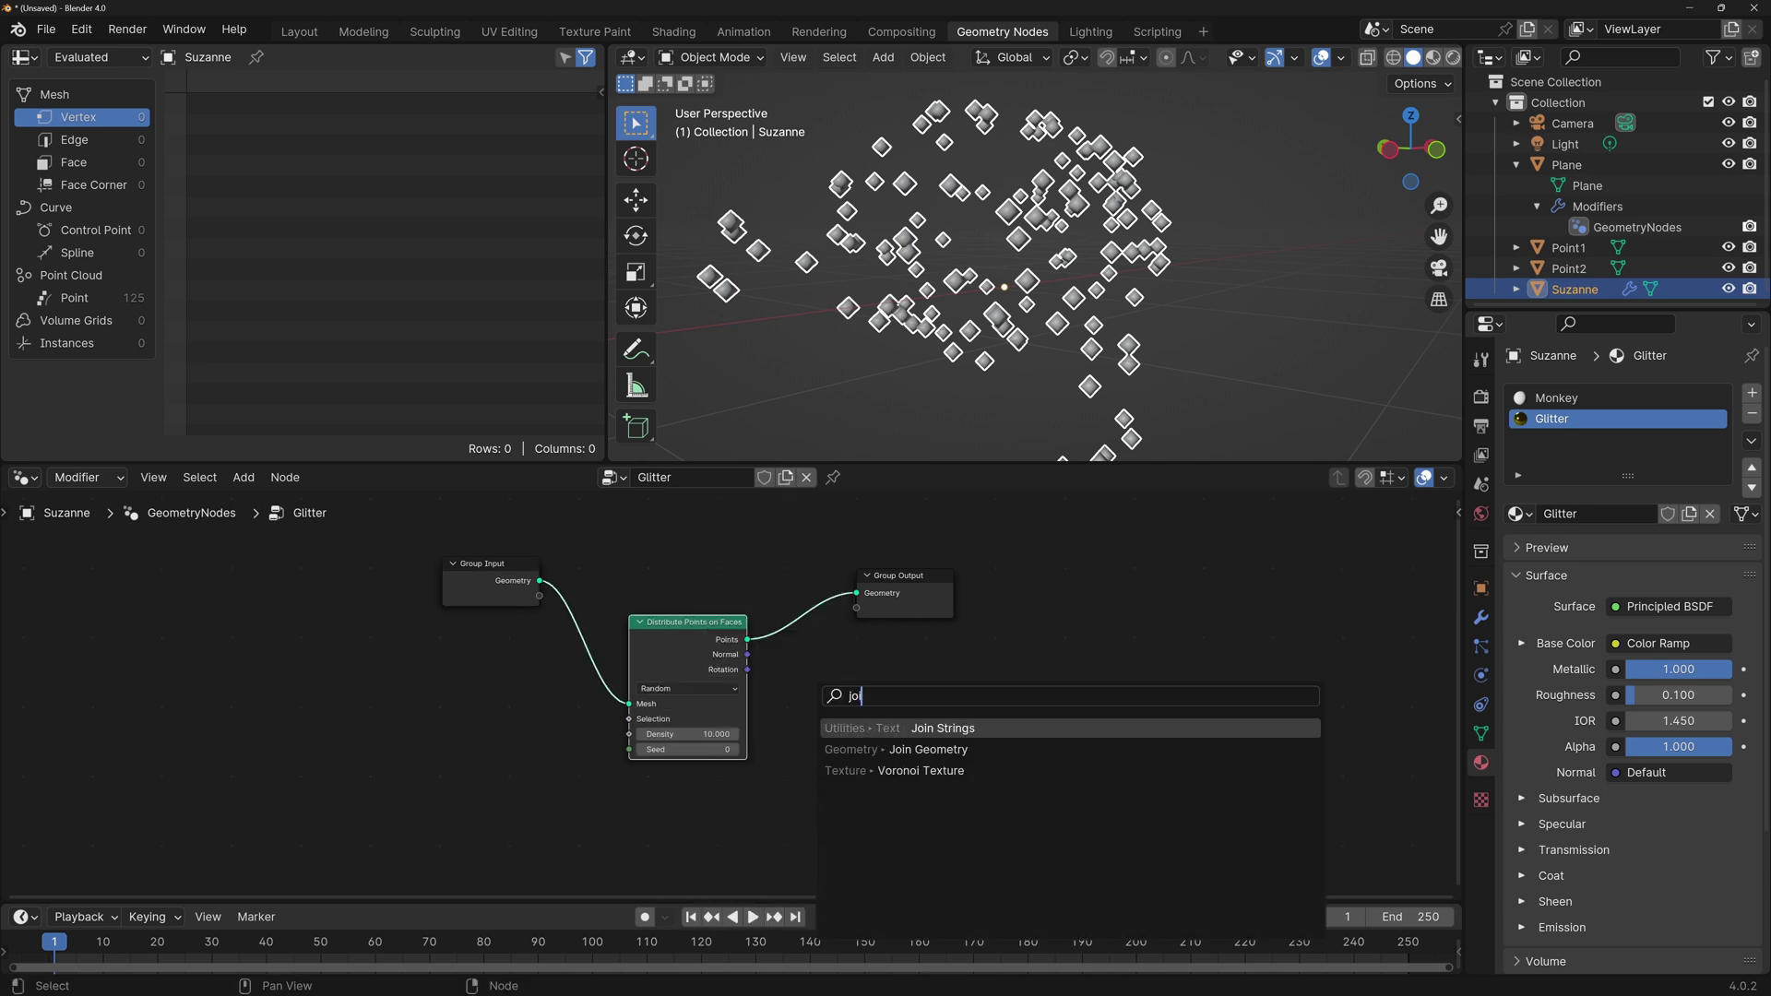
pyautogui.click(1033, 751)
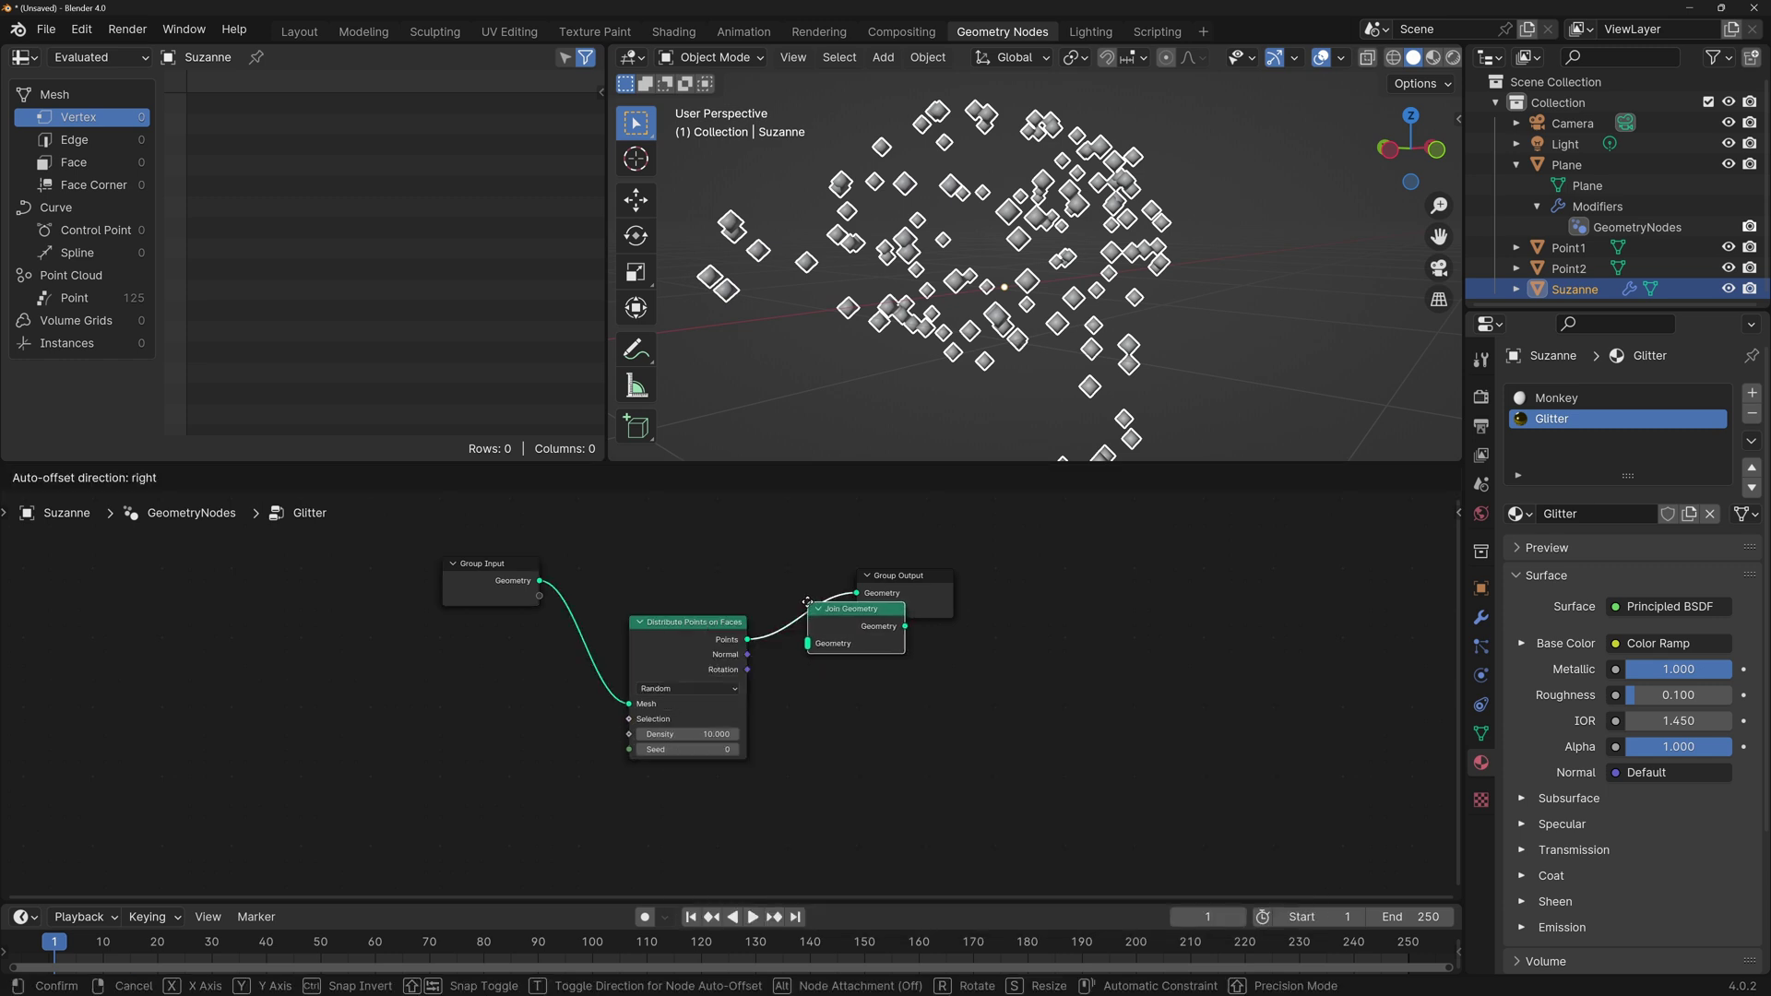
pyautogui.click(810, 606)
pyautogui.moveTo(726, 623); pyautogui.dragTo(715, 645)
pyautogui.moveTo(538, 582); pyautogui.dragTo(855, 567)
# Tidy the Join Geometry, Distribute Points and Group Output node layout.
pyautogui.moveTo(489, 565); pyautogui.dragTo(486, 548)
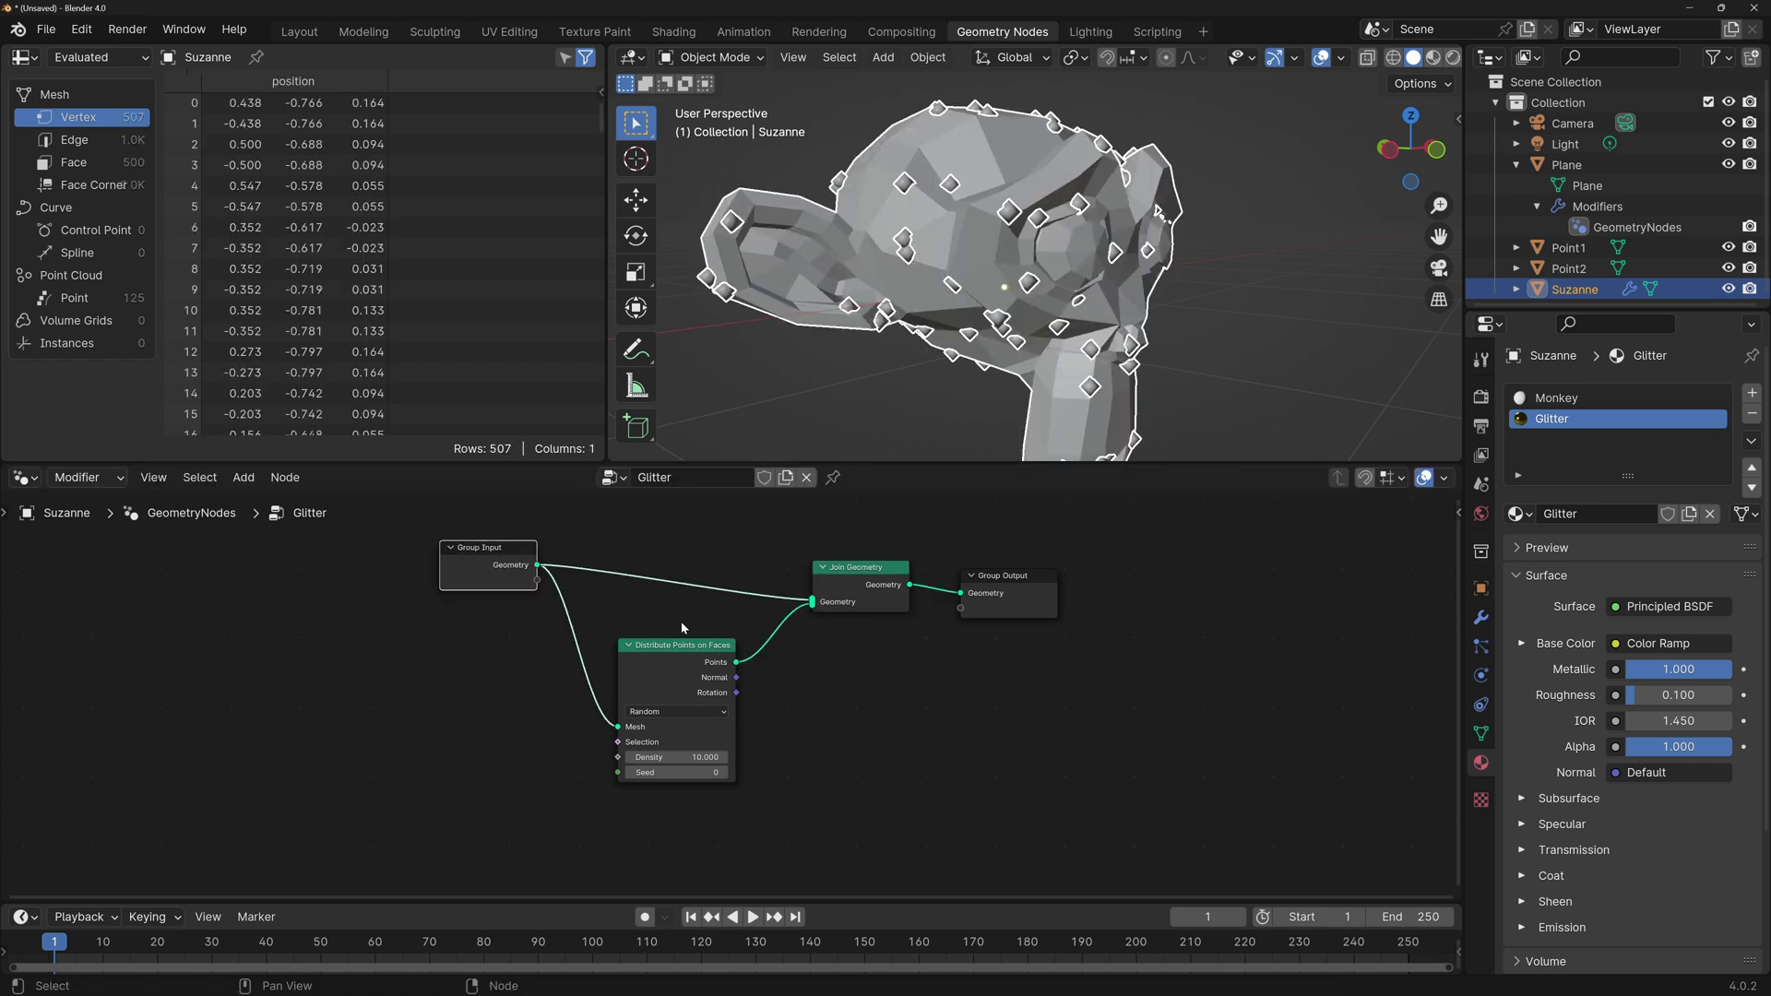
pyautogui.moveTo(701, 647); pyautogui.dragTo(682, 650)
pyautogui.moveTo(862, 569); pyautogui.dragTo(841, 549)
pyautogui.moveTo(1025, 570); pyautogui.dragTo(1008, 548)
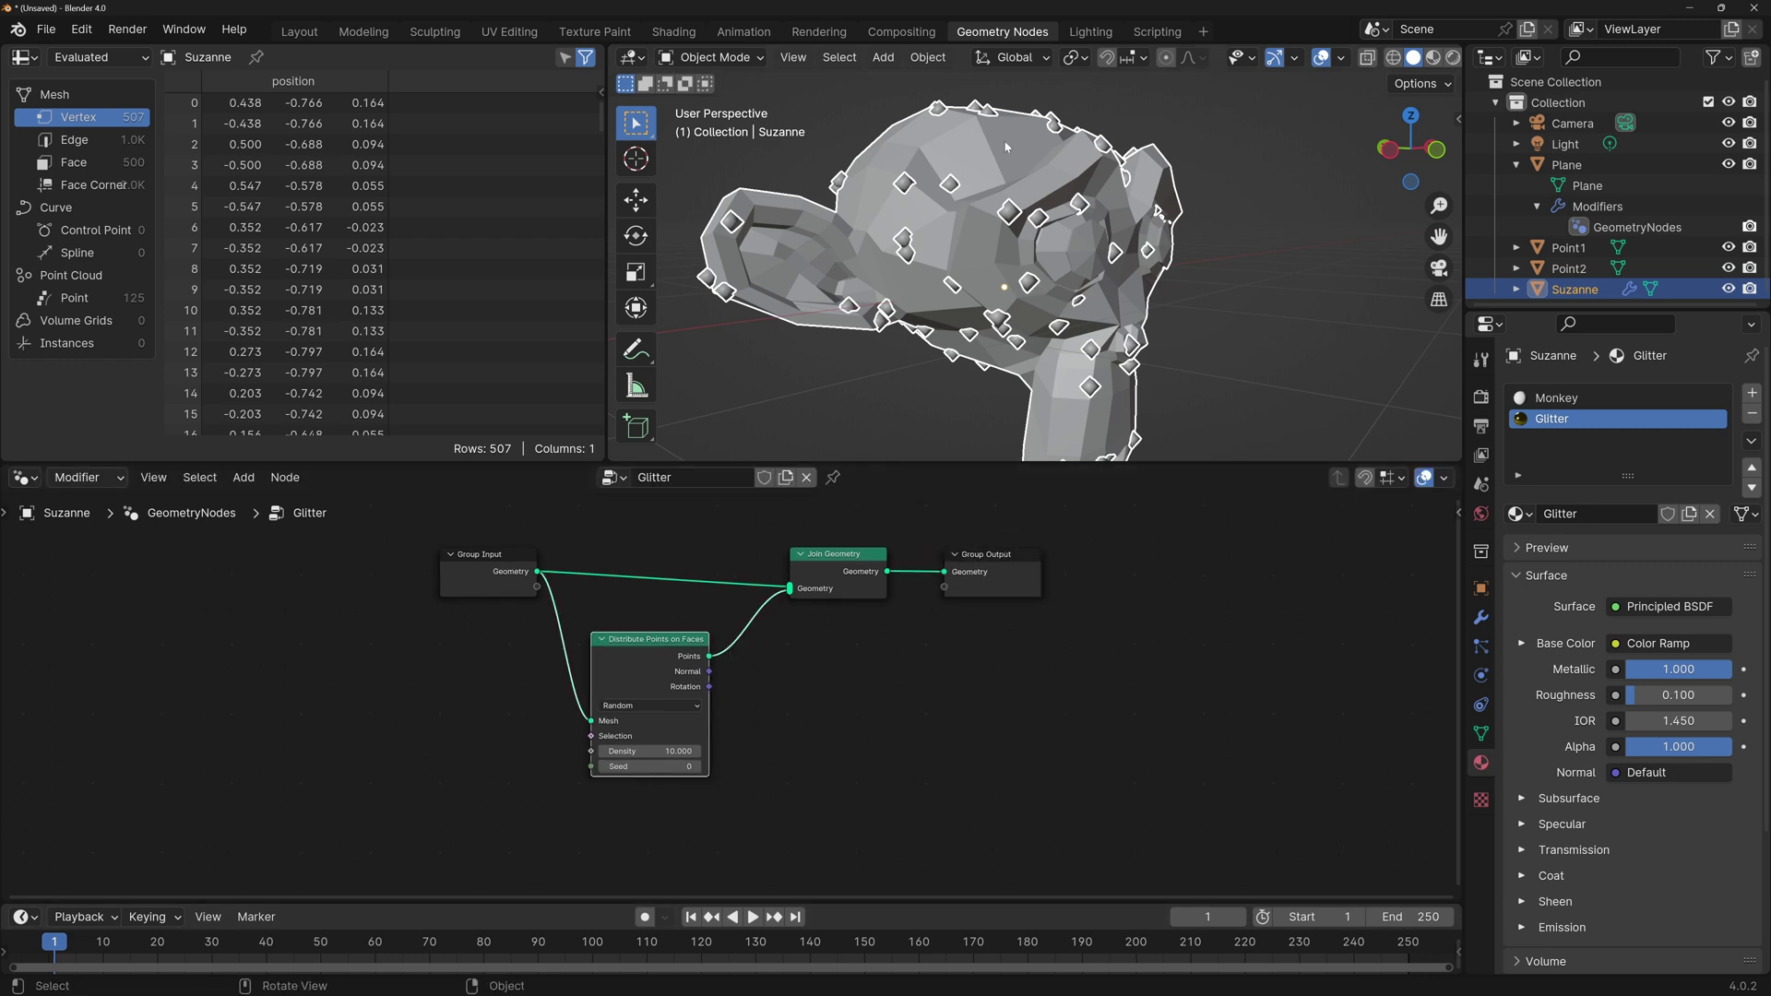
pyautogui.moveTo(548, 835); pyautogui.dragTo(585, 790, button='middle')
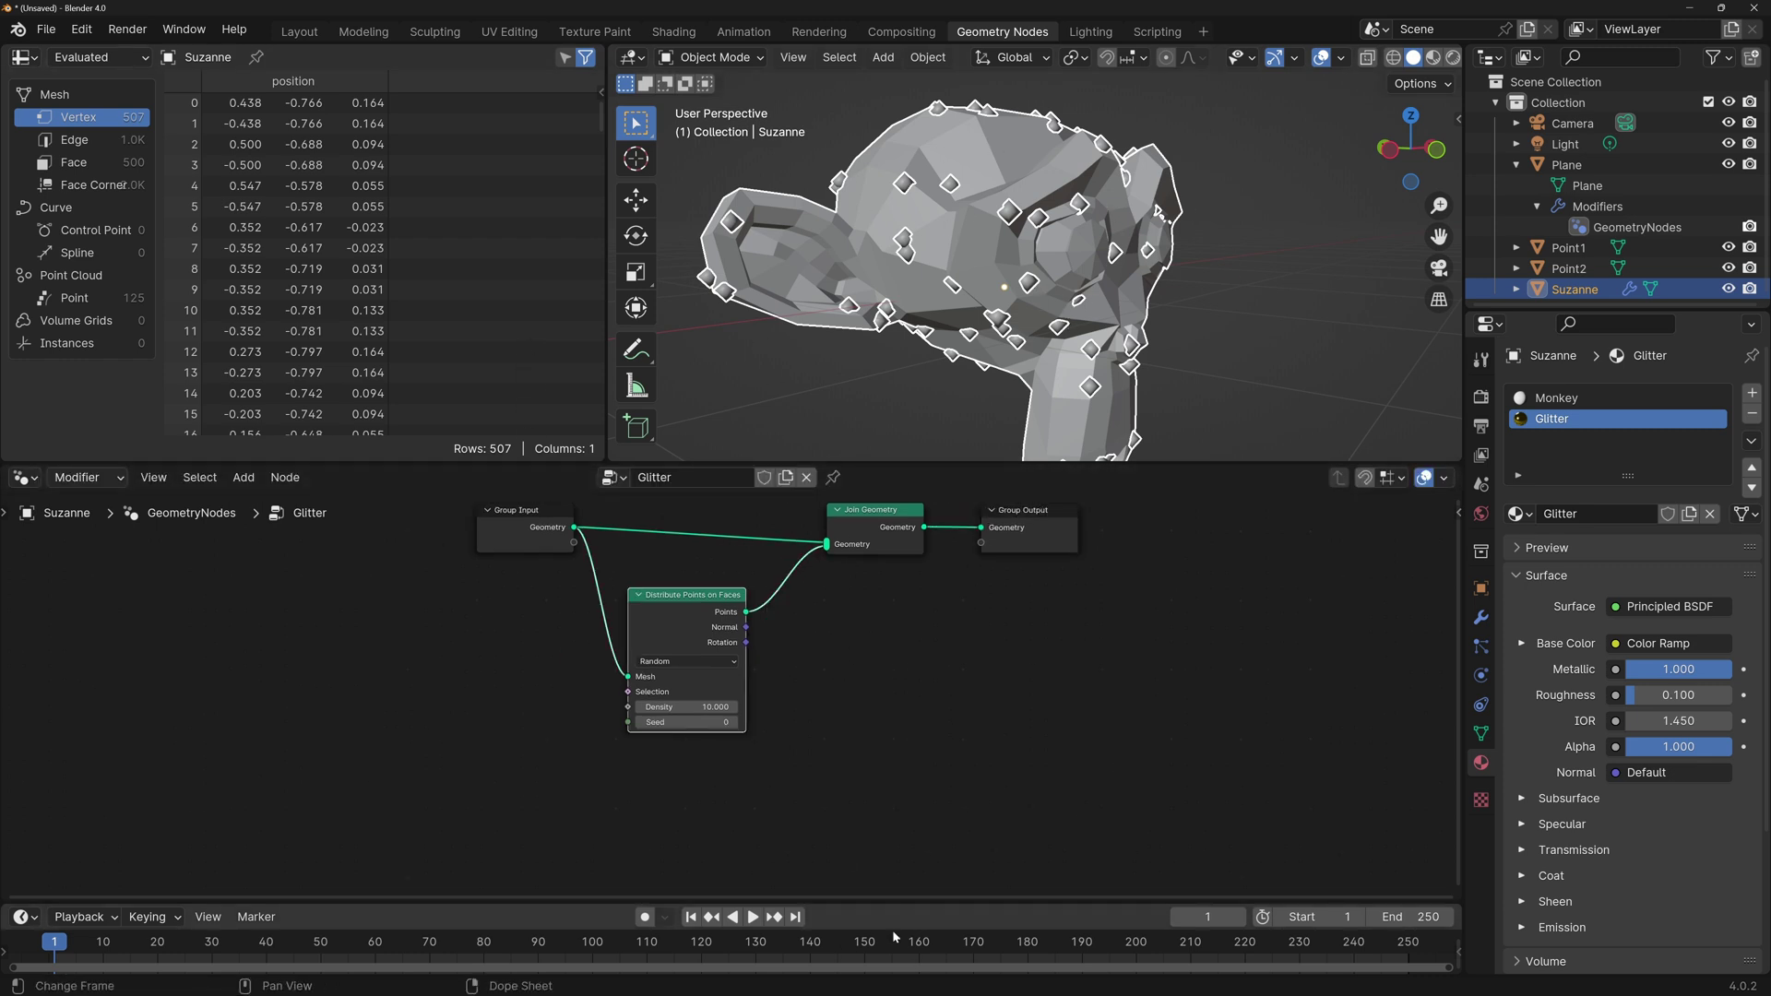
# Add a Cube node below Distribute Points with Size X/Y/Z of 0.5 cm.
pyautogui.hotkey('shift', 'a')
pyautogui.write('cube')
pyautogui.press('Return')
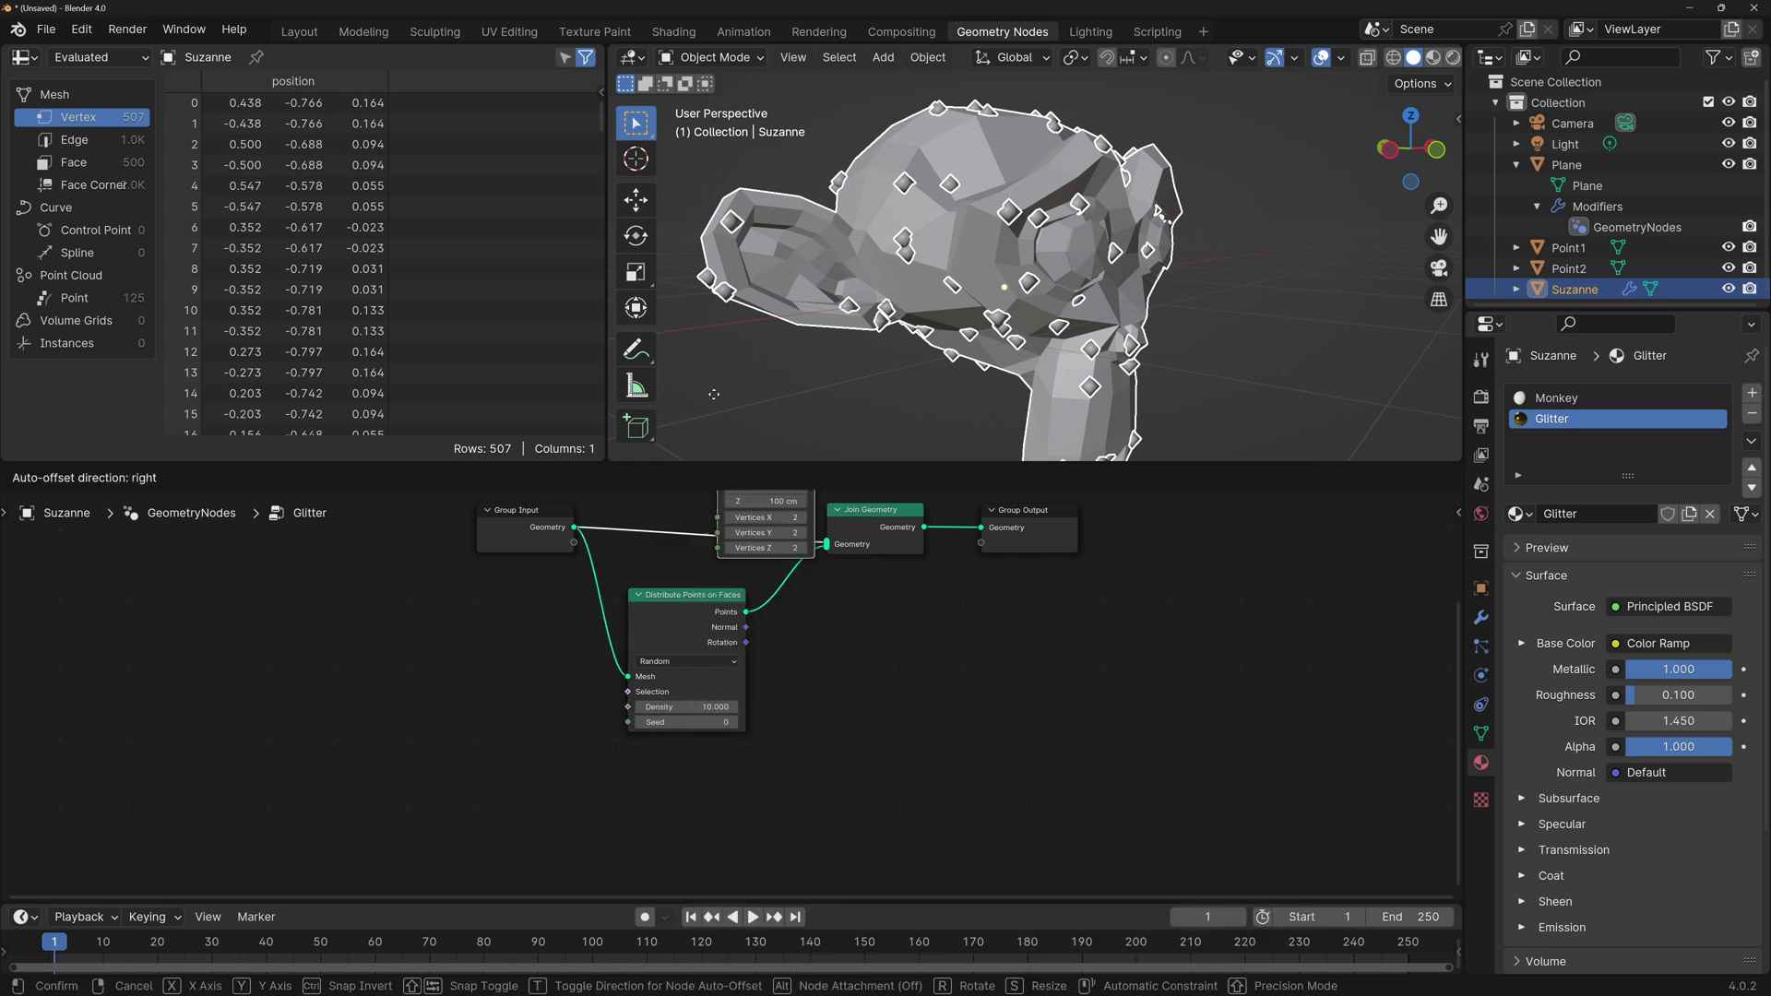
pyautogui.click(422, 777)
pyautogui.moveTo(650, 783); pyautogui.dragTo(662, 607, button='middle')
pyautogui.moveTo(521, 616); pyautogui.dragTo(694, 705)
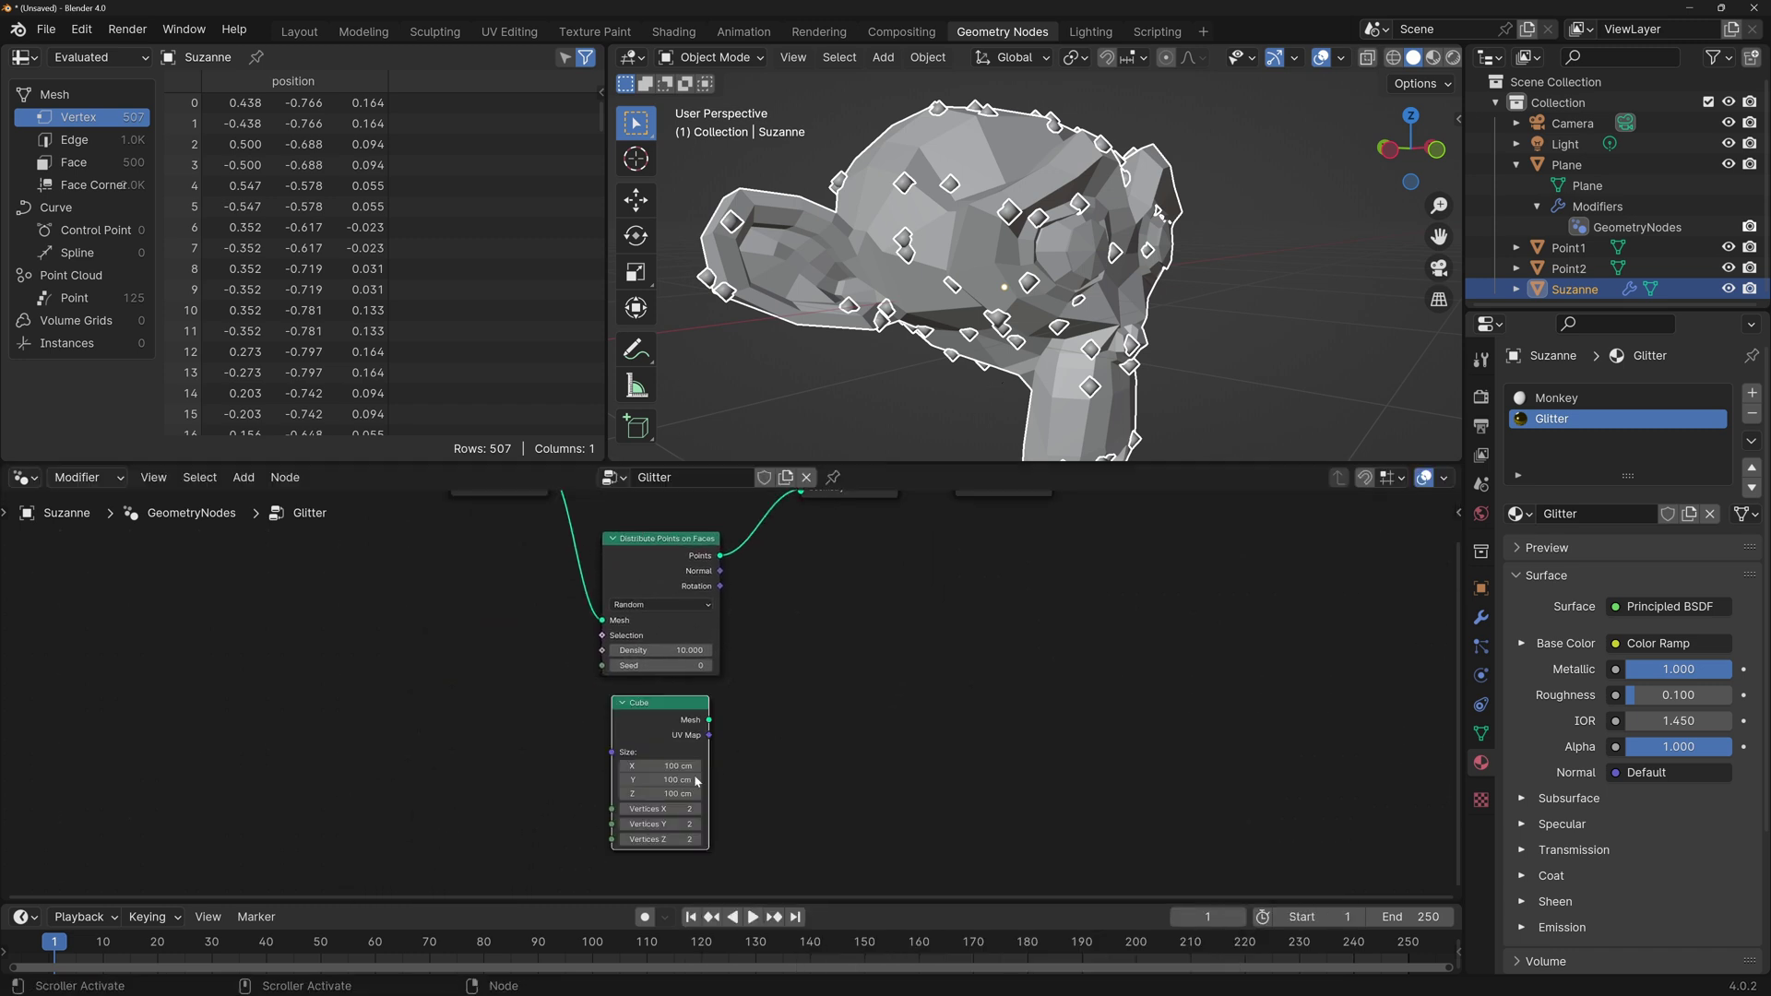
pyautogui.moveTo(659, 767); pyautogui.dragTo(660, 793)
pyautogui.write('.')
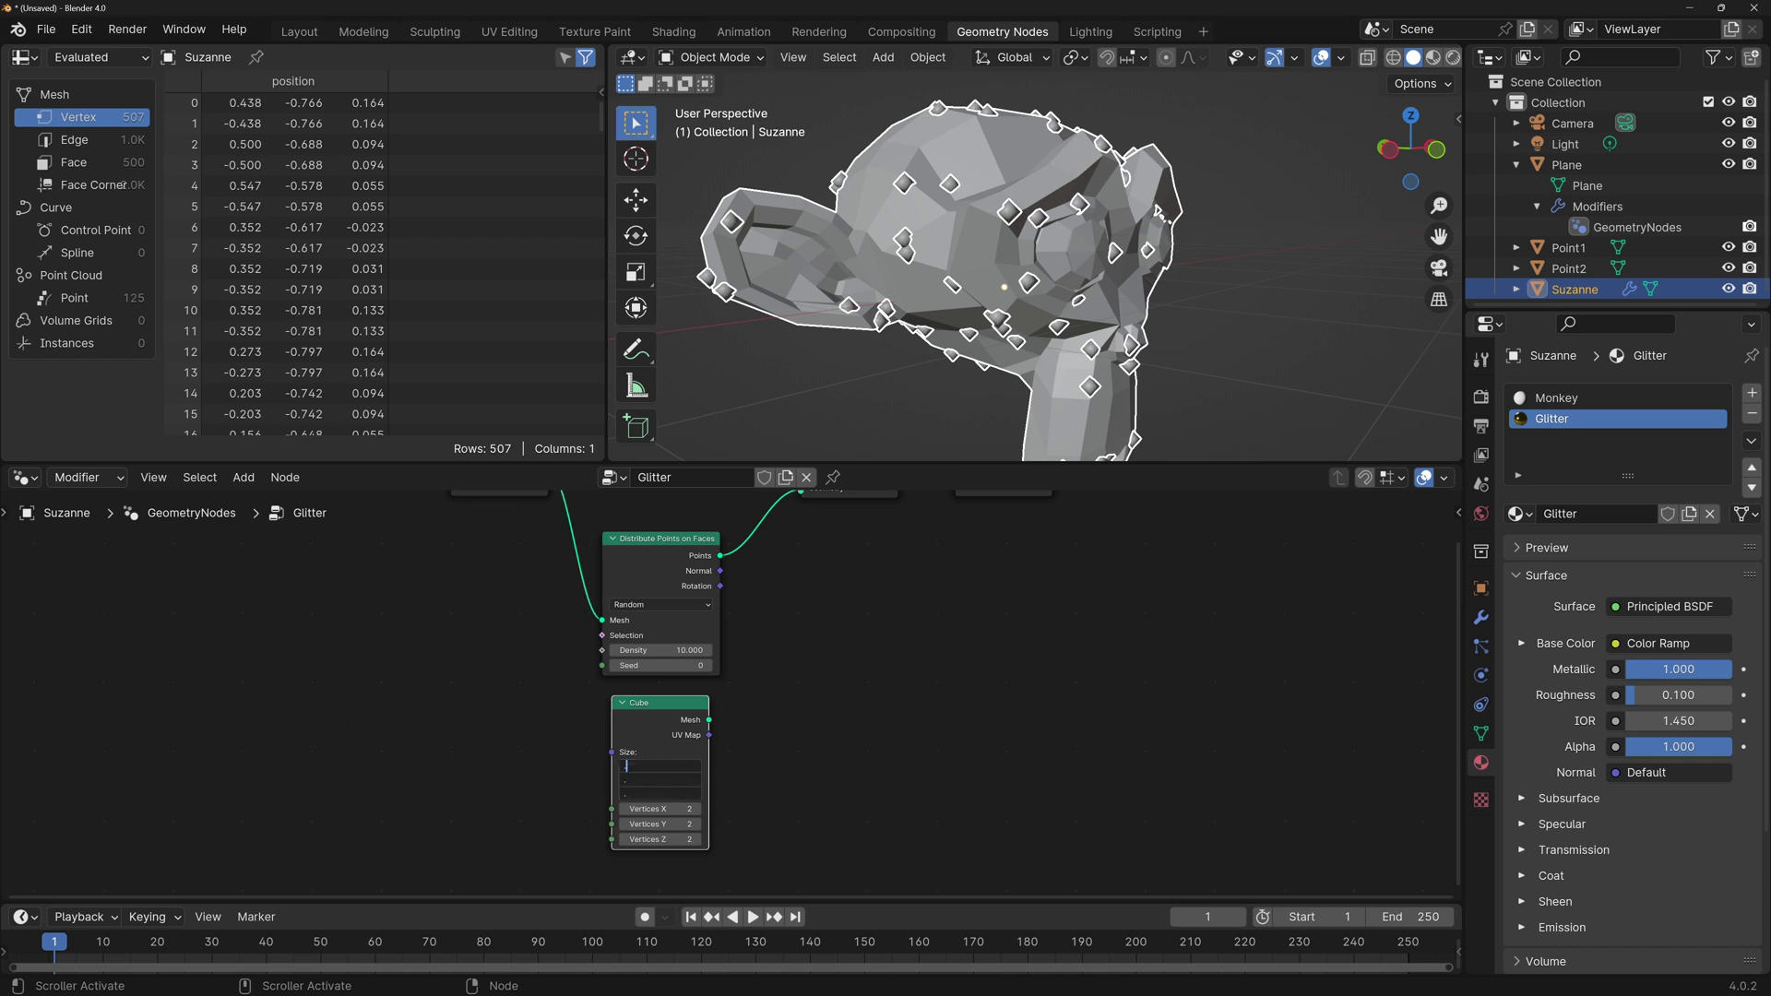
pyautogui.write('.5')
pyautogui.press('Return')
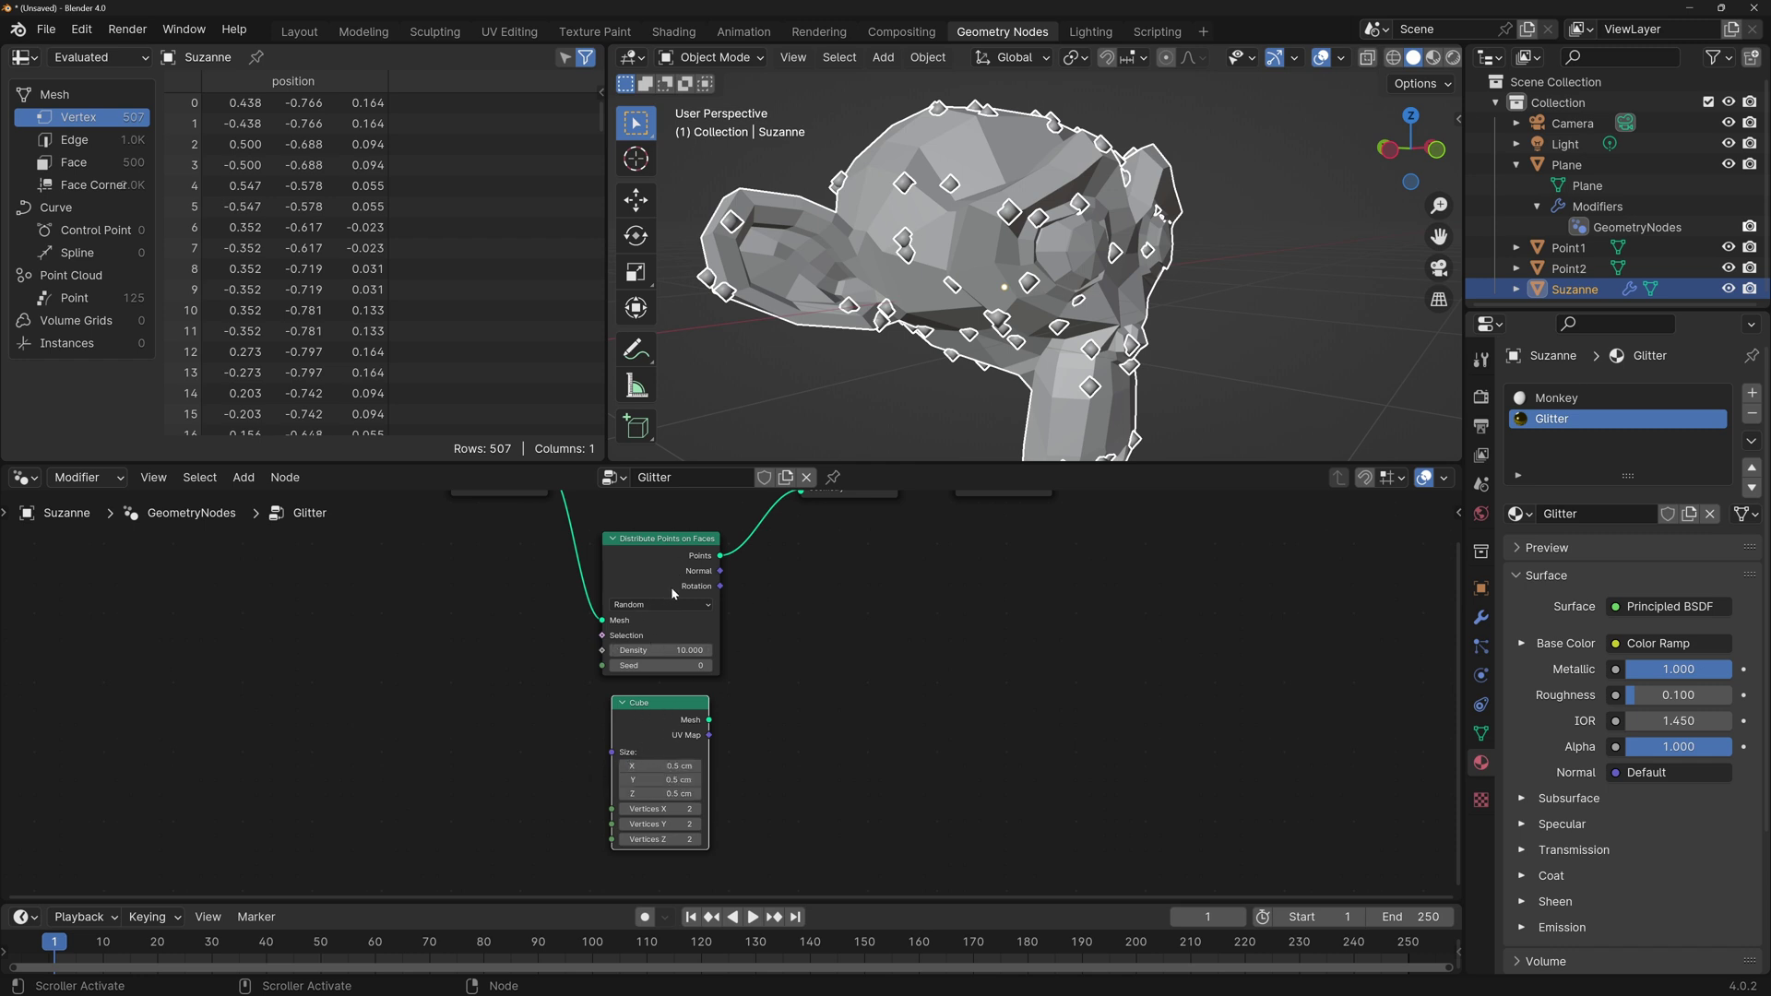
# Add an Instance on Points node to the Glitter tree.
pyautogui.hotkey('shift', 'a')
pyautogui.write('instance on p')
pyautogui.press('Return')
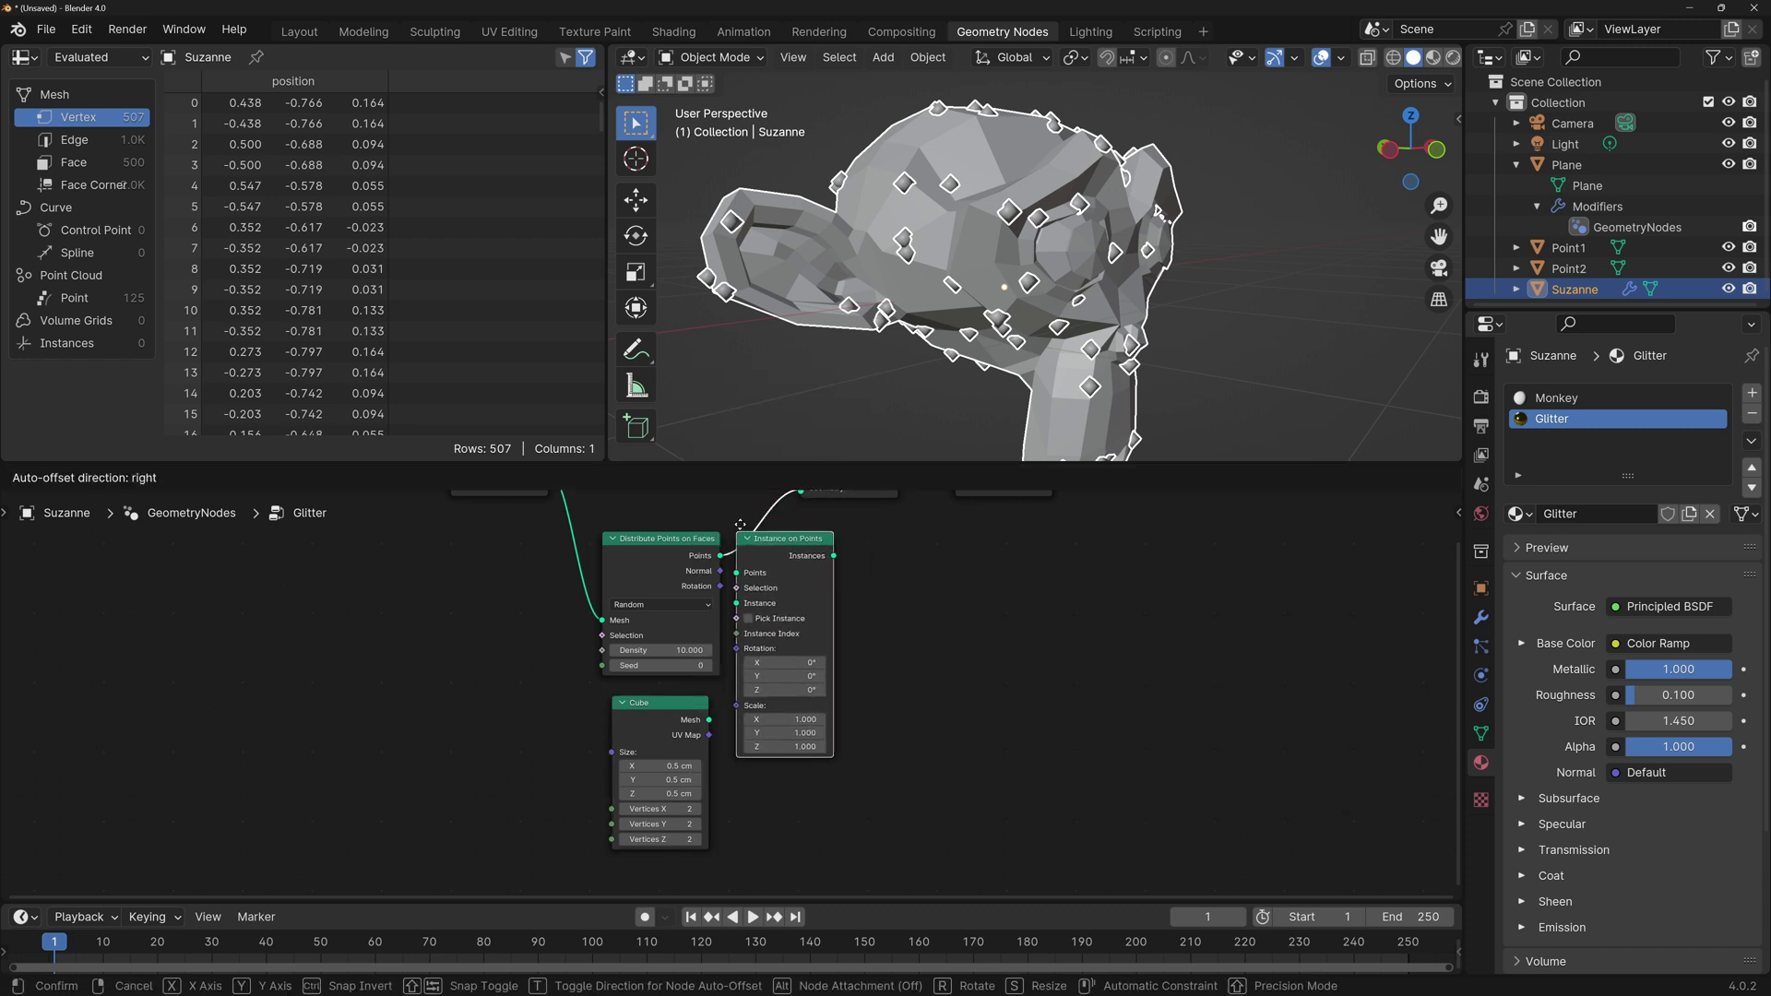
# Insert Instance on Points between Distribute Points and Join Geometry, instancing the 0.5 cm Cube mesh.
pyautogui.click(782, 520)
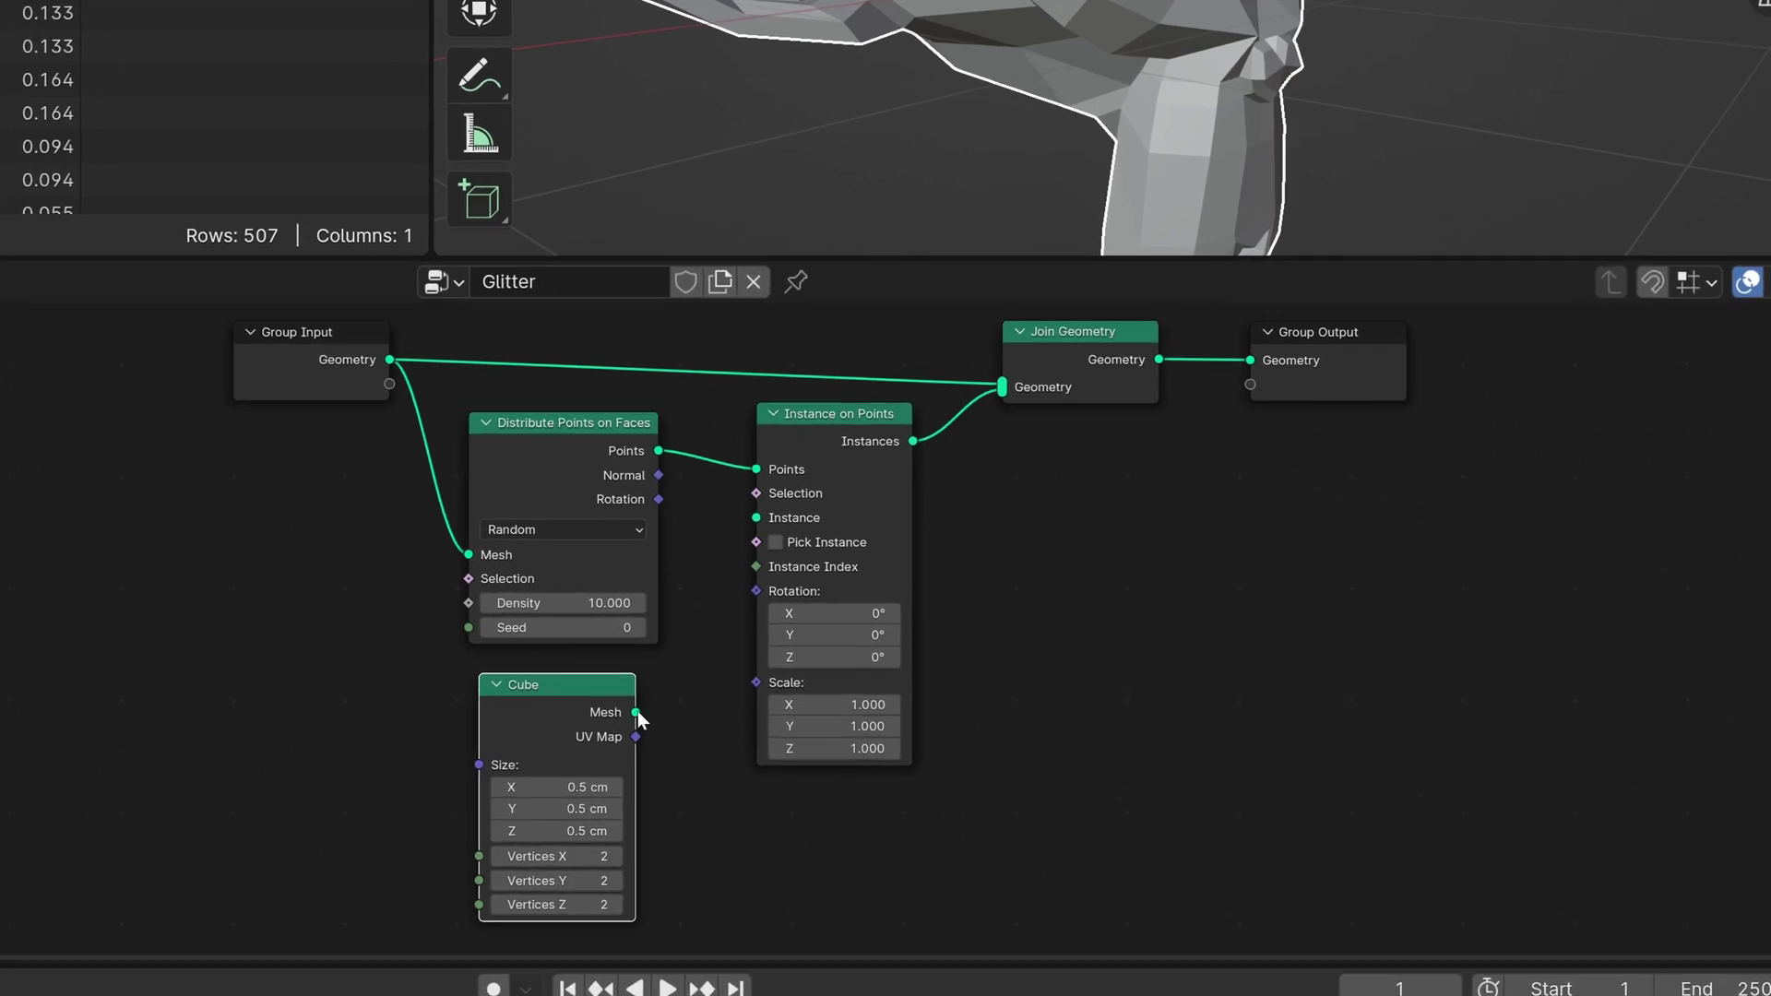
pyautogui.moveTo(636, 712); pyautogui.dragTo(751, 522)
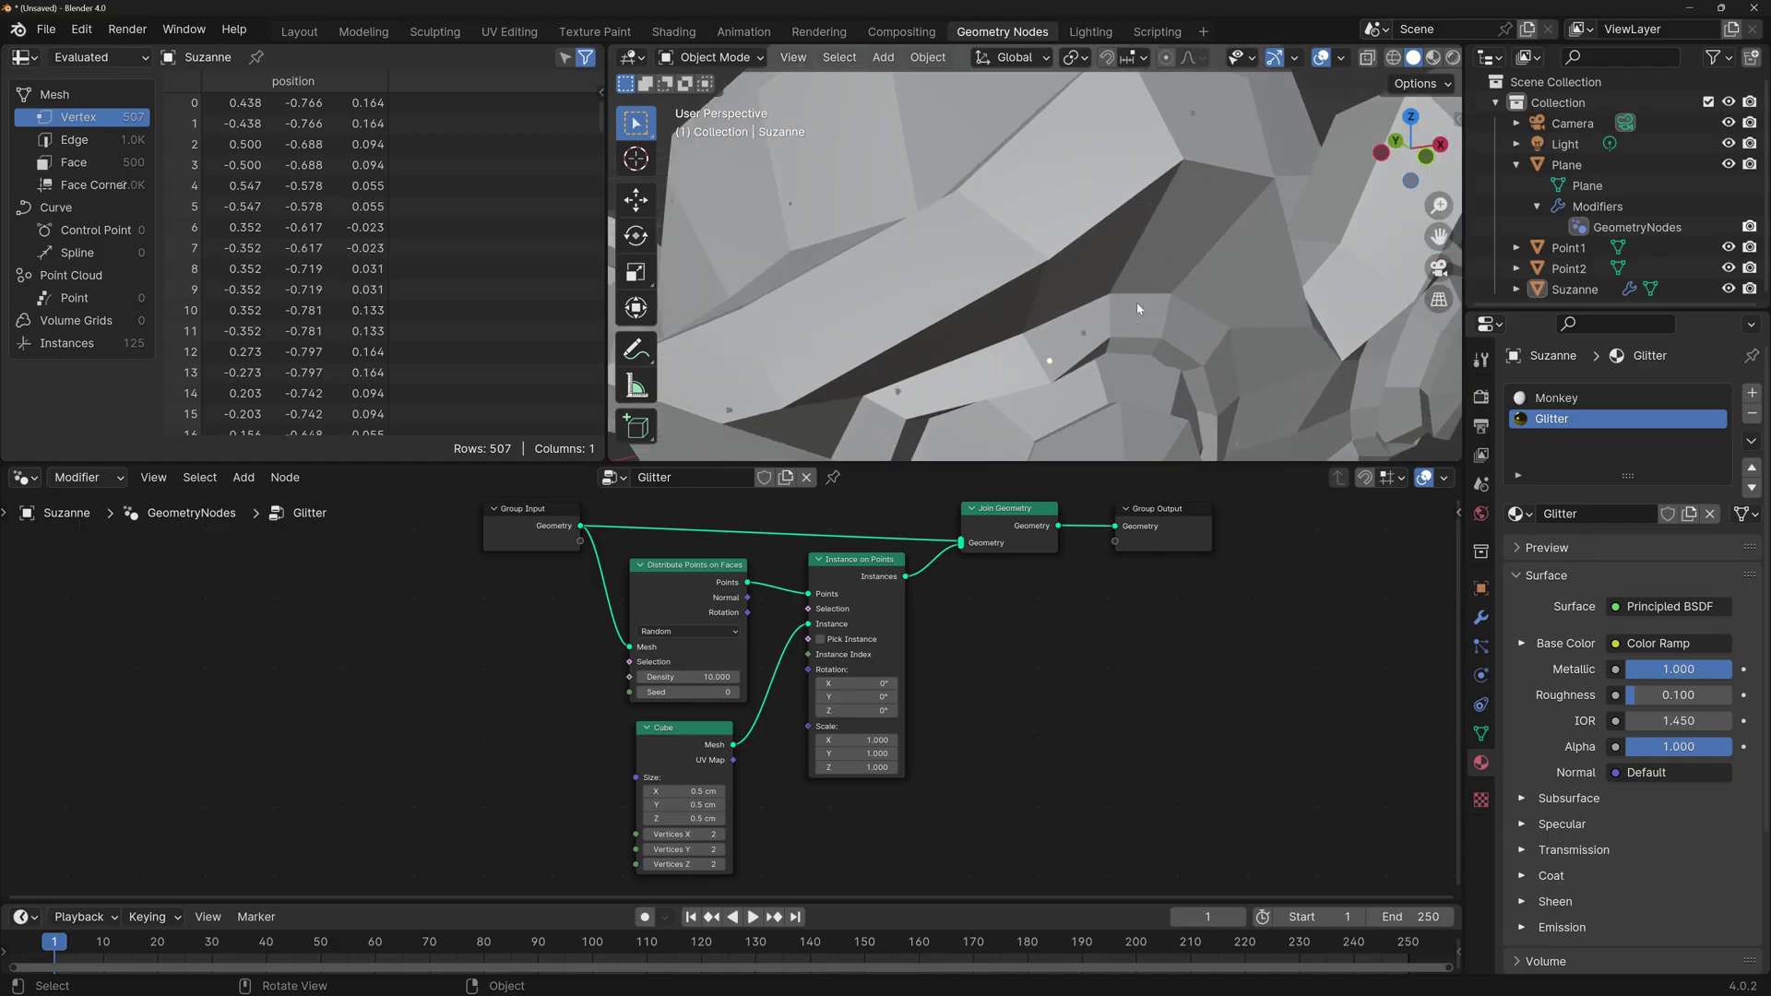
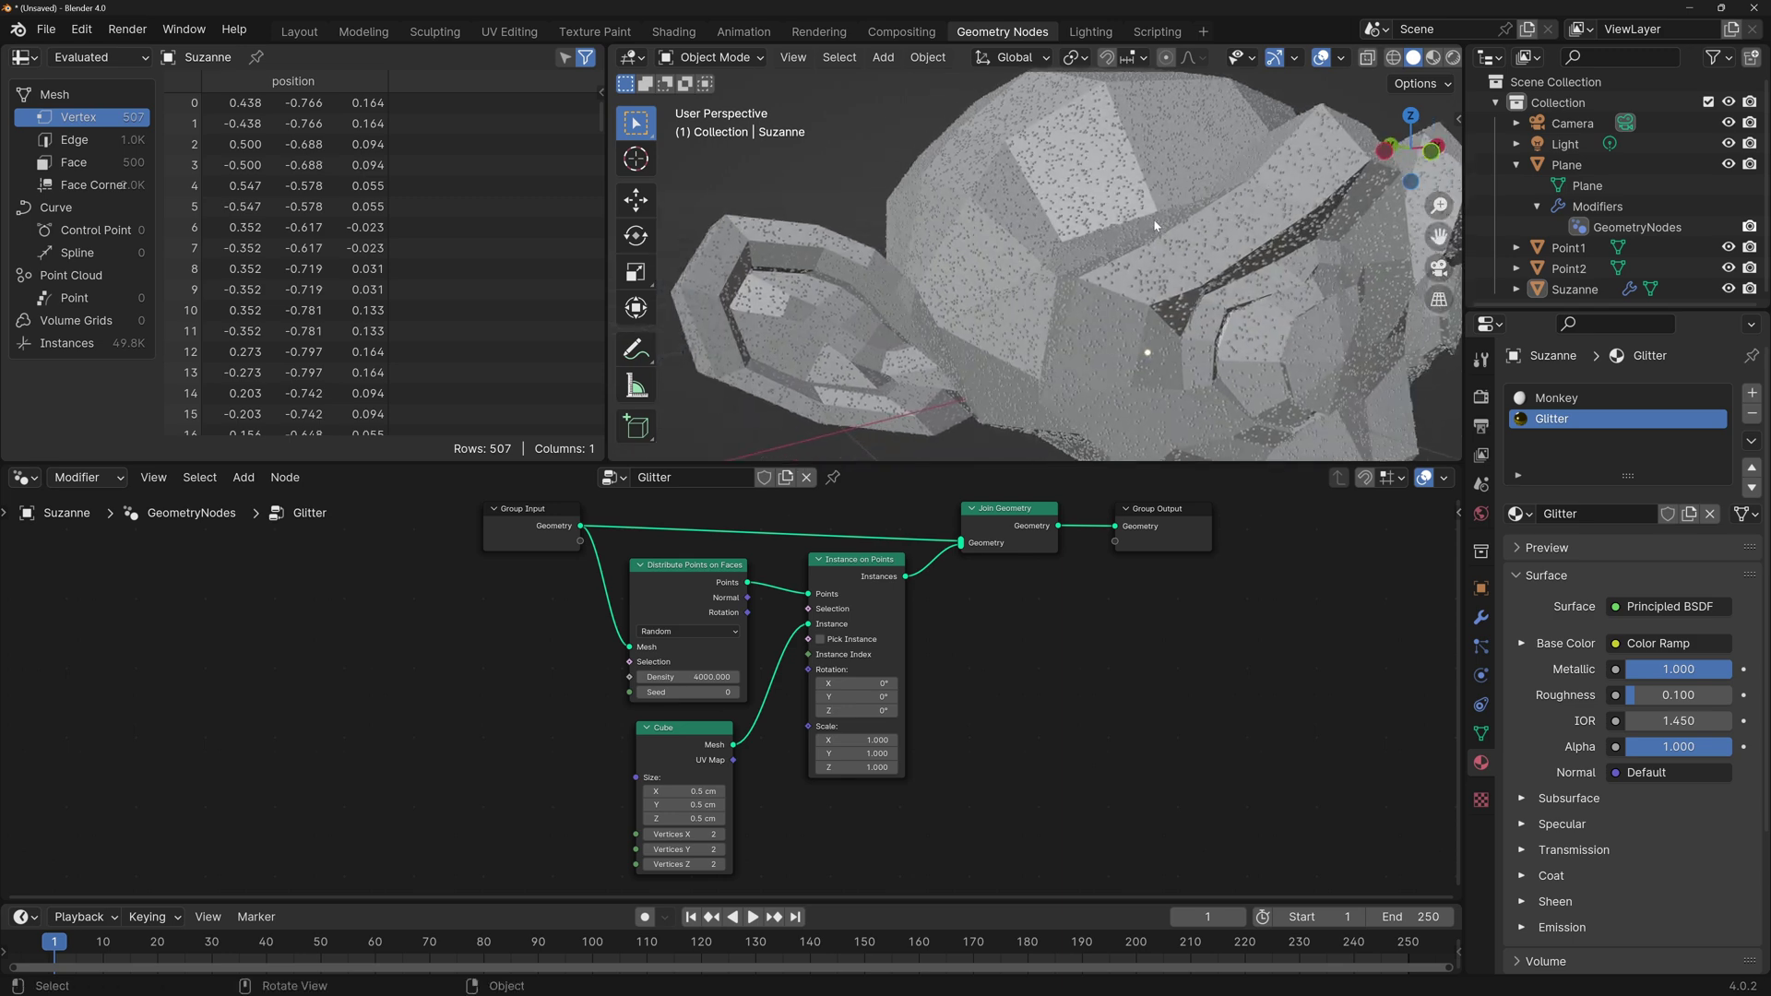
# Bring up the Add Node menu in the Glitter node editor.
pyautogui.scroll(5, 1143, 258)
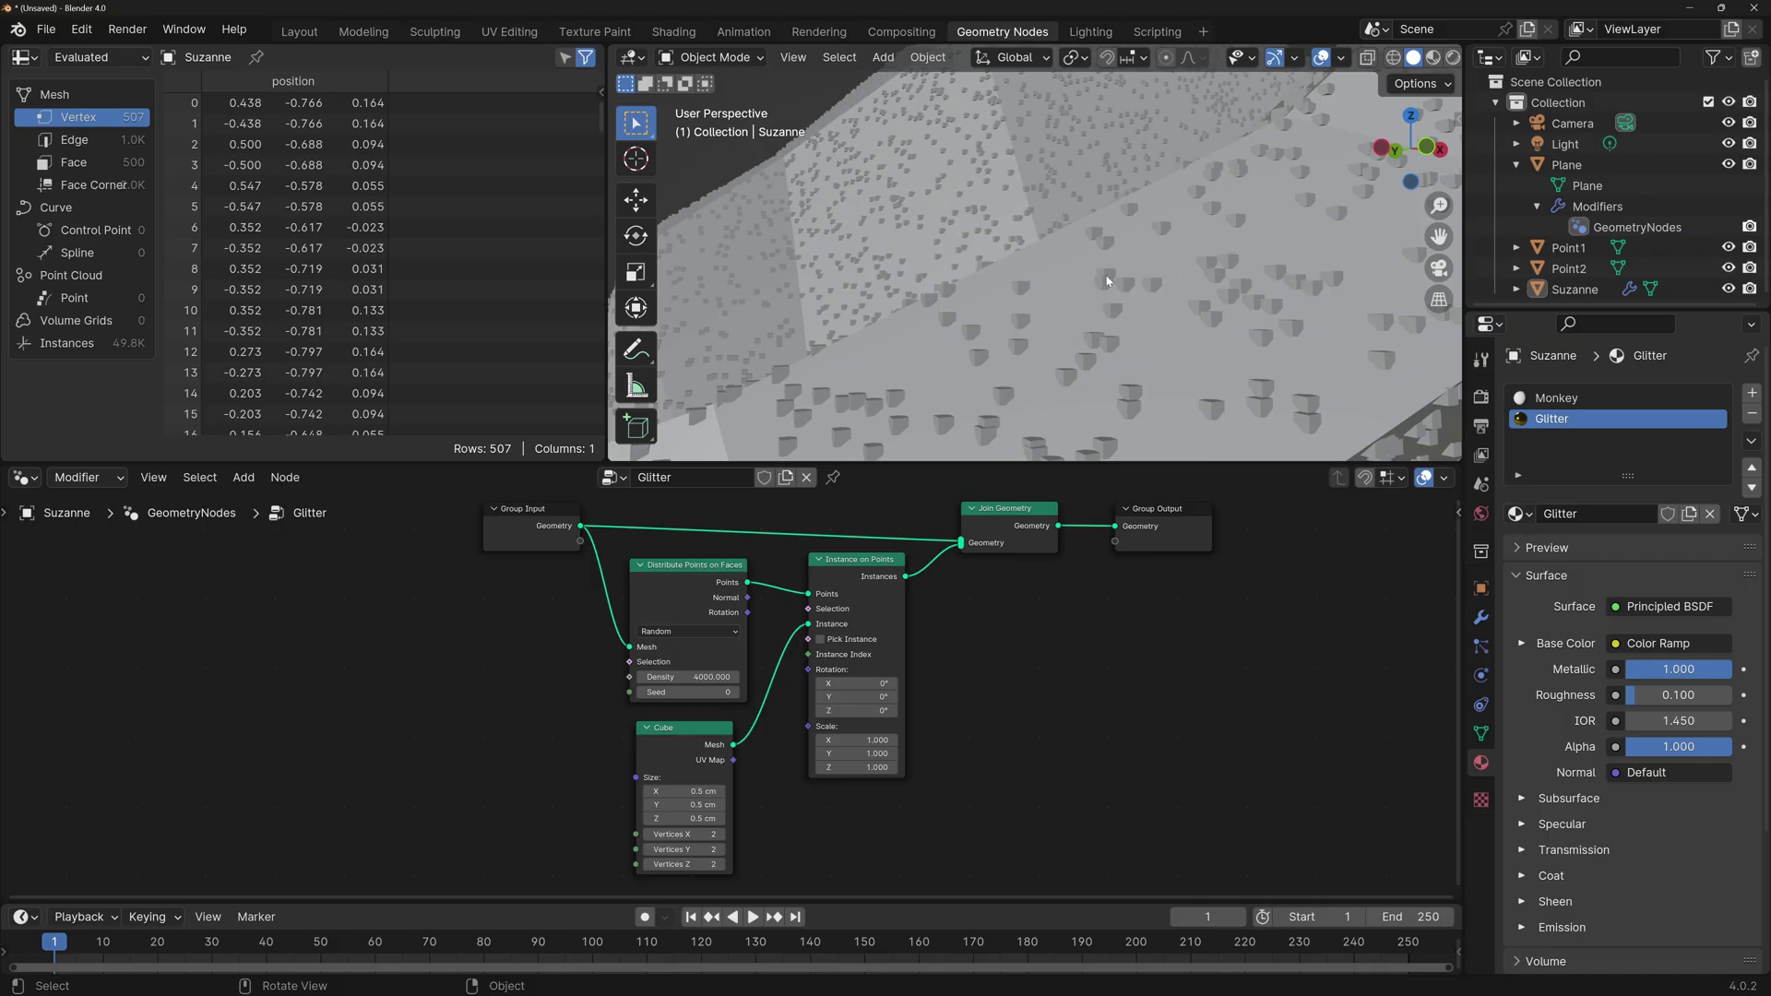
pyautogui.scroll(-2, 1025, 640)
pyautogui.hotkey('shift', 'a')
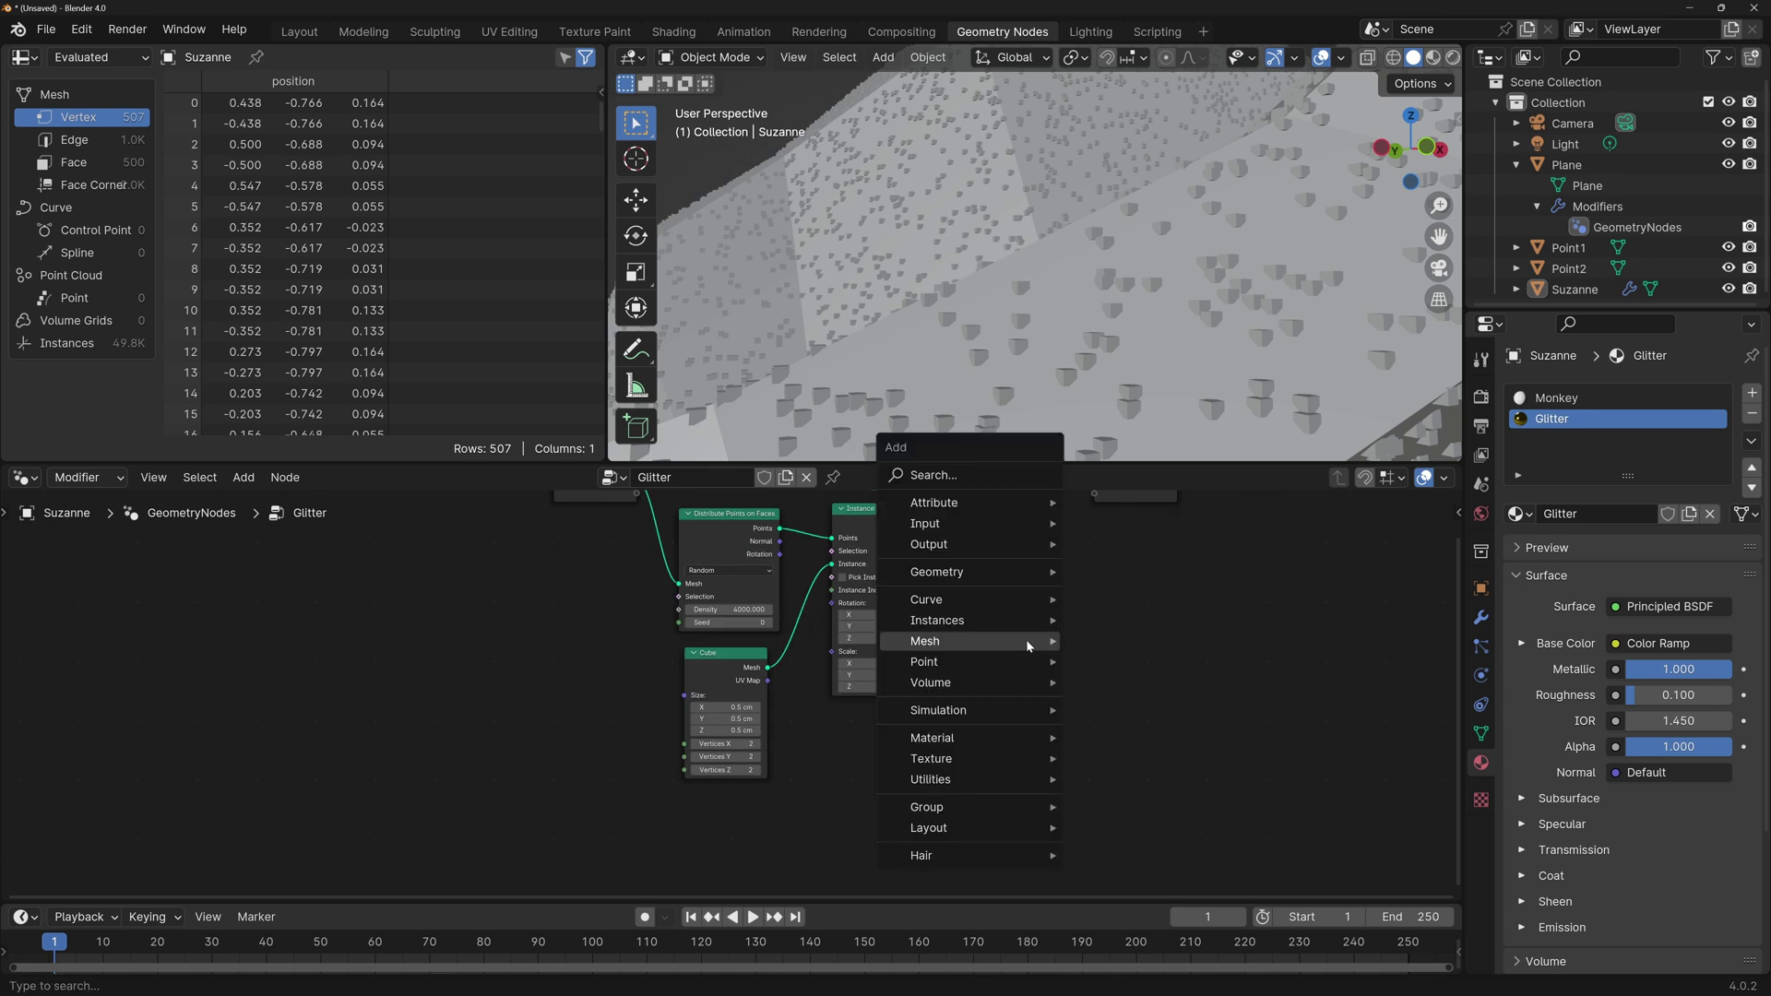
# Add a Random Value node and connect its Value to the Instance on Points Scale.
pyautogui.moveTo(1027, 646)
pyautogui.write('rand')
pyautogui.press('Return')
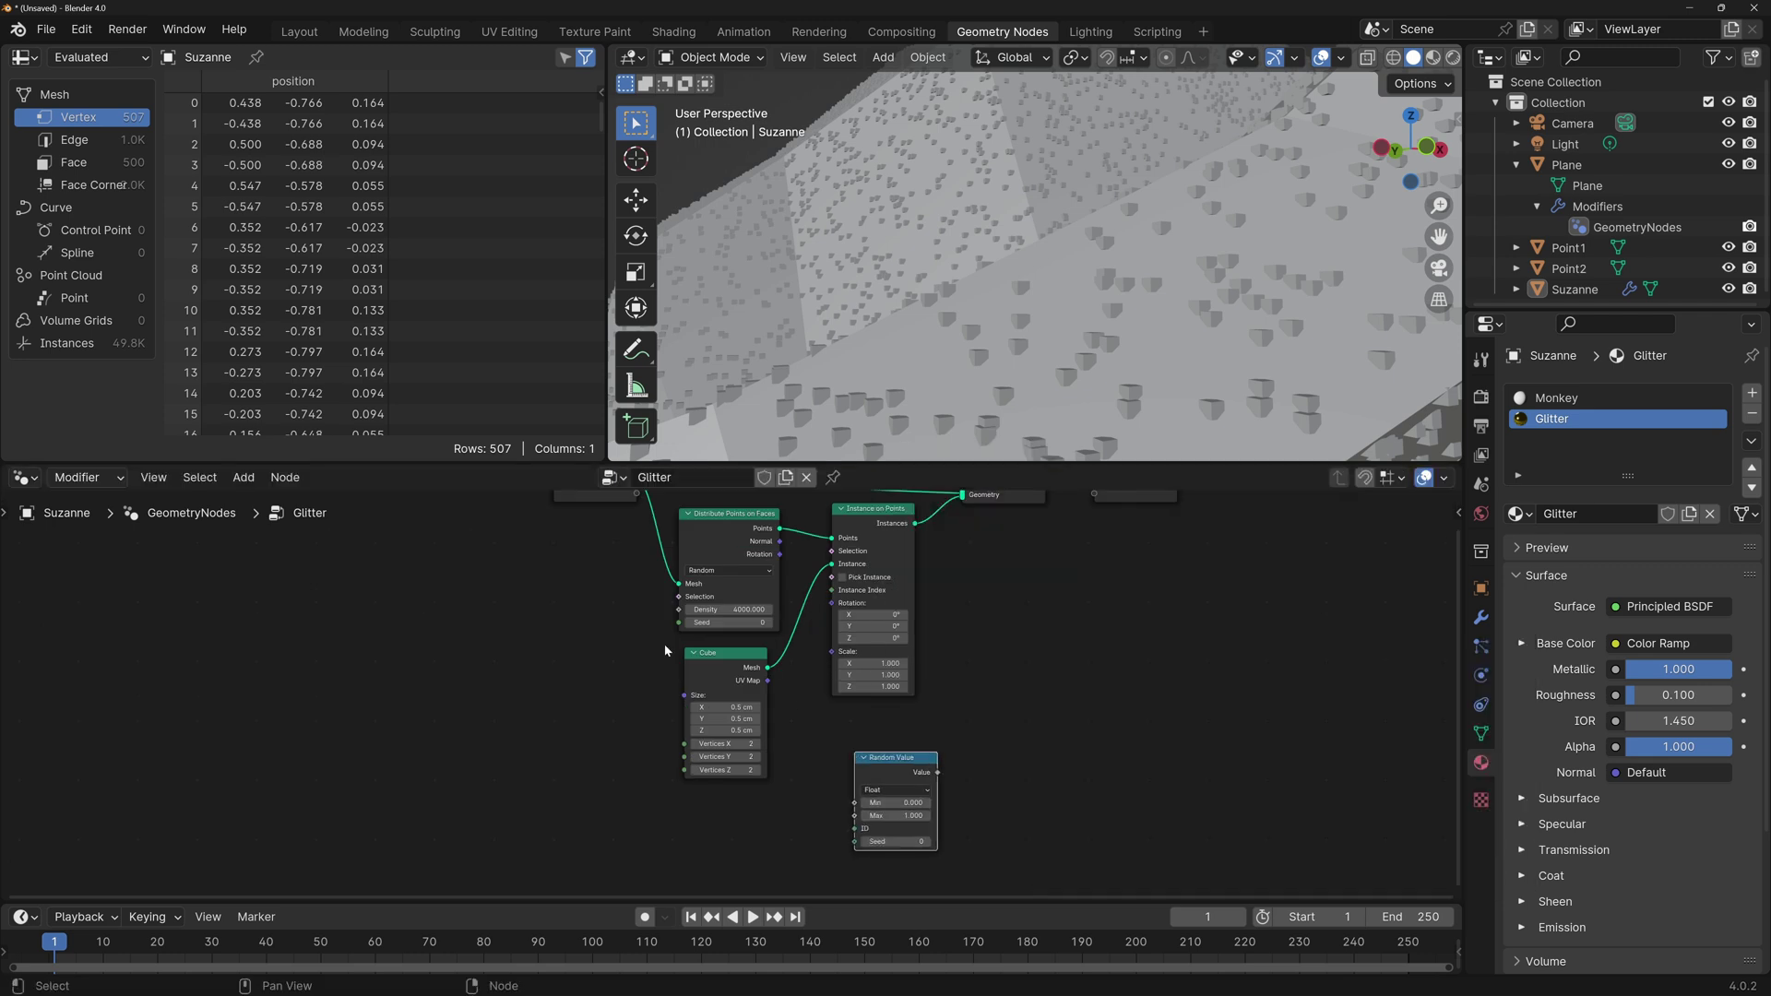
pyautogui.moveTo(721, 662); pyautogui.dragTo(589, 612)
pyautogui.moveTo(894, 759); pyautogui.dragTo(728, 665)
pyautogui.scroll(5, 786, 733)
pyautogui.moveTo(786, 734); pyautogui.dragTo(879, 781, button='middle')
pyautogui.moveTo(856, 703); pyautogui.dragTo(948, 662)
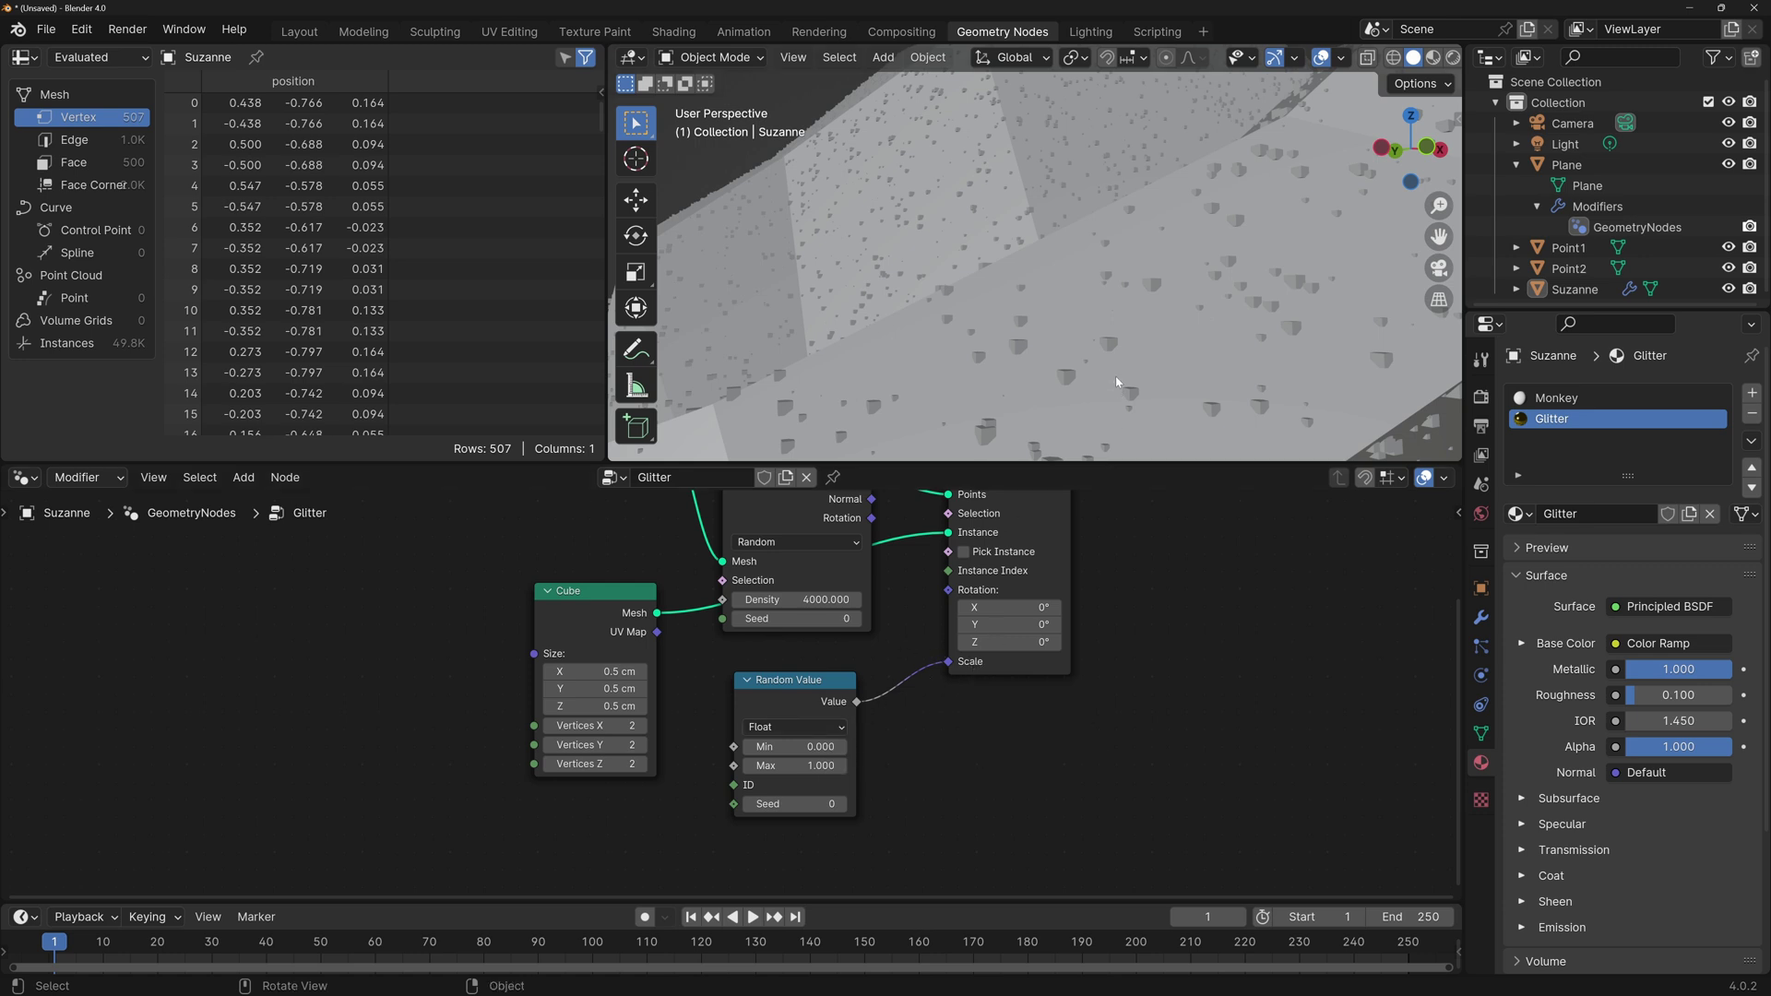
# Set the Random Value minimum to 0.3.
pyautogui.click(799, 747)
pyautogui.write('0.5')
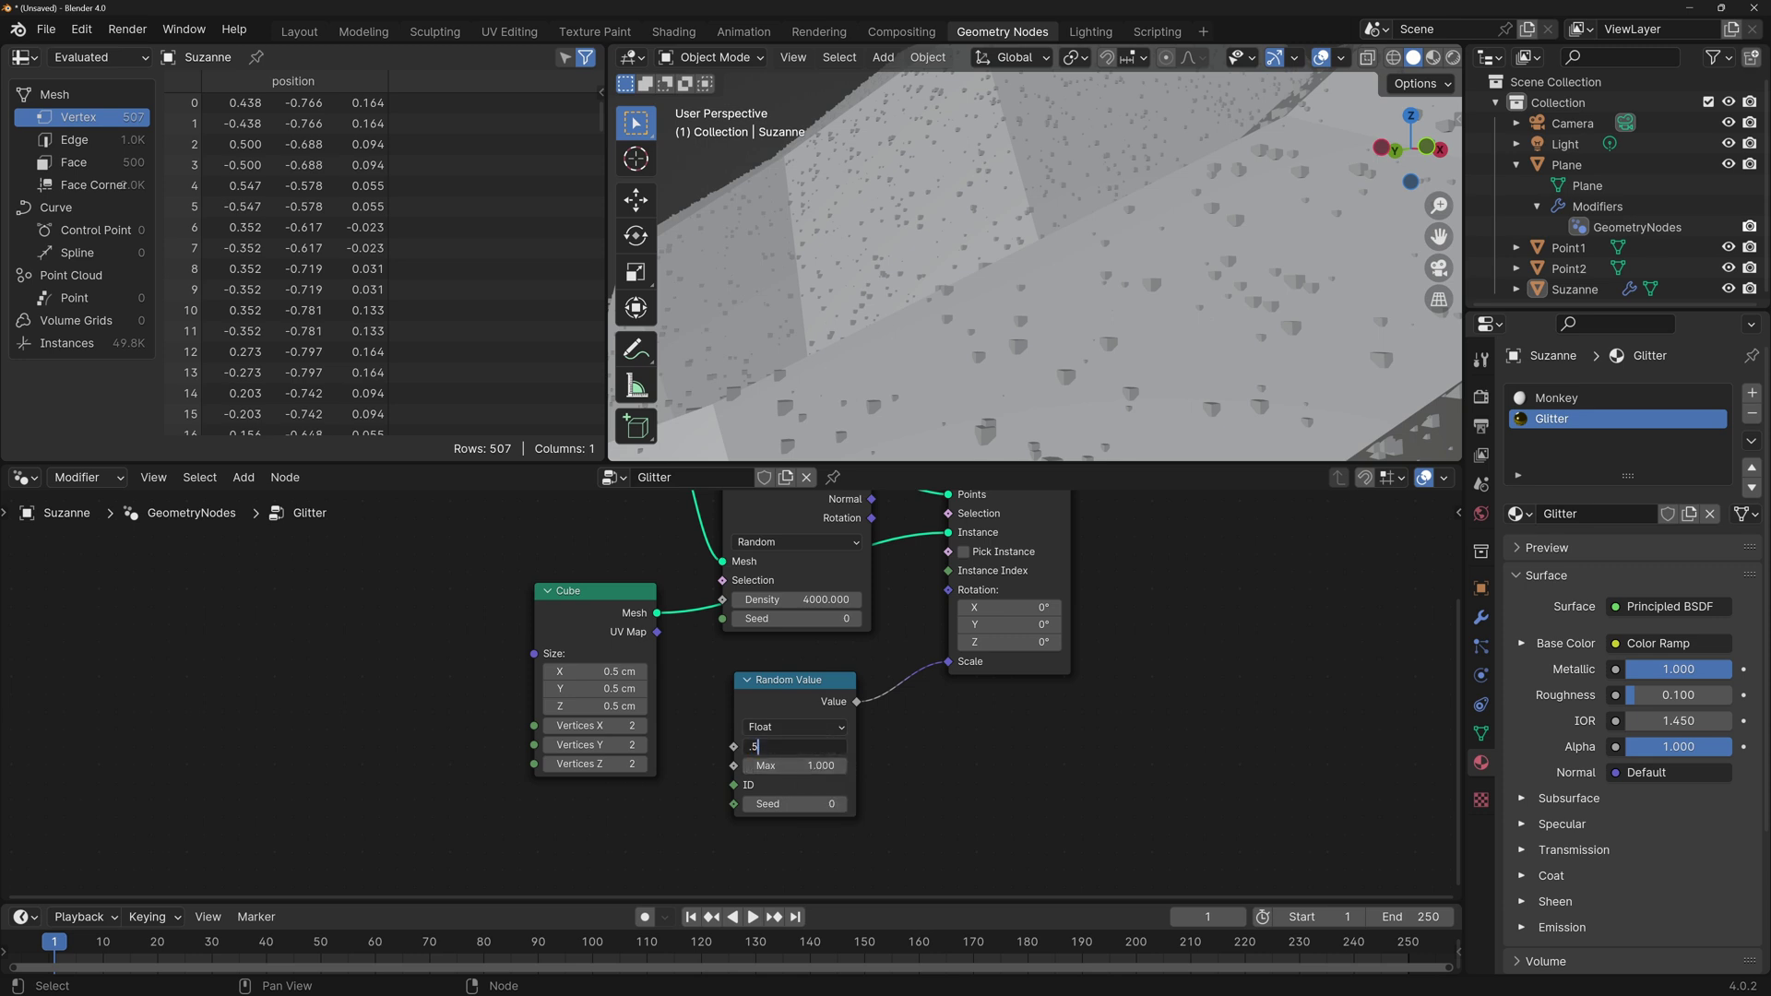
pyautogui.press('Return')
pyautogui.click(808, 747)
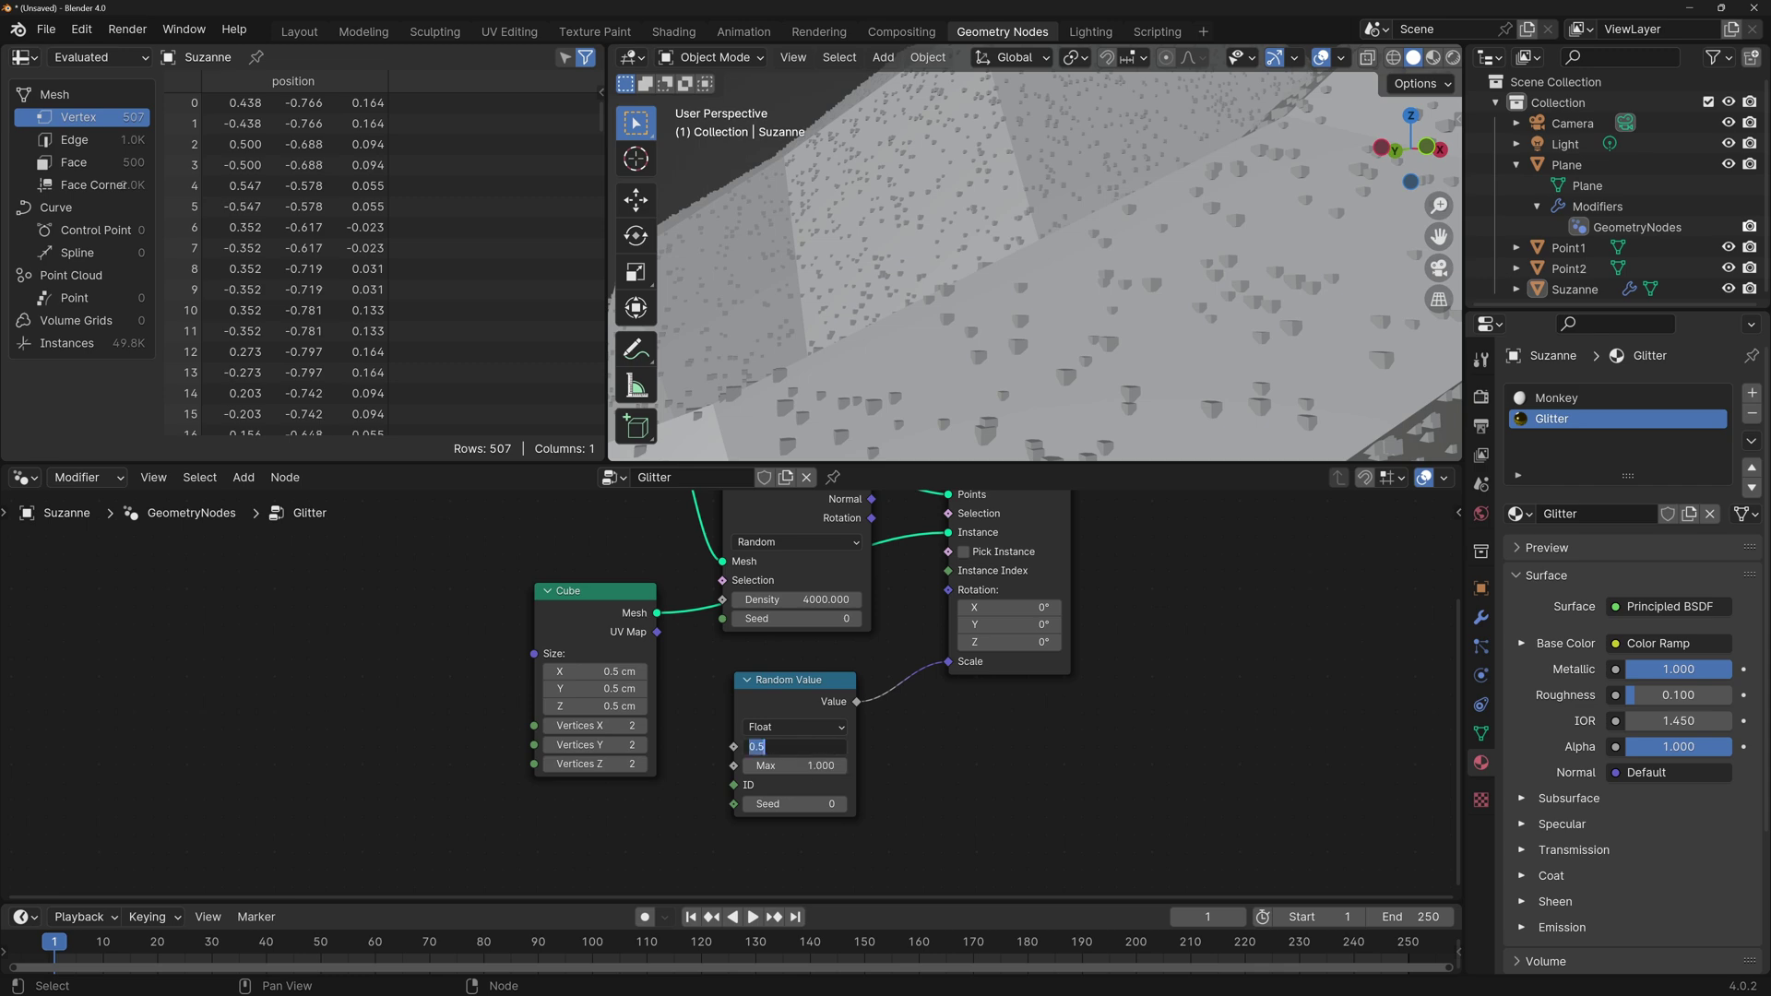
pyautogui.press('BackSpace')
pyautogui.write('0.3')
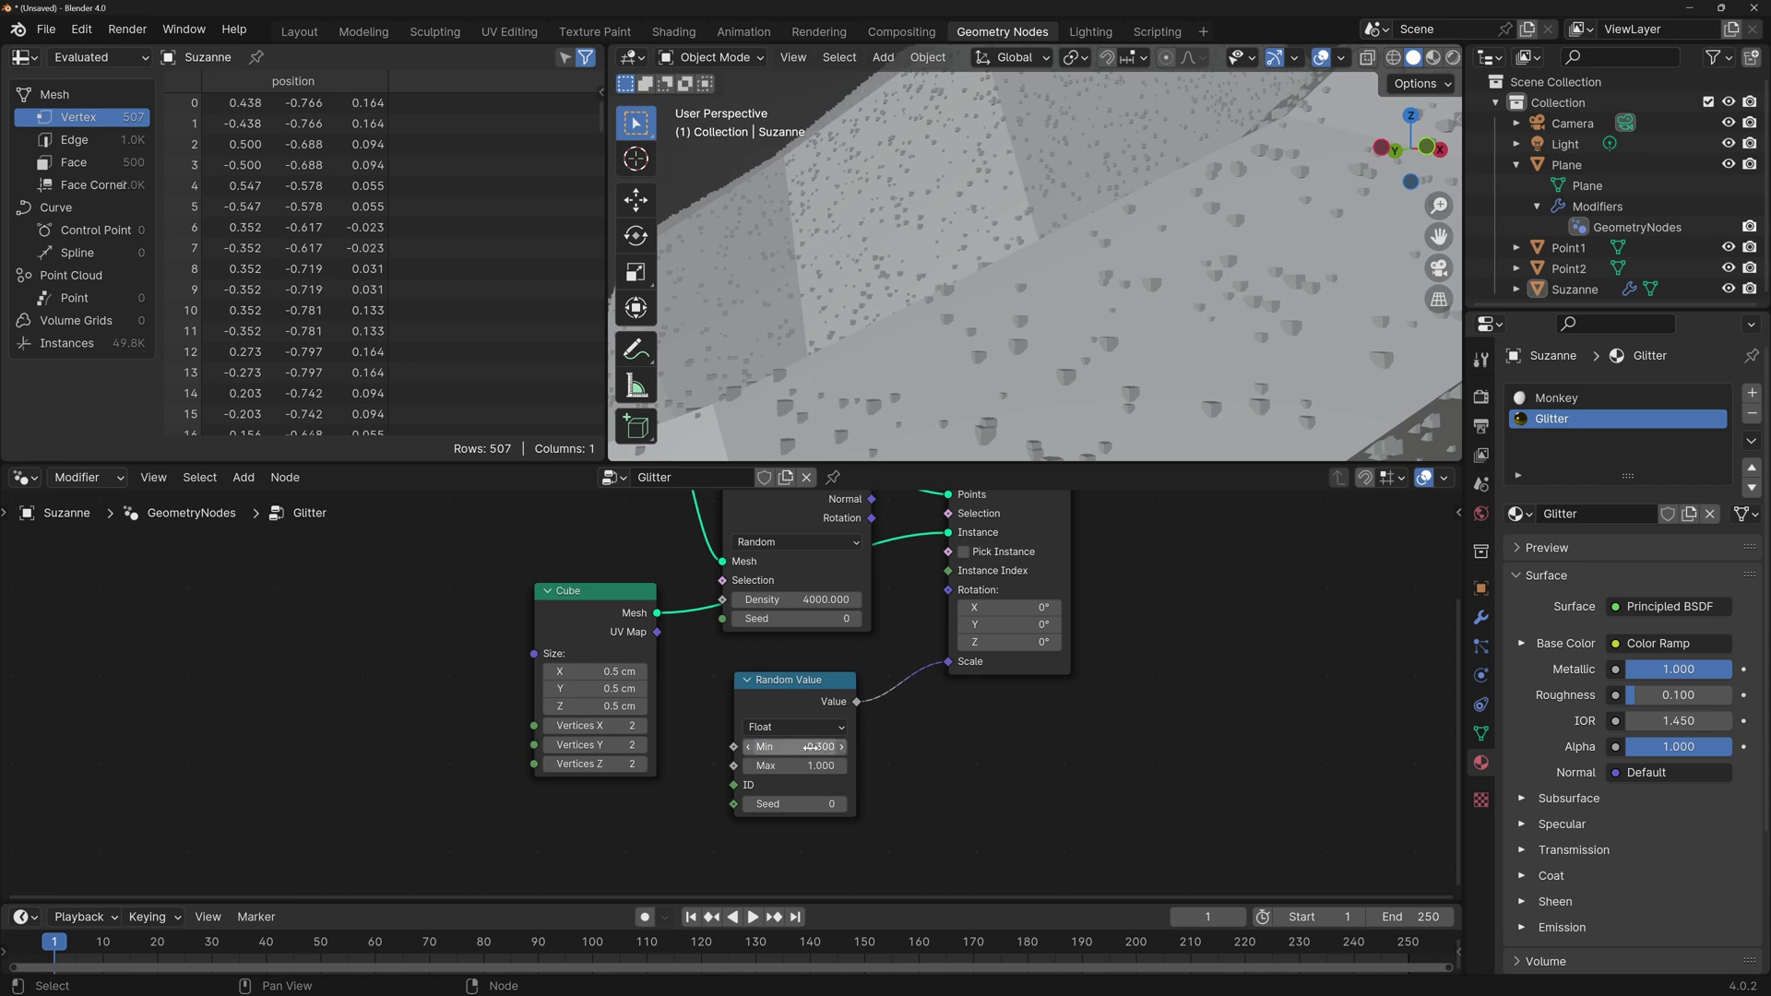
pyautogui.press('Return')
# Duplicate the Random Value node and set the copy's data type to Vector.
pyautogui.press('g')
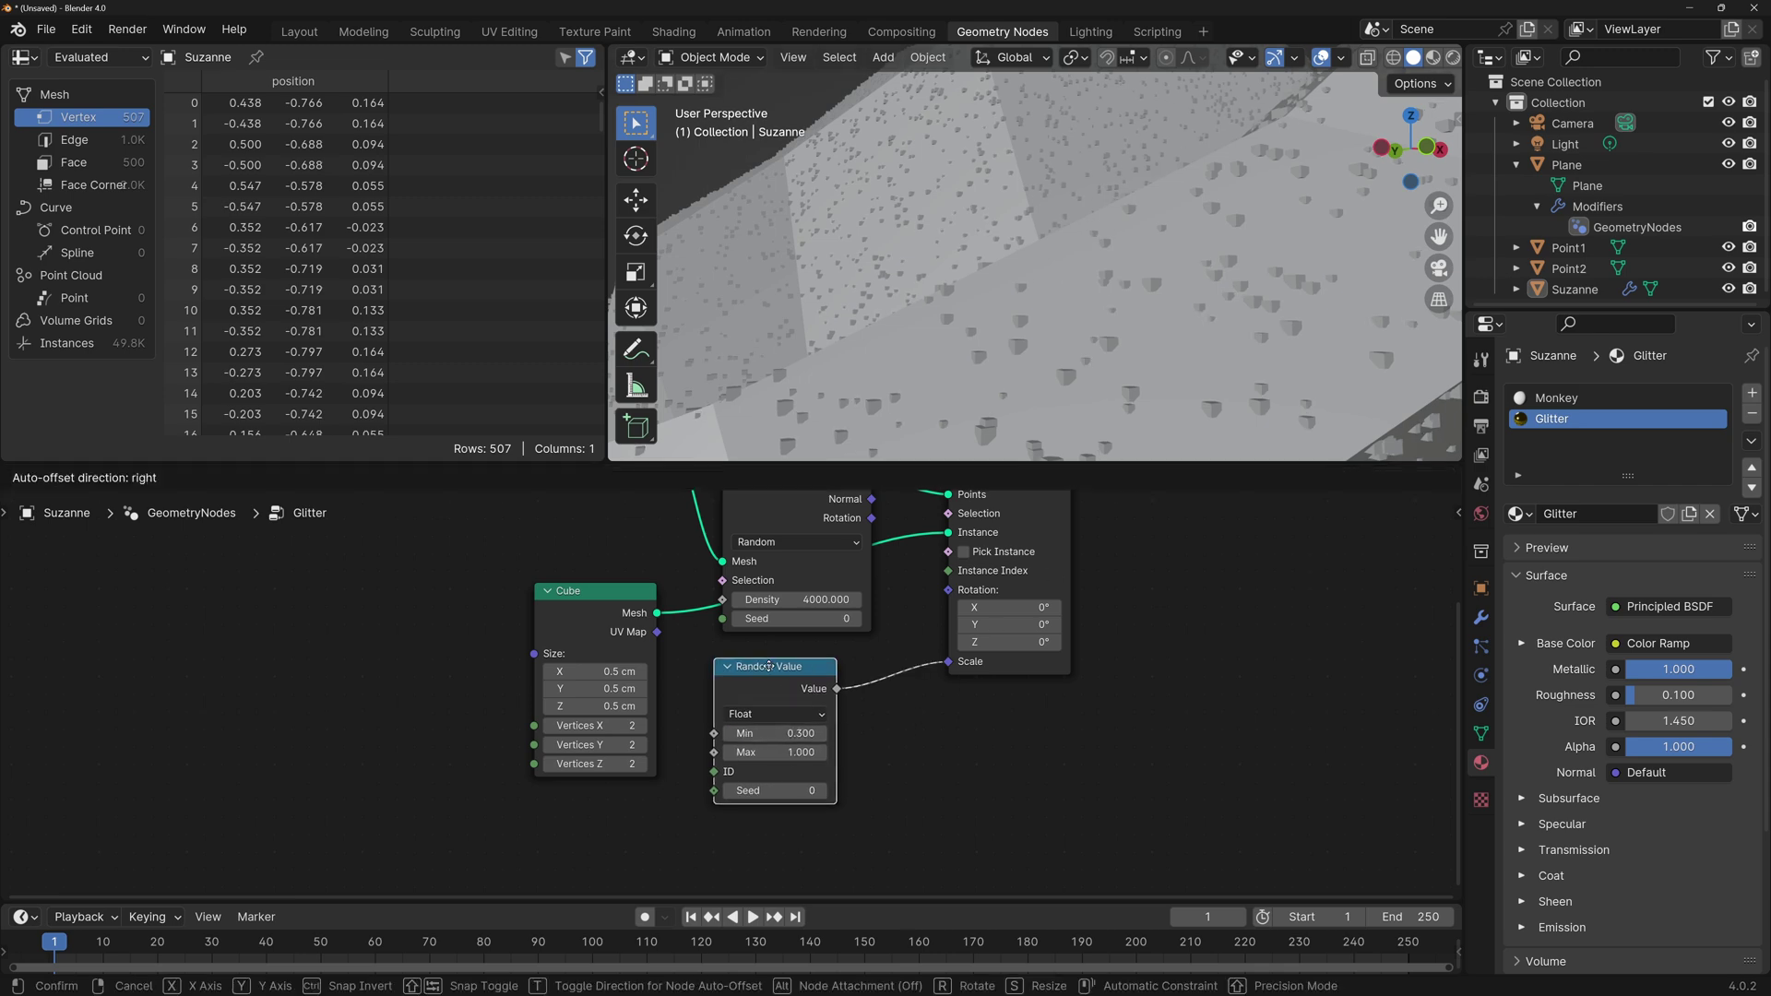
pyautogui.click(978, 730)
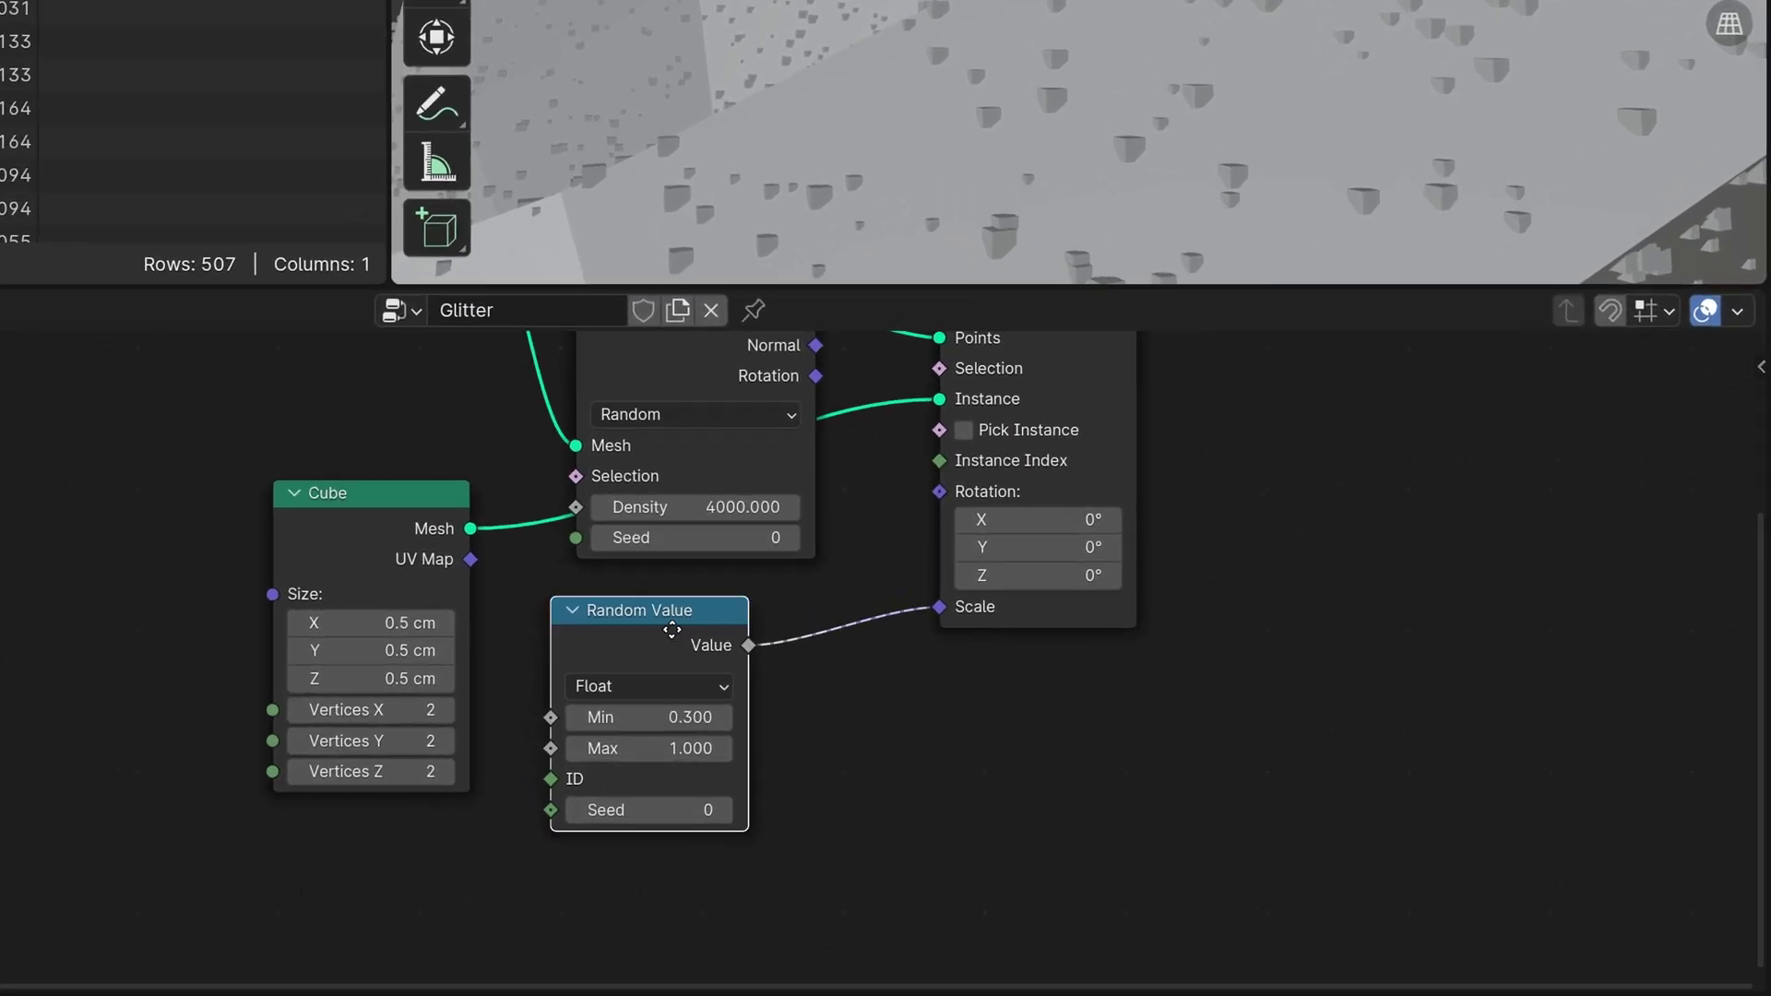
pyautogui.hotkey('shift', 'd')
pyautogui.click(966, 739)
pyautogui.click(956, 786)
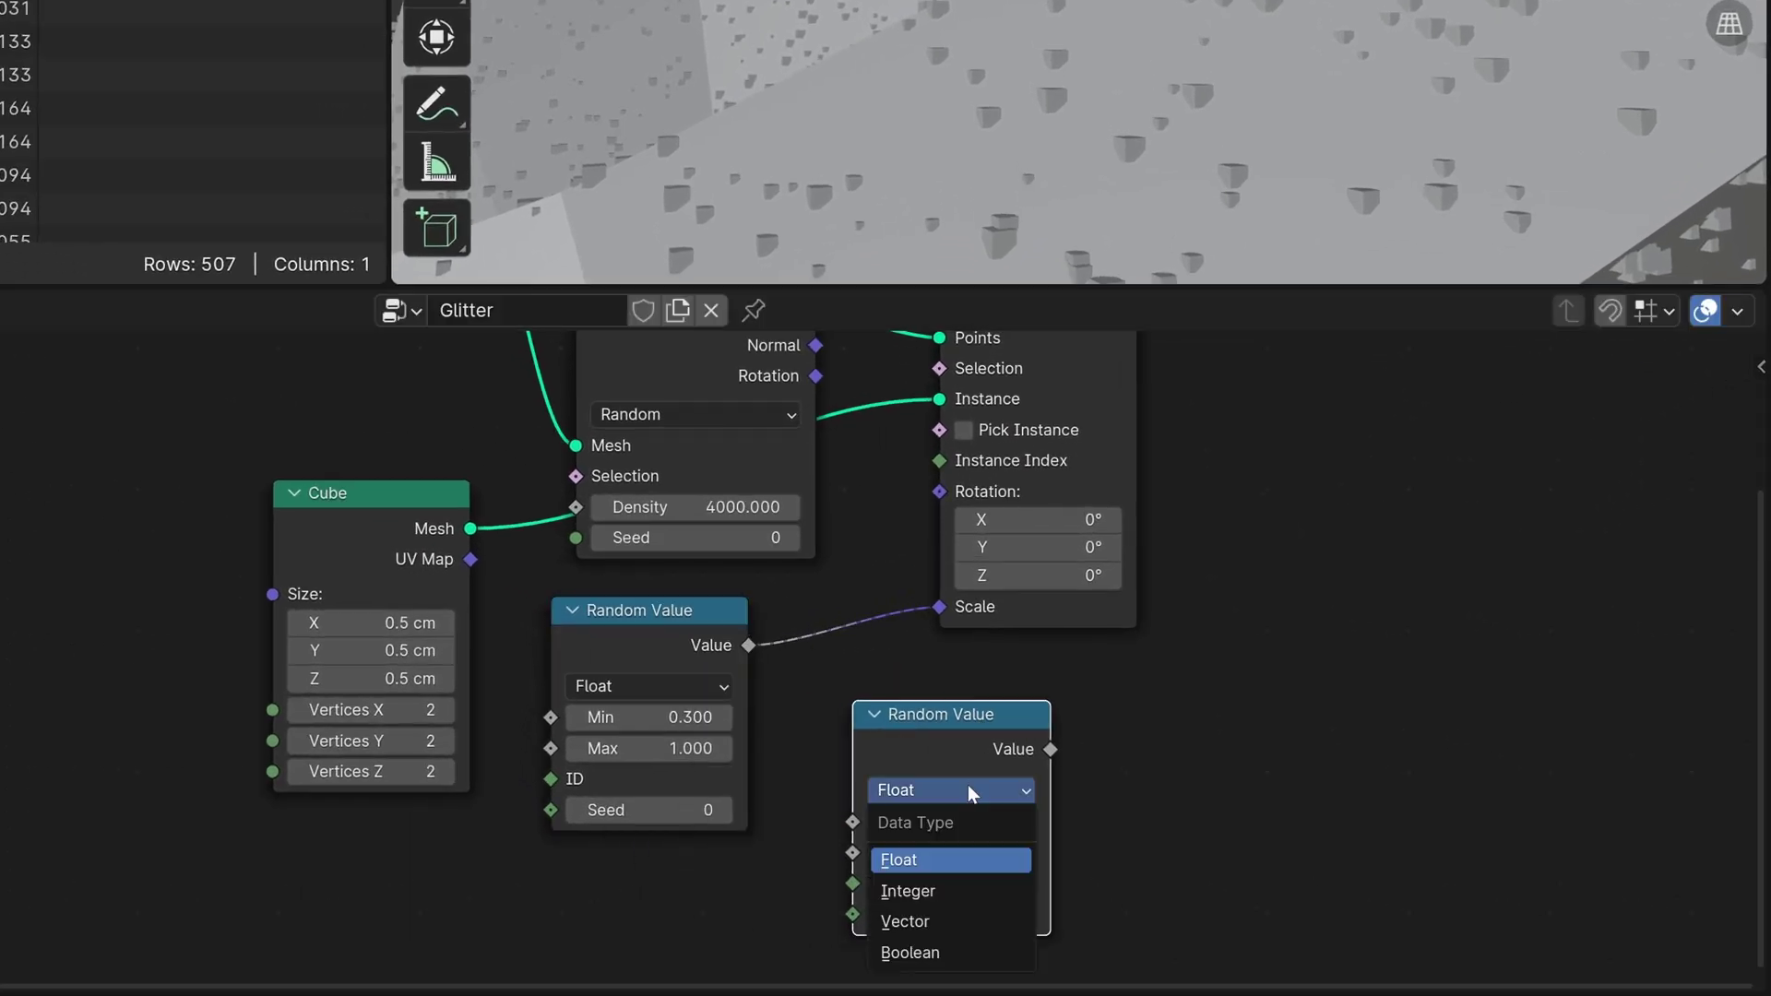
pyautogui.click(910, 922)
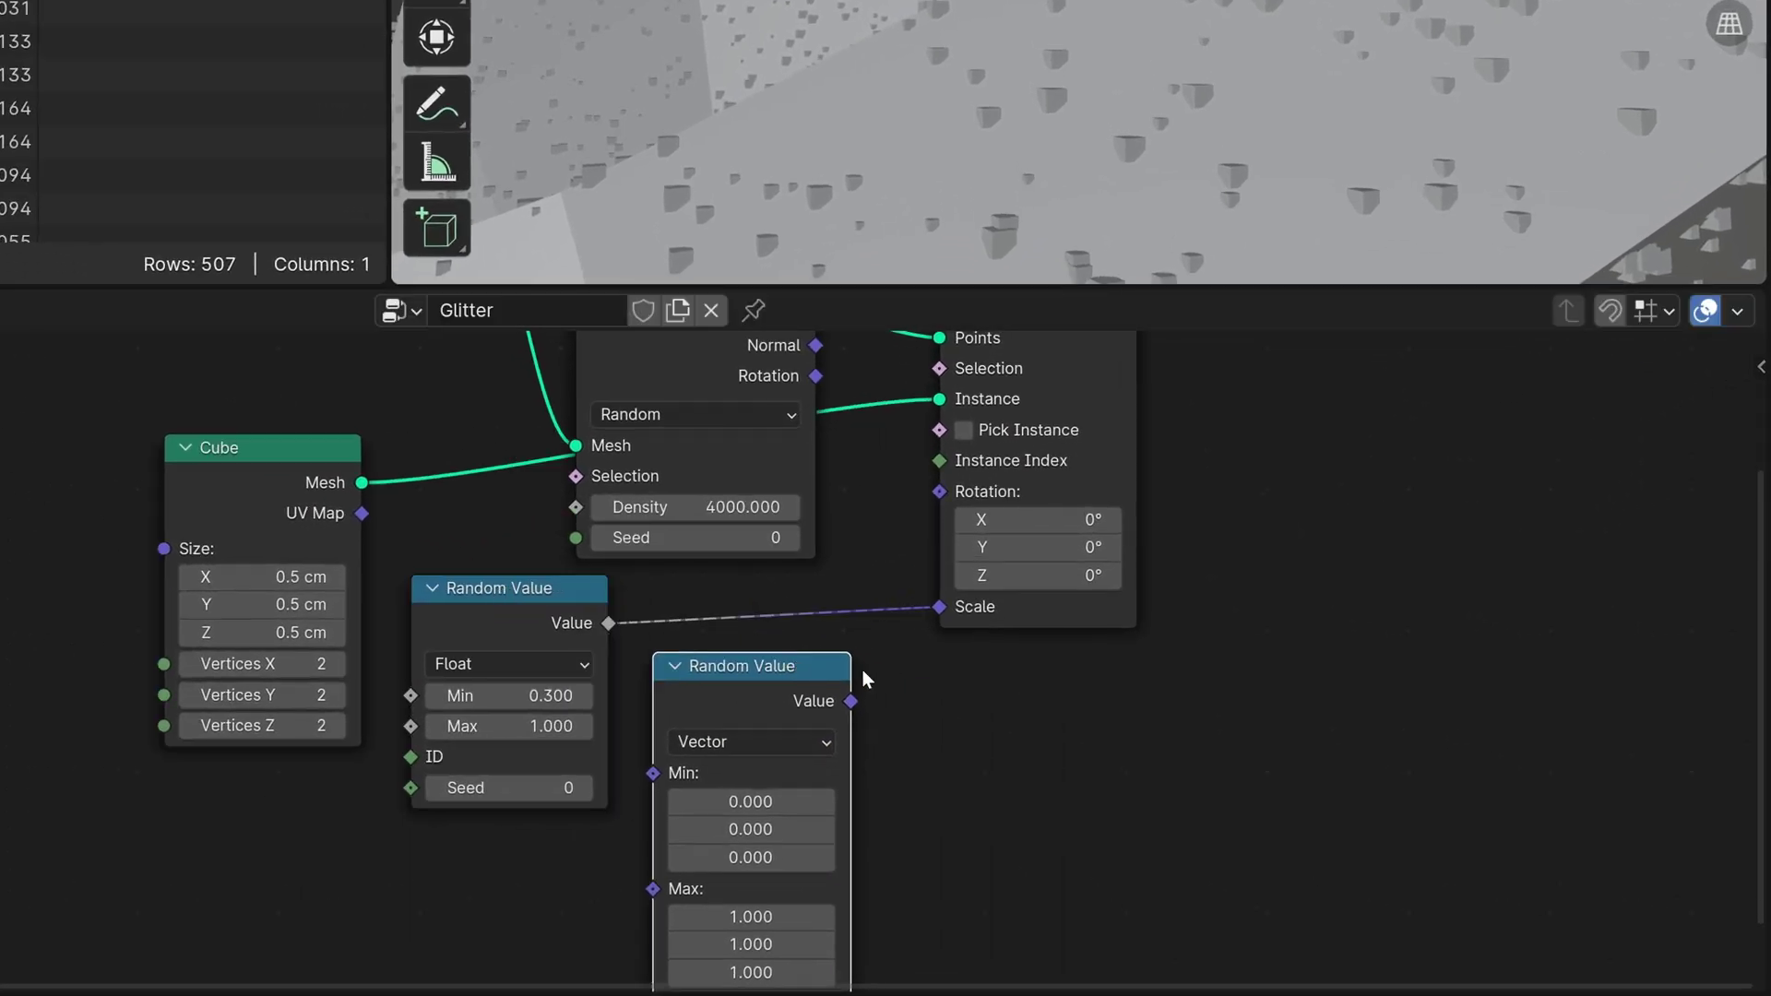
# Connect the vector Random Value to instance Rotation and inspect the rotated cubes.
pyautogui.scroll(-1, 863, 672)
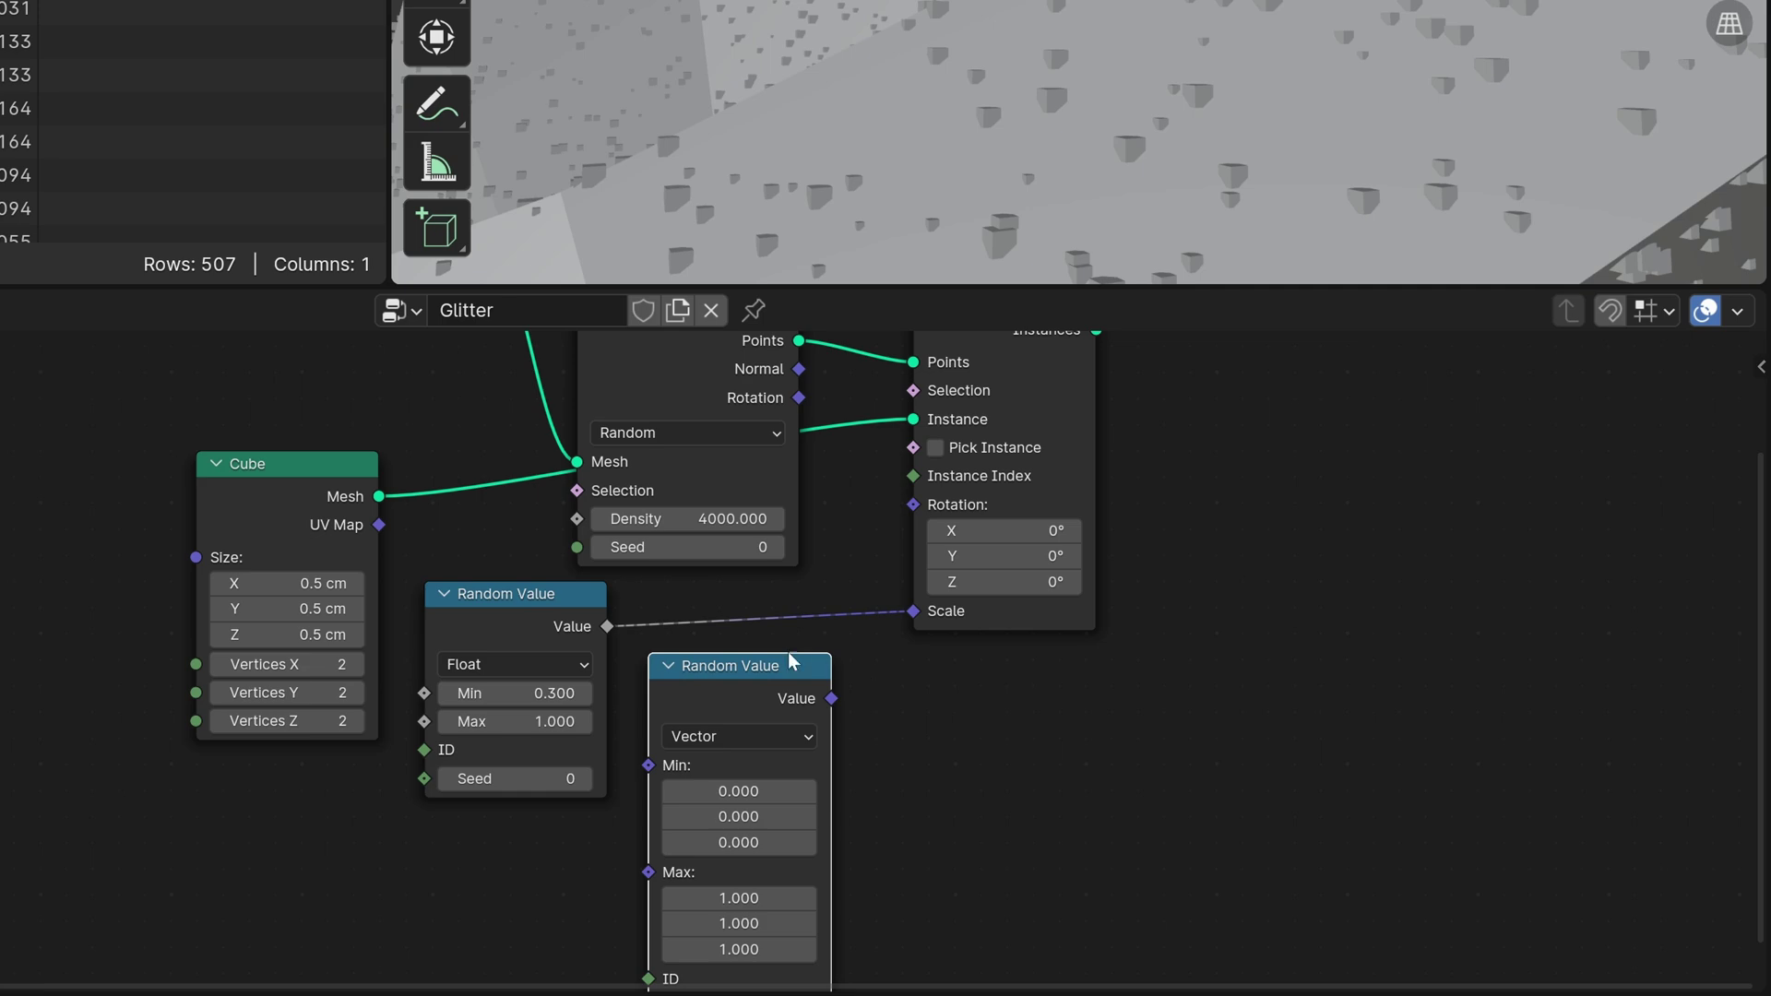
pyautogui.moveTo(865, 666); pyautogui.dragTo(913, 504)
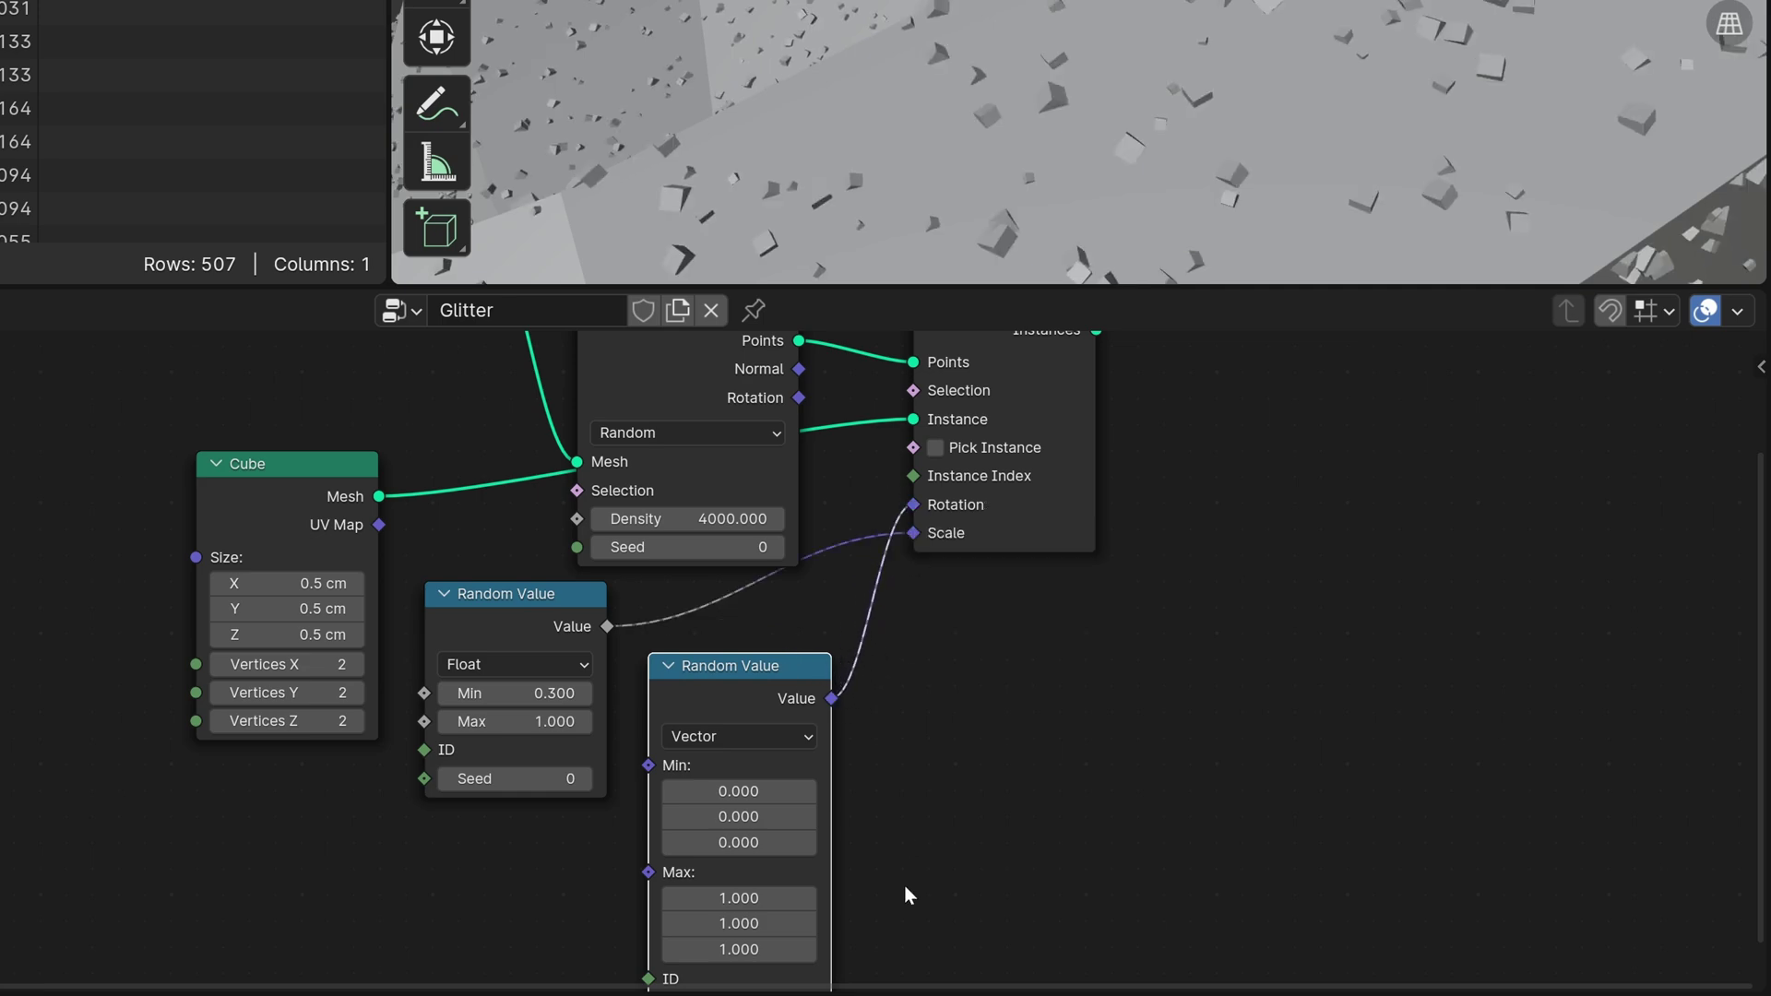
pyautogui.moveTo(1019, 332); pyautogui.dragTo(1076, 329, button='middle')
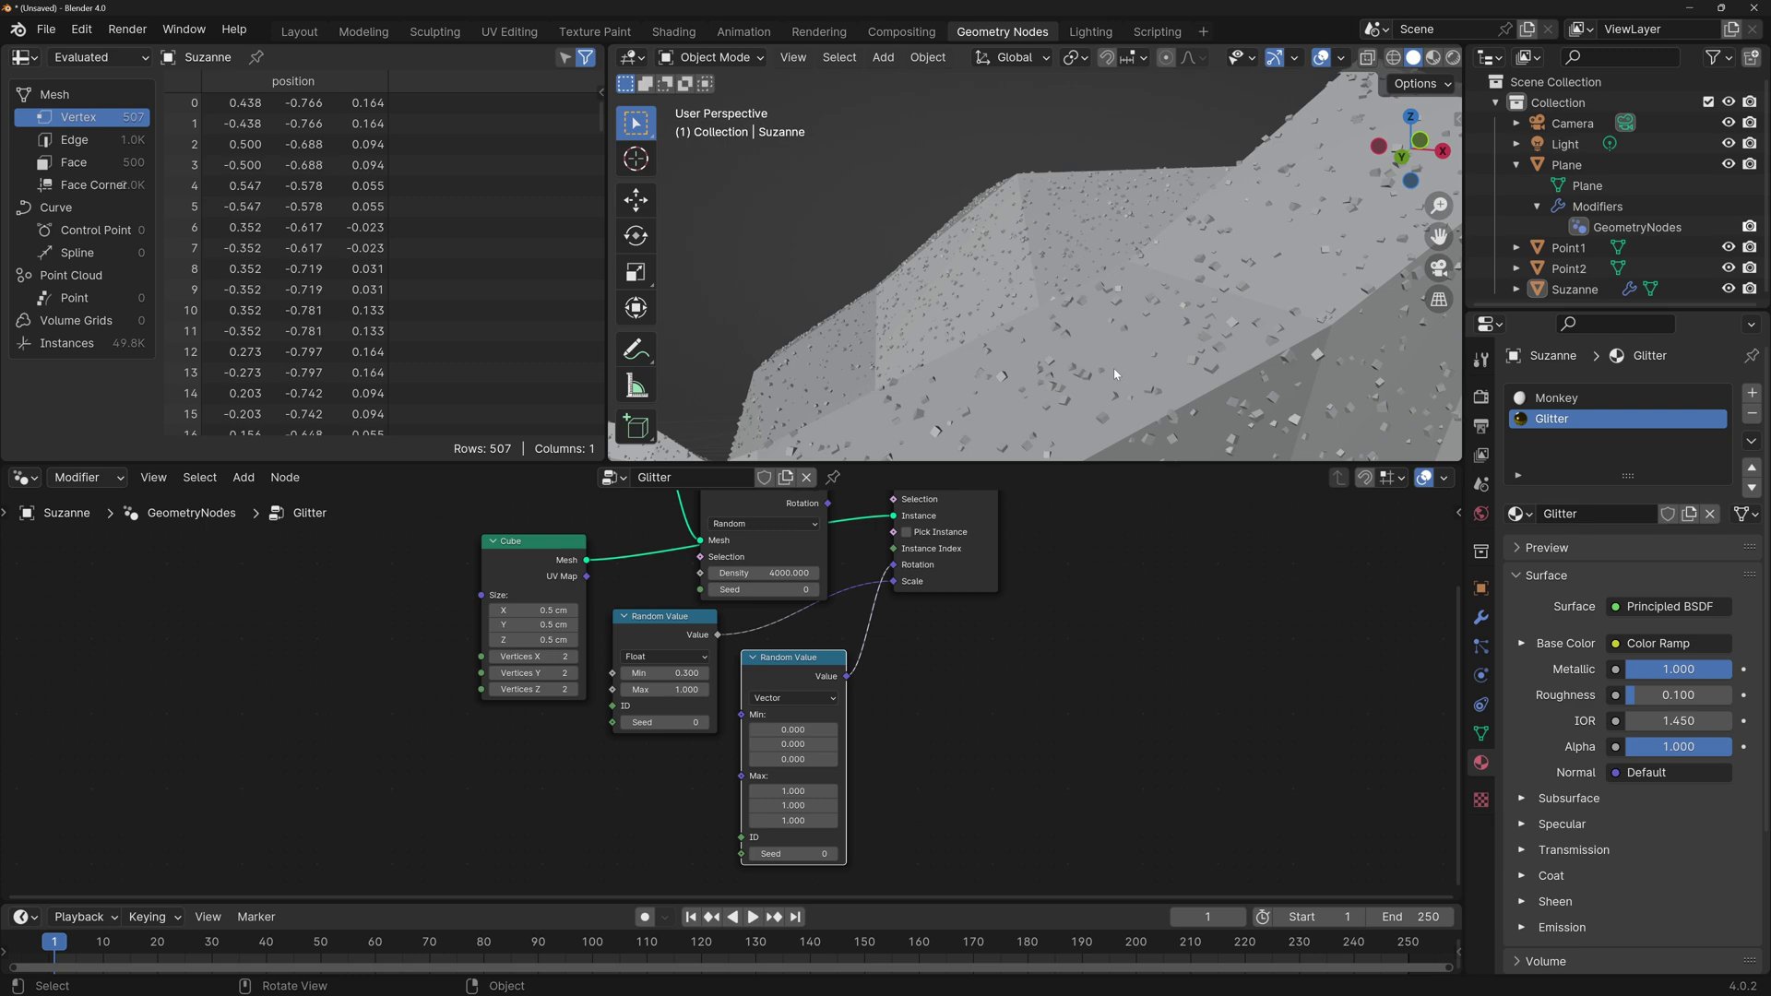
pyautogui.moveTo(1115, 373); pyautogui.dragTo(1237, 212, button='middle')
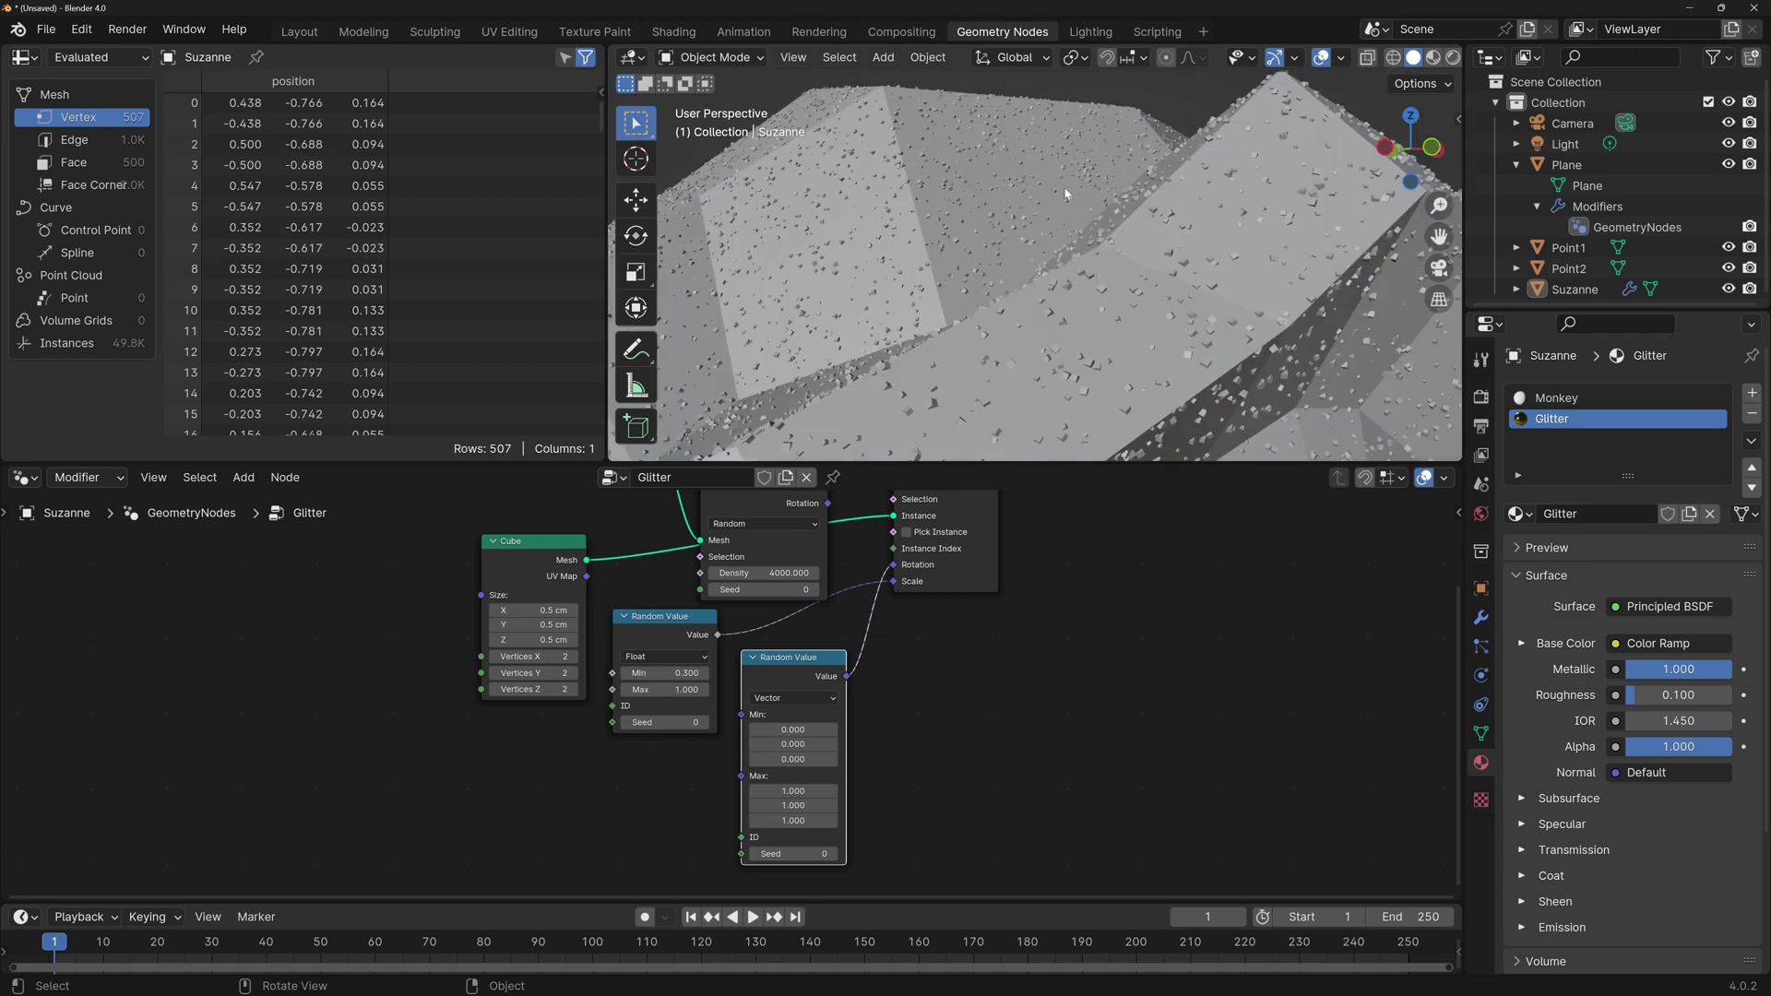
pyautogui.scroll(-2, 1043, 624)
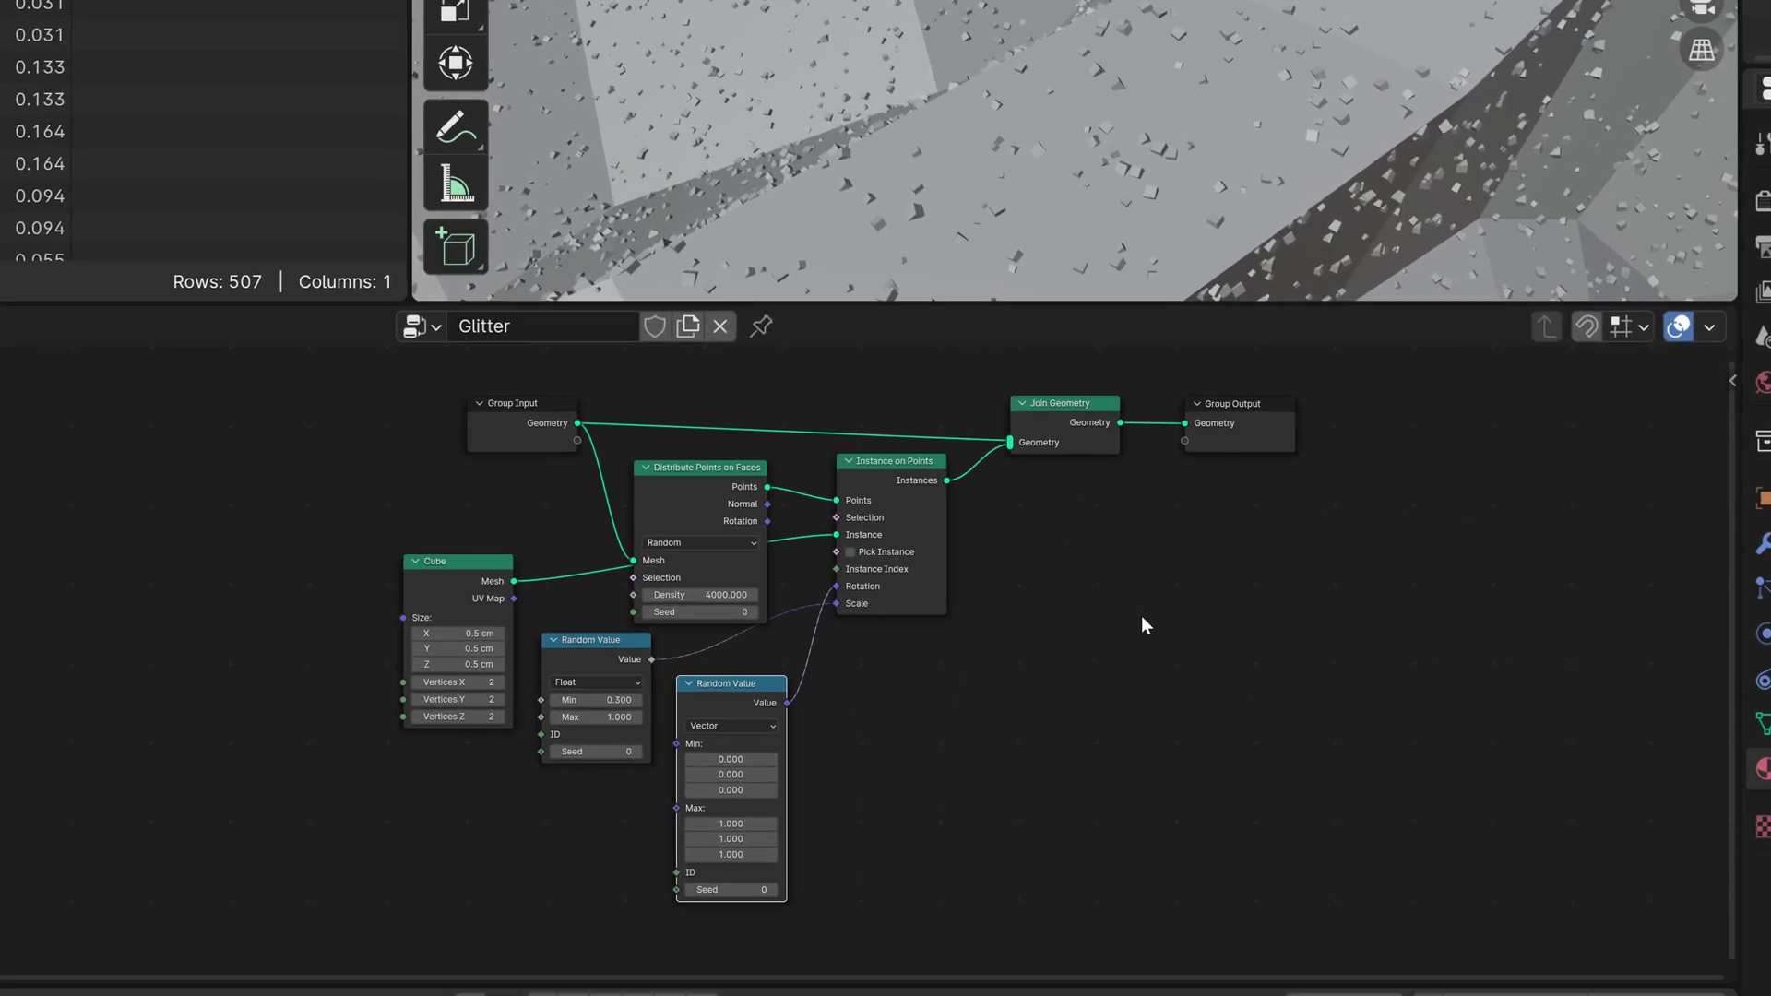
# Insert a Set Material node between Instance on Points and Join Geometry.
pyautogui.hotkey('shift', 'a')
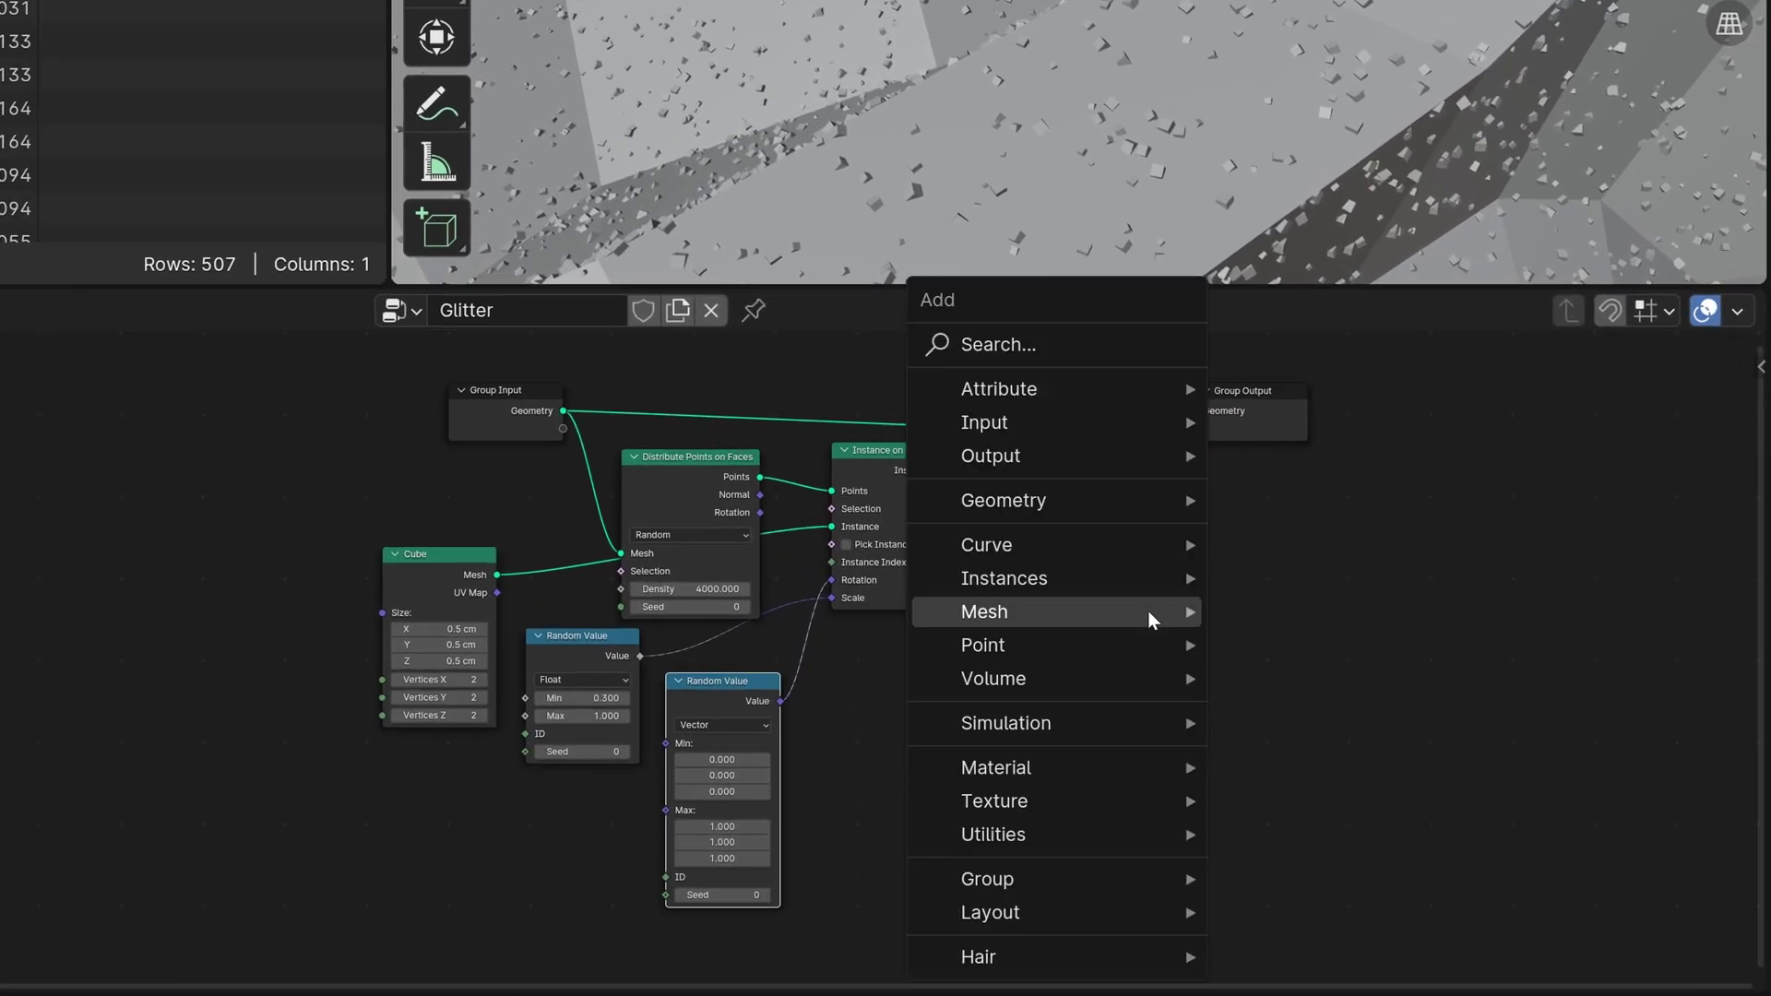
pyautogui.write('set mat')
pyautogui.press('Return')
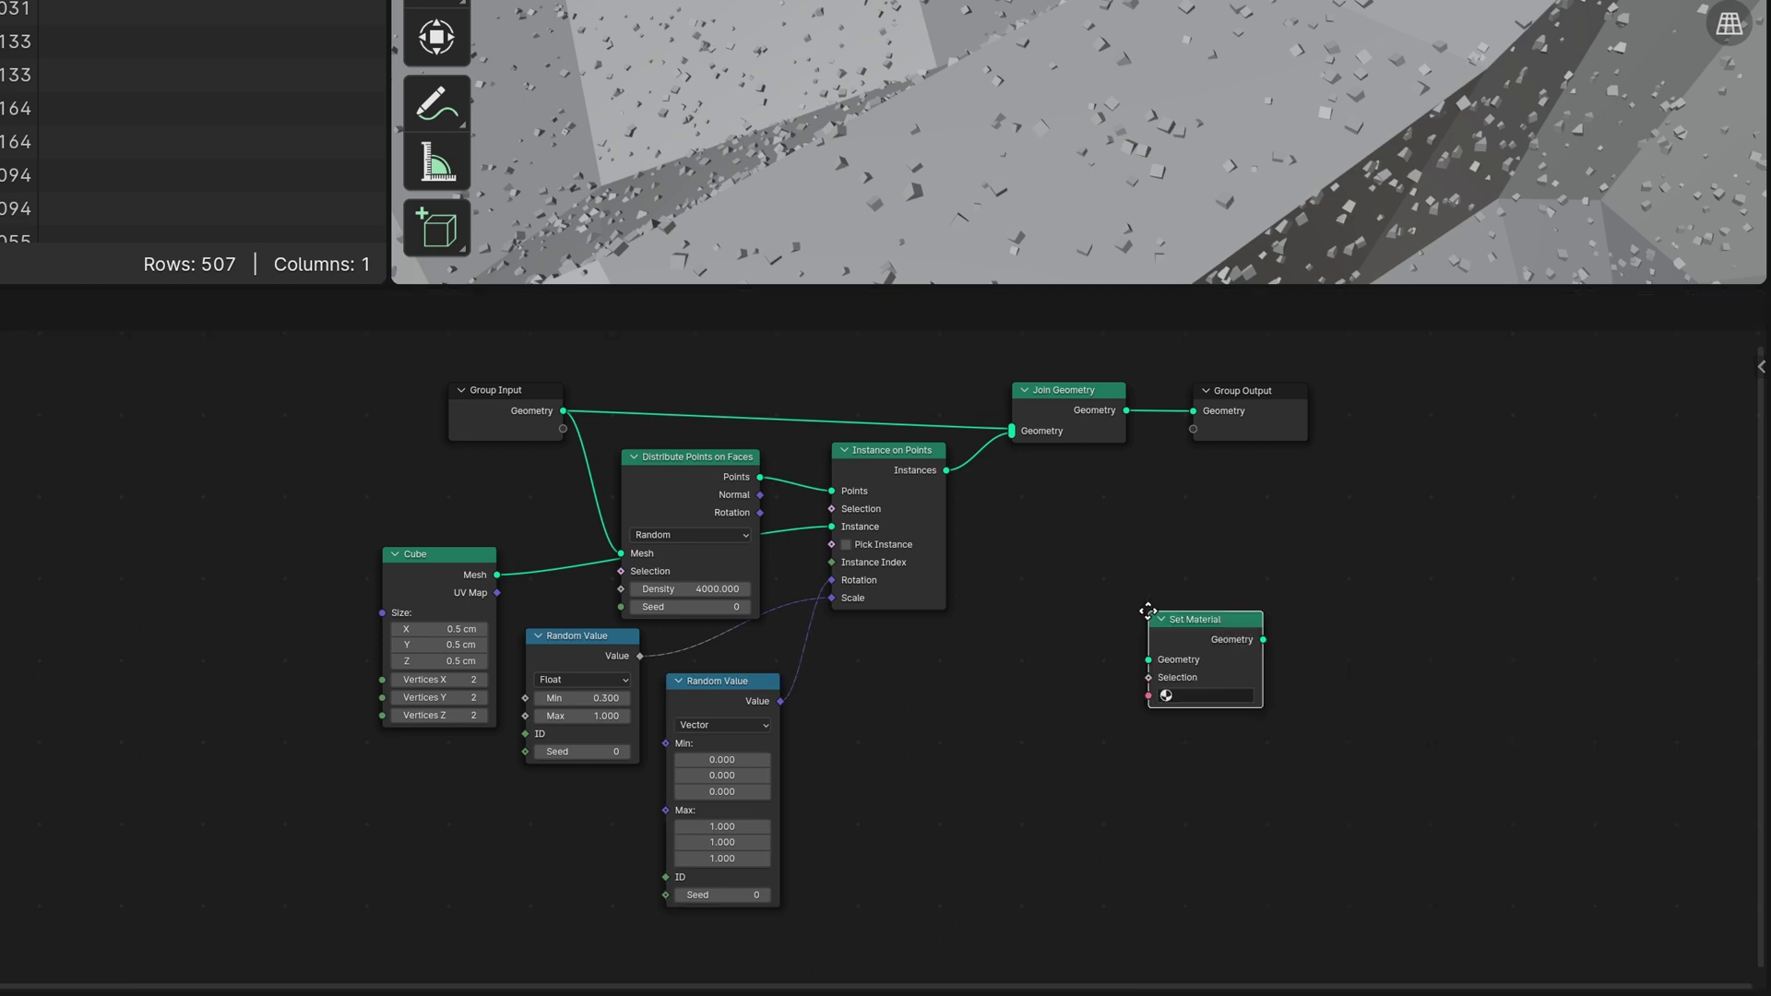
pyautogui.click(982, 447)
pyautogui.press('Home')
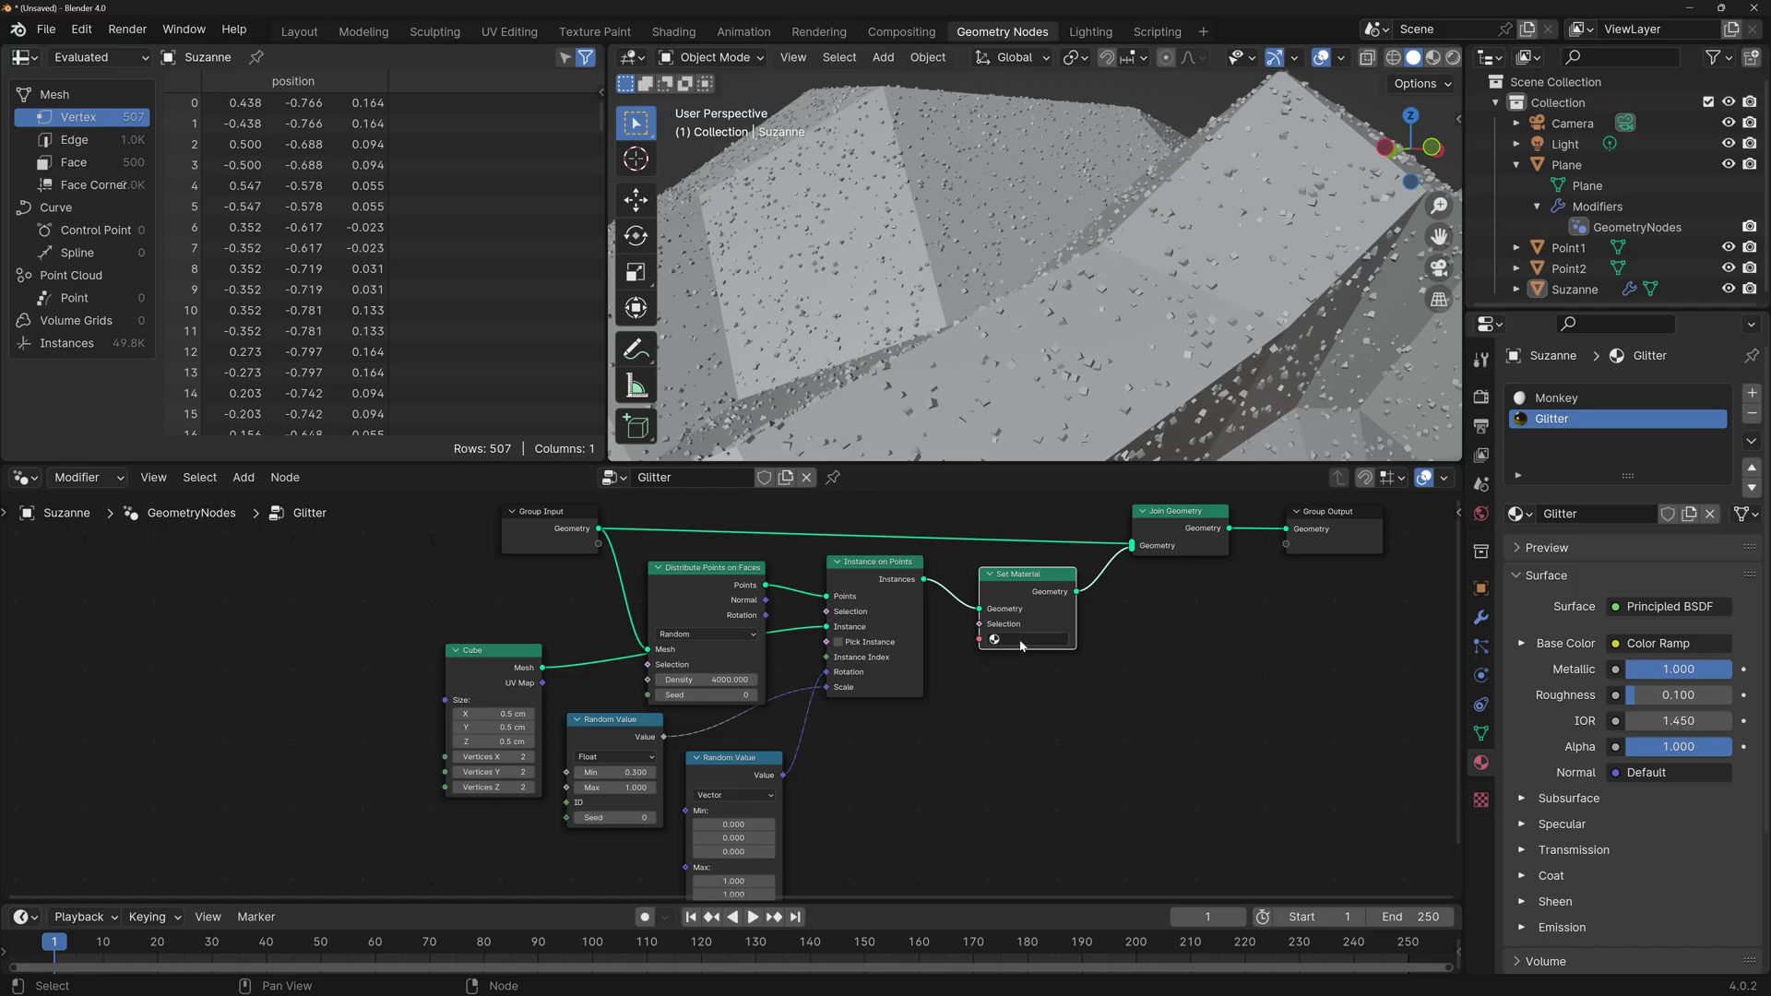
# Assign the Glitter material to the instances and render a test image with F12.
pyautogui.click(1063, 570)
pyautogui.click(1085, 599)
pyautogui.press('F12')
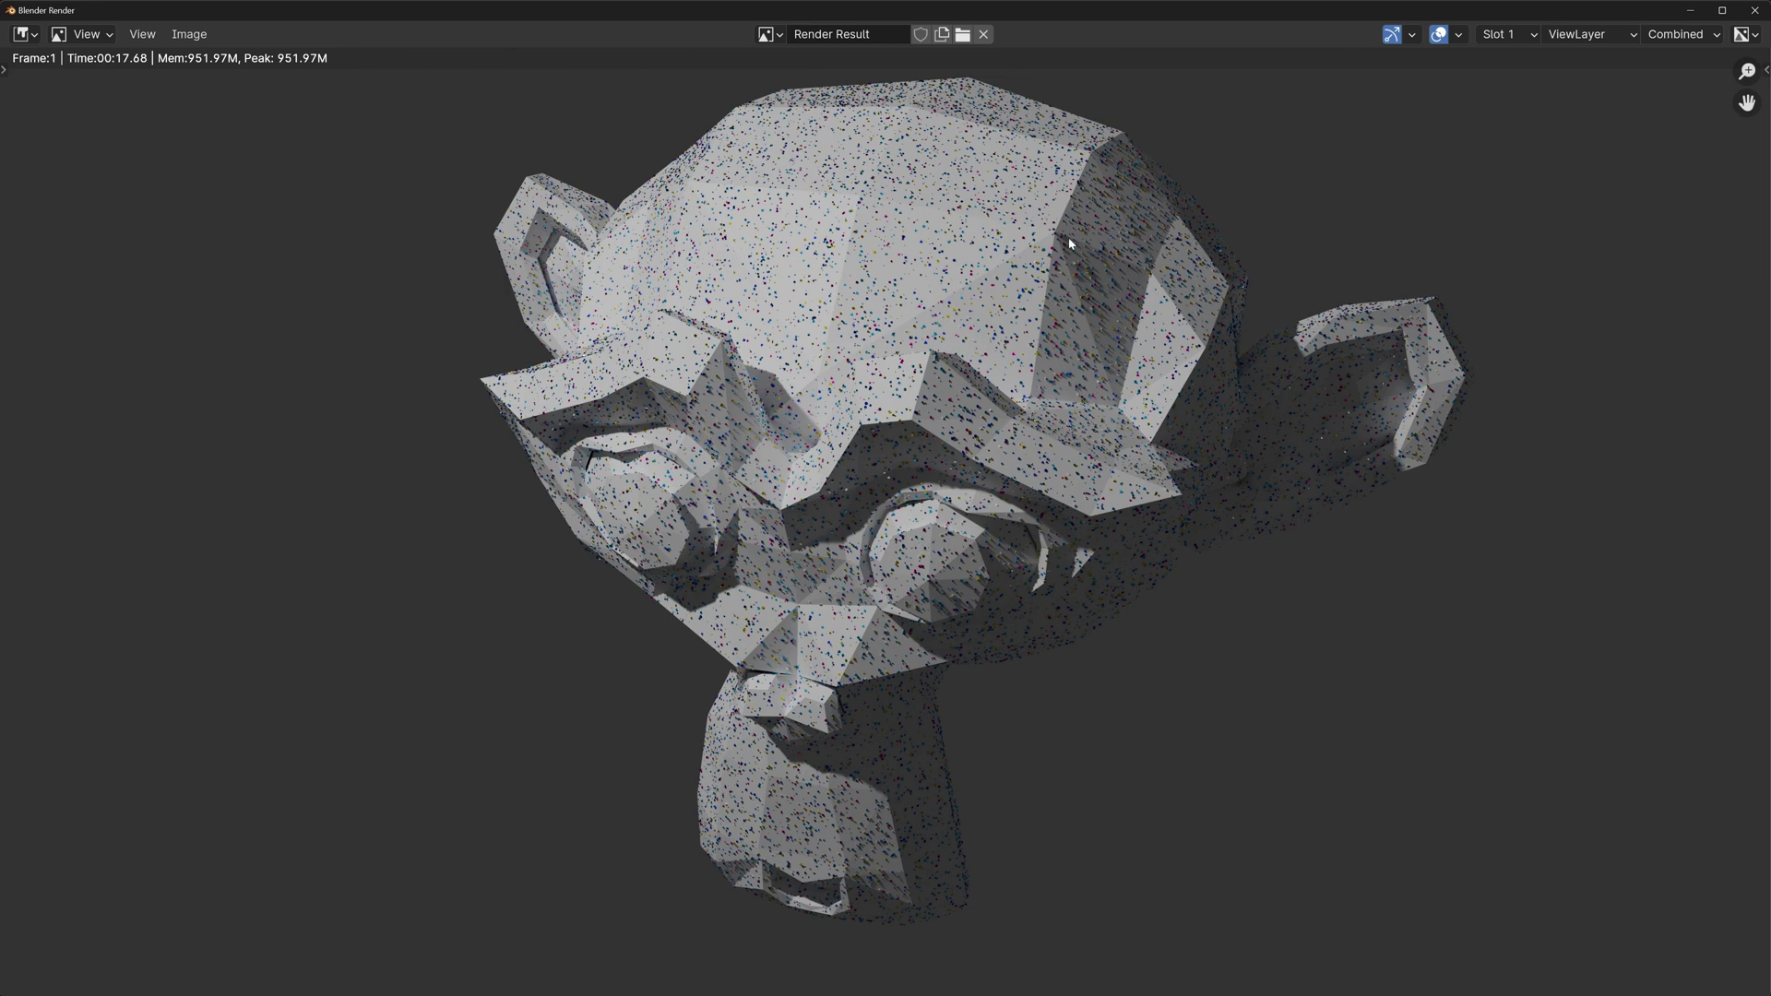
pyautogui.click(1754, 10)
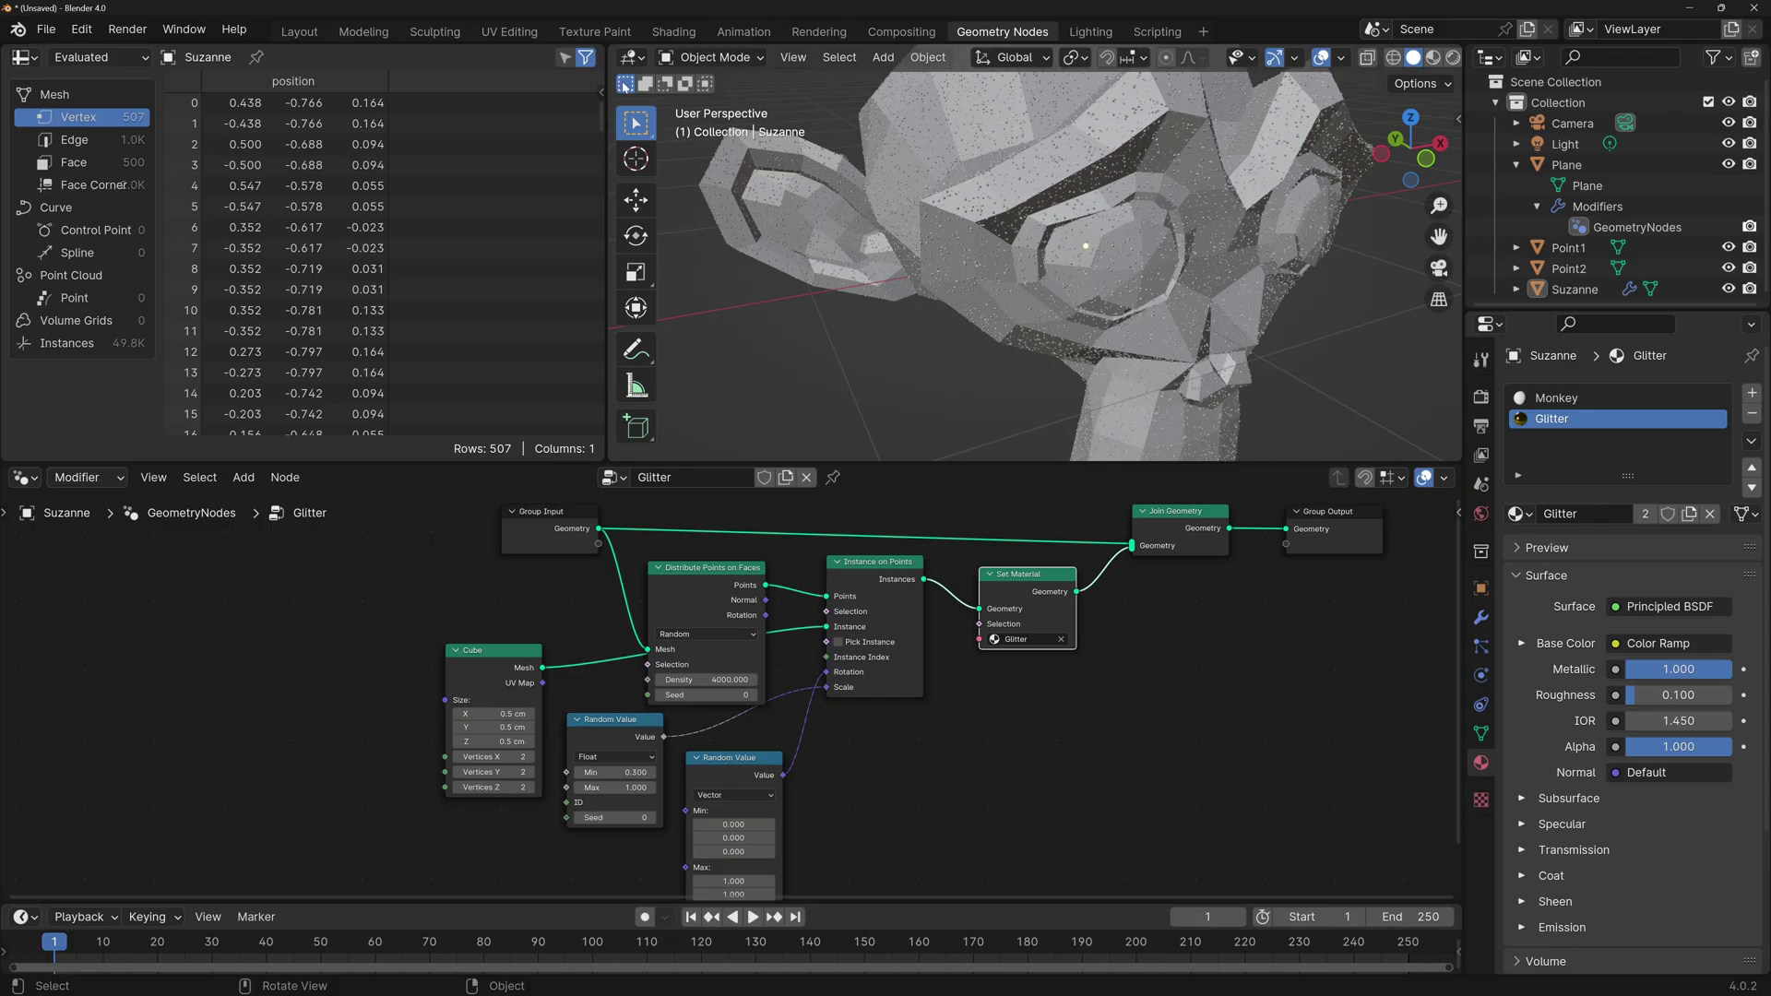
# Switch to the UV Editing workspace and put Suzanne into Weight Paint mode.
pyautogui.click(513, 38)
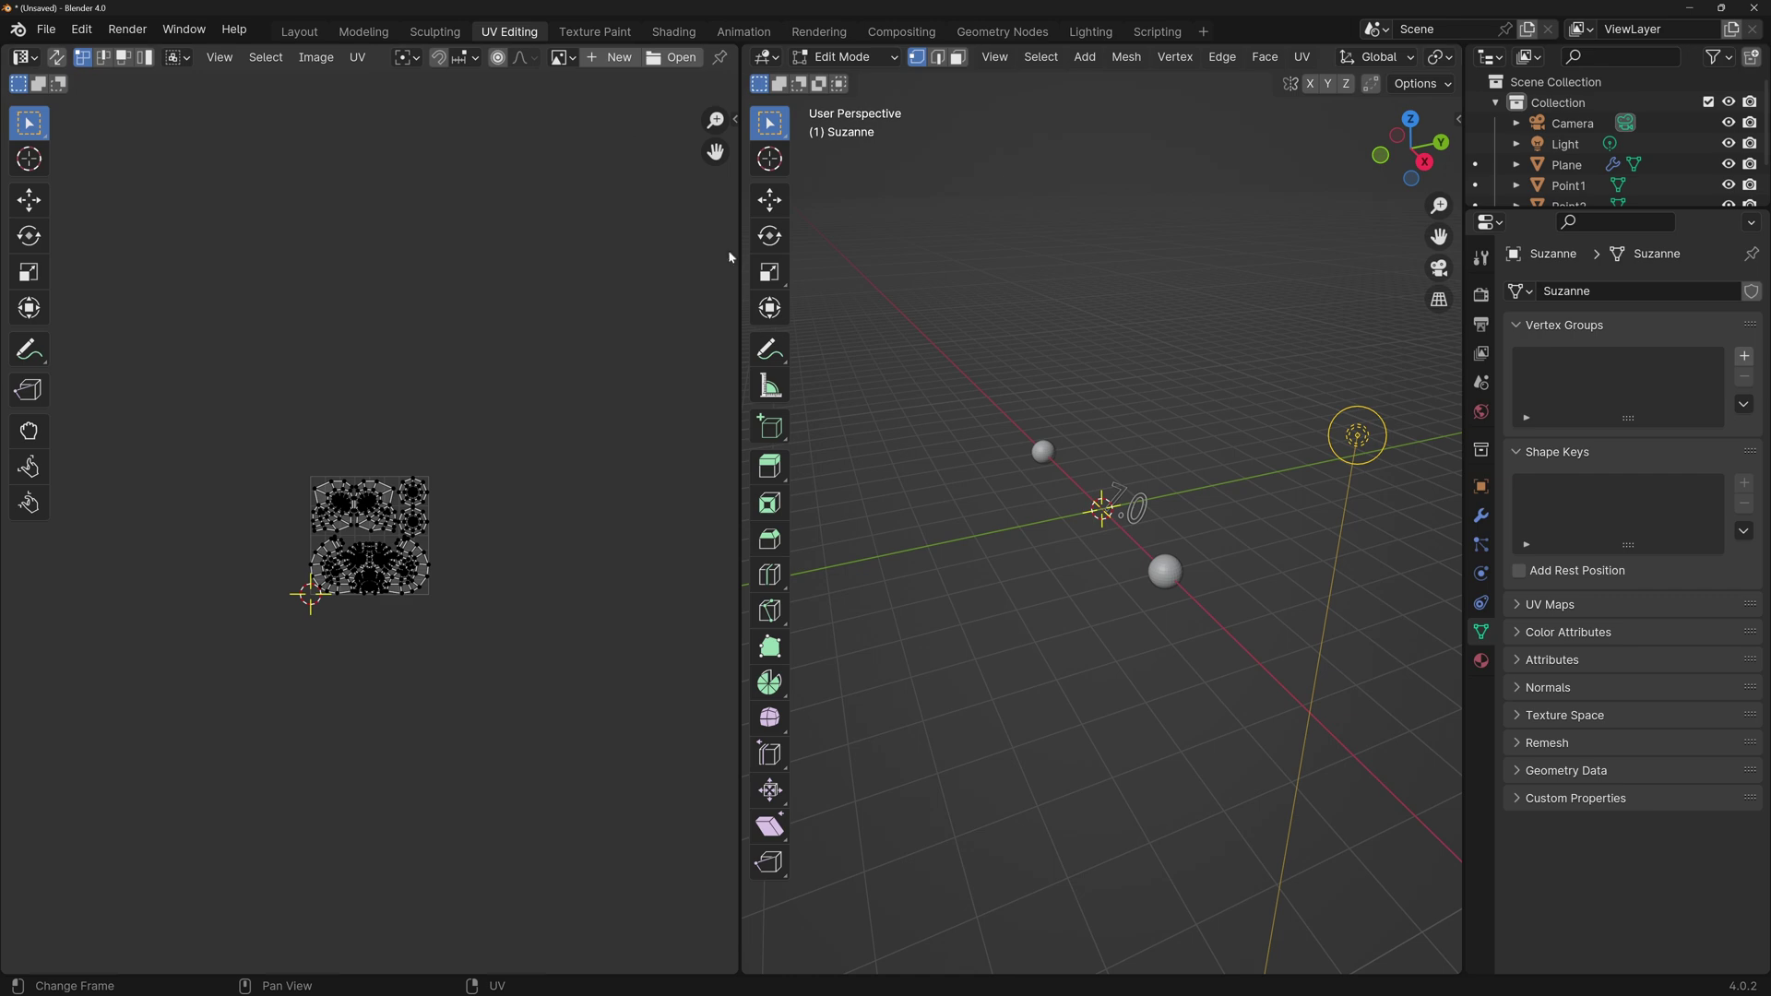
pyautogui.press('KP_Decimal')
pyautogui.moveTo(1159, 569); pyautogui.dragTo(959, 553, button='middle')
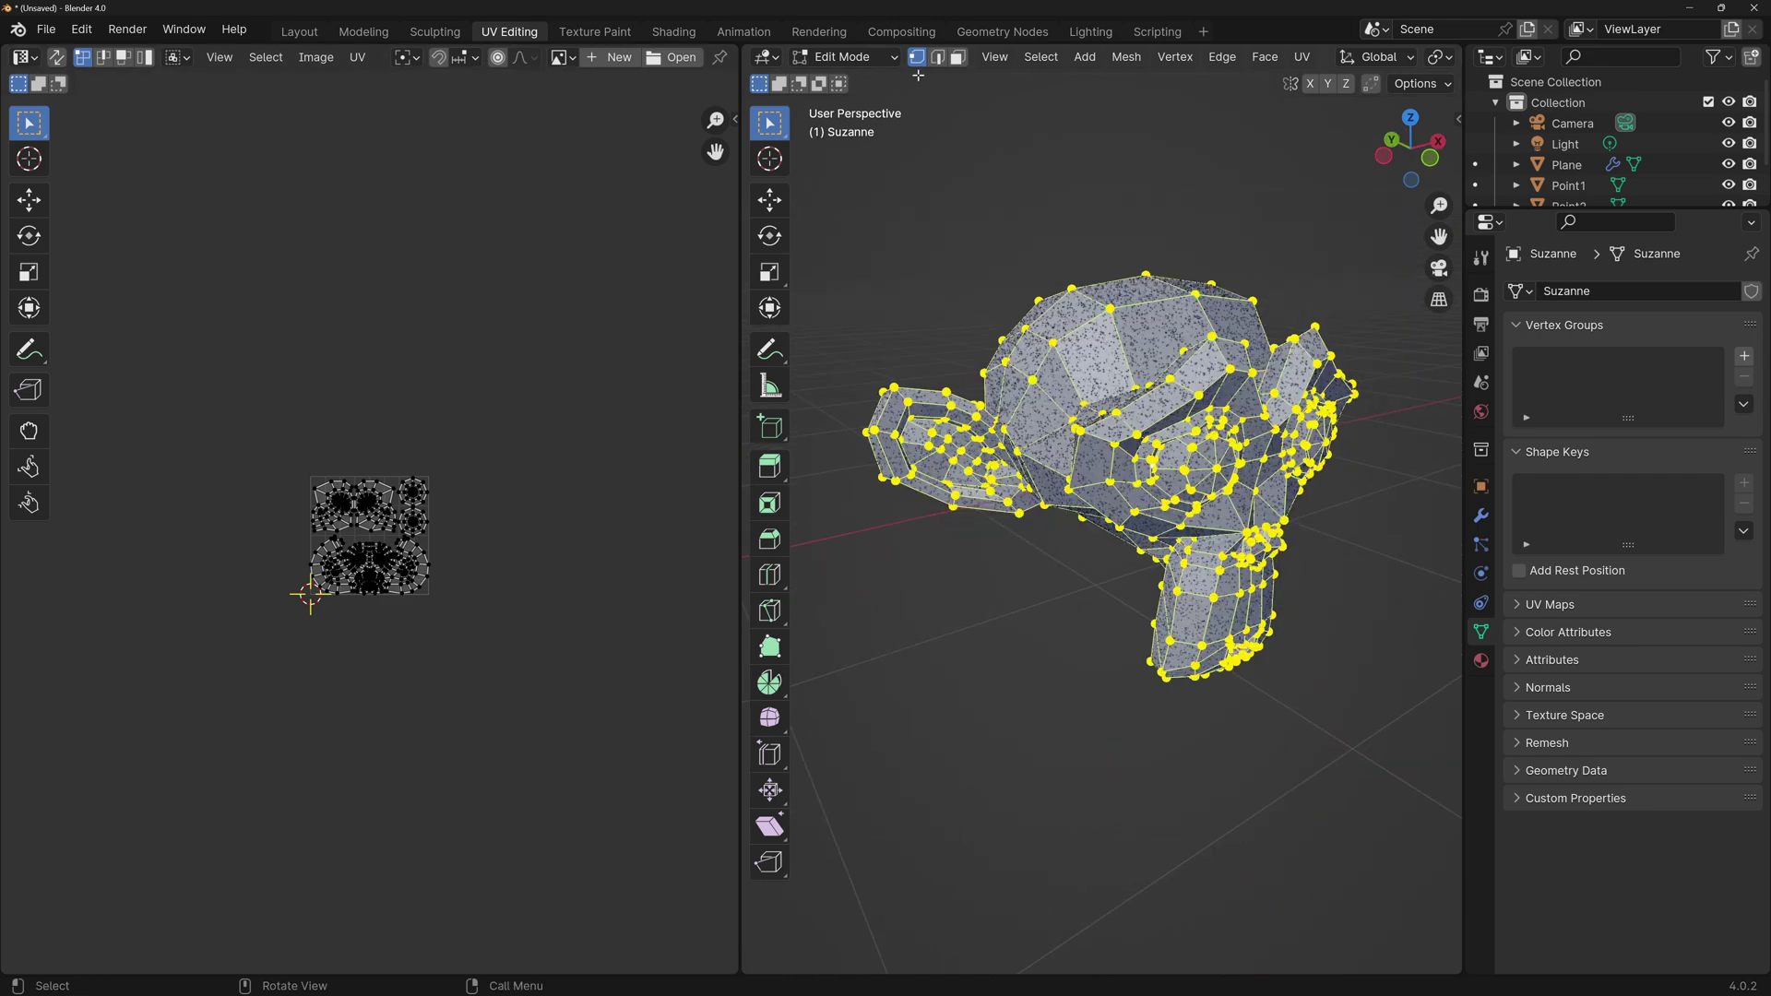
pyautogui.click(888, 57)
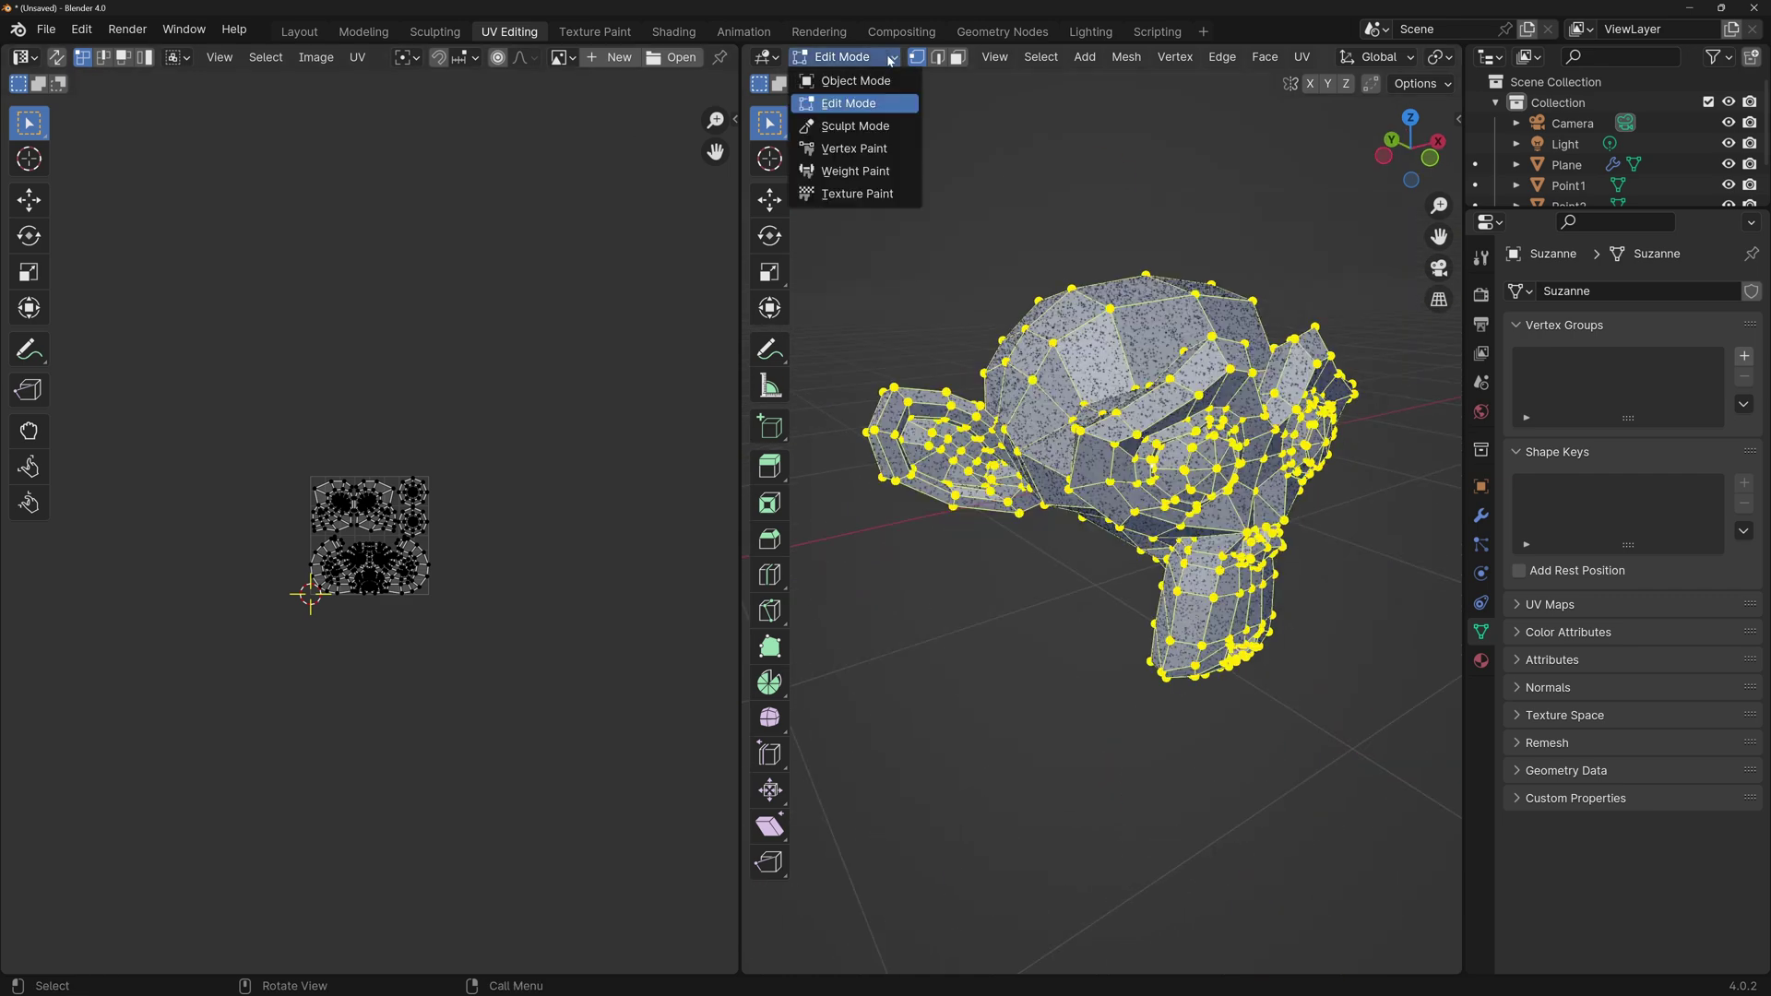
pyautogui.click(886, 174)
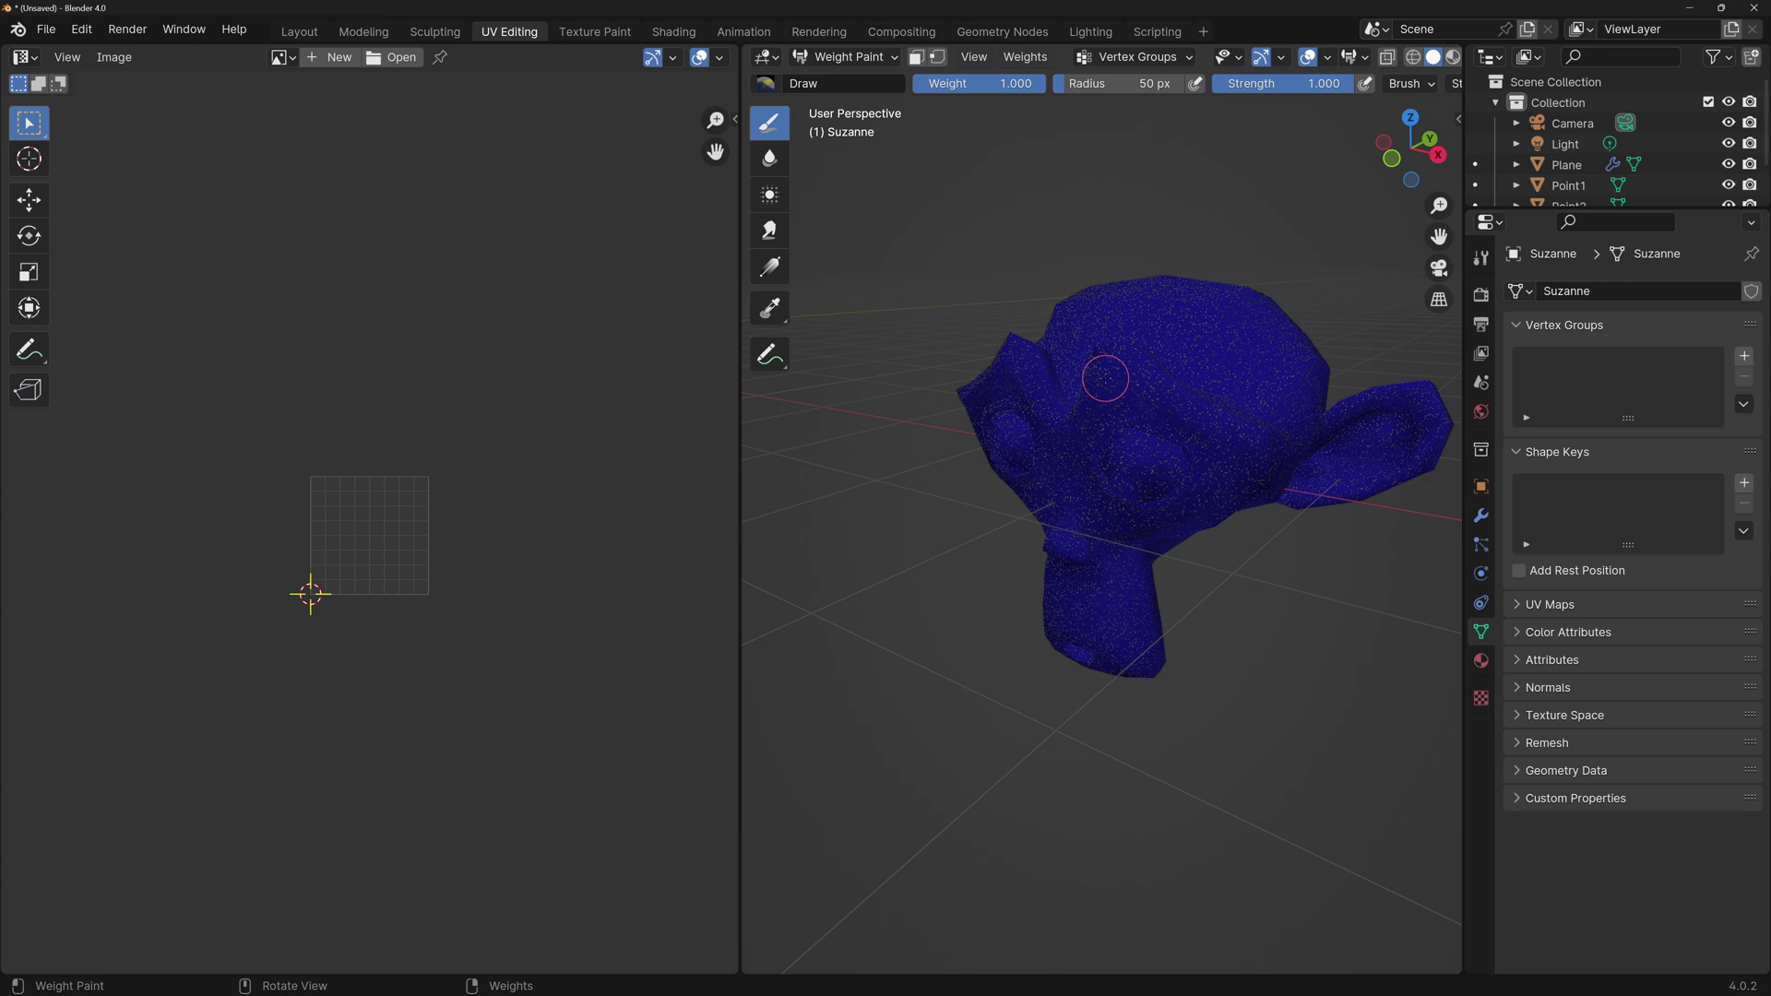
# Add a new vertex group named Group to Suzanne.
pyautogui.moveTo(1055, 407); pyautogui.dragTo(1114, 394, button='middle')
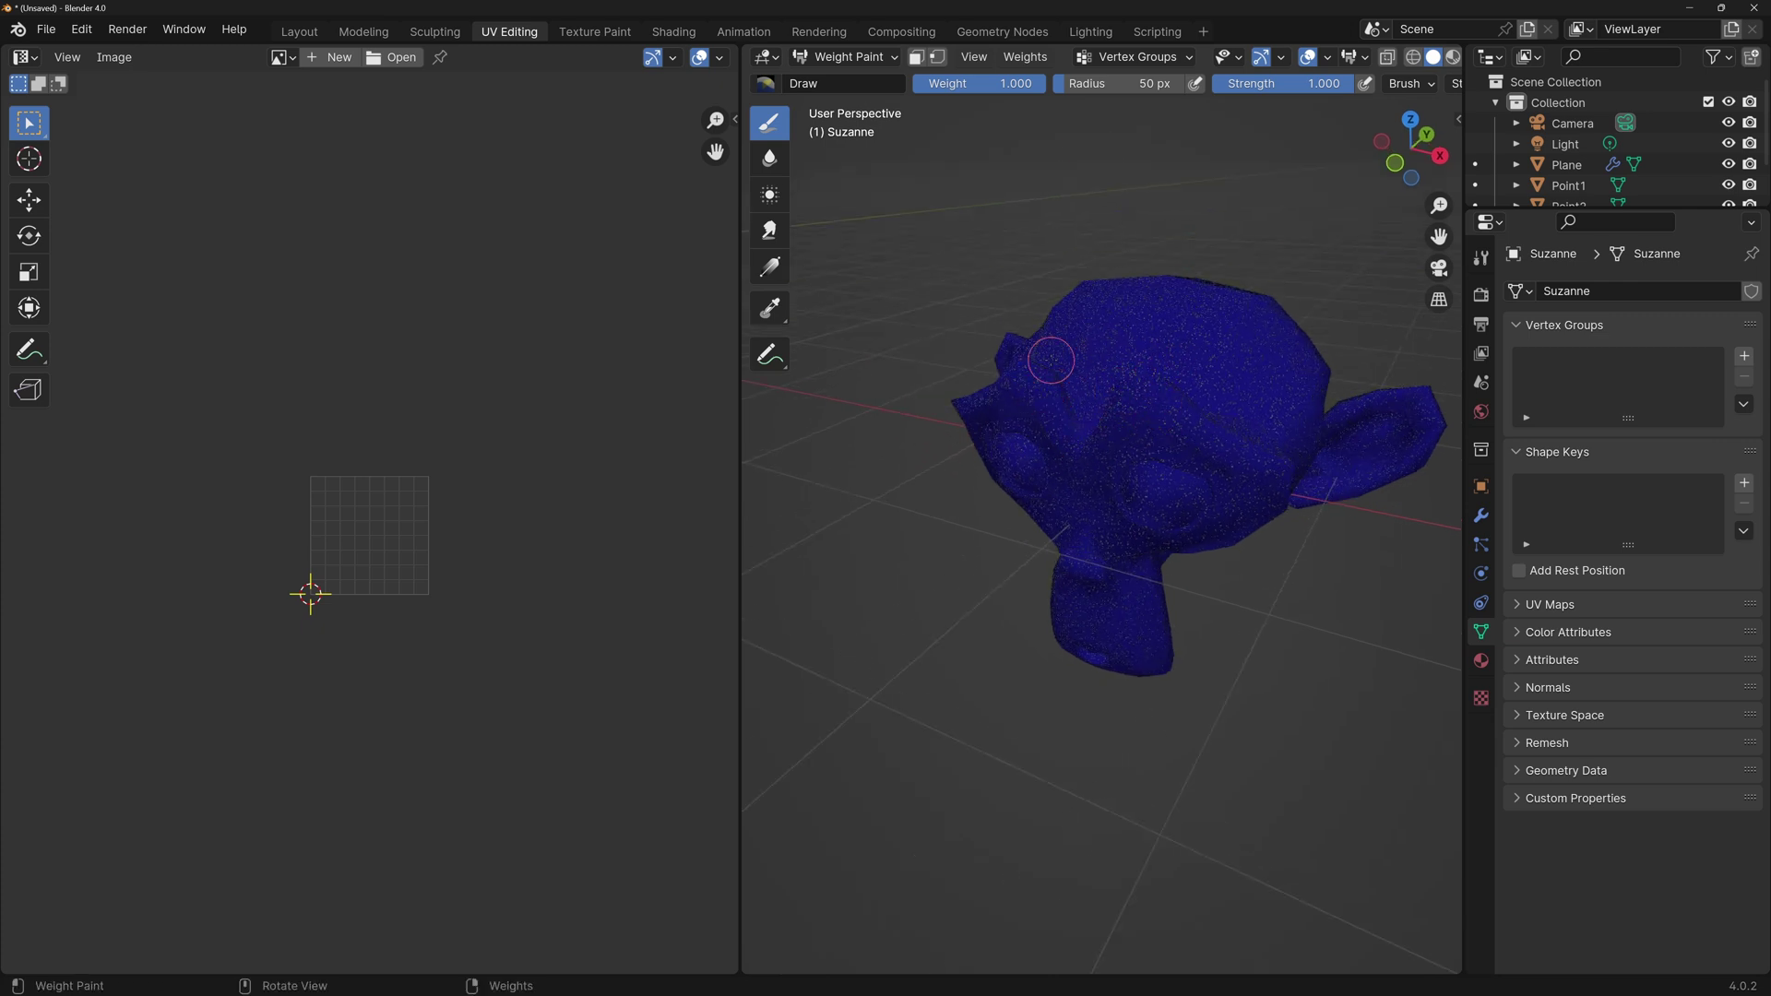
pyautogui.moveTo(1217, 439); pyautogui.dragTo(1165, 301, button='middle')
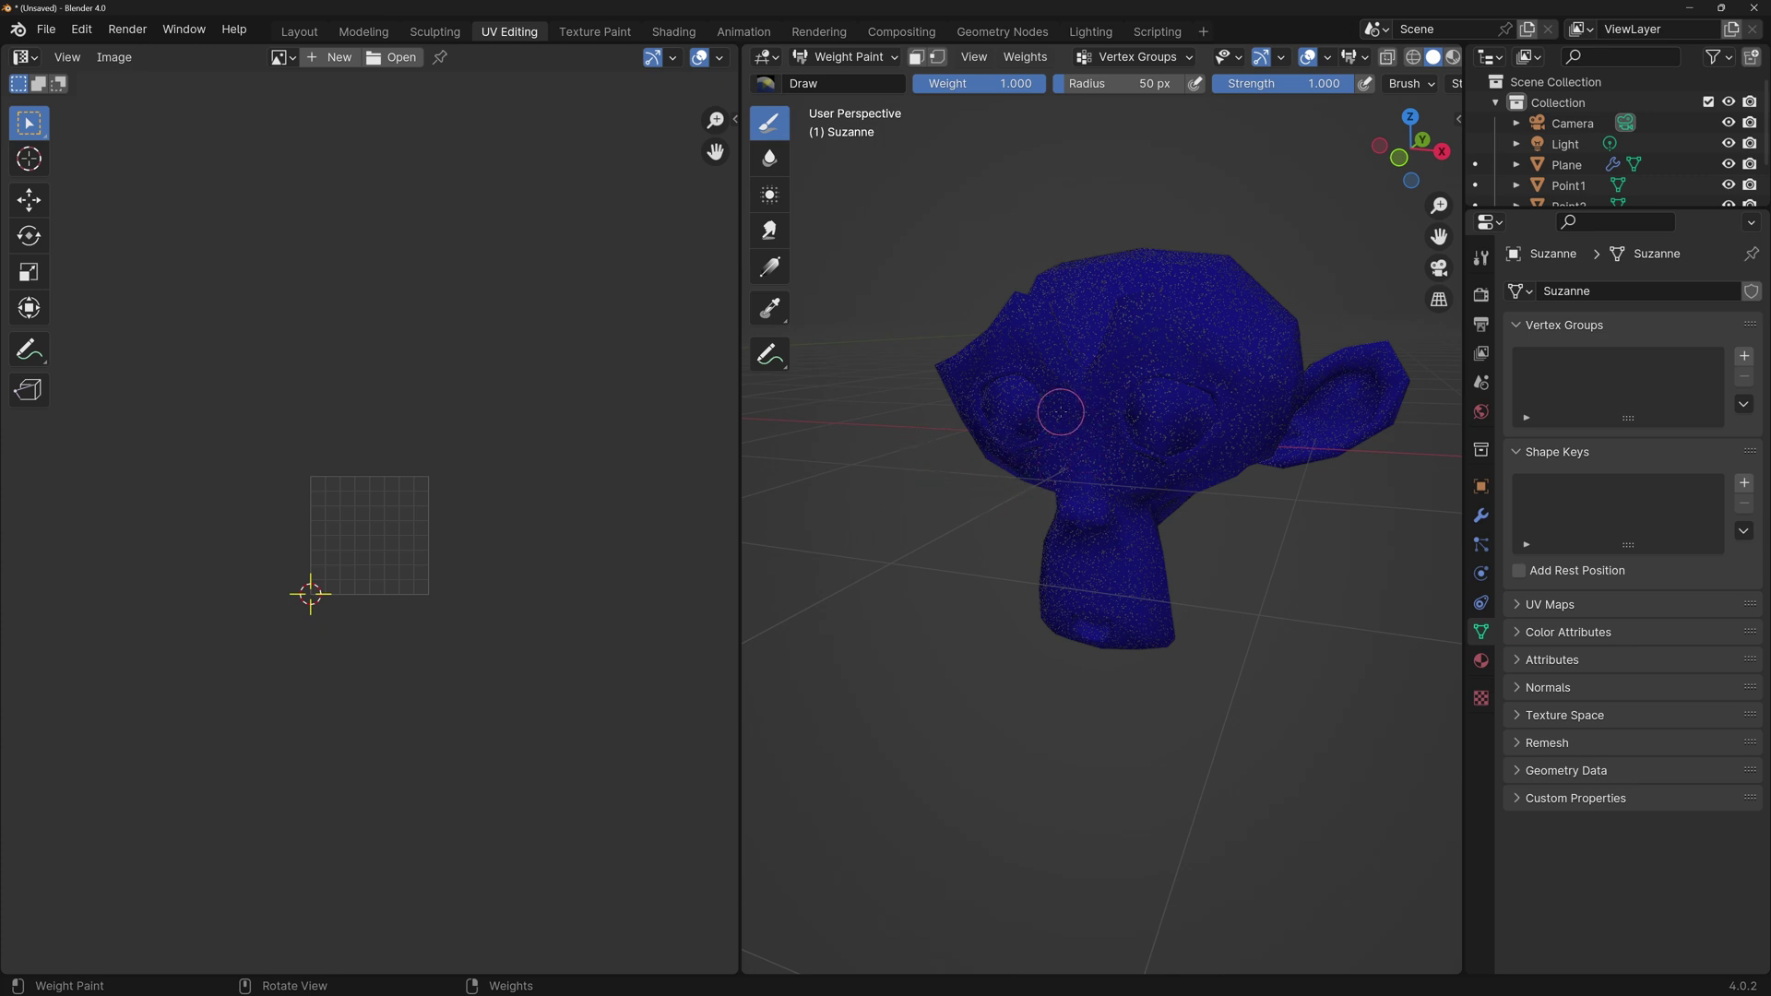
pyautogui.moveTo(1061, 412); pyautogui.dragTo(1134, 506, button='middle')
pyautogui.scroll(1, 1133, 507)
pyautogui.click(1195, 347)
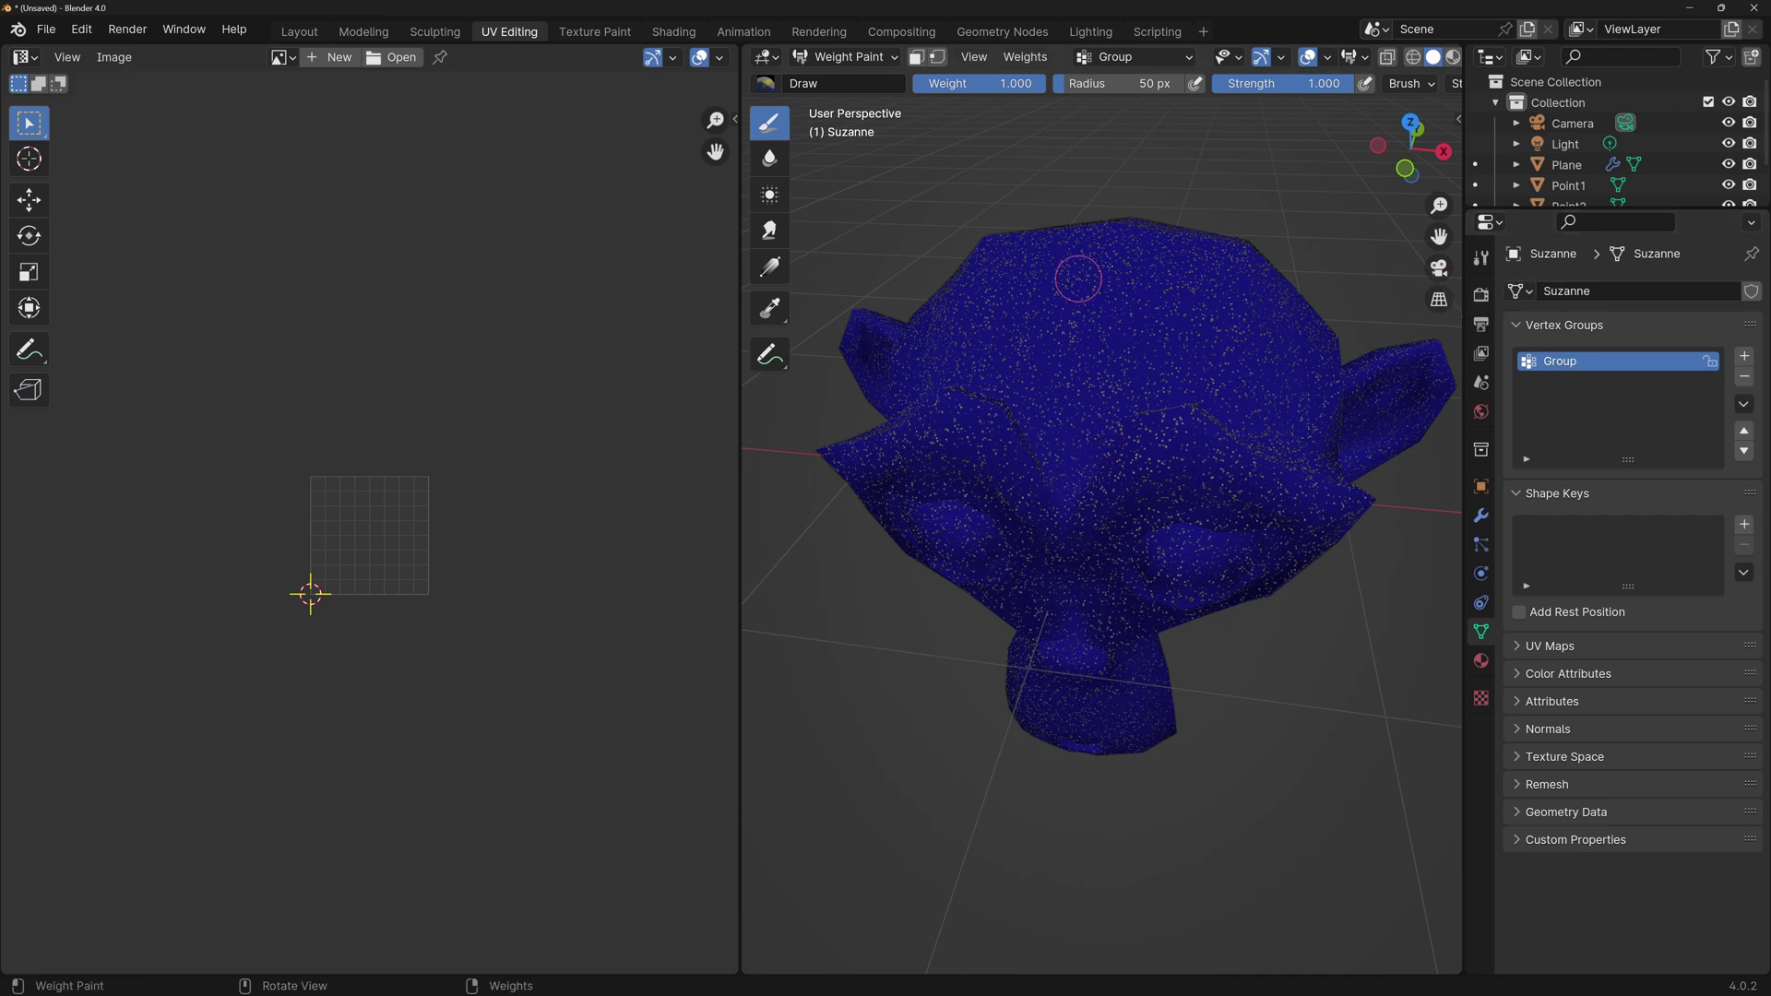
# Switch to wireframe shading and paint full weight onto a spot on Suzanne's head.
pyautogui.scroll(5, 1233, 453)
pyautogui.press('z')
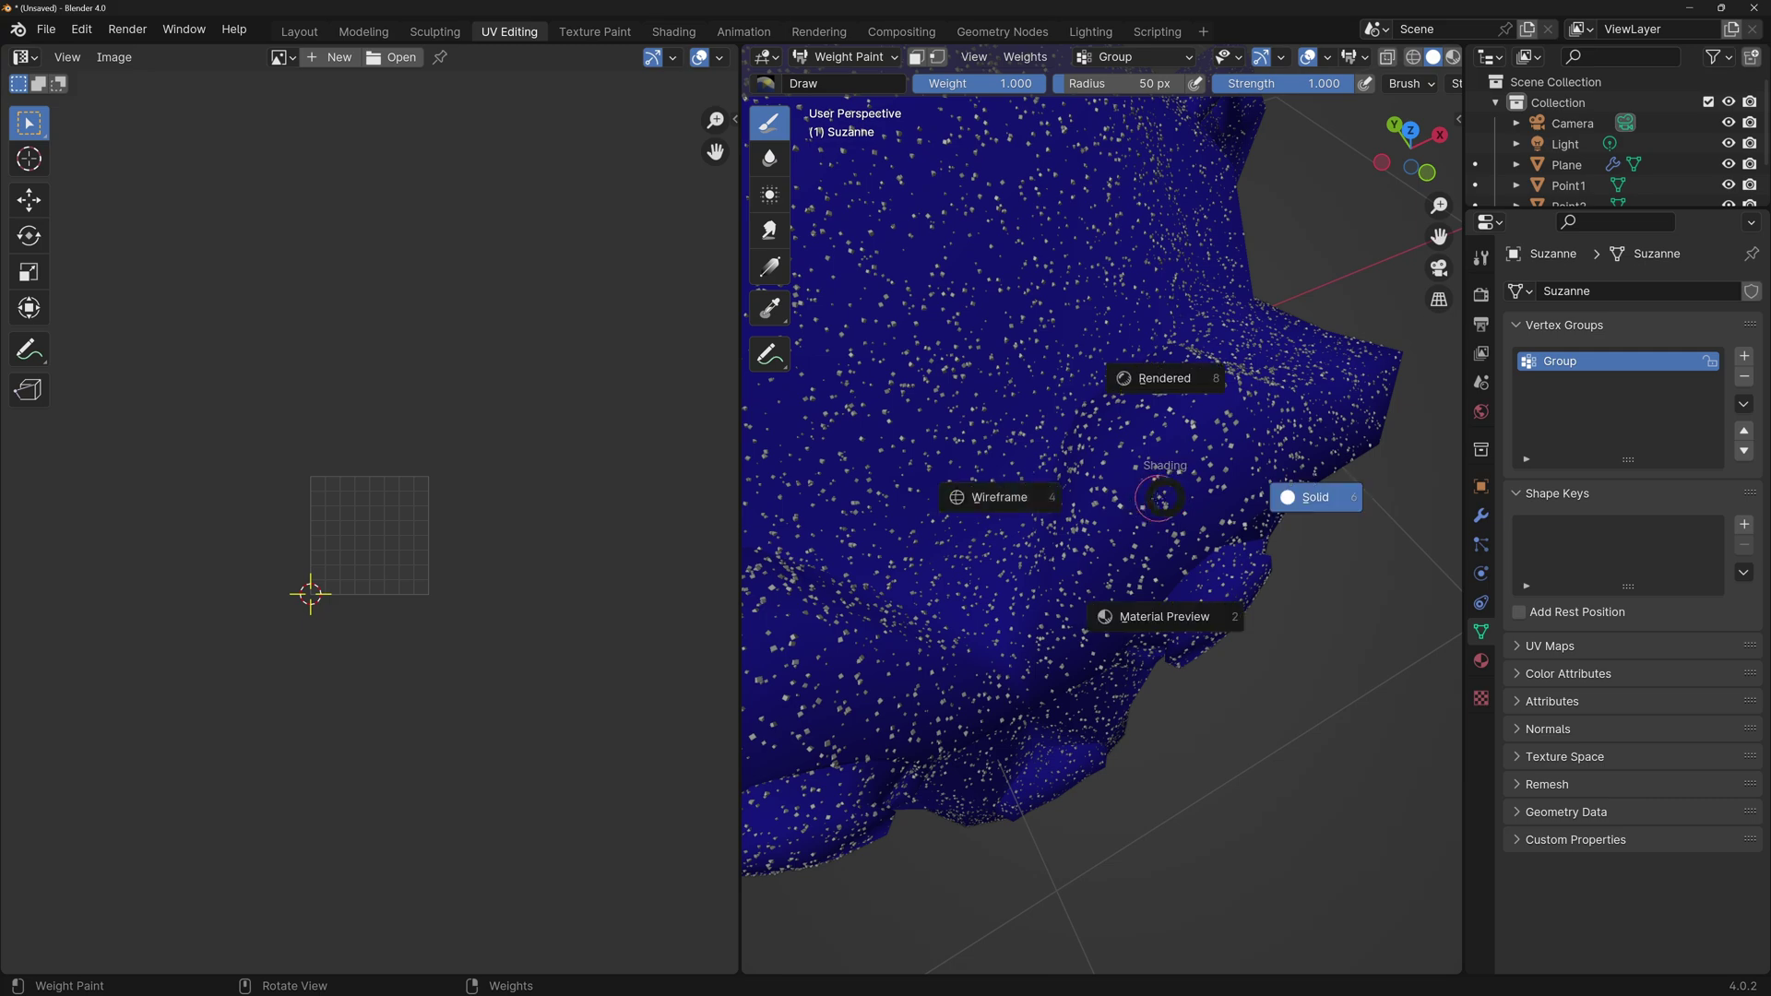
pyautogui.click(1146, 498)
pyautogui.moveTo(1145, 499)
pyautogui.mouseDown(button='middle')
pyautogui.moveTo(1097, 461)
pyautogui.moveTo(1121, 419)
pyautogui.mouseUp(button='middle')
pyautogui.click(1120, 417)
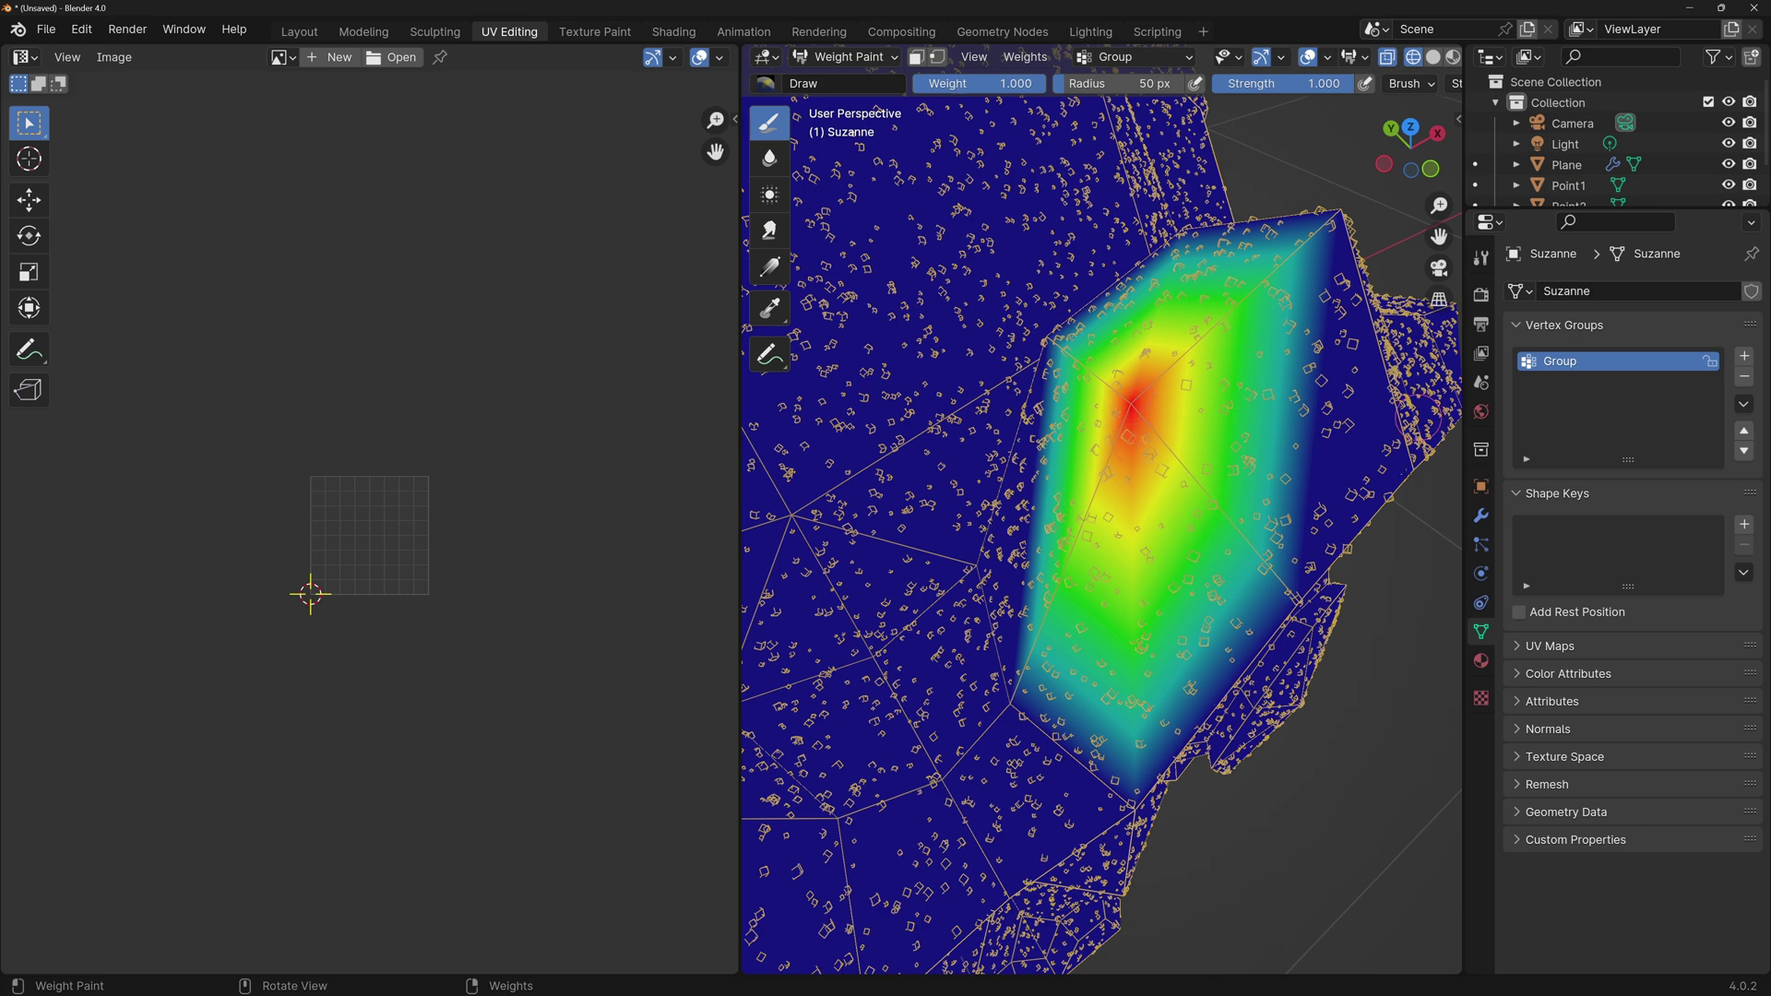
pyautogui.moveTo(1135, 441)
pyautogui.mouseDown(button='middle')
pyautogui.moveTo(1268, 528)
pyautogui.moveTo(1200, 522)
pyautogui.mouseUp(button='middle')
pyautogui.scroll(1, 1200, 581)
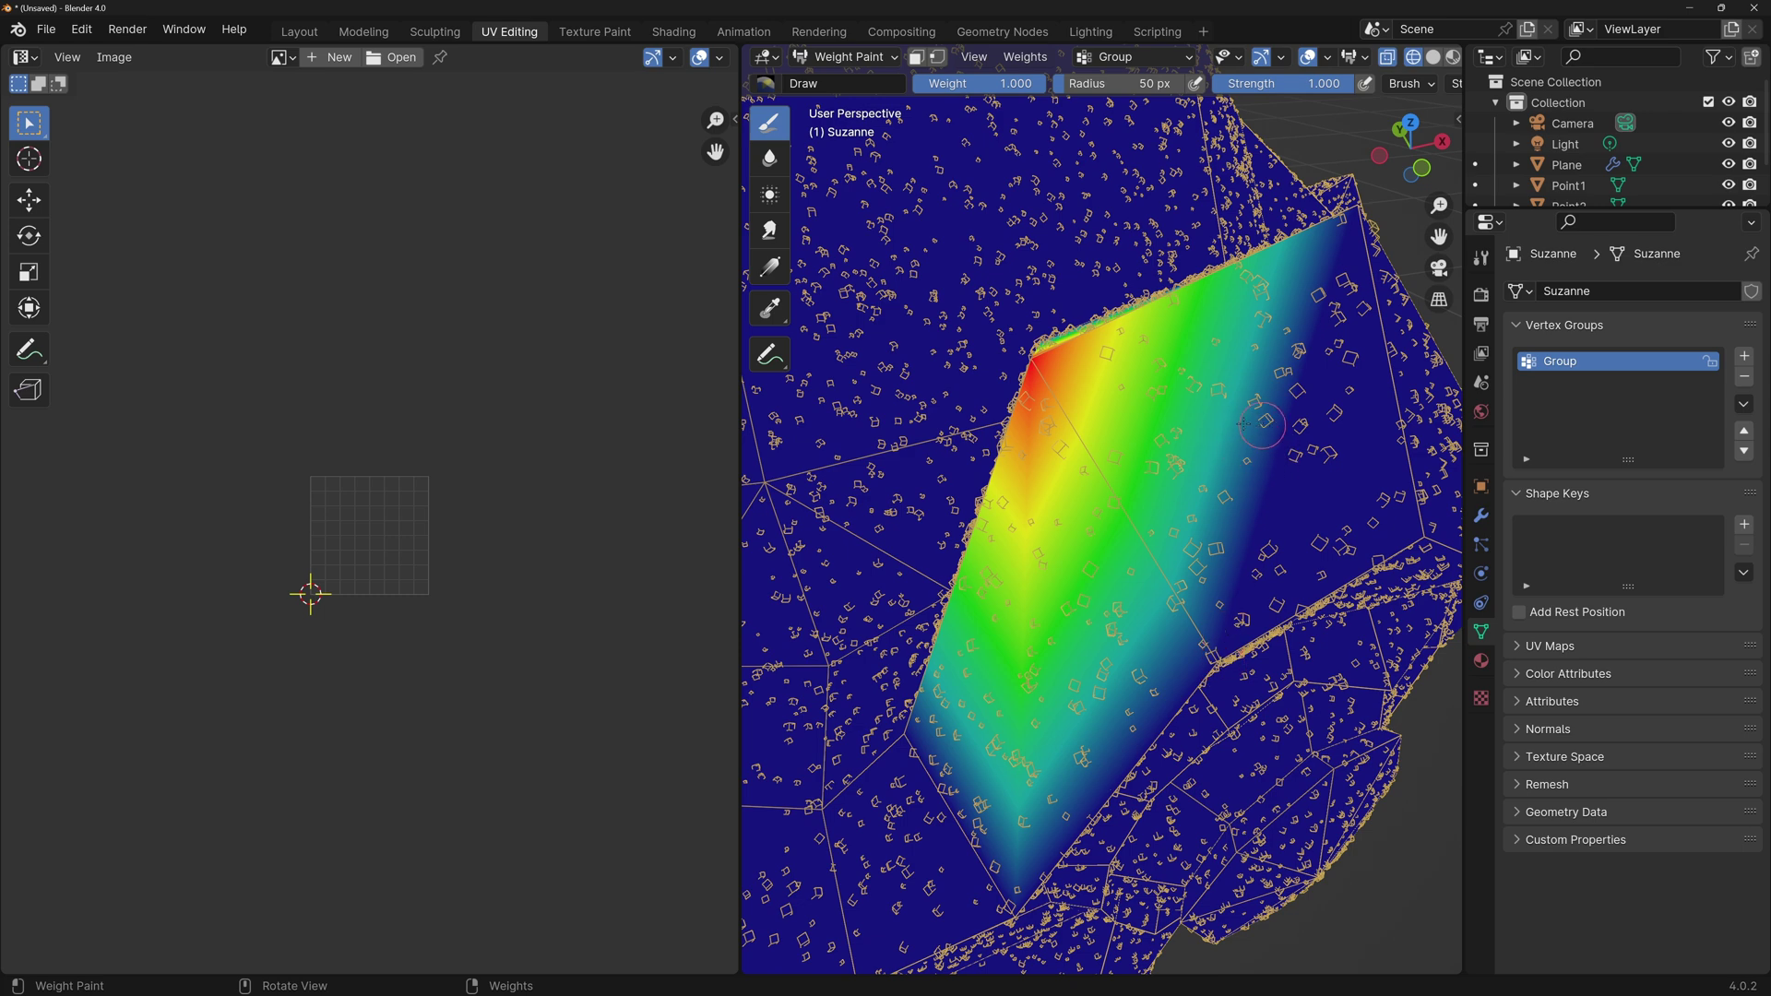
pyautogui.moveTo(1289, 399); pyautogui.dragTo(1208, 604, button='middle')
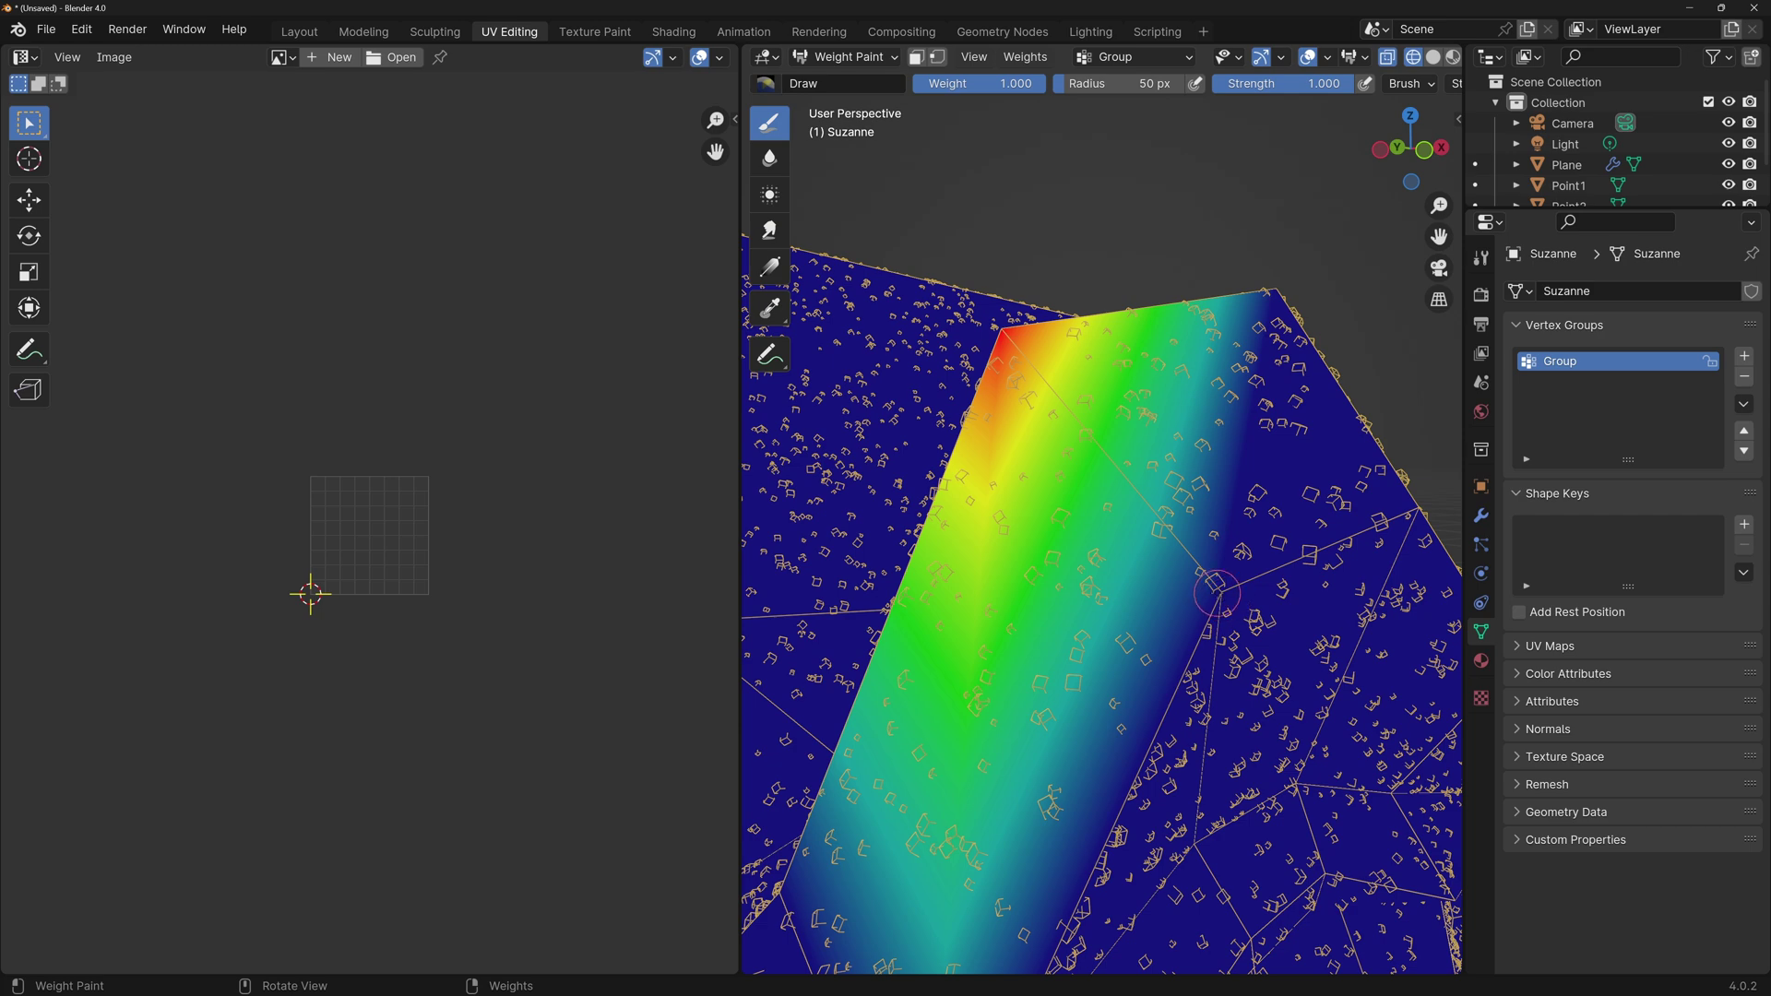
pyautogui.click(1218, 598)
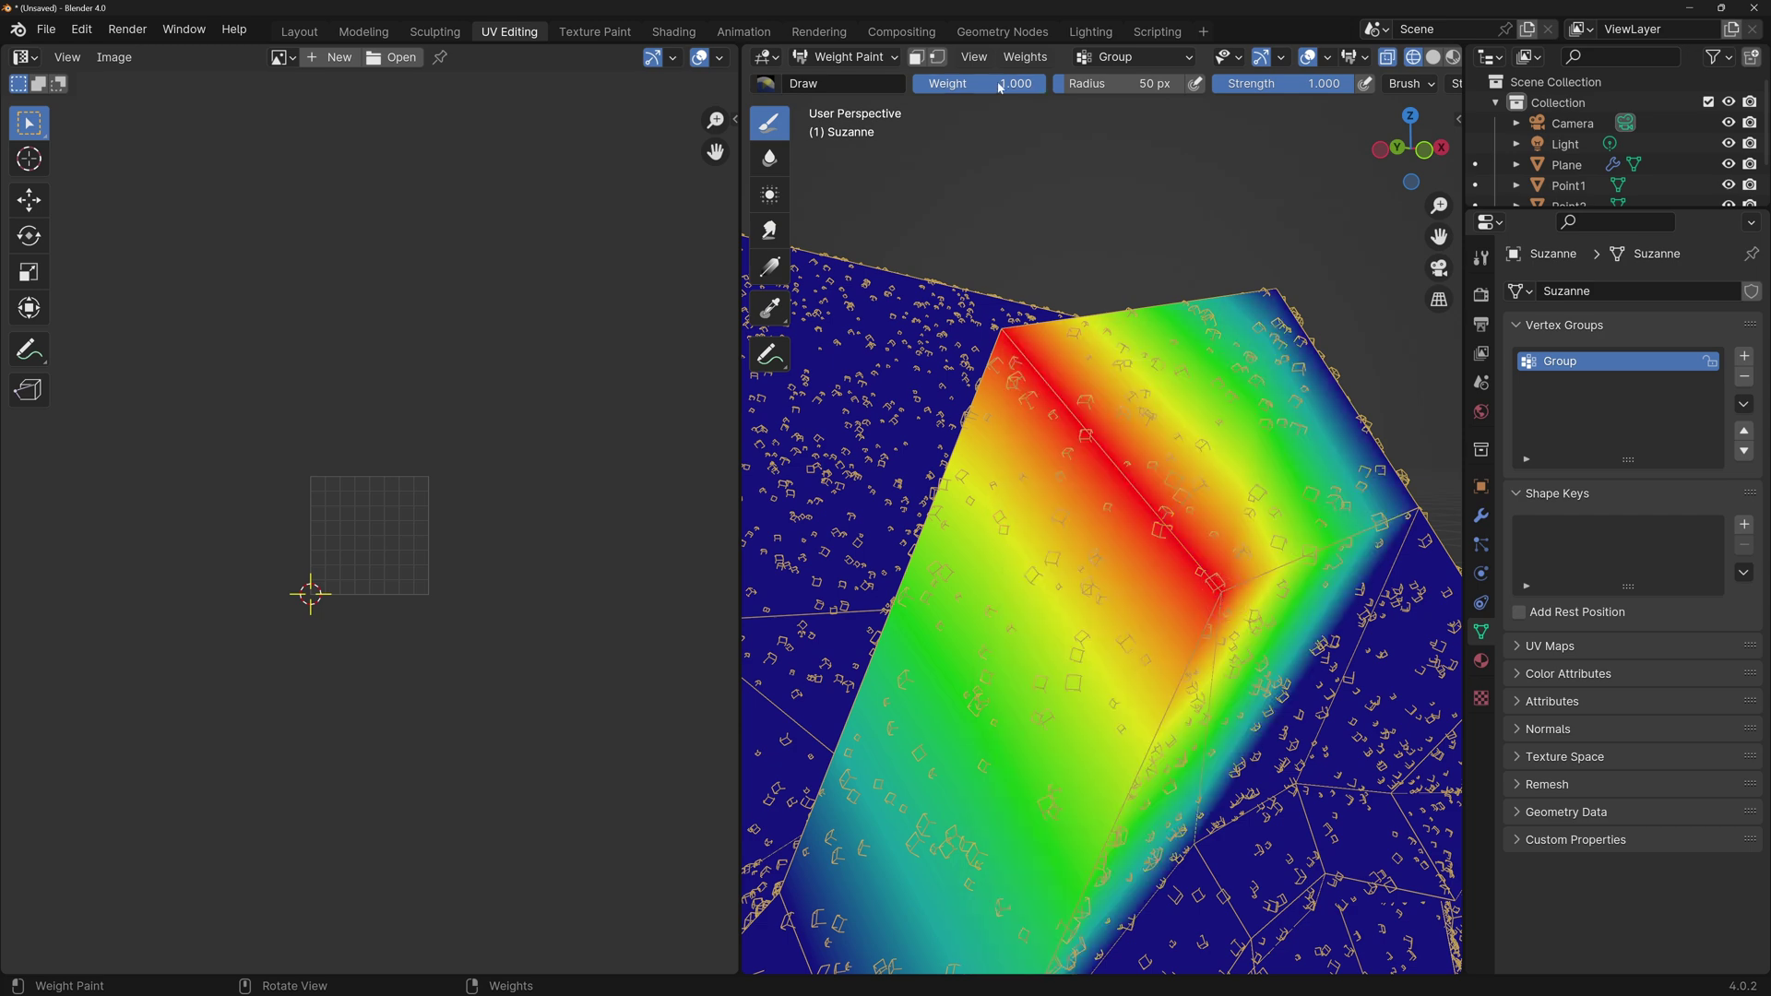
# Lower the brush weight to 0.553 and return to the Geometry Nodes workspace.
pyautogui.moveTo(1000, 87); pyautogui.dragTo(942, 87)
pyautogui.moveTo(1105, 430); pyautogui.dragTo(950, 397, button='middle')
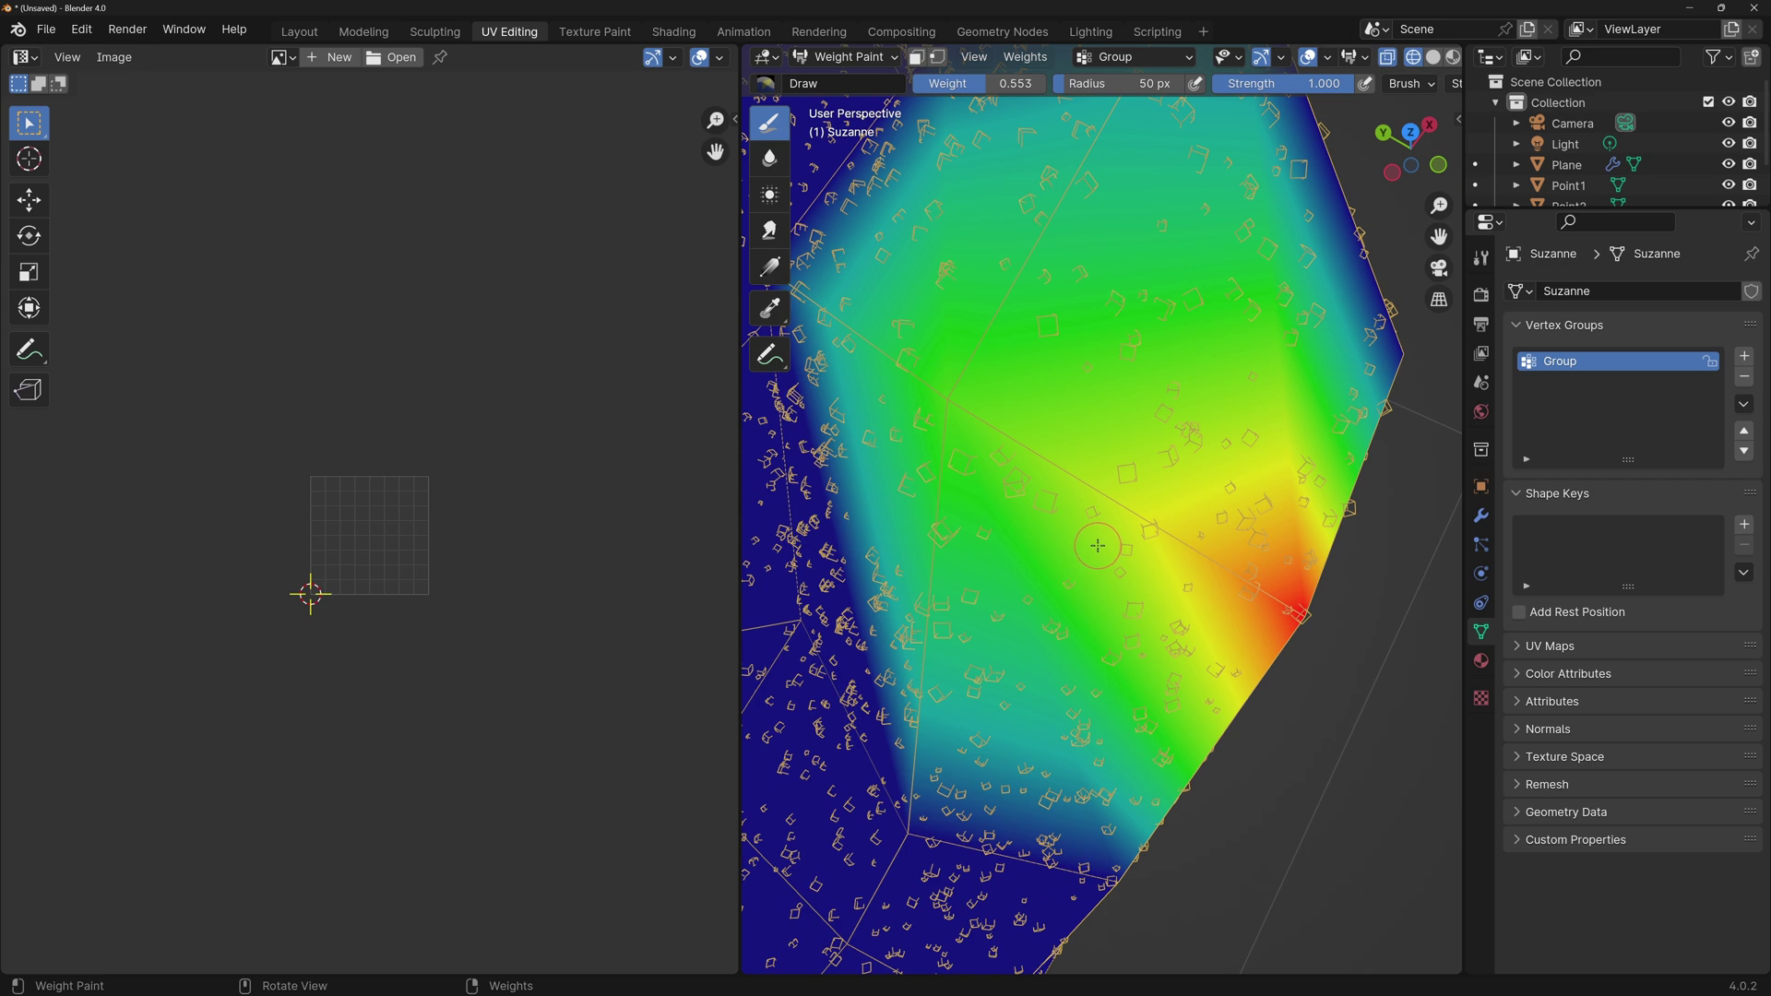
pyautogui.click(1002, 32)
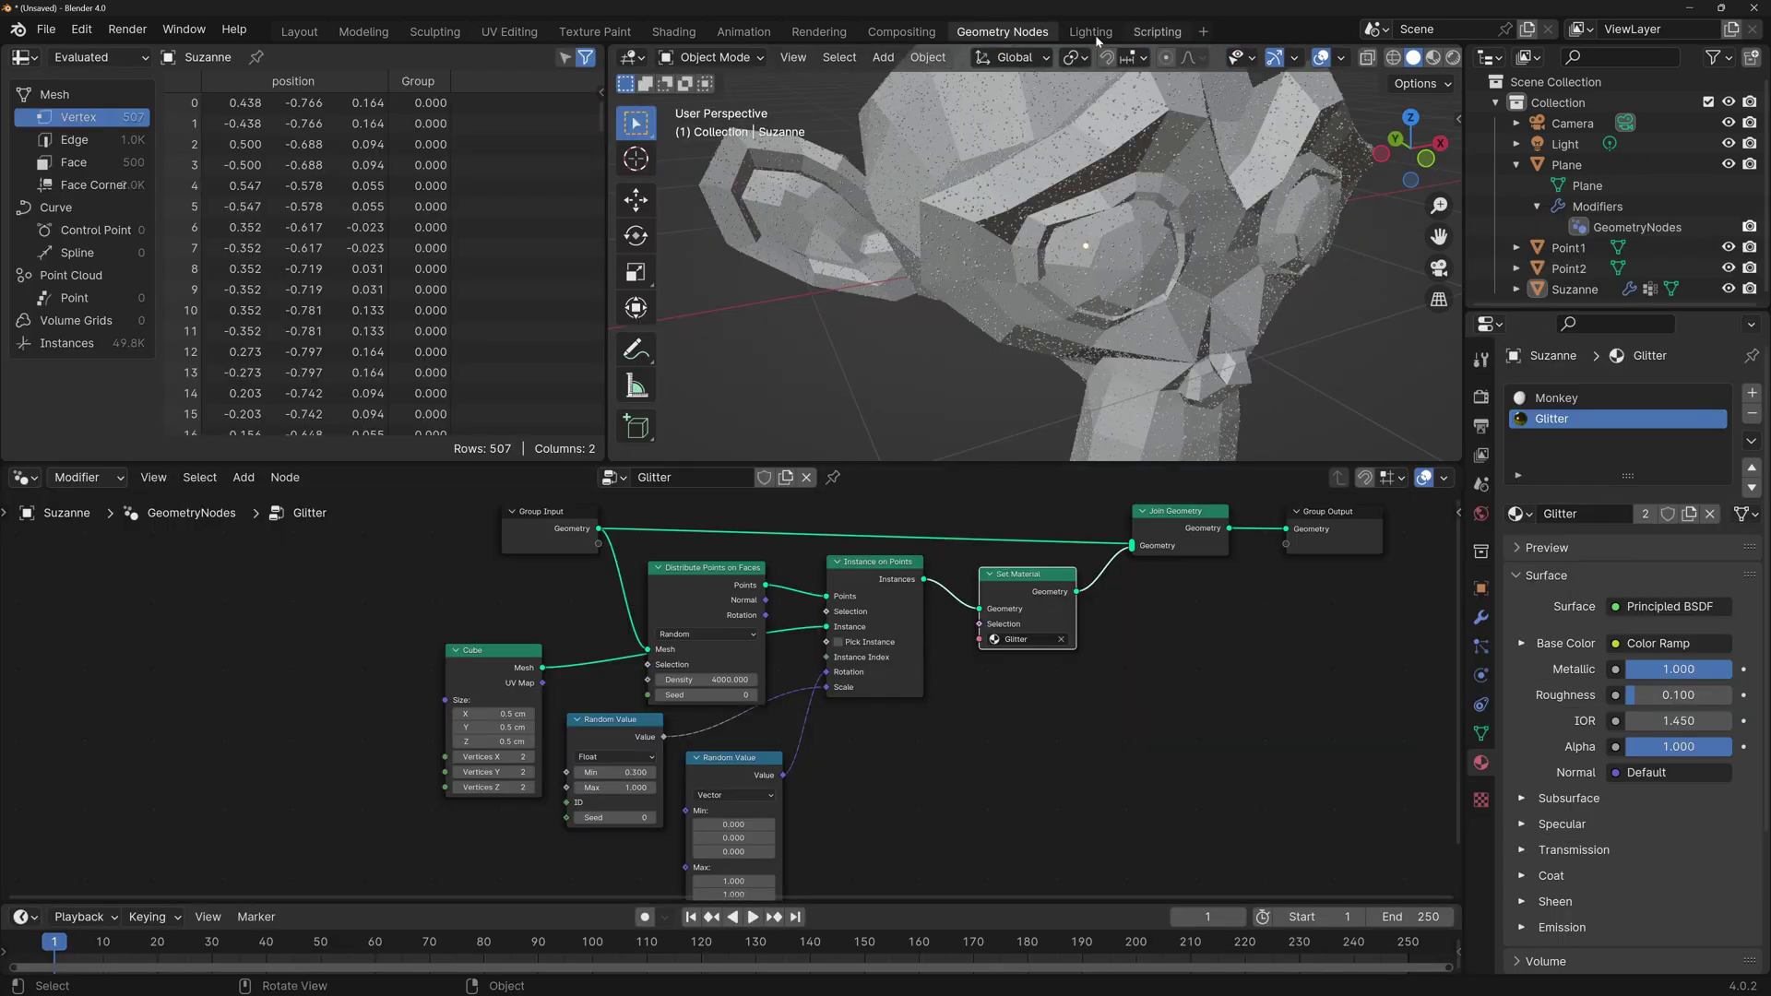
# Link Distribute Points on Faces' Density to the Group Input and view Suzanne's modifier settings.
pyautogui.scroll(2, 1071, 141)
pyautogui.scroll(-2, 1071, 141)
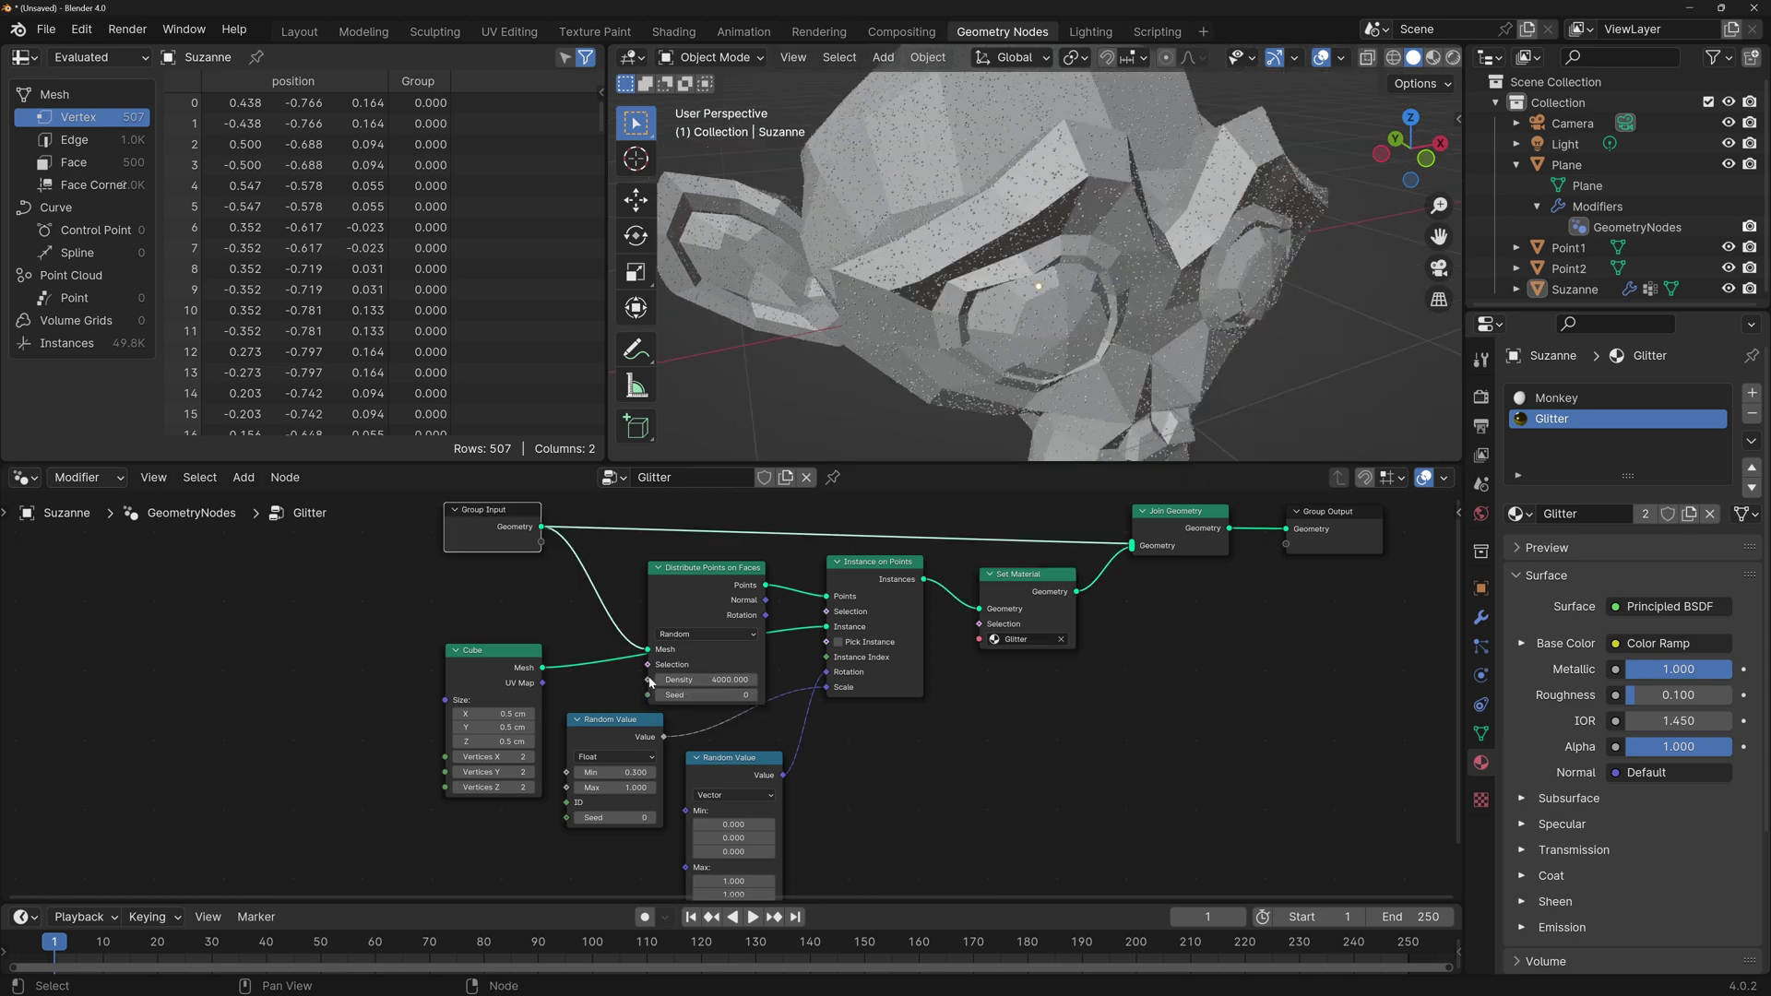
pyautogui.click(649, 681)
pyautogui.moveTo(649, 680); pyautogui.dragTo(542, 547)
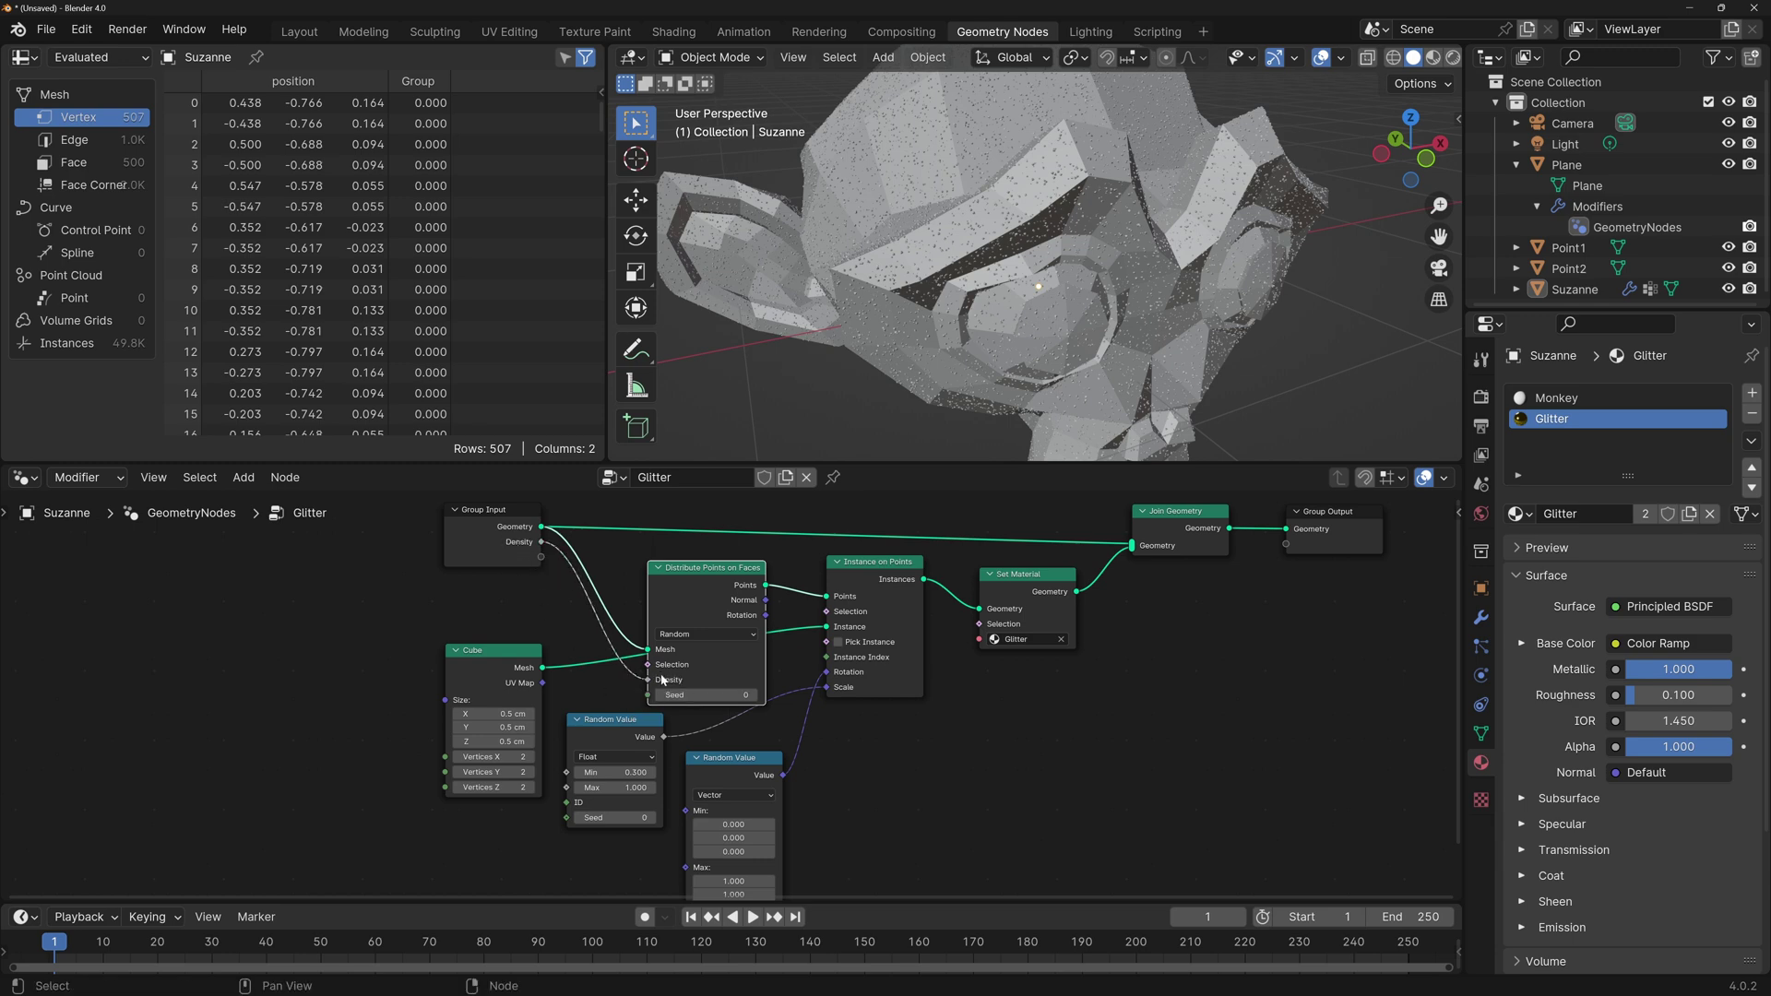
pyautogui.click(1480, 617)
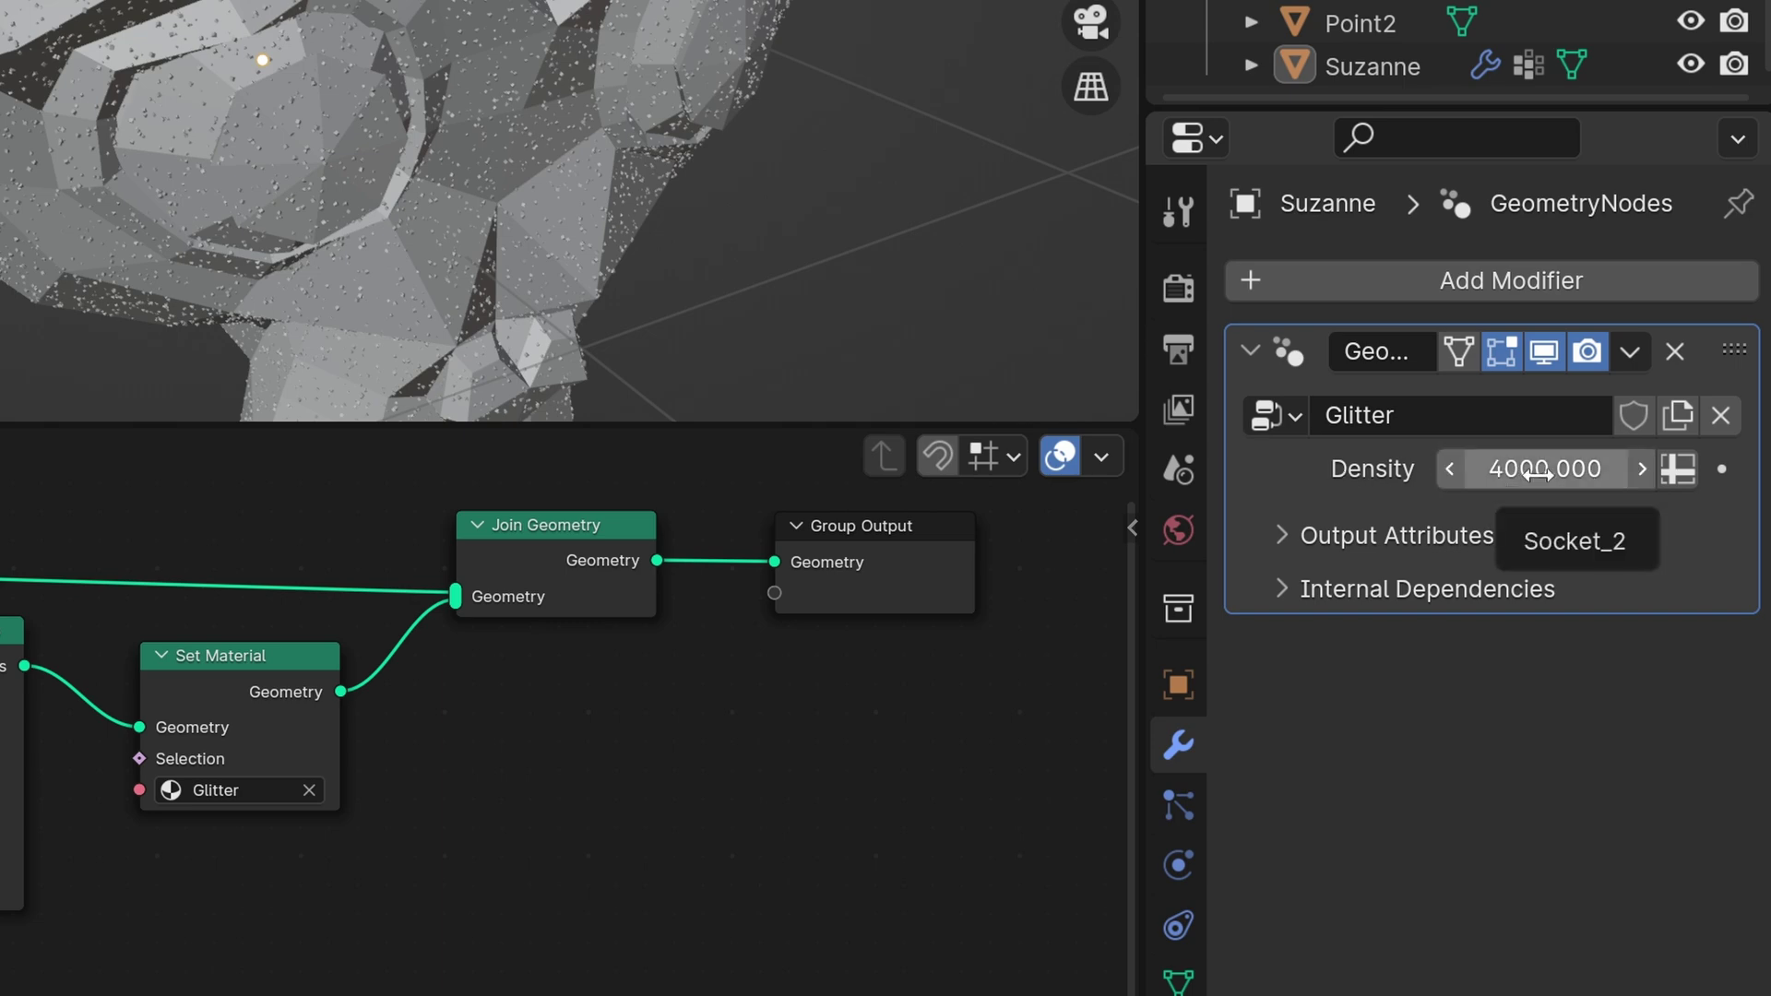
# Switch the modifier's Density to attribute input using the Group attribute.
pyautogui.click(1686, 467)
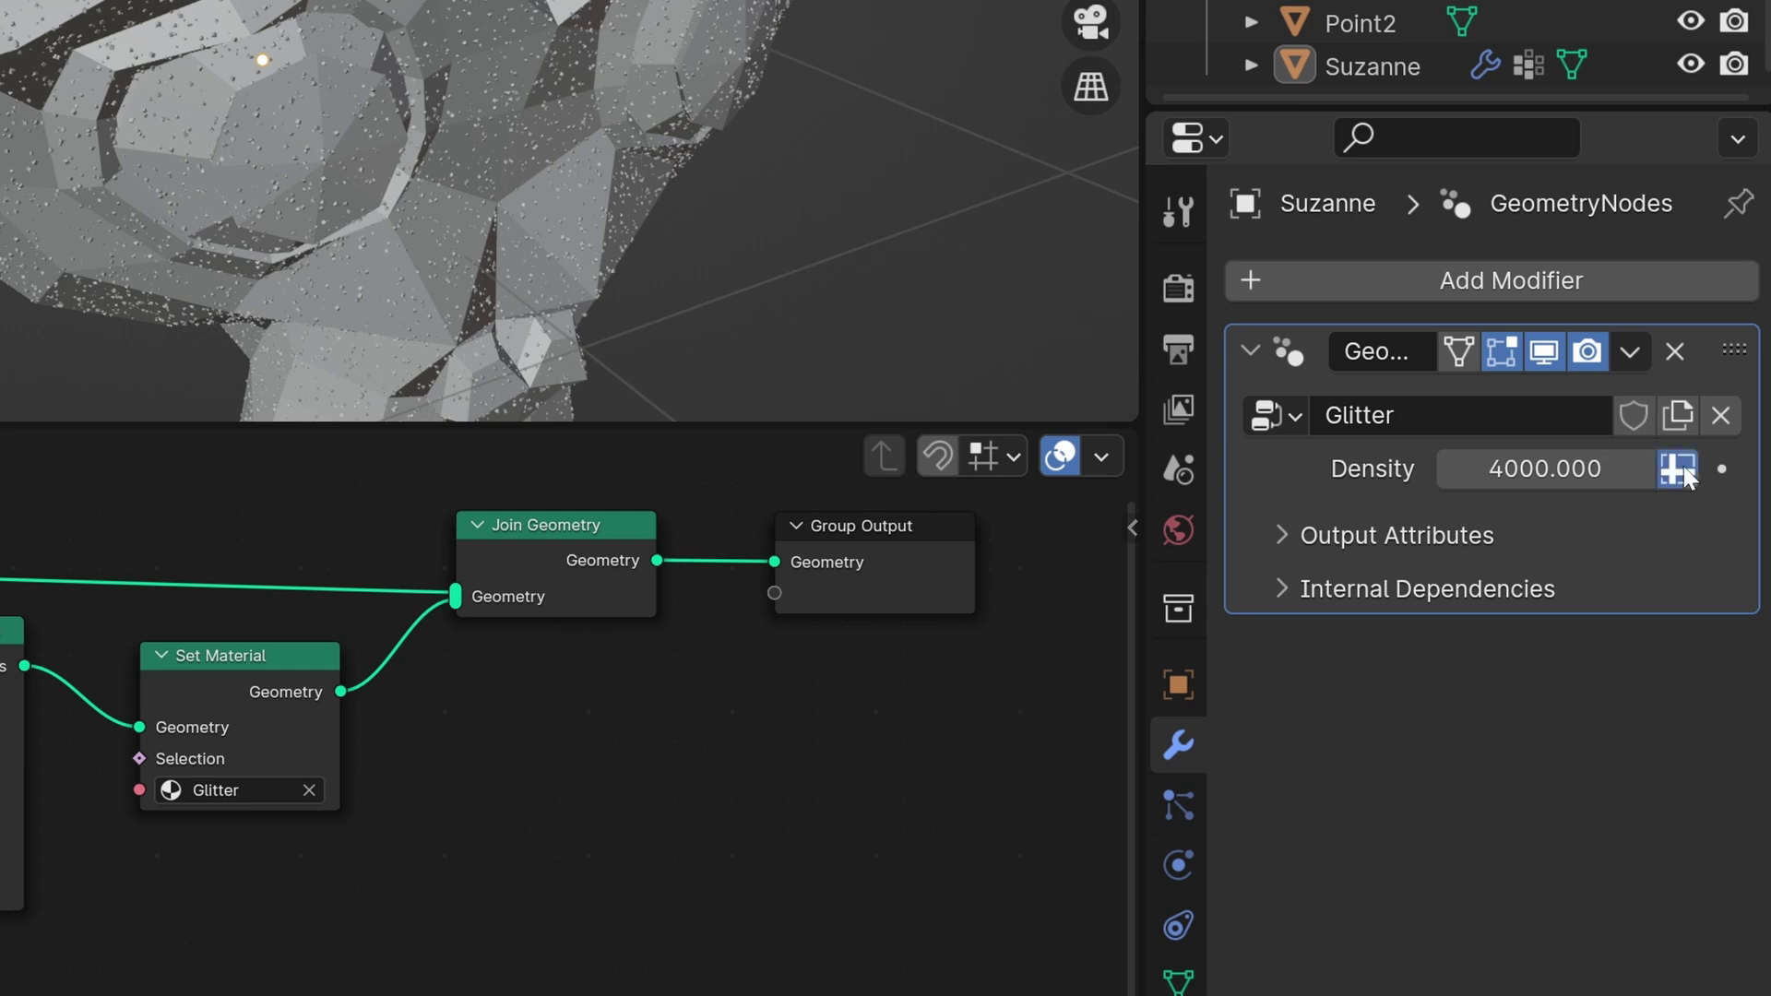
pyautogui.click(1504, 469)
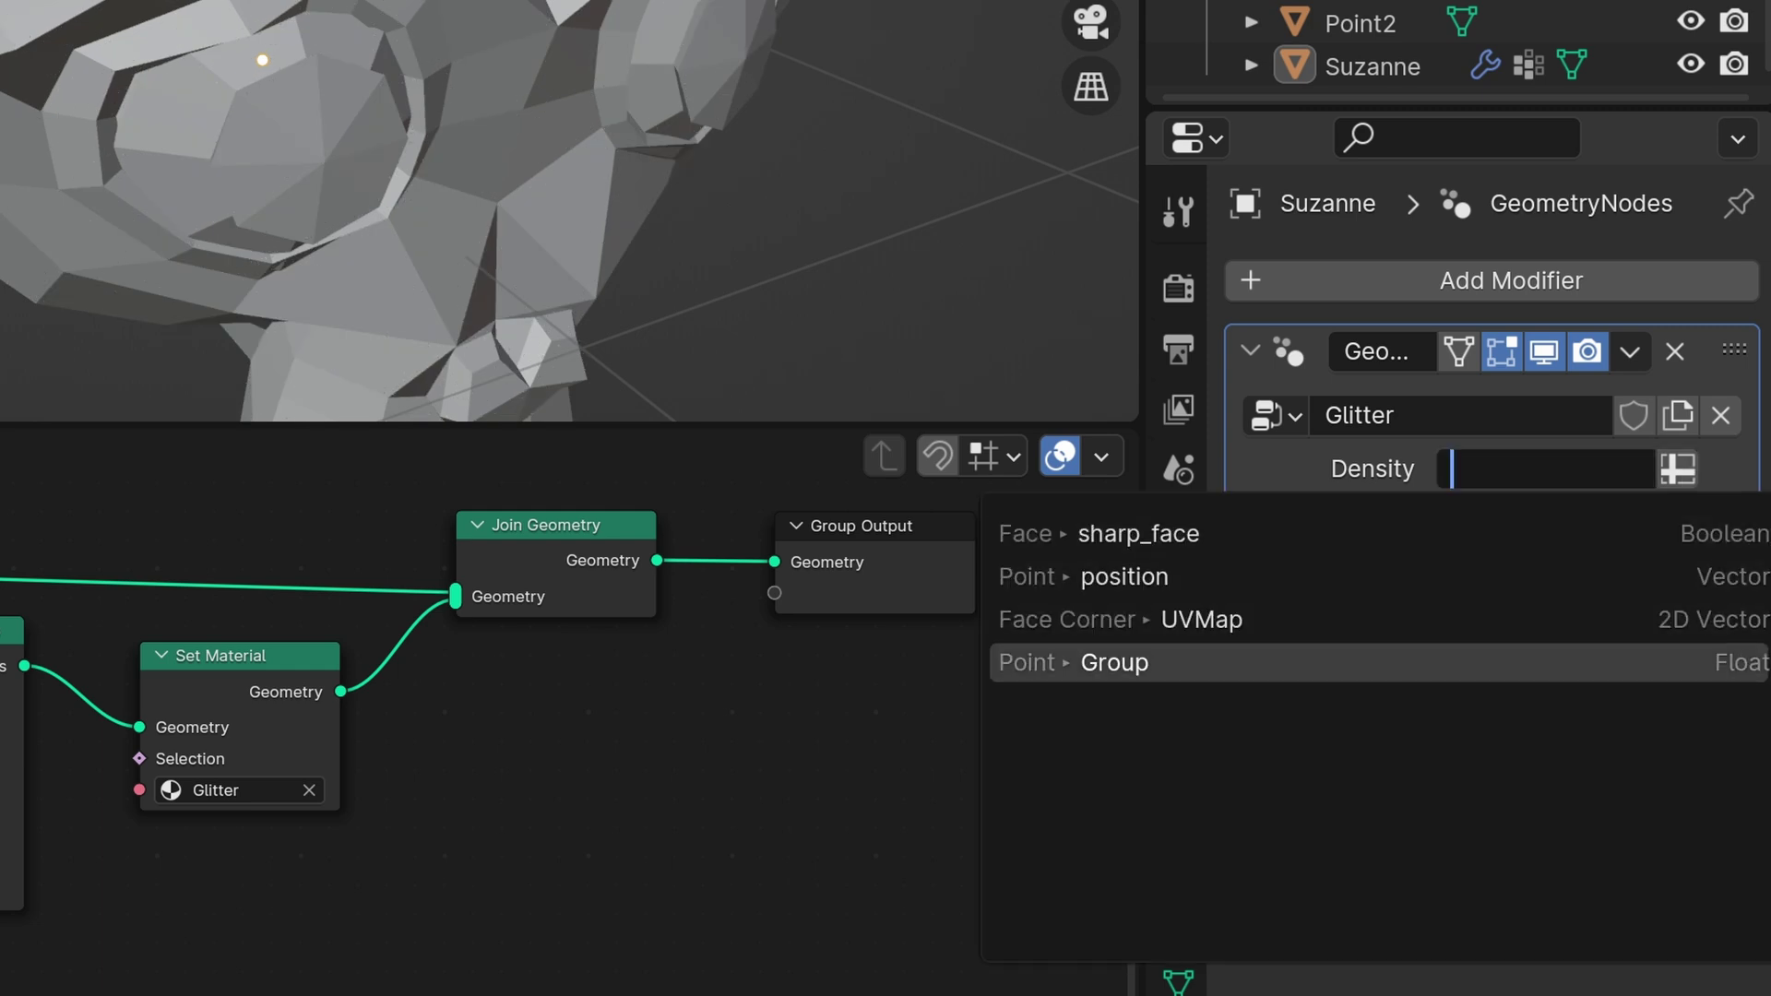
pyautogui.click(1171, 664)
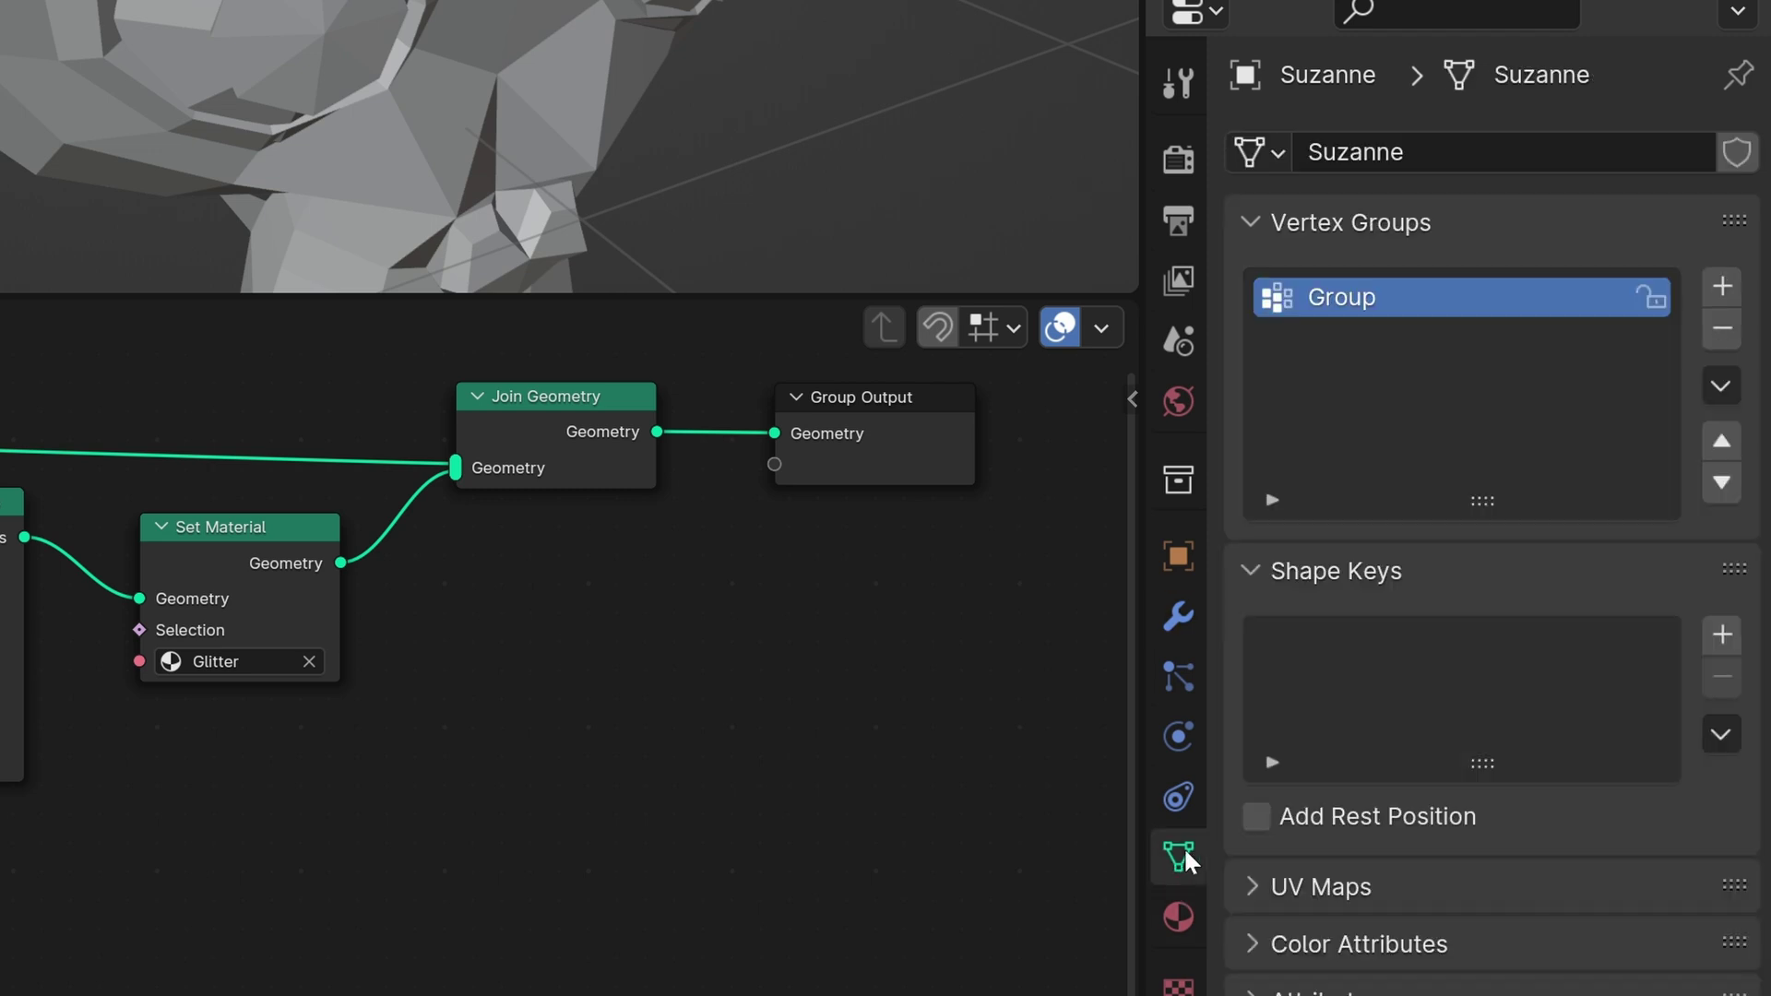
# Rename the vertex group to DensityDist and select it as the Density attribute.
pyautogui.click(1183, 848)
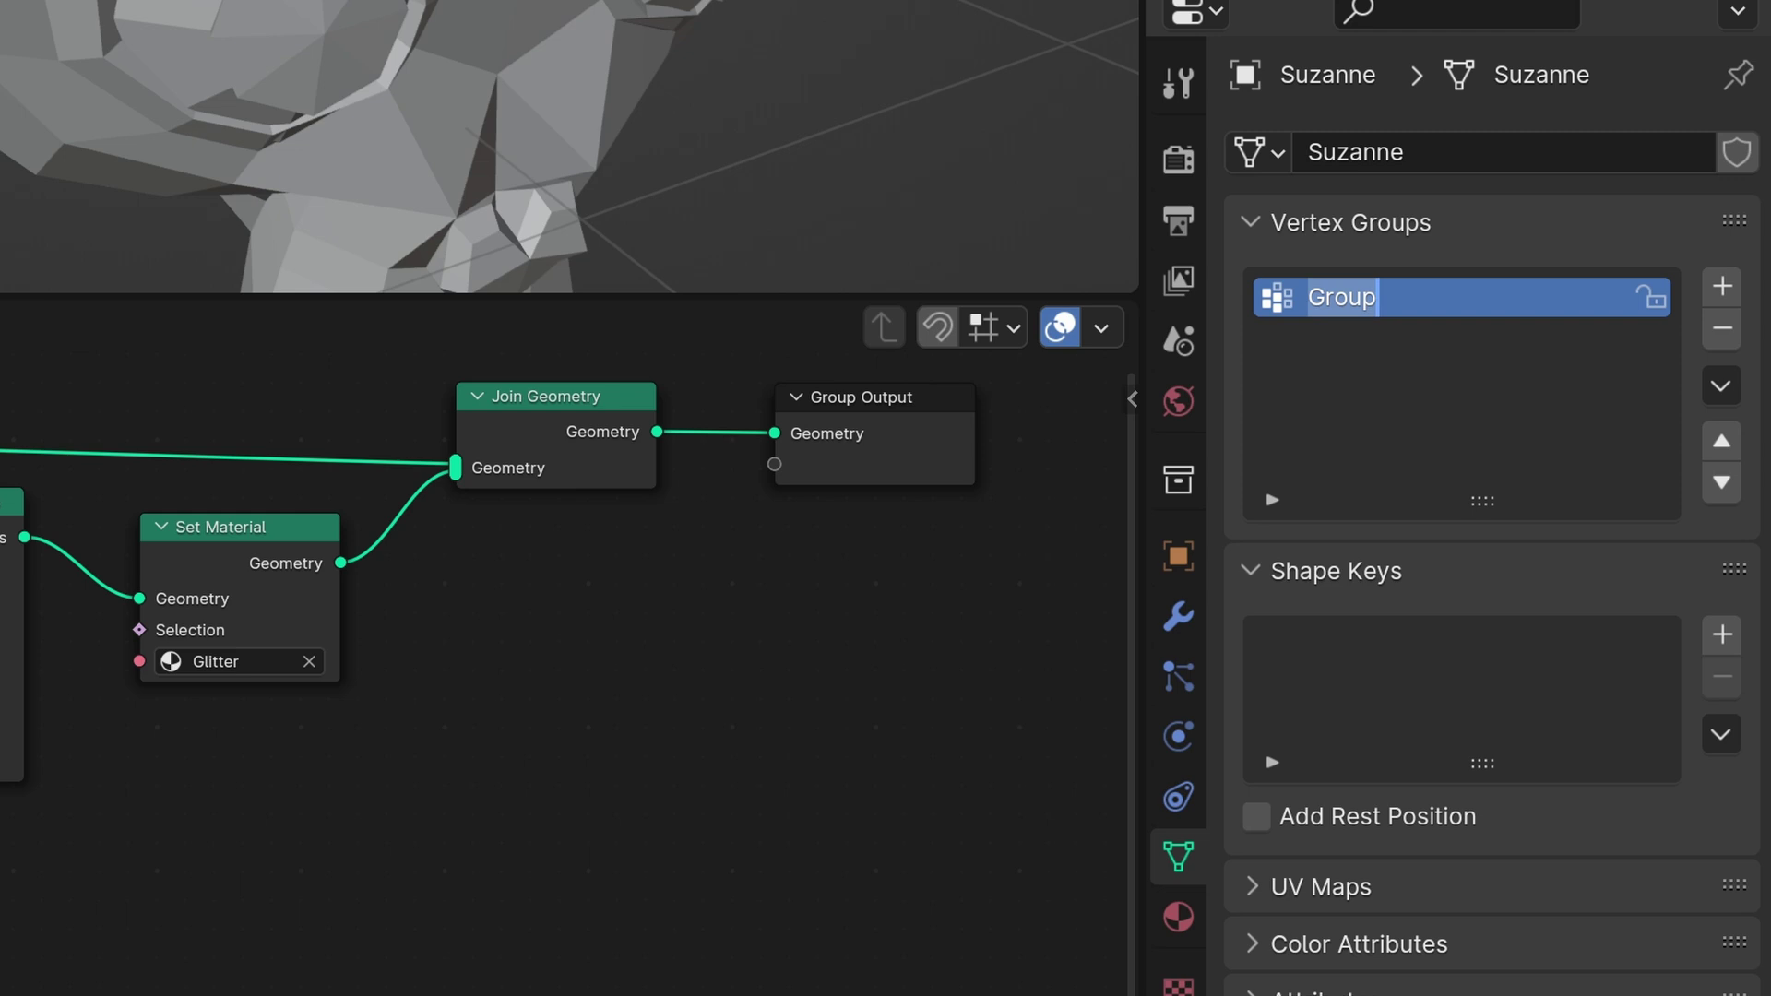
pyautogui.write('DensityDist')
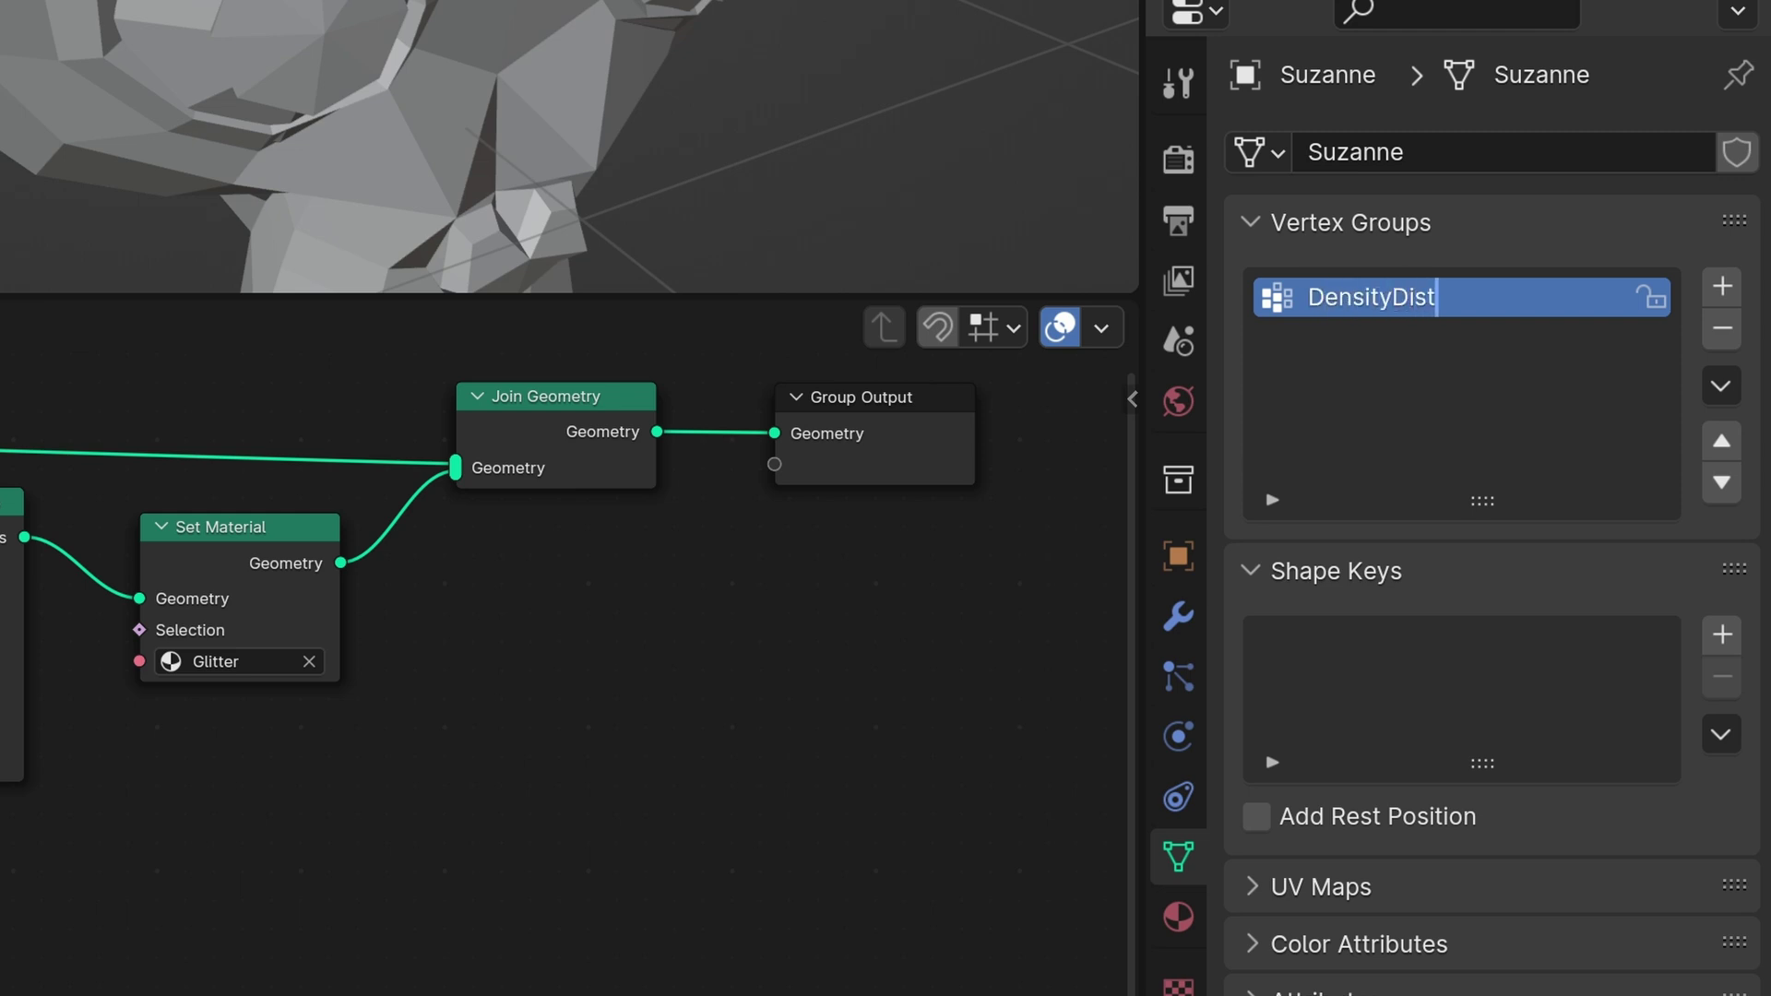
pyautogui.press('Return')
pyautogui.click(1168, 617)
pyautogui.click(1522, 340)
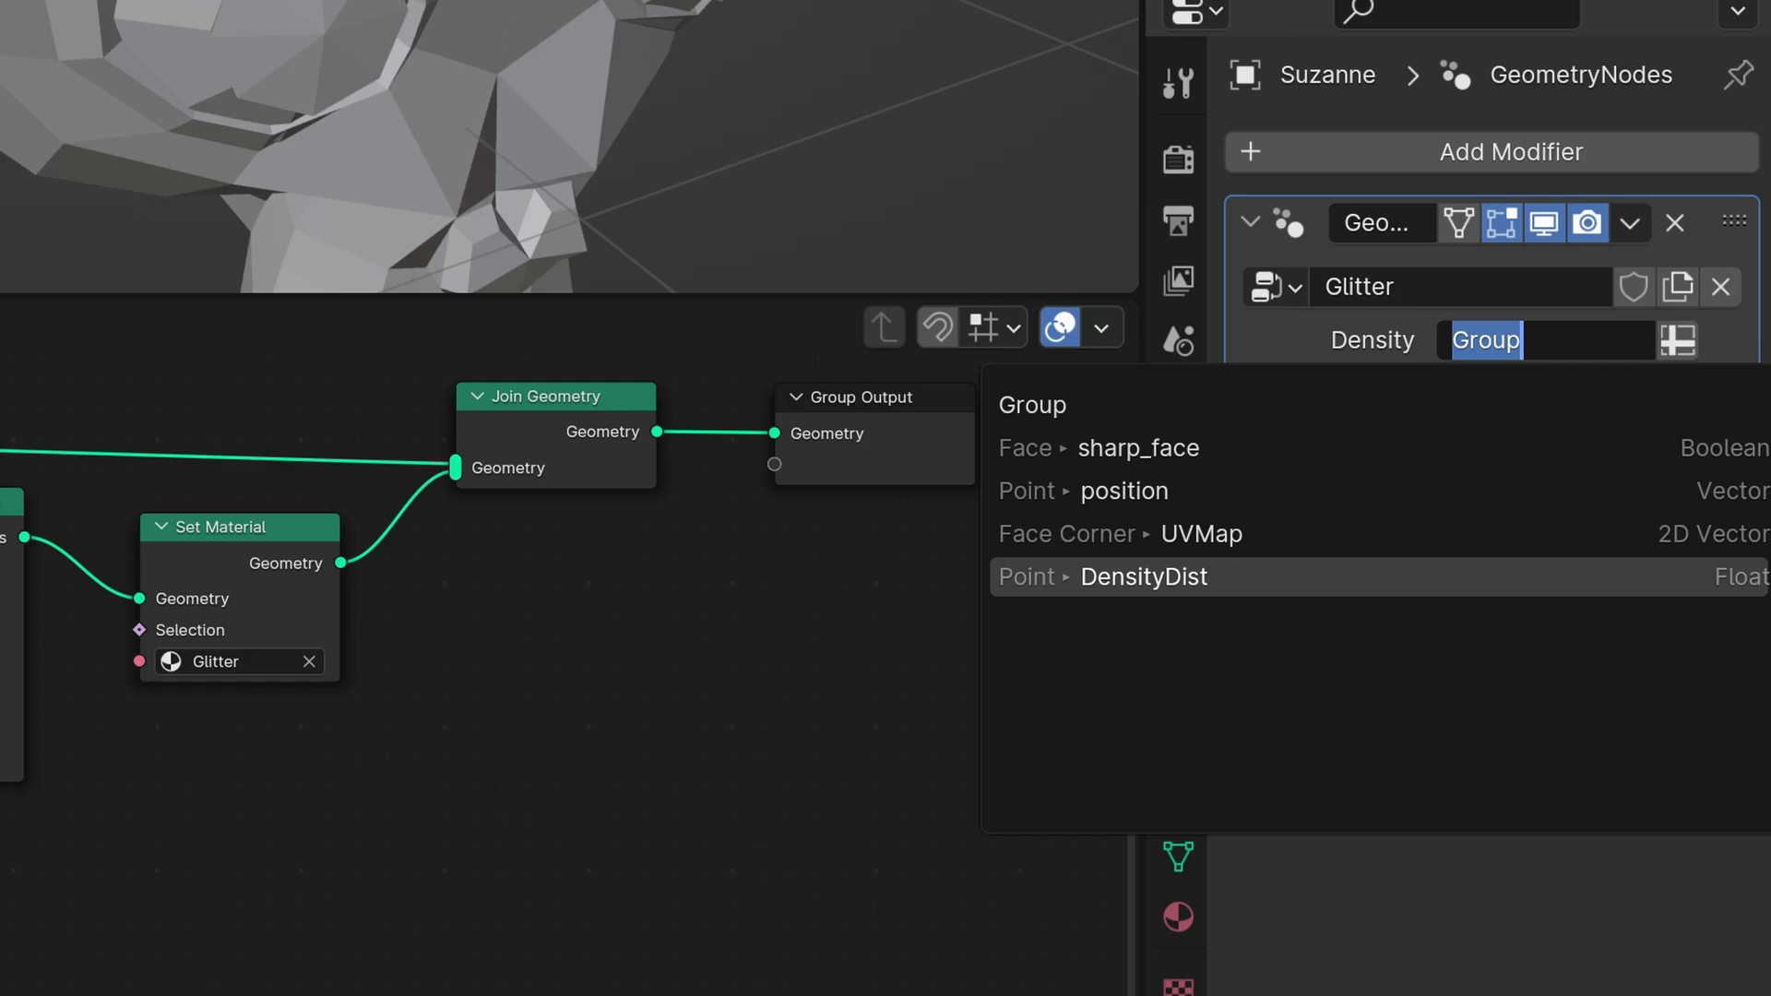
pyautogui.click(1144, 577)
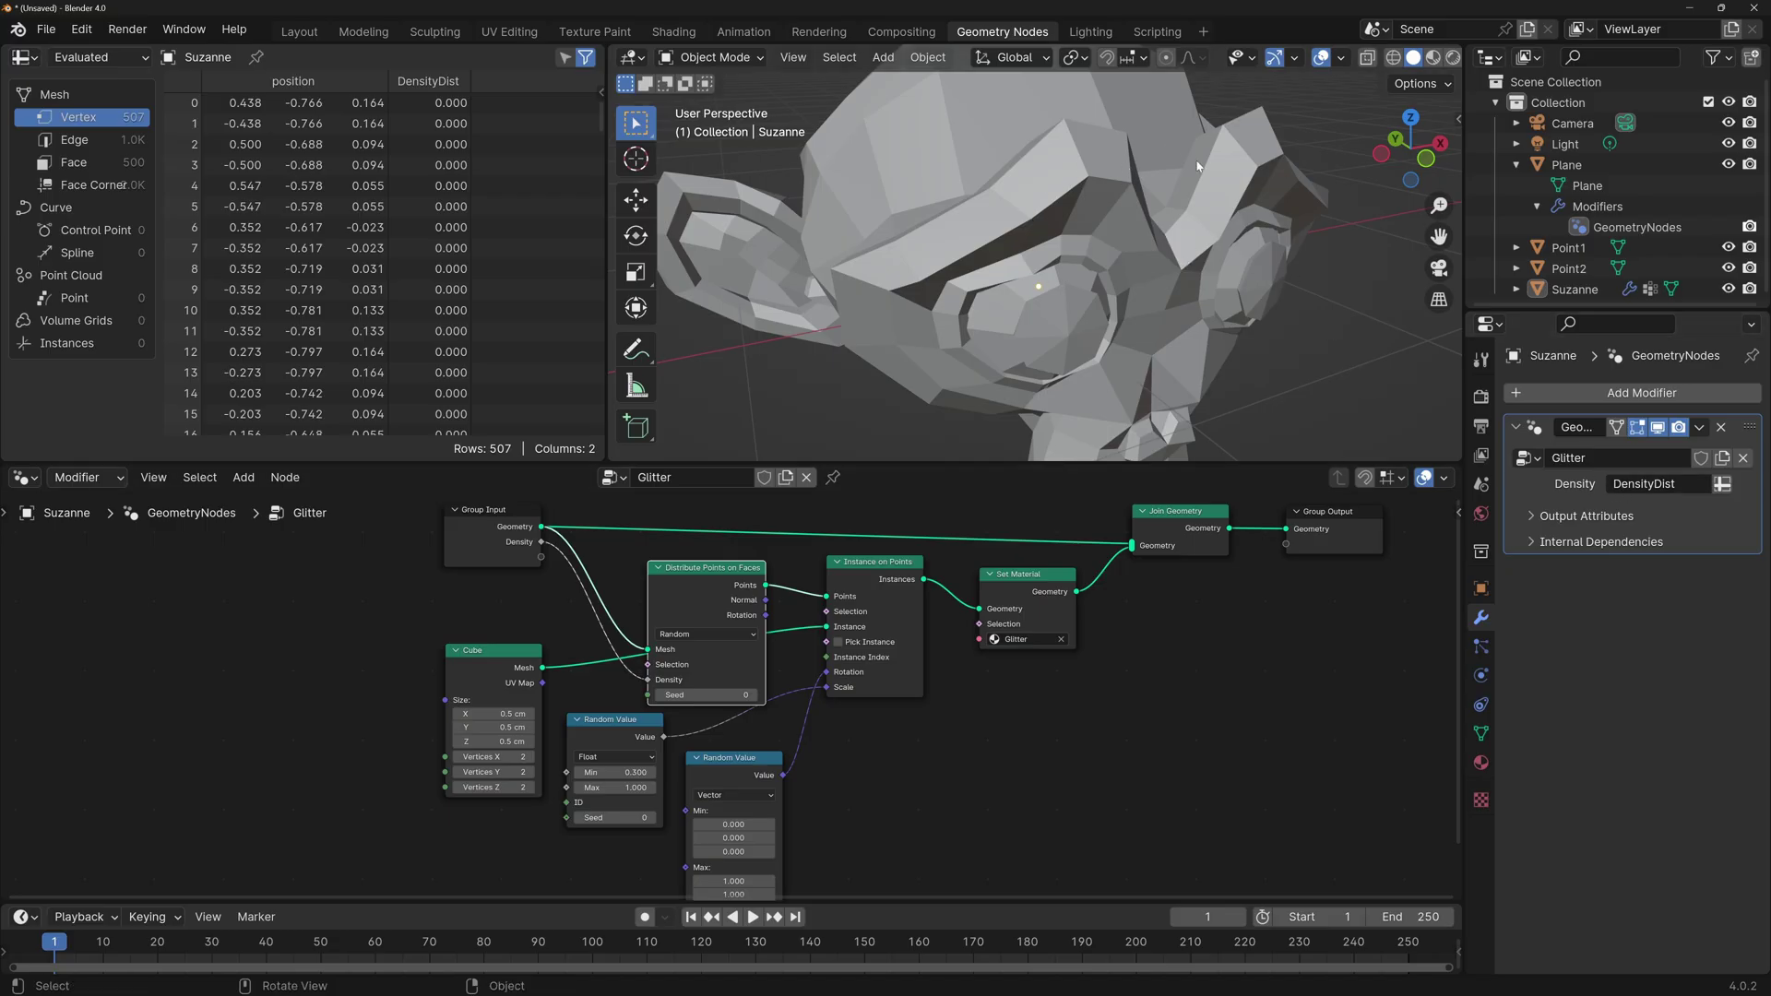
pyautogui.click(509, 31)
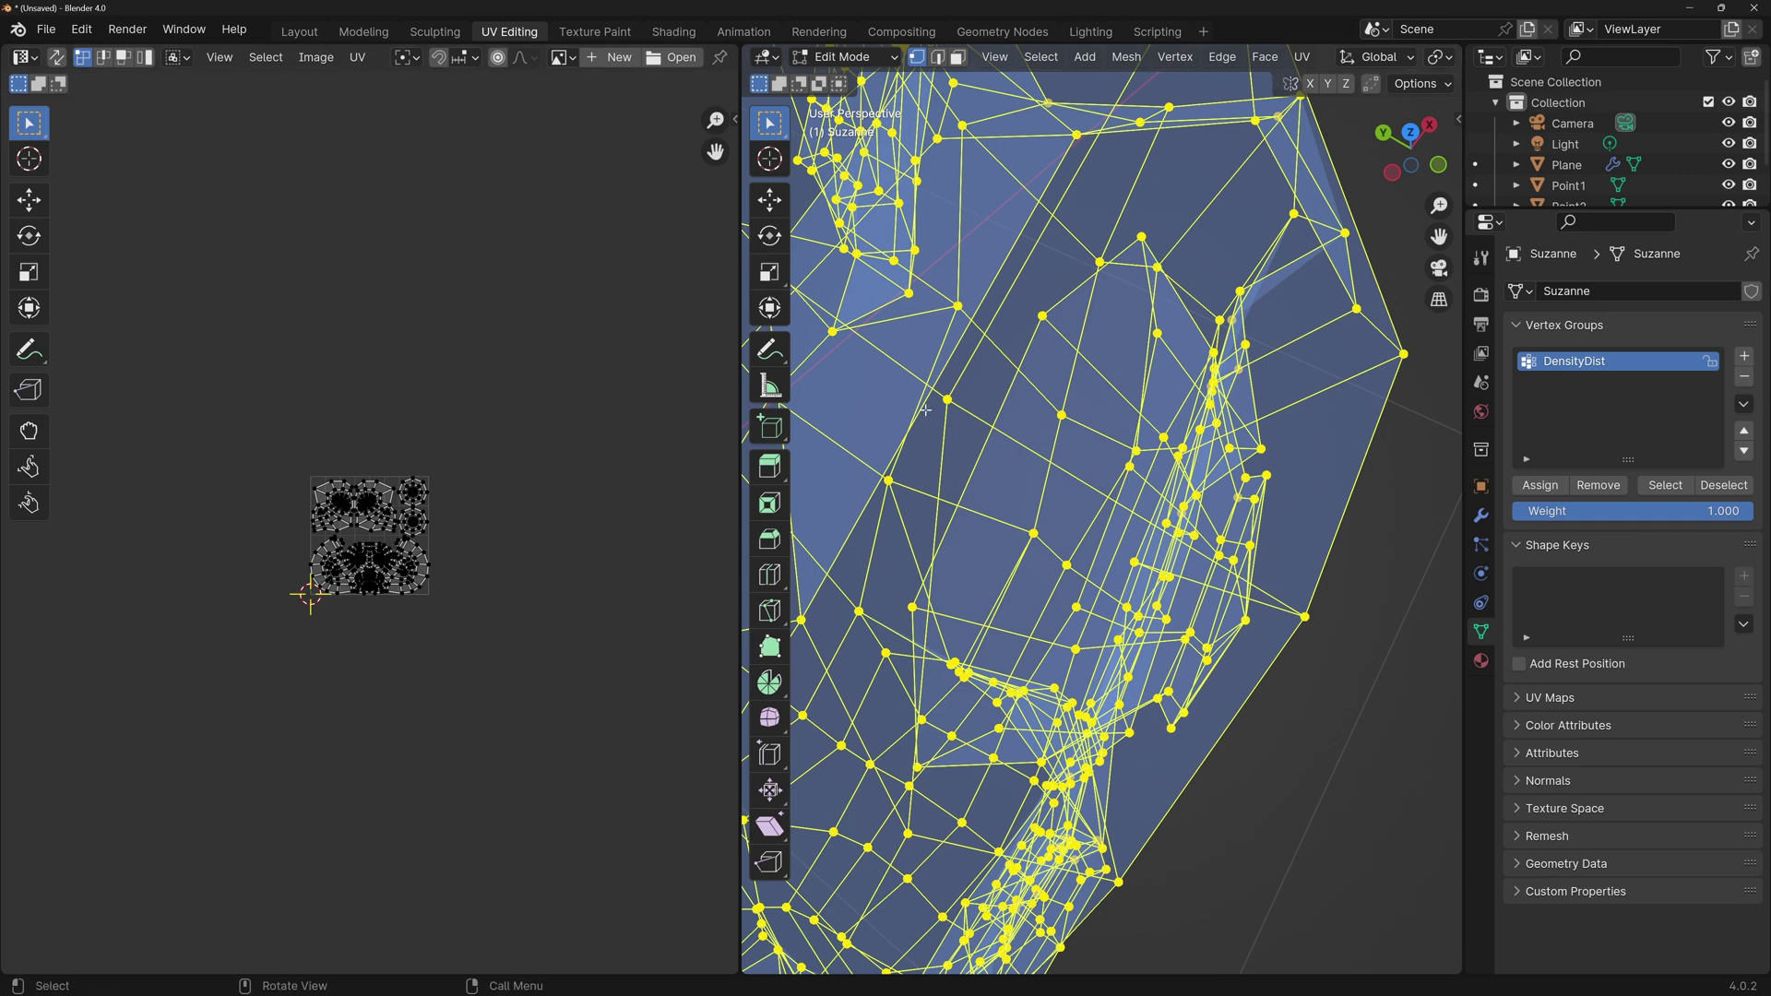
pyautogui.click(842, 56)
pyautogui.click(853, 172)
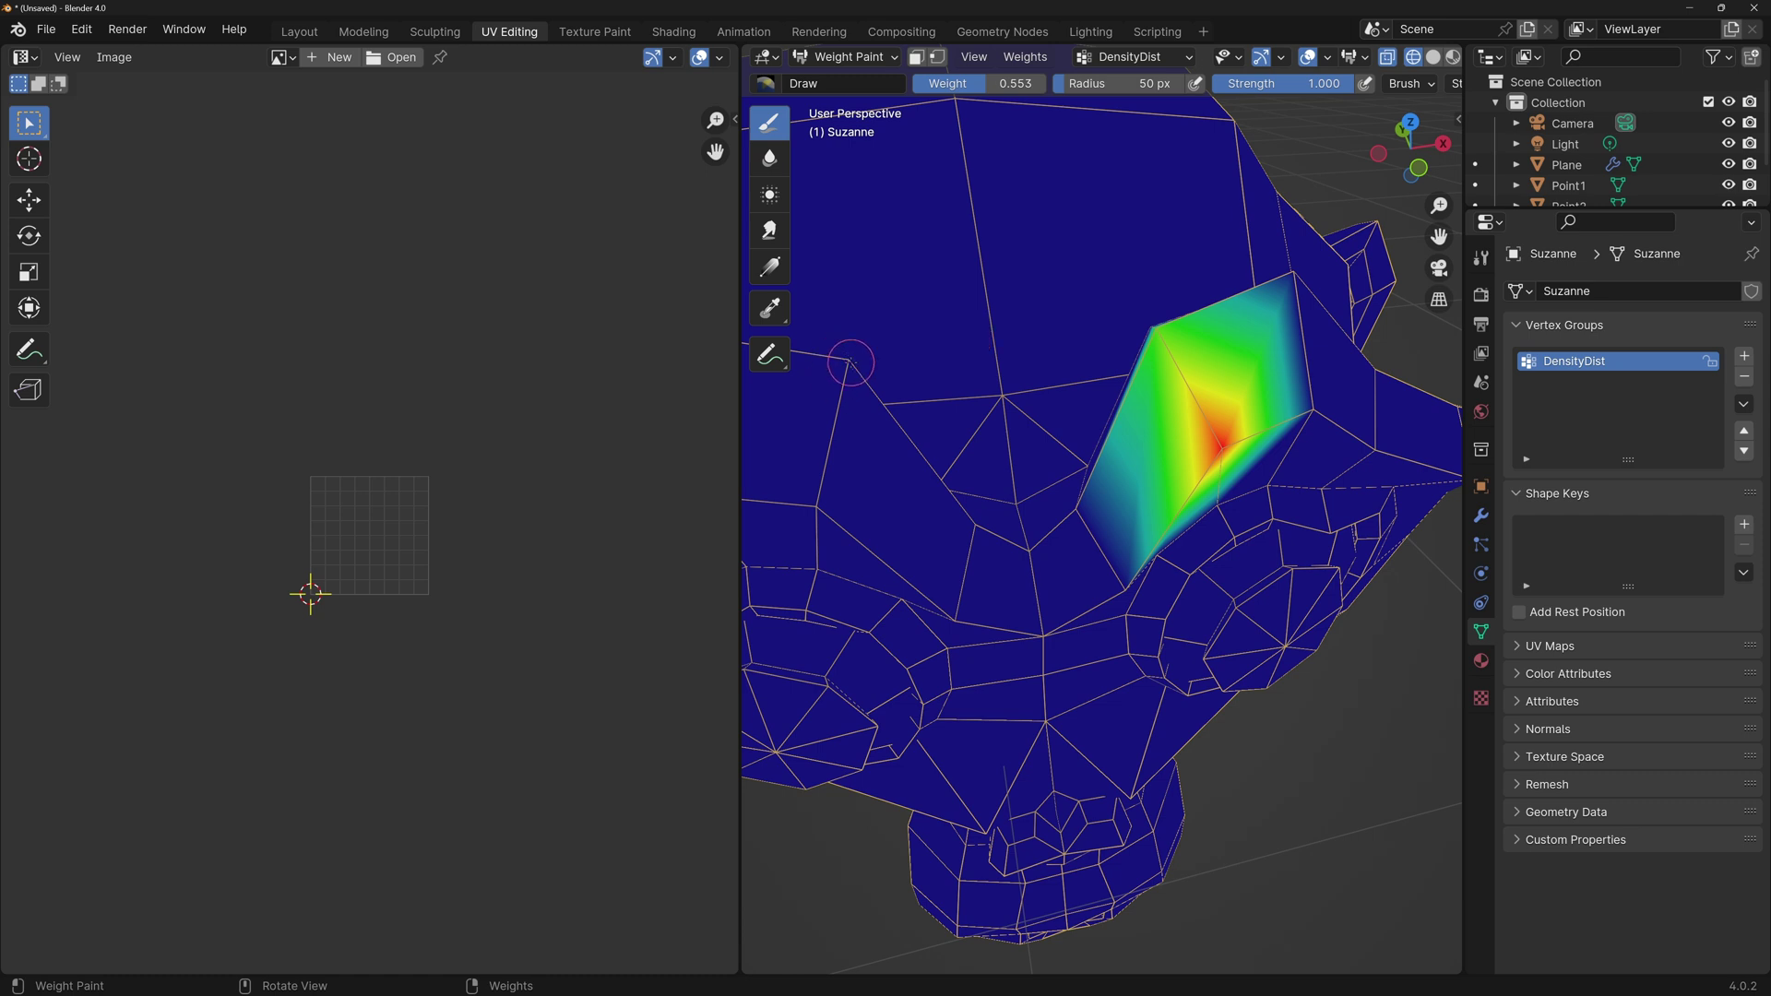
pyautogui.moveTo(1342, 439); pyautogui.dragTo(1158, 344, button='middle')
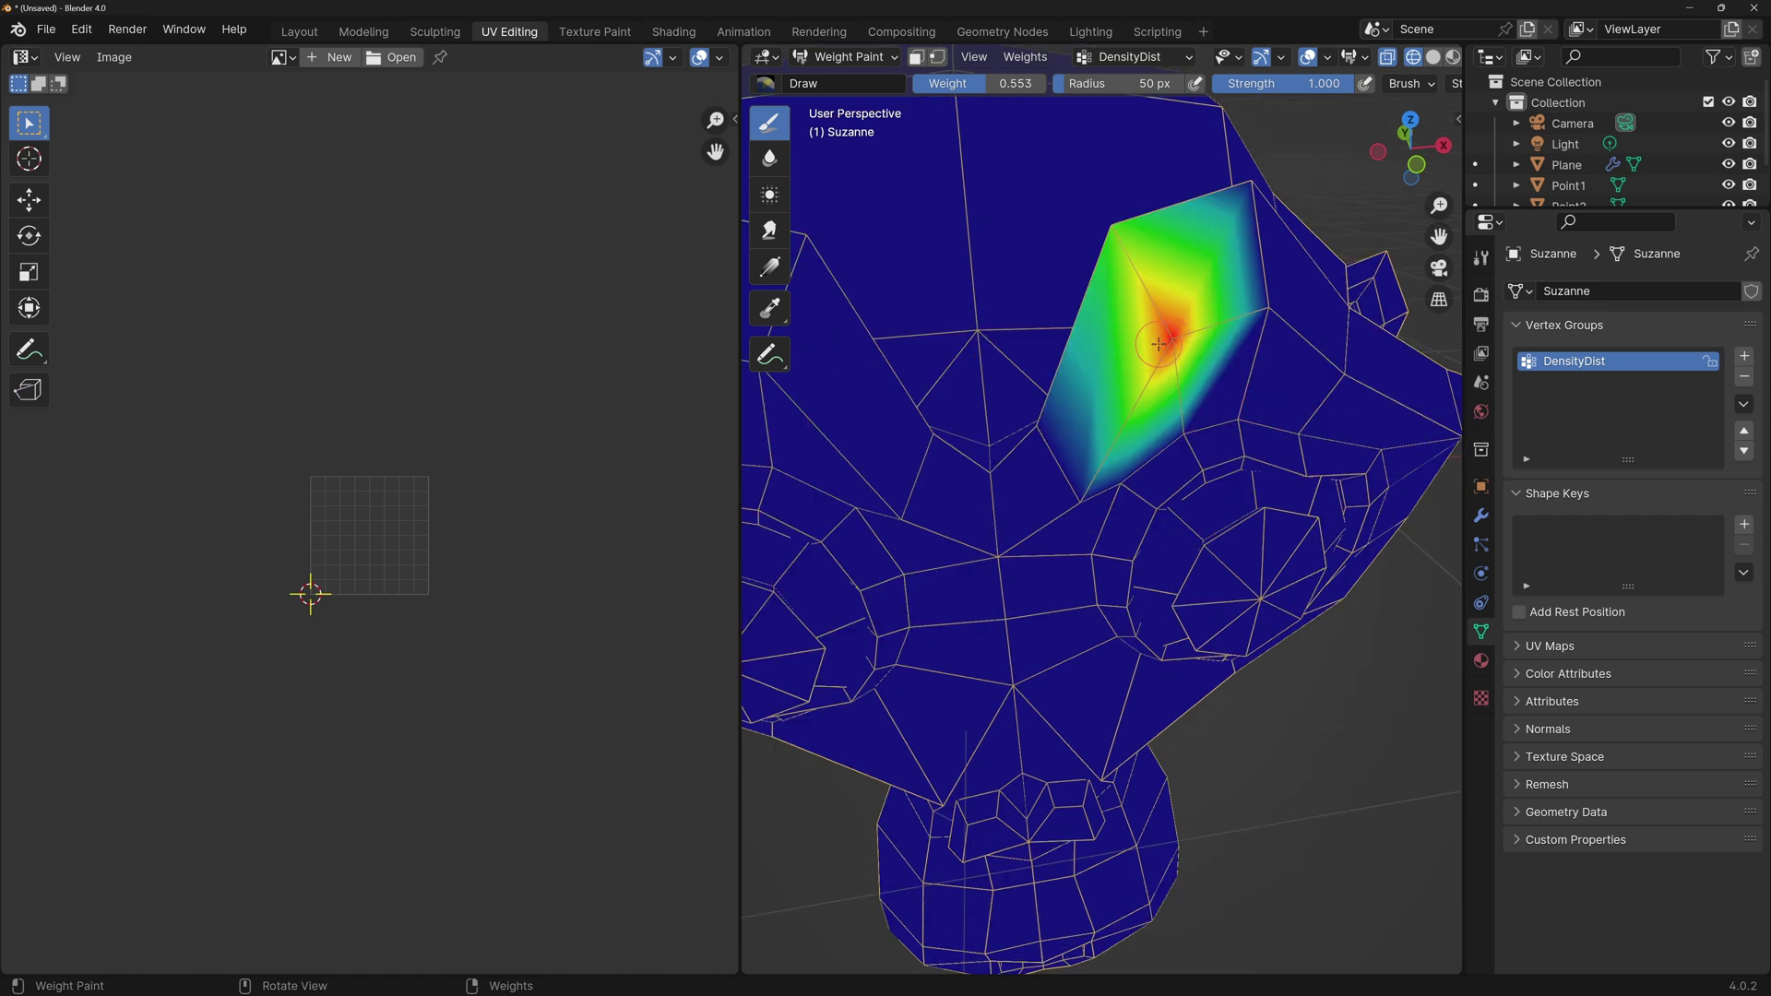
pyautogui.click(1002, 32)
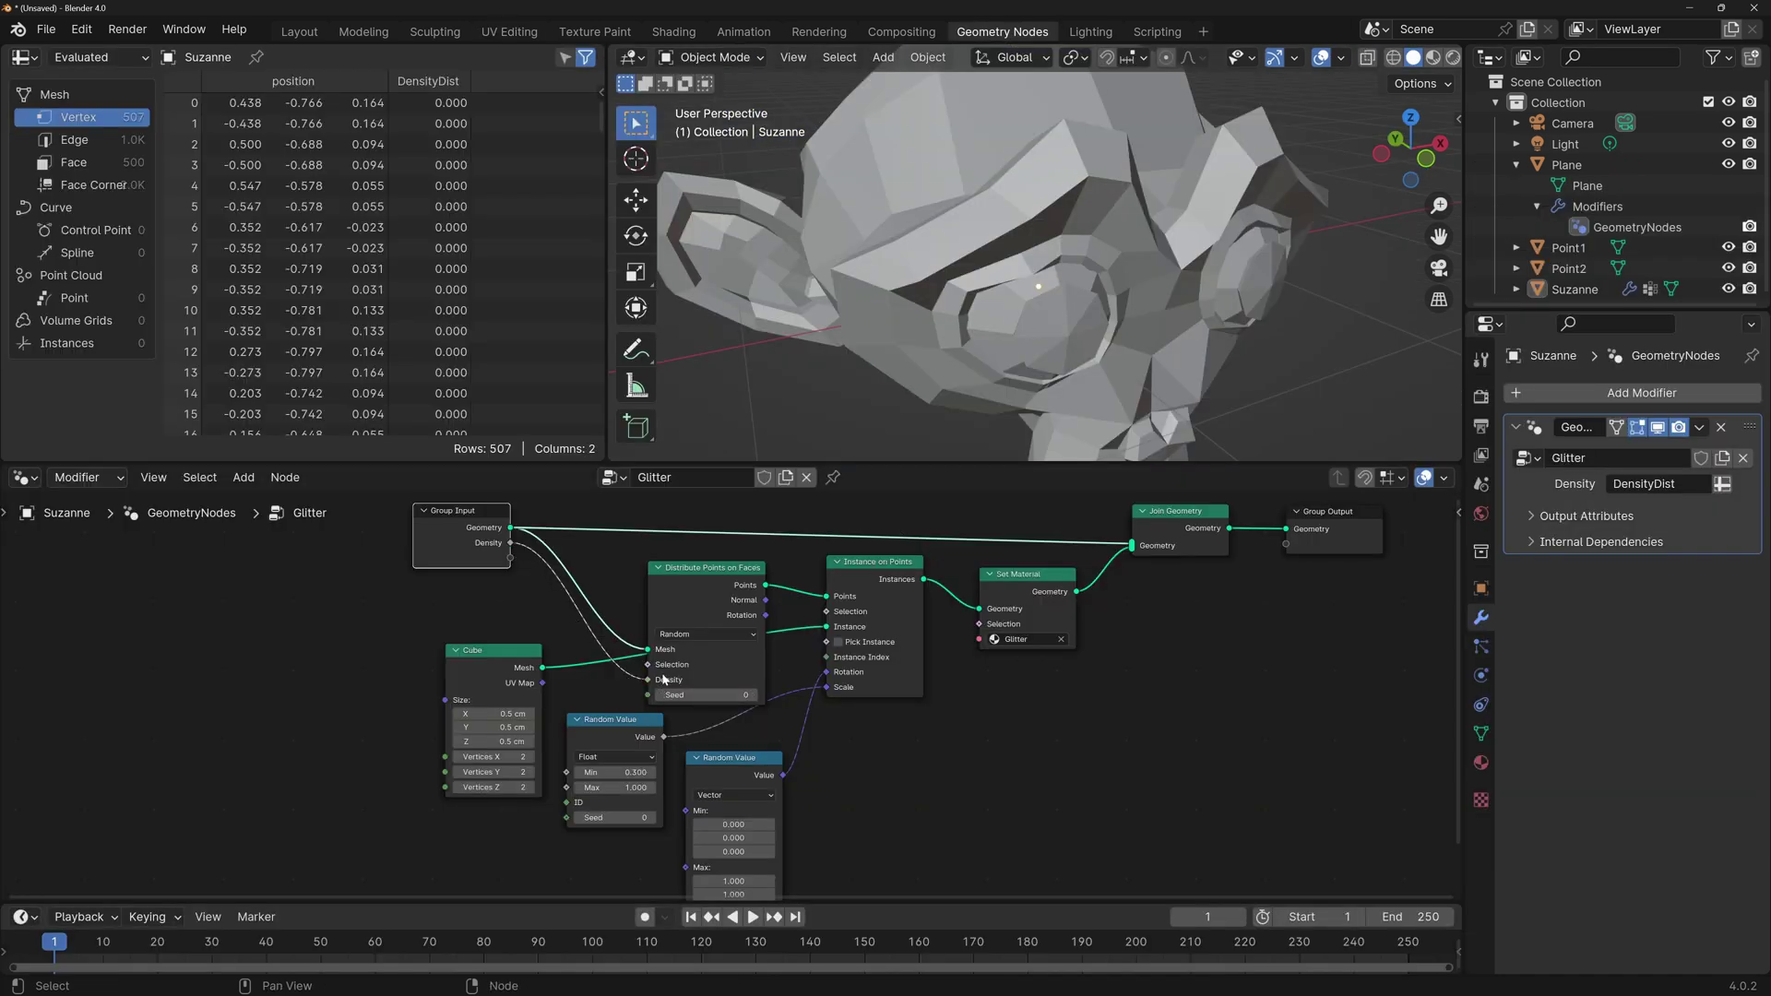
# Insert a Math node on the Density link, set to Multiply by 4000.
pyautogui.moveTo(666, 680)
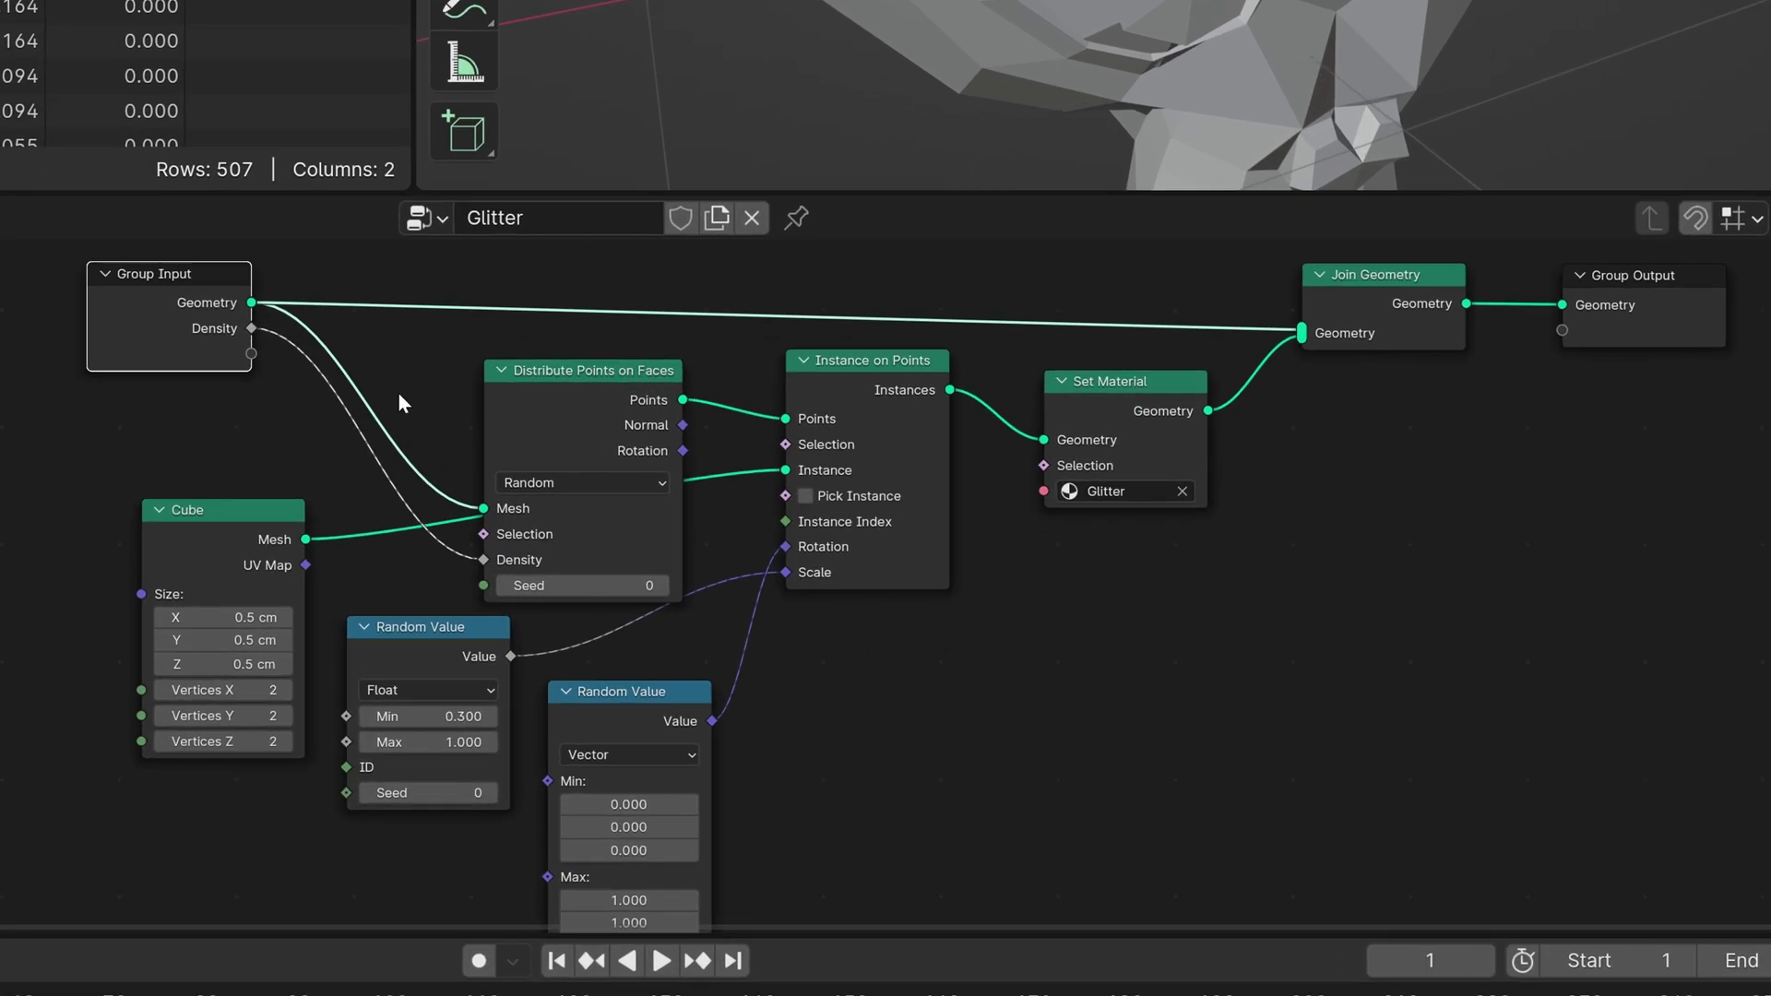
pyautogui.hotkey('shift', 'a')
pyautogui.write('math')
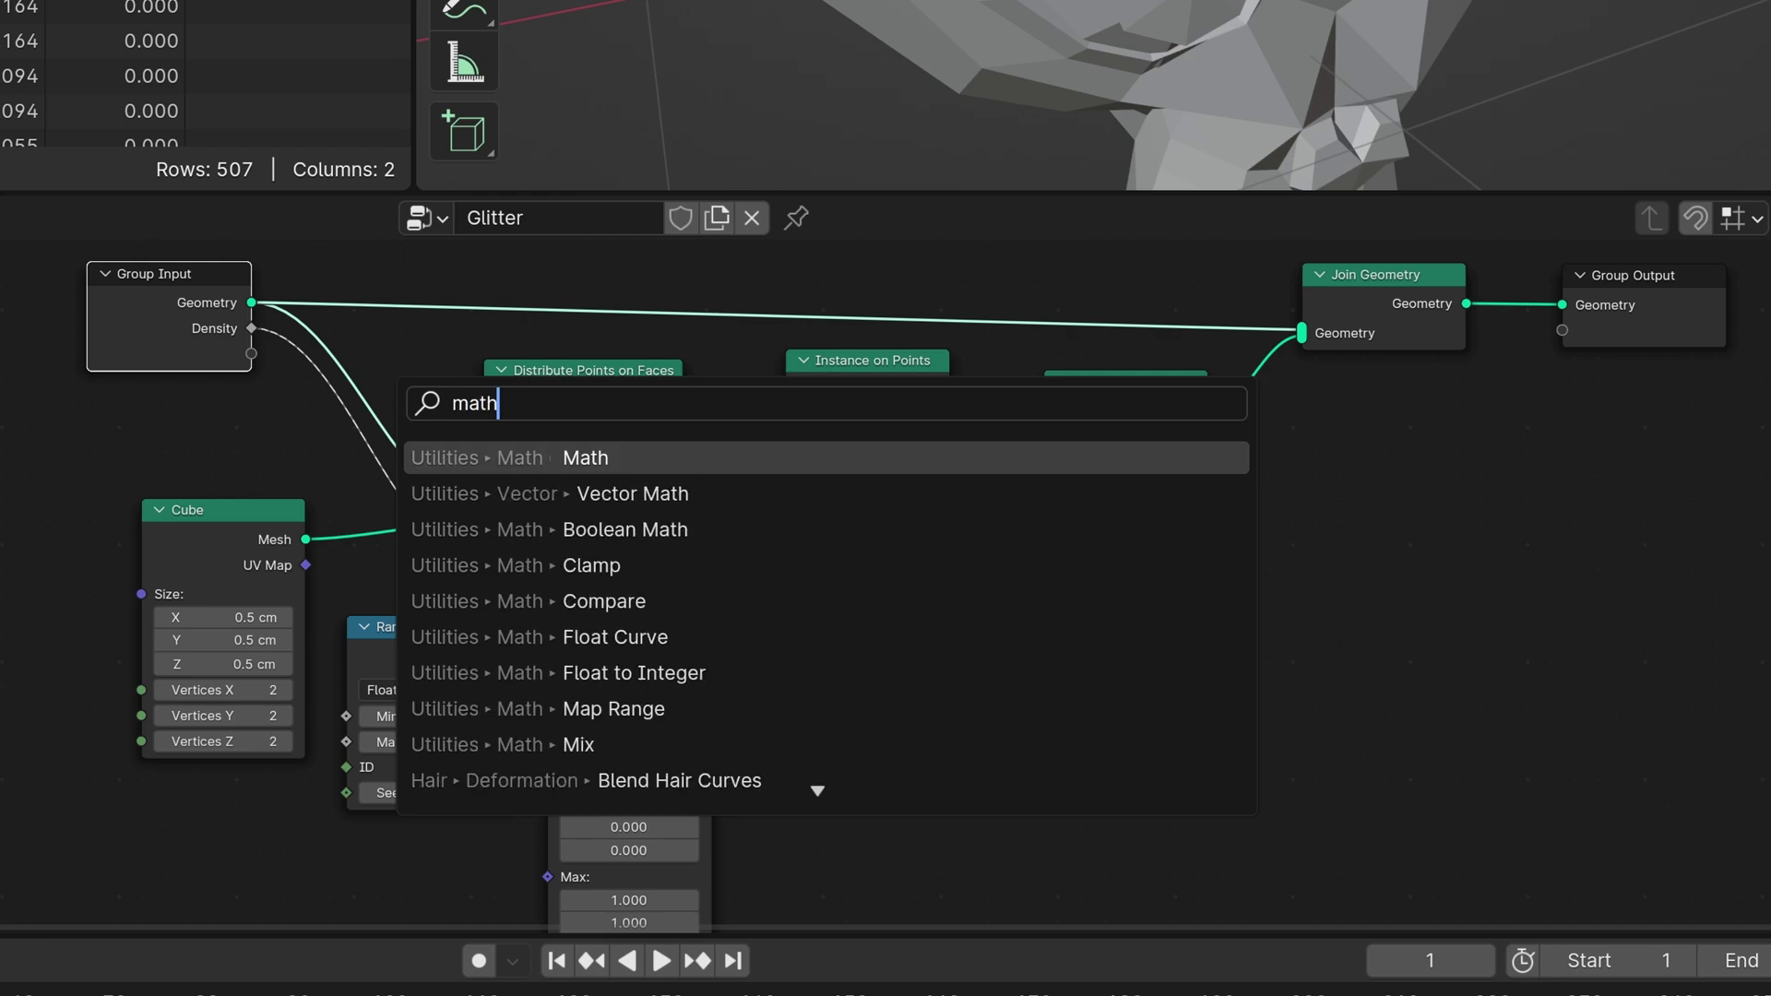
pyautogui.press('Return')
pyautogui.click(443, 439)
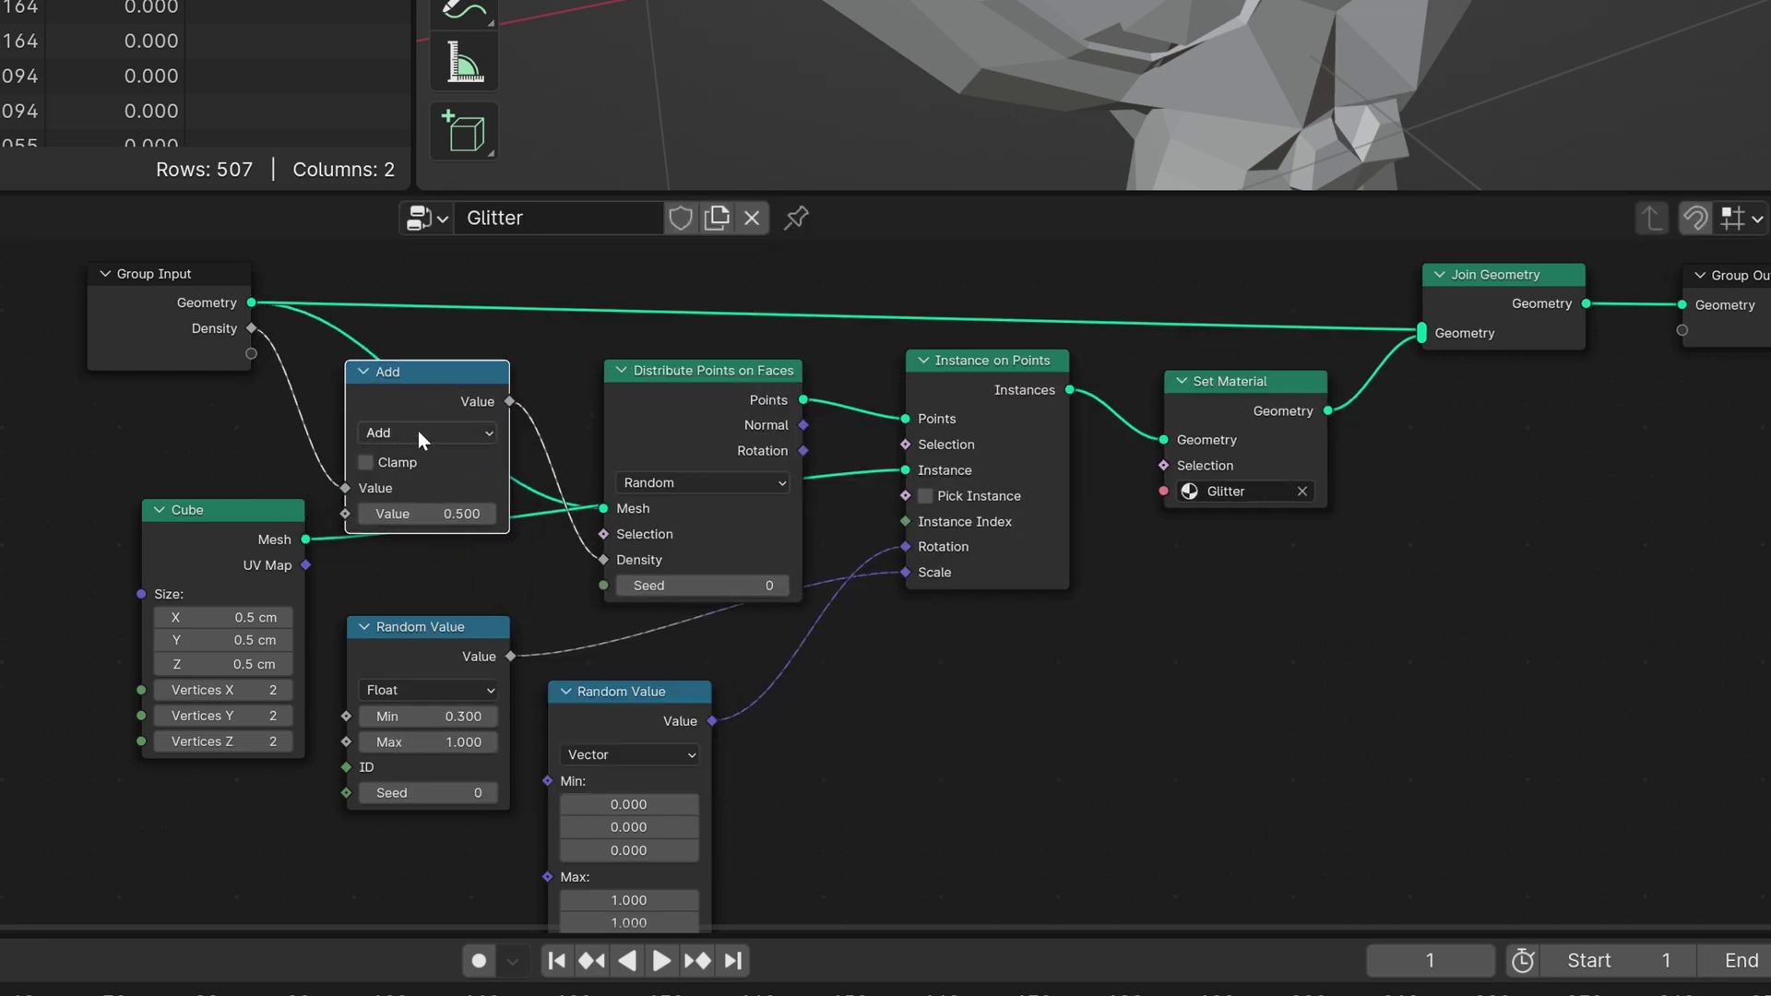
pyautogui.click(418, 433)
pyautogui.click(391, 542)
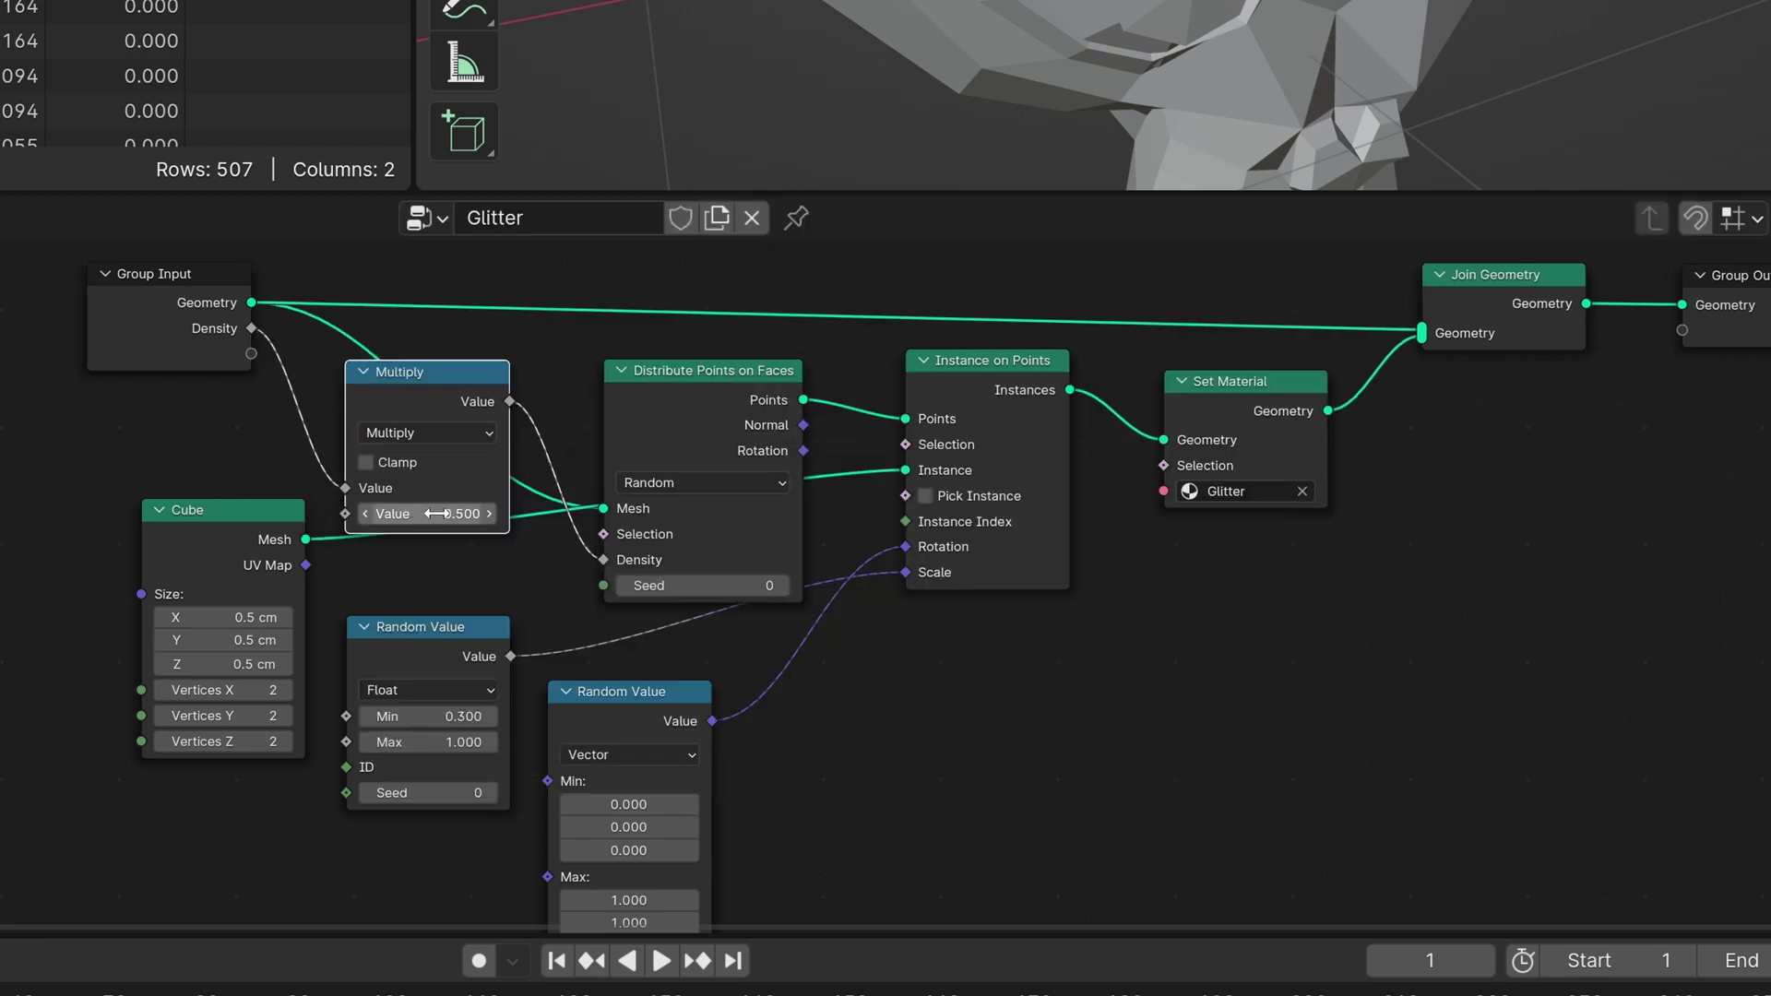
pyautogui.click(437, 514)
pyautogui.write('4000')
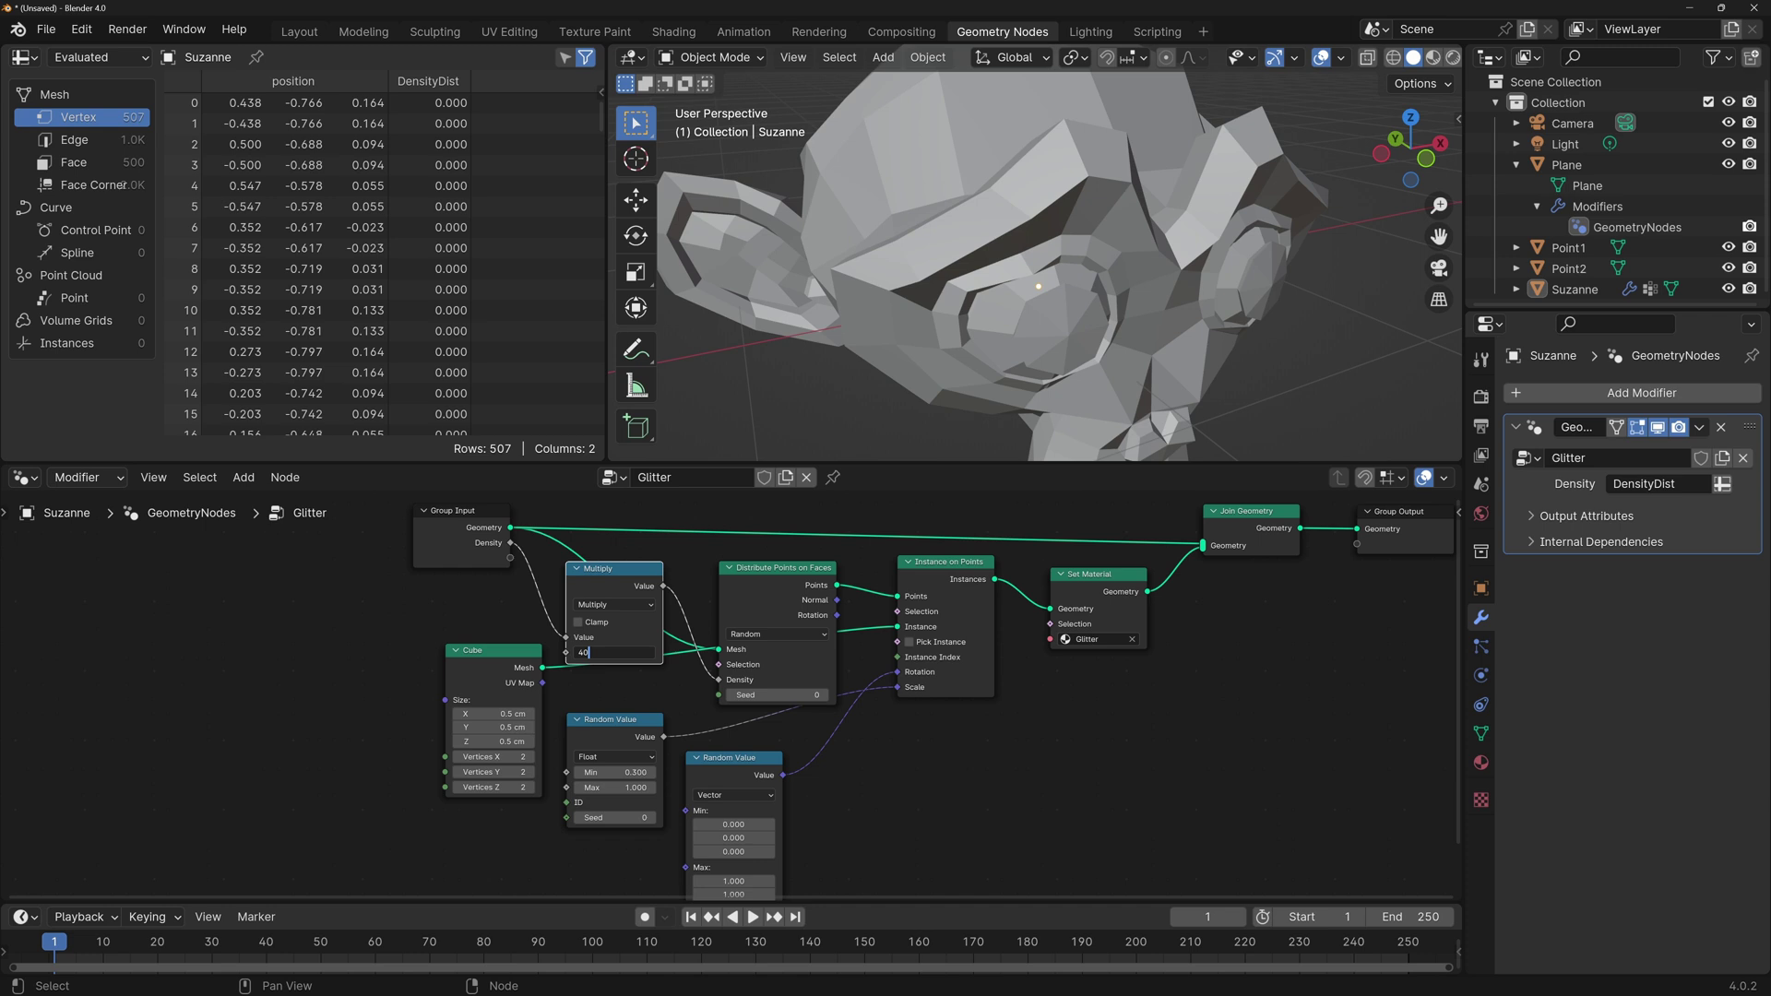
pyautogui.press('Return')
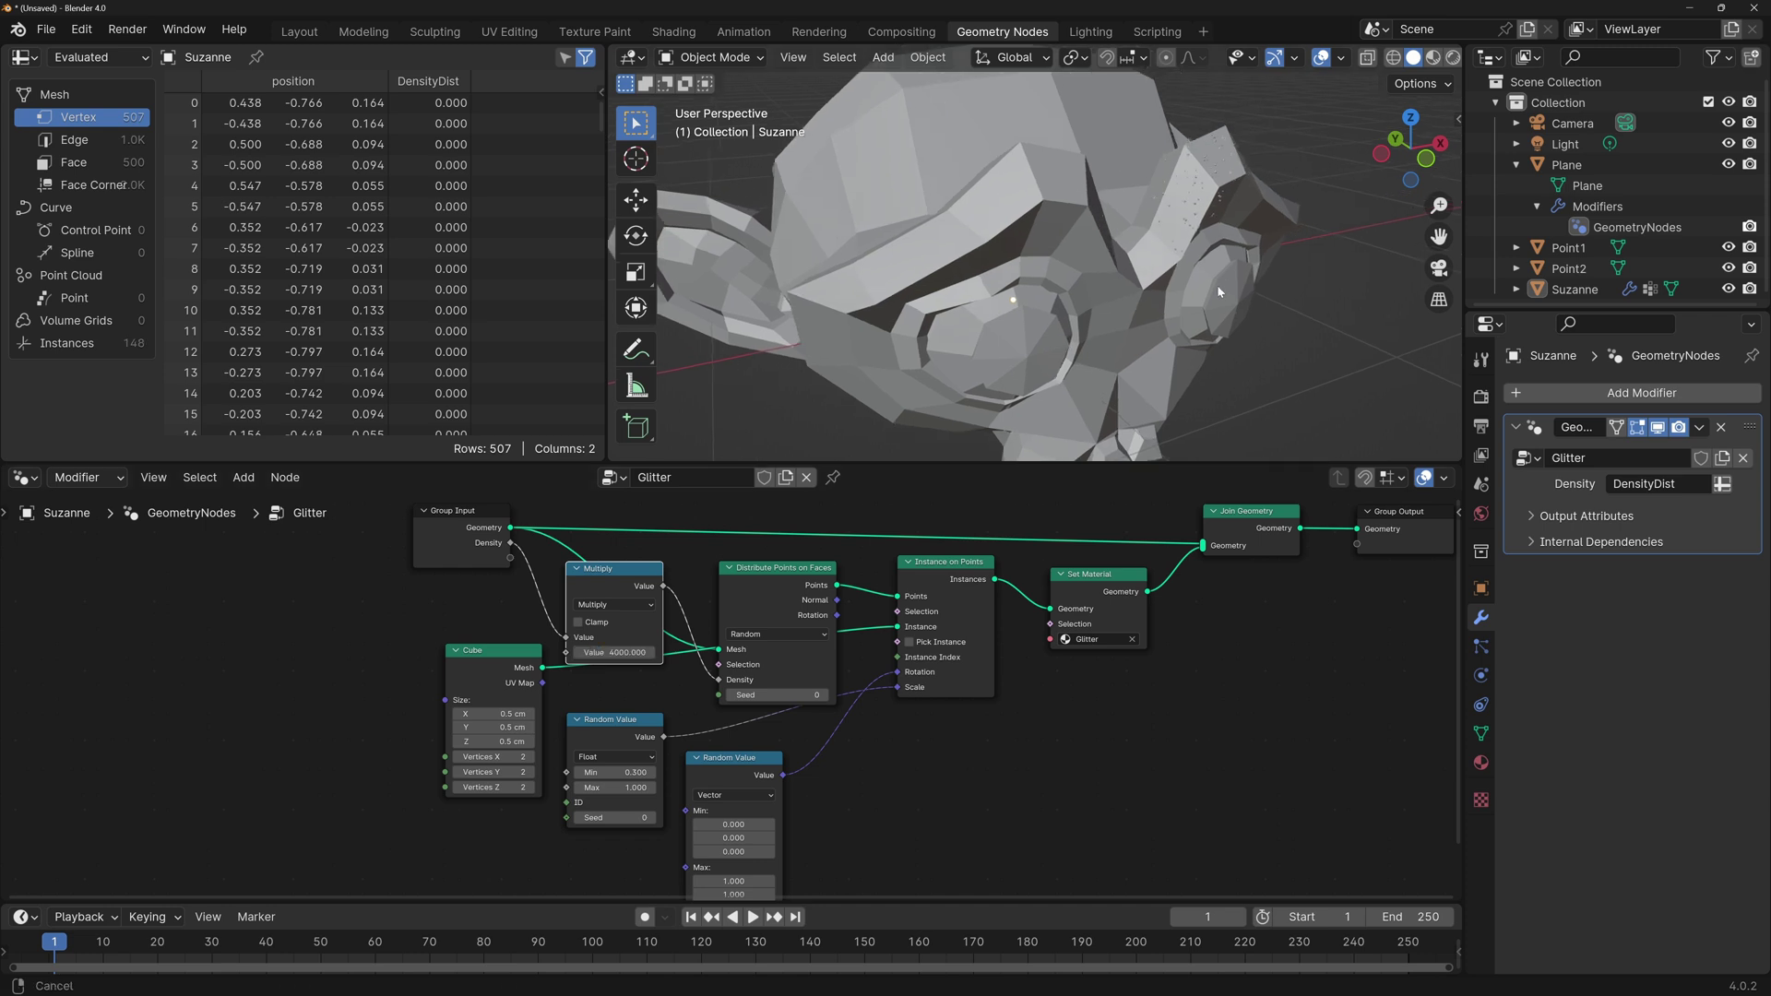
# Orbit to inspect the glitter on Suzanne's face, then go to UV Editing.
pyautogui.keyDown('shift'); pyautogui.moveTo(1218, 291); pyautogui.dragTo(1127, 343, button='middle'); pyautogui.keyUp('shift')
pyautogui.scroll(3, 1103, 296)
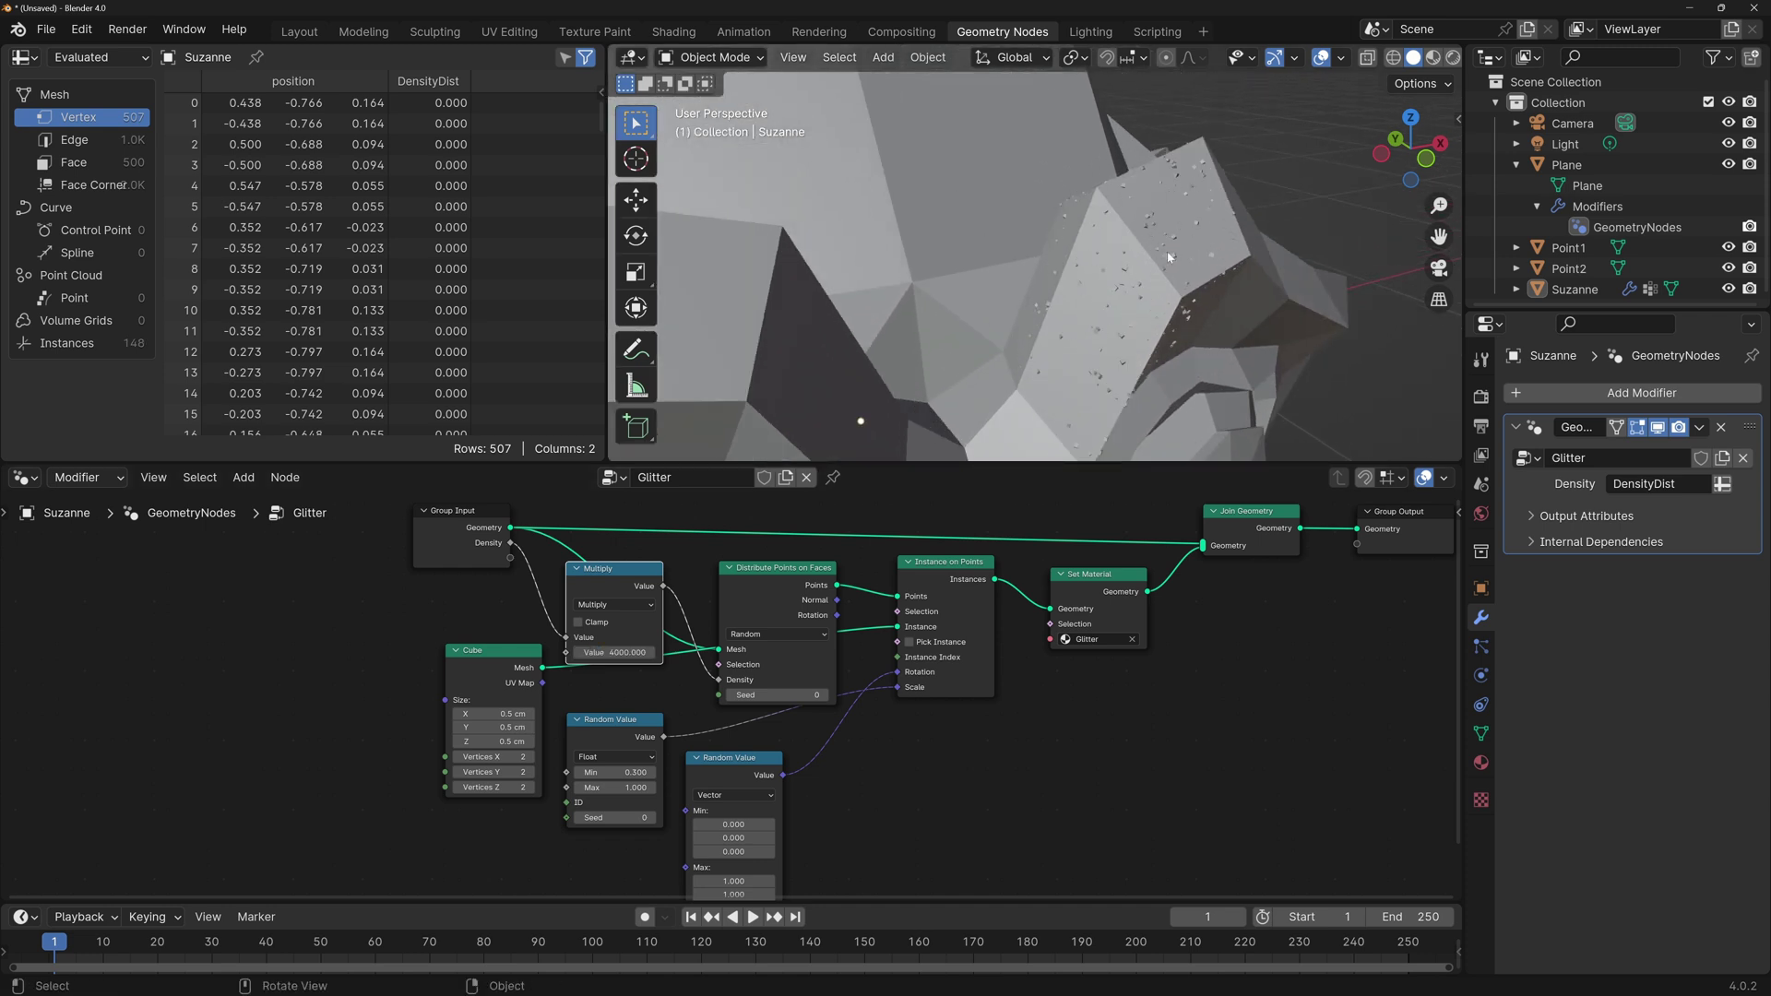
pyautogui.scroll(-5, 1172, 253)
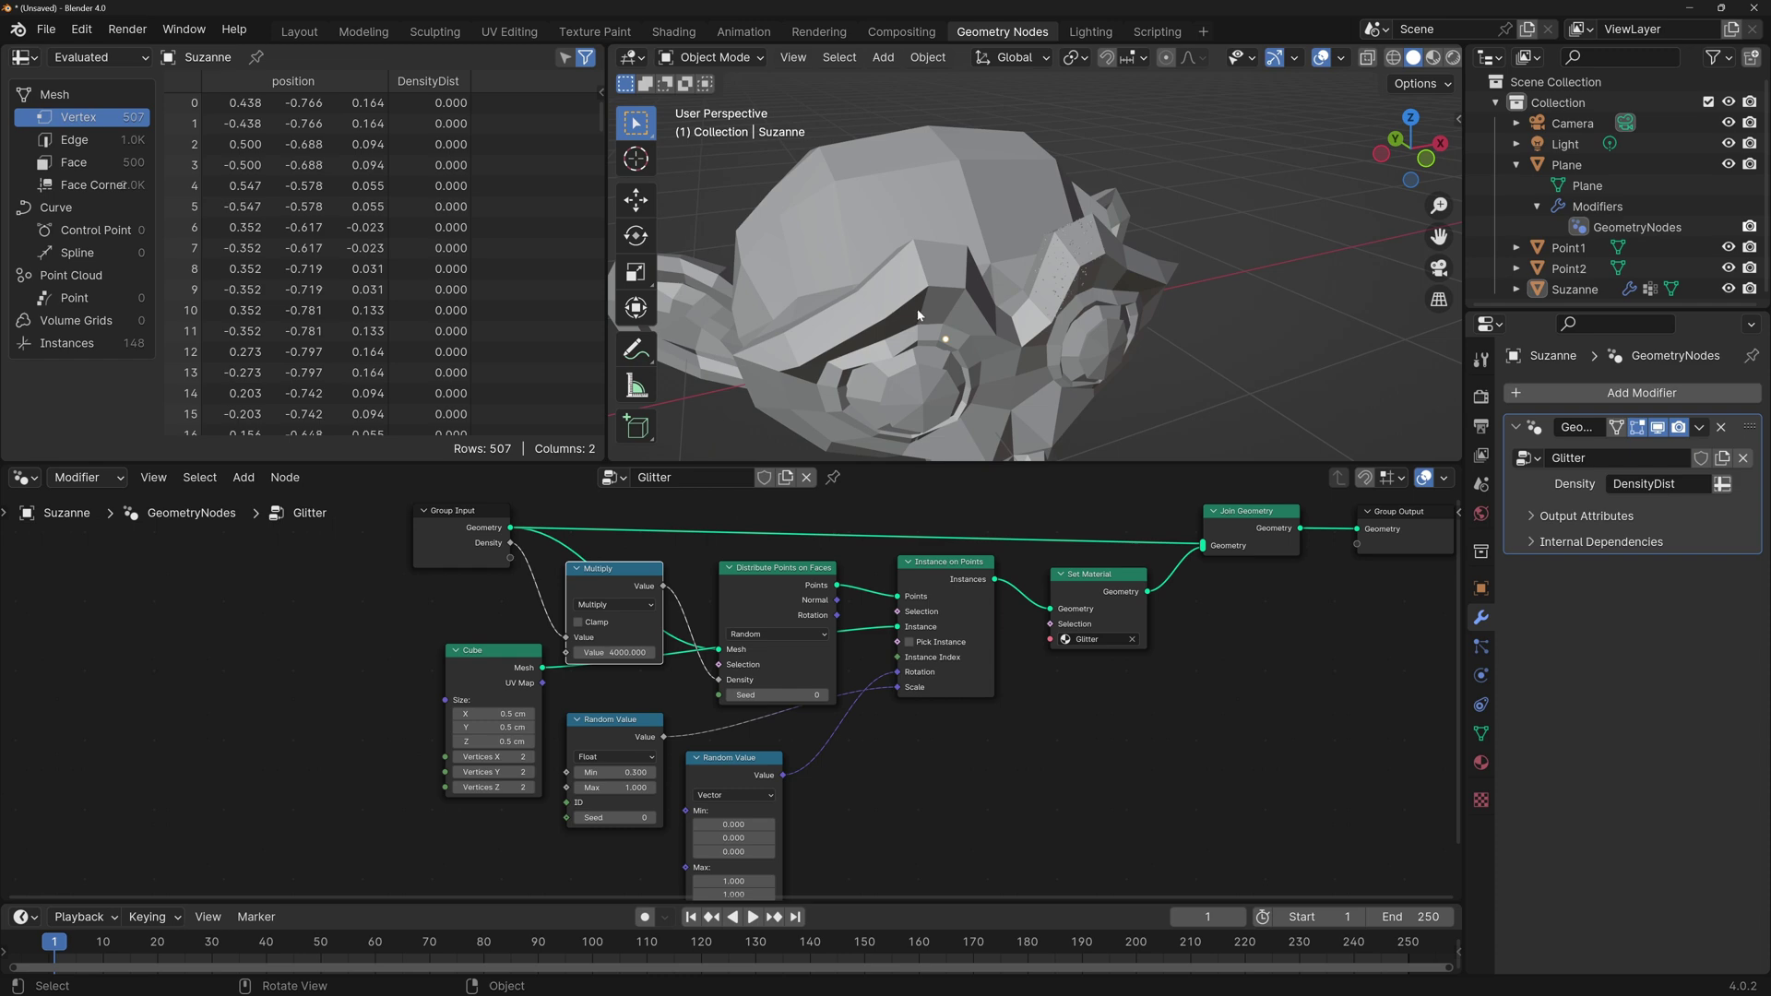
pyautogui.moveTo(917, 315); pyautogui.dragTo(1079, 309, button='middle')
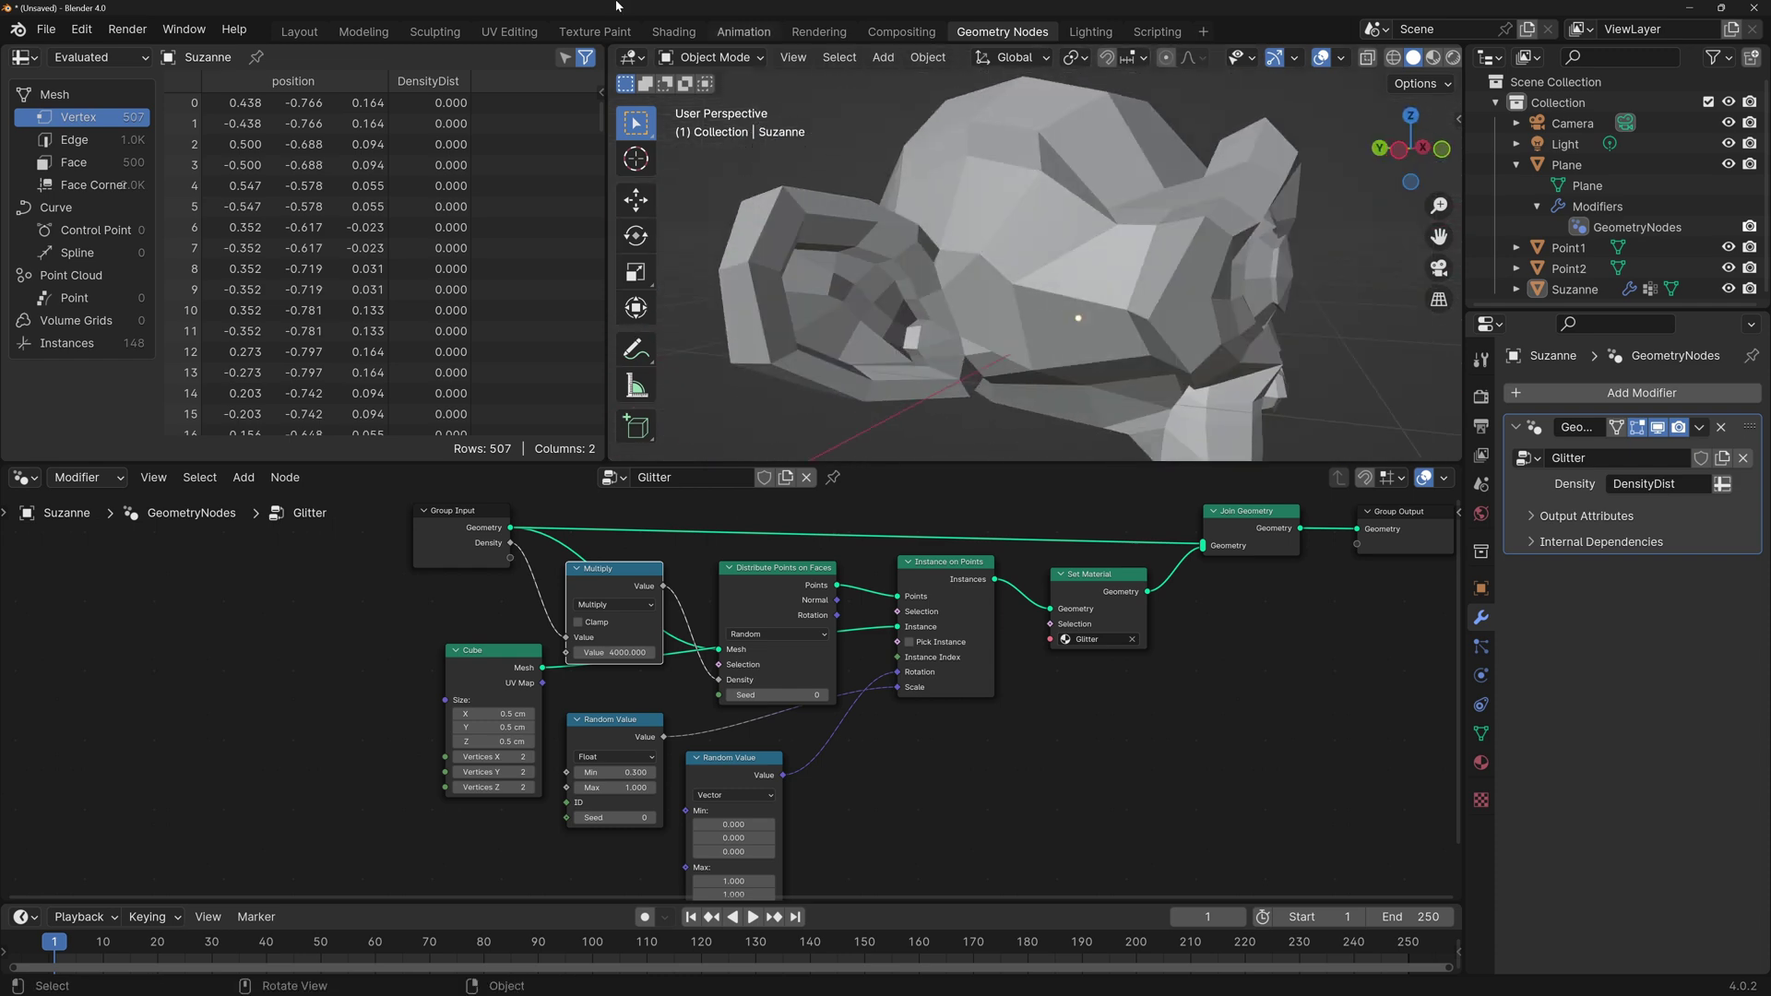
pyautogui.click(509, 31)
# Enter Weight Paint mode, set brush weight to 0.000, and paint the earlier patch to zero.
pyautogui.click(856, 57)
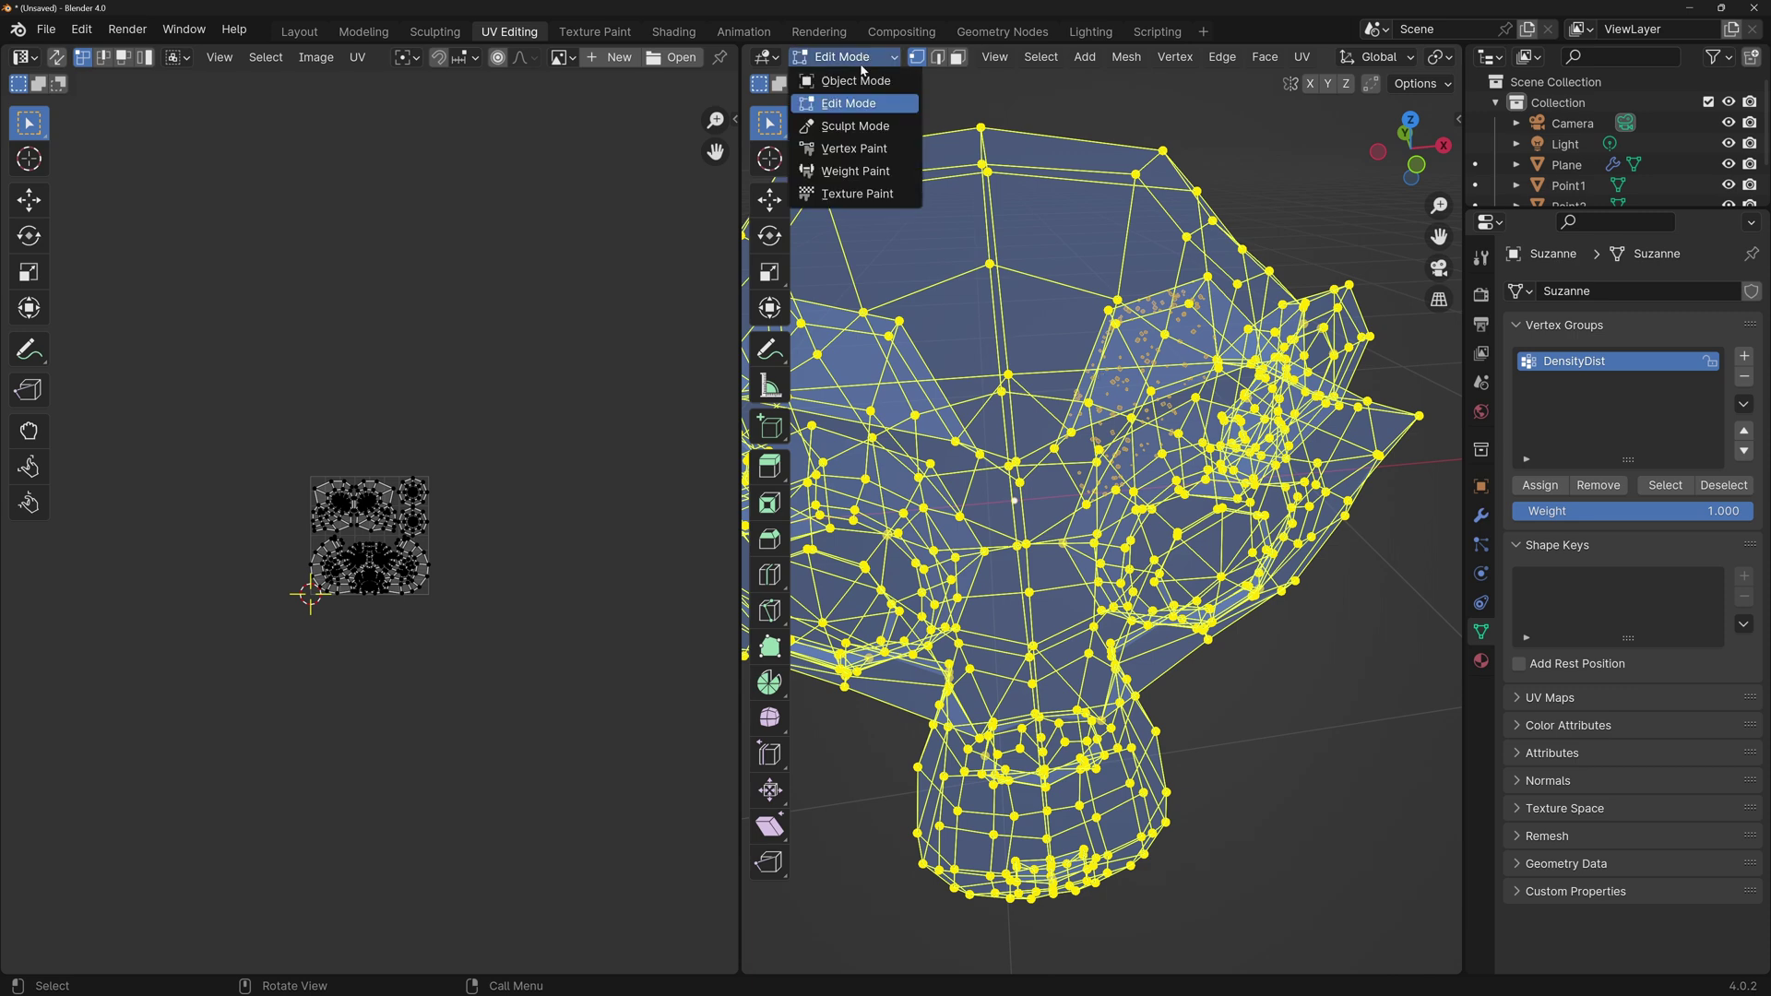
pyautogui.click(855, 171)
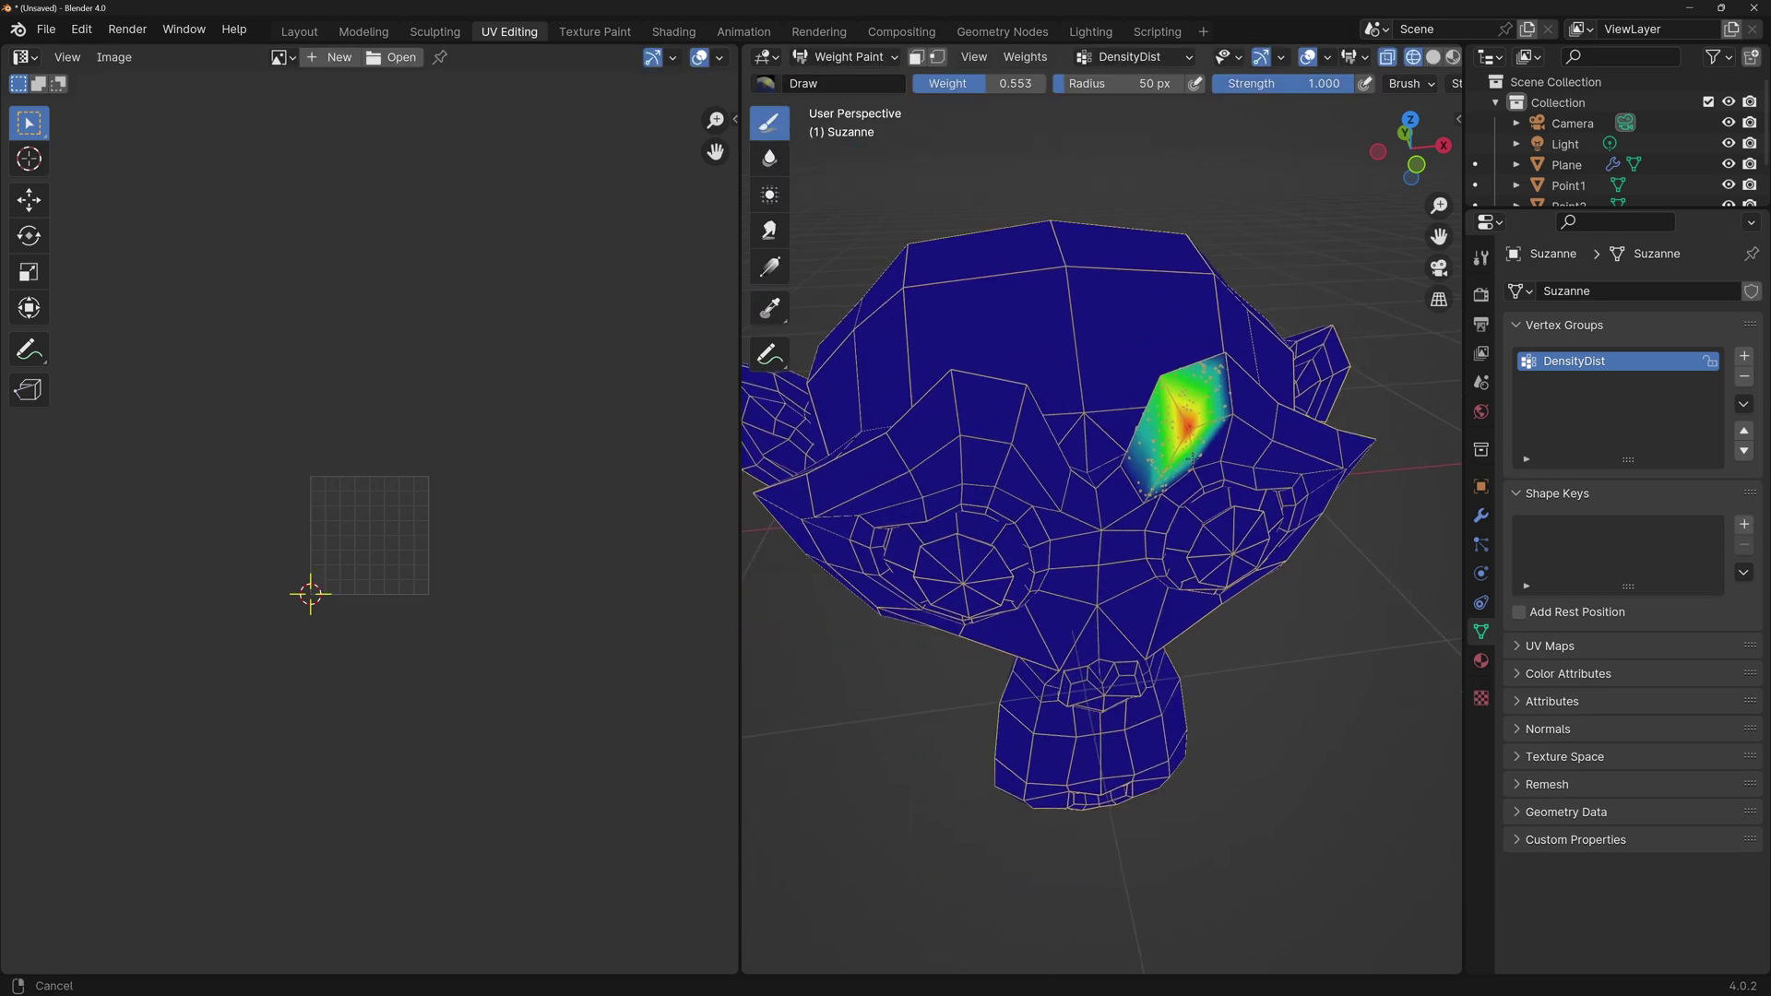
pyautogui.keyDown('shift'); pyautogui.moveTo(1192, 457); pyautogui.dragTo(1225, 428, button='middle'); pyautogui.keyUp('shift')
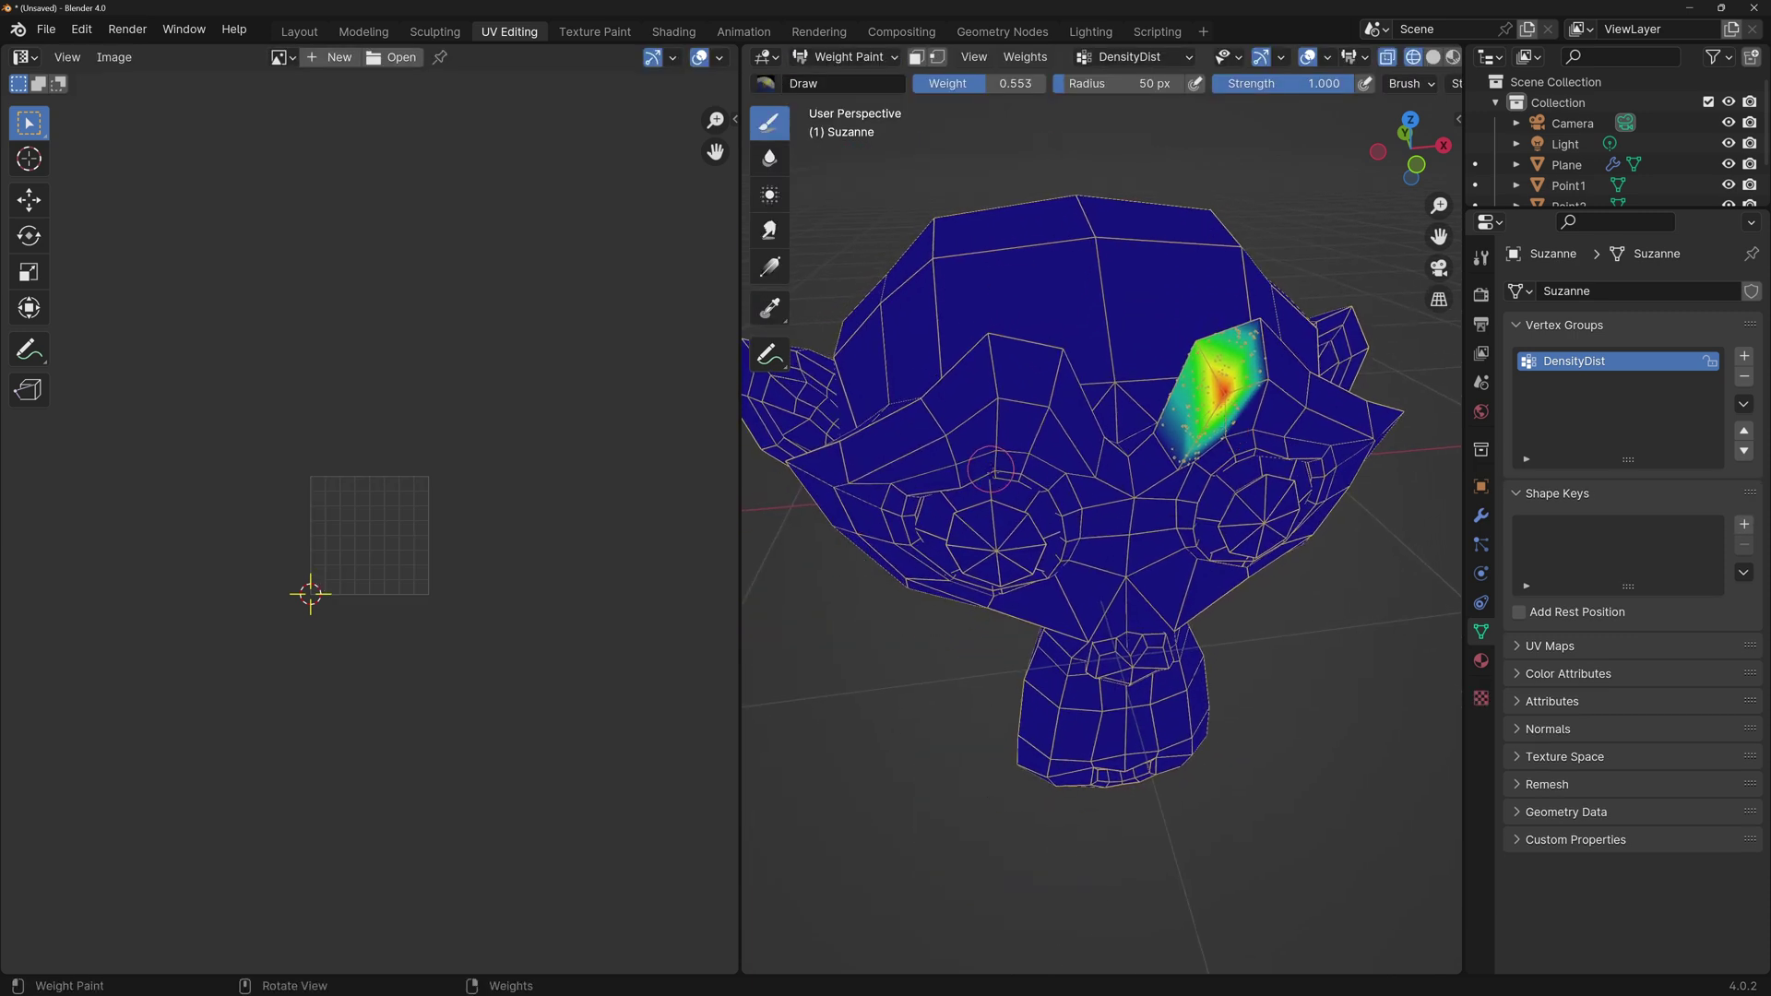
pyautogui.moveTo(990, 468); pyautogui.dragTo(1000, 498, button='middle')
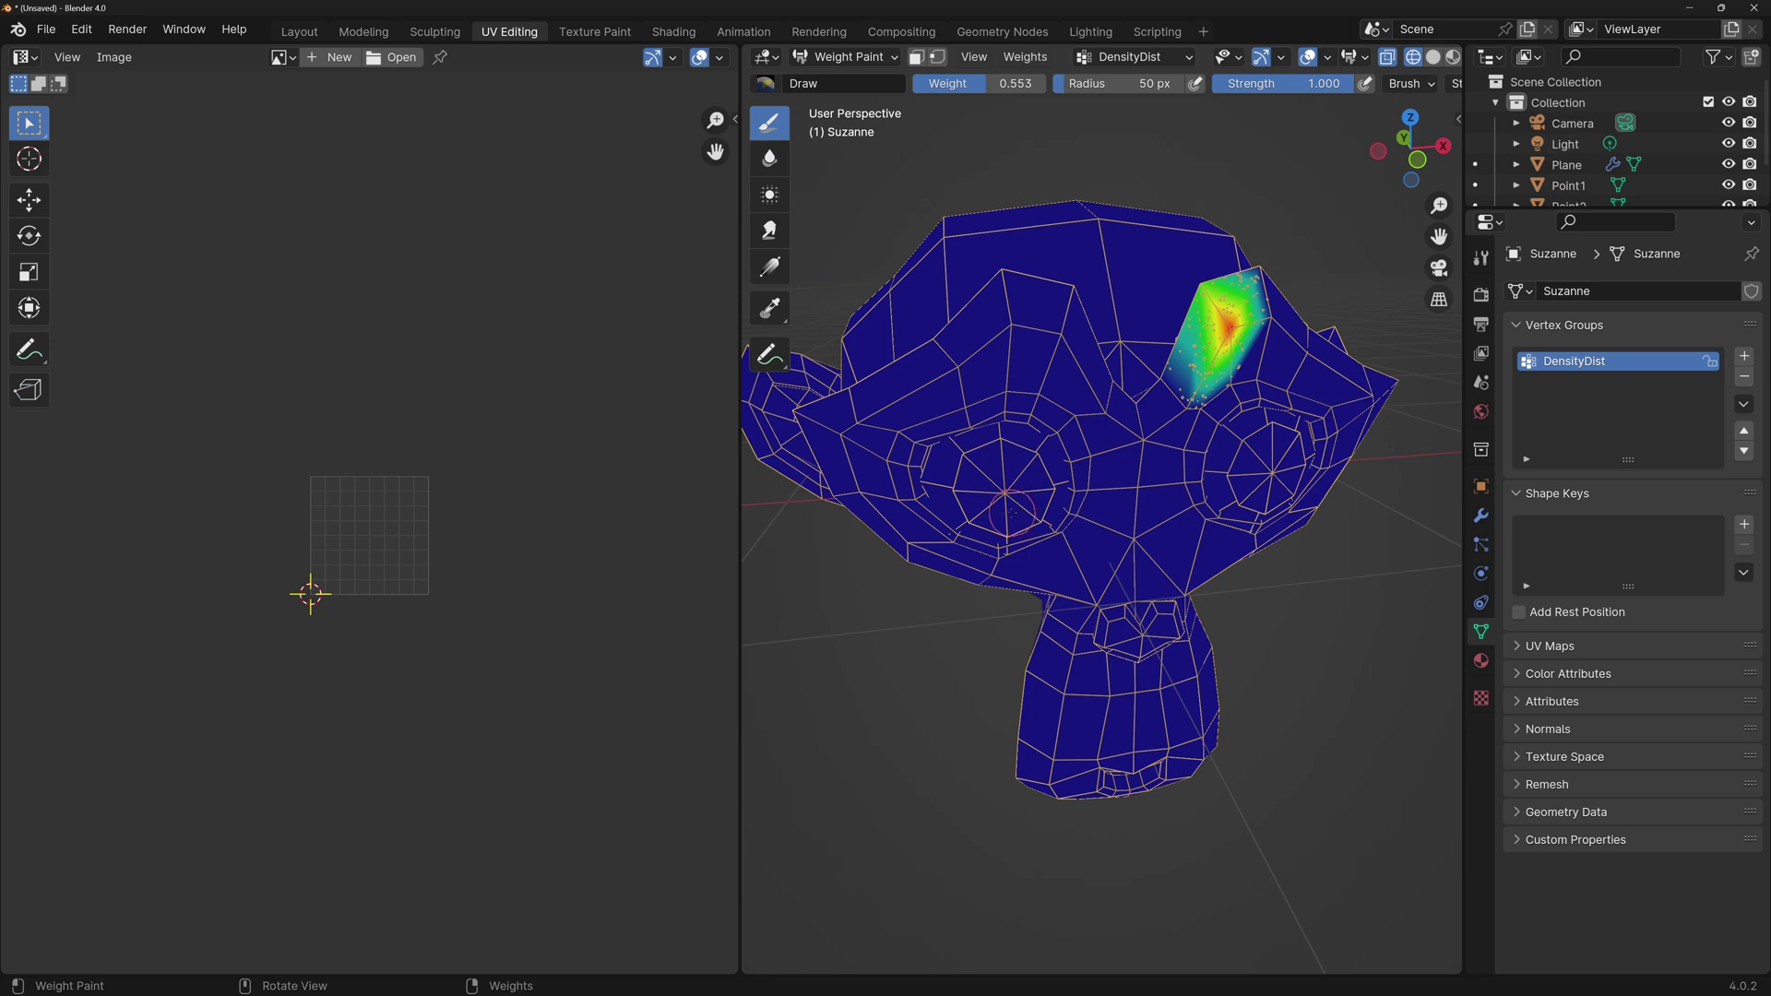
pyautogui.moveTo(996, 84); pyautogui.dragTo(913, 84)
pyautogui.moveTo(1226, 314)
pyautogui.mouseDown()
pyautogui.moveTo(1236, 351)
pyautogui.moveTo(1199, 305)
pyautogui.mouseUp()
pyautogui.moveTo(1198, 304); pyautogui.dragTo(1237, 307, button='middle')
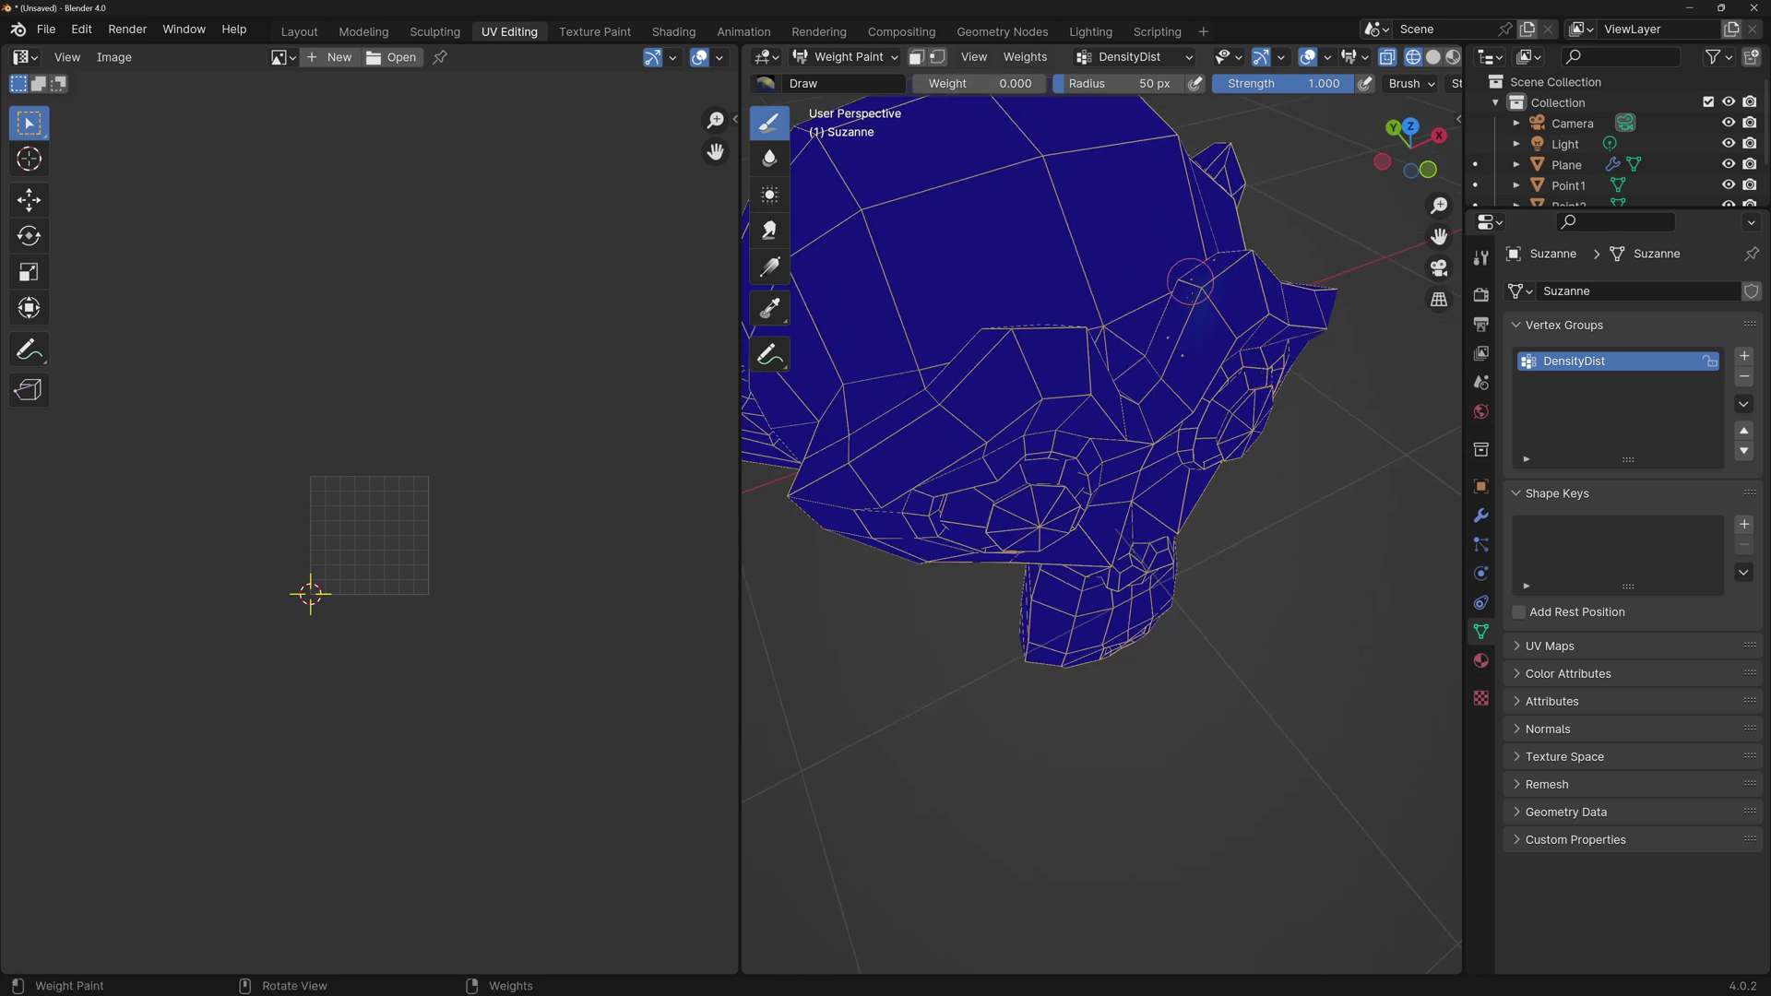
# Invert the DensityDist vertex group weights so the head is fully weighted.
pyautogui.click(1026, 57)
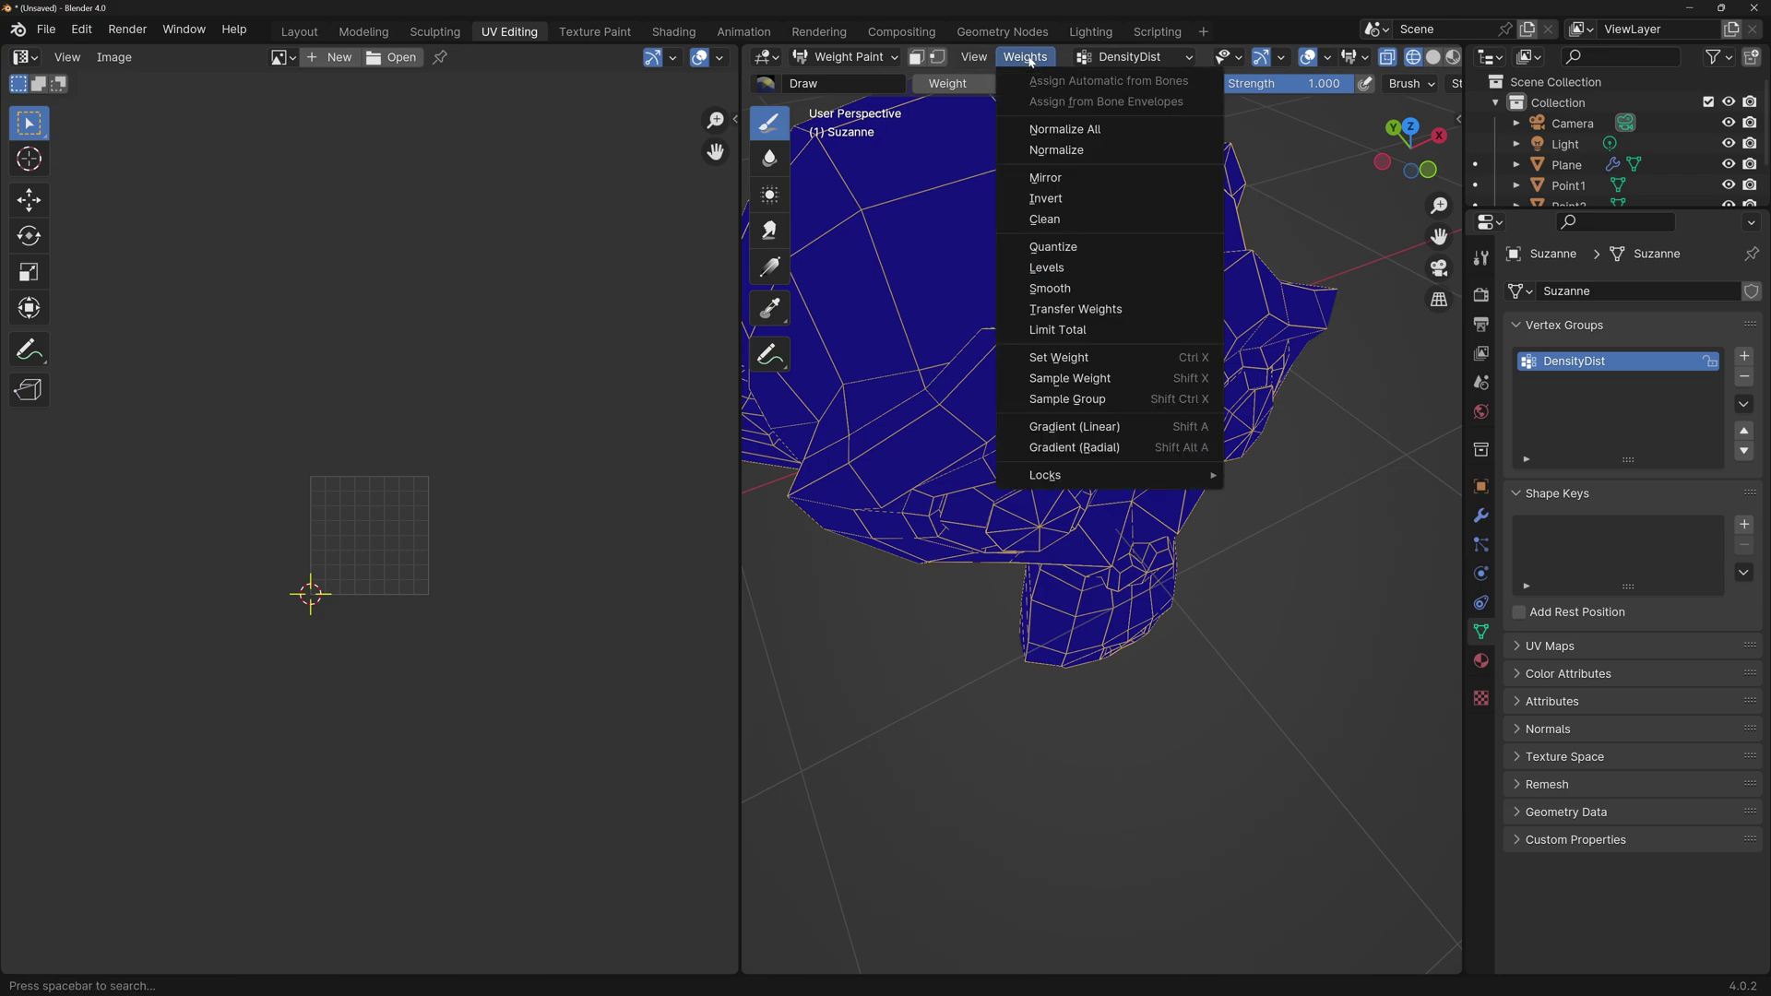
pyautogui.click(1044, 198)
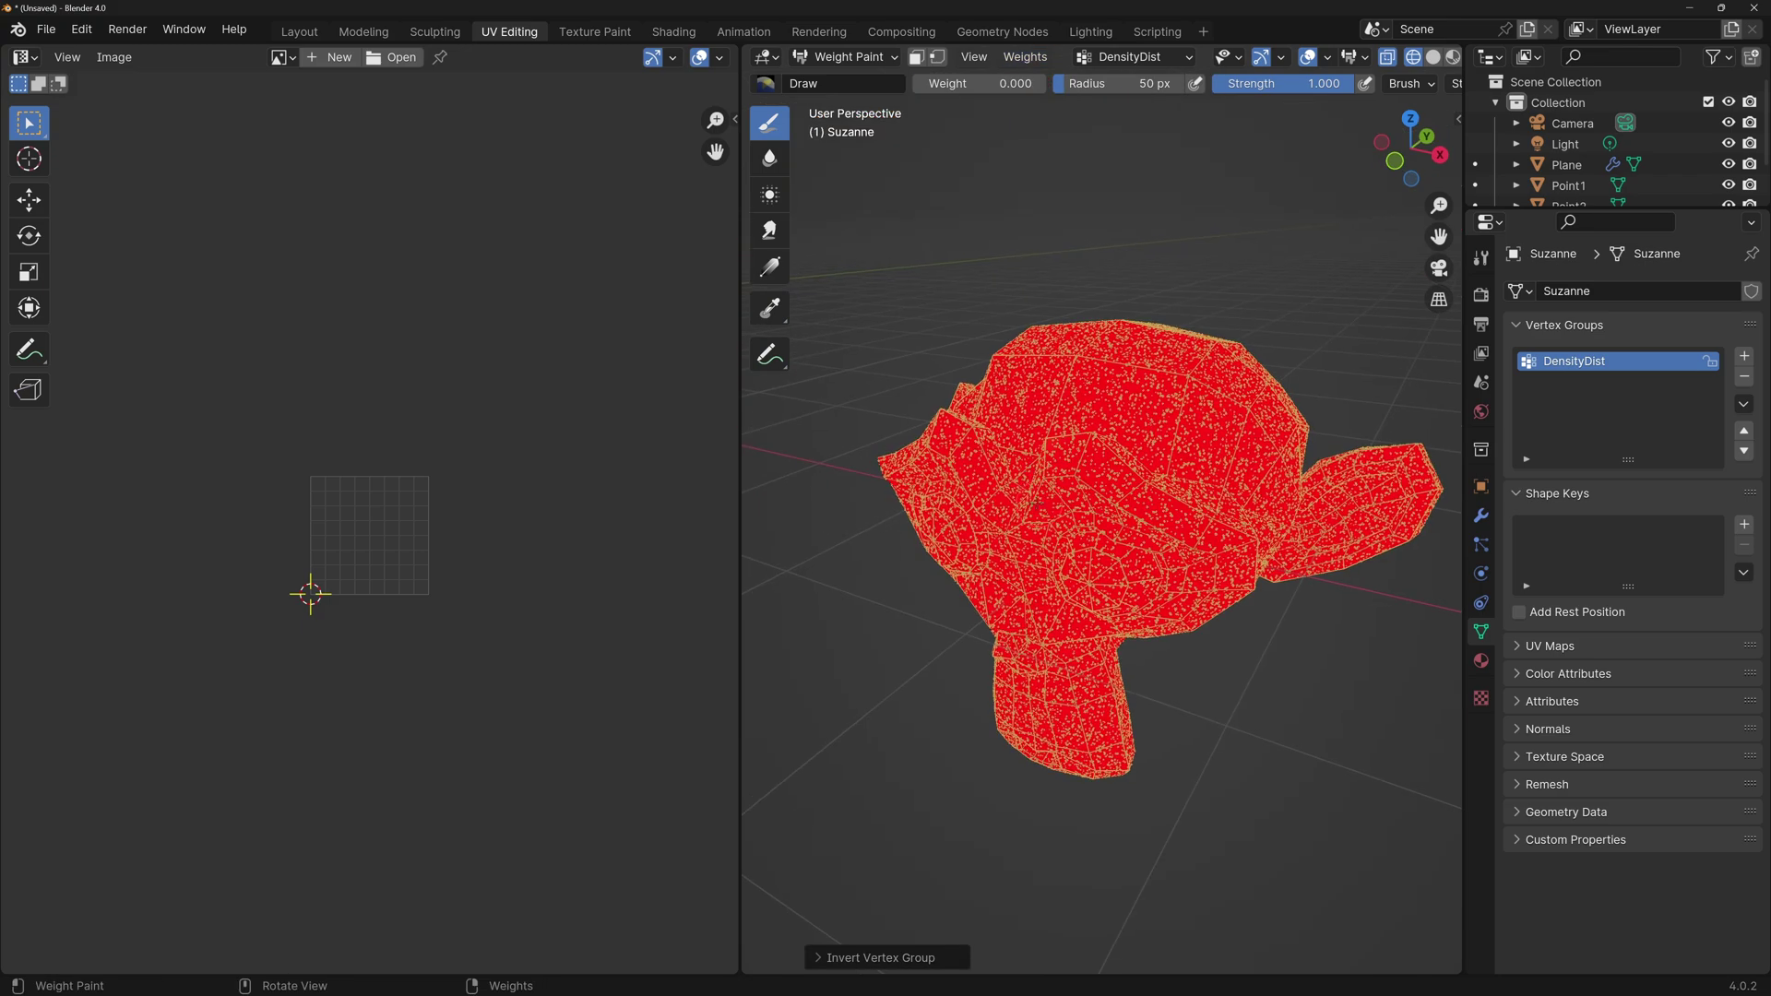
pyautogui.scroll(4, 1108, 526)
pyautogui.scroll(-2, 1171, 438)
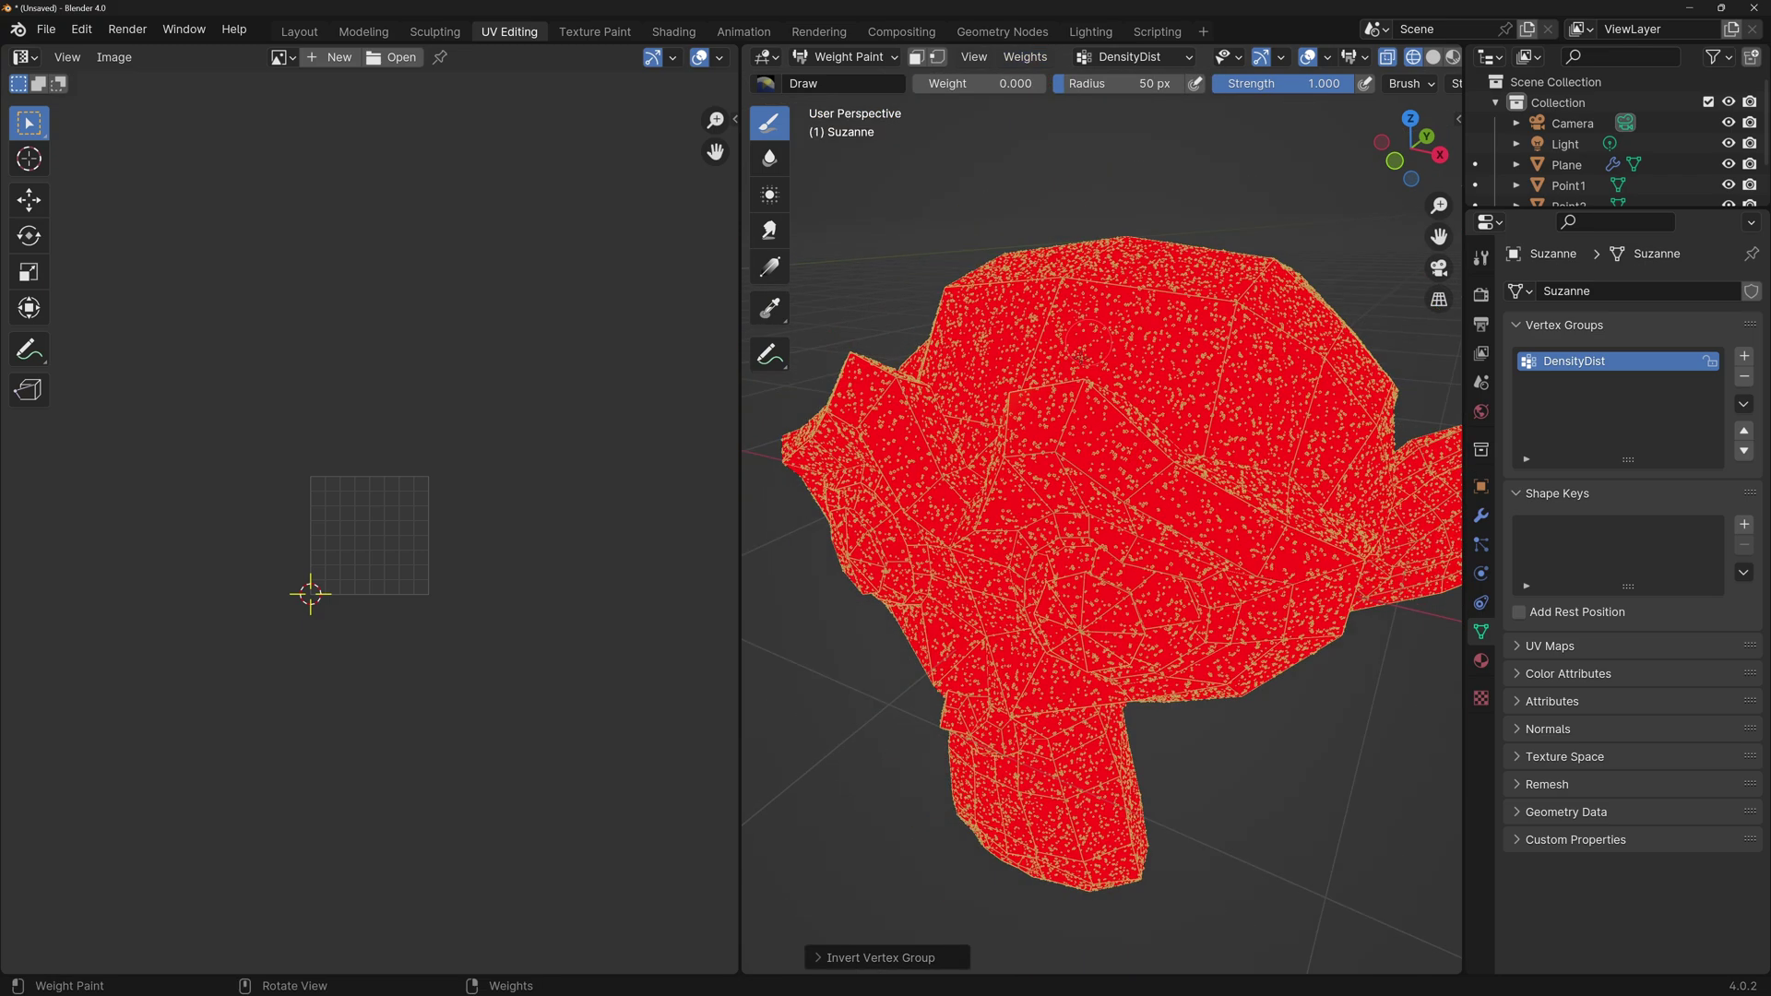
pyautogui.moveTo(1250, 345)
pyautogui.mouseDown(button='middle')
pyautogui.moveTo(1134, 355)
pyautogui.moveTo(1251, 346)
pyautogui.moveTo(1268, 324)
pyautogui.mouseUp(button='middle')
pyautogui.scroll(1, 1247, 544)
pyautogui.moveTo(1061, 572); pyautogui.dragTo(1162, 553, button='middle')
pyautogui.keyDown('shift'); pyautogui.moveTo(1144, 581); pyautogui.dragTo(1129, 475, button='middle'); pyautogui.keyUp('shift')
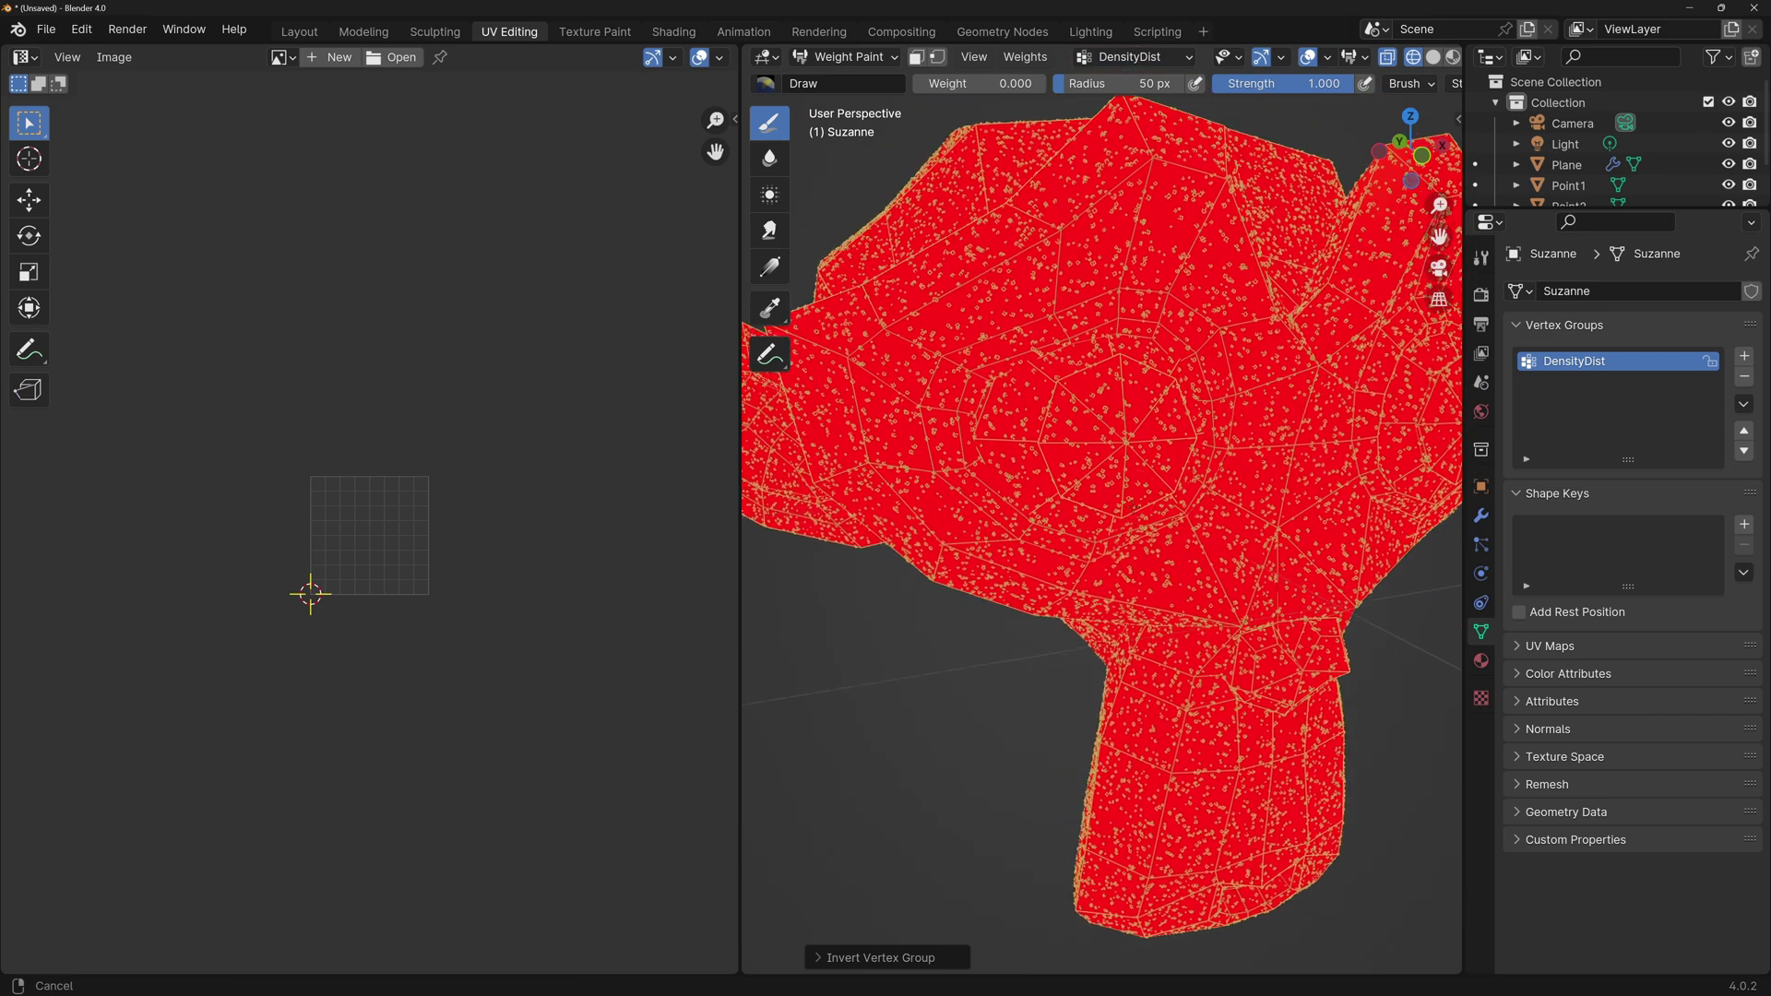
pyautogui.scroll(1, 1127, 471)
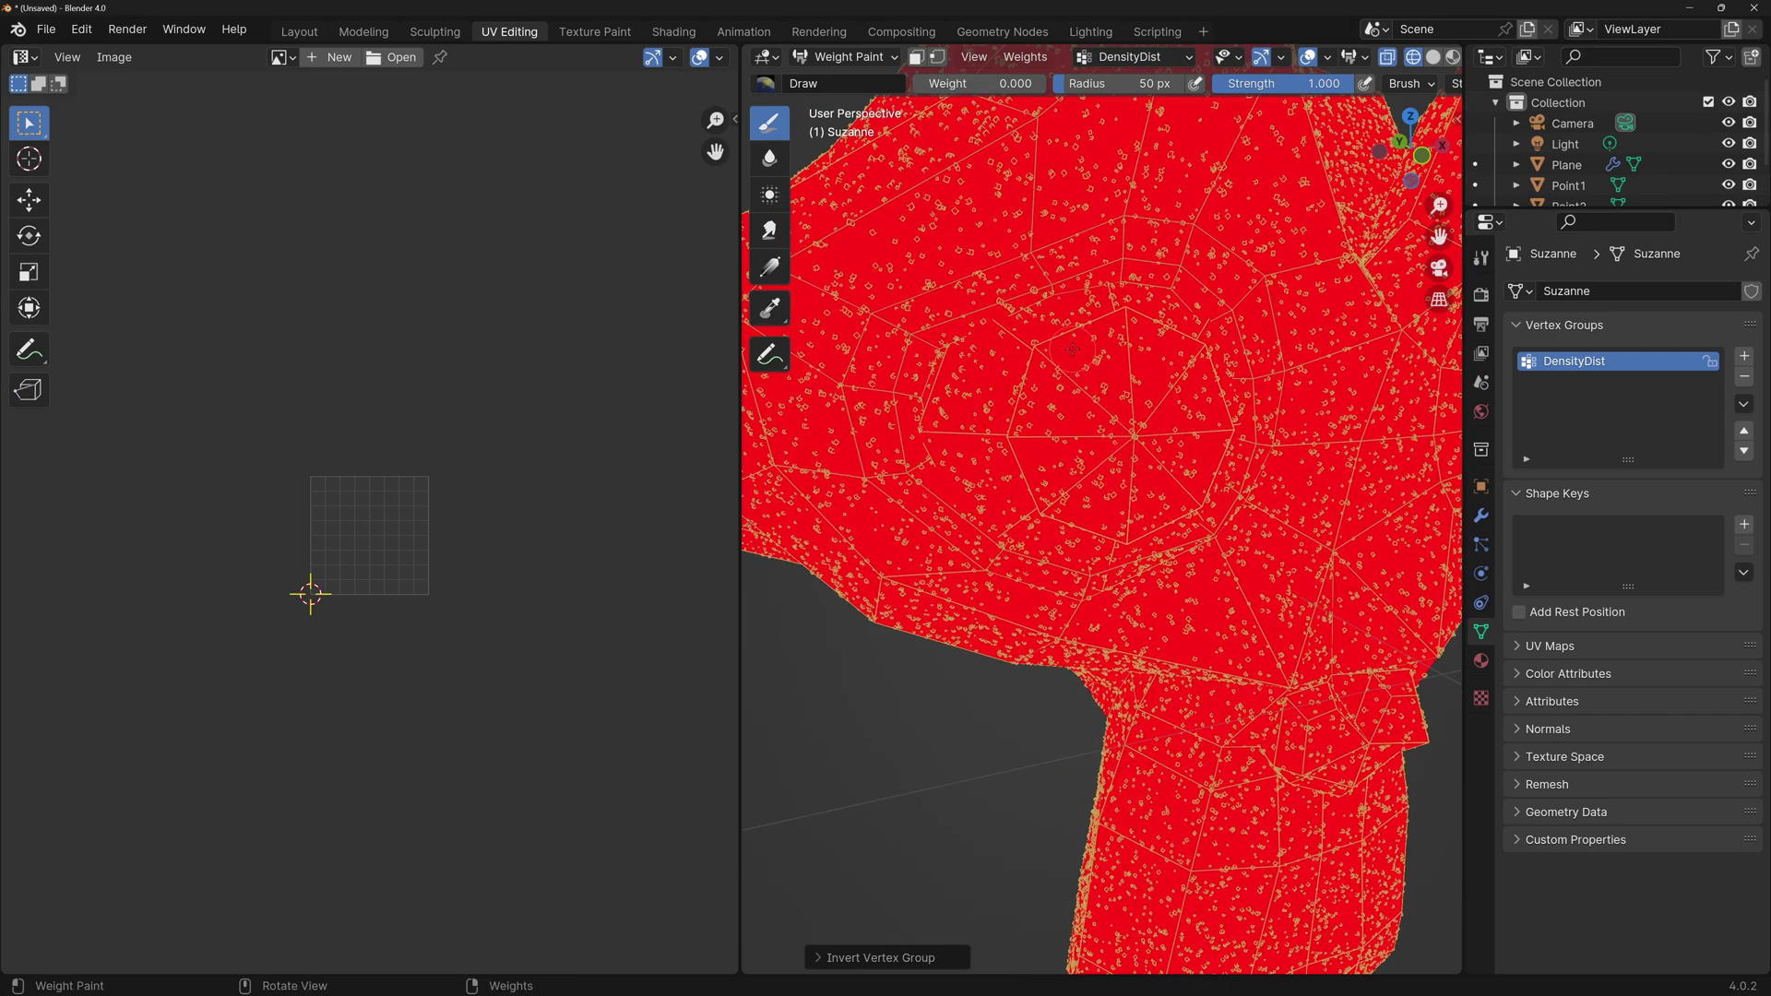
# Paint both eyes down to zero weight, then return to Geometry Nodes.
pyautogui.moveTo(1073, 349); pyautogui.dragTo(1143, 443)
pyautogui.moveTo(1144, 443)
pyautogui.mouseDown(button='middle')
pyautogui.moveTo(1061, 434)
pyautogui.moveTo(1245, 442)
pyautogui.moveTo(1042, 452)
pyautogui.moveTo(1069, 433)
pyautogui.mouseUp(button='middle')
pyautogui.moveTo(1069, 433)
pyautogui.mouseDown()
pyautogui.moveTo(1141, 620)
pyautogui.moveTo(1061, 480)
pyautogui.mouseUp()
pyautogui.moveTo(1060, 480); pyautogui.dragTo(1052, 553, button='middle')
pyautogui.moveTo(1051, 553); pyautogui.dragTo(1171, 562)
pyautogui.moveTo(1190, 517)
pyautogui.mouseDown(button='middle')
pyautogui.moveTo(1153, 480)
pyautogui.moveTo(1070, 571)
pyautogui.mouseUp(button='middle')
pyautogui.scroll(-3, 1153, 498)
pyautogui.scroll(-2, 1048, 605)
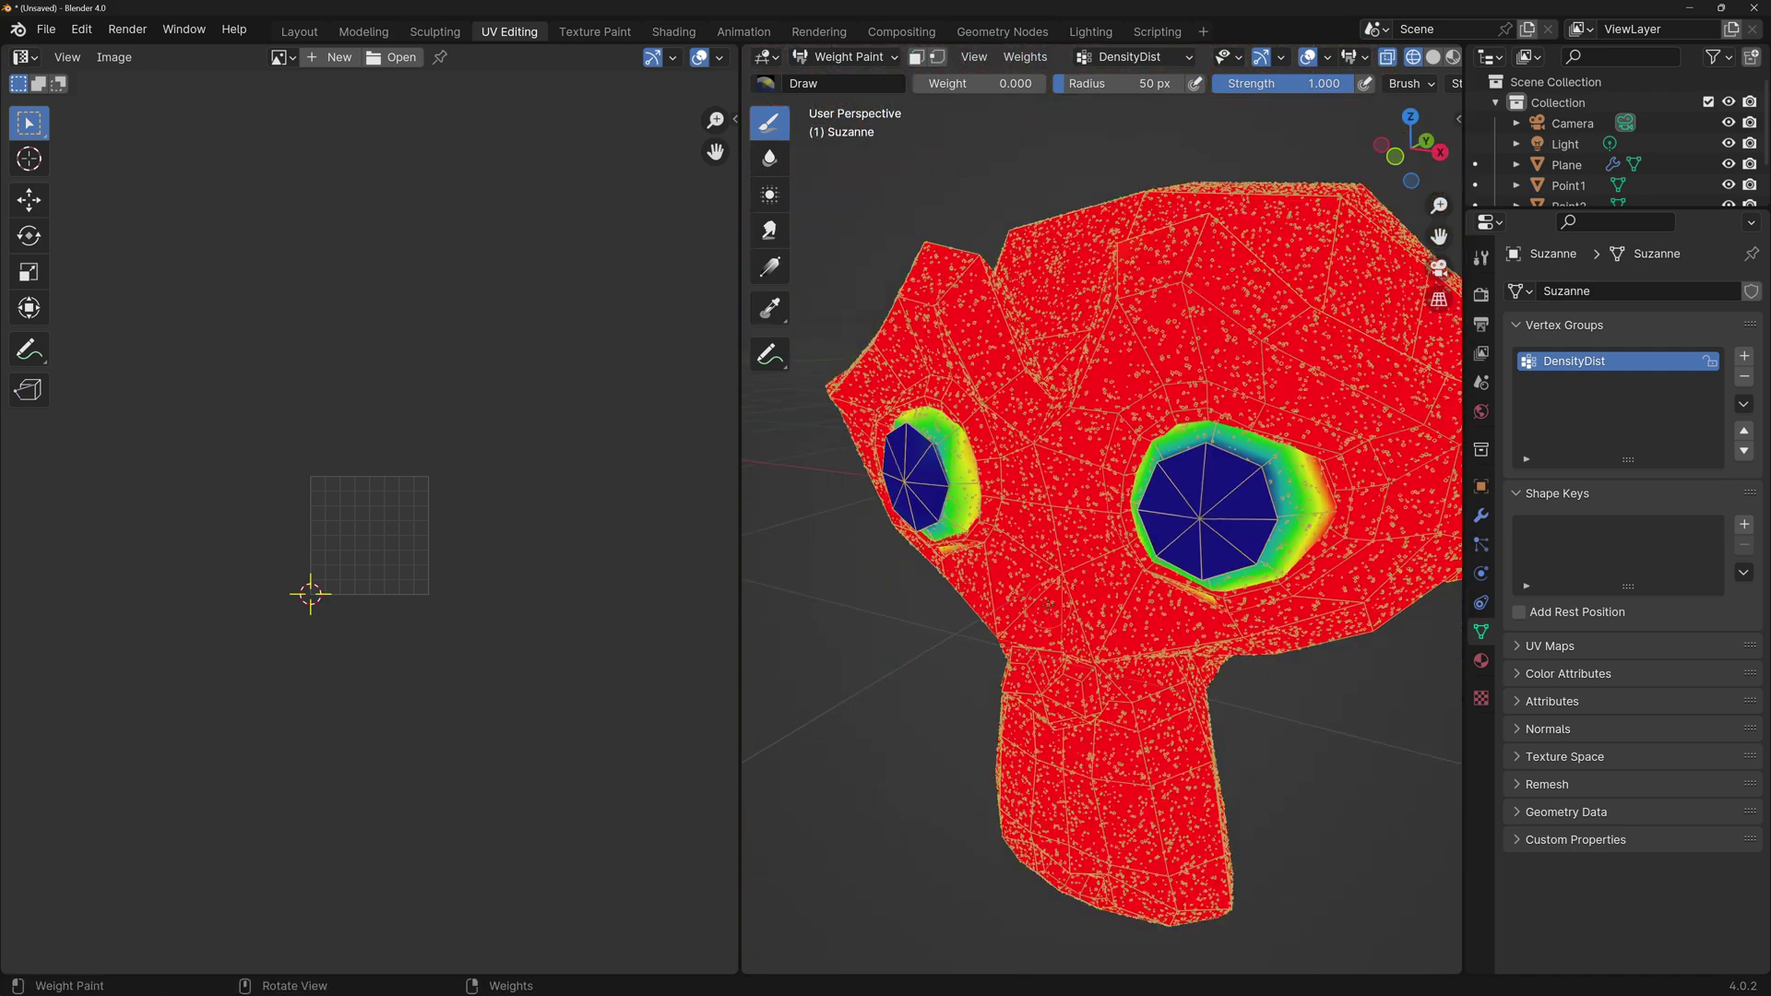
pyautogui.scroll(-2, 1049, 606)
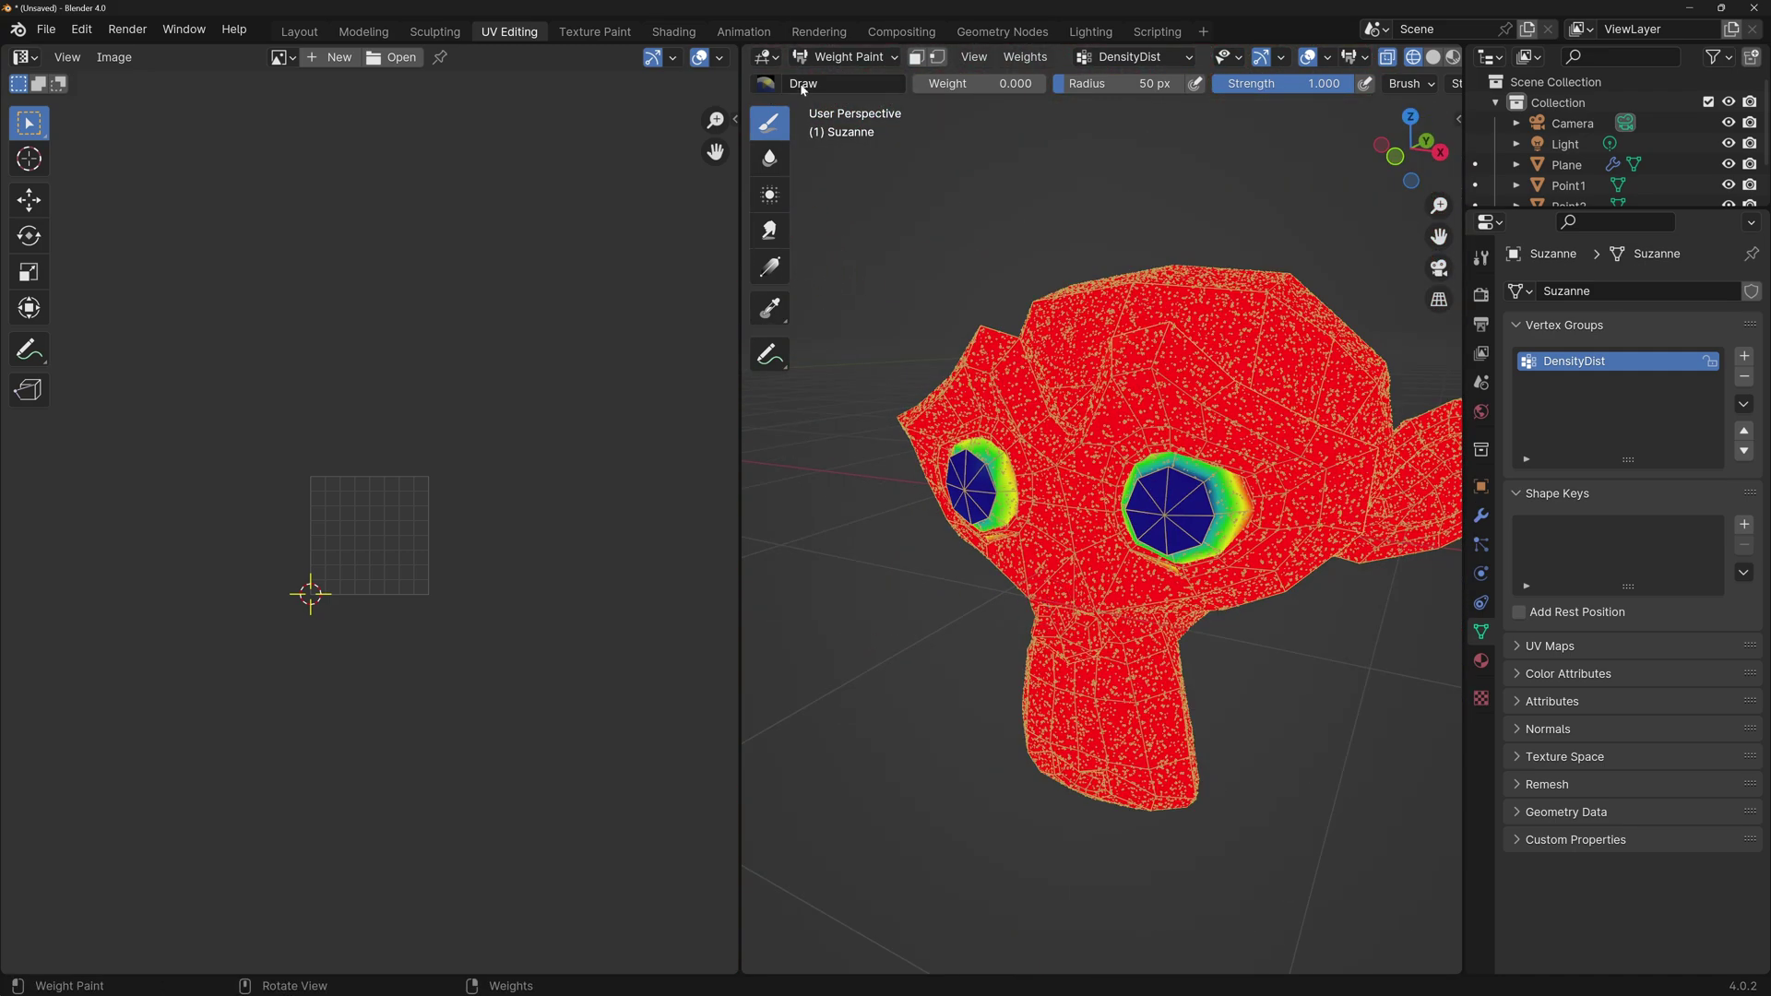
pyautogui.click(1003, 32)
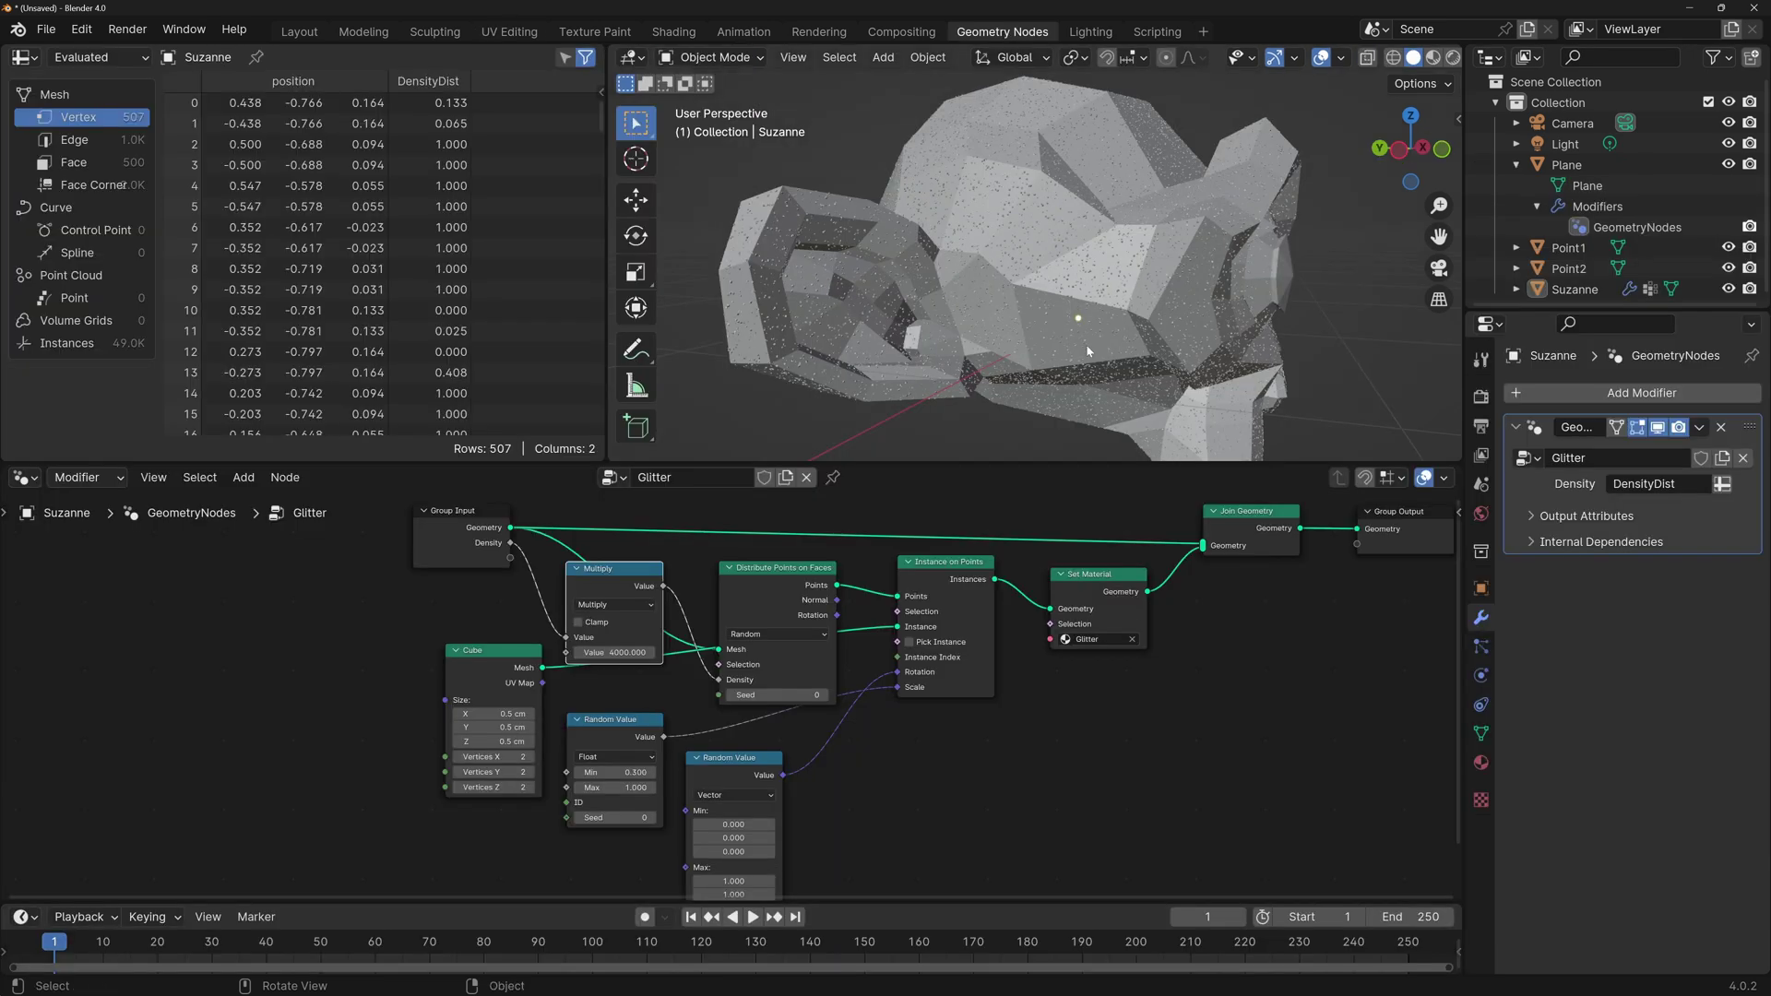
# Orbit the viewport close around Suzanne's head and pan the Glitter node tree into better view.
pyautogui.moveTo(1182, 350); pyautogui.dragTo(740, 196, button='middle')
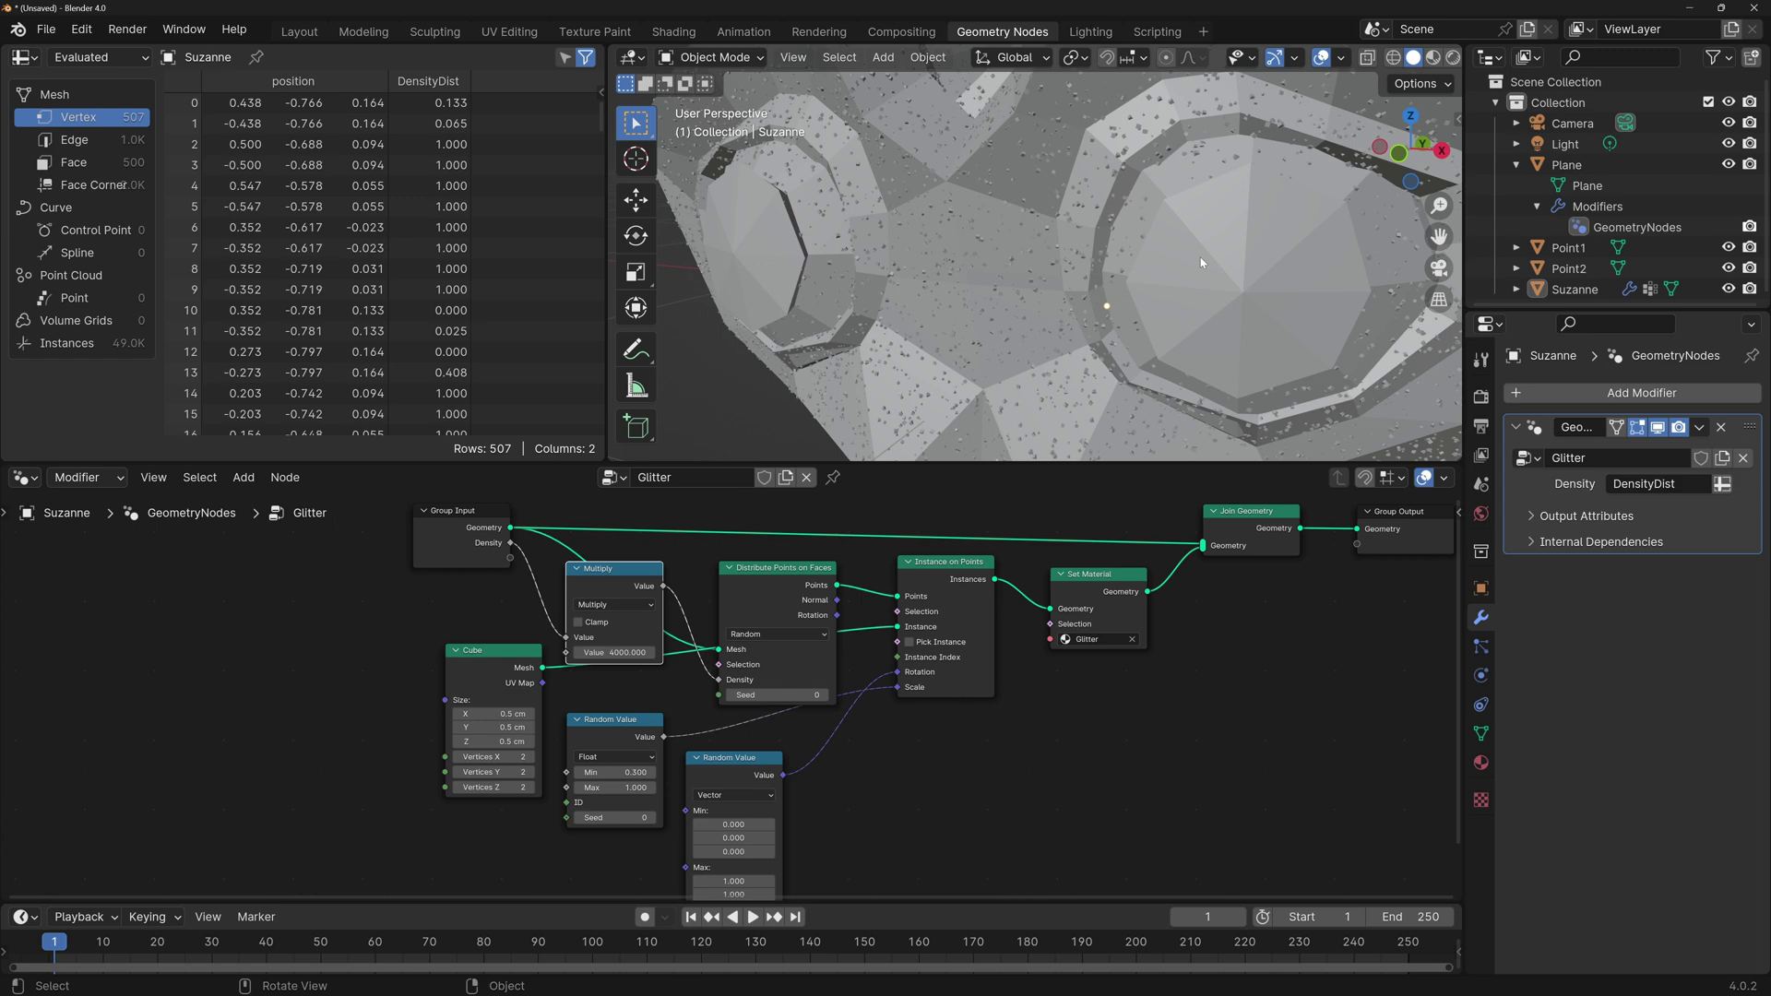
pyautogui.scroll(-6, 1201, 263)
pyautogui.moveTo(1201, 263); pyautogui.dragTo(1181, 291, button='middle')
pyautogui.keyDown('shift'); pyautogui.moveTo(1075, 265); pyautogui.dragTo(1043, 293, button='middle'); pyautogui.keyUp('shift')
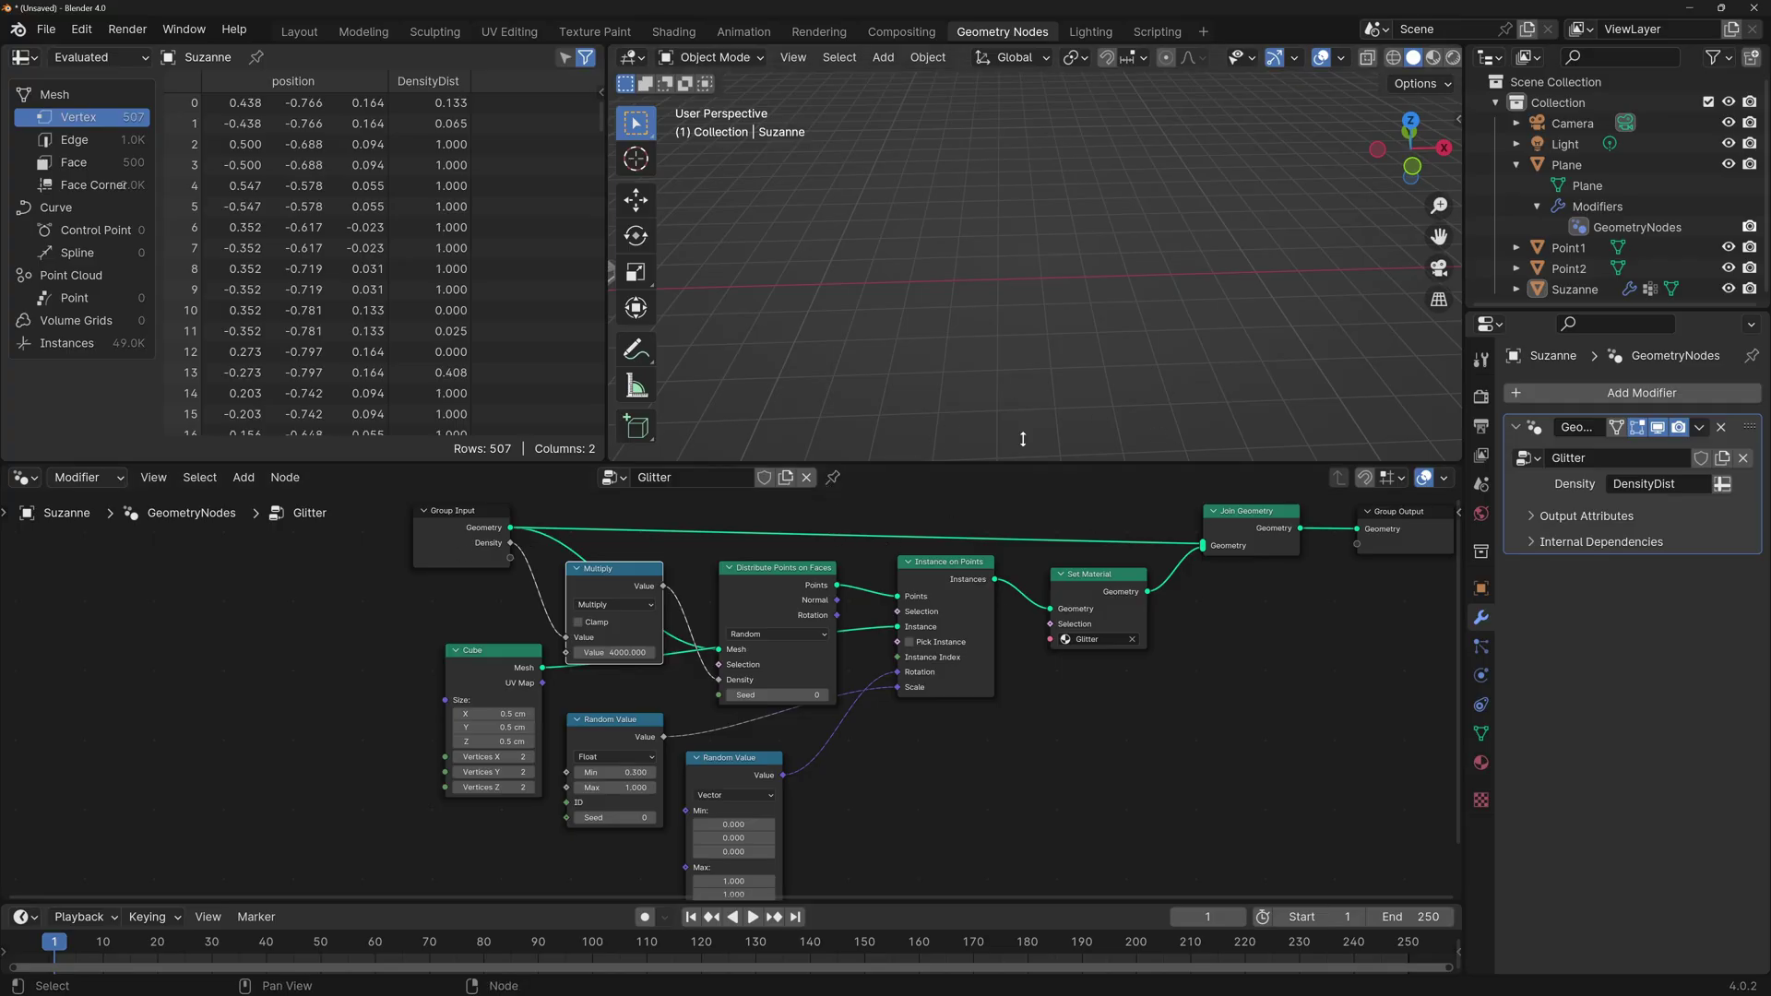
pyautogui.moveTo(1072, 534); pyautogui.dragTo(1010, 561, button='middle')
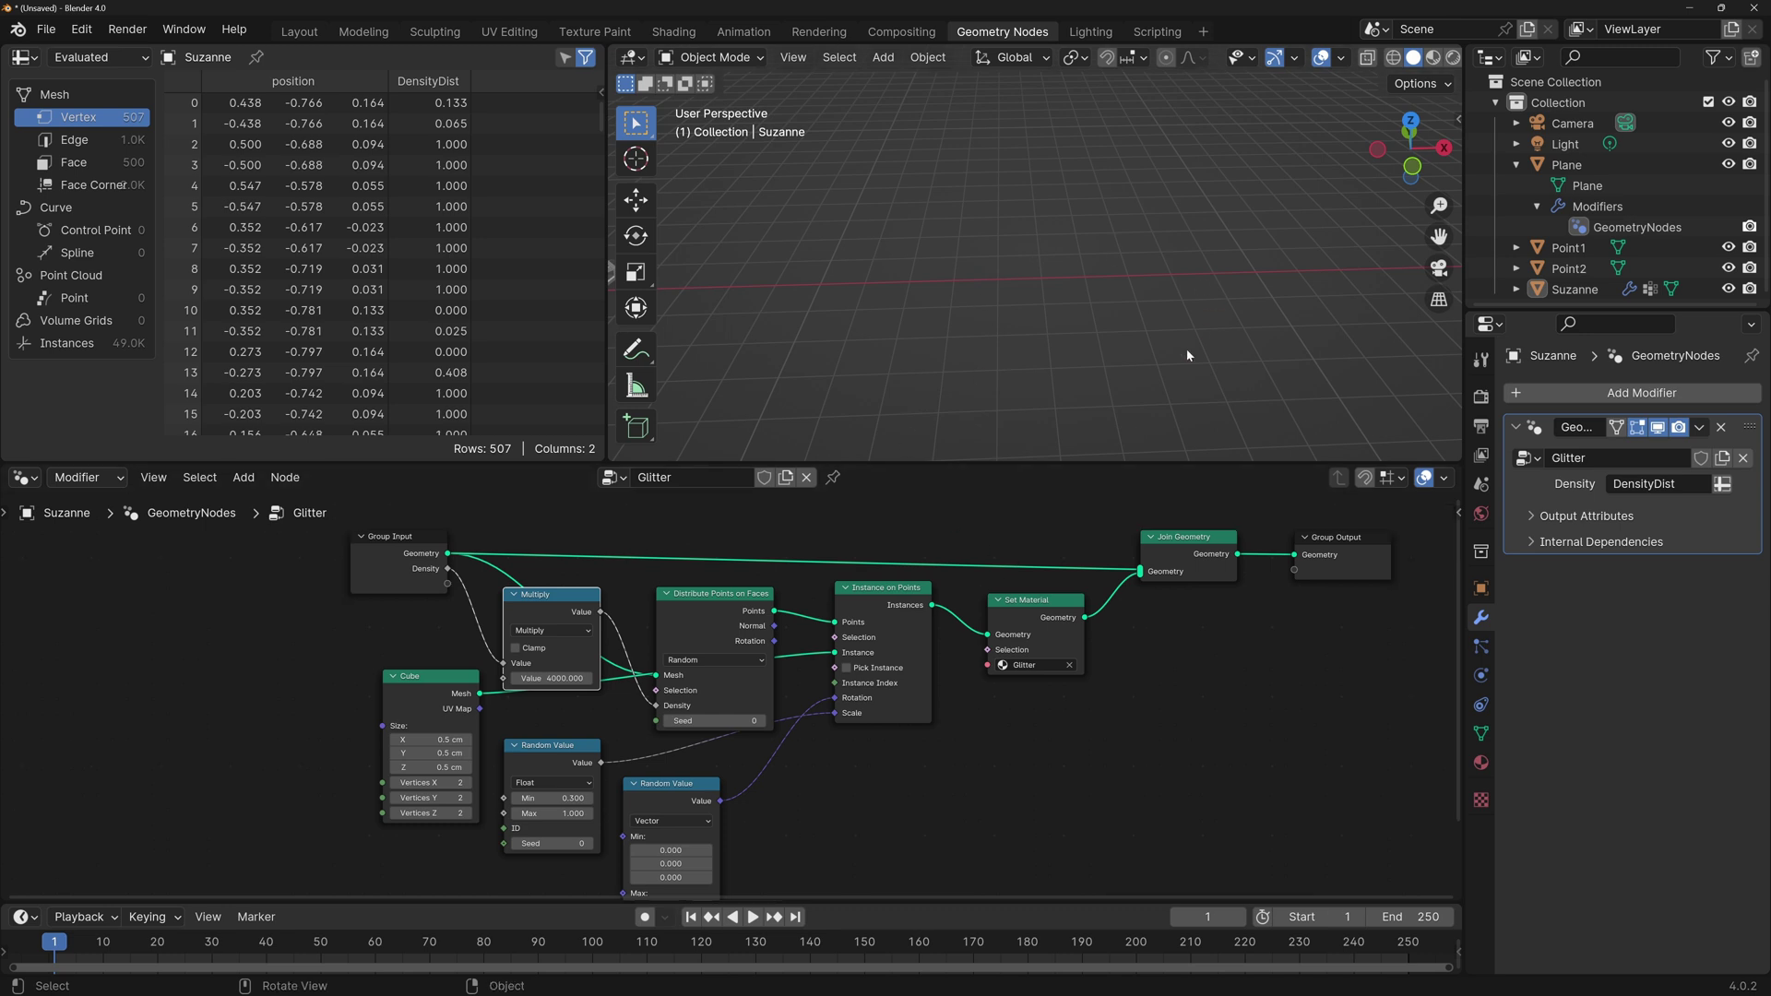
pyautogui.hotkey('shift', 'a')
# Add a UV Sphere and give it a new Geometry Nodes tree named 'Anim'.
pyautogui.moveTo(1109, 388)
pyautogui.click(1206, 444)
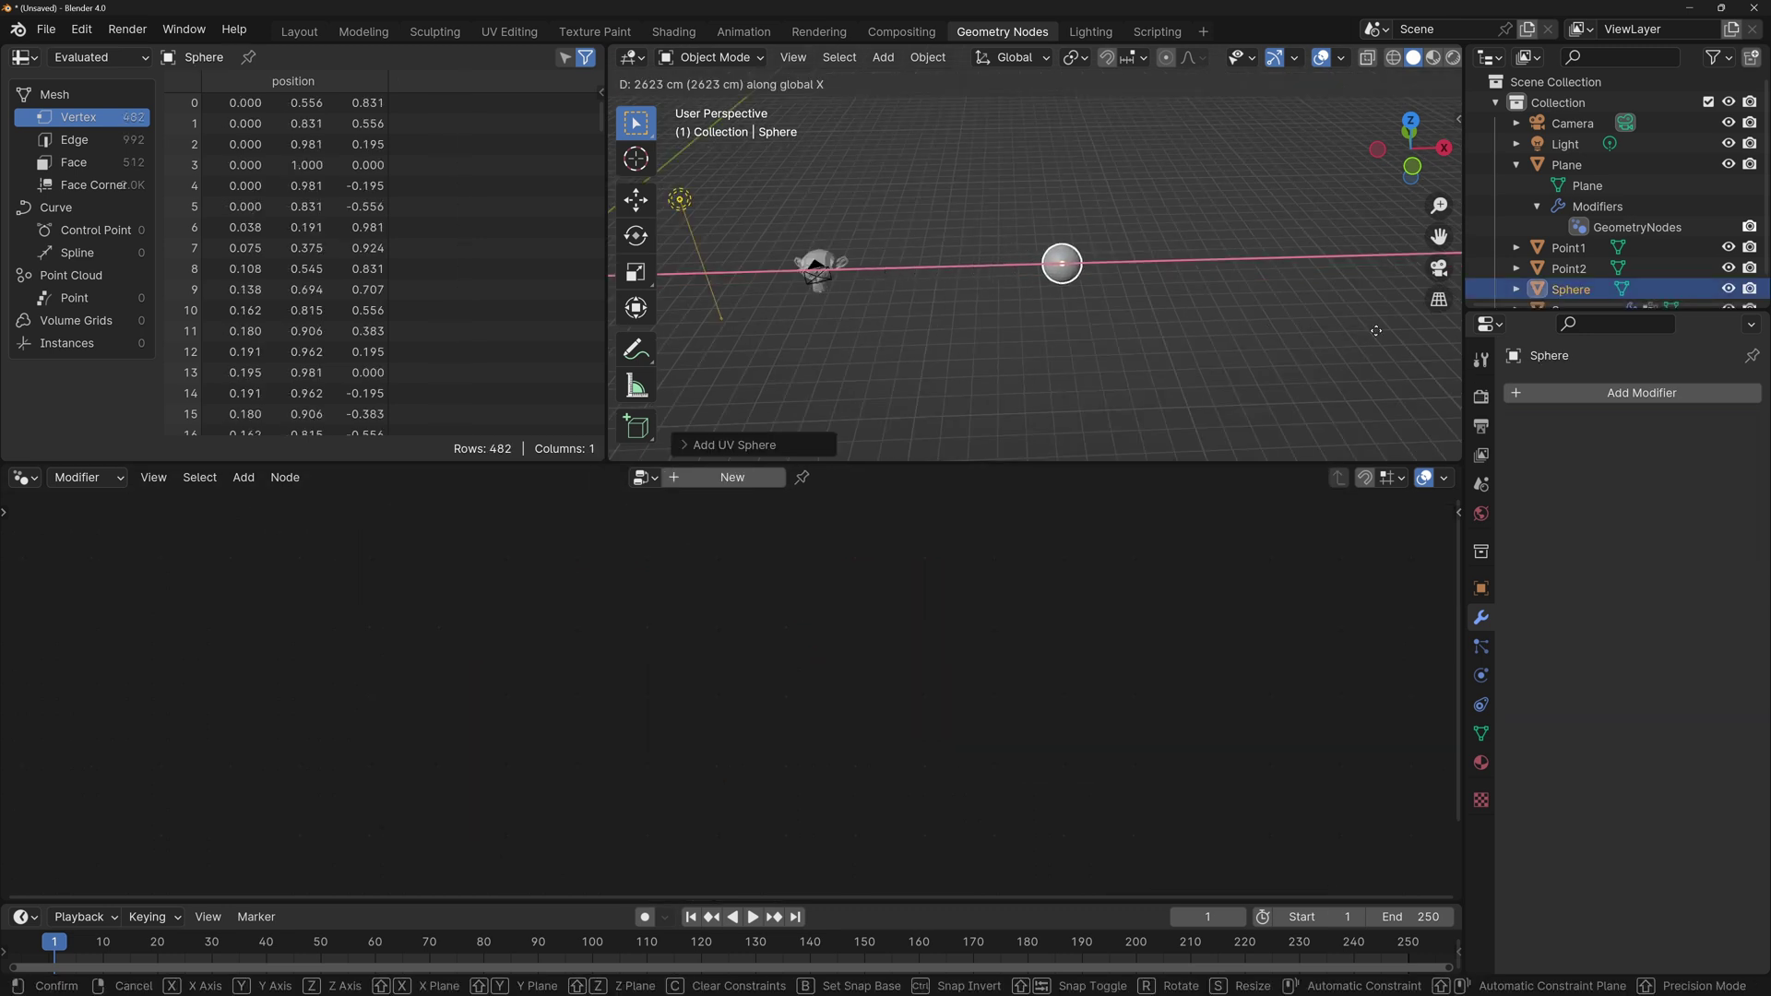
pyautogui.click(738, 477)
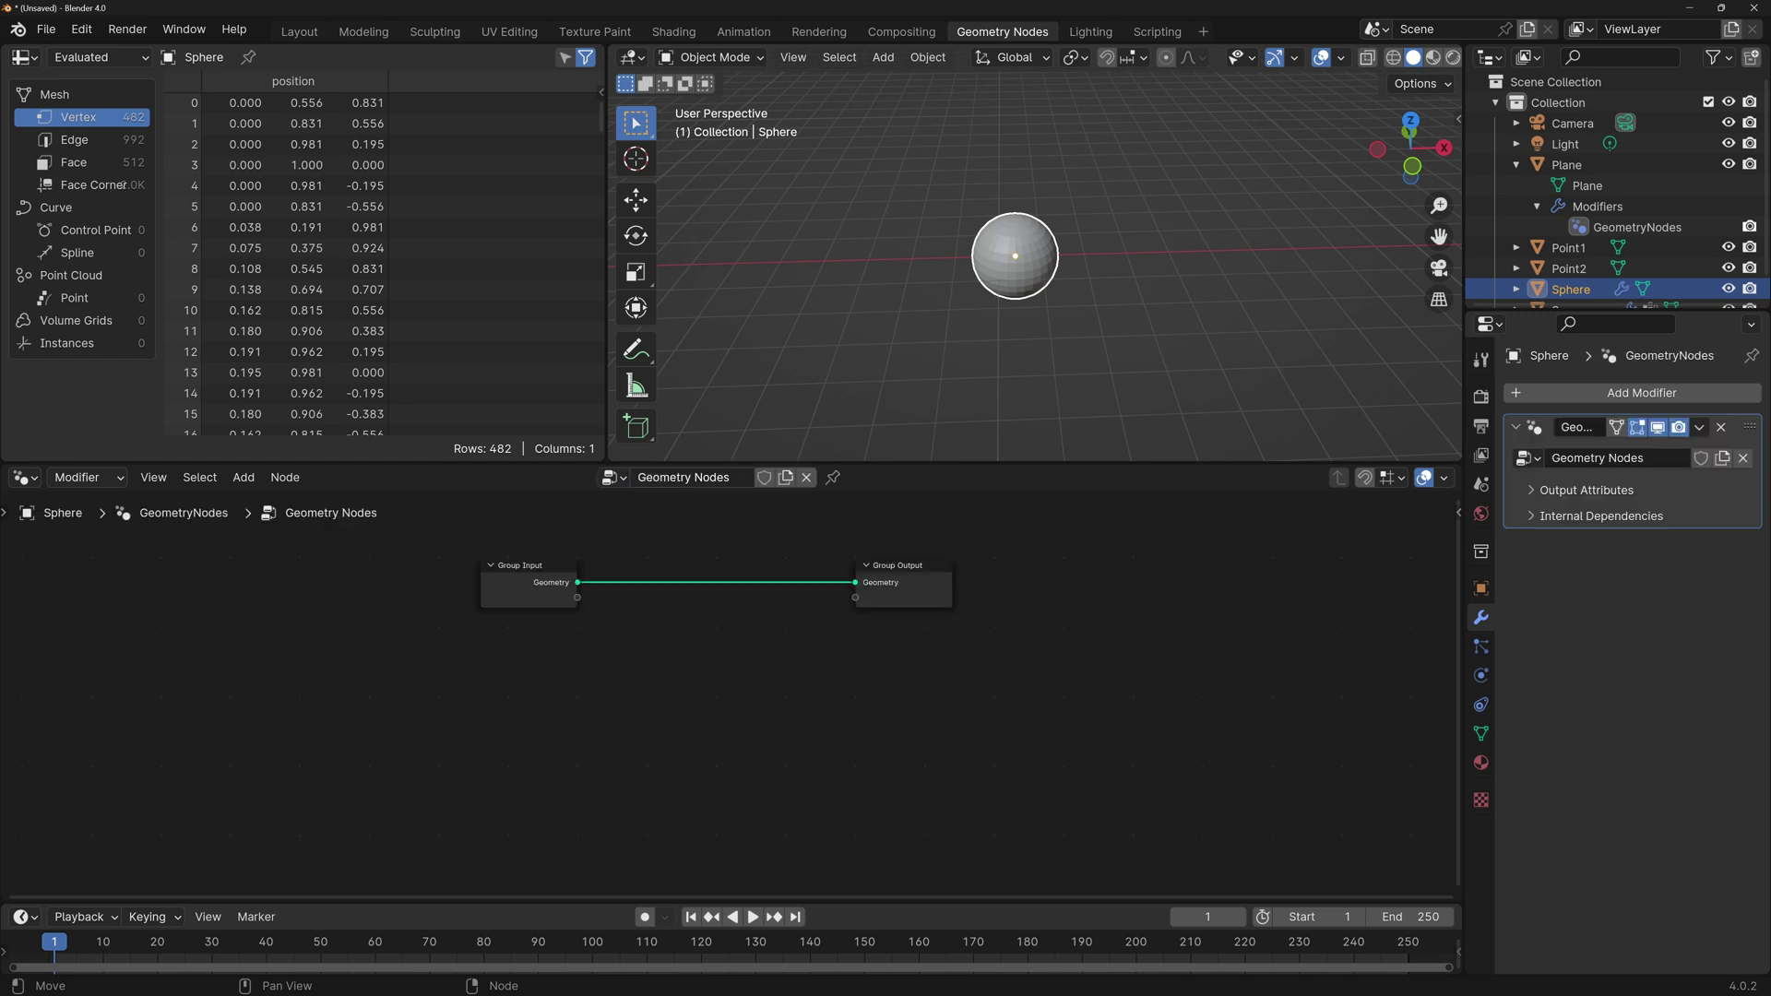
pyautogui.click(729, 476)
pyautogui.write('Anim')
pyautogui.press('Return')
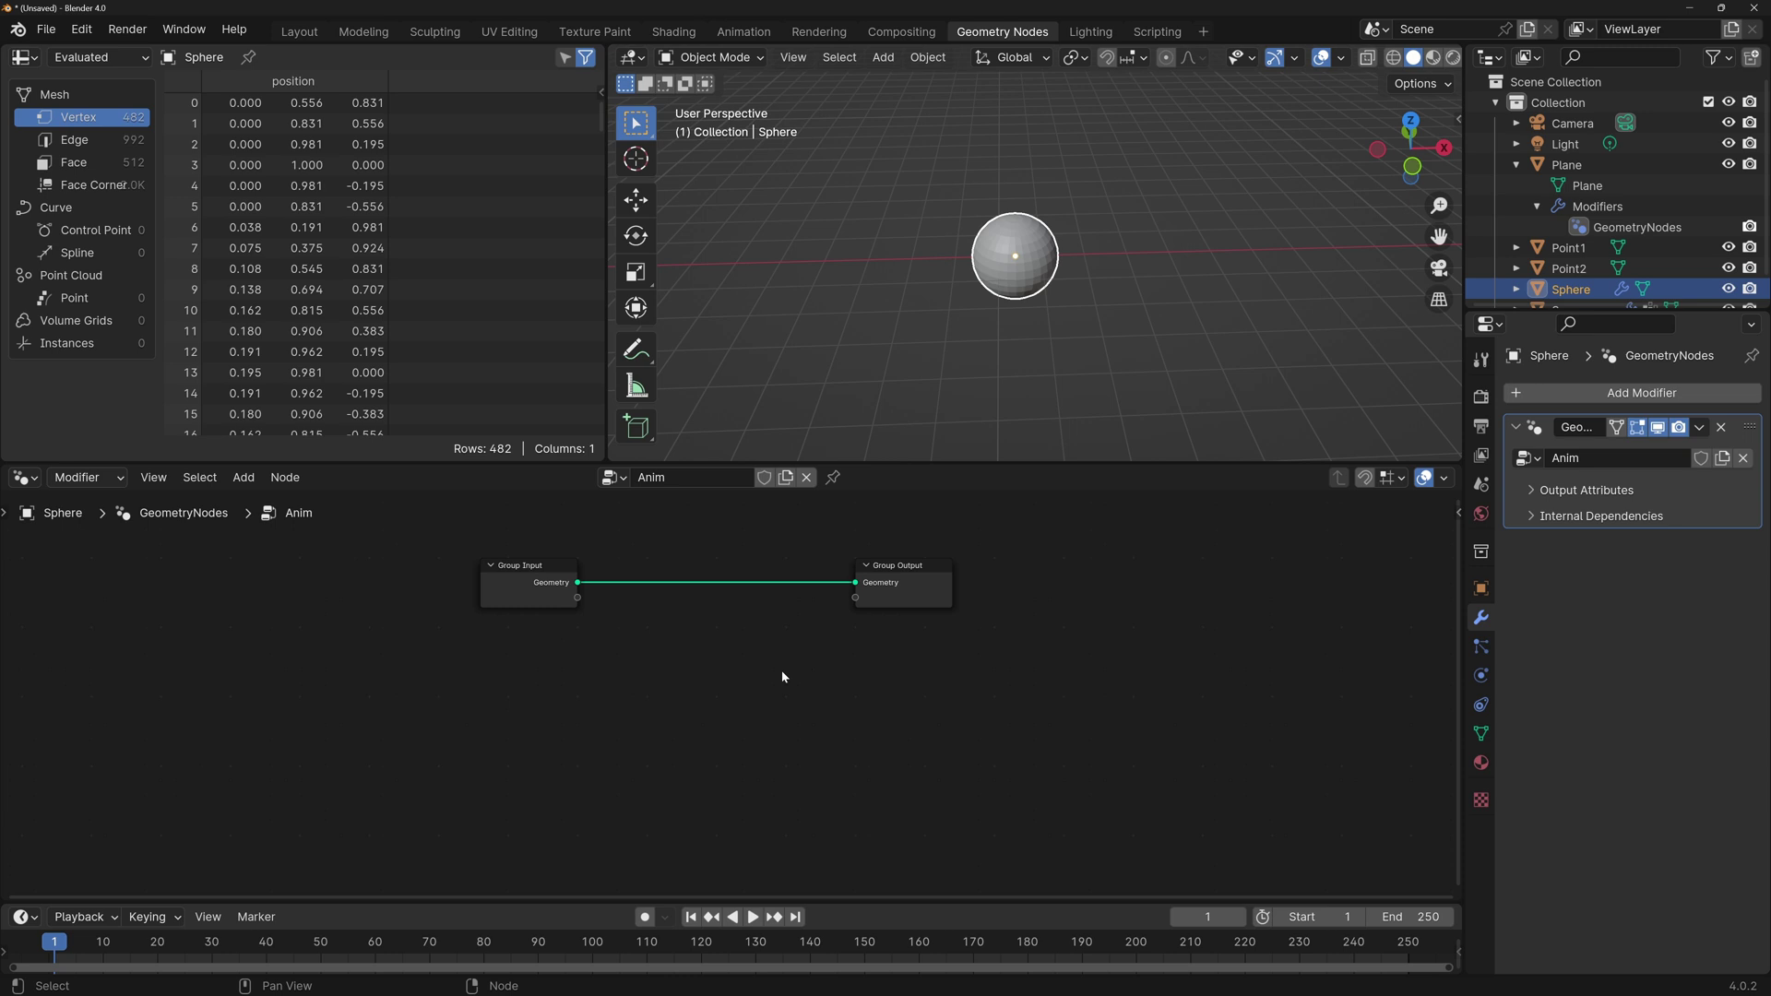
# Insert a Transform Geometry node between the Group Input and Group Output.
pyautogui.hotkey('shift', 'a')
pyautogui.write('tra')
pyautogui.press('Return')
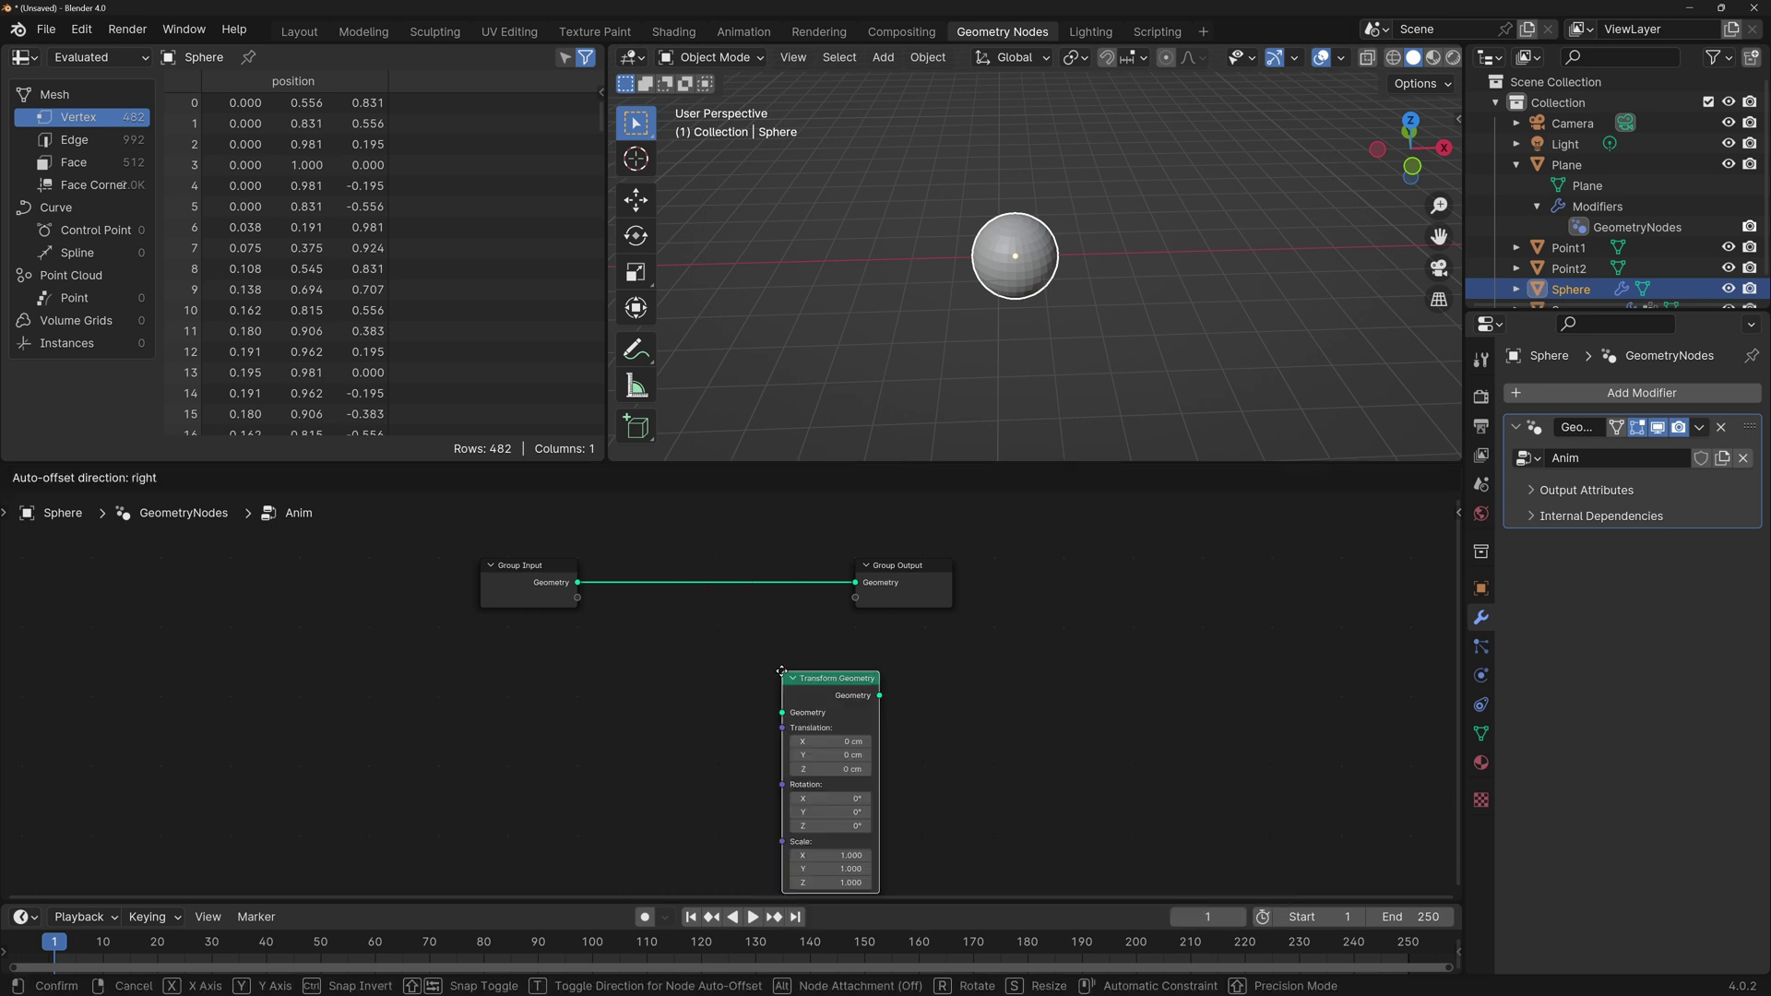
pyautogui.click(708, 561)
pyautogui.scroll(2, 890, 703)
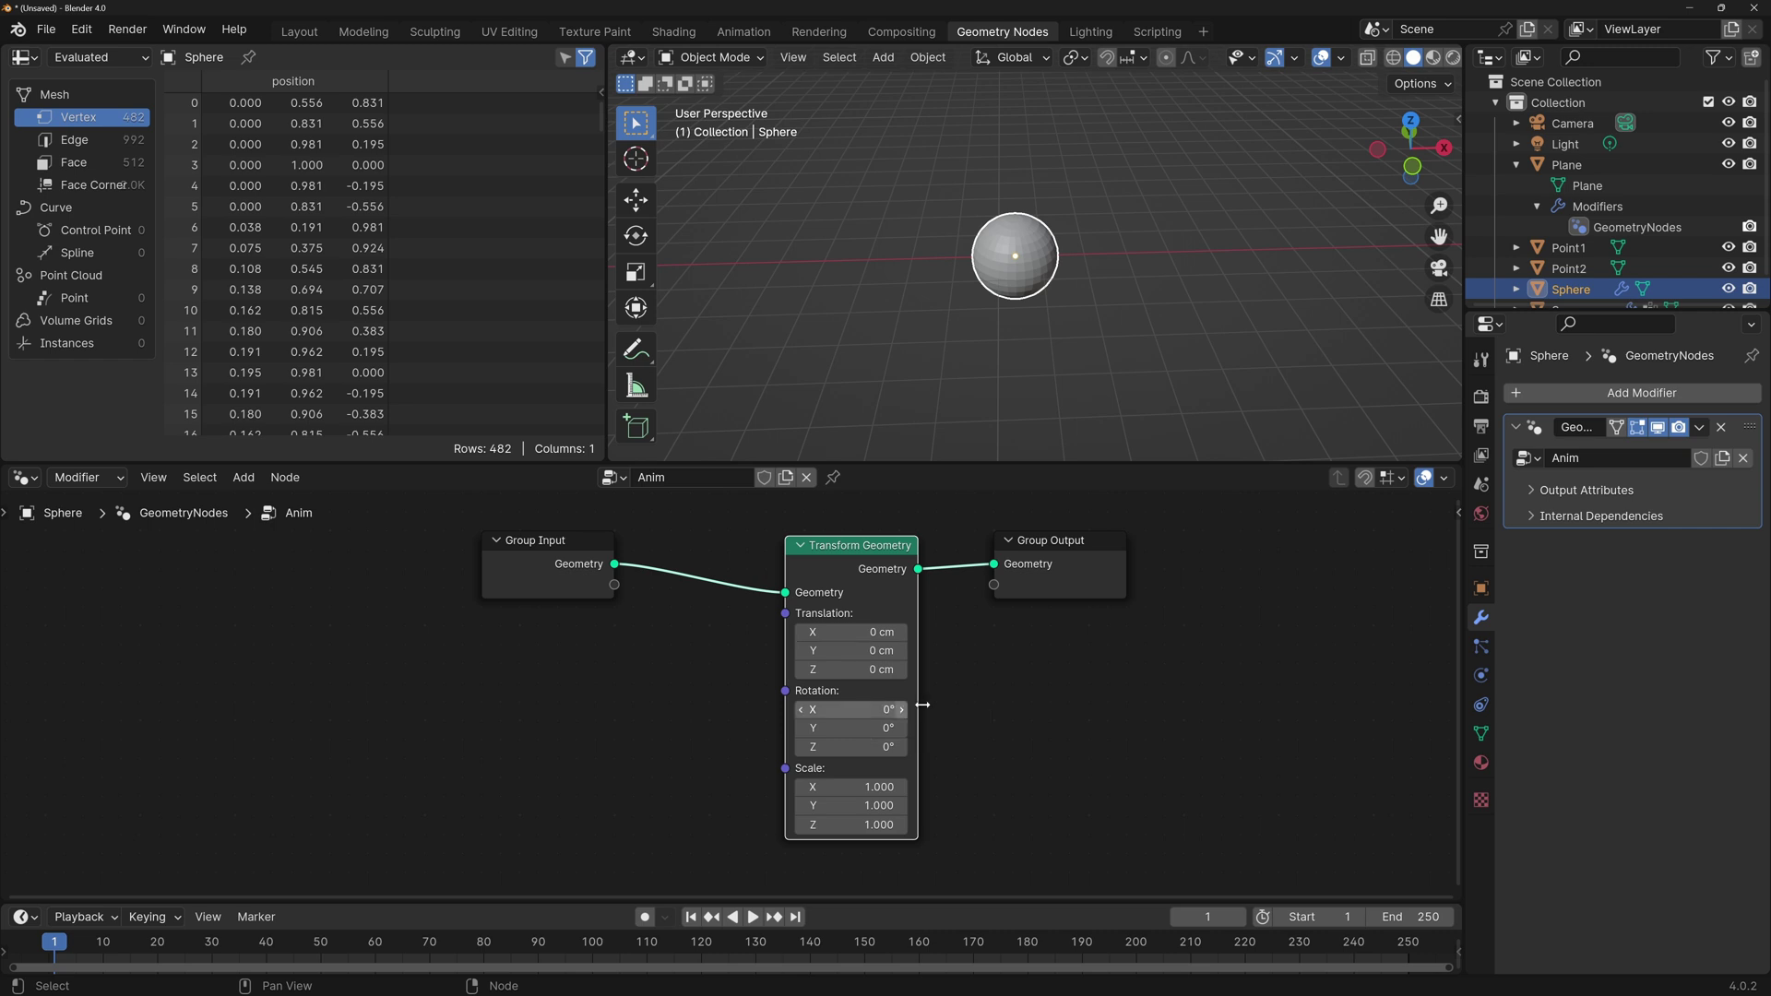
# Try translation values on the sphere, reset them to zero, and move the timeline to frame 27.
pyautogui.moveTo(854, 613); pyautogui.dragTo(847, 619)
pyautogui.moveTo(847, 637); pyautogui.dragTo(818, 637)
pyautogui.moveTo(846, 656)
pyautogui.mouseDown()
pyautogui.moveTo(871, 655)
pyautogui.moveTo(835, 656)
pyautogui.moveTo(832, 675)
pyautogui.mouseUp()
pyautogui.press('BackSpace')
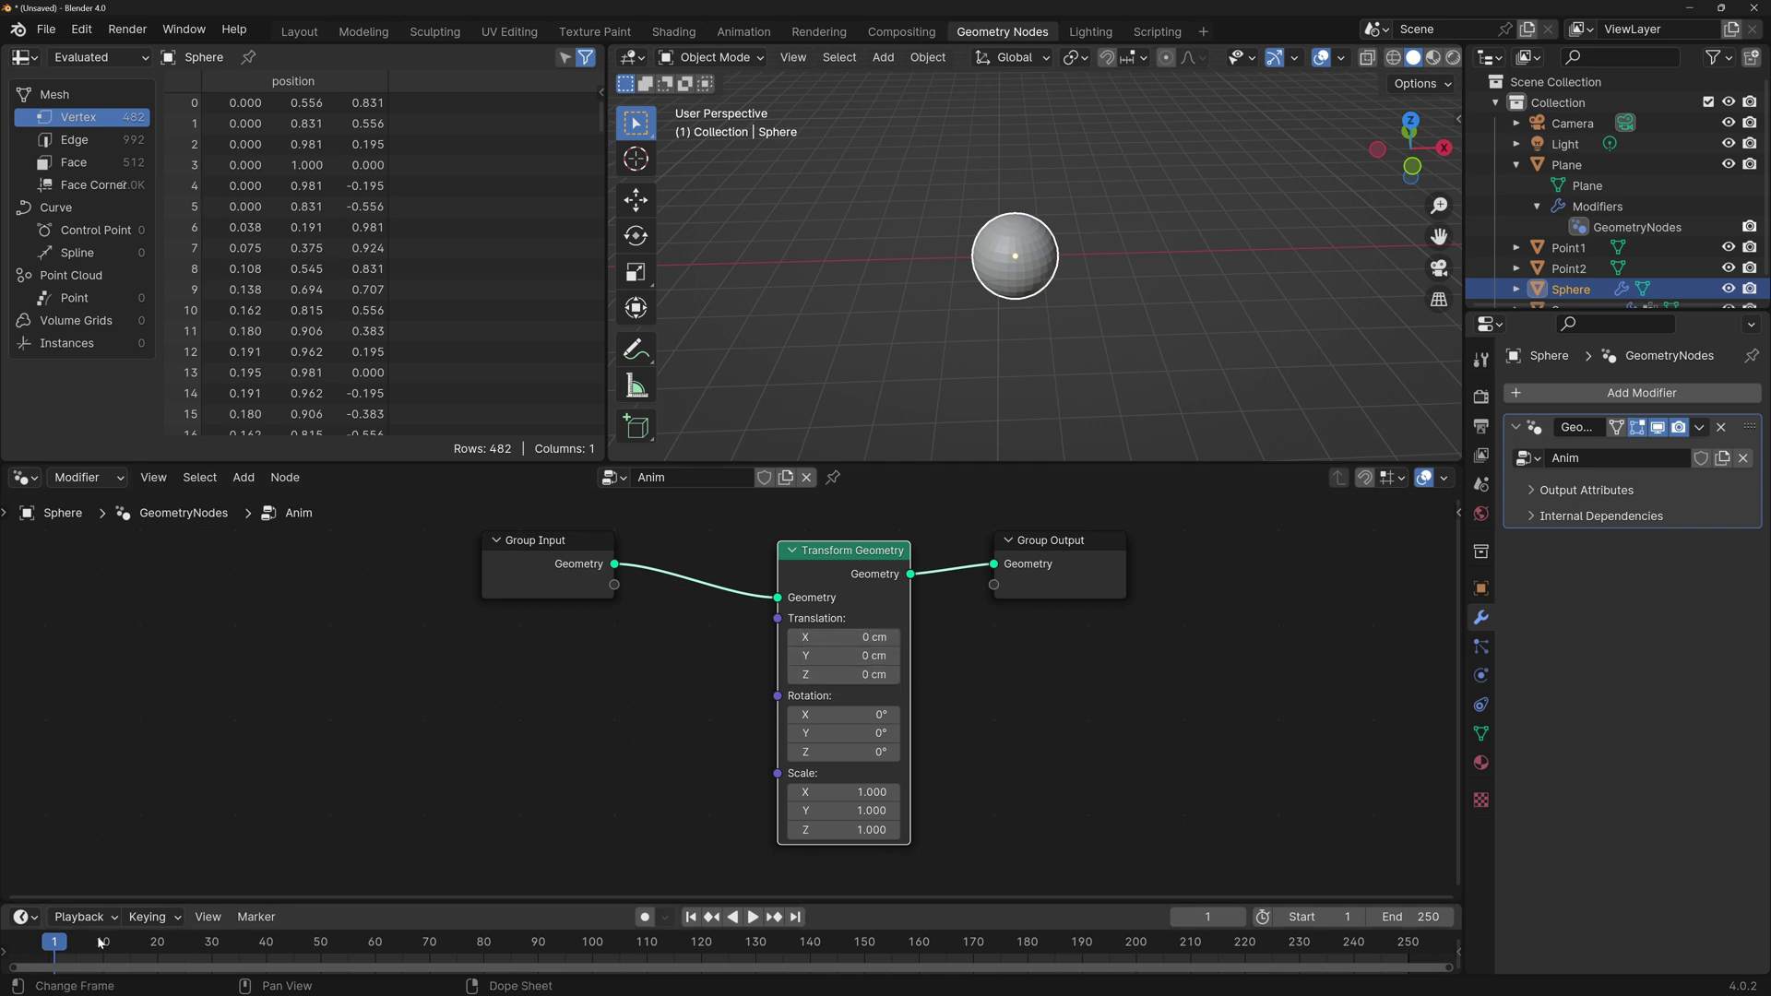
pyautogui.moveTo(74, 946)
pyautogui.mouseDown()
pyautogui.moveTo(208, 942)
pyautogui.moveTo(49, 943)
pyautogui.mouseUp()
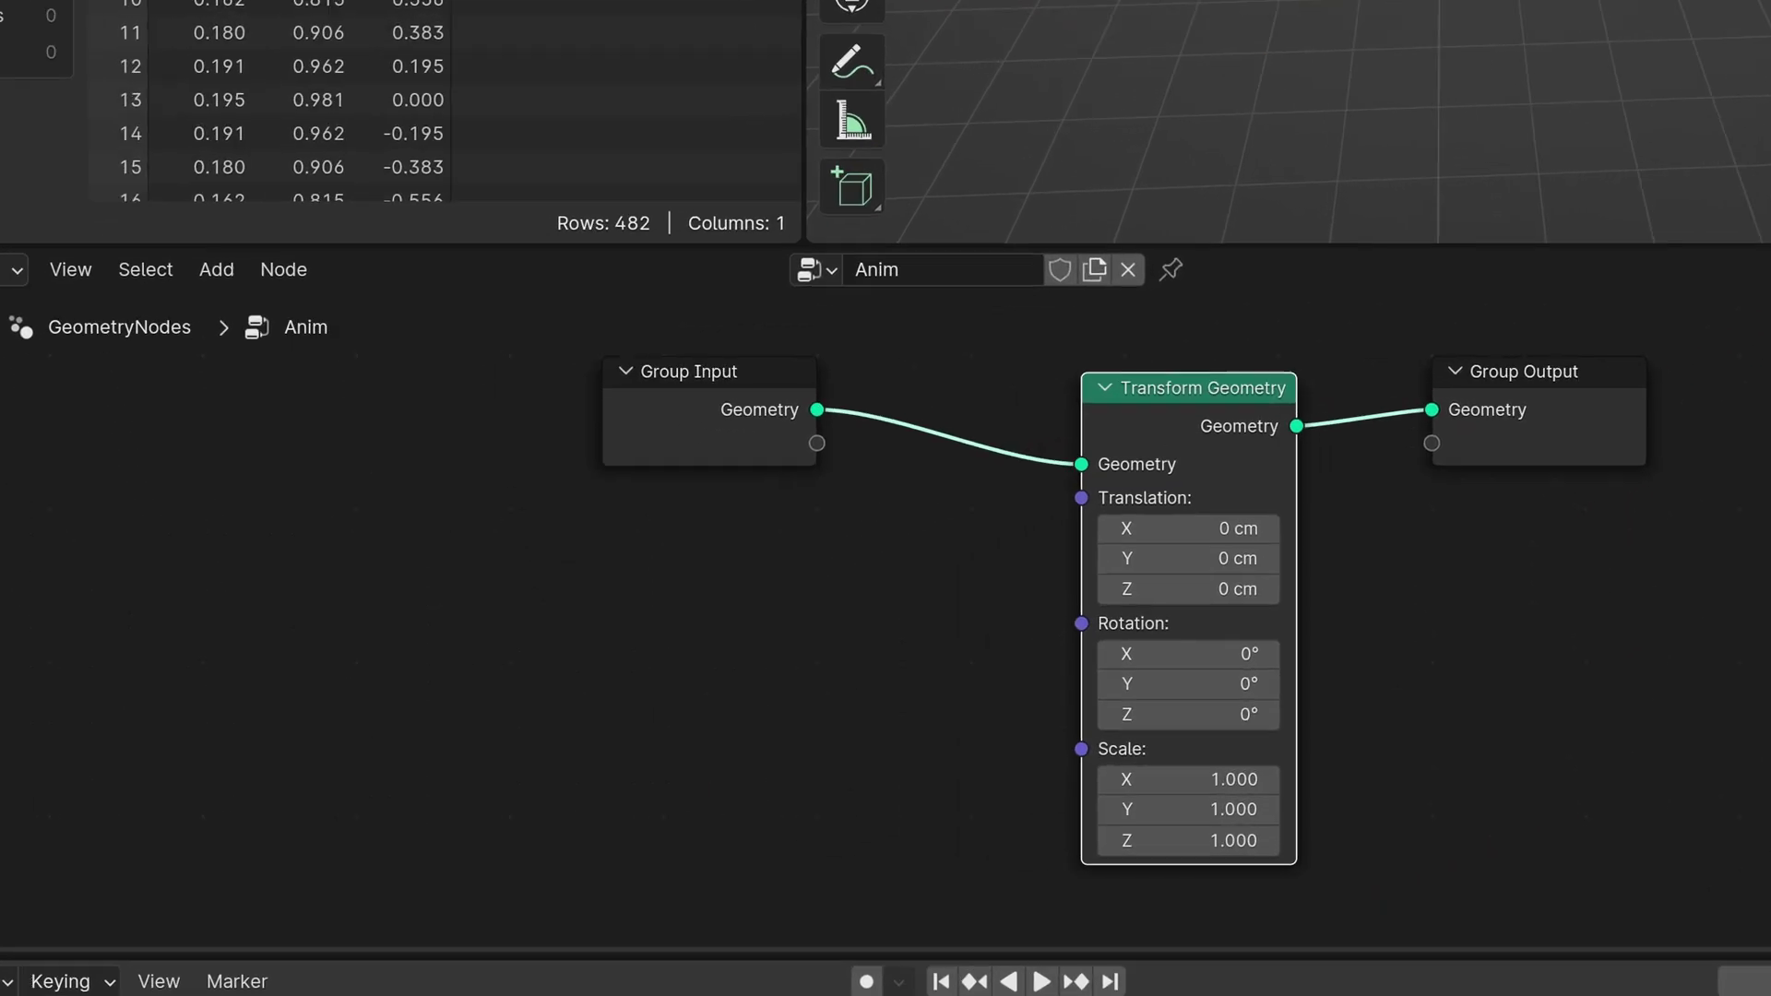
# Add a Value node below Group Input driven by '#frame' and inspect its driver in the Drivers Editor.
pyautogui.hotkey('shift', 'a')
pyautogui.write('valu')
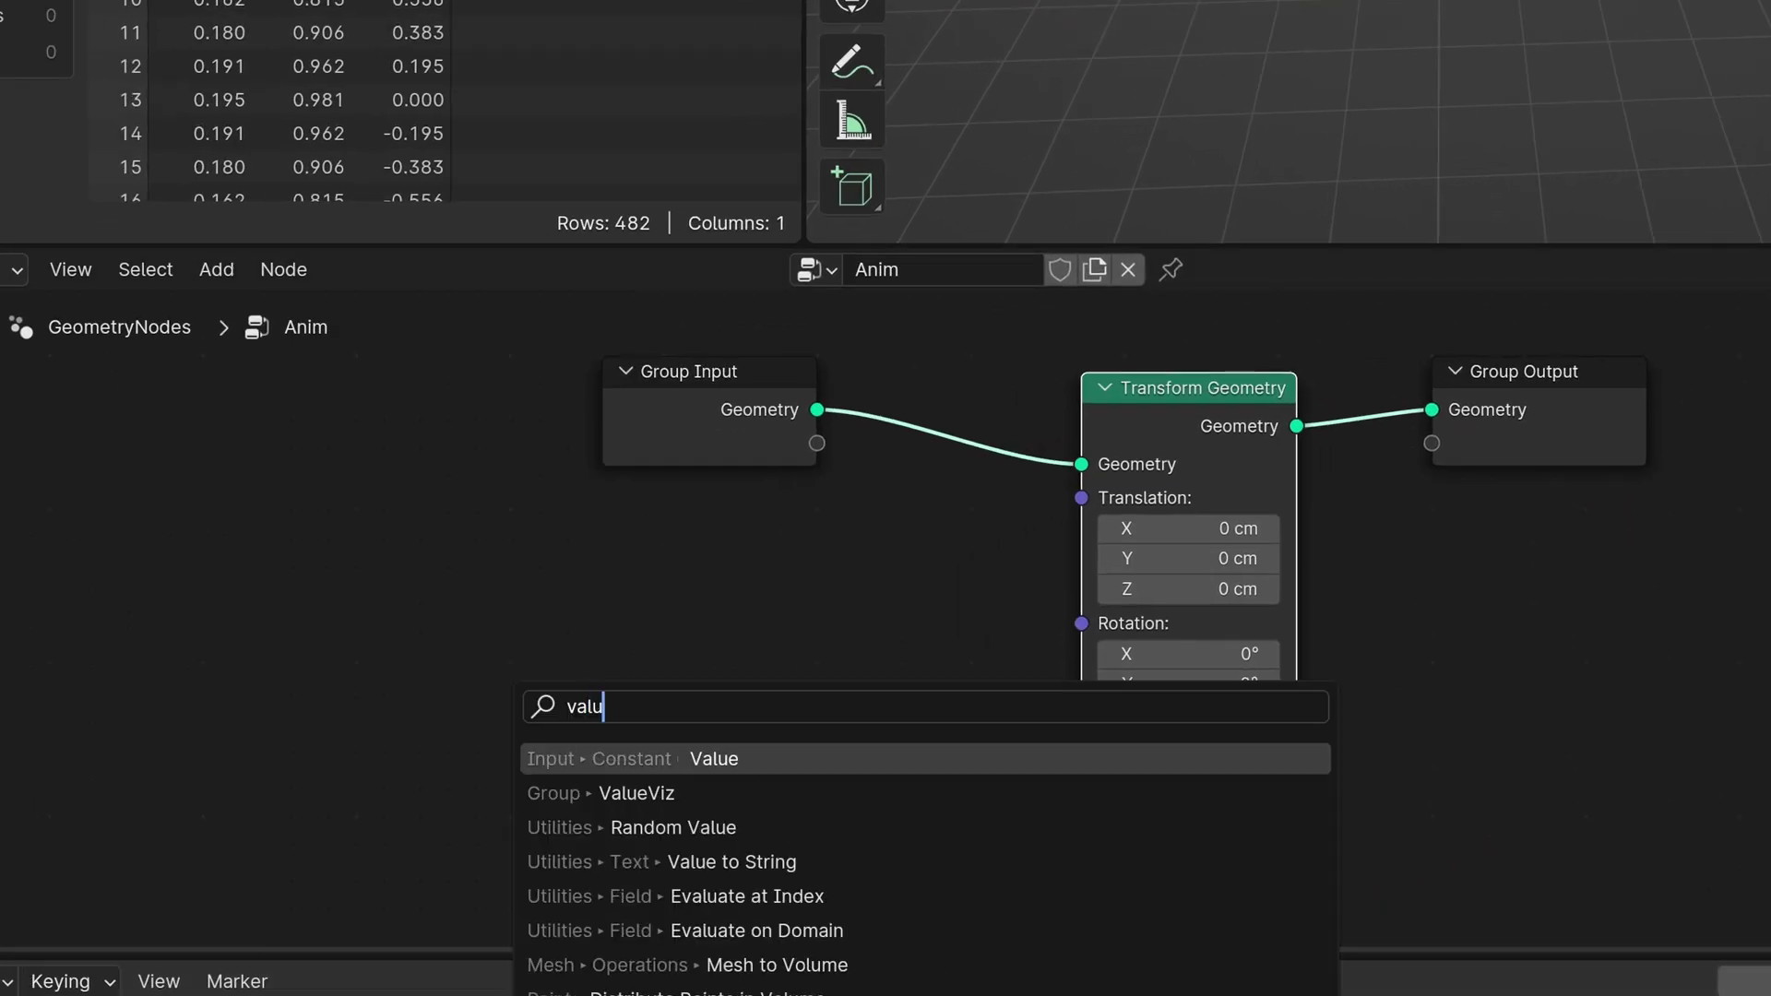
pyautogui.press('Return')
pyautogui.click(611, 546)
pyautogui.click(751, 643)
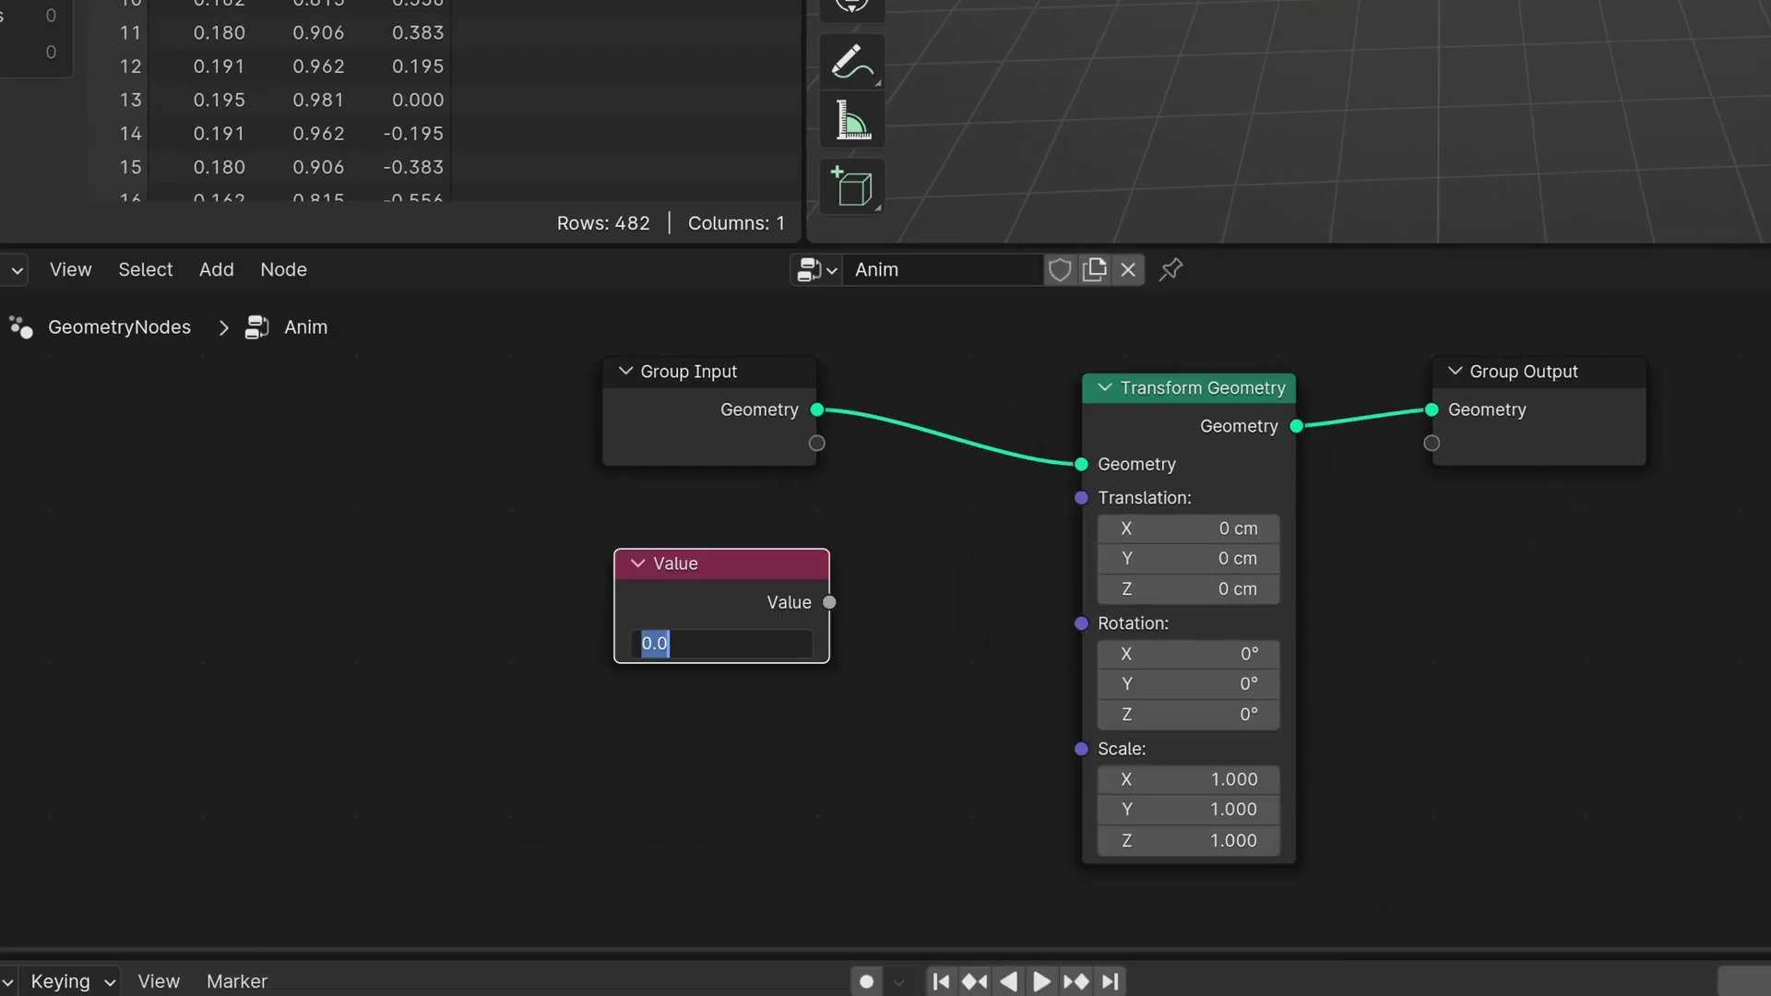
pyautogui.write('#frame')
pyautogui.press('Return')
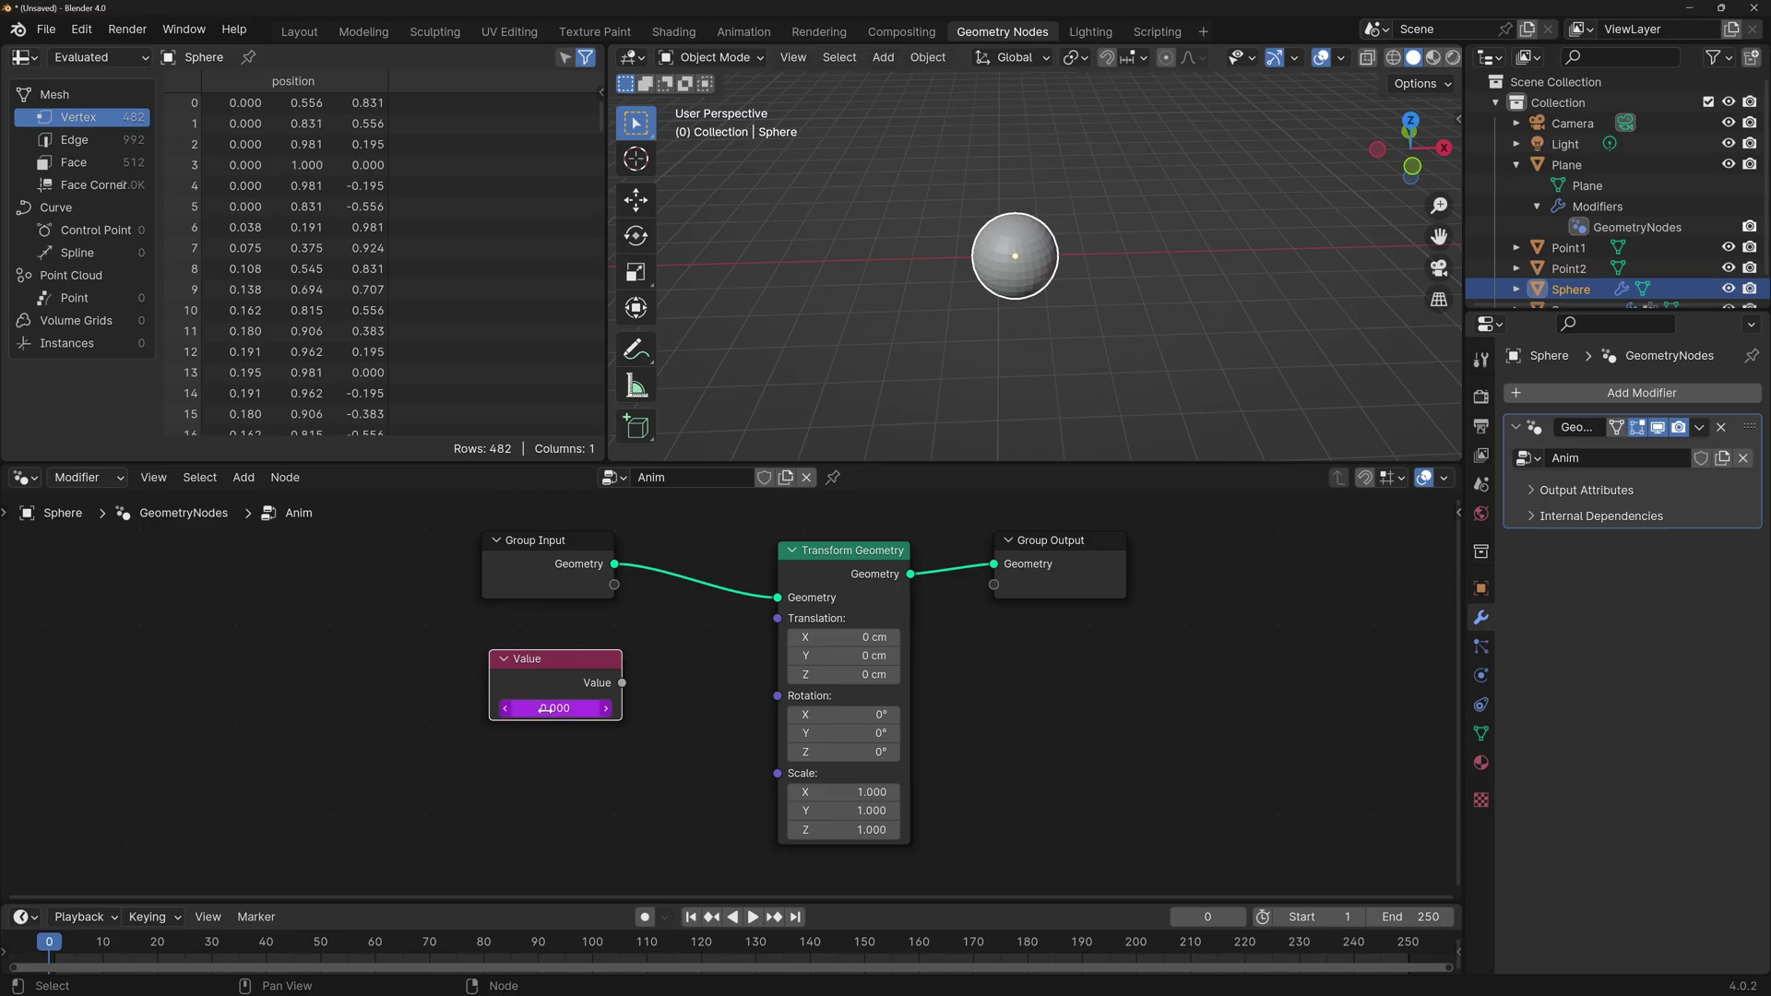
pyautogui.rightClick(544, 708)
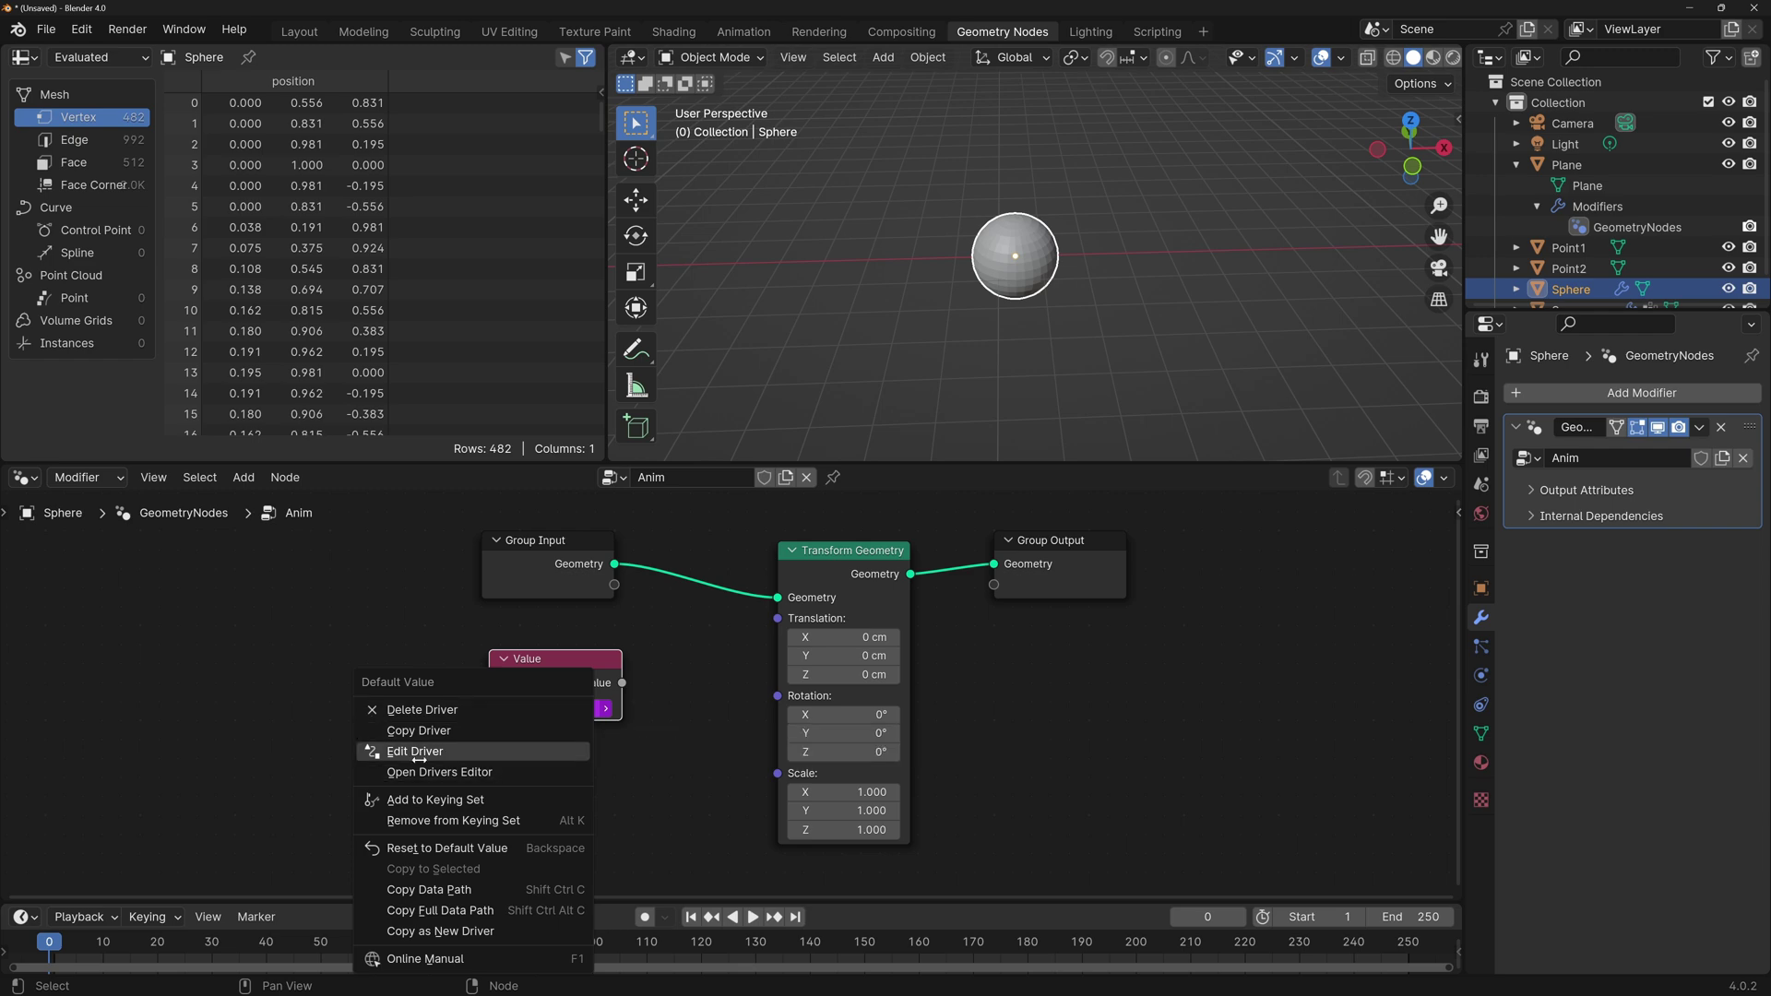
pyautogui.click(452, 771)
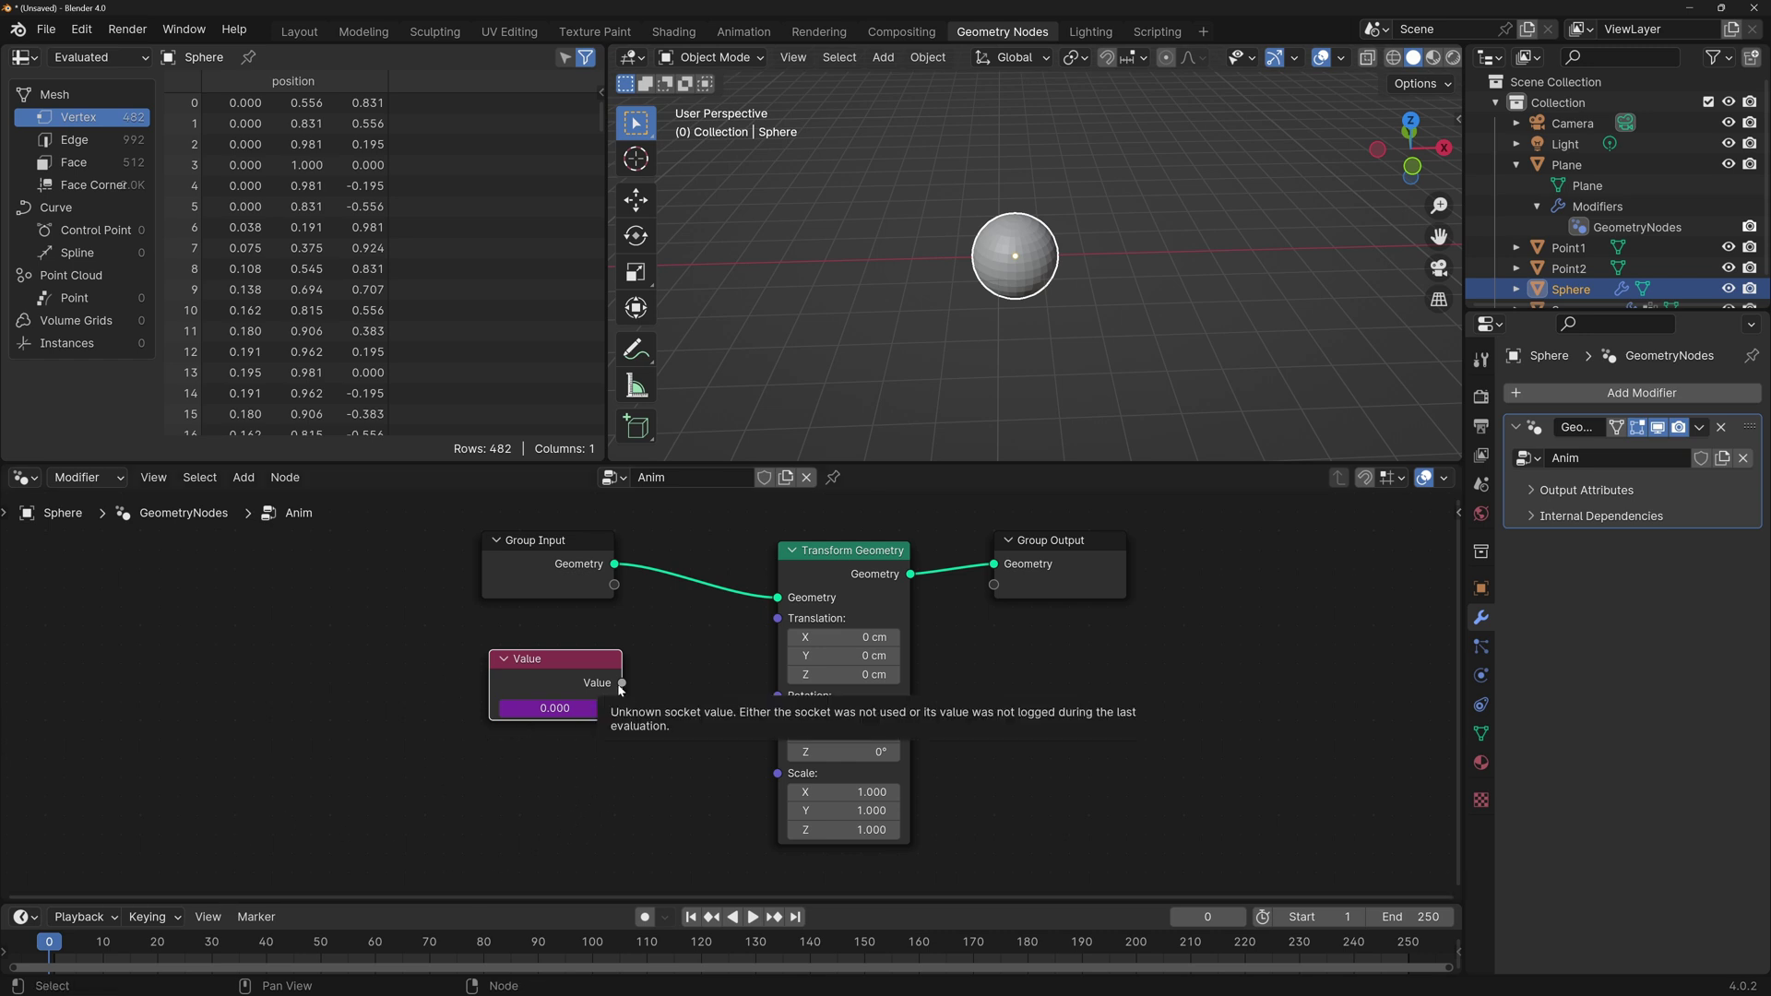
# Link the frame Value to Transform Geometry's Translation, then play and orbit to watch the sphere move.
pyautogui.moveTo(622, 683); pyautogui.dragTo(777, 618)
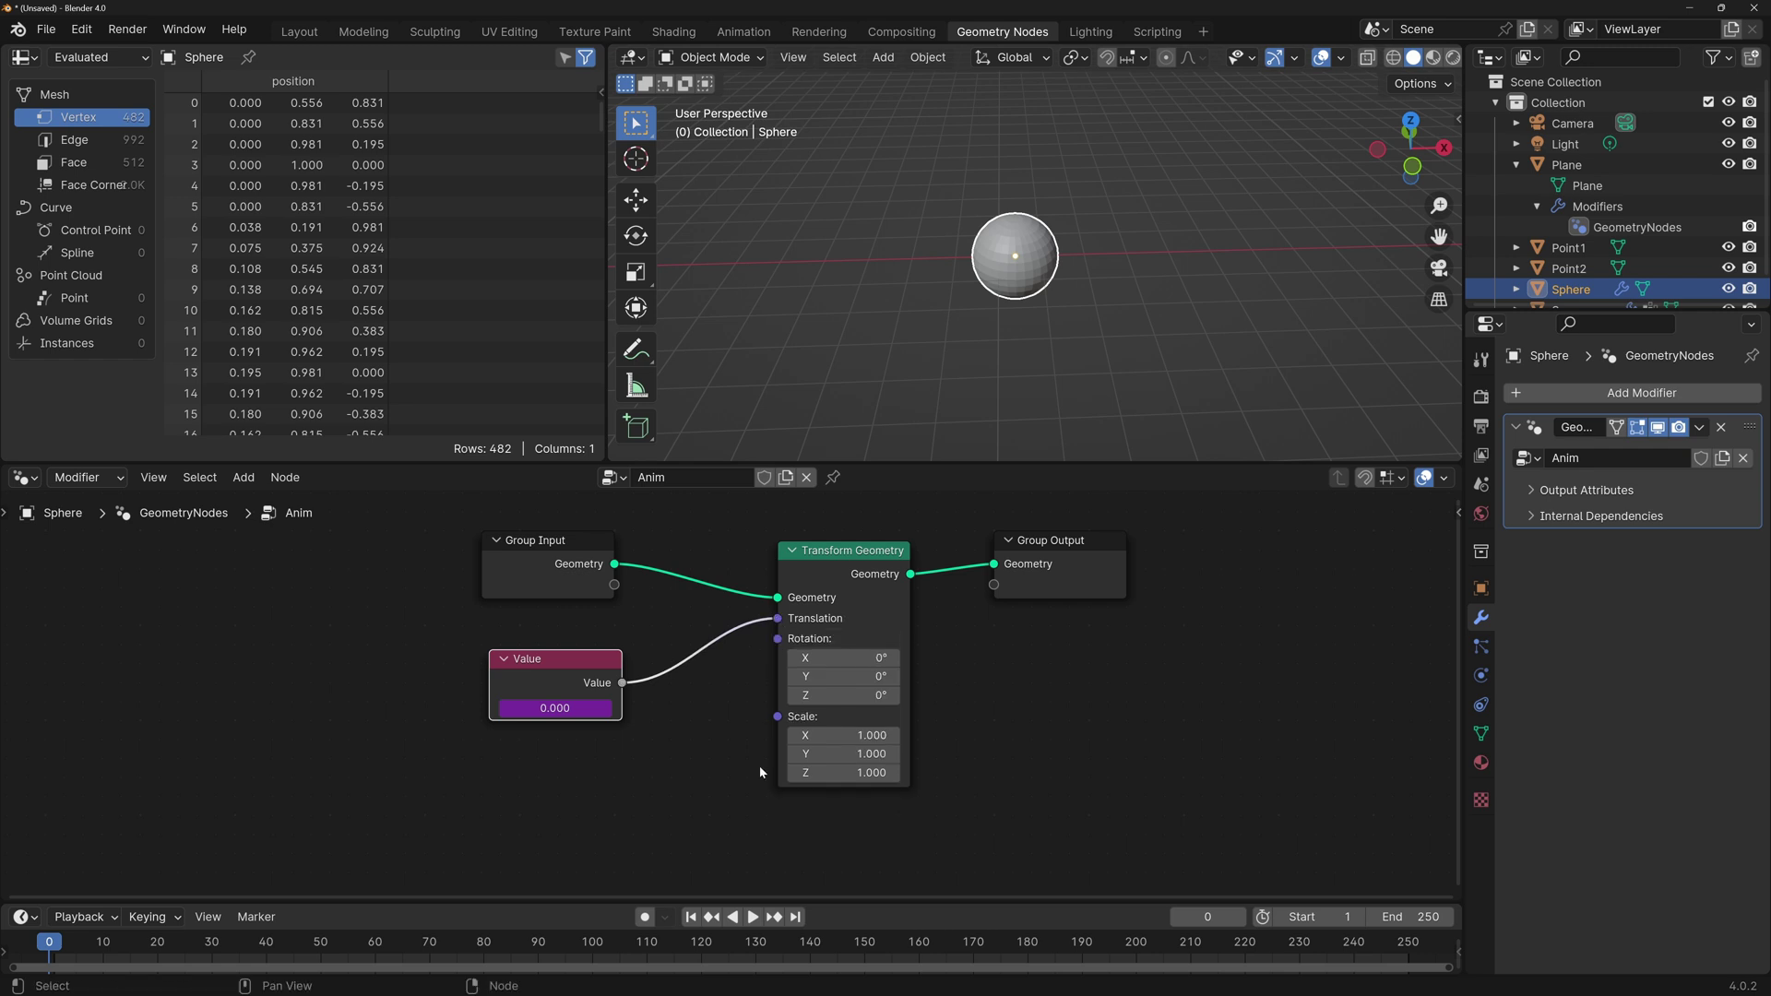
pyautogui.press('Right')
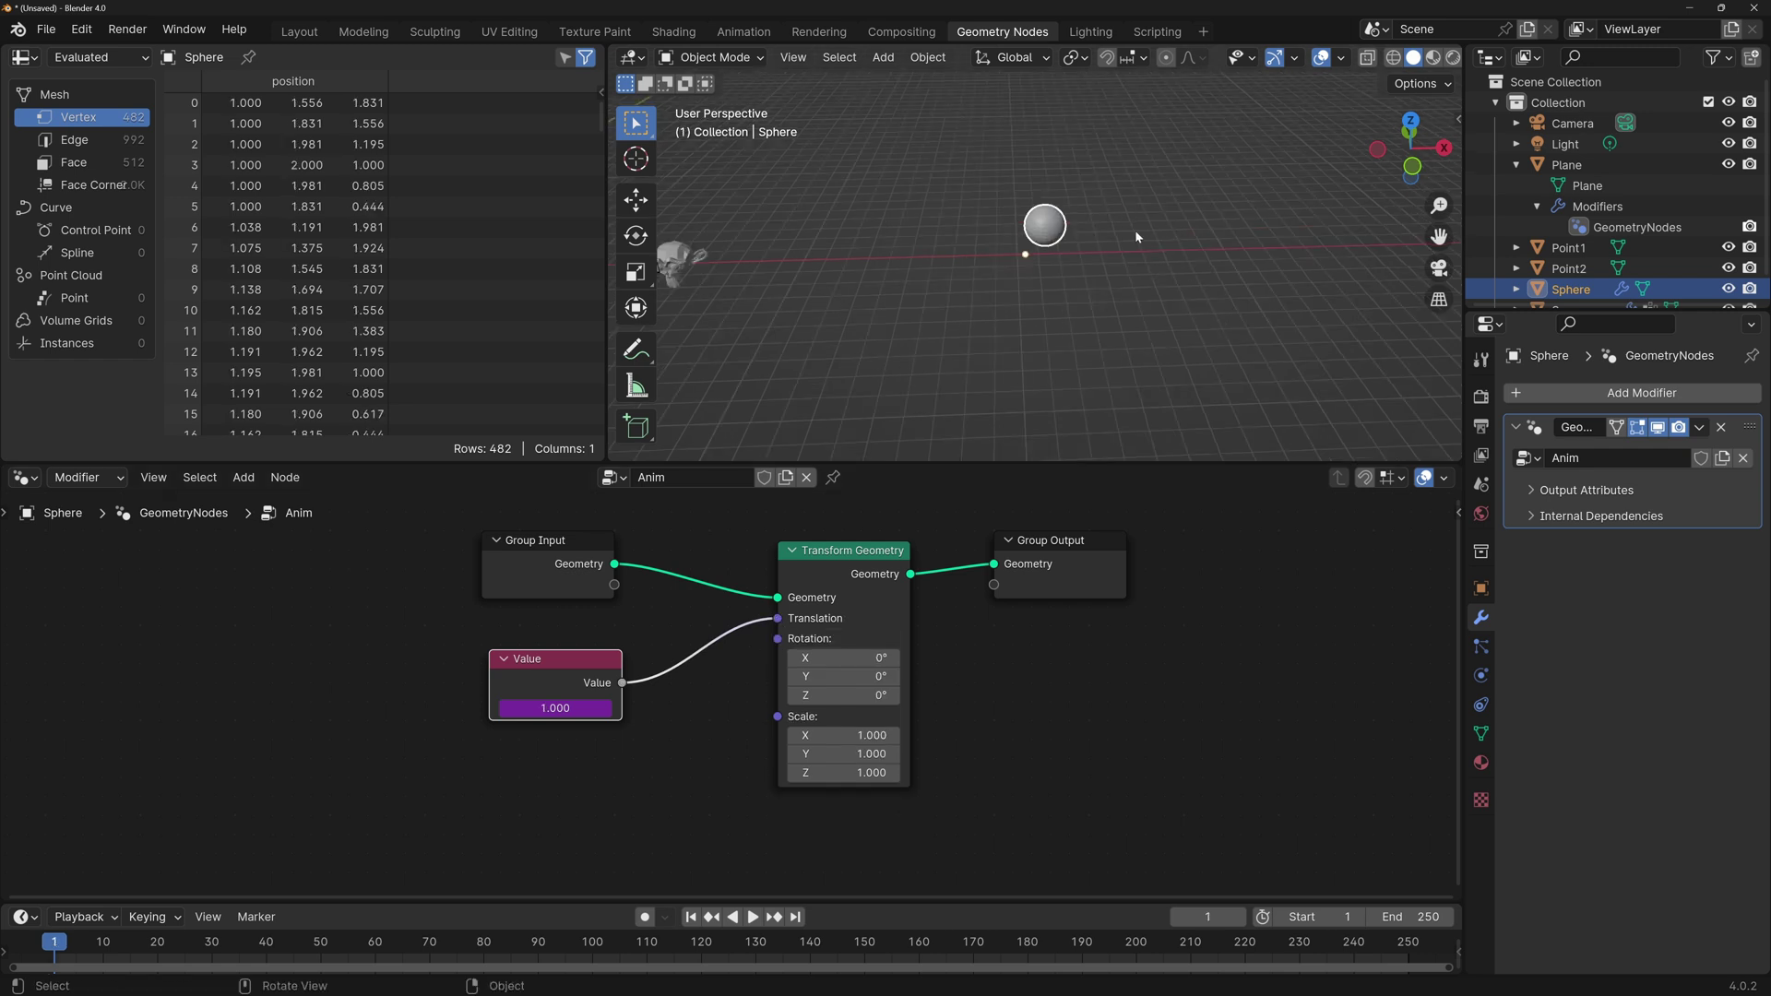
pyautogui.press('space')
pyautogui.press('space')
pyautogui.moveTo(1129, 122); pyautogui.dragTo(1114, 314, button='middle')
pyautogui.scroll(-3, 1114, 309)
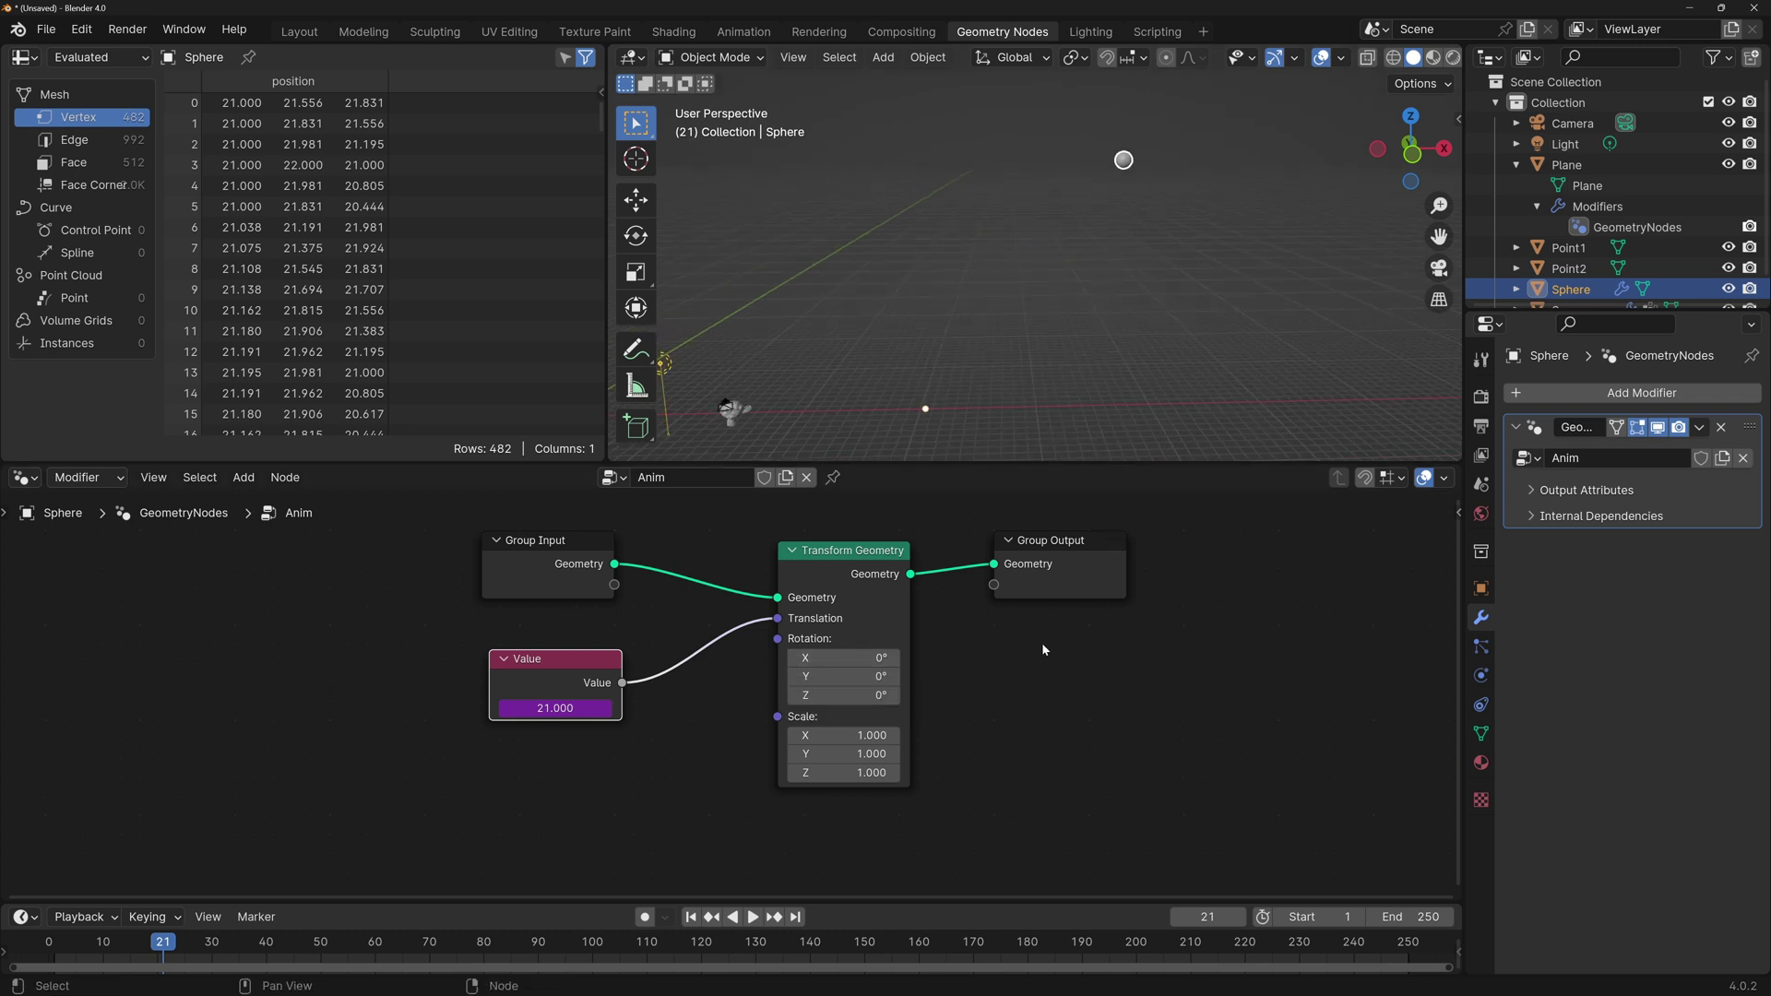
pyautogui.moveTo(1088, 269); pyautogui.dragTo(822, 420, button='middle')
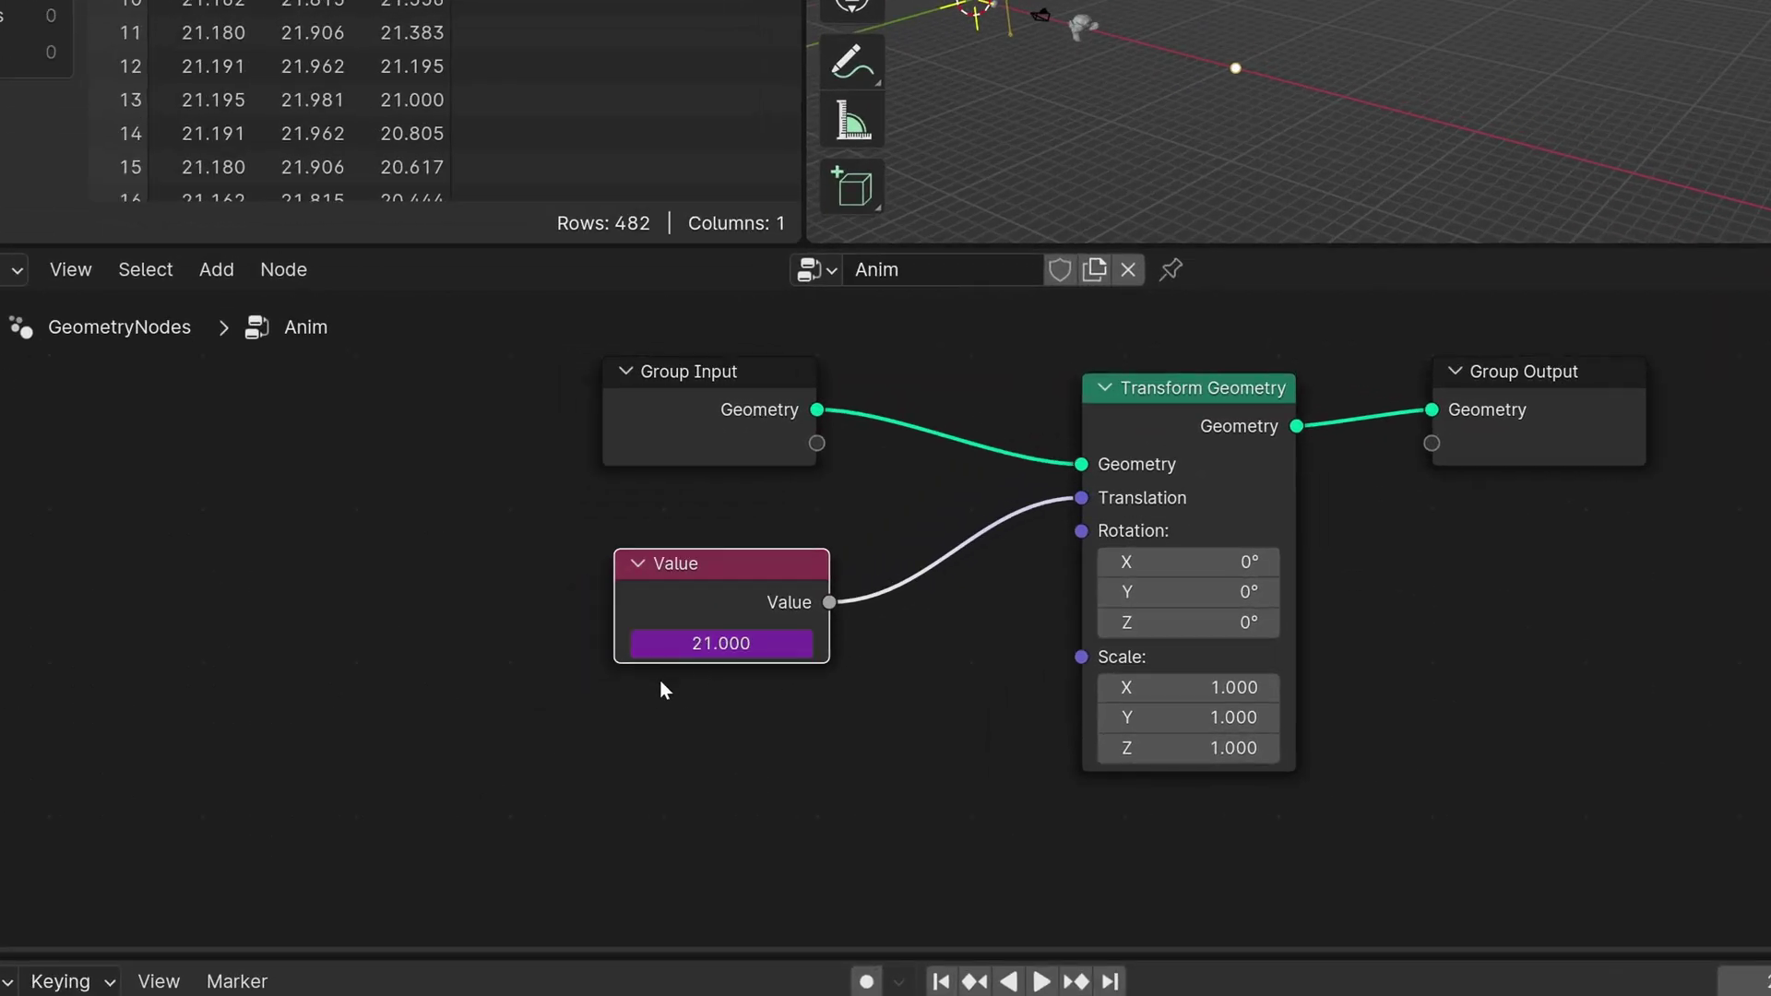
# Change the Value driver expression to divide the frame by 30 and play the animation.
pyautogui.click(714, 642)
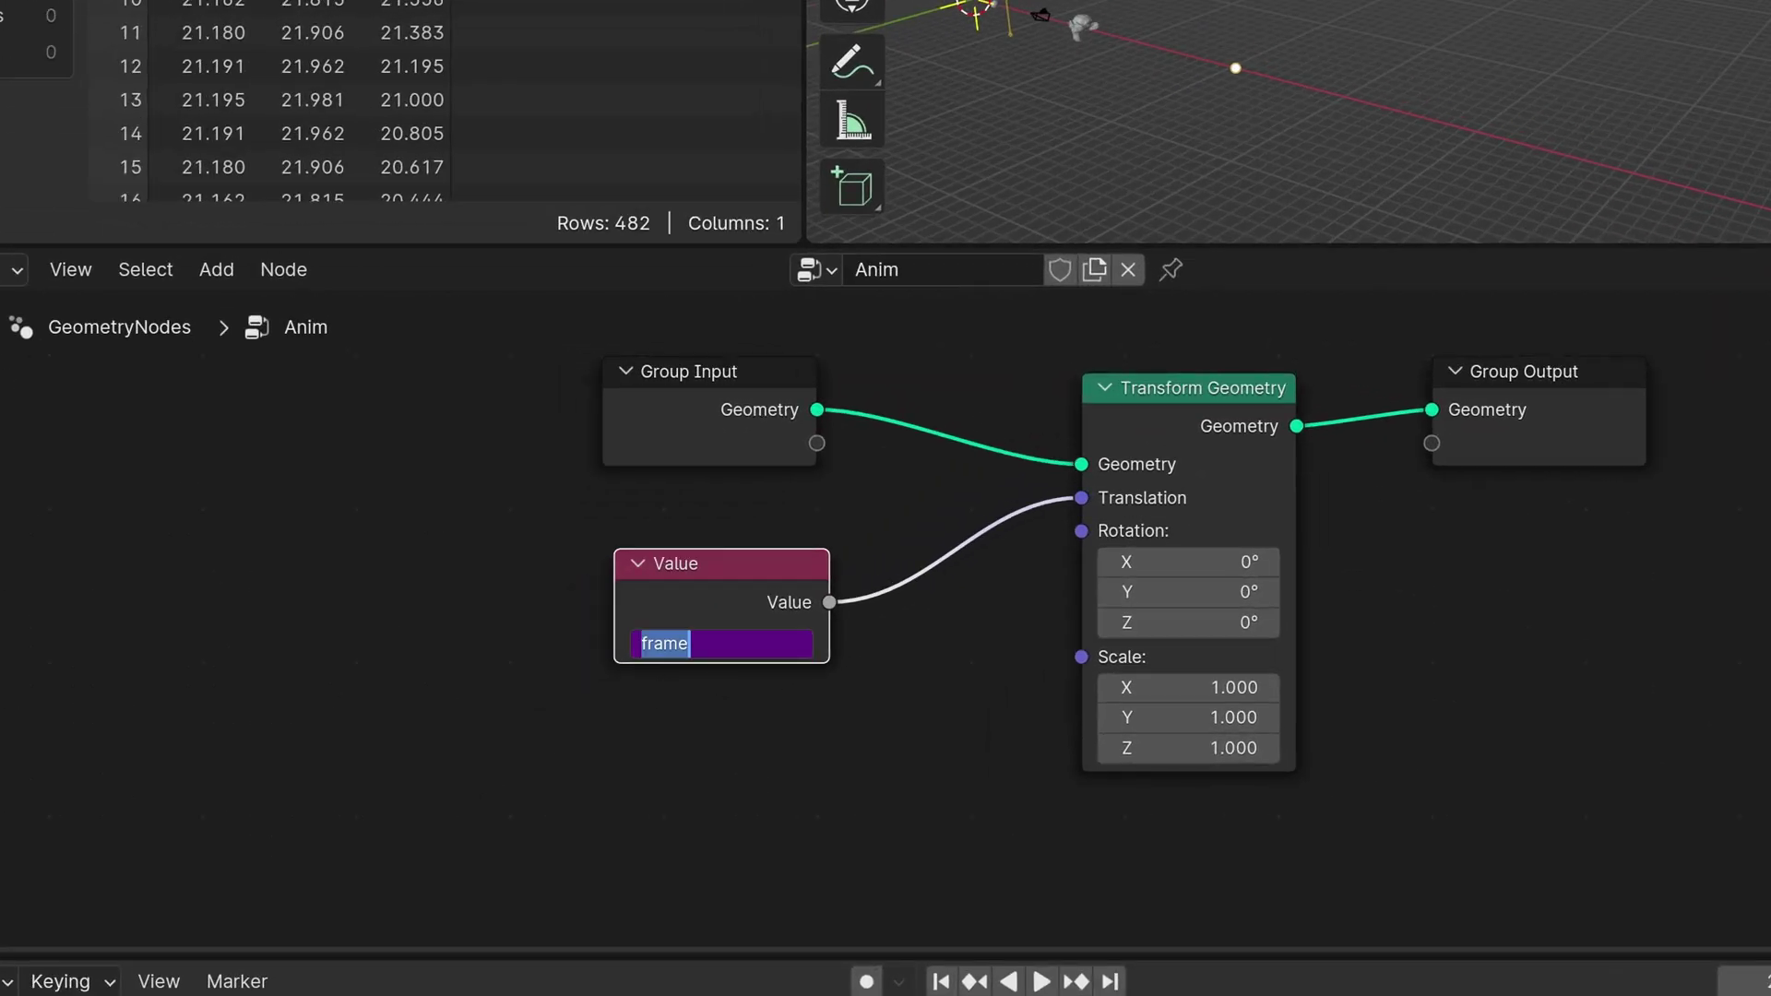
pyautogui.press('Right')
pyautogui.write('/')
pyautogui.write('30')
pyautogui.press('Return')
pyautogui.press('space')
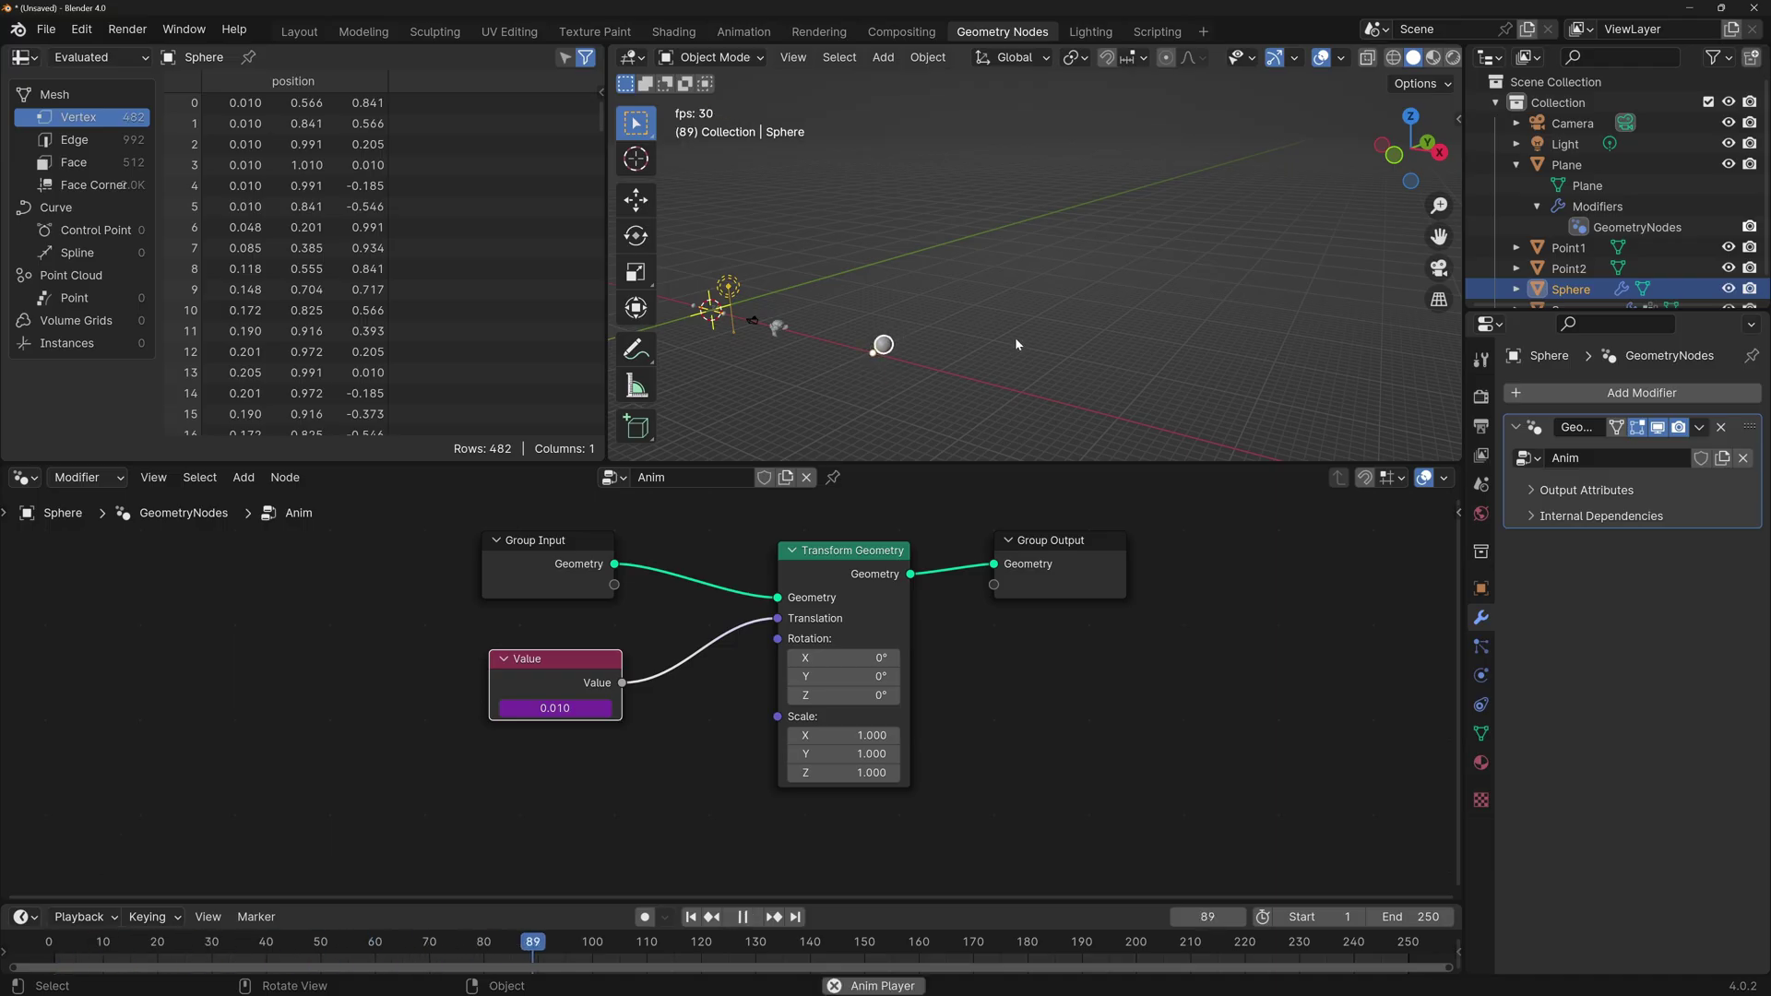
pyautogui.press('space')
# Re-confirm the frame/100 driver expression, rewind to the first frame and replay.
pyautogui.doubleClick(555, 708)
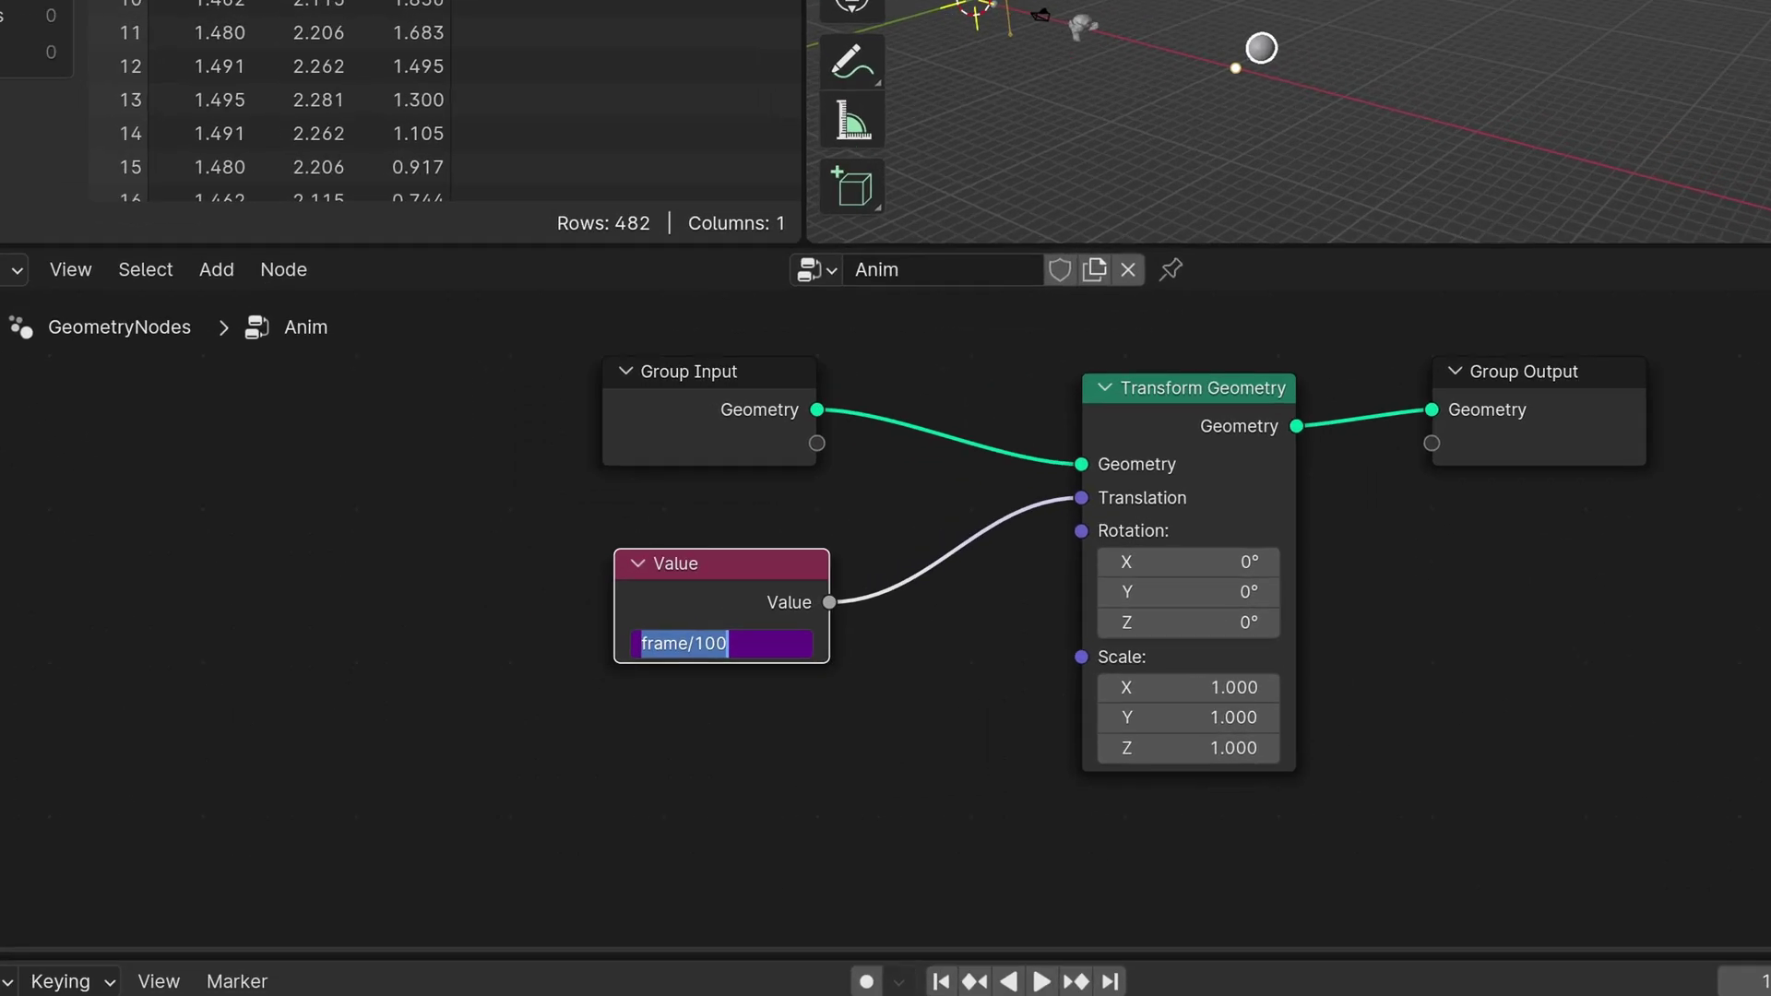
pyautogui.press('Right')
pyautogui.press('Return')
pyautogui.hotkey('shift', 'Left')
pyautogui.press('space')
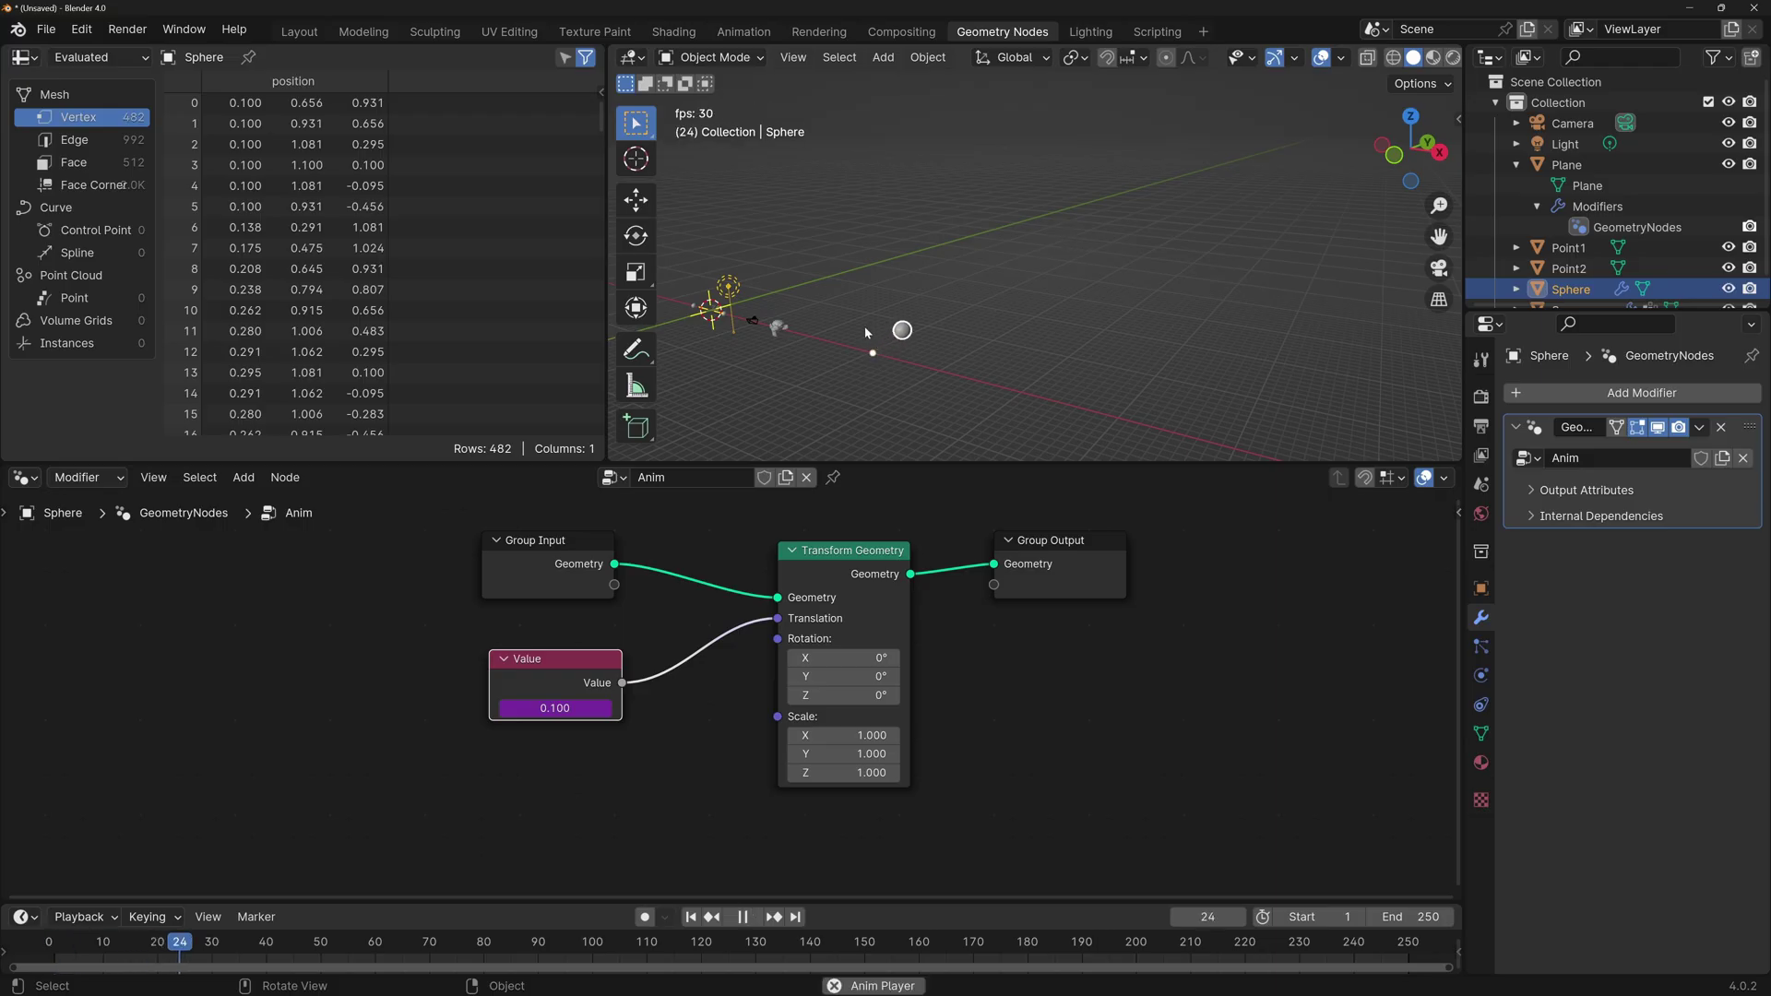
pyautogui.press('space')
# Remove the division so the Value driver outputs the plain frame number.
pyautogui.click(555, 709)
pyautogui.press('Right')
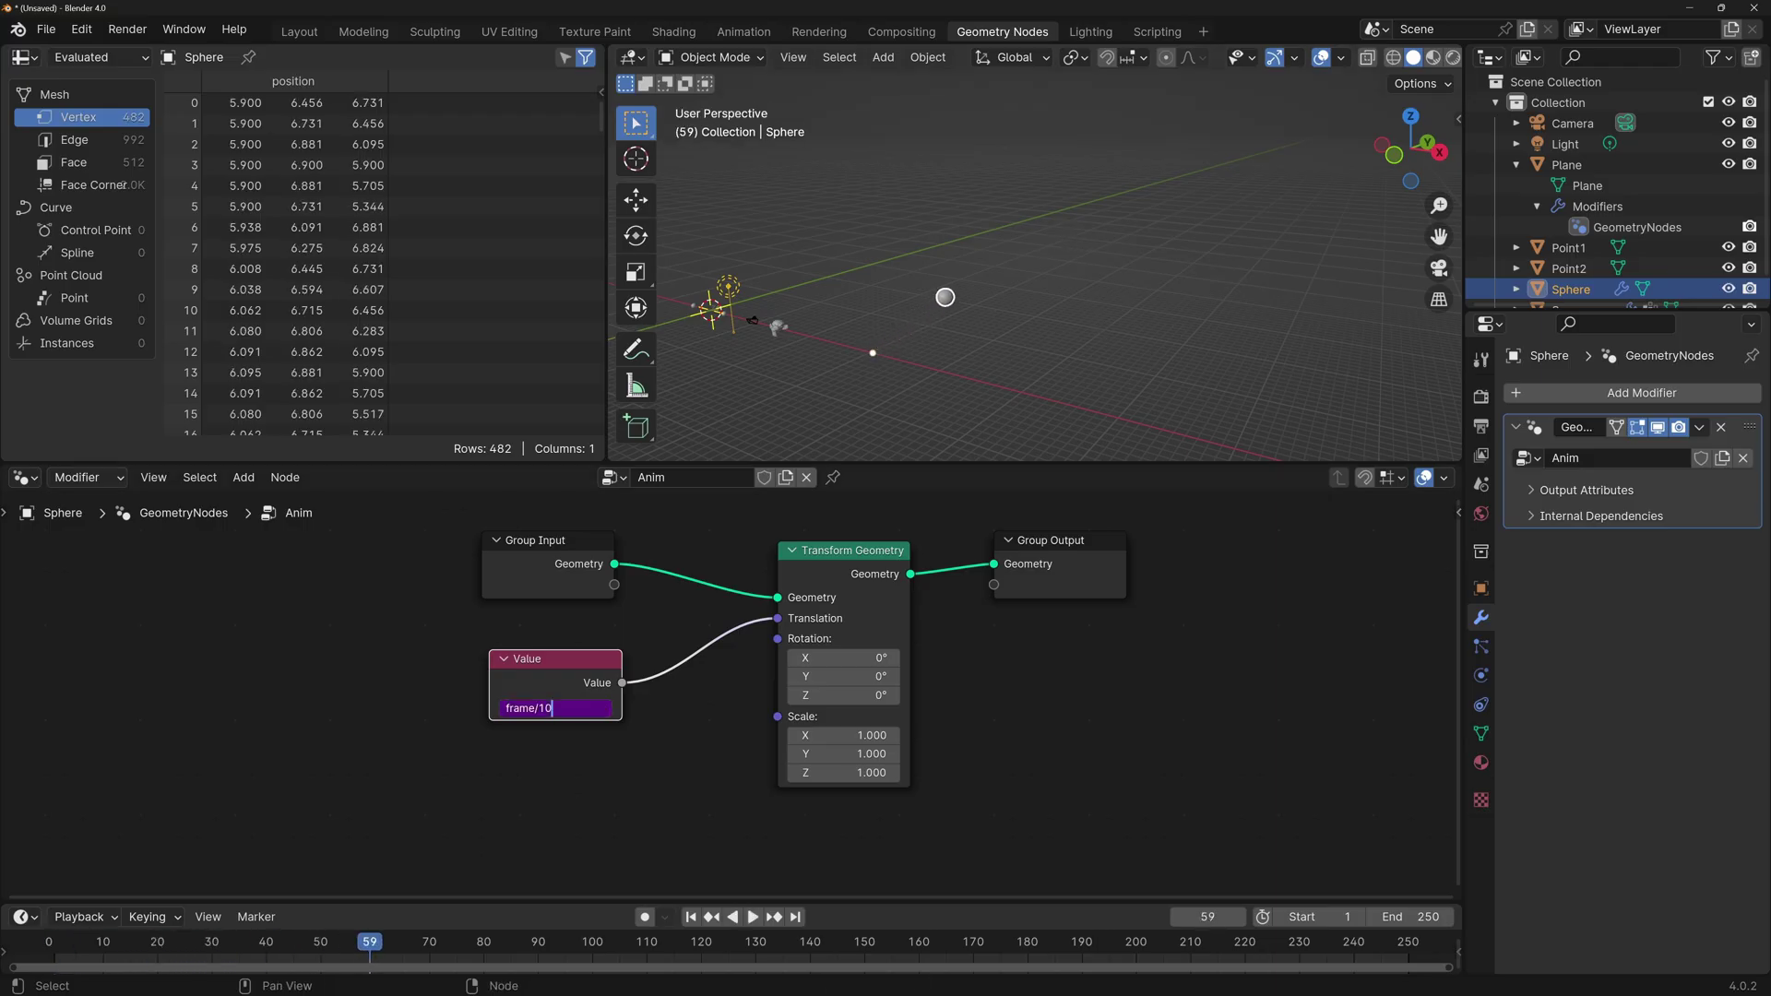
pyautogui.press('BackSpace')
pyautogui.press('BackSpace')
pyautogui.press('BackSpace')
pyautogui.press('Return')
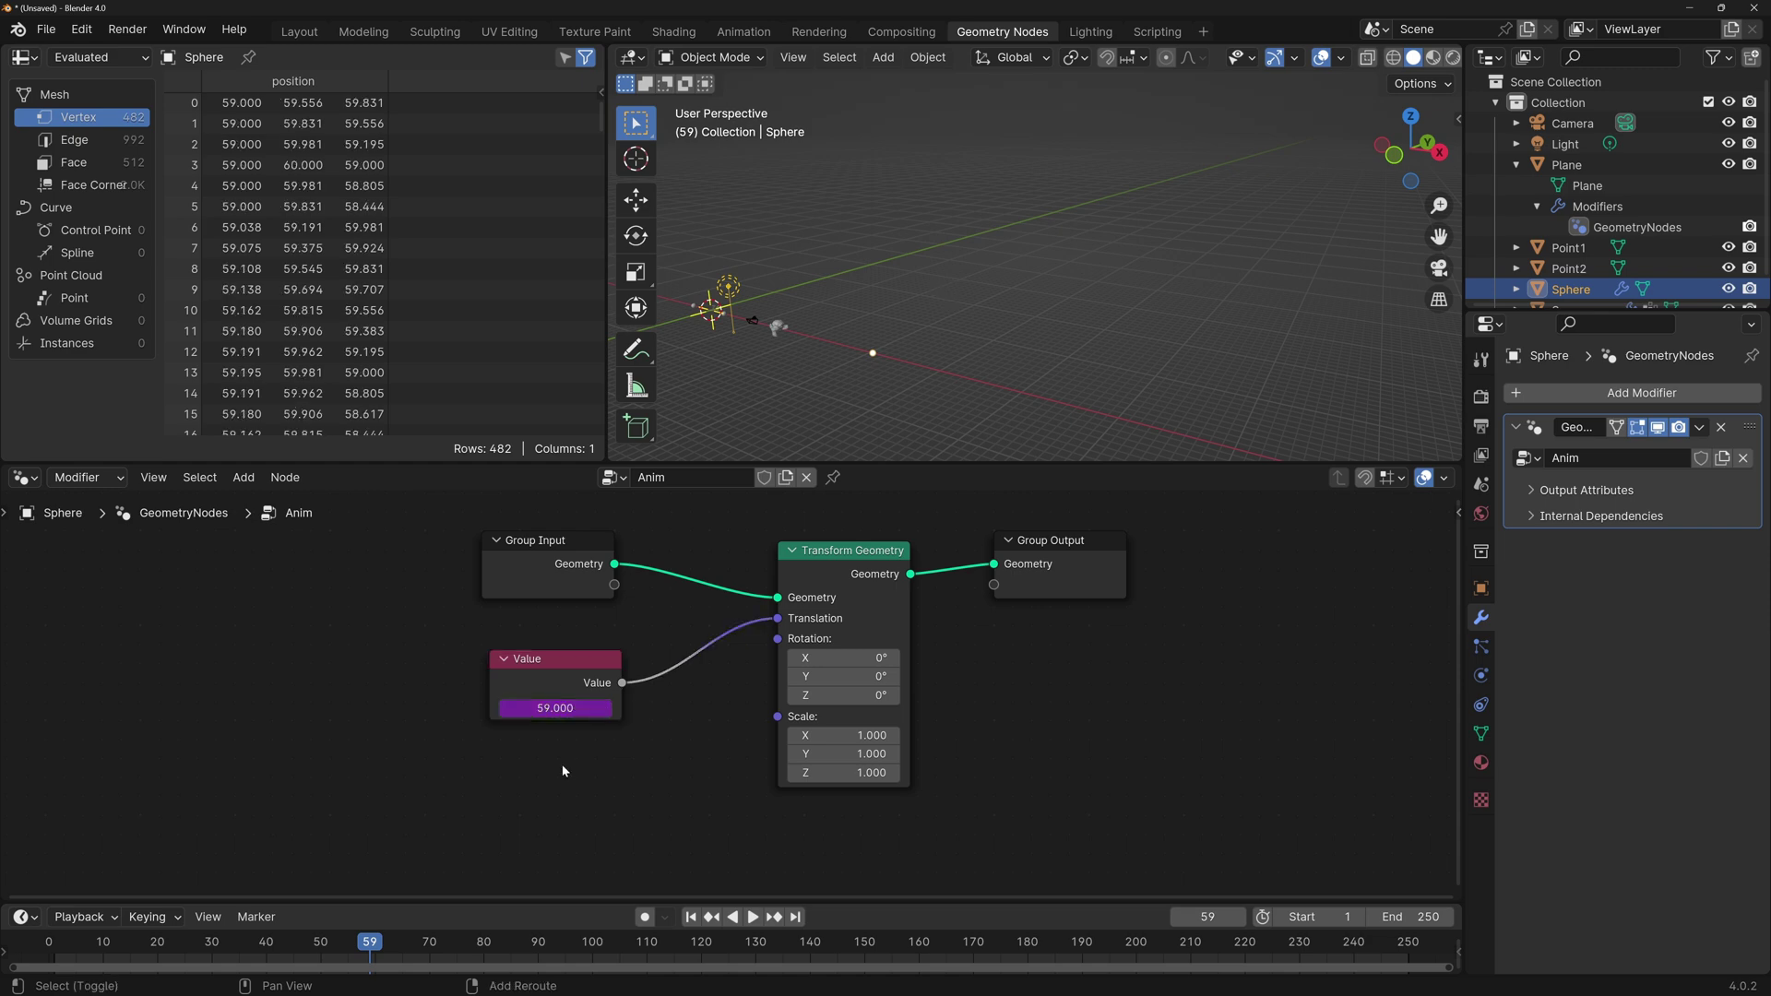
pyautogui.hotkey('shift', 'a')
# Drop a Math node on the Value–Translation link and set it to Divide by 10.
pyautogui.moveTo(562, 764)
pyautogui.write('math')
pyautogui.press('Return')
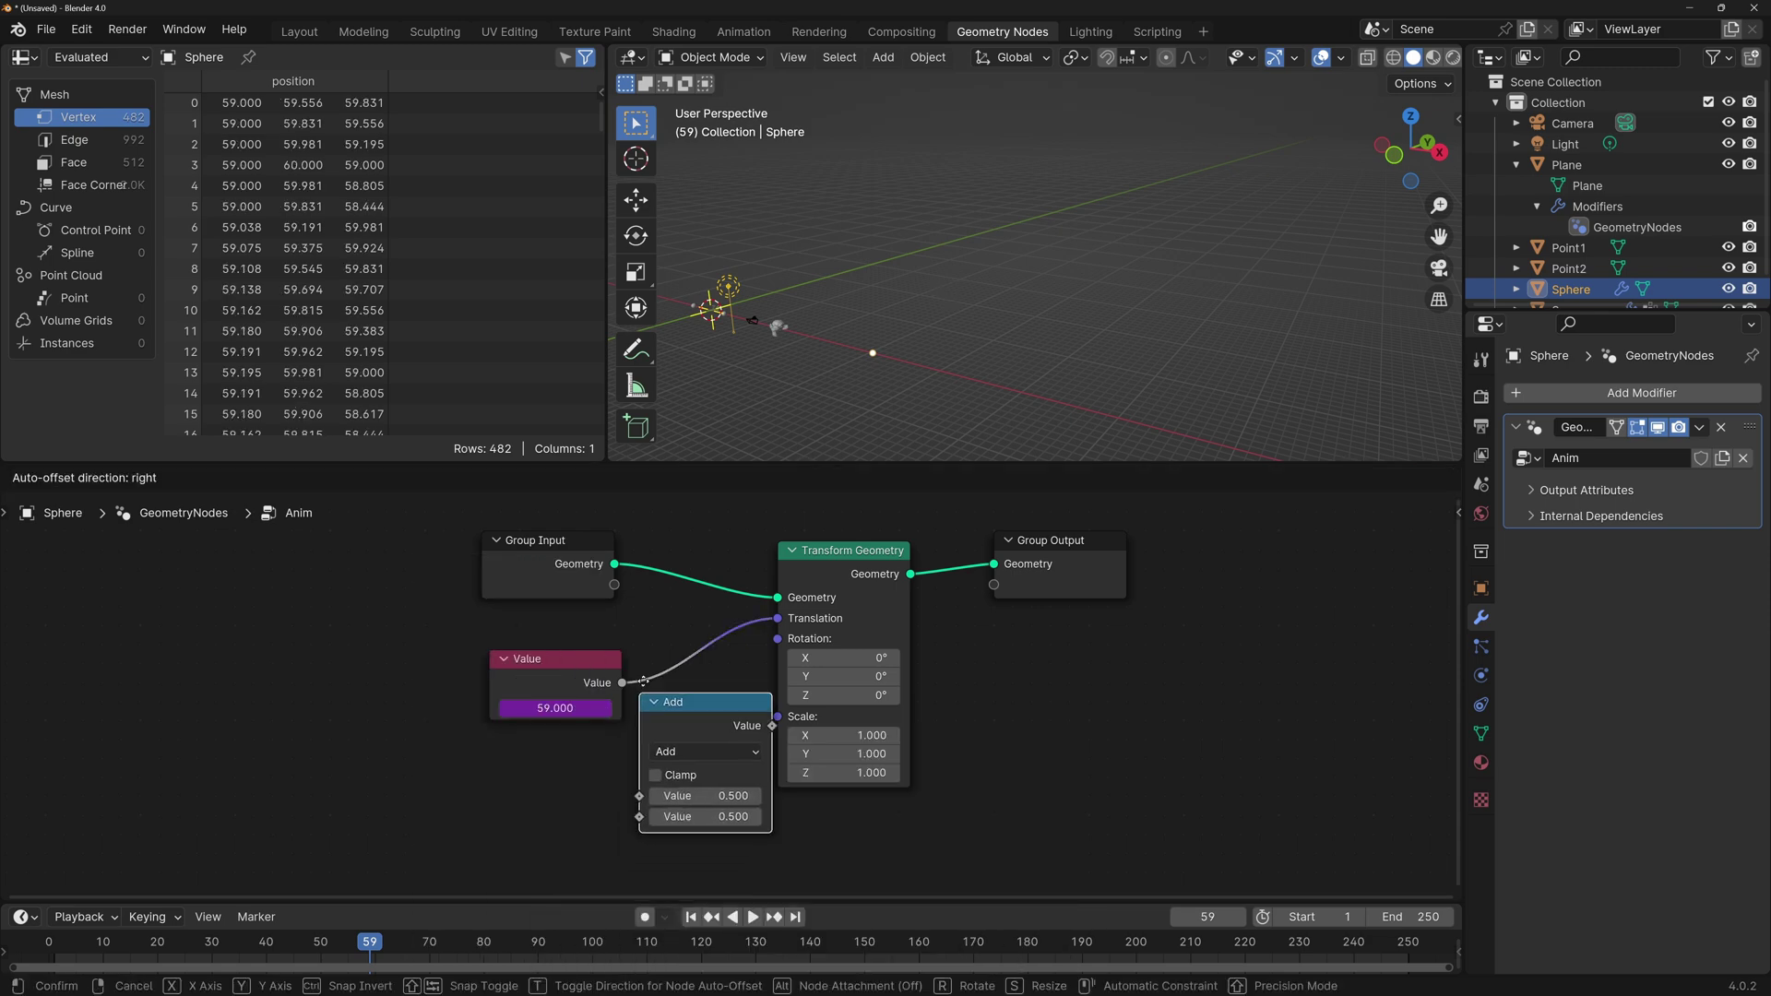
pyautogui.click(661, 727)
pyautogui.click(762, 715)
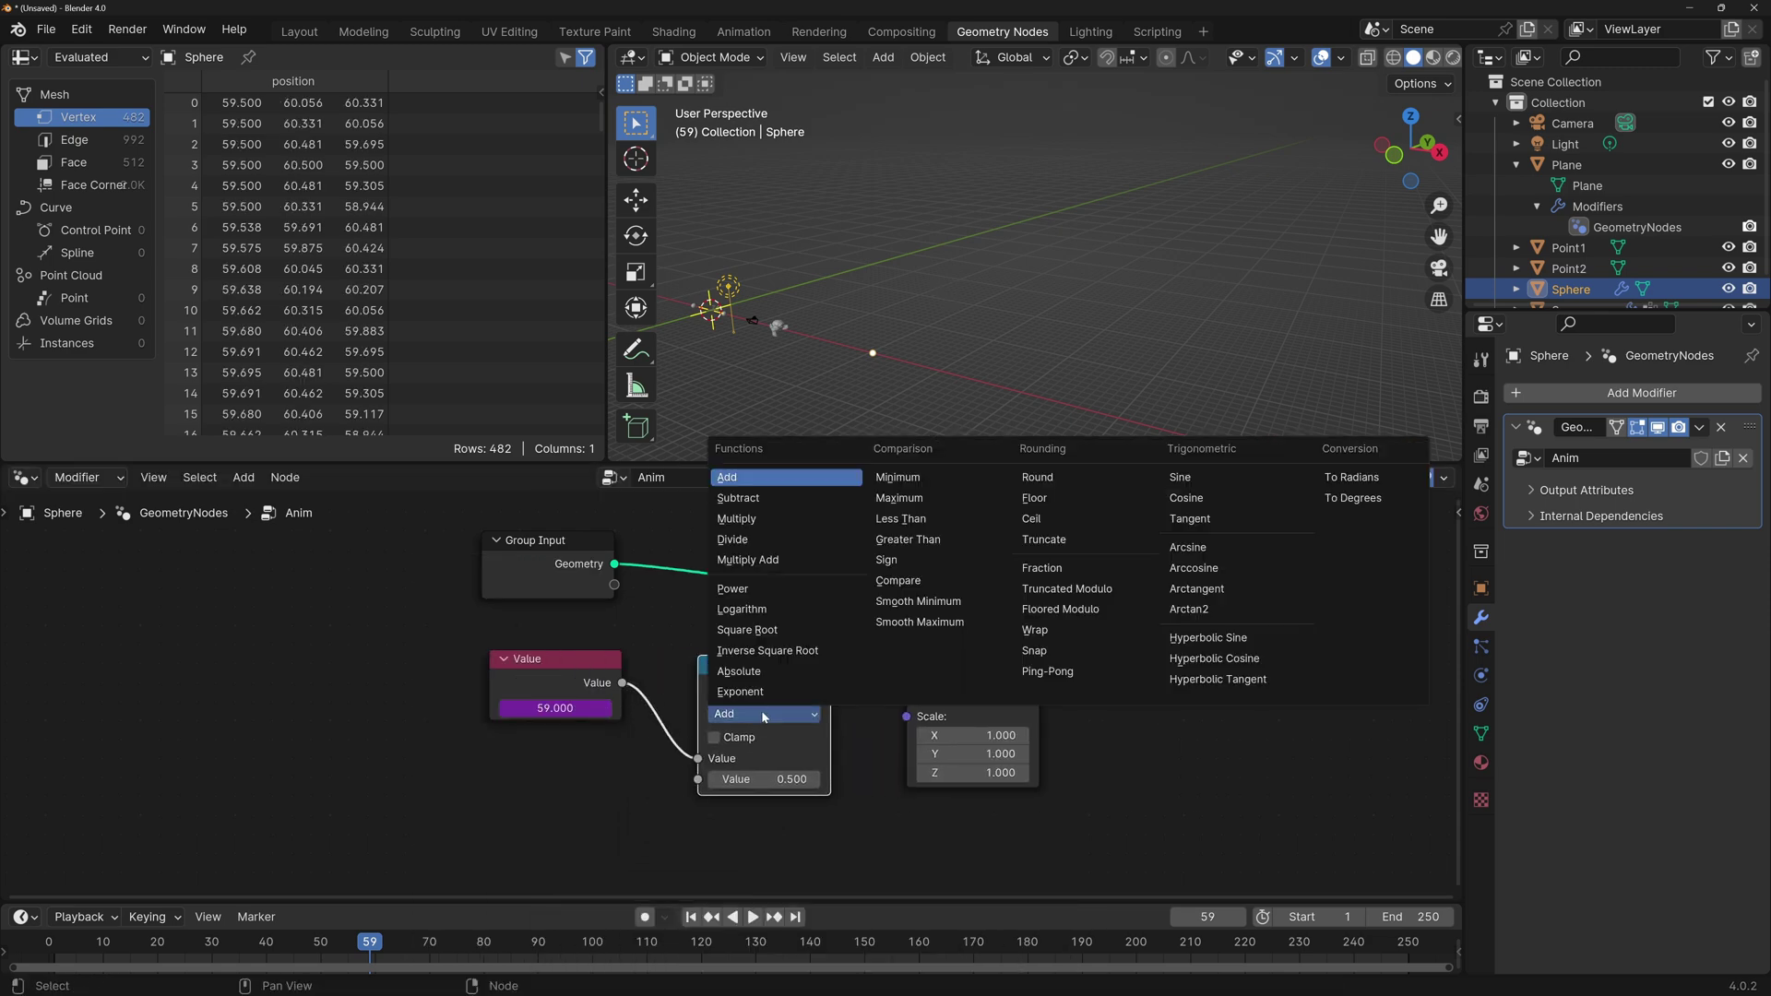
pyautogui.click(747, 540)
pyautogui.click(764, 779)
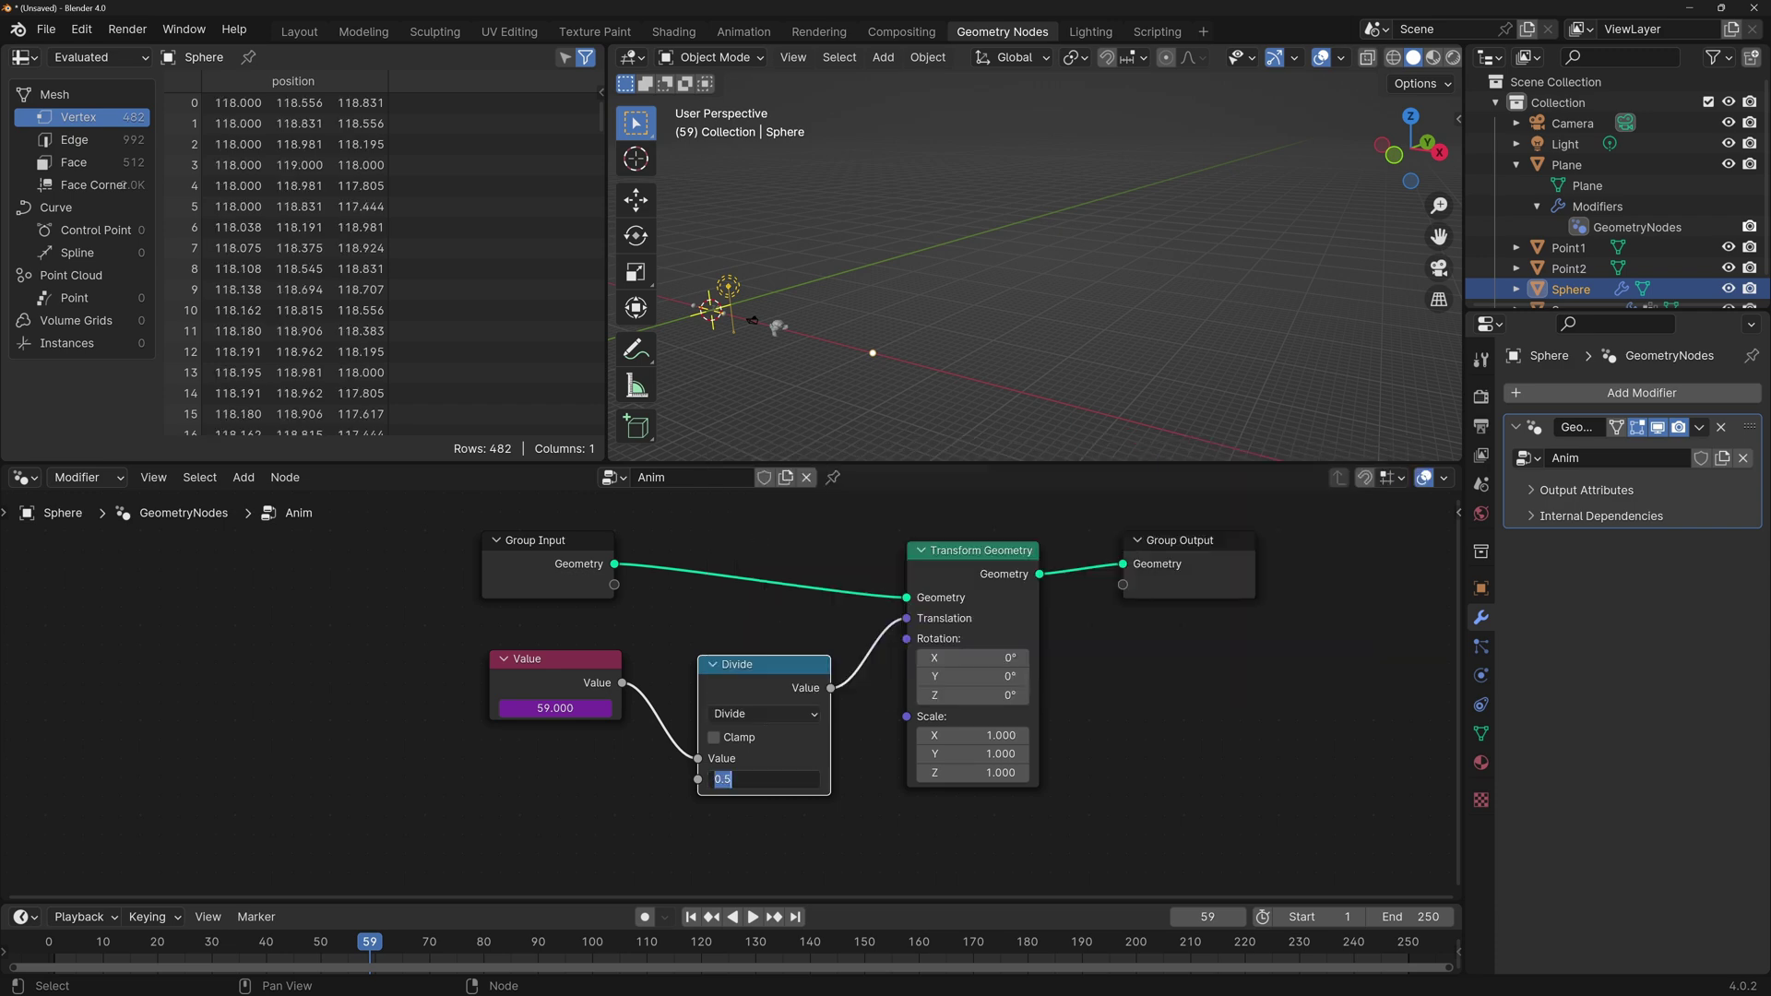
pyautogui.write('10')
pyautogui.press('Return')
# Play the animation from the first frame, stop it, and return to frame 1.
pyautogui.hotkey('shift', 'Left')
pyautogui.press('space')
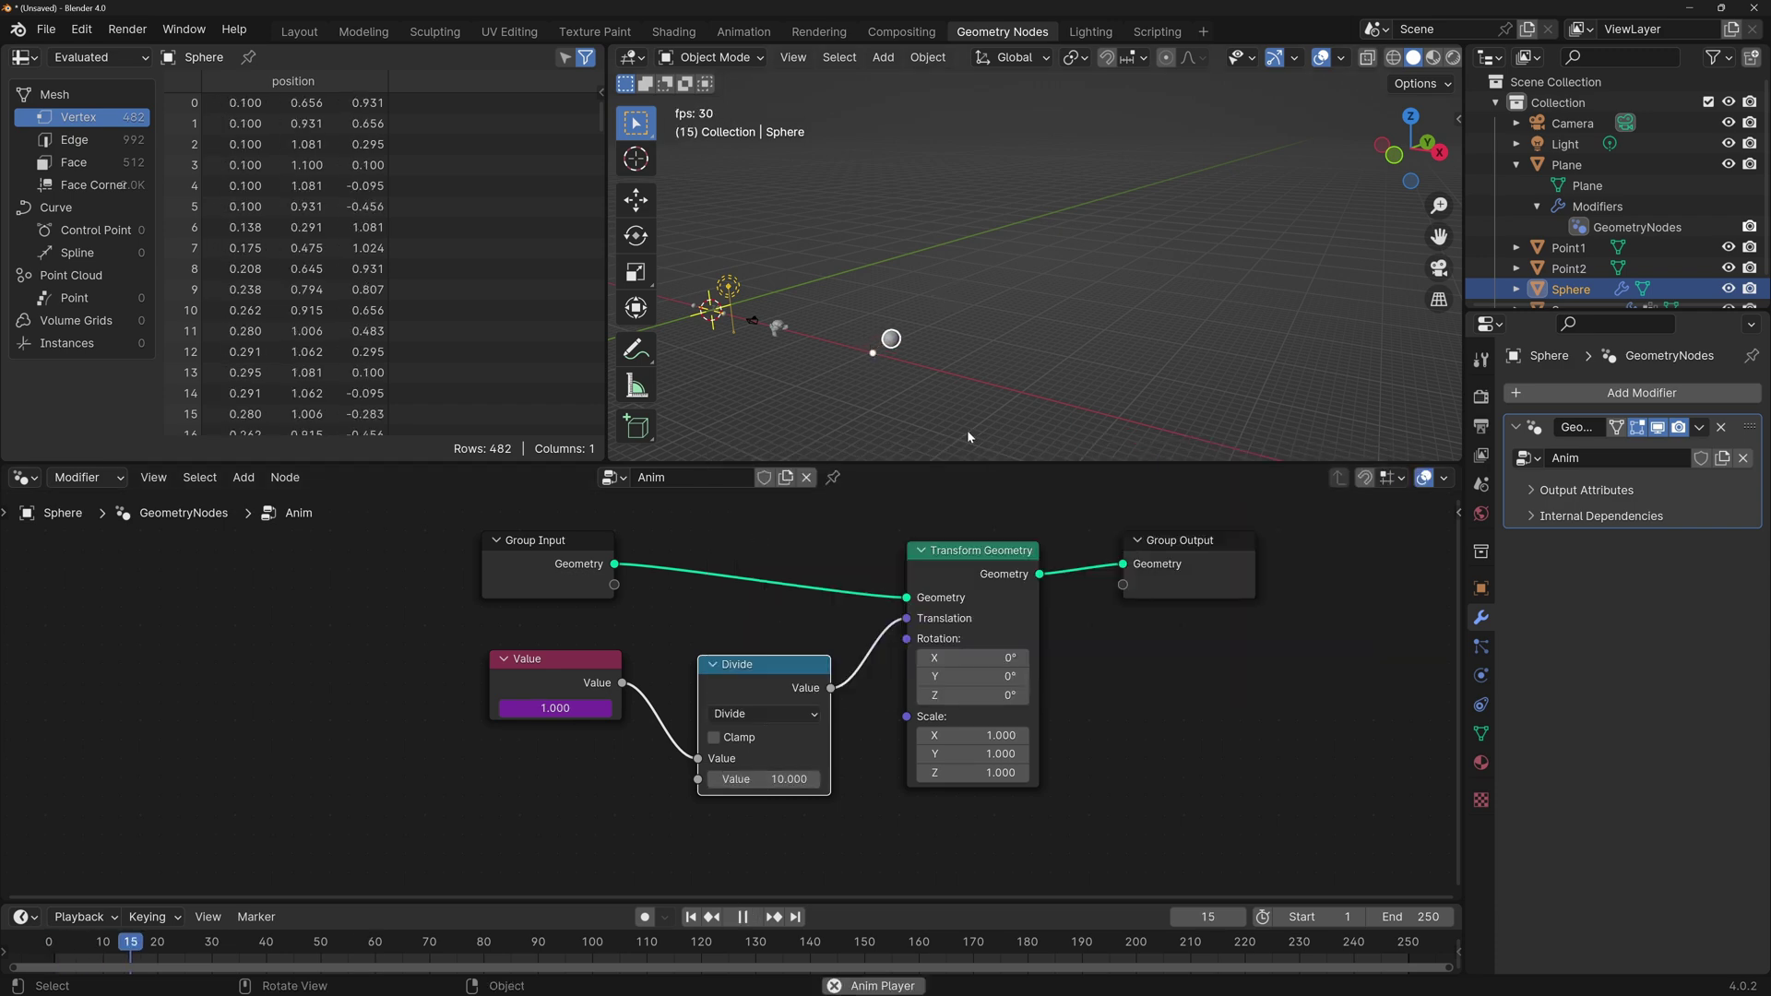
pyautogui.press('space')
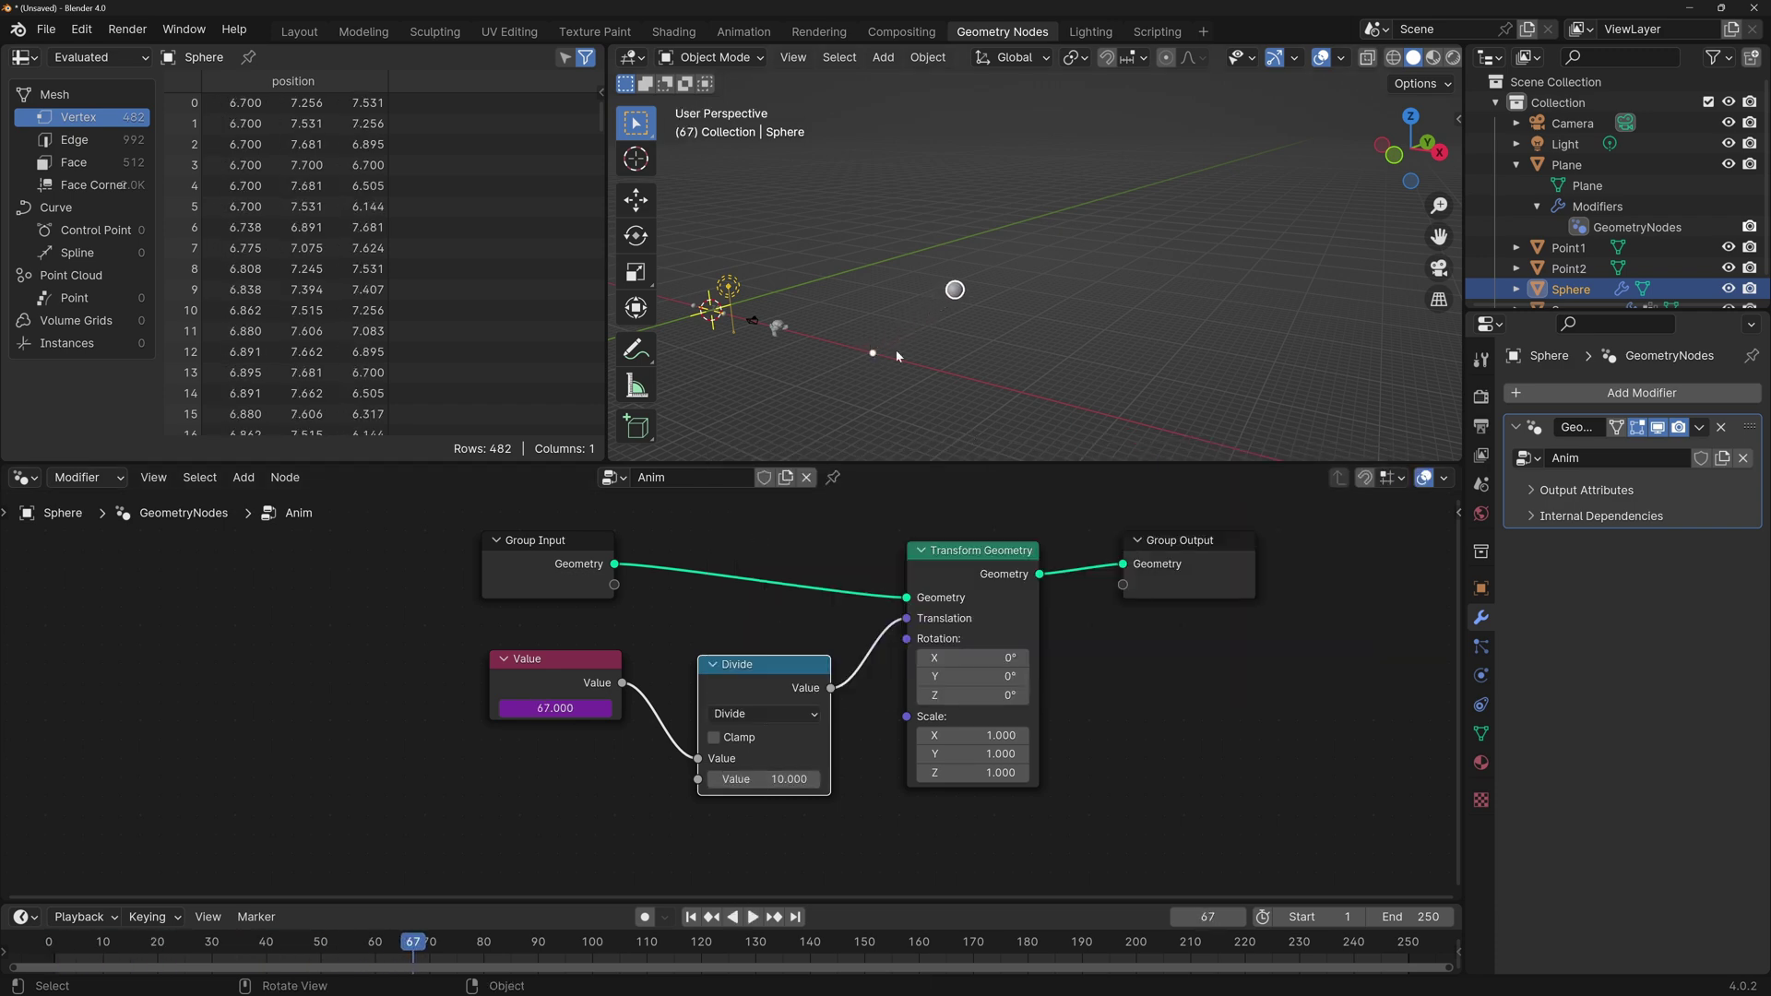
pyautogui.hotkey('shift', 'Left')
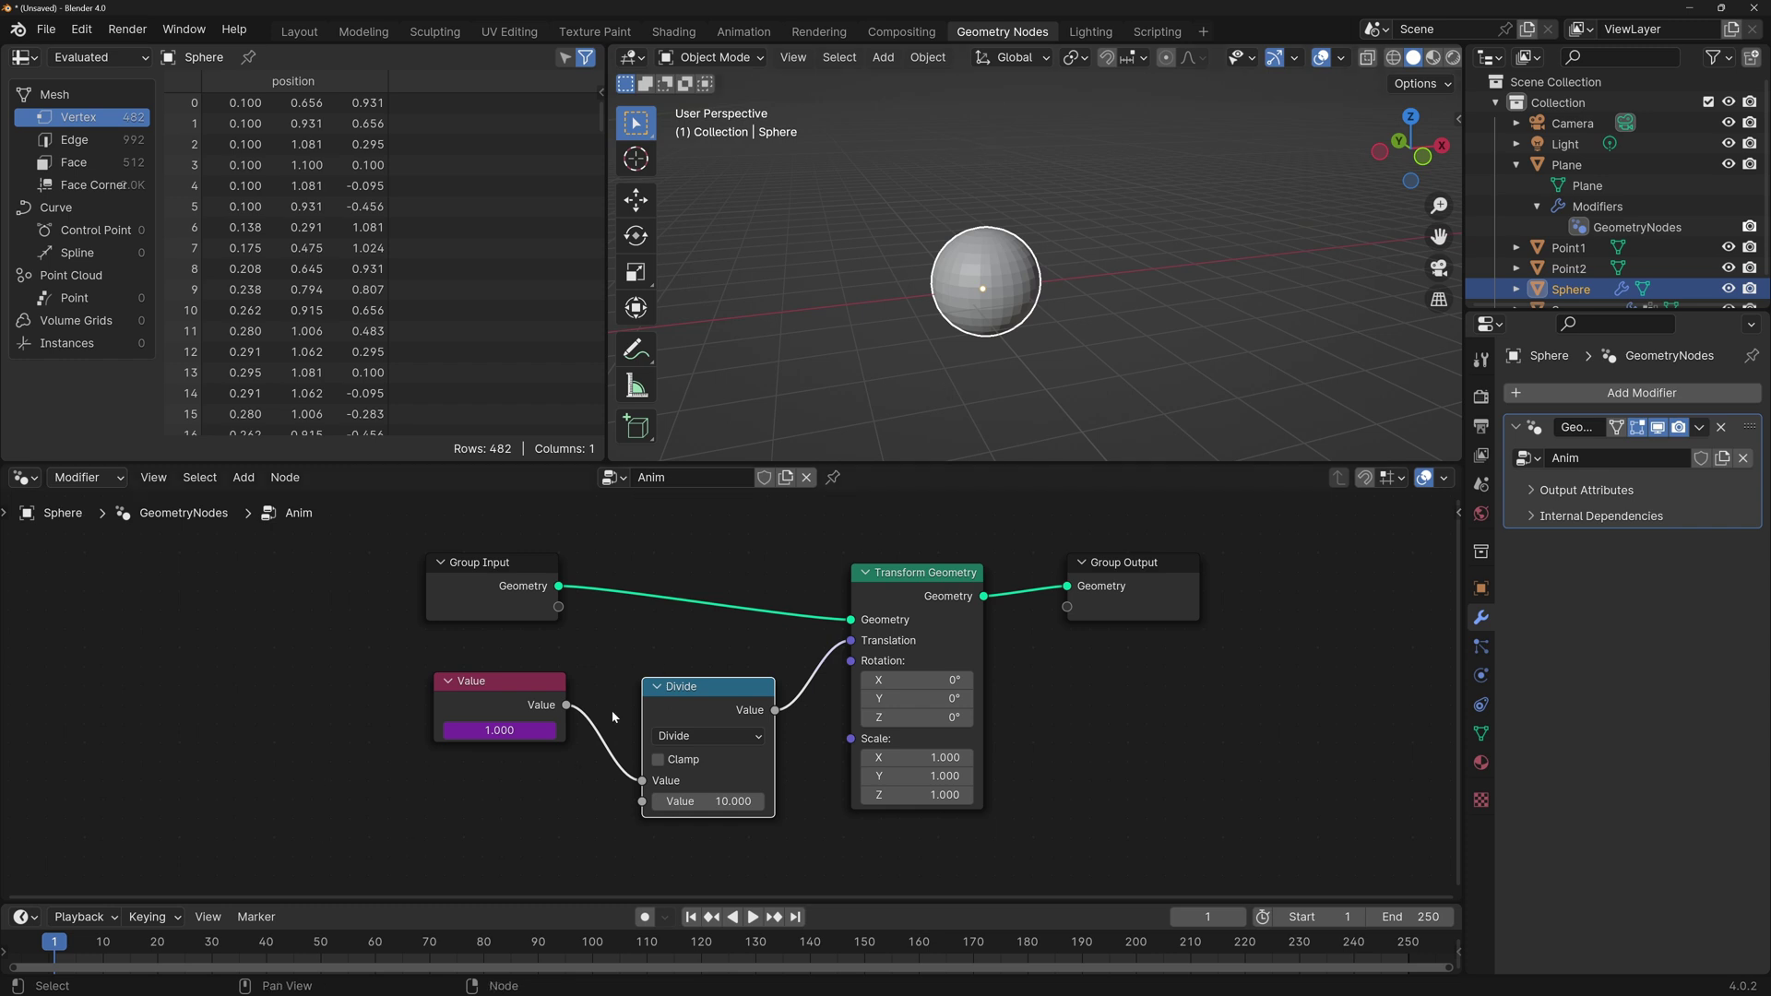
# Delete the Divide node and link a new Combine XYZ's Vector into Translation.
pyautogui.press('x')
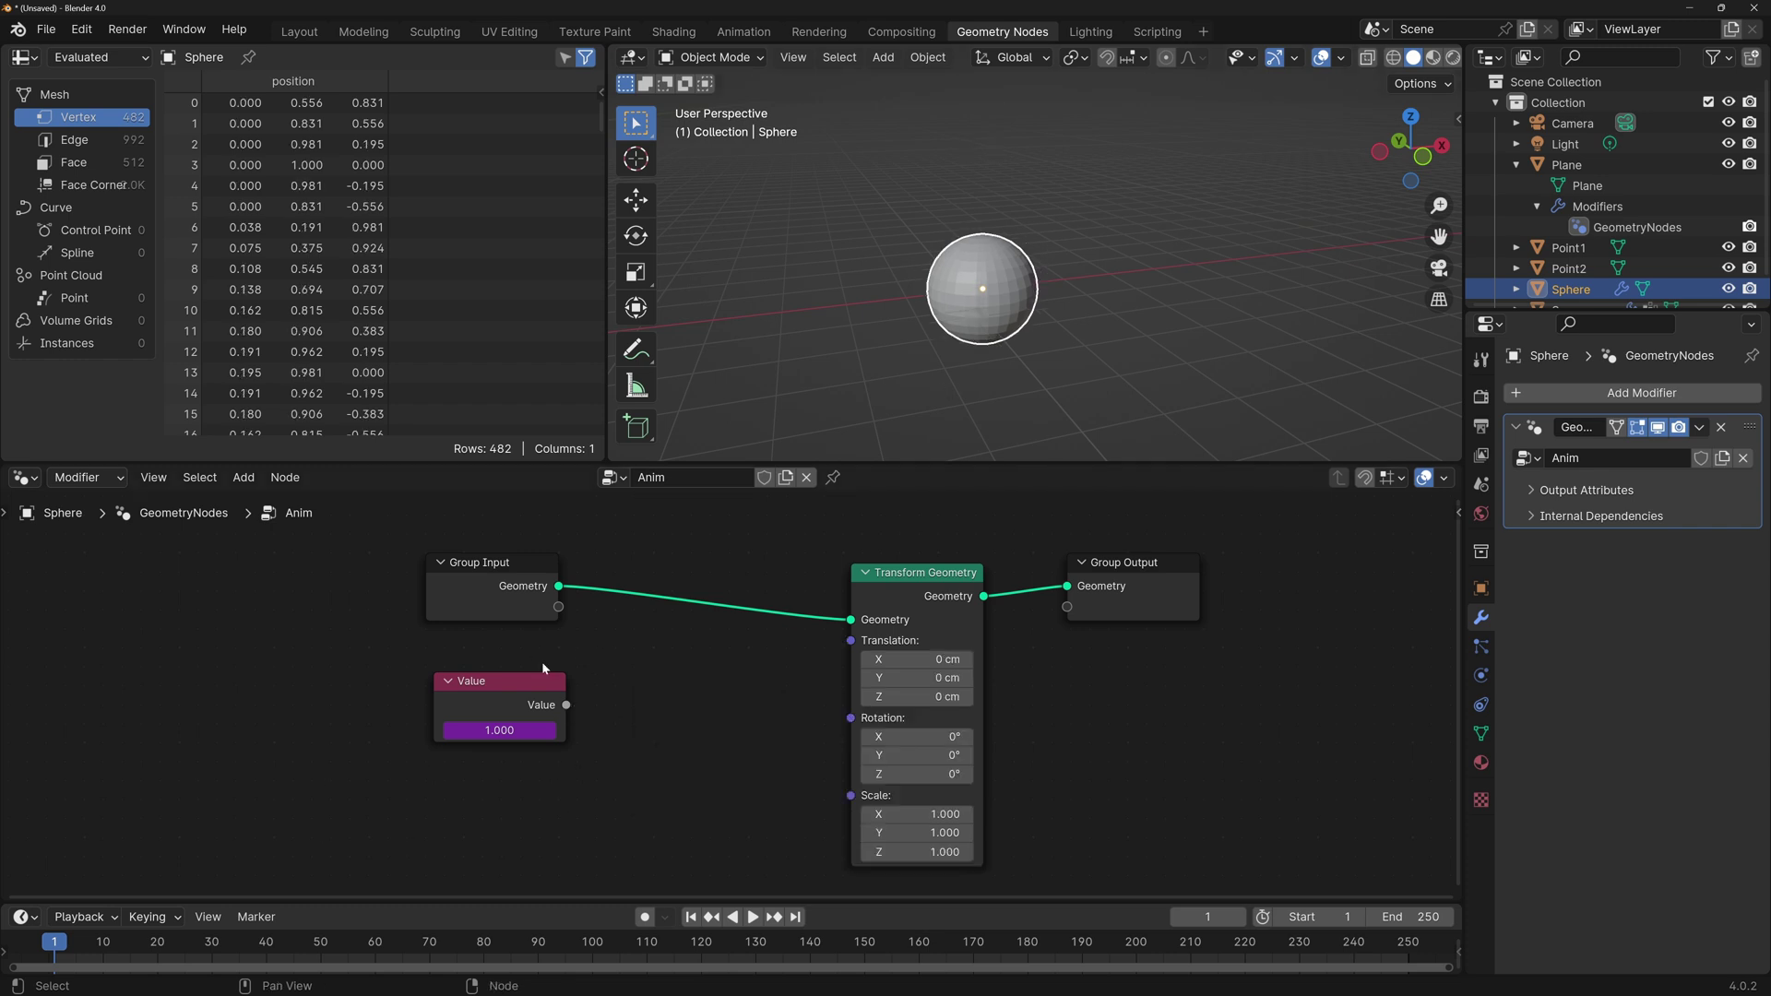
pyautogui.hotkey('shift', 'a')
pyautogui.write('com')
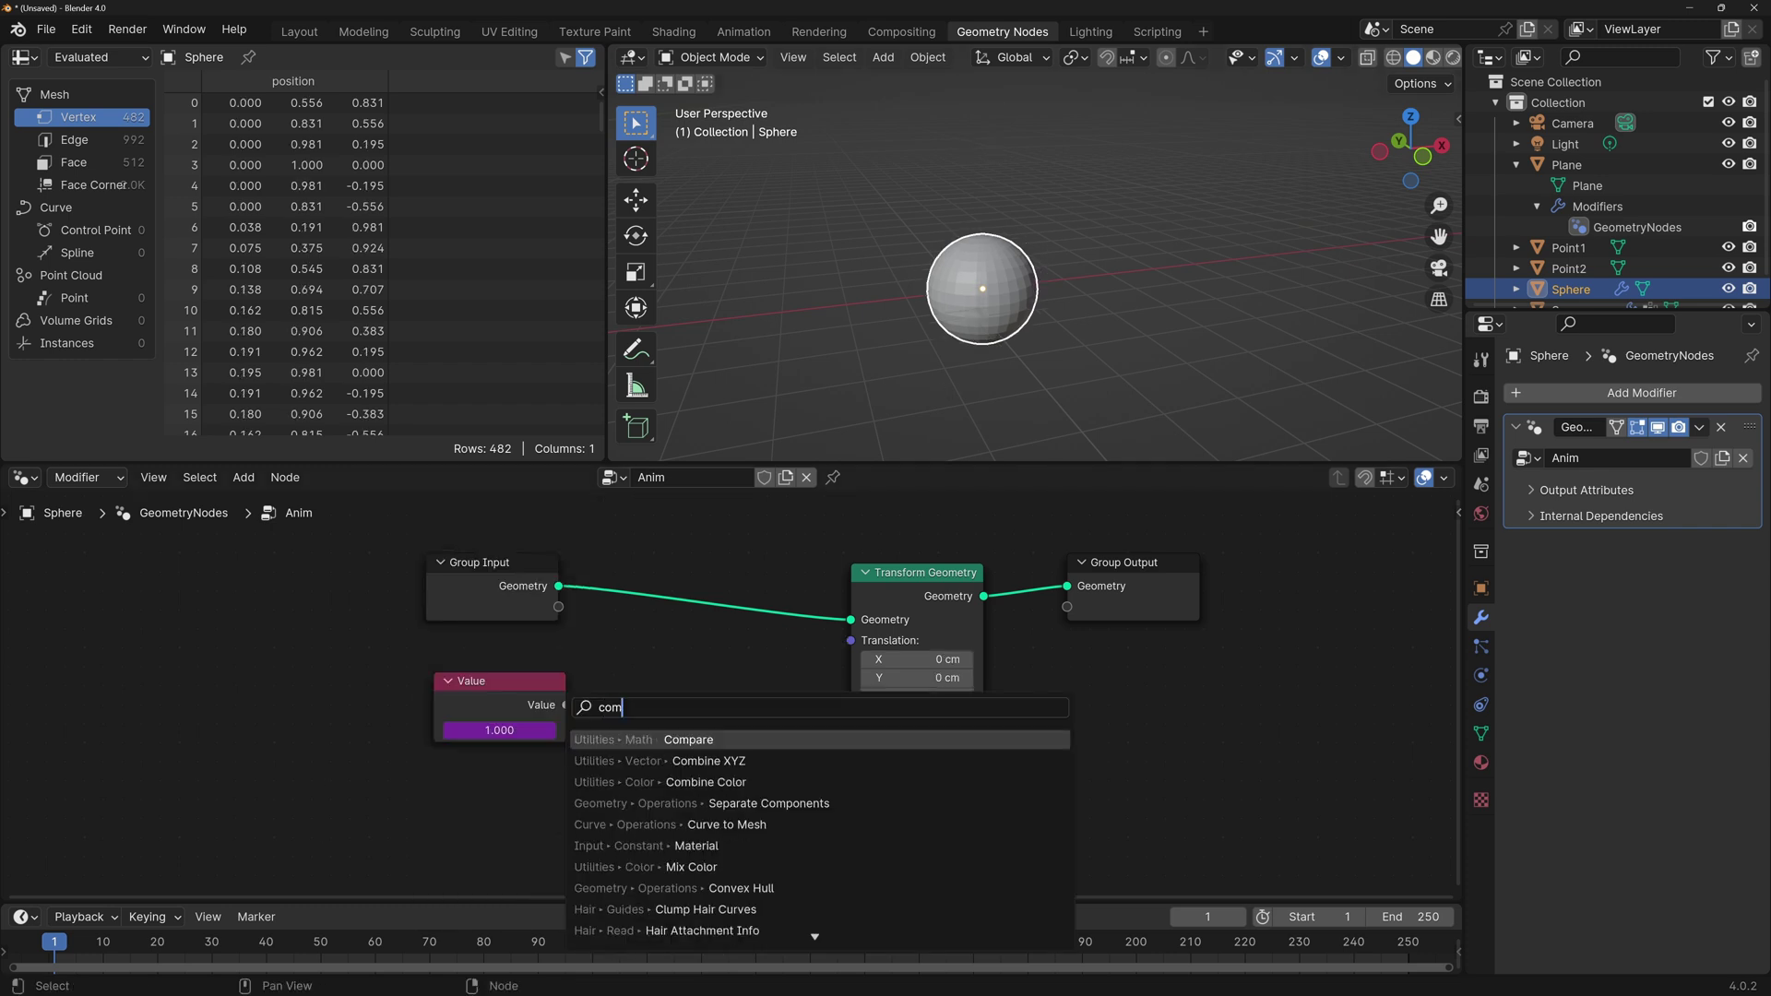
pyautogui.click(708, 760)
pyautogui.moveTo(779, 697); pyautogui.dragTo(851, 640)
# Change the Value driver to 'sin(frame)' and connect it to Combine XYZ's Z.
pyautogui.doubleClick(499, 730)
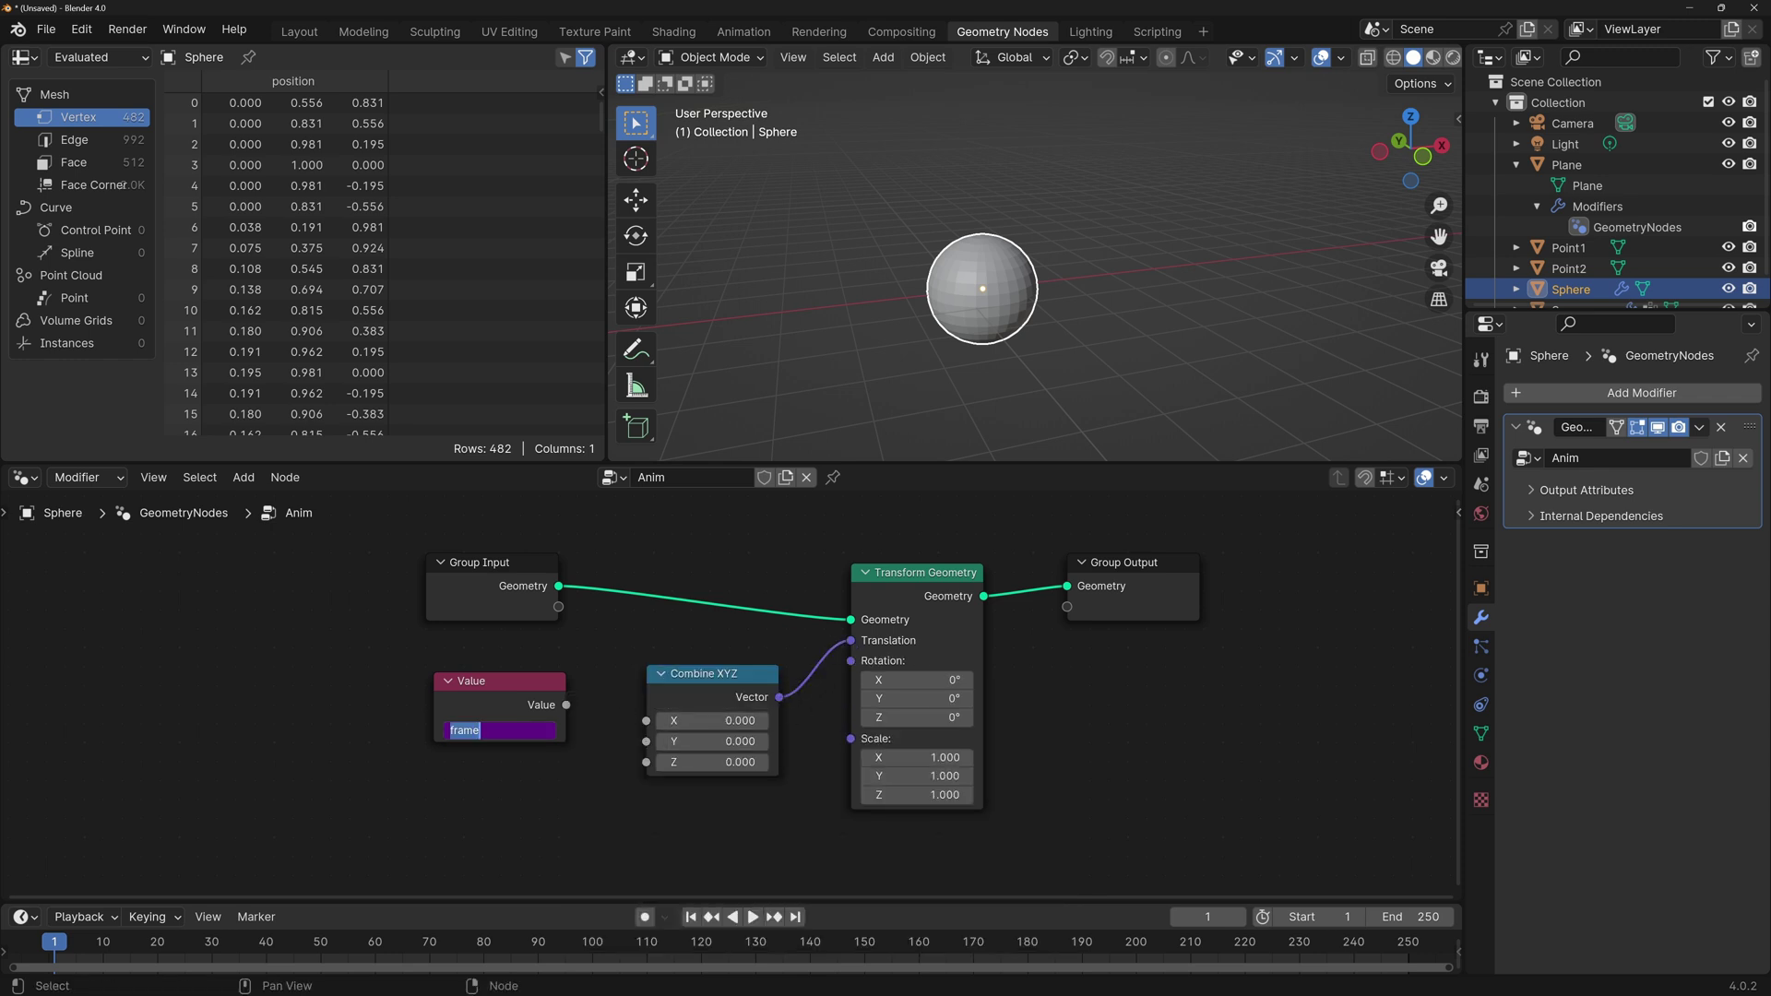
pyautogui.press('BackSpace')
pyautogui.write('sin(frame)')
pyautogui.press('Return')
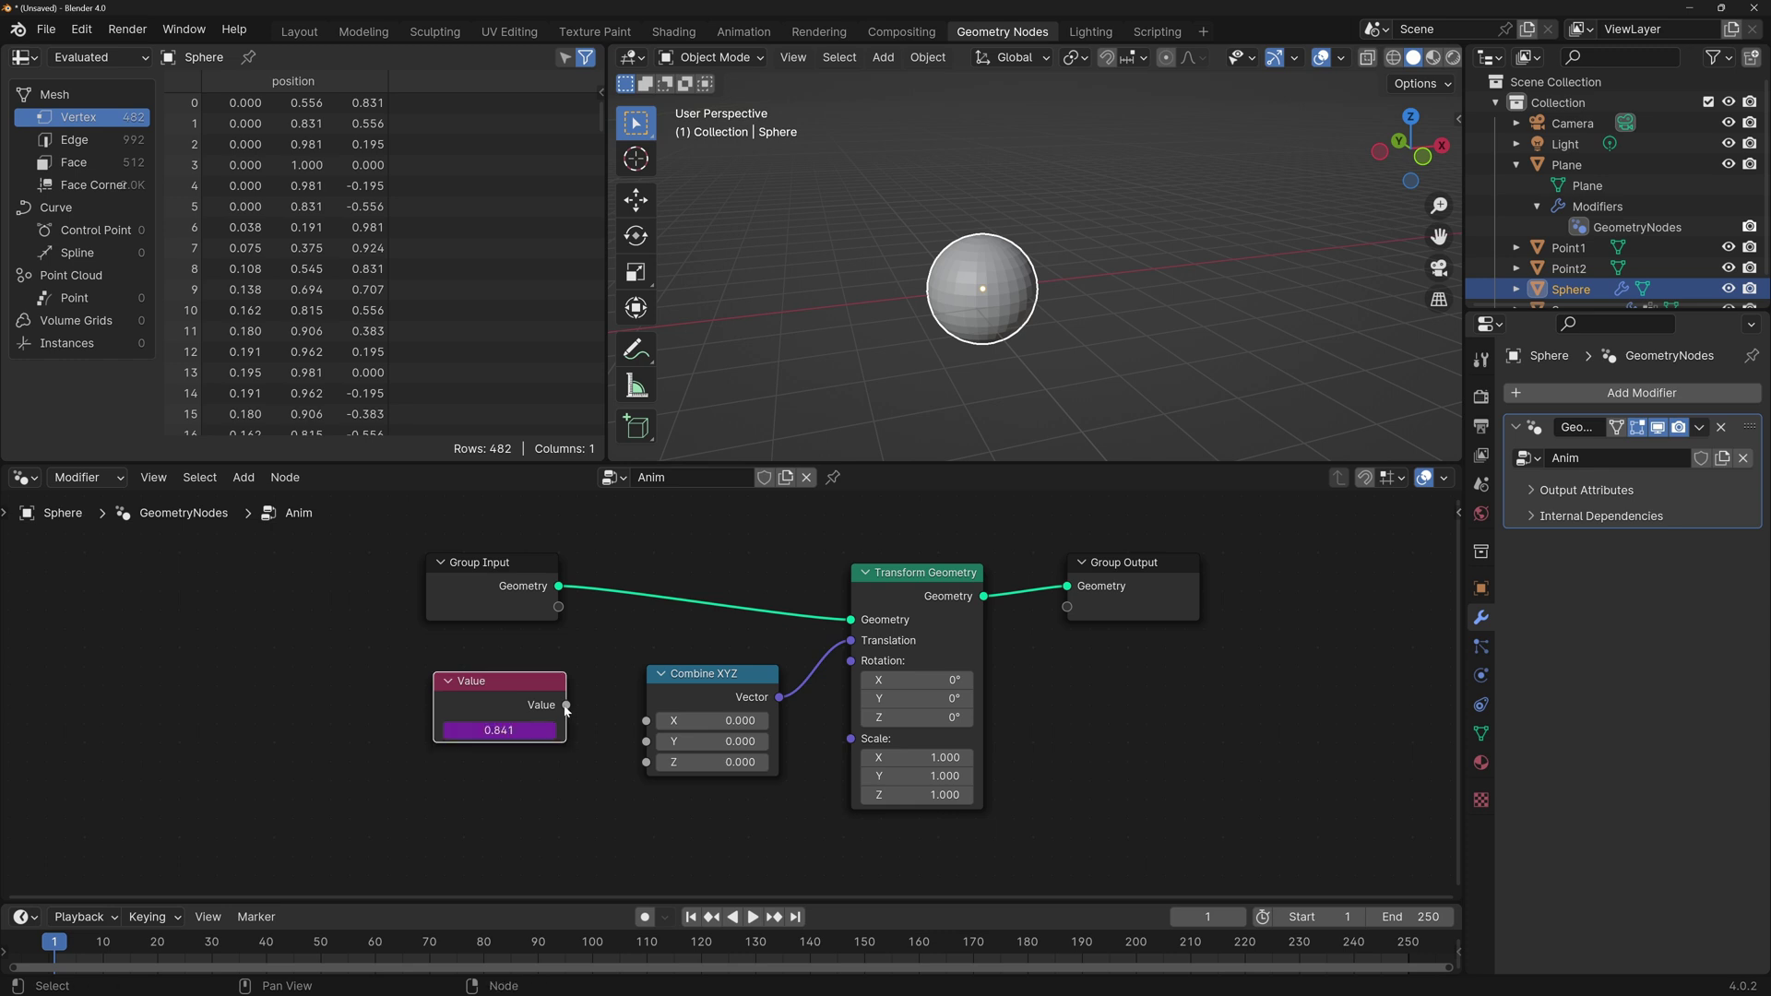
pyautogui.moveTo(566, 706); pyautogui.dragTo(645, 761)
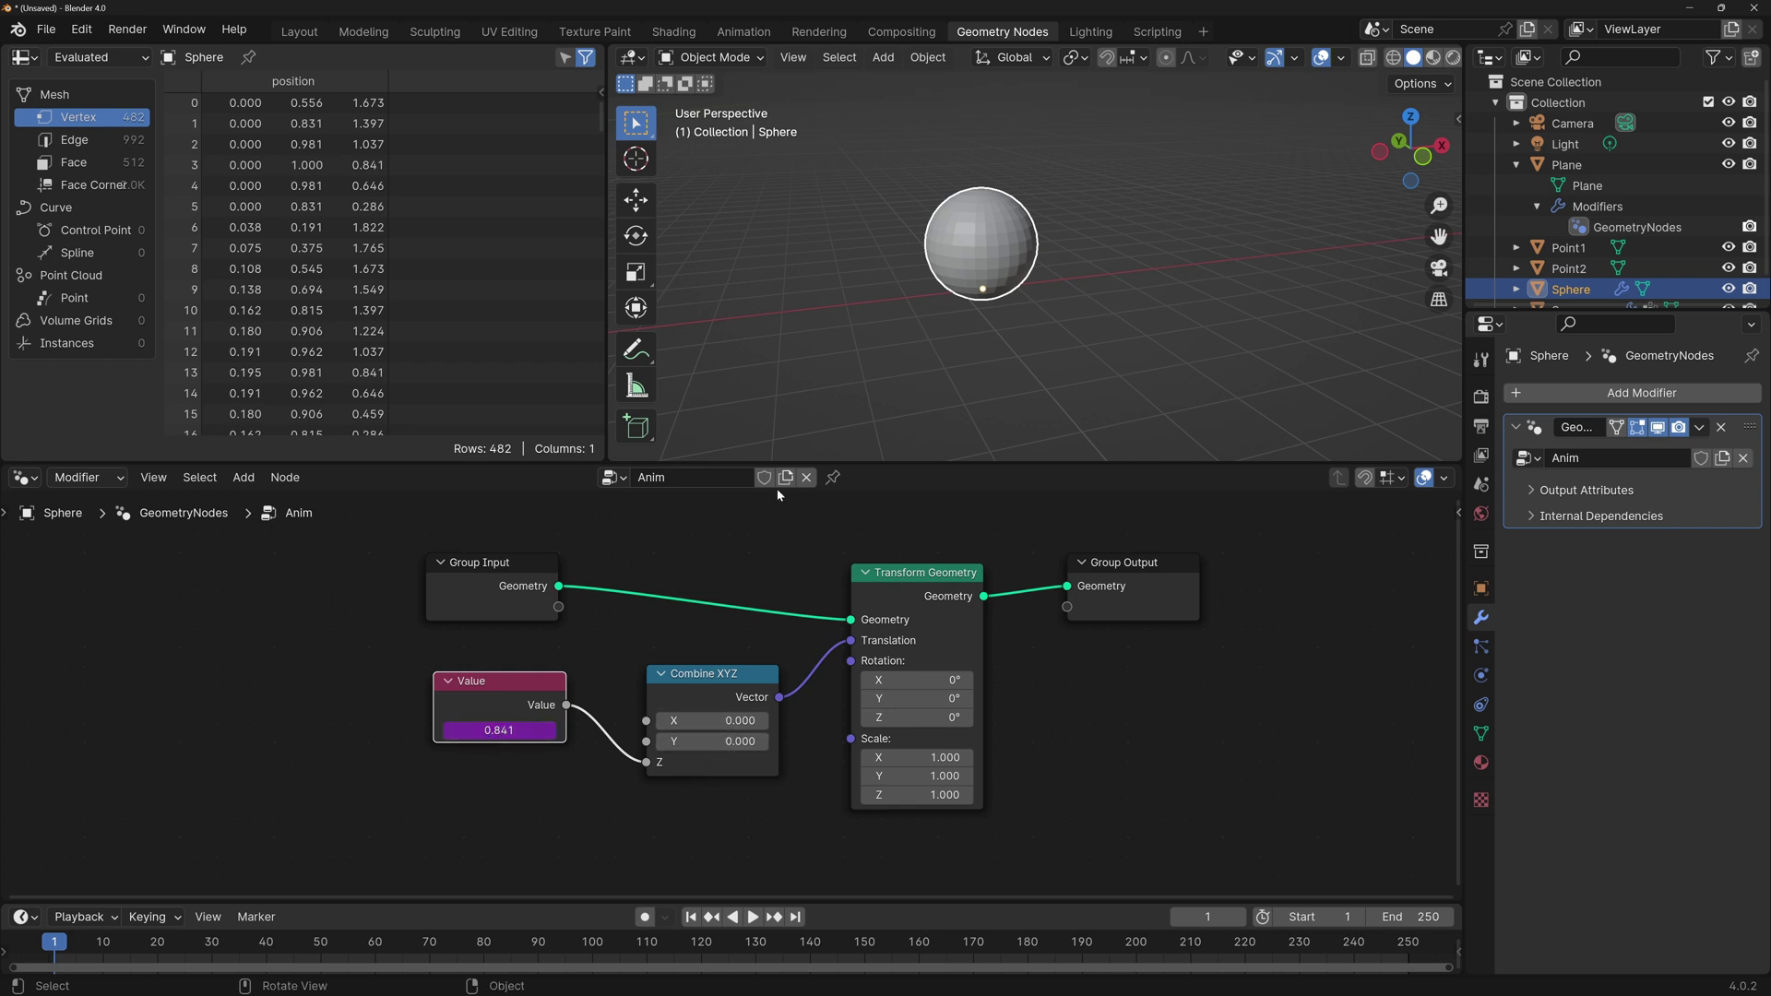
# Play the sine motion, re-confirm the sin(frame) expression, and play it again.
pyautogui.press('space')
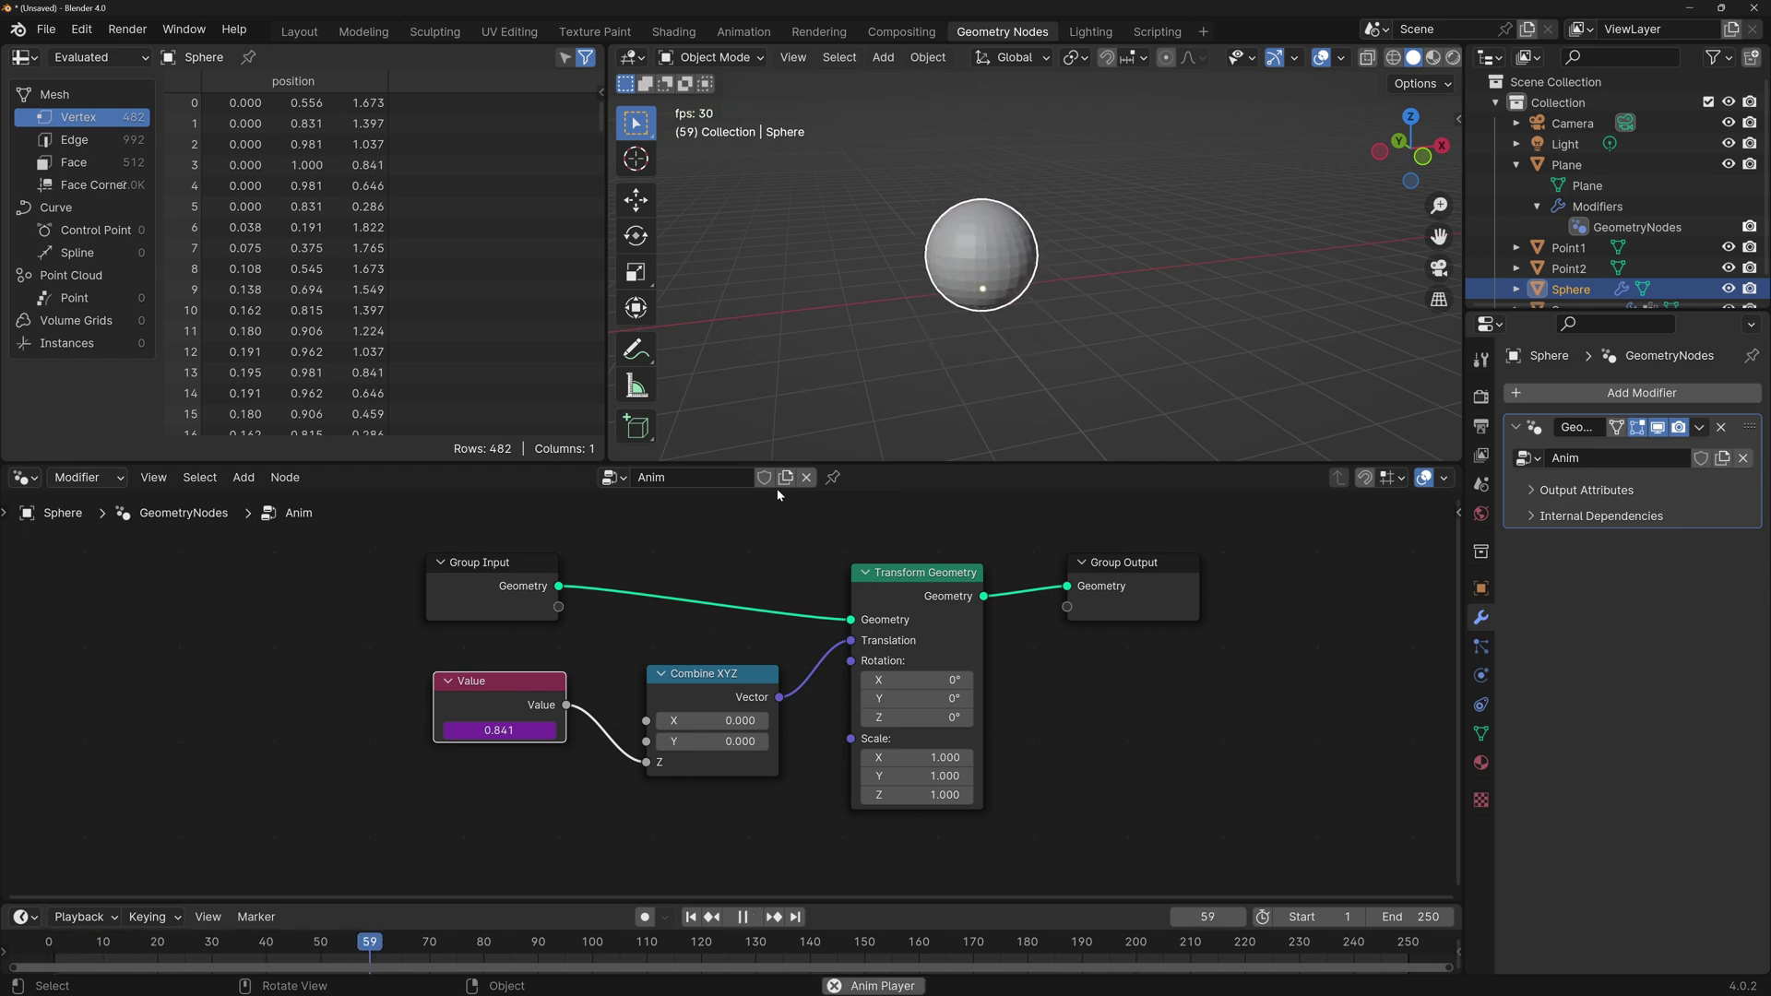
pyautogui.press('space')
pyautogui.doubleClick(495, 730)
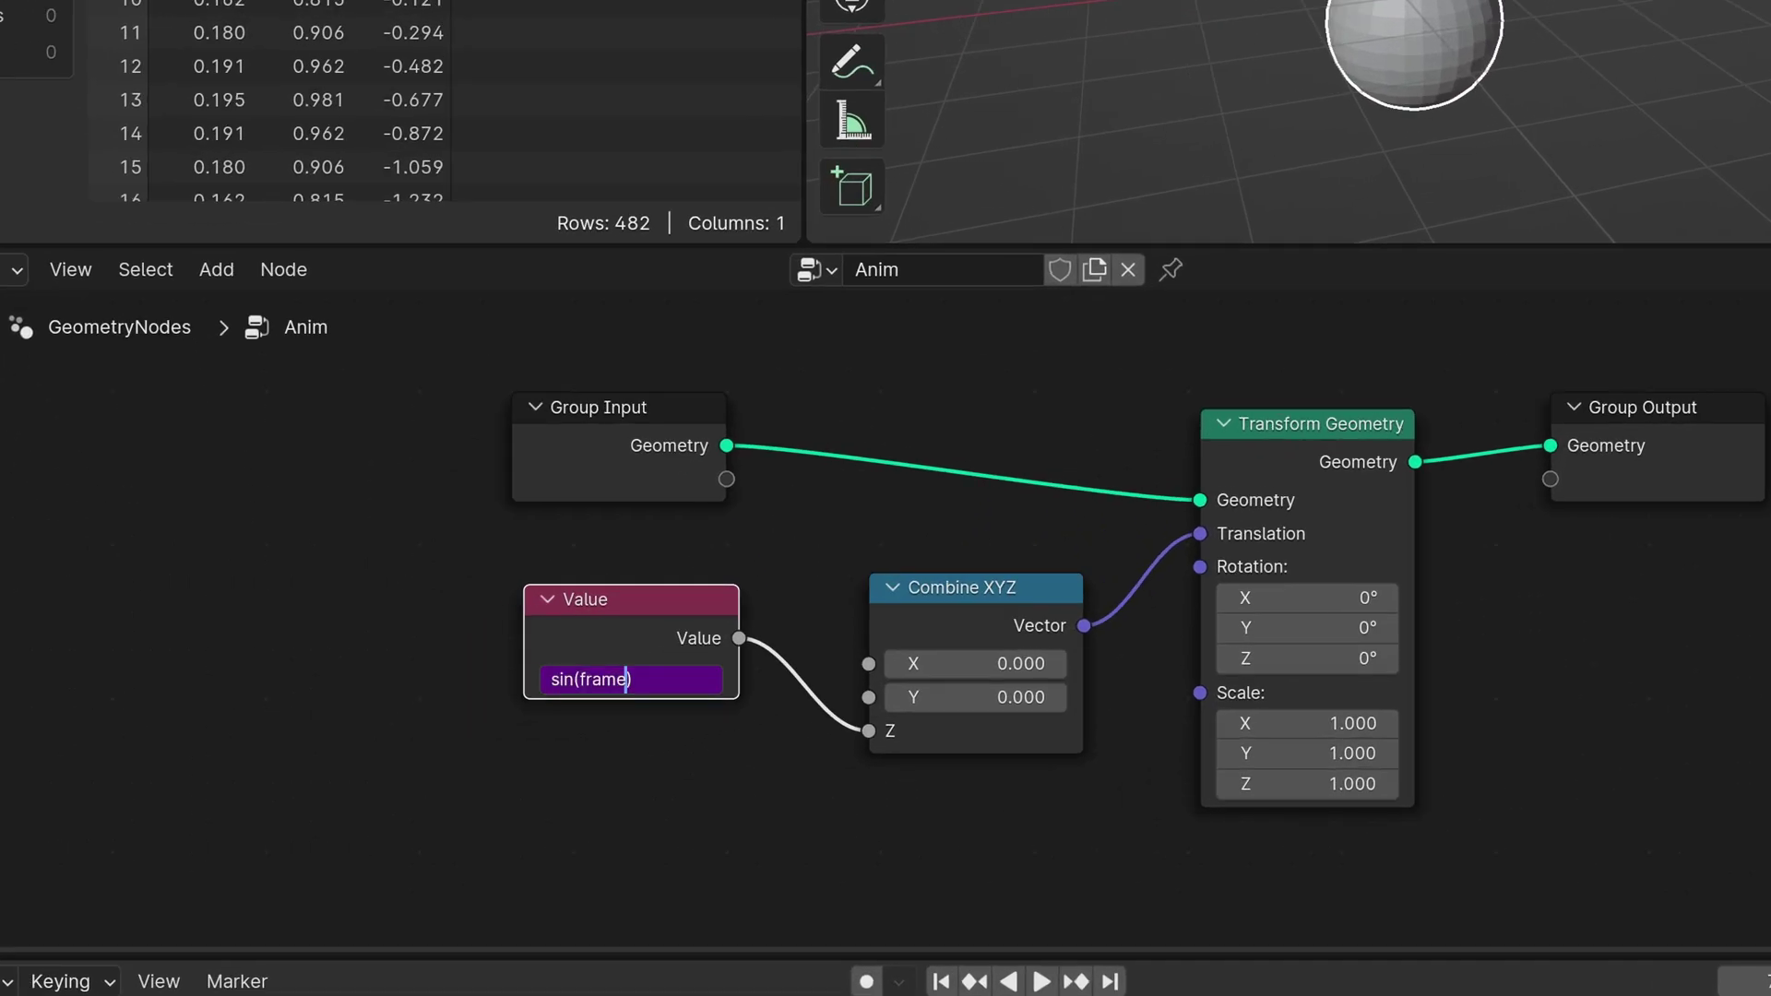
pyautogui.press('Return')
pyautogui.press('space')
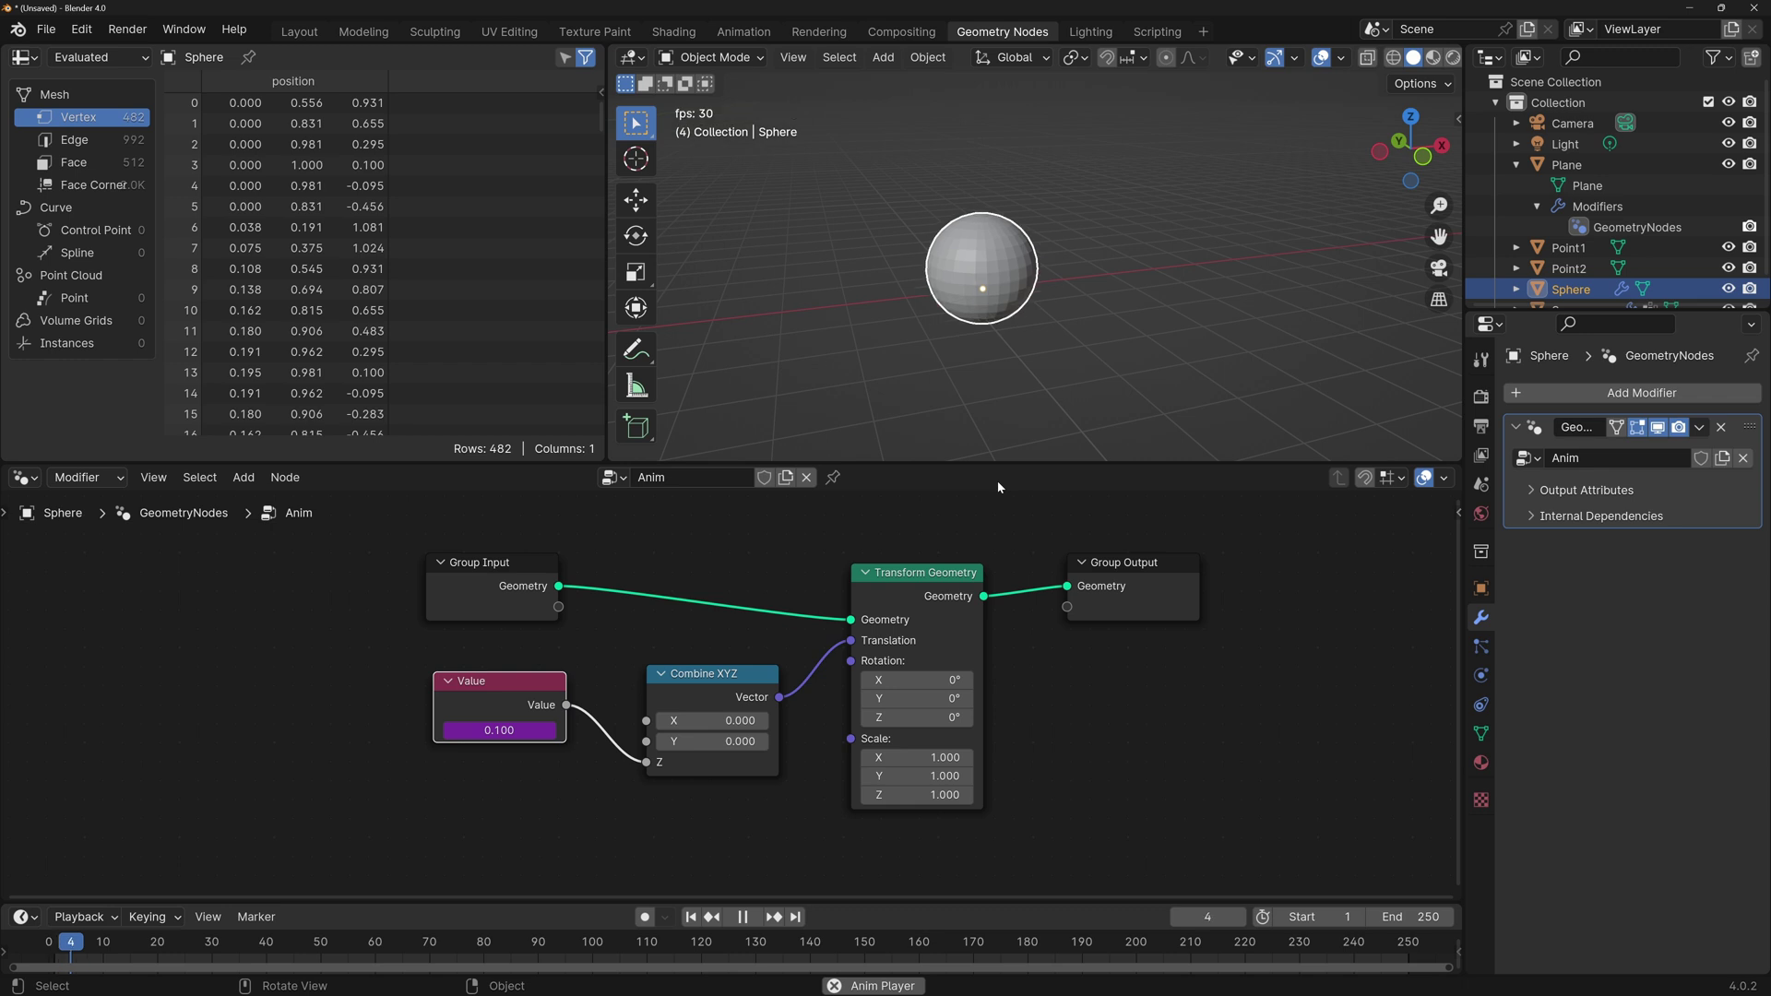
pyautogui.press('space')
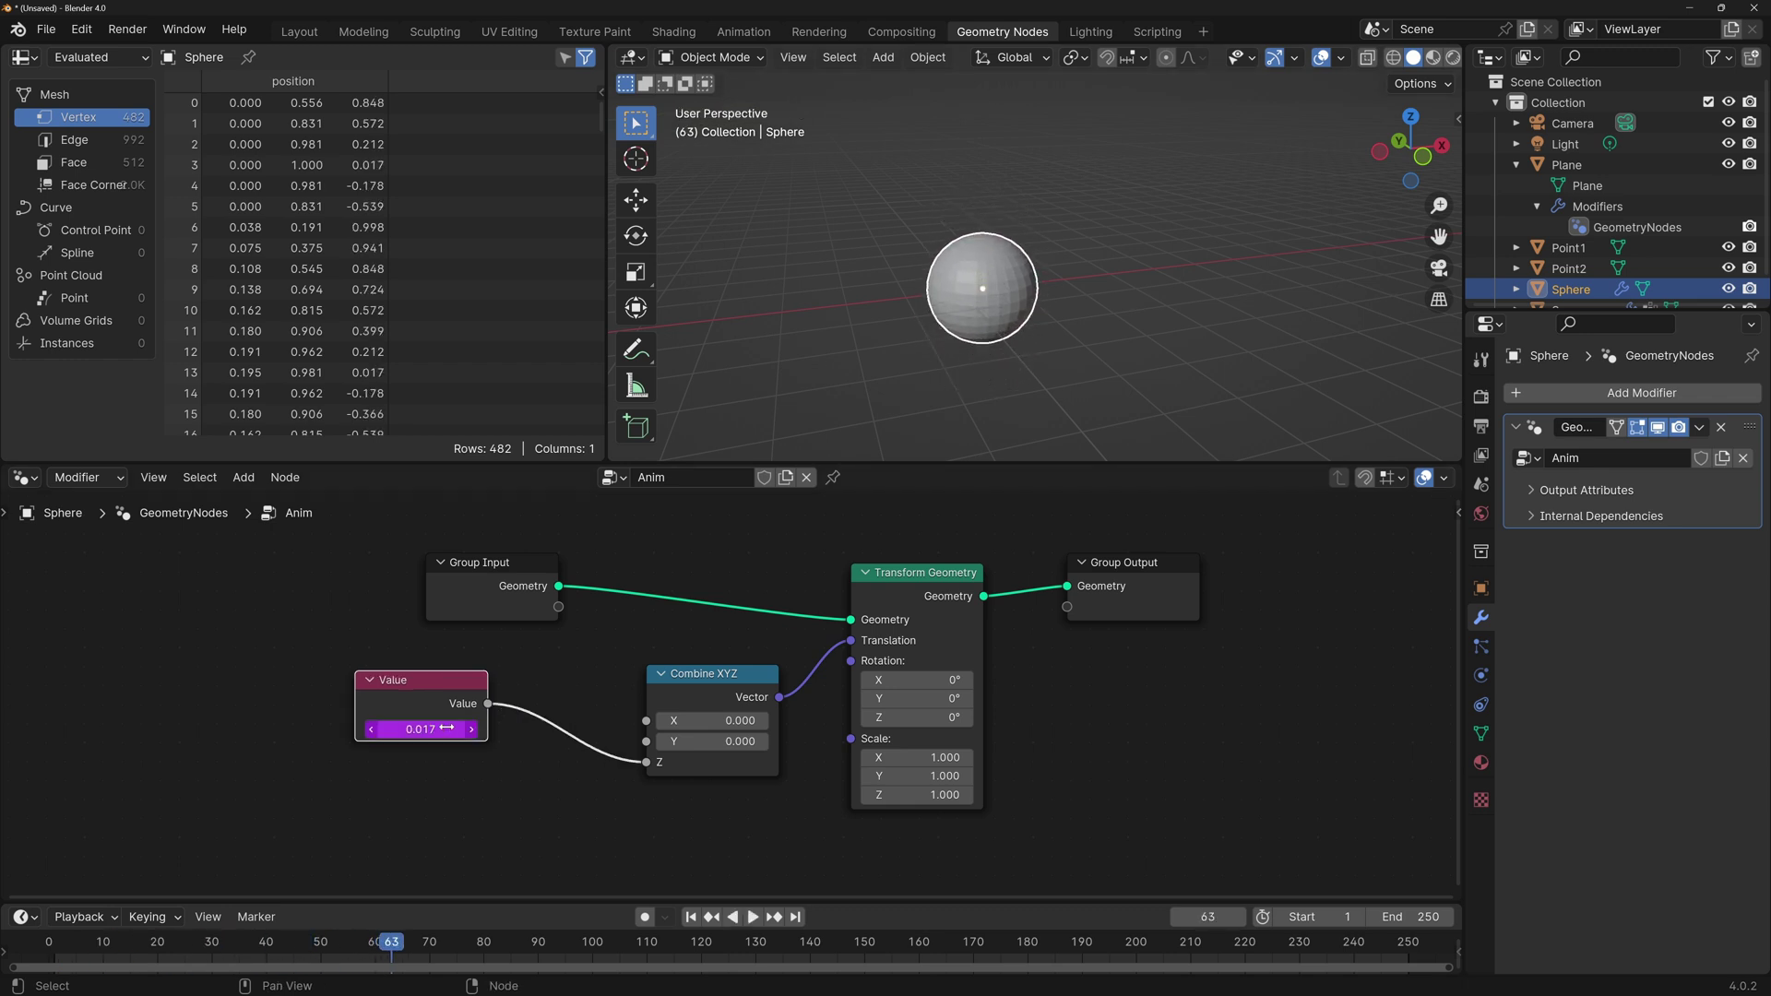
# Rewrite the Value driver expression as plain 'frame'.
pyautogui.doubleClick(433, 730)
pyautogui.write('frame')
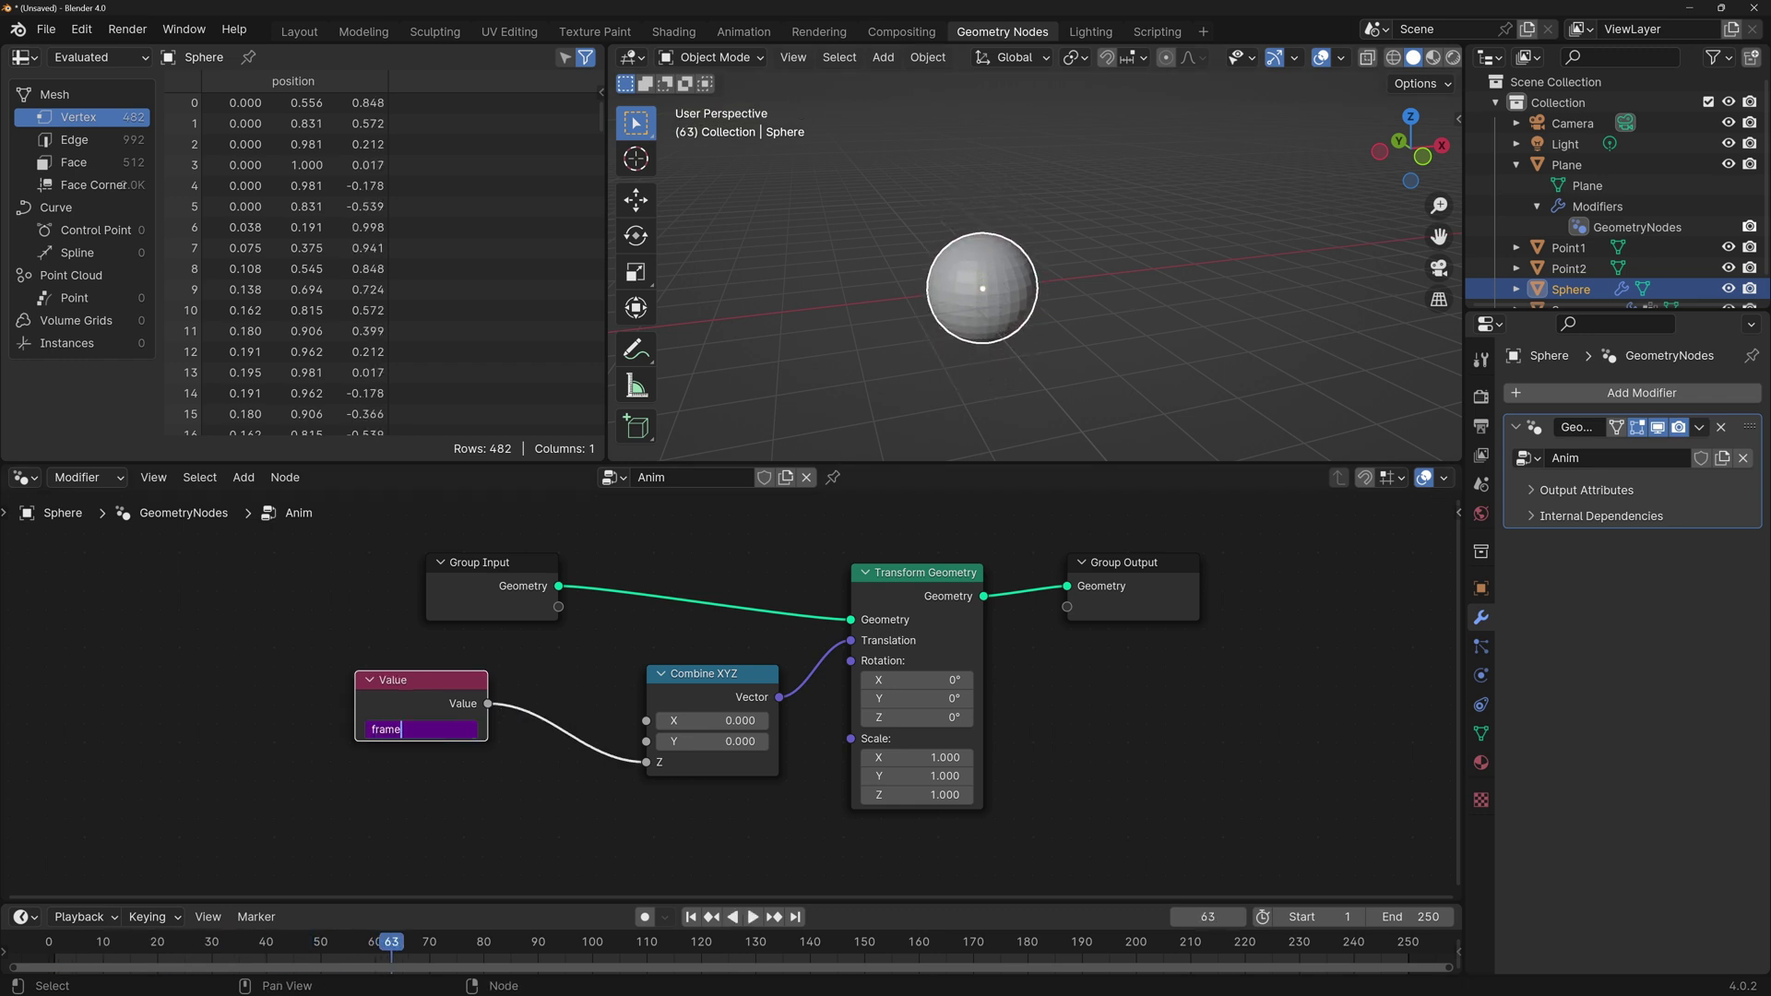
pyautogui.press('Return')
pyautogui.hotkey('shift', 'a')
# Insert a Math node set to Sine between the Value and Combine XYZ, then play.
pyautogui.write('math')
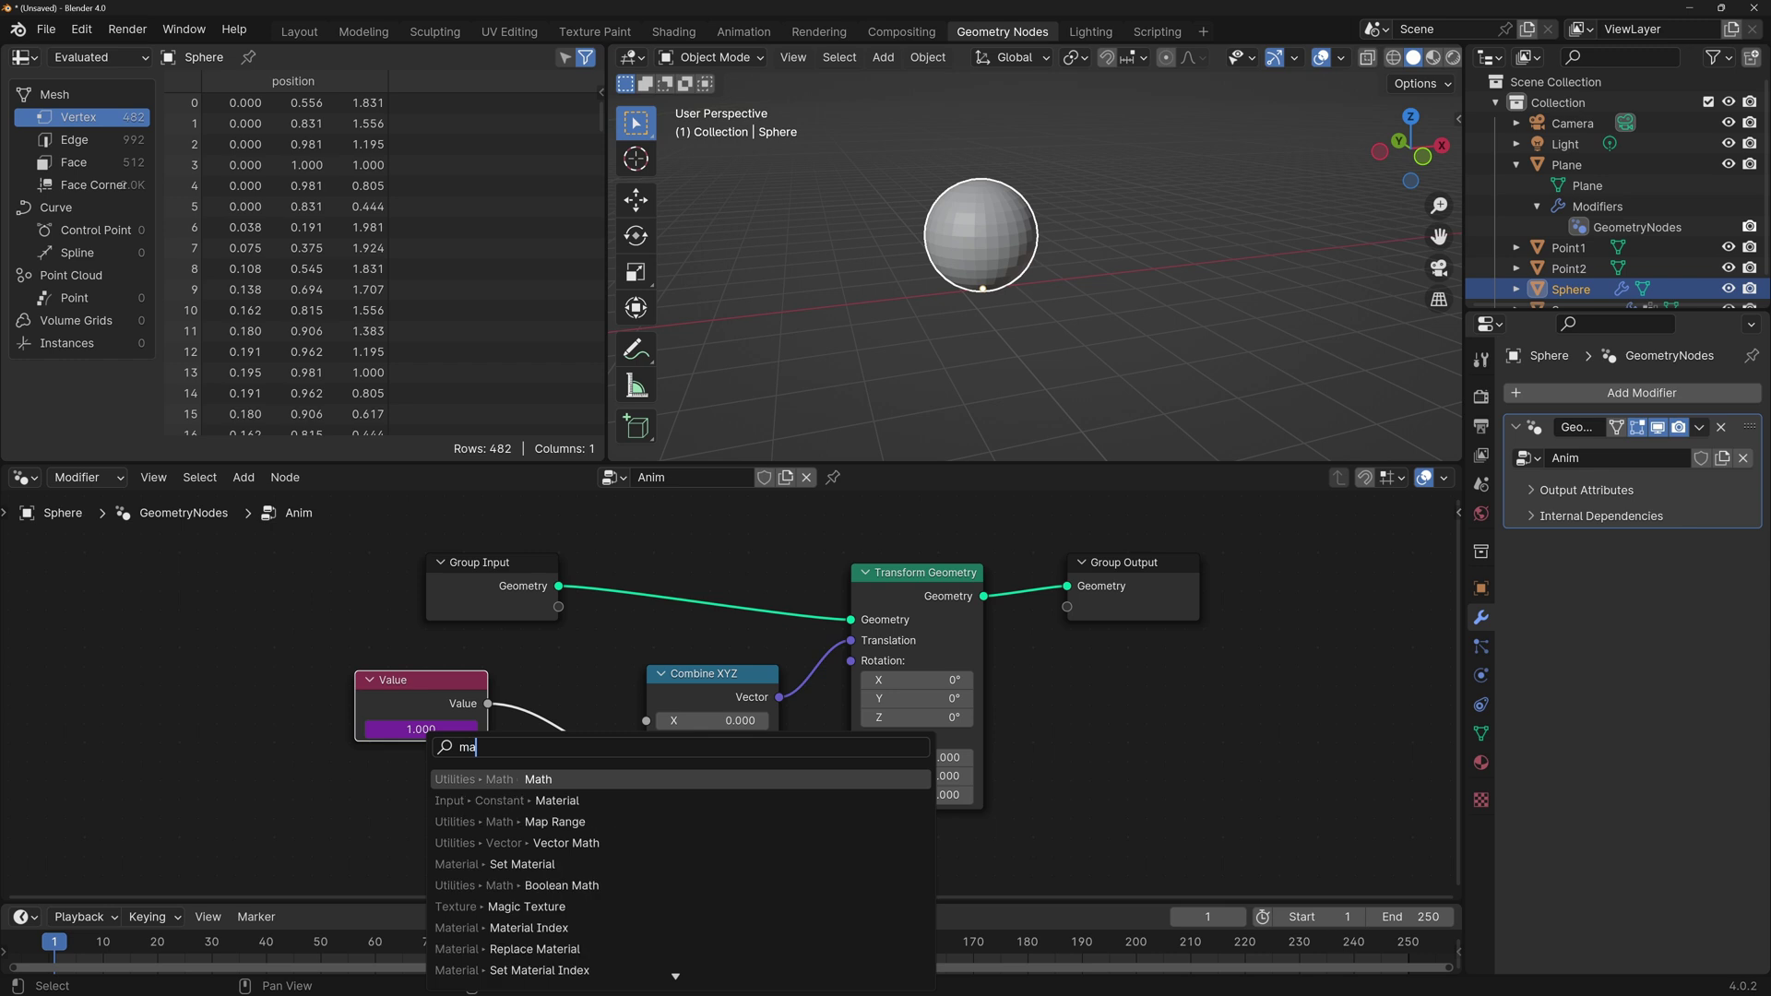
pyautogui.press('Return')
pyautogui.click(499, 707)
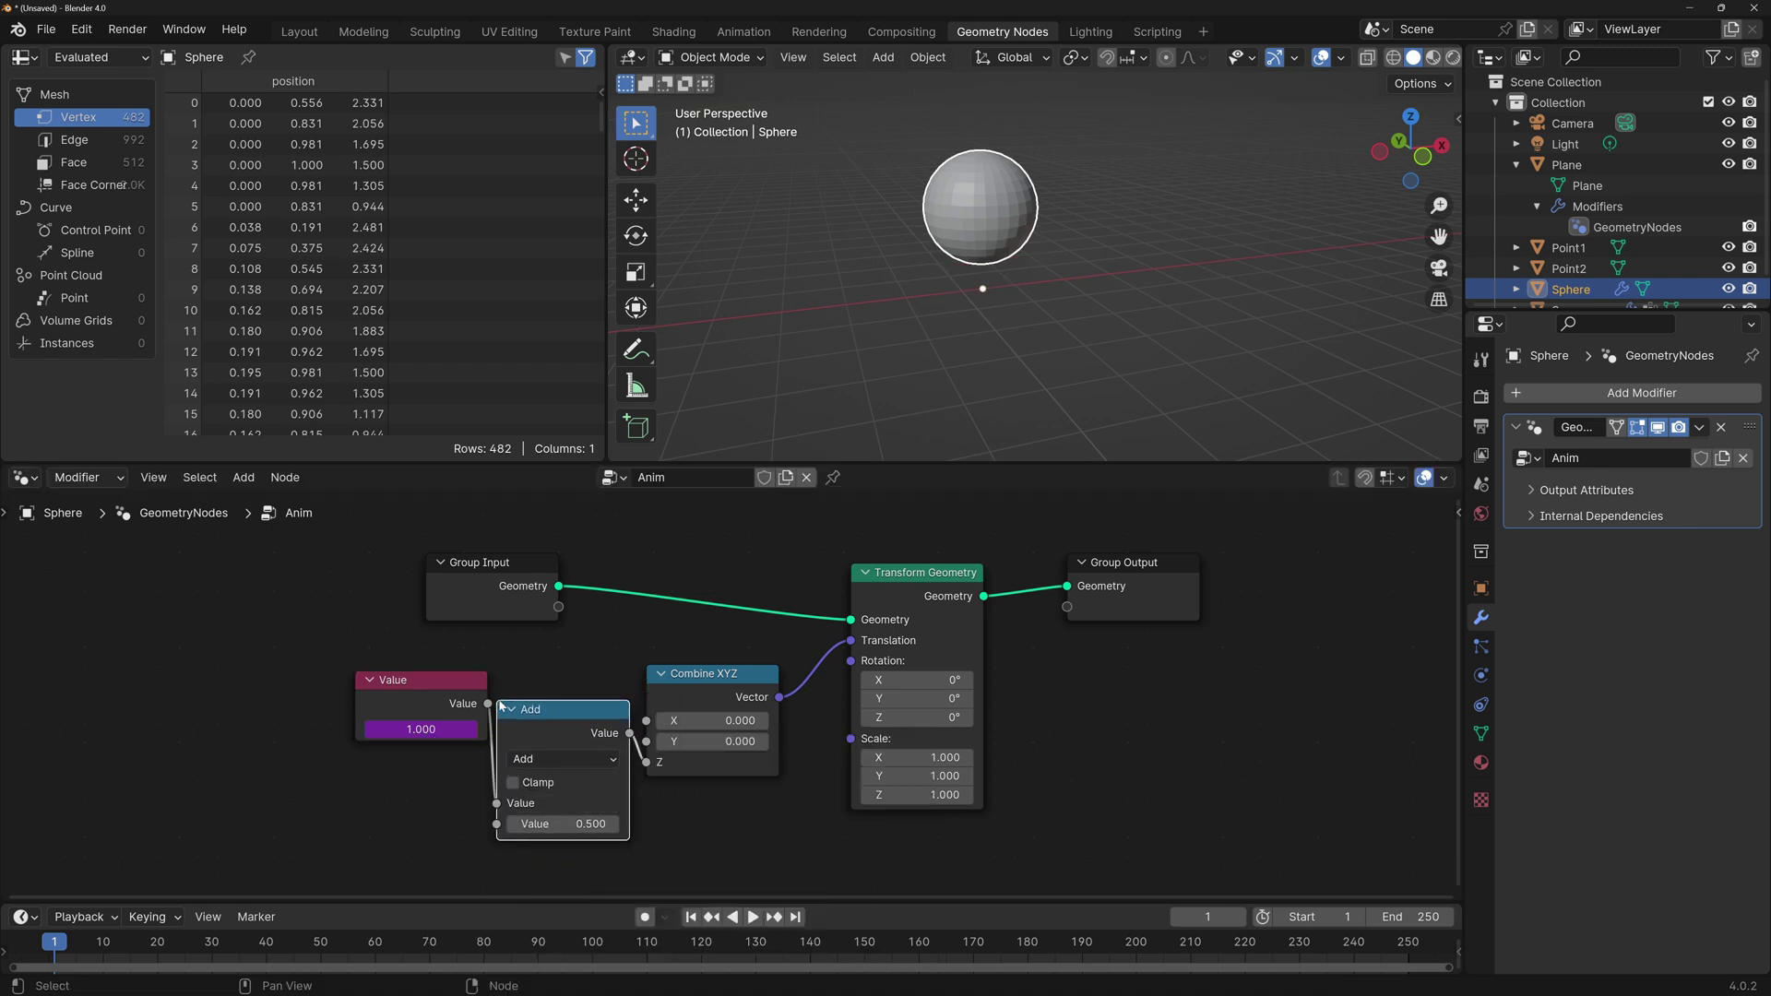
pyautogui.click(606, 760)
pyautogui.click(1046, 522)
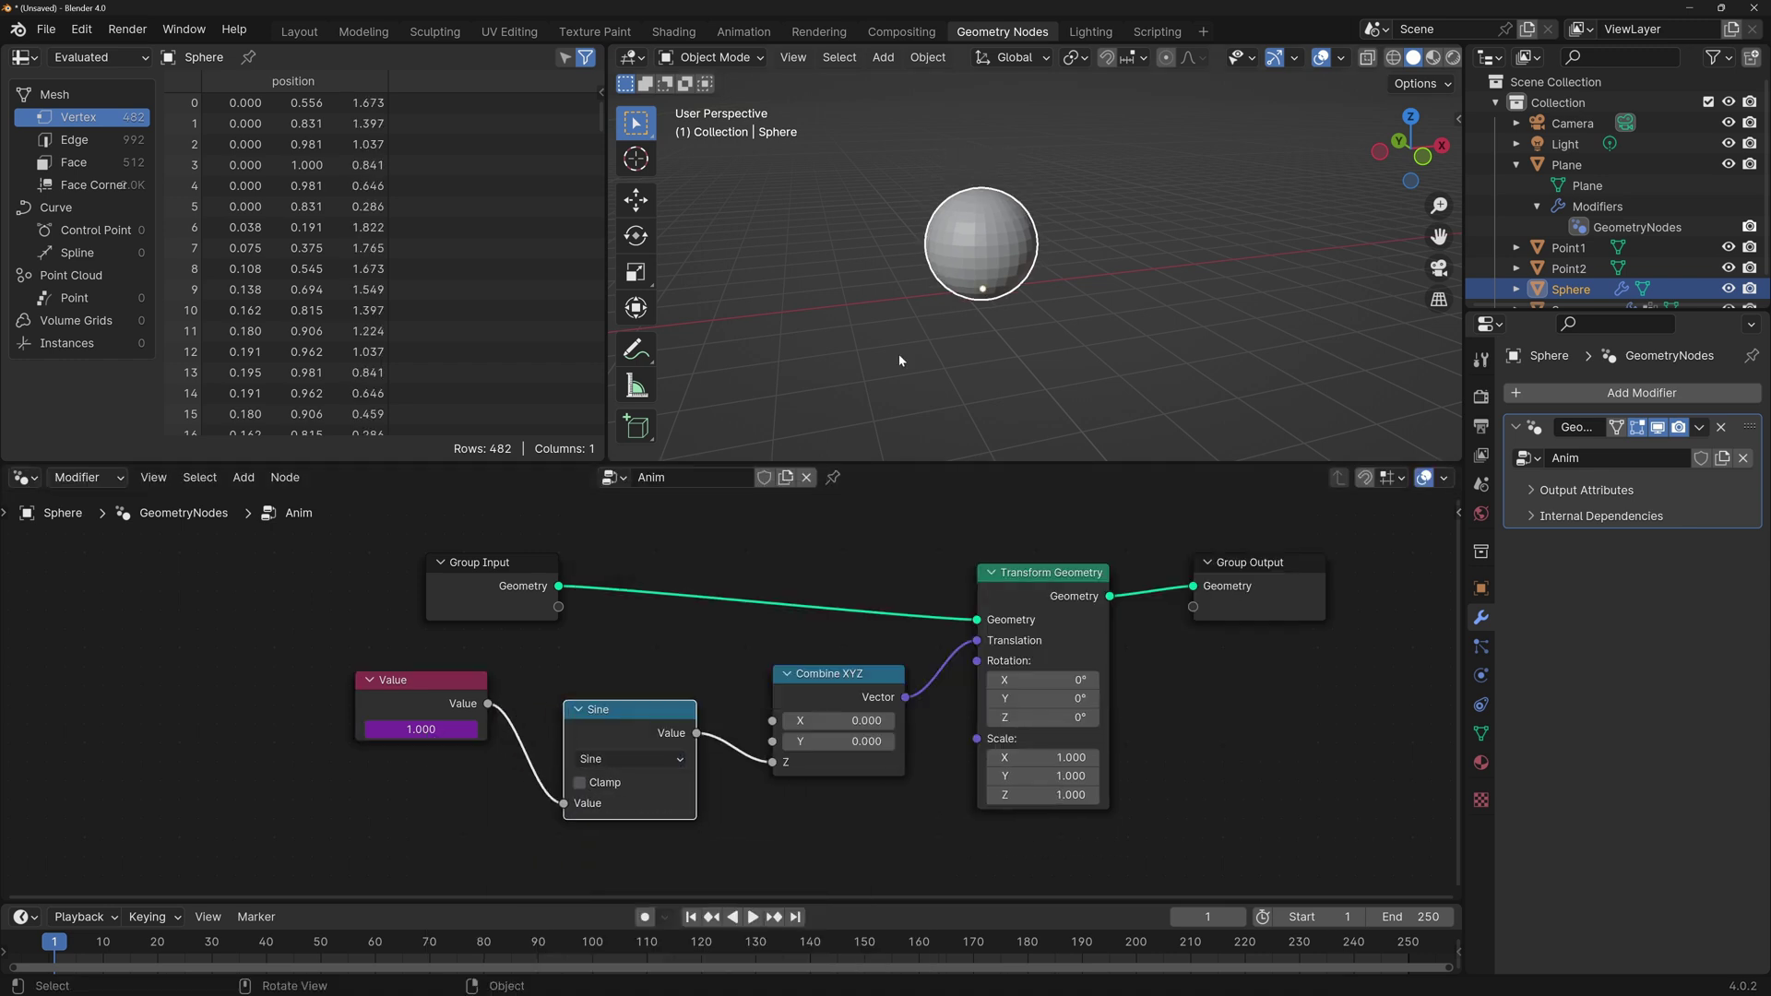
pyautogui.press('space')
pyautogui.press('space')
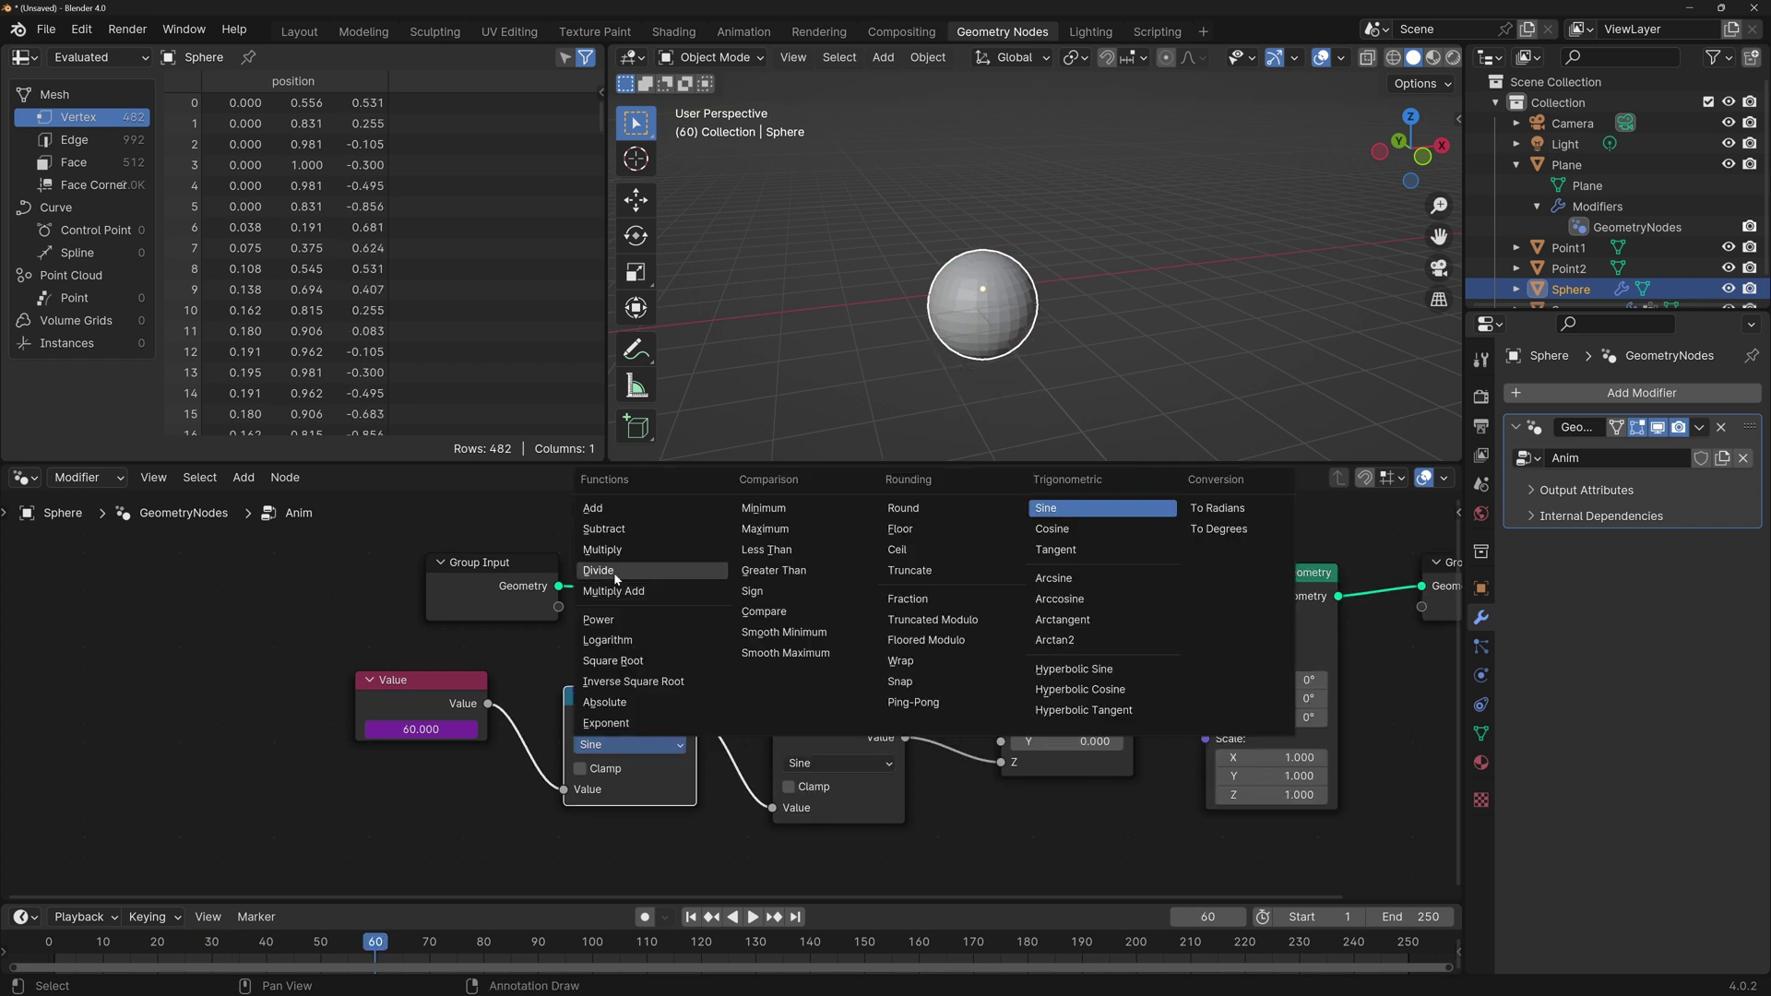
# Add a Math node before the Sine set to Divide with 10 as the divisor.
pyautogui.click(732, 577)
pyautogui.click(590, 728)
pyautogui.click(630, 810)
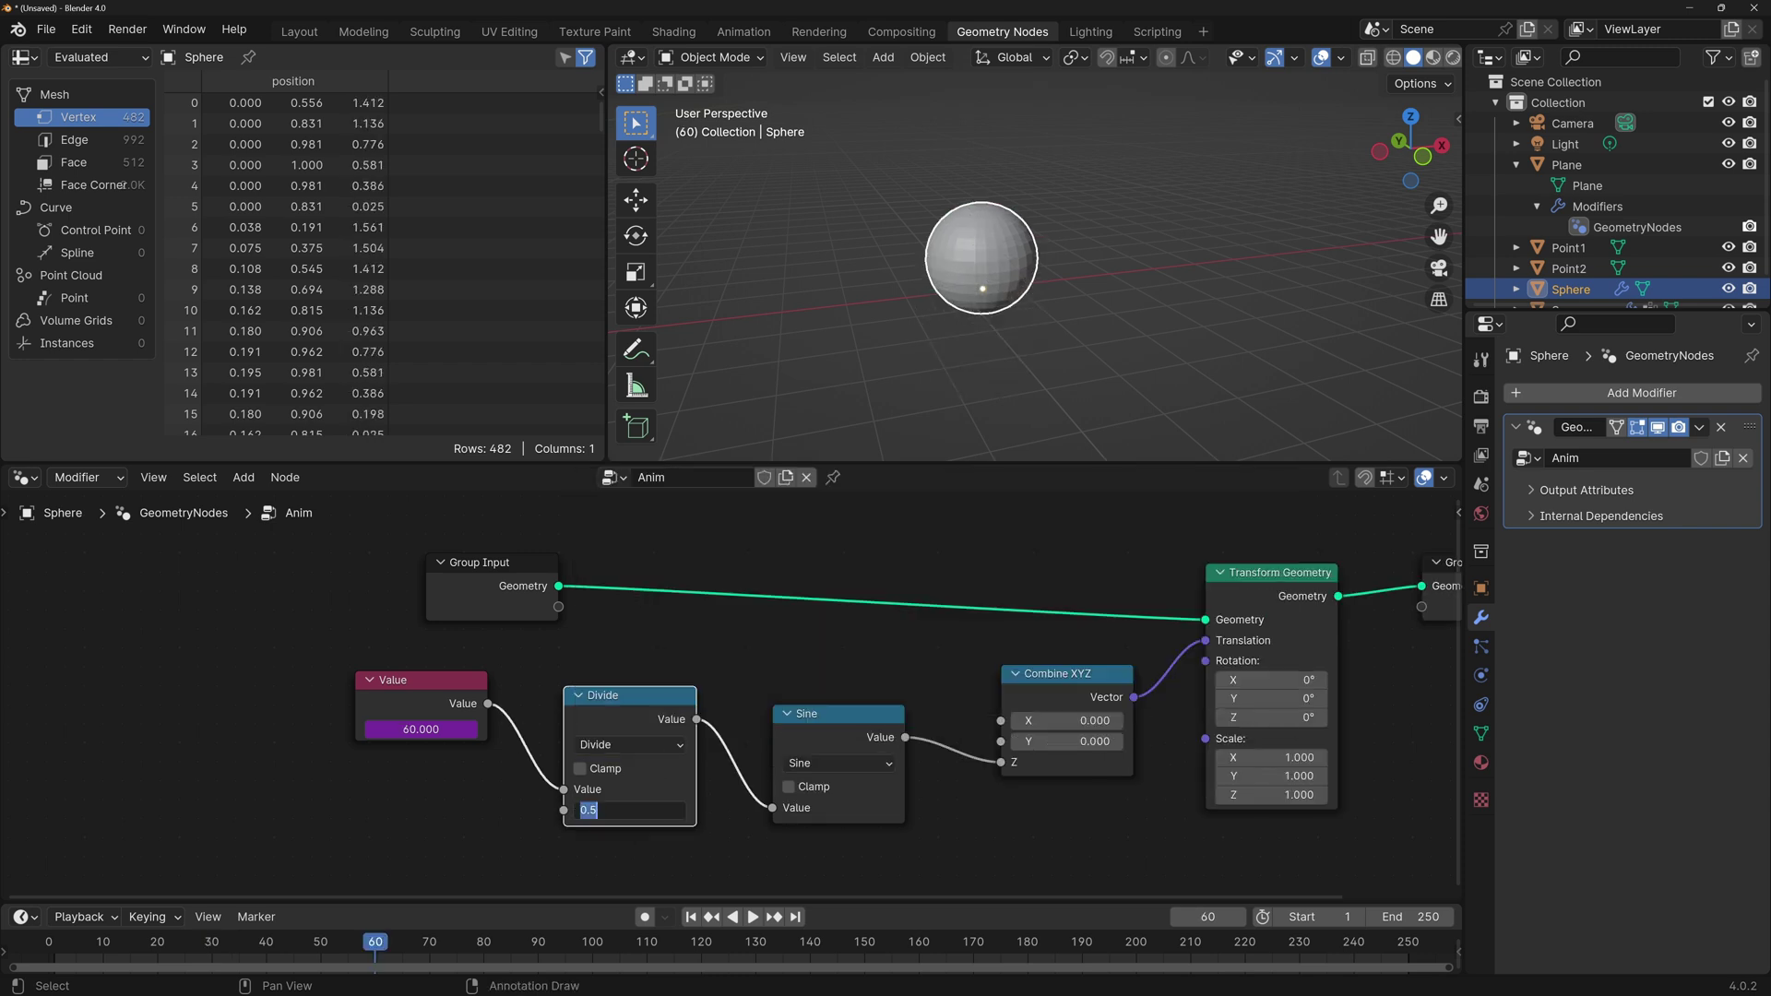
pyautogui.write('10')
pyautogui.press('Return')
pyautogui.hotkey('shift', 'Left')
pyautogui.press('space')
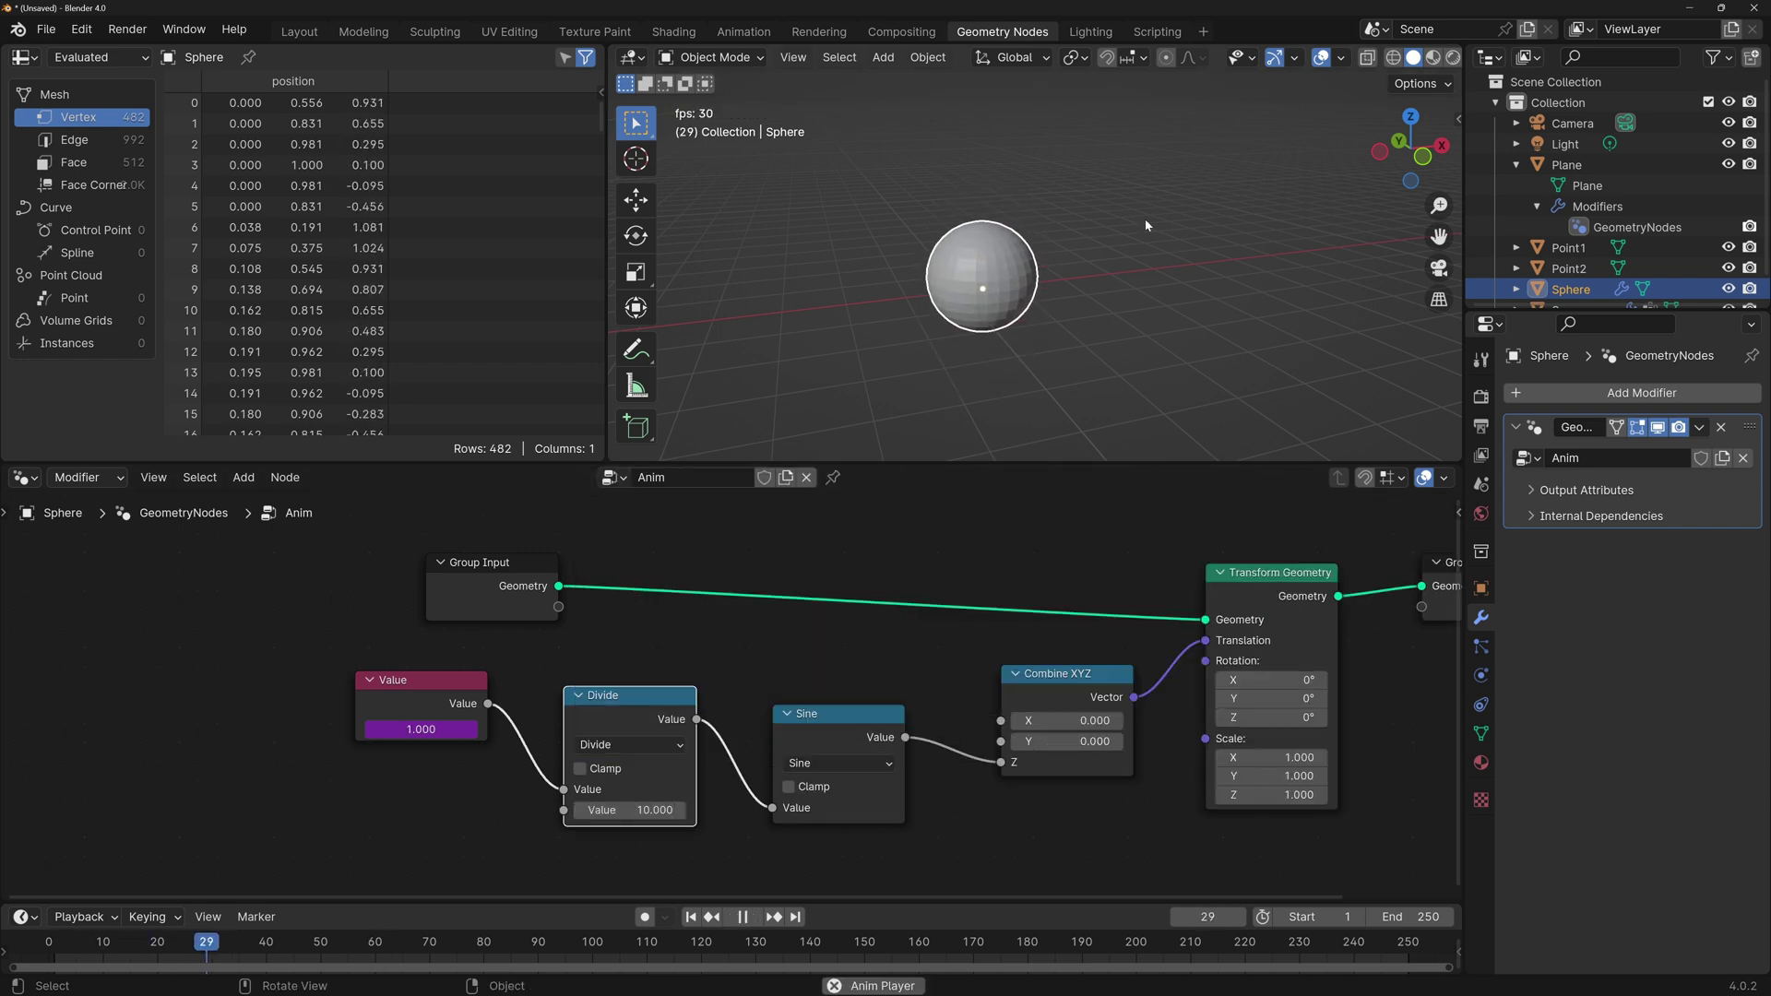
pyautogui.press('space')
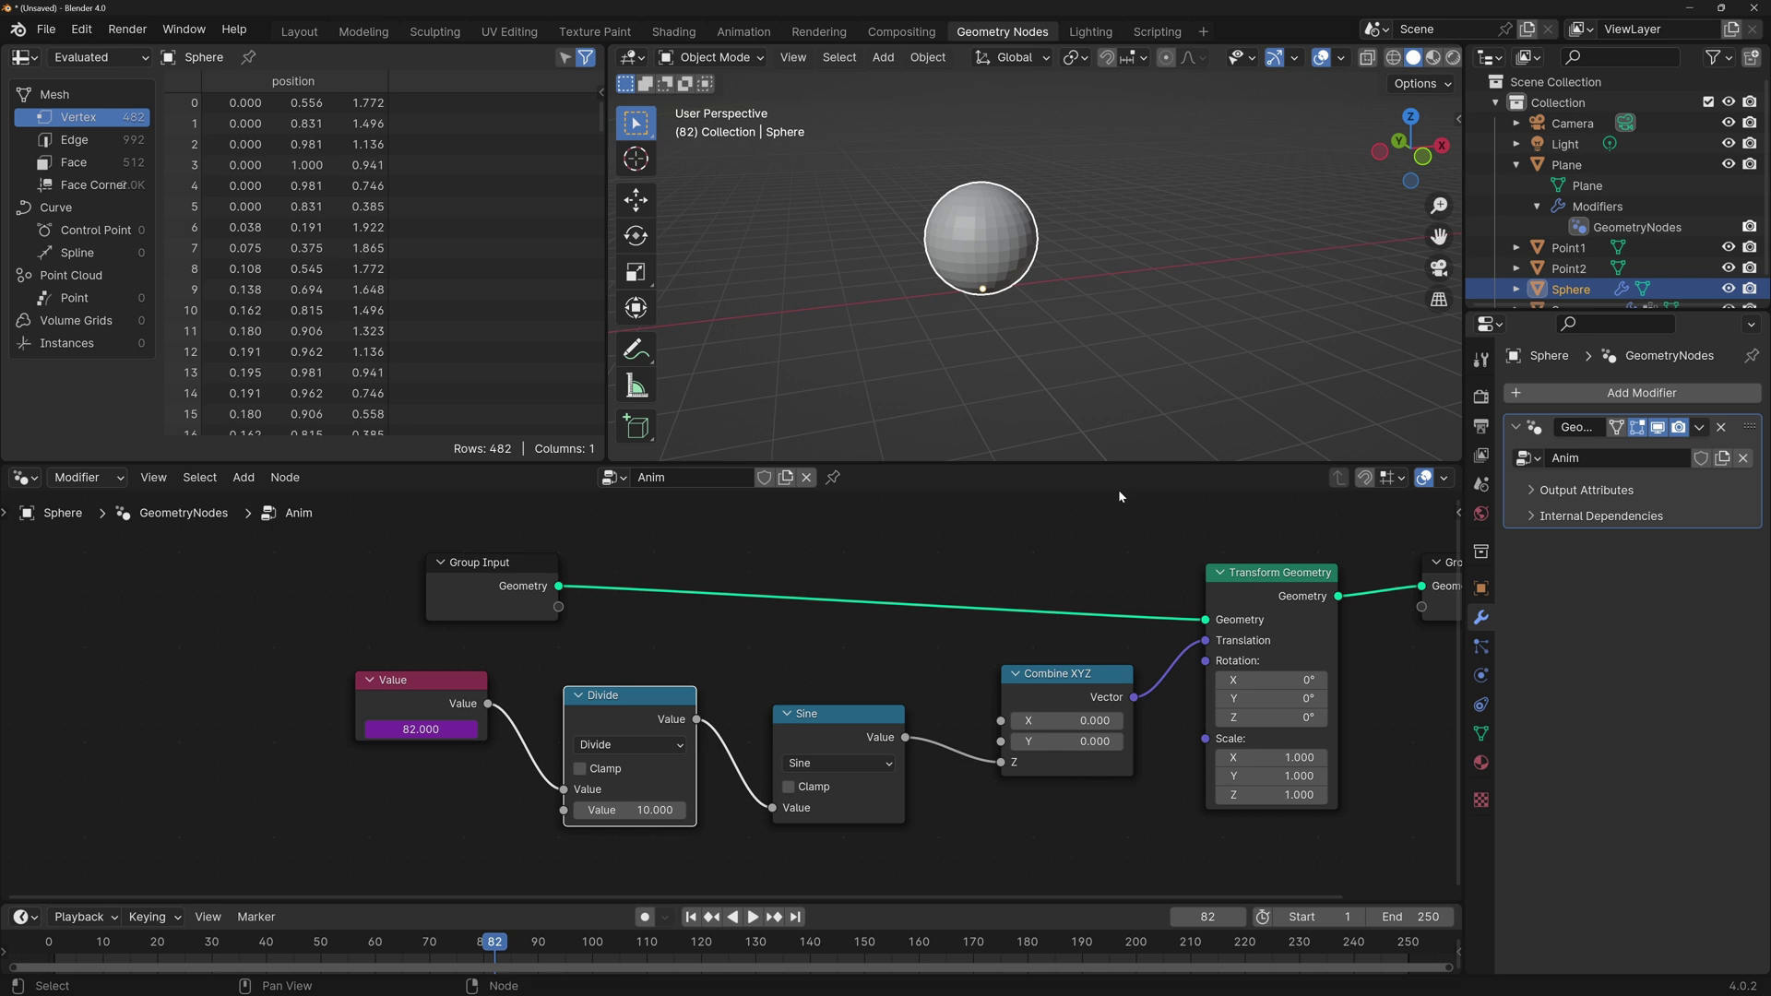
pyautogui.scroll(-1, 1118, 489)
pyautogui.moveTo(1168, 513); pyautogui.dragTo(985, 550, button='middle')
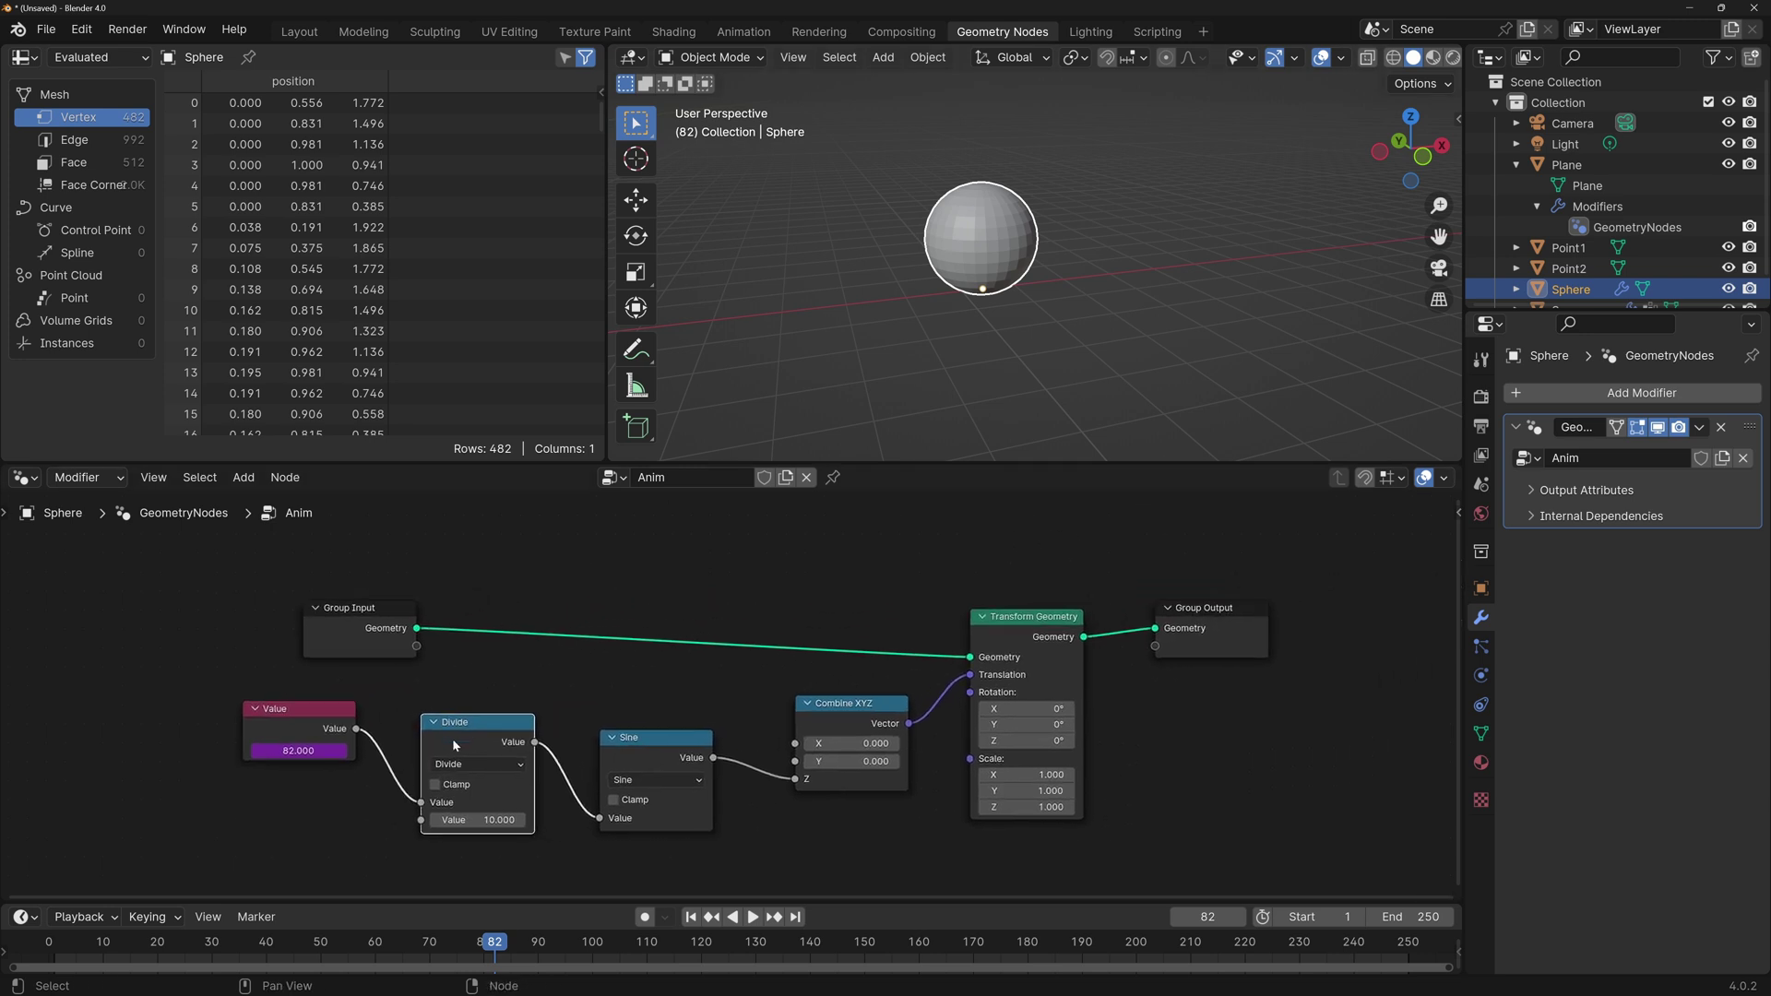
pyautogui.moveTo(452, 738); pyautogui.dragTo(522, 694, button='middle')
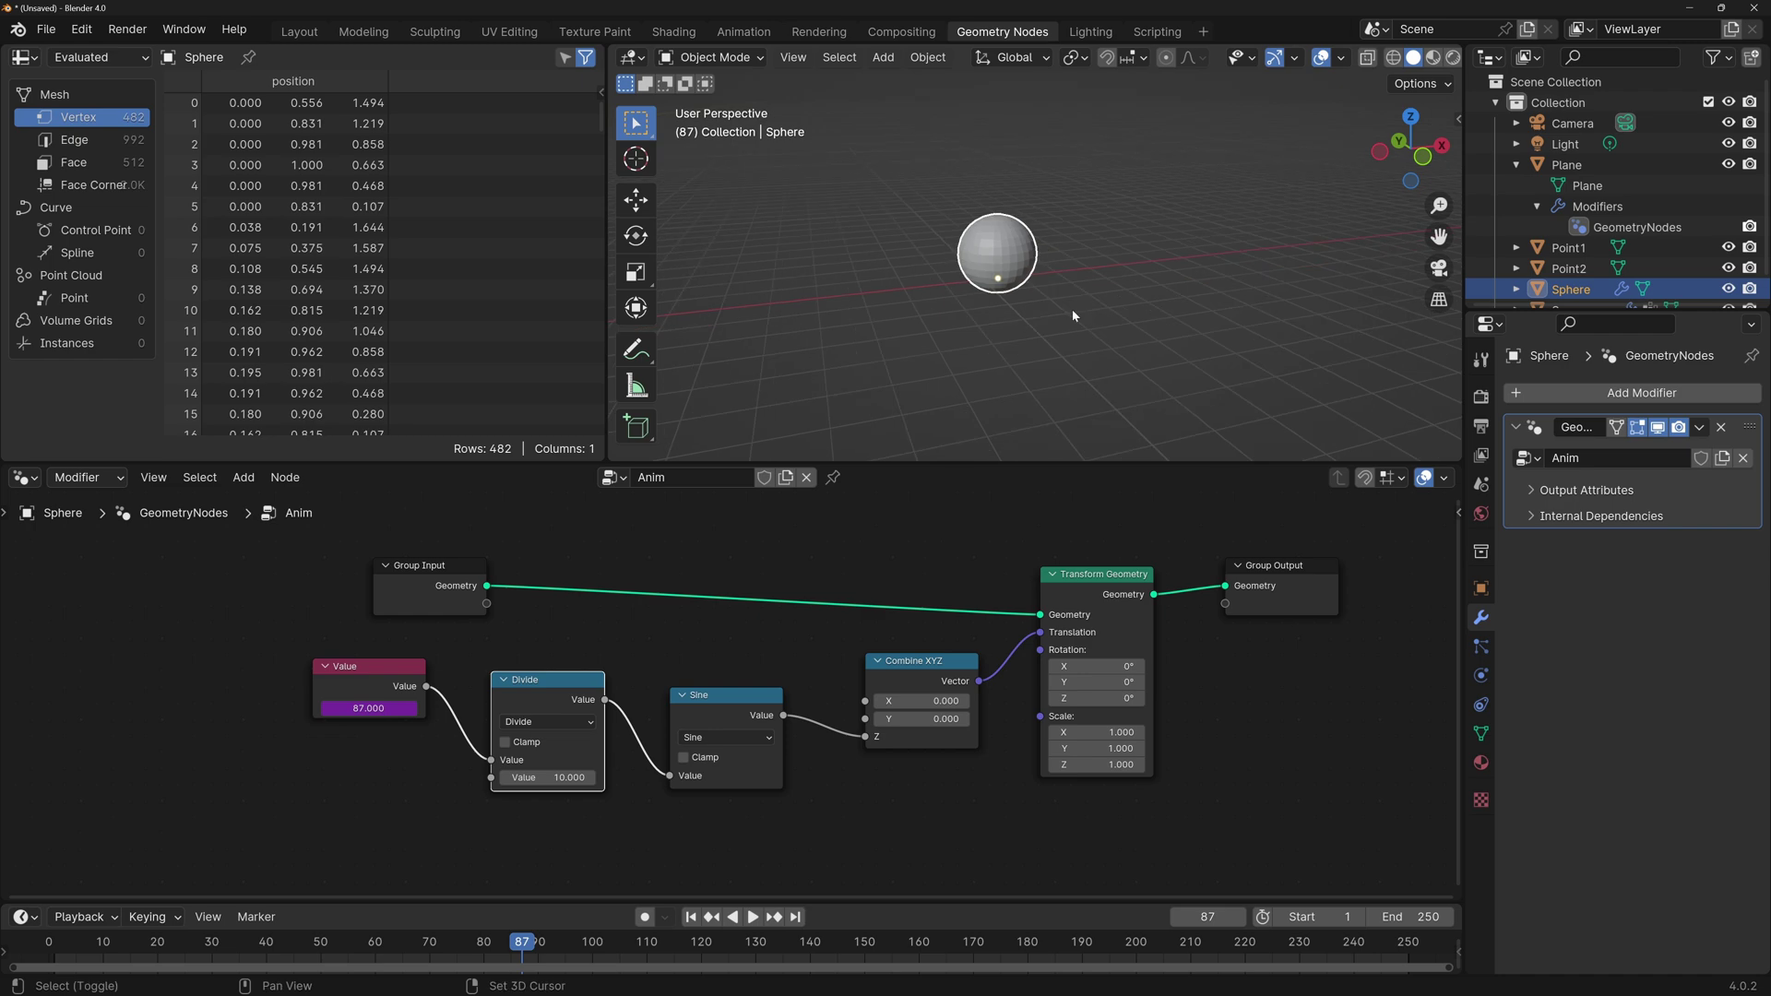
pyautogui.hotkey('shift', 'a')
# Add an Empty and move it along X, checking its position from the top view.
pyautogui.moveTo(1014, 511)
pyautogui.click(1160, 624)
pyautogui.press('g')
pyautogui.press('x')
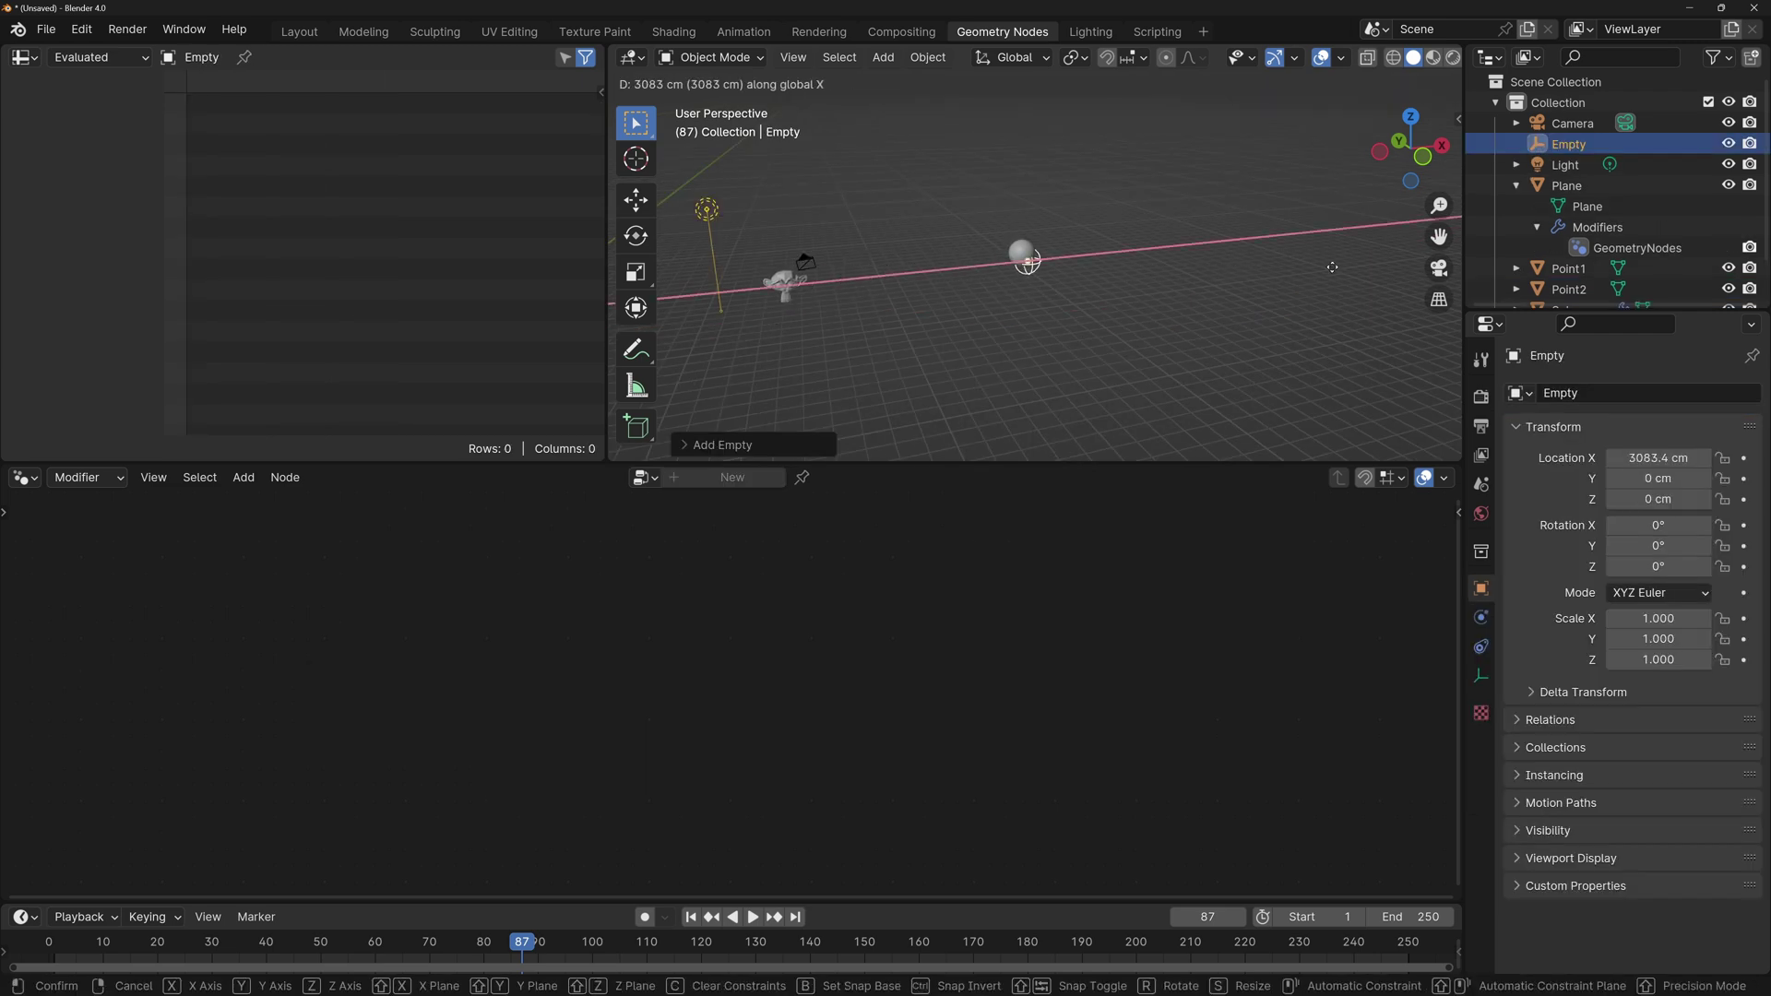
pyautogui.click(1207, 325)
pyautogui.press('KP_7')
pyautogui.scroll(-3, 1221, 316)
pyautogui.keyDown('shift'); pyautogui.moveTo(1221, 317); pyautogui.dragTo(1174, 225, button='middle'); pyautogui.keyUp('shift')
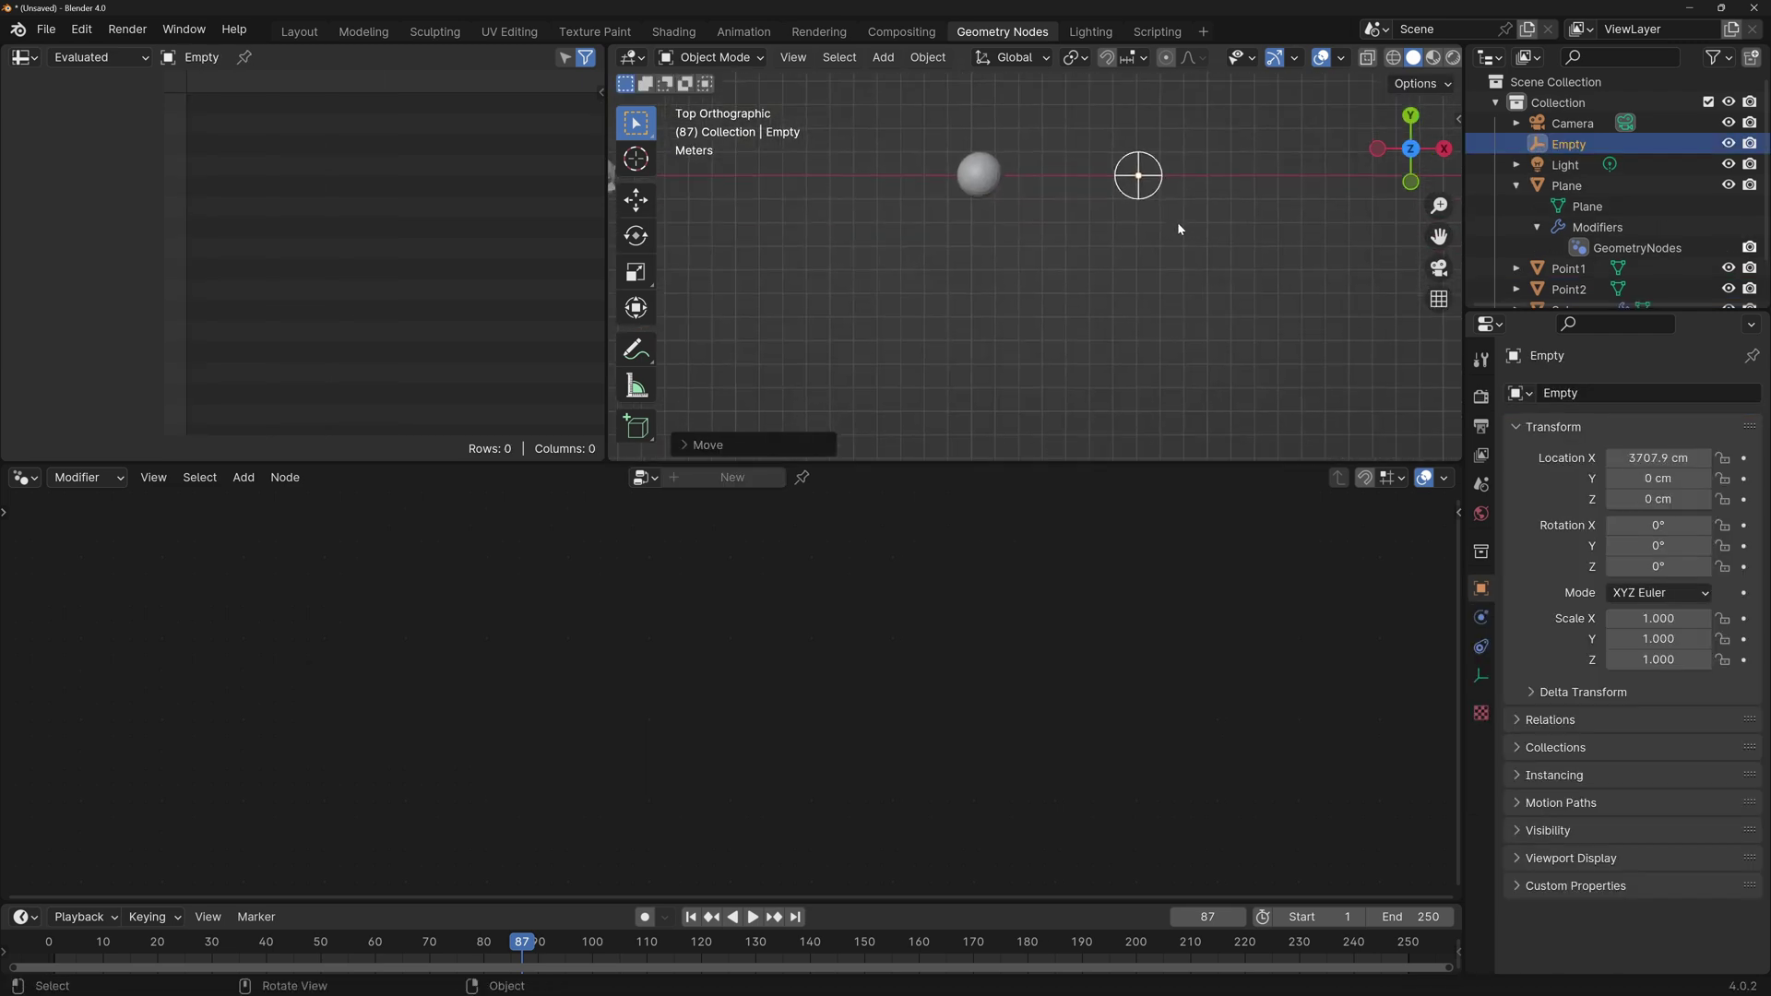
pyautogui.press('g')
pyautogui.click(1123, 301)
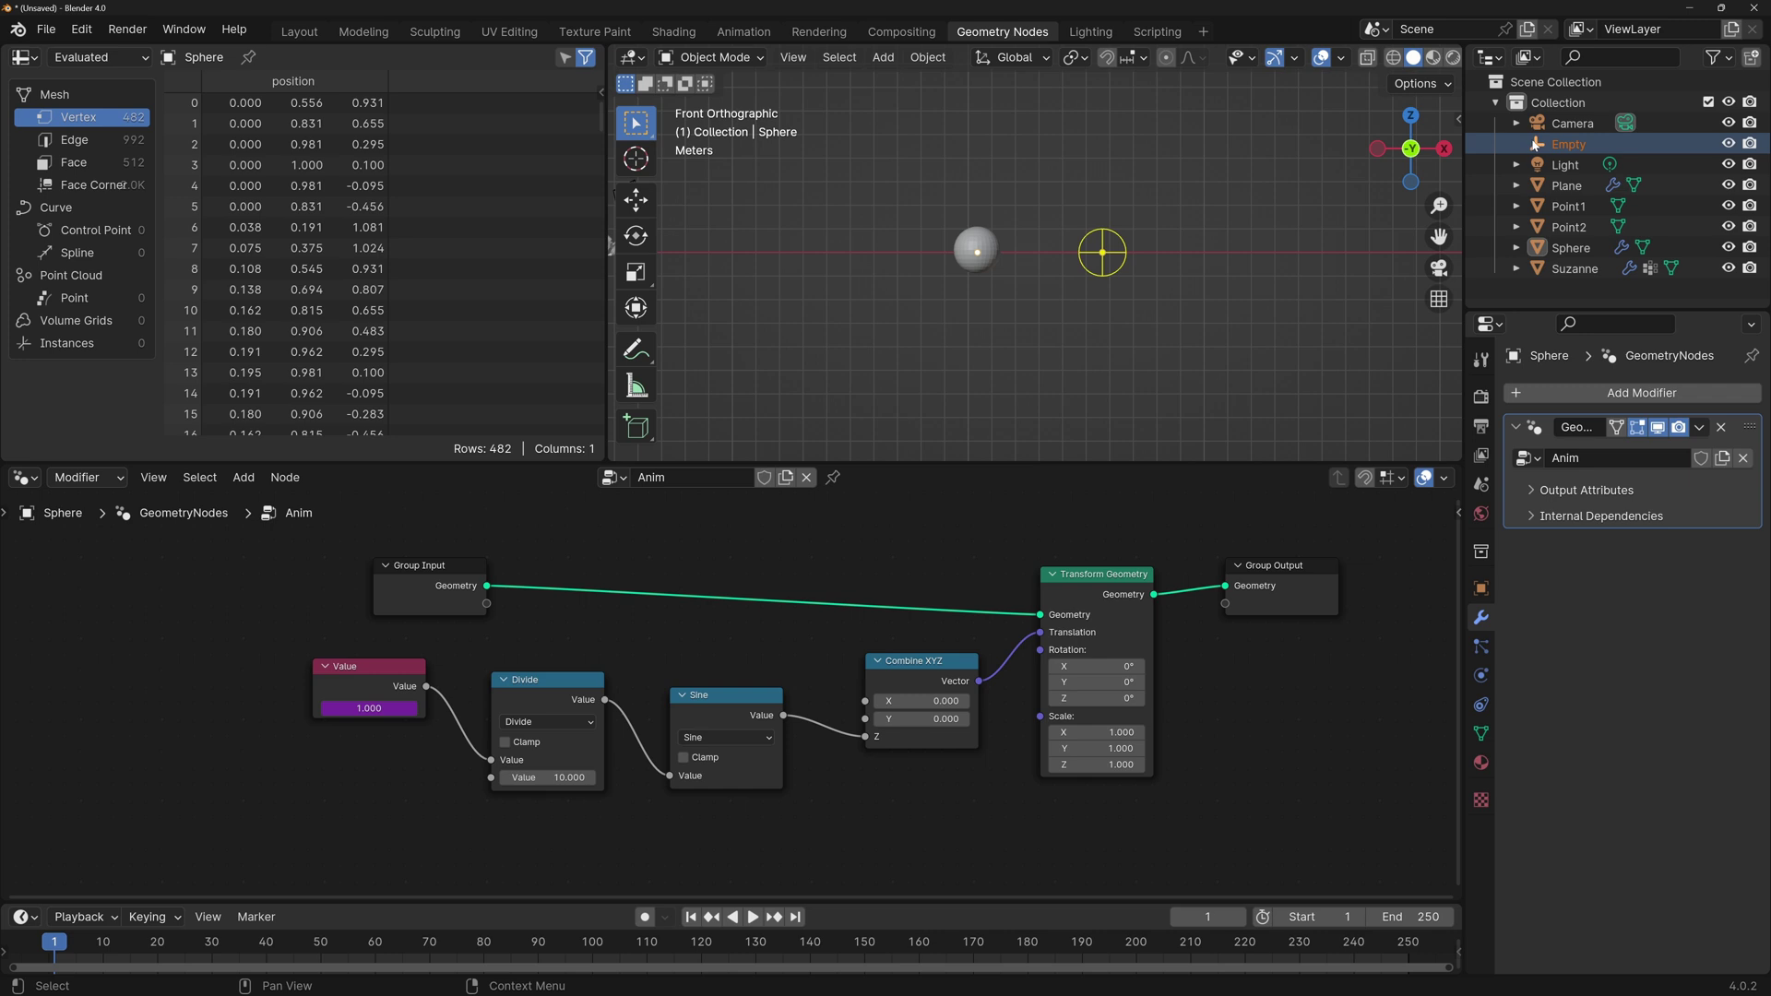
# Drag the Empty into the node tree as an Object Info node set to Relative.
pyautogui.moveTo(1568, 144); pyautogui.dragTo(1210, 732)
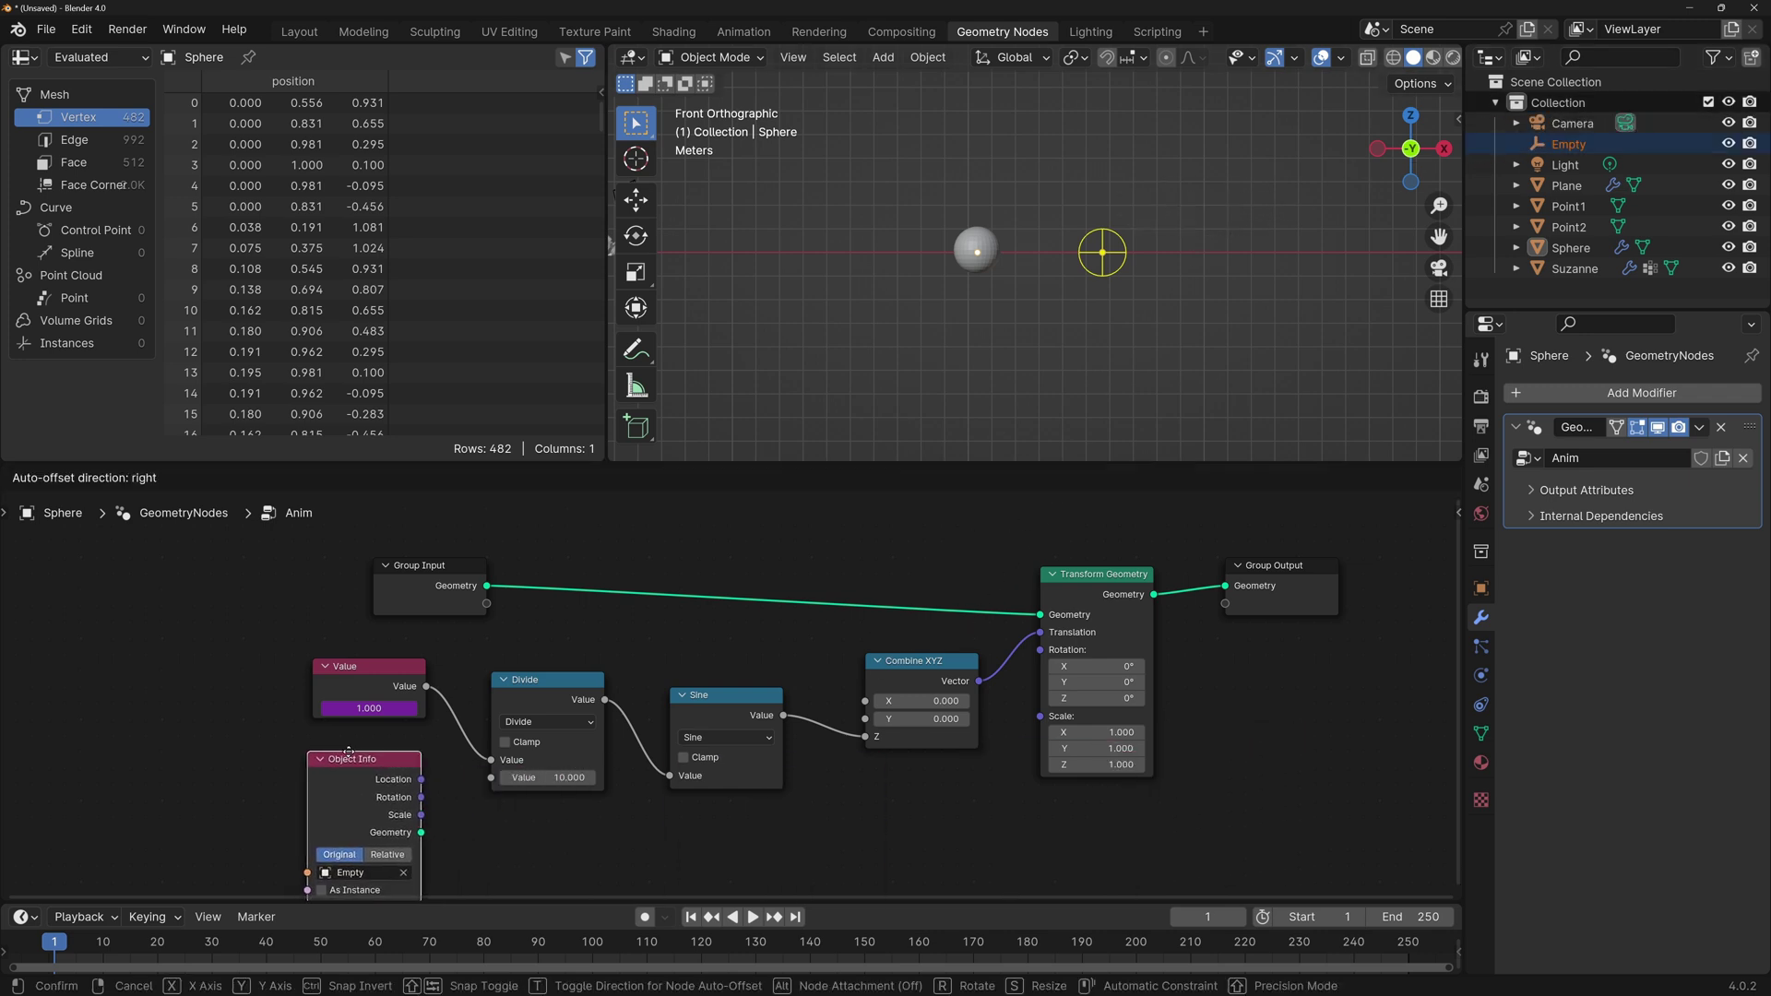
pyautogui.click(348, 751)
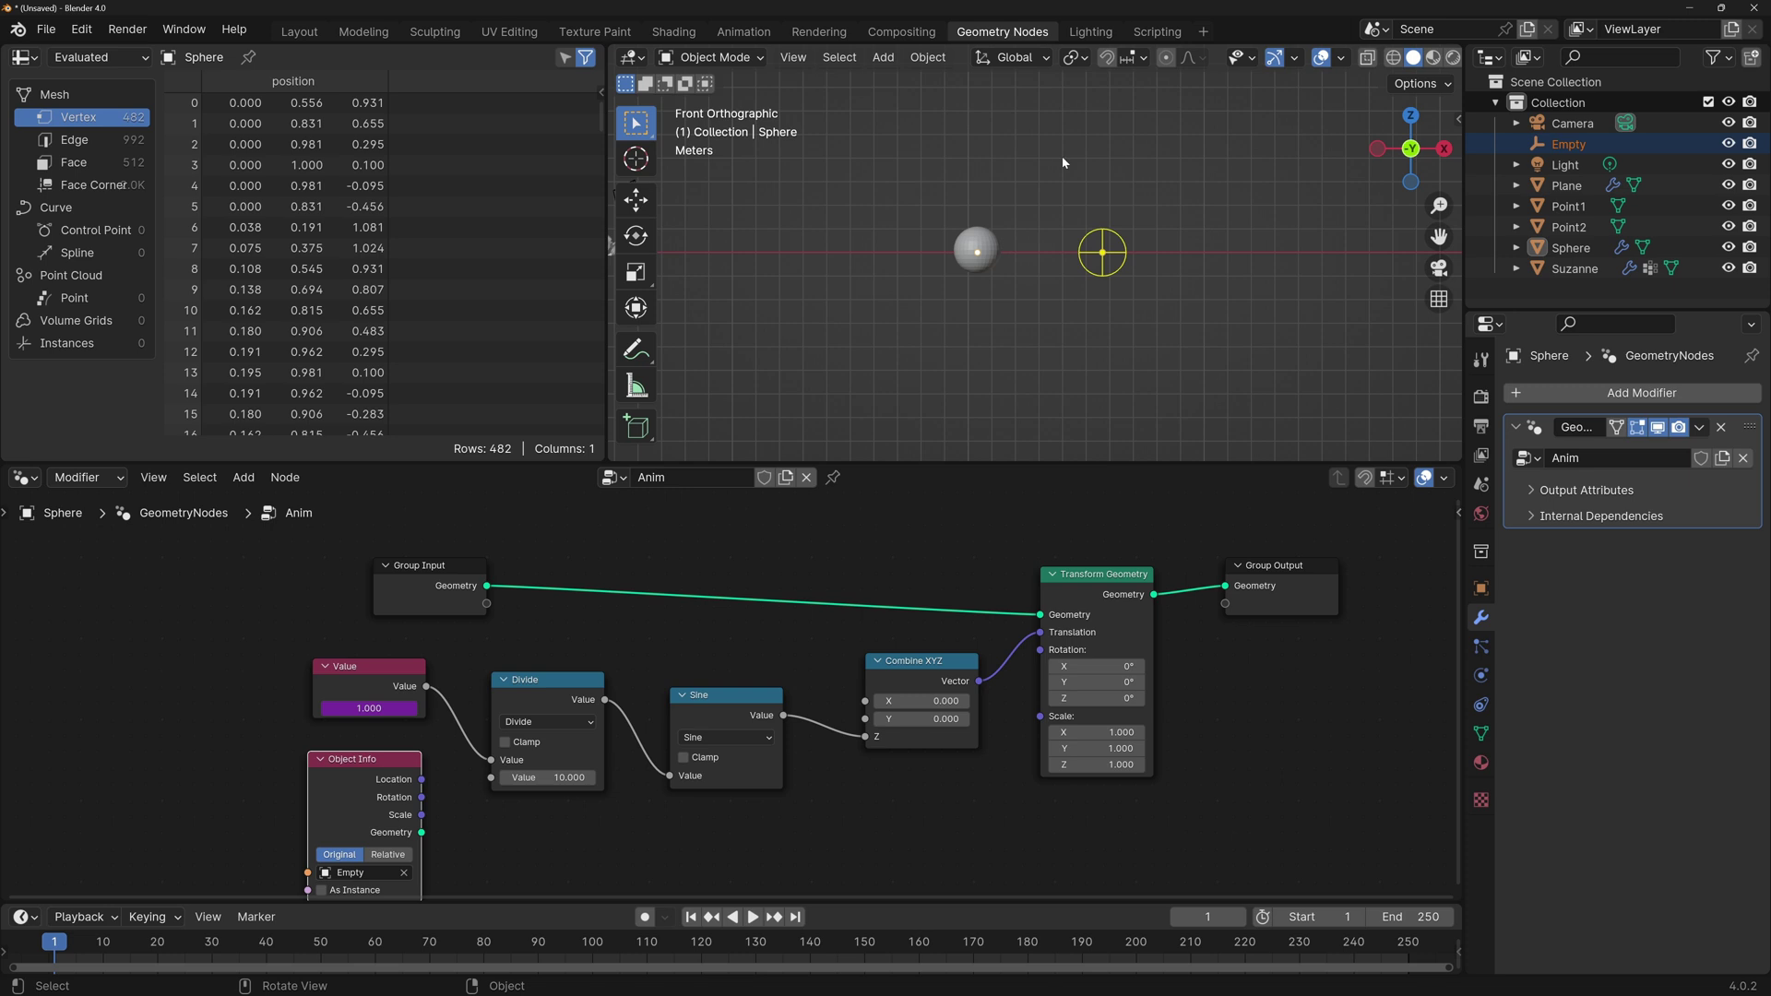
pyautogui.moveTo(400, 856); pyautogui.dragTo(544, 754, button='middle')
pyautogui.scroll(-1, 544, 755)
pyautogui.click(541, 752)
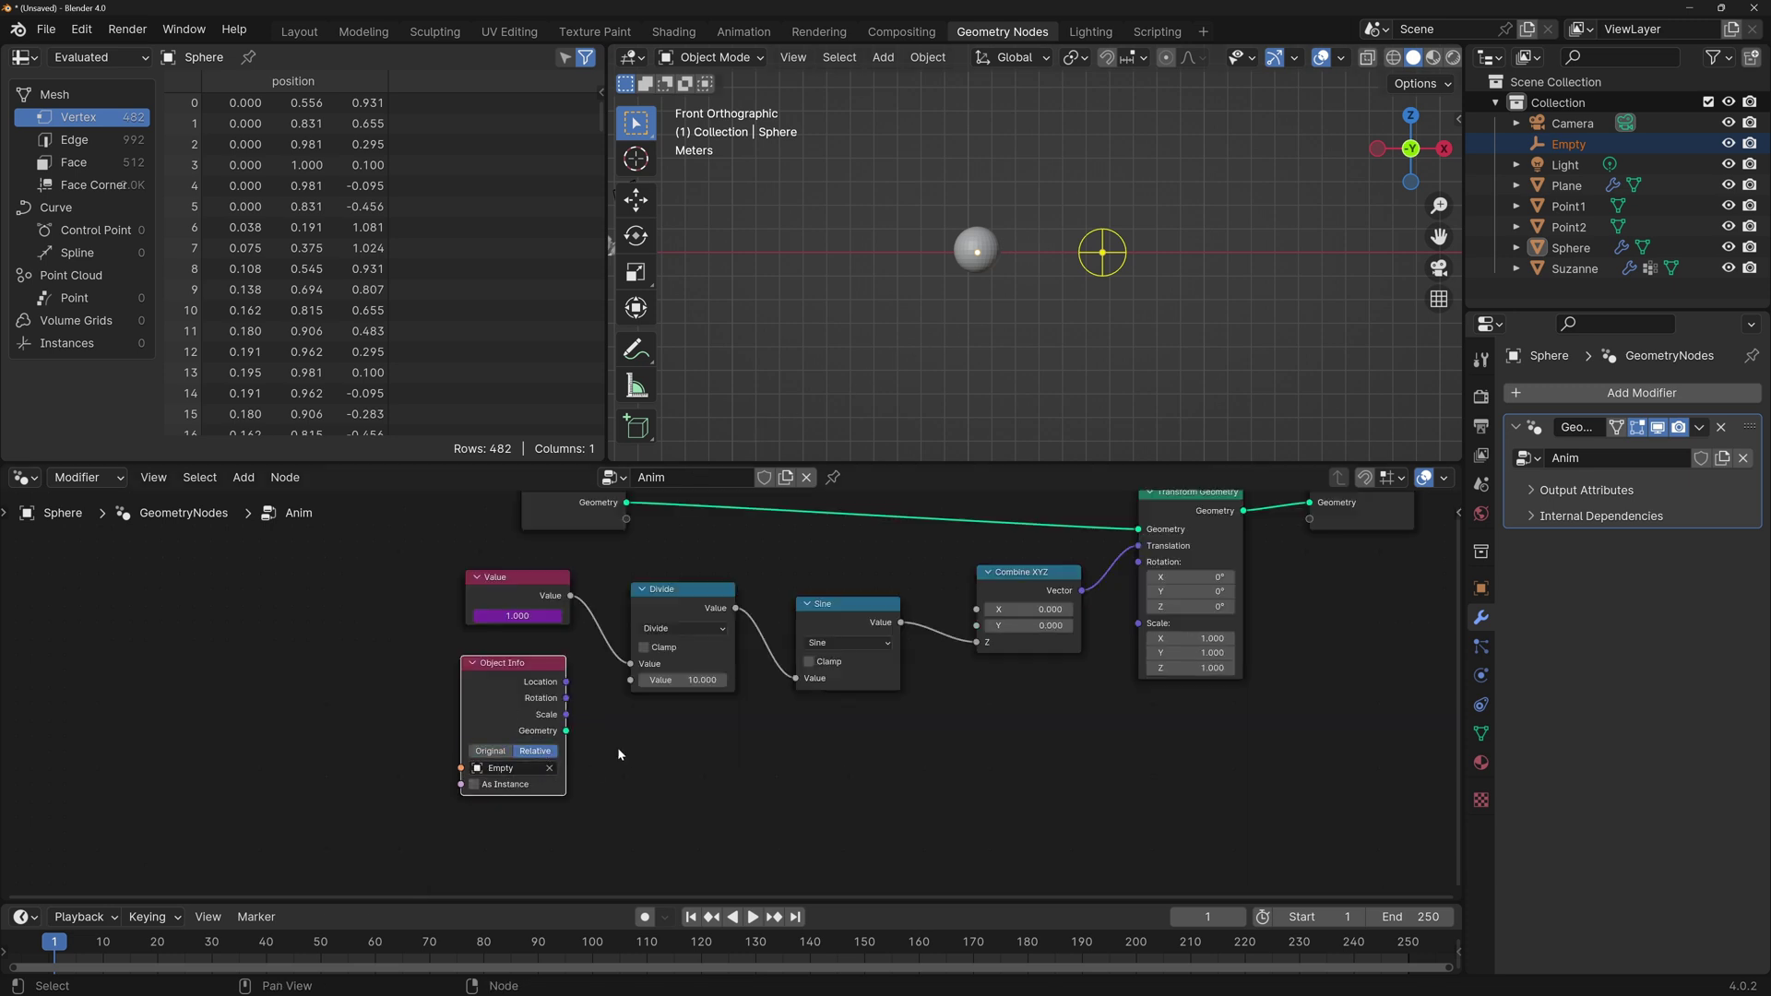
# Duplicate the Object Info node below the first and set its object to Sphere.
pyautogui.scroll(-1, 650, 775)
pyautogui.hotkey('shift', 'd')
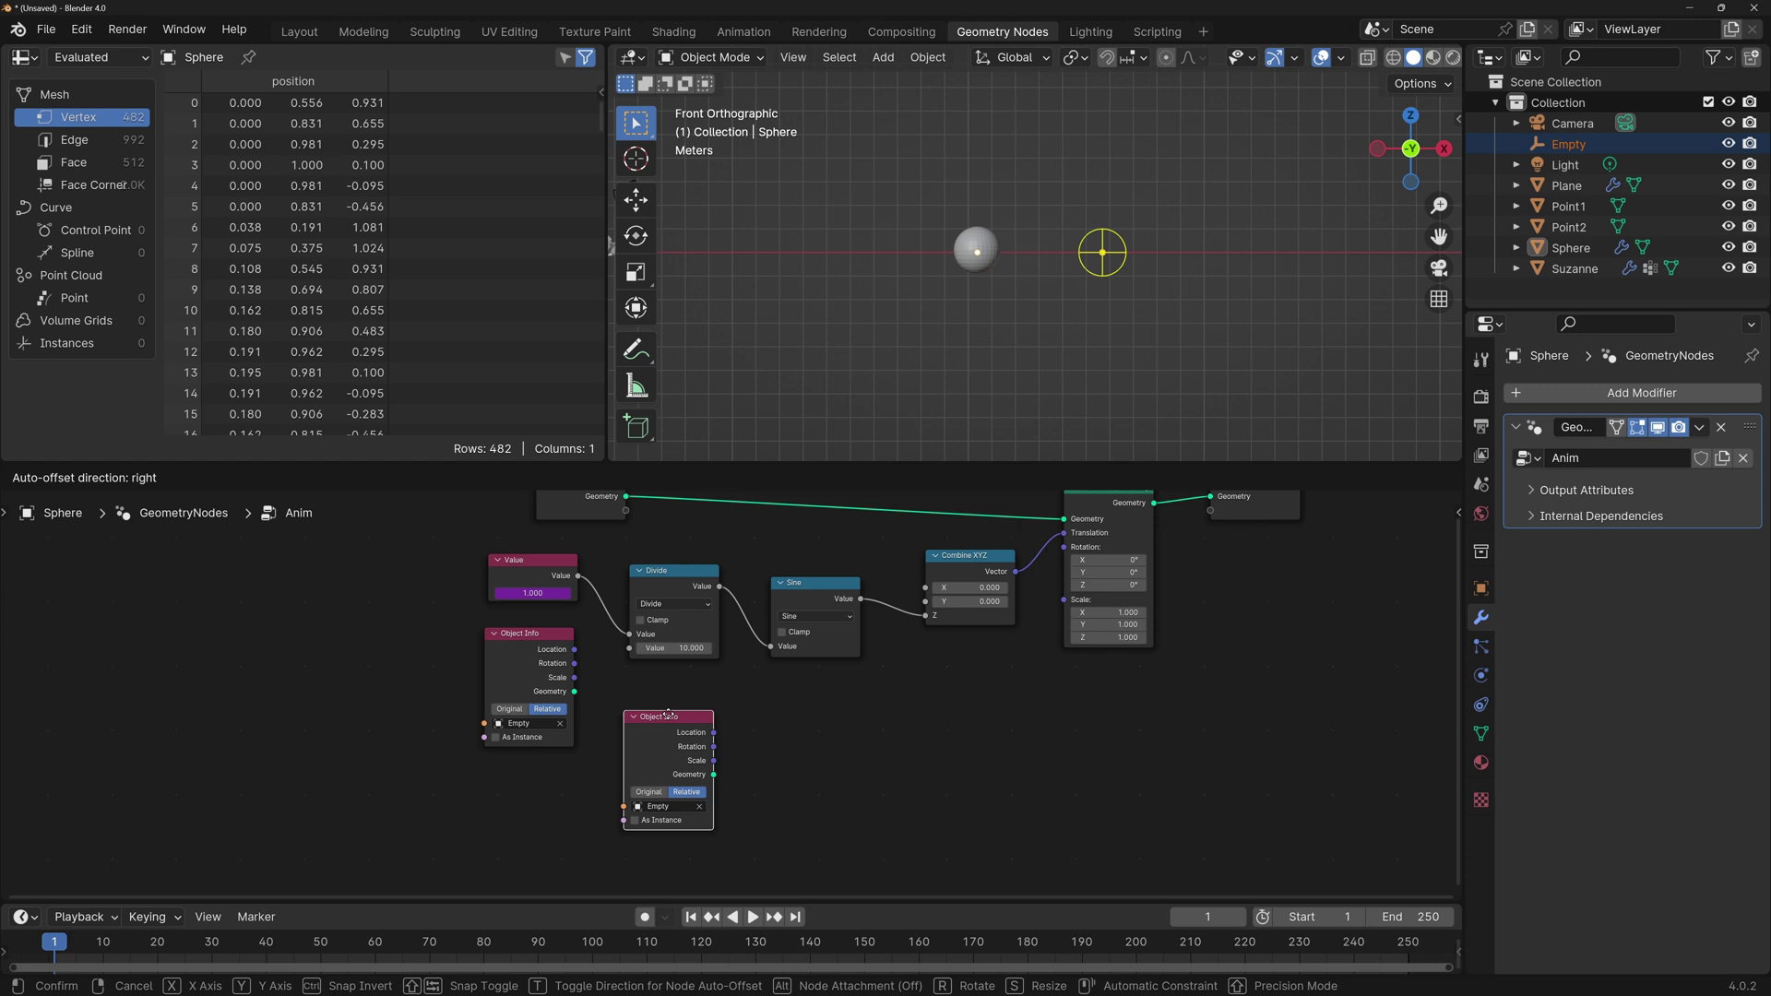
pyautogui.click(668, 715)
pyautogui.click(657, 806)
pyautogui.click(657, 902)
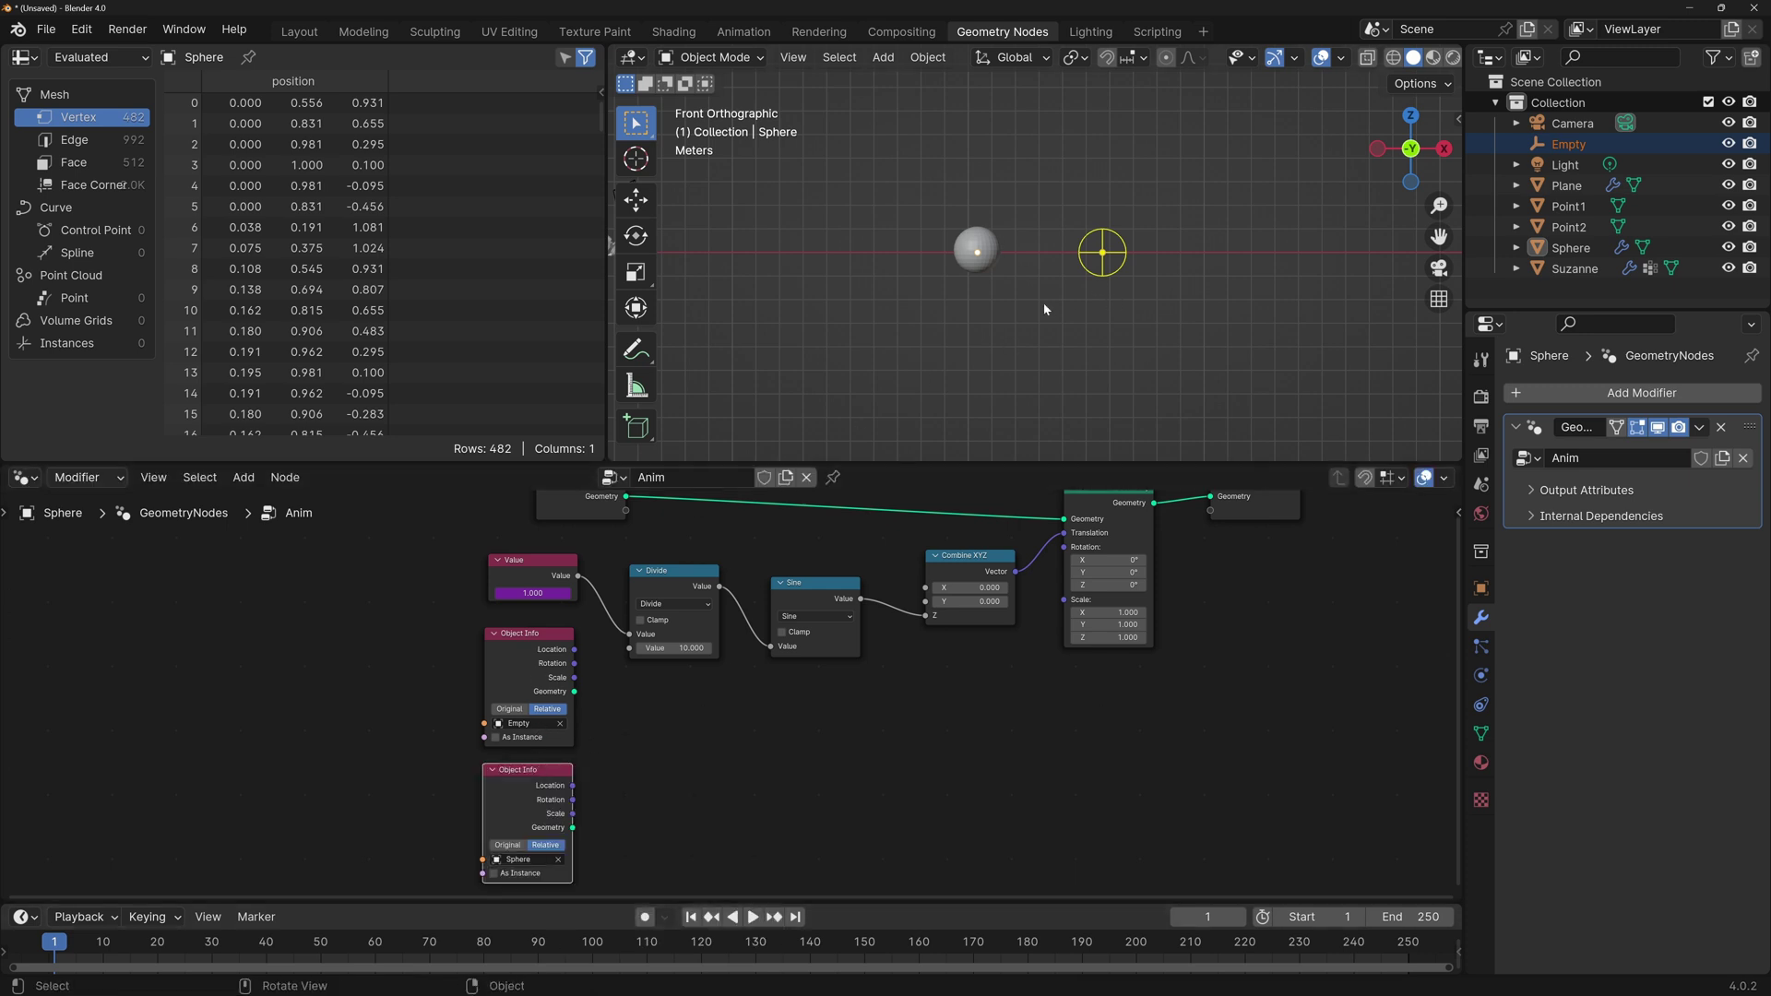
pyautogui.moveTo(1014, 253); pyautogui.dragTo(975, 242, button='middle')
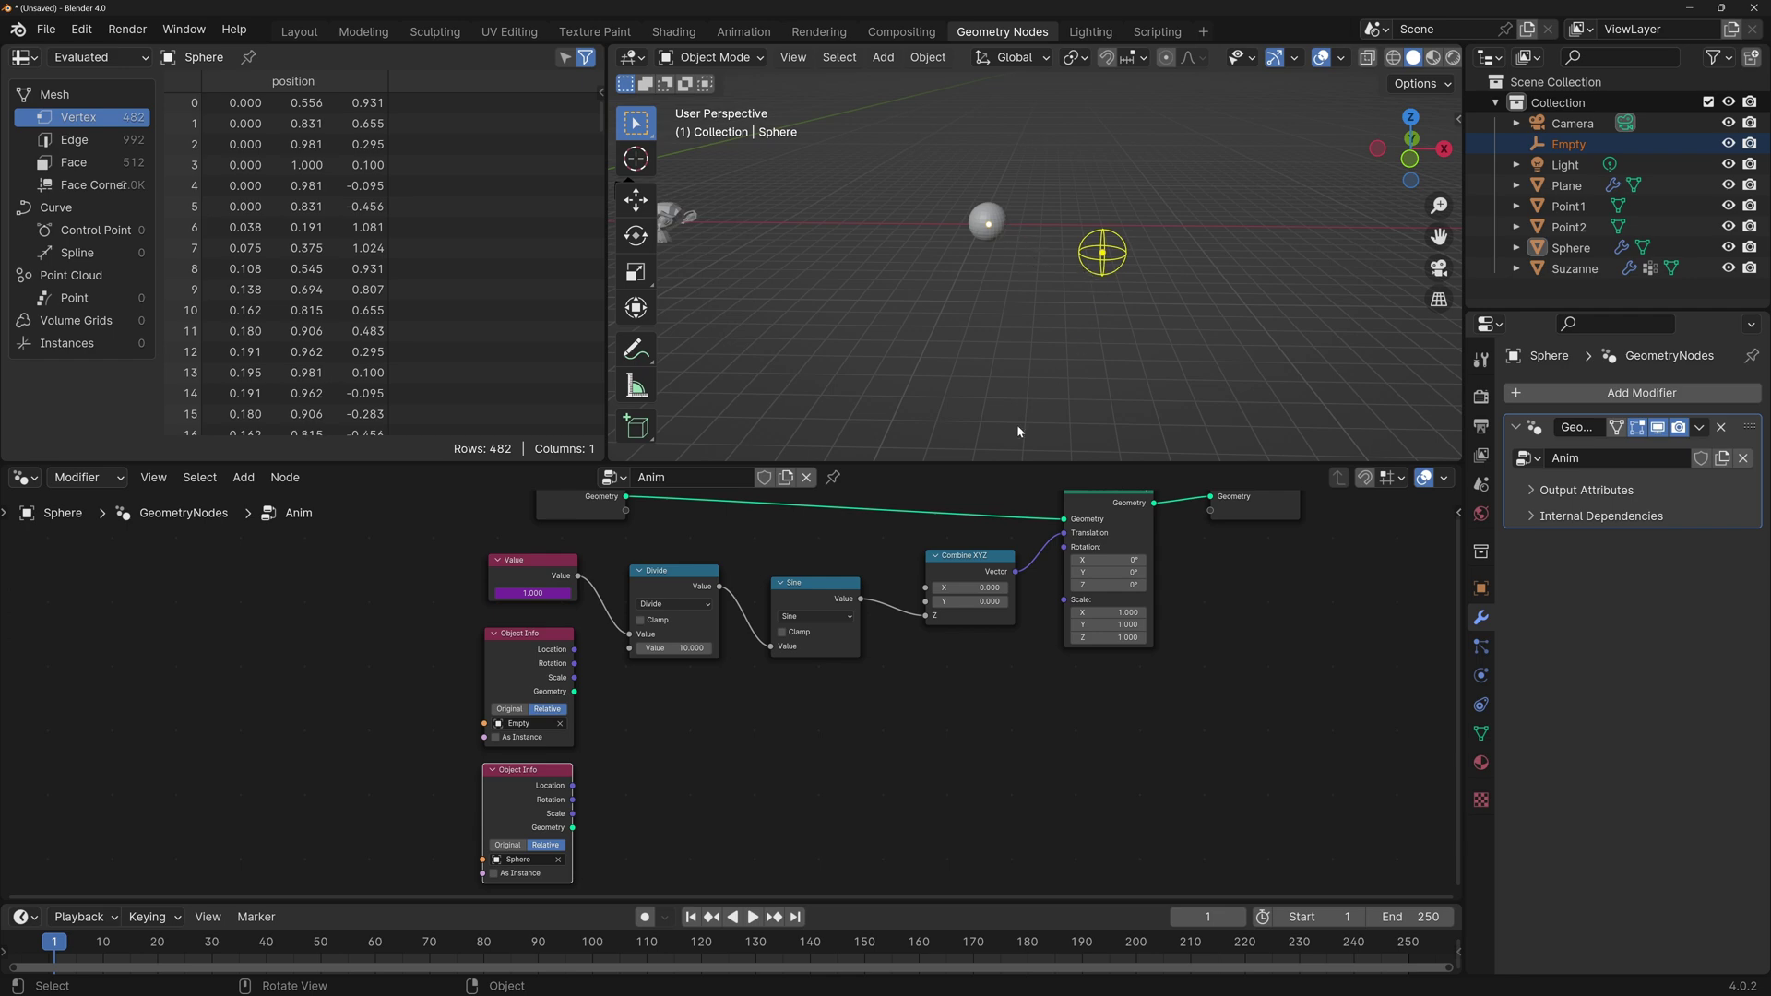
# Delete the Divide, Sine and Combine XYZ nodes and add a Vector Math Subtract of the Empty and Sphere locations.
pyautogui.moveTo(694, 533); pyautogui.dragTo(938, 691)
pyautogui.press('x')
pyautogui.hotkey('shift', 'a')
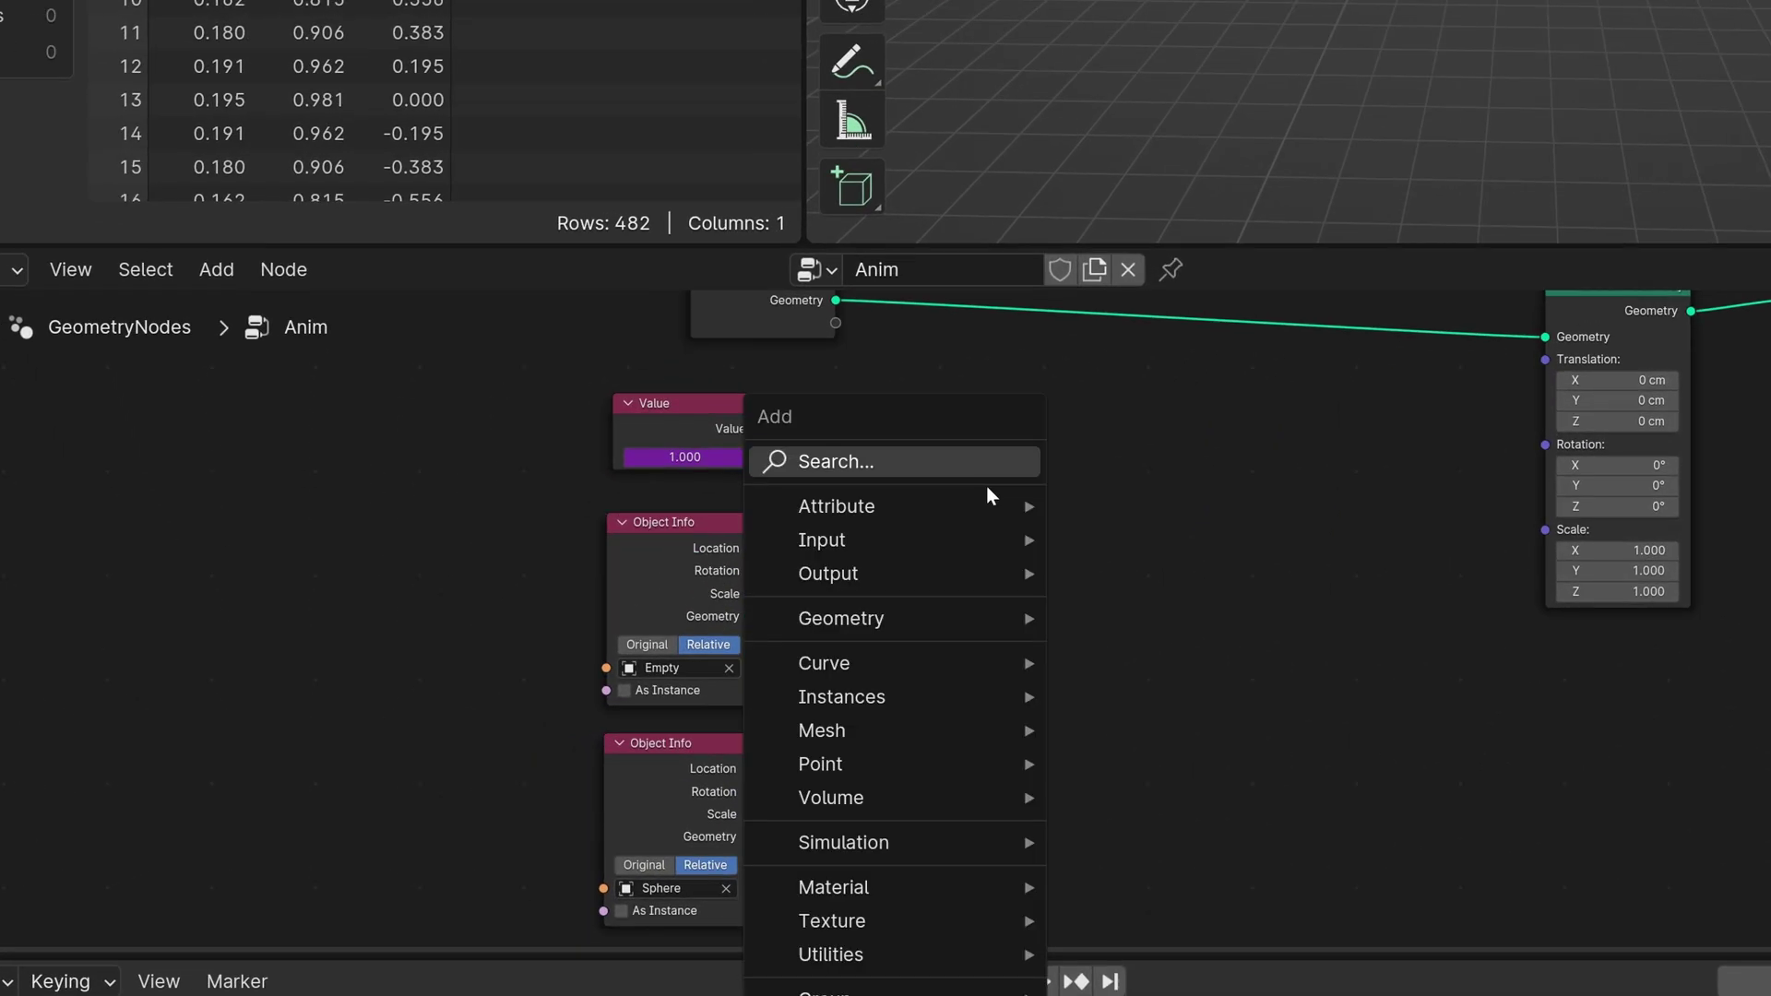
pyautogui.write('vect')
pyautogui.click(1268, 617)
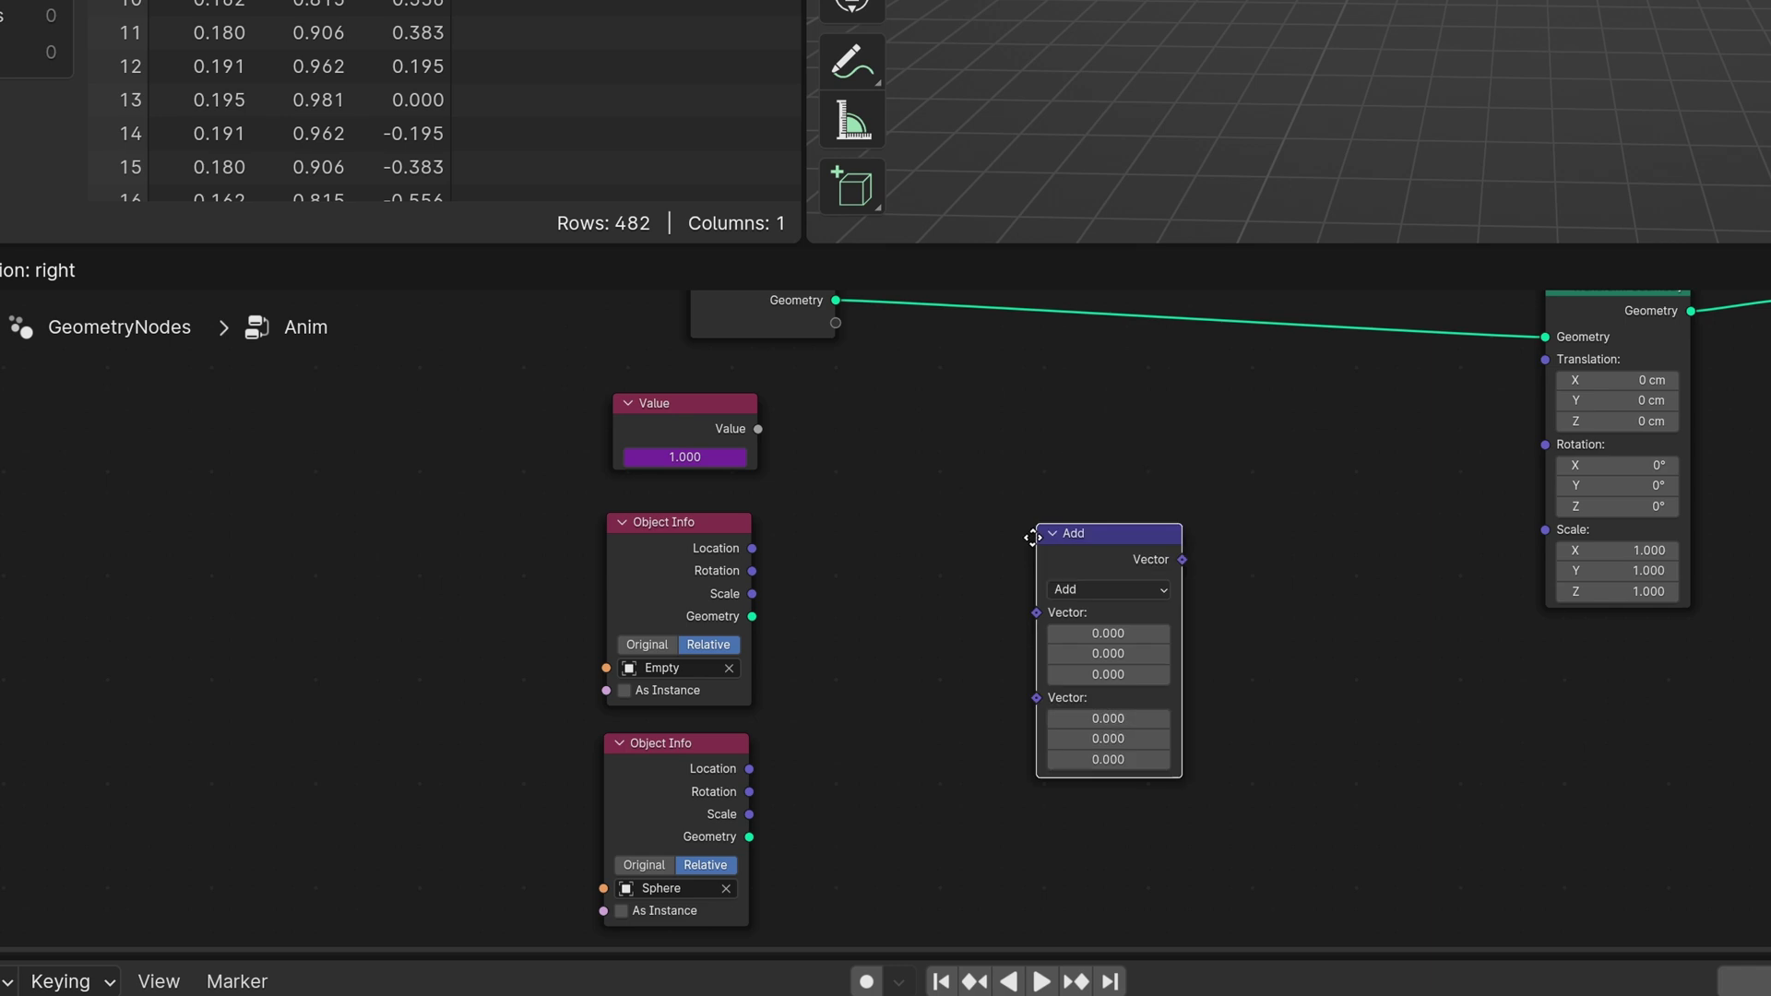
pyautogui.click(903, 468)
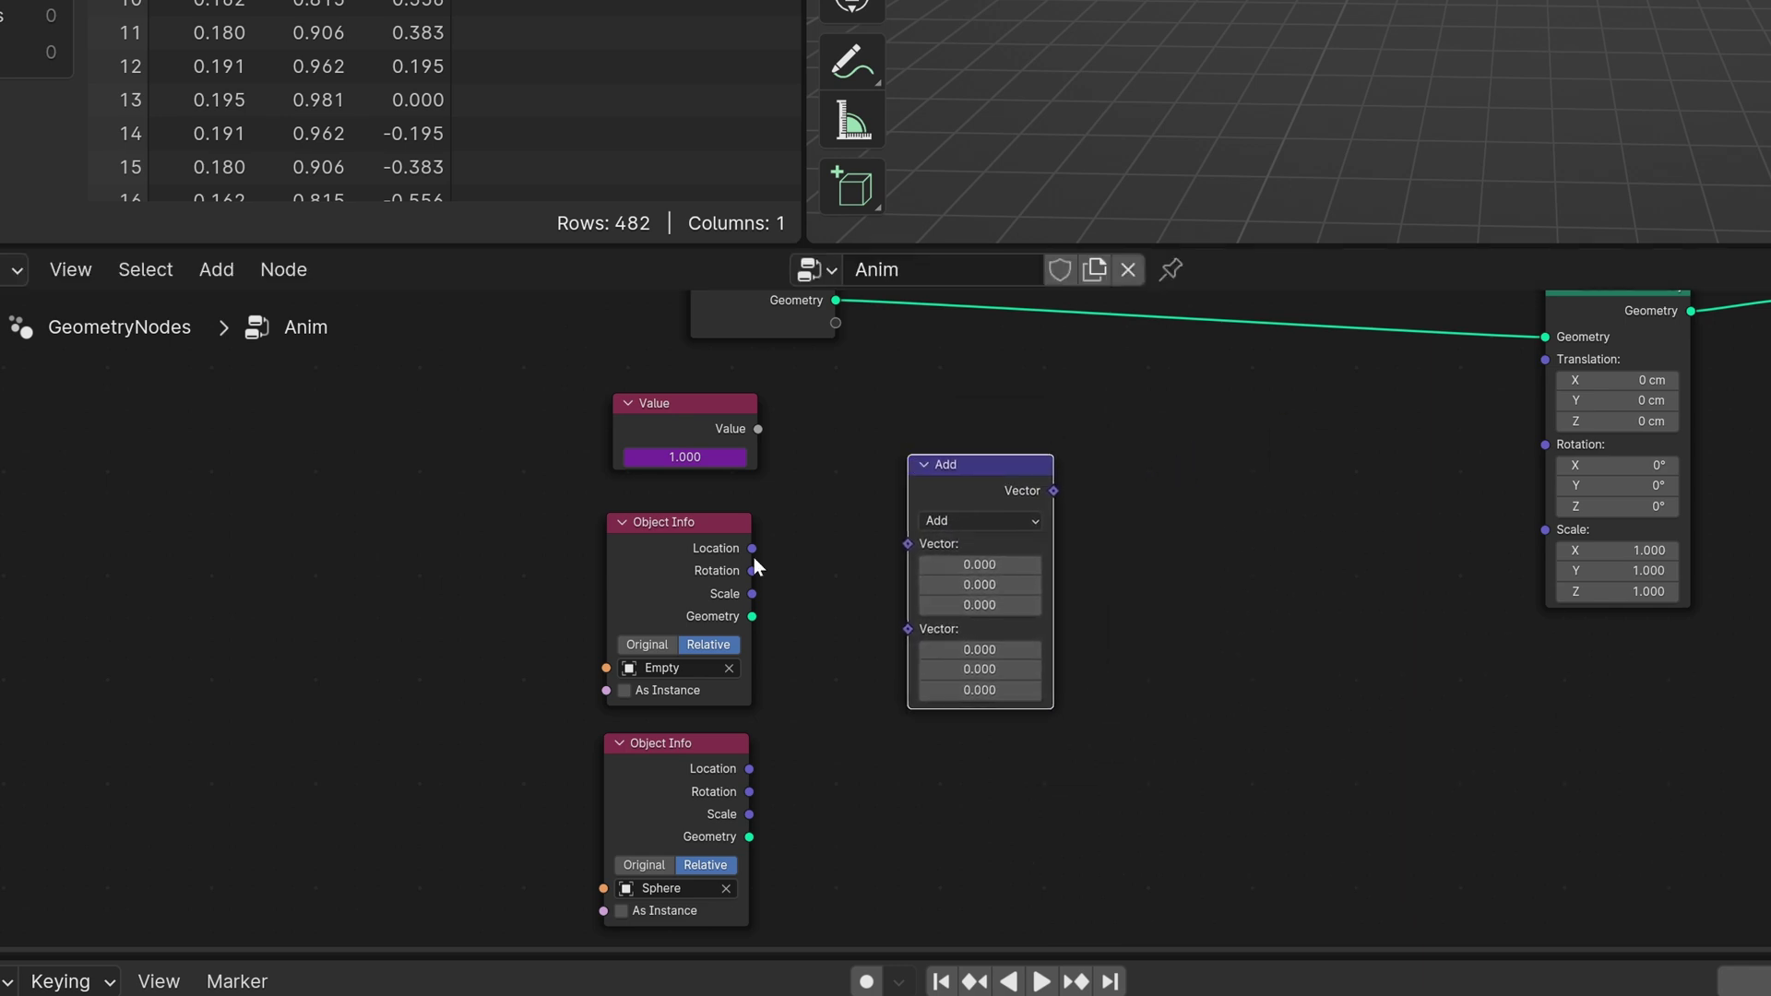
pyautogui.moveTo(753, 548); pyautogui.dragTo(907, 544)
pyautogui.moveTo(750, 768); pyautogui.dragTo(907, 565)
pyautogui.click(979, 520)
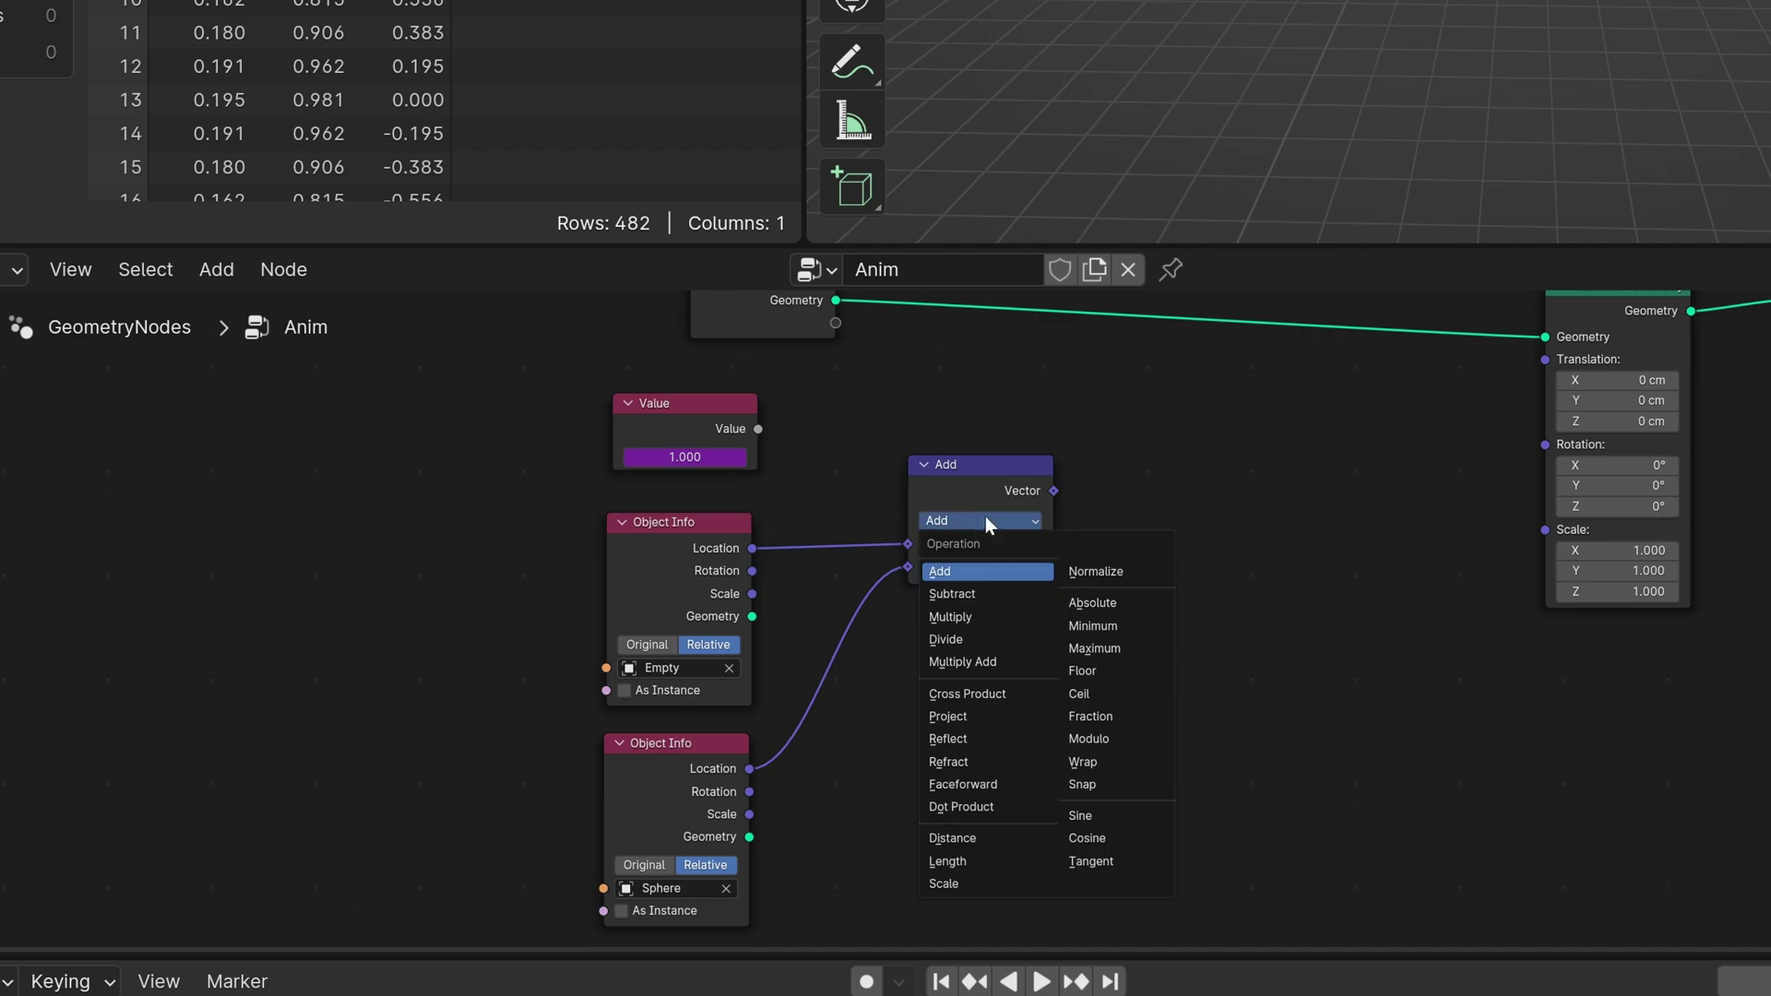
pyautogui.click(953, 596)
pyautogui.moveTo(1053, 490); pyautogui.dragTo(943, 575)
pyautogui.rightClick(942, 574)
# Duplicate the Subtract node as a Normalize node, feed it the difference, and line them up.
pyautogui.hotkey('shift', 'd')
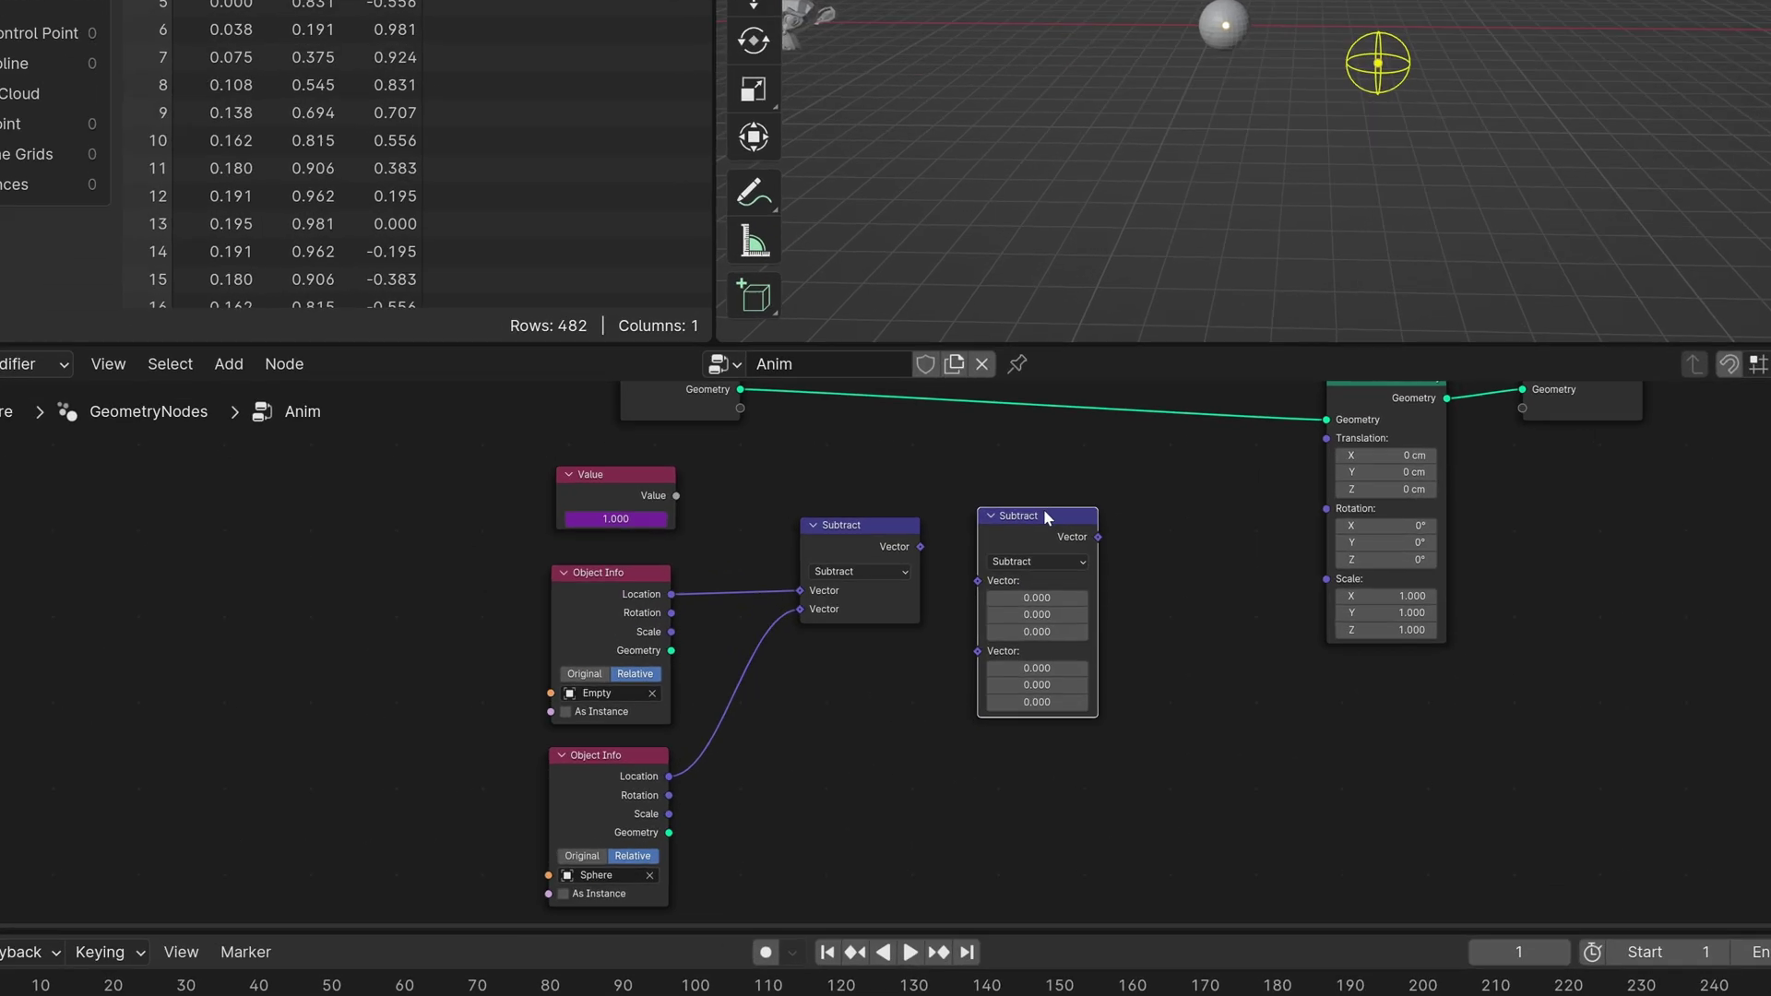
pyautogui.click(849, 588)
pyautogui.click(832, 625)
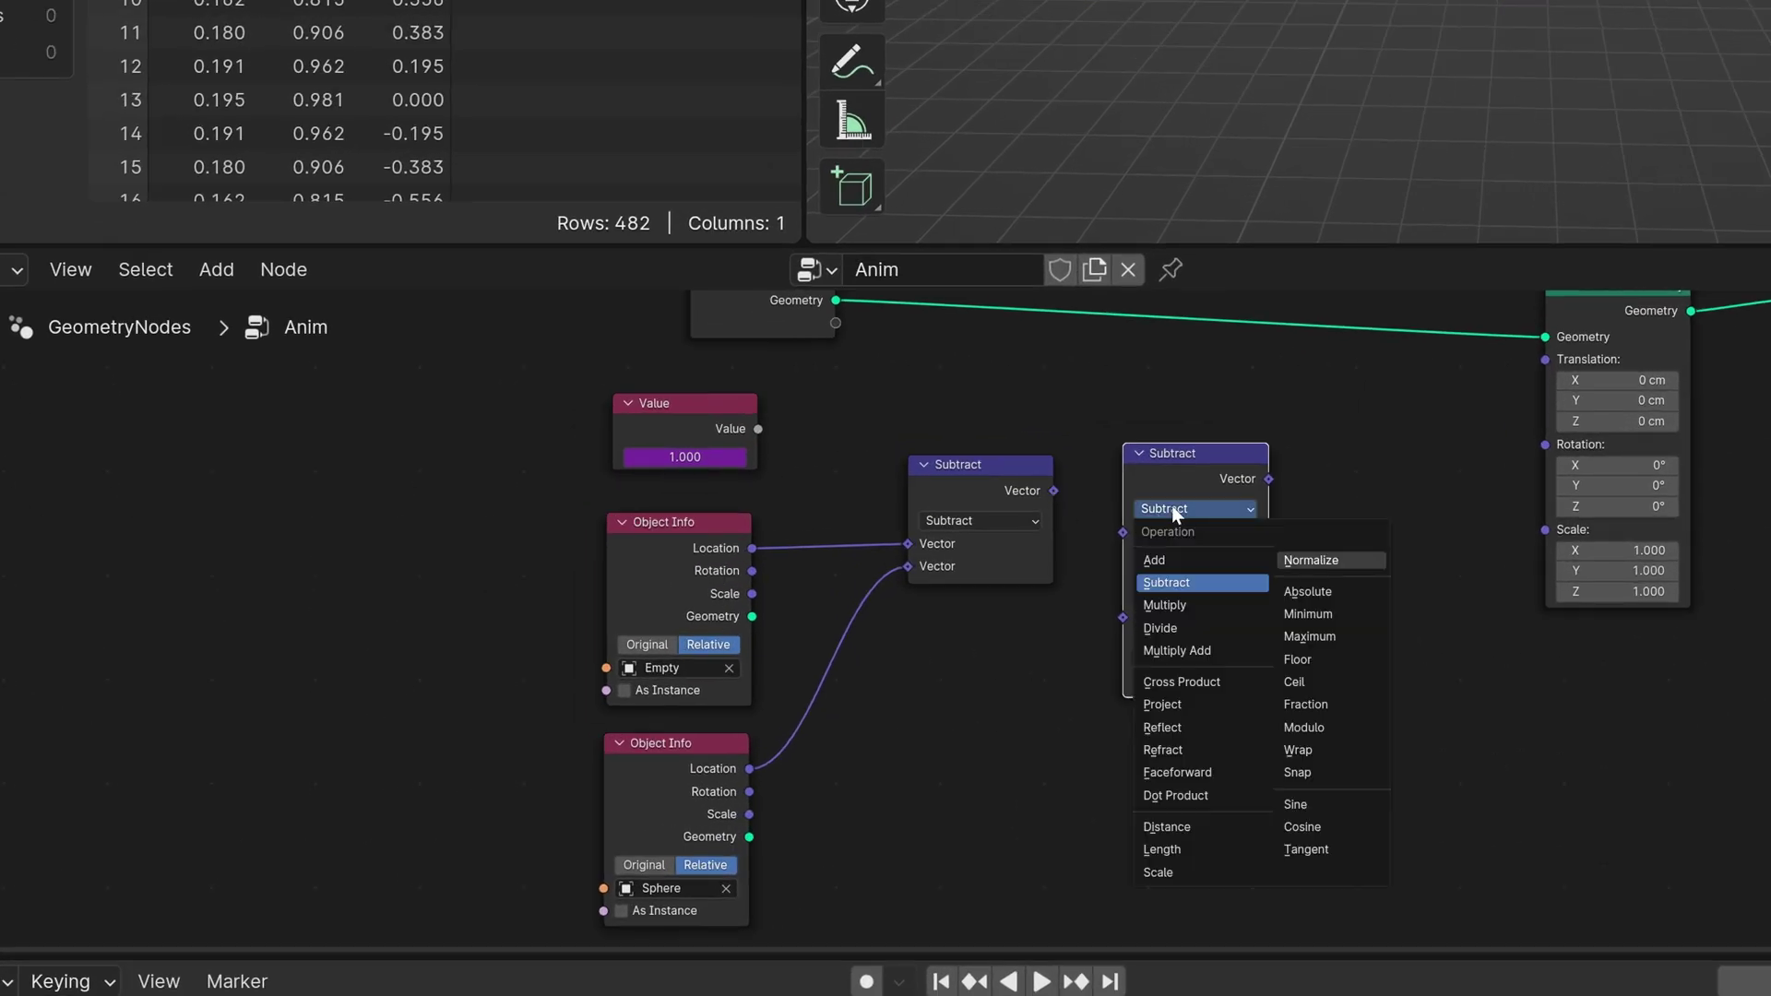
pyautogui.press('n')
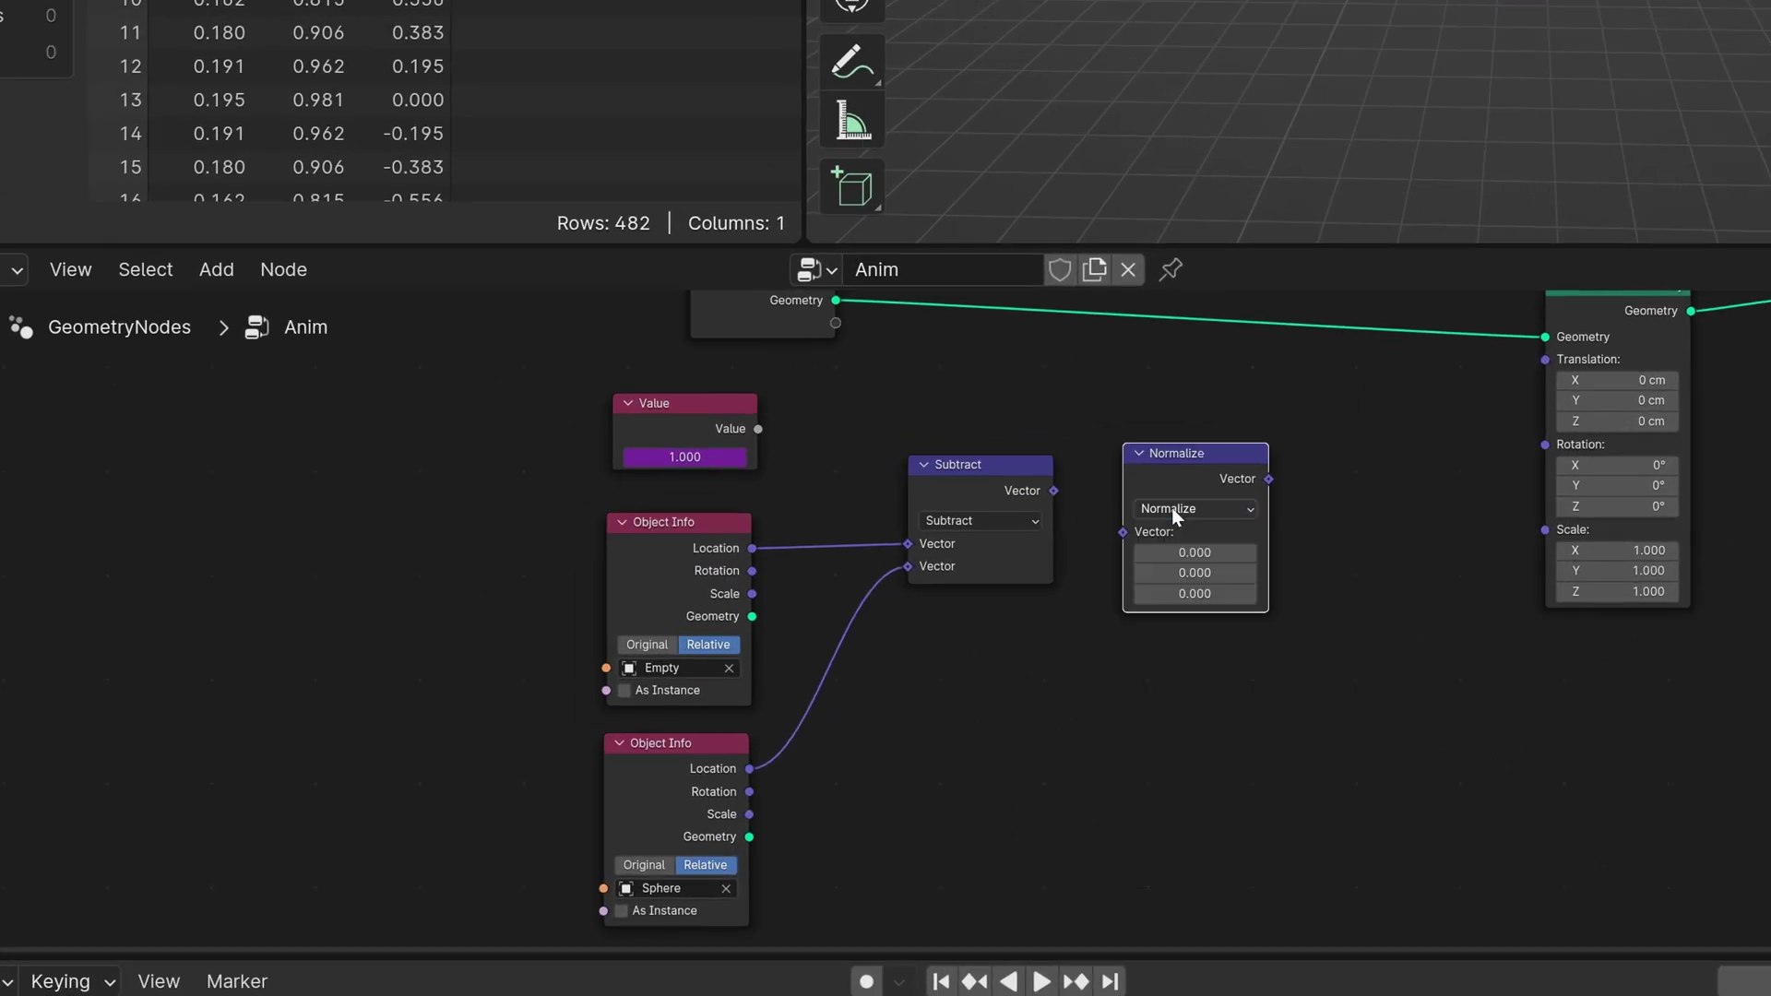
pyautogui.moveTo(1055, 490); pyautogui.dragTo(1132, 533)
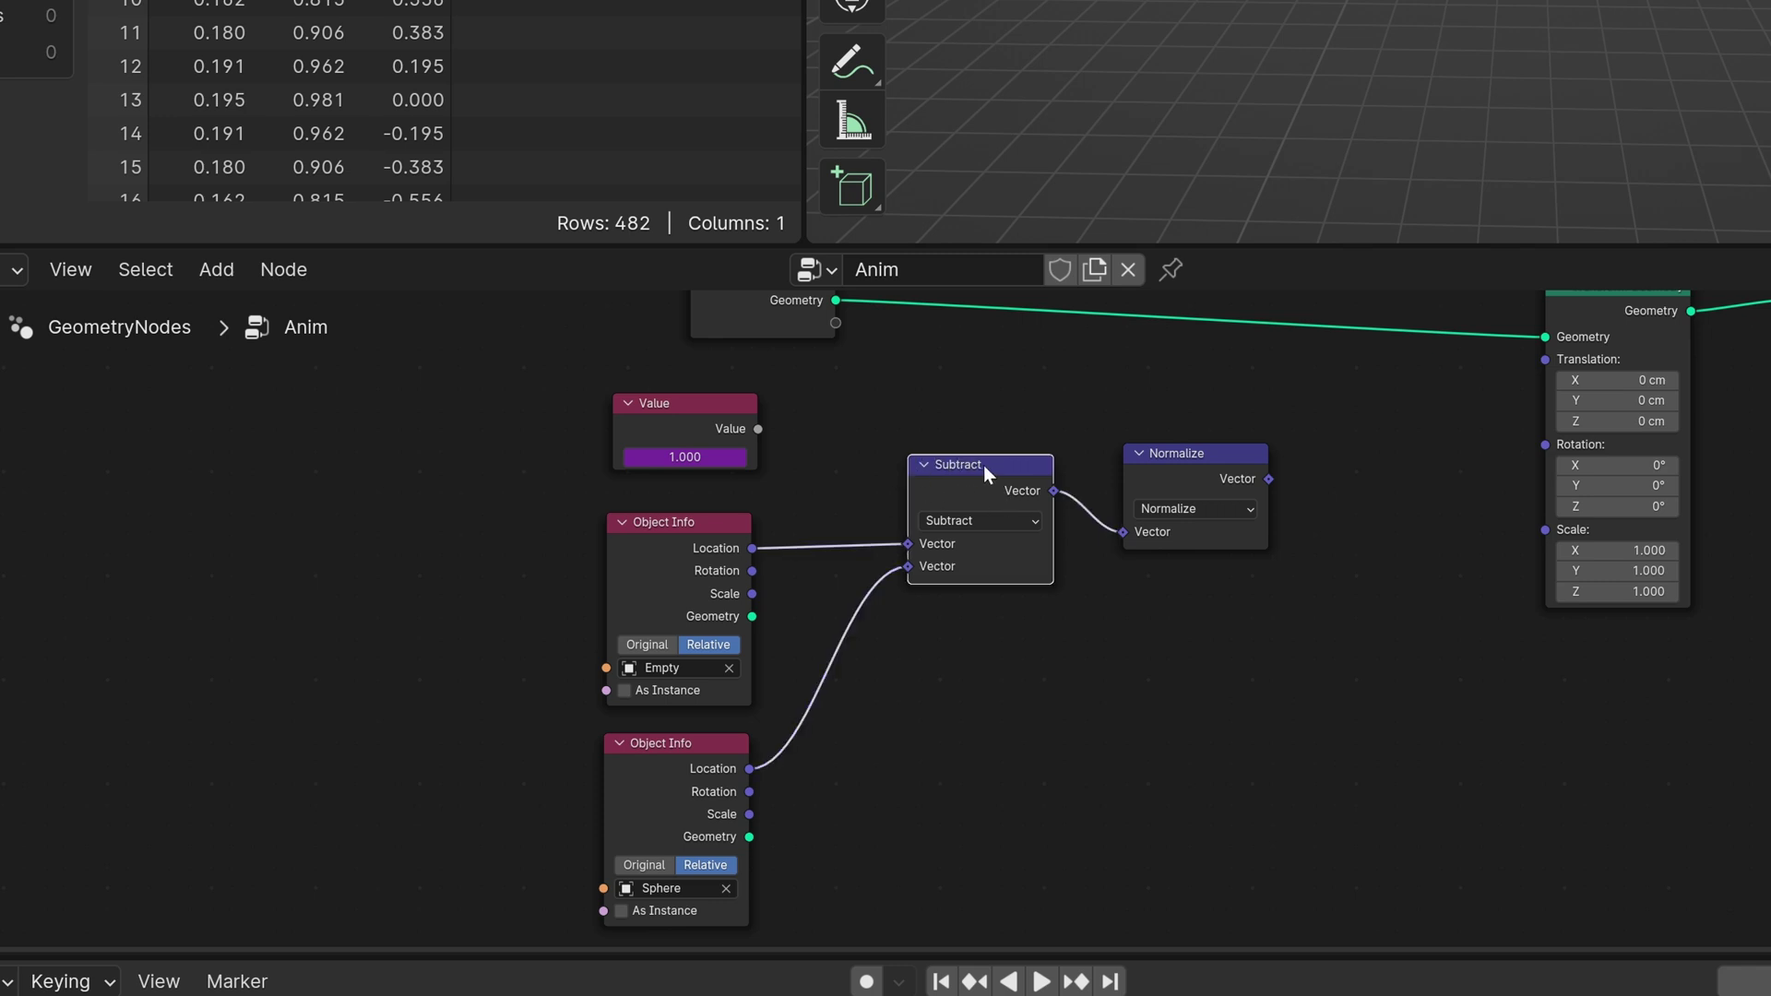
pyautogui.moveTo(983, 465); pyautogui.dragTo(928, 486)
pyautogui.moveTo(1203, 460); pyautogui.dragTo(1127, 500)
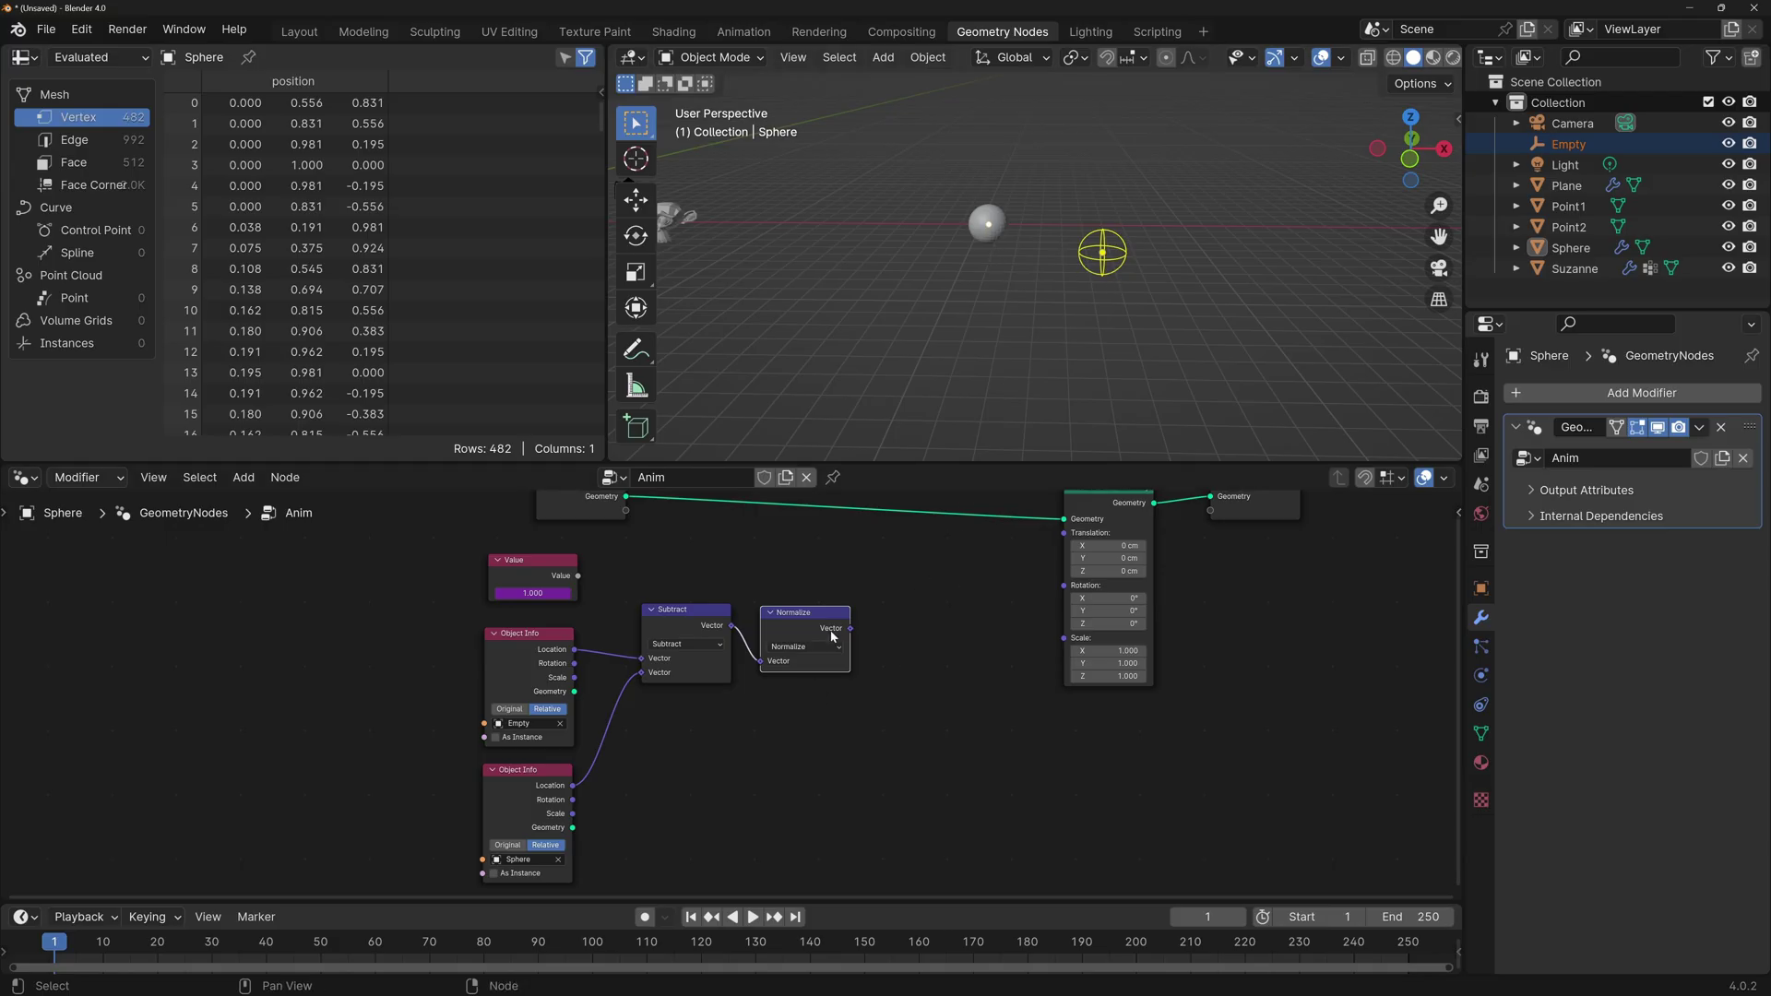
# Add a Scale node after Normalize and send its result into the transform's Translation.
pyautogui.click(802, 612)
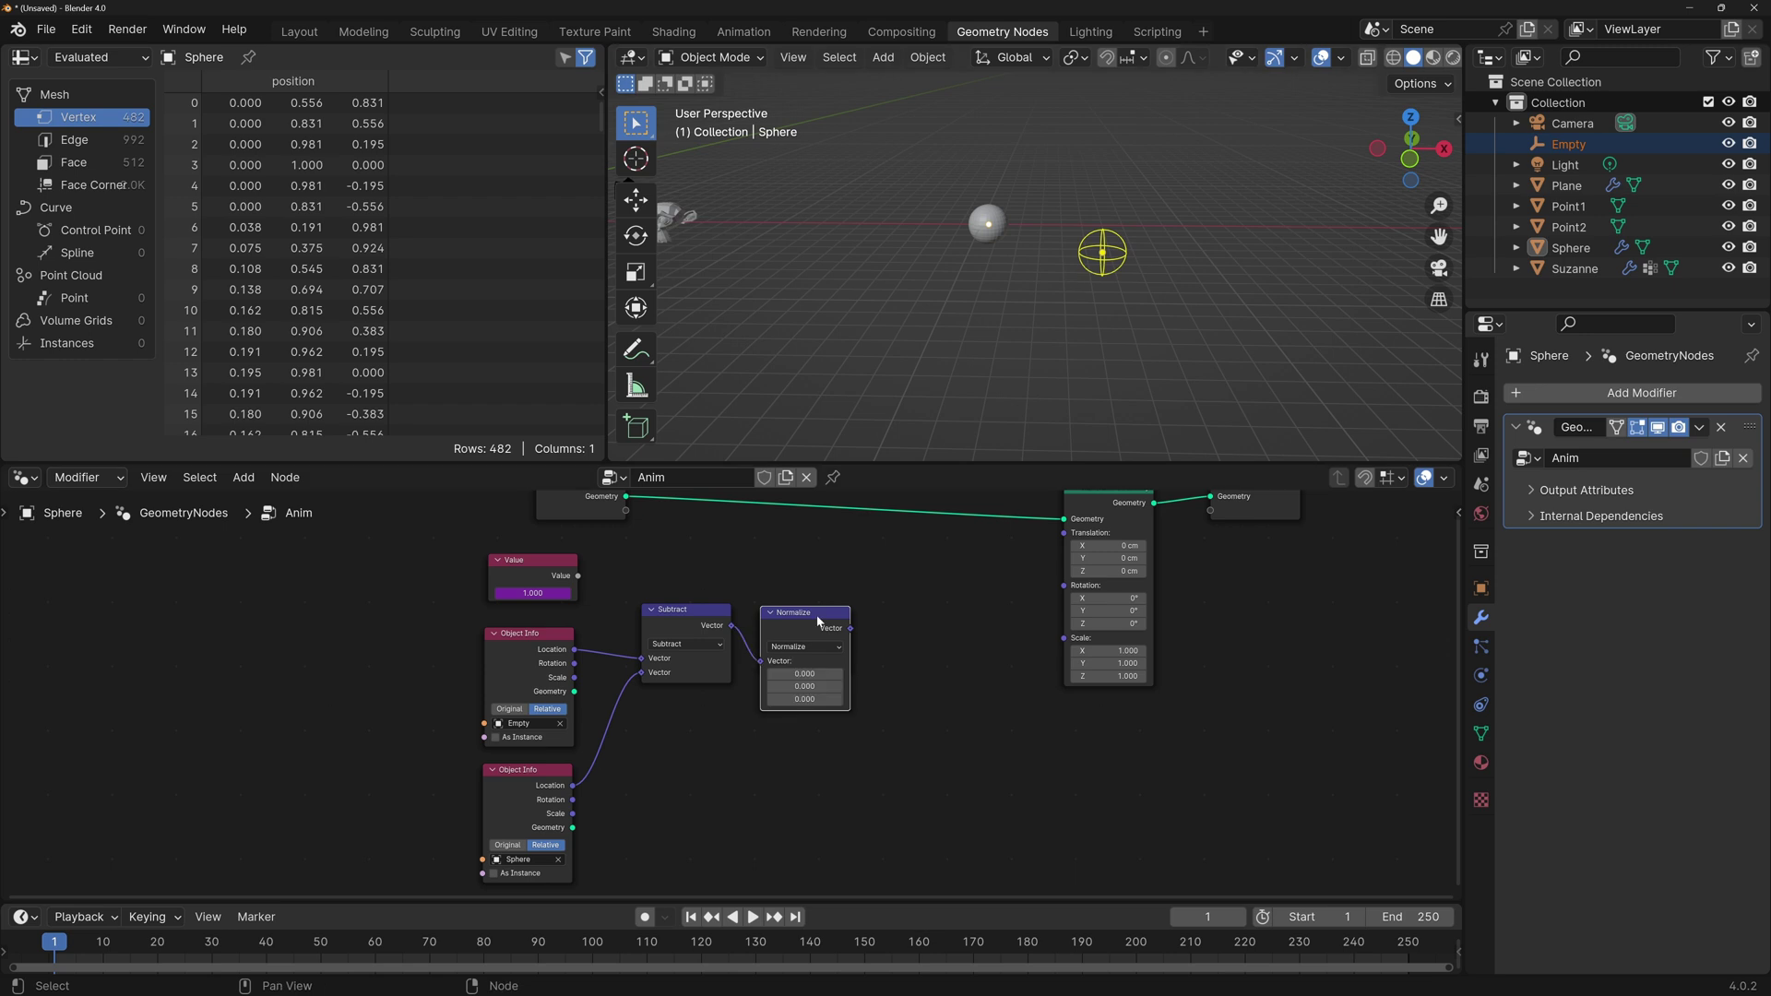
pyautogui.hotkey('shift', 'd')
pyautogui.click(913, 635)
pyautogui.click(913, 635)
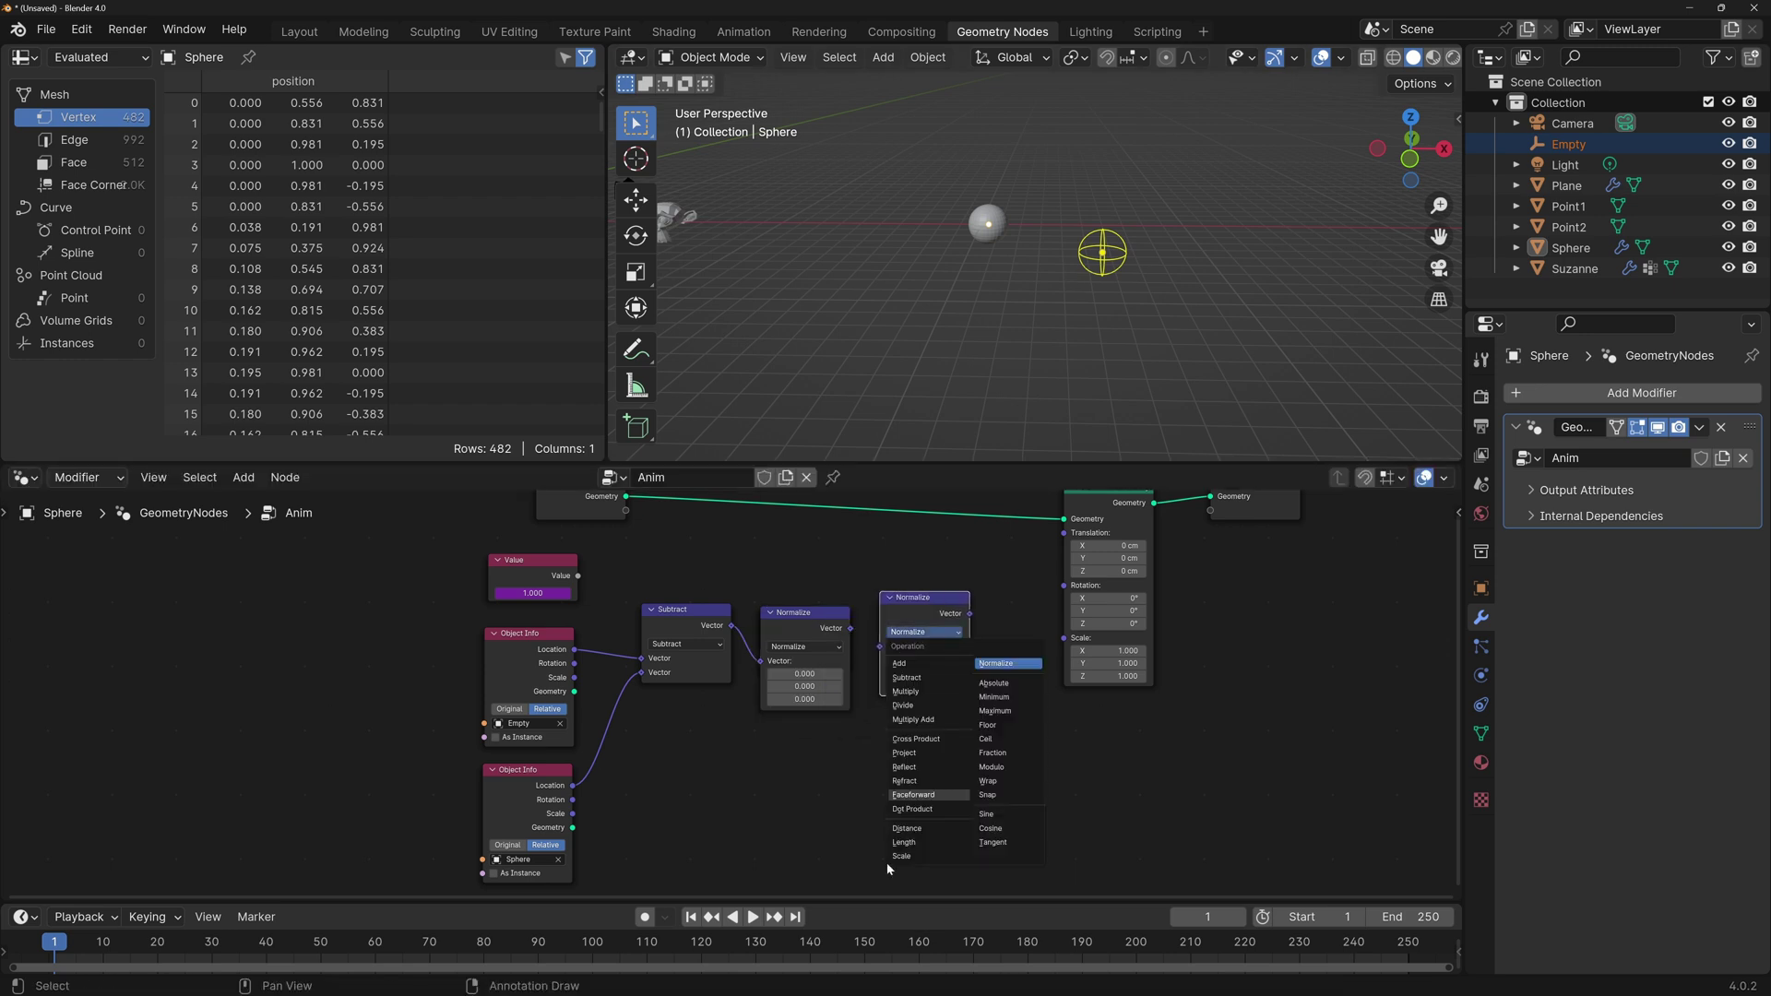
pyautogui.click(889, 741)
pyautogui.moveTo(850, 628); pyautogui.dragTo(879, 648)
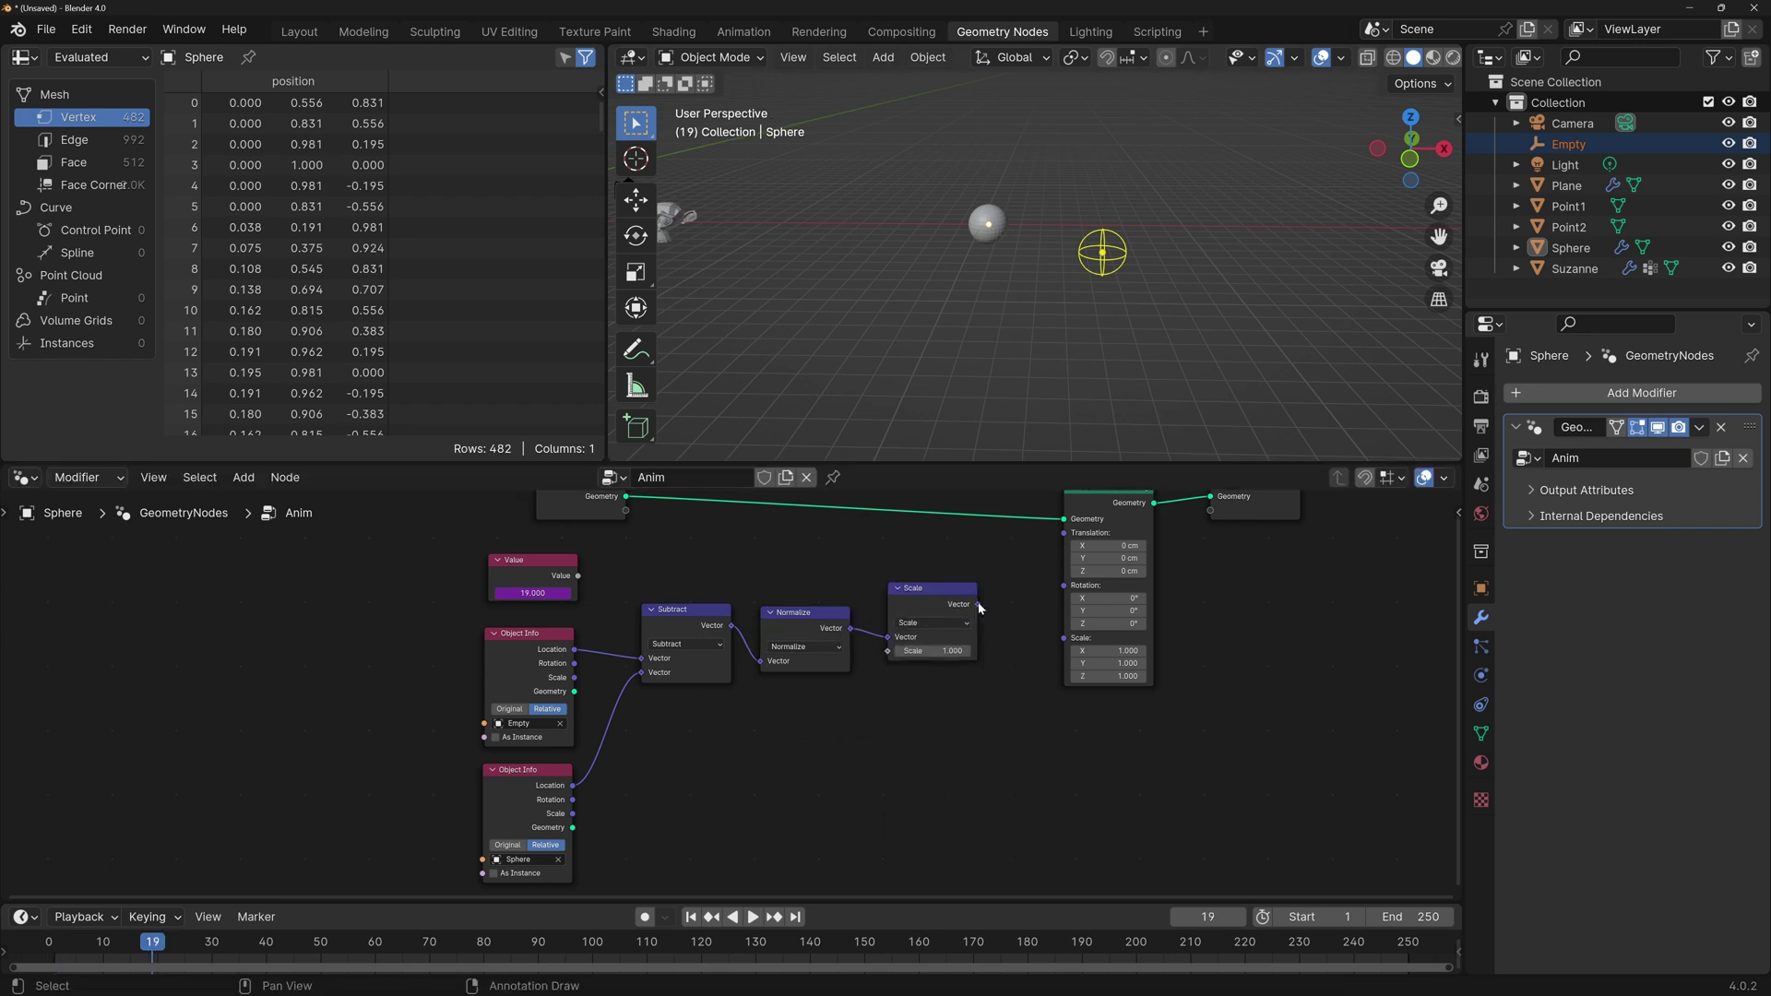
pyautogui.moveTo(978, 605); pyautogui.dragTo(1063, 533)
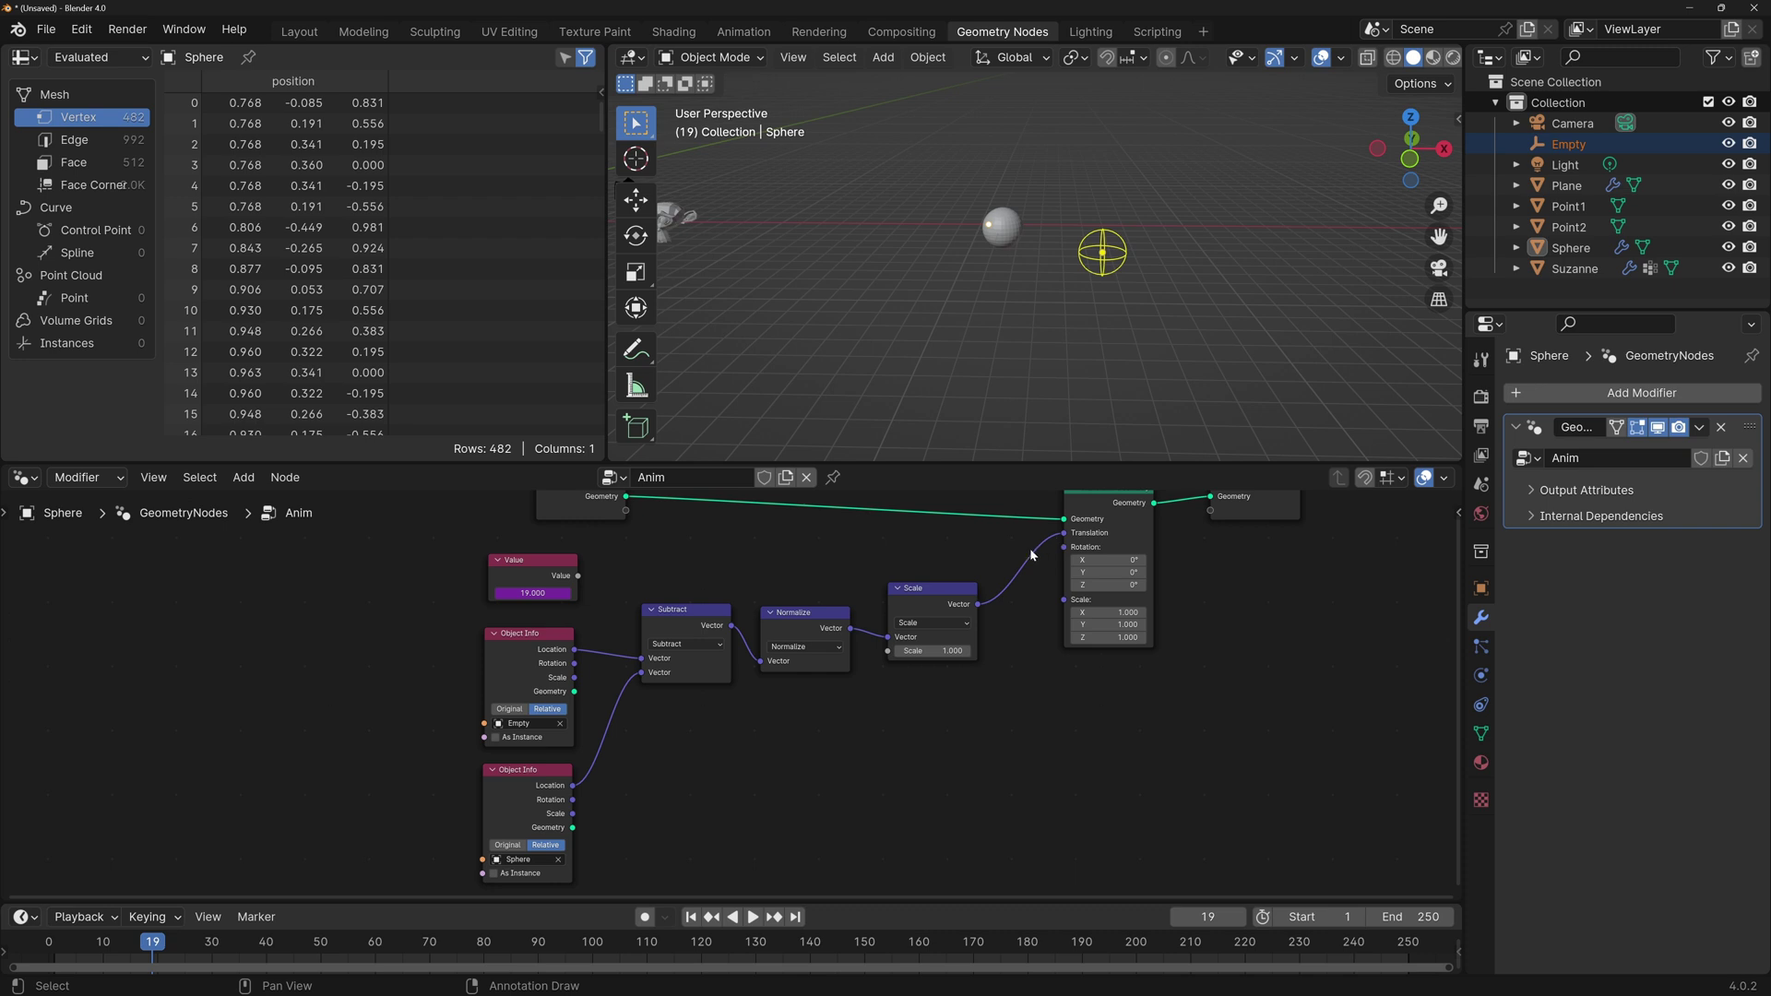
pyautogui.moveTo(834, 611); pyautogui.dragTo(954, 582)
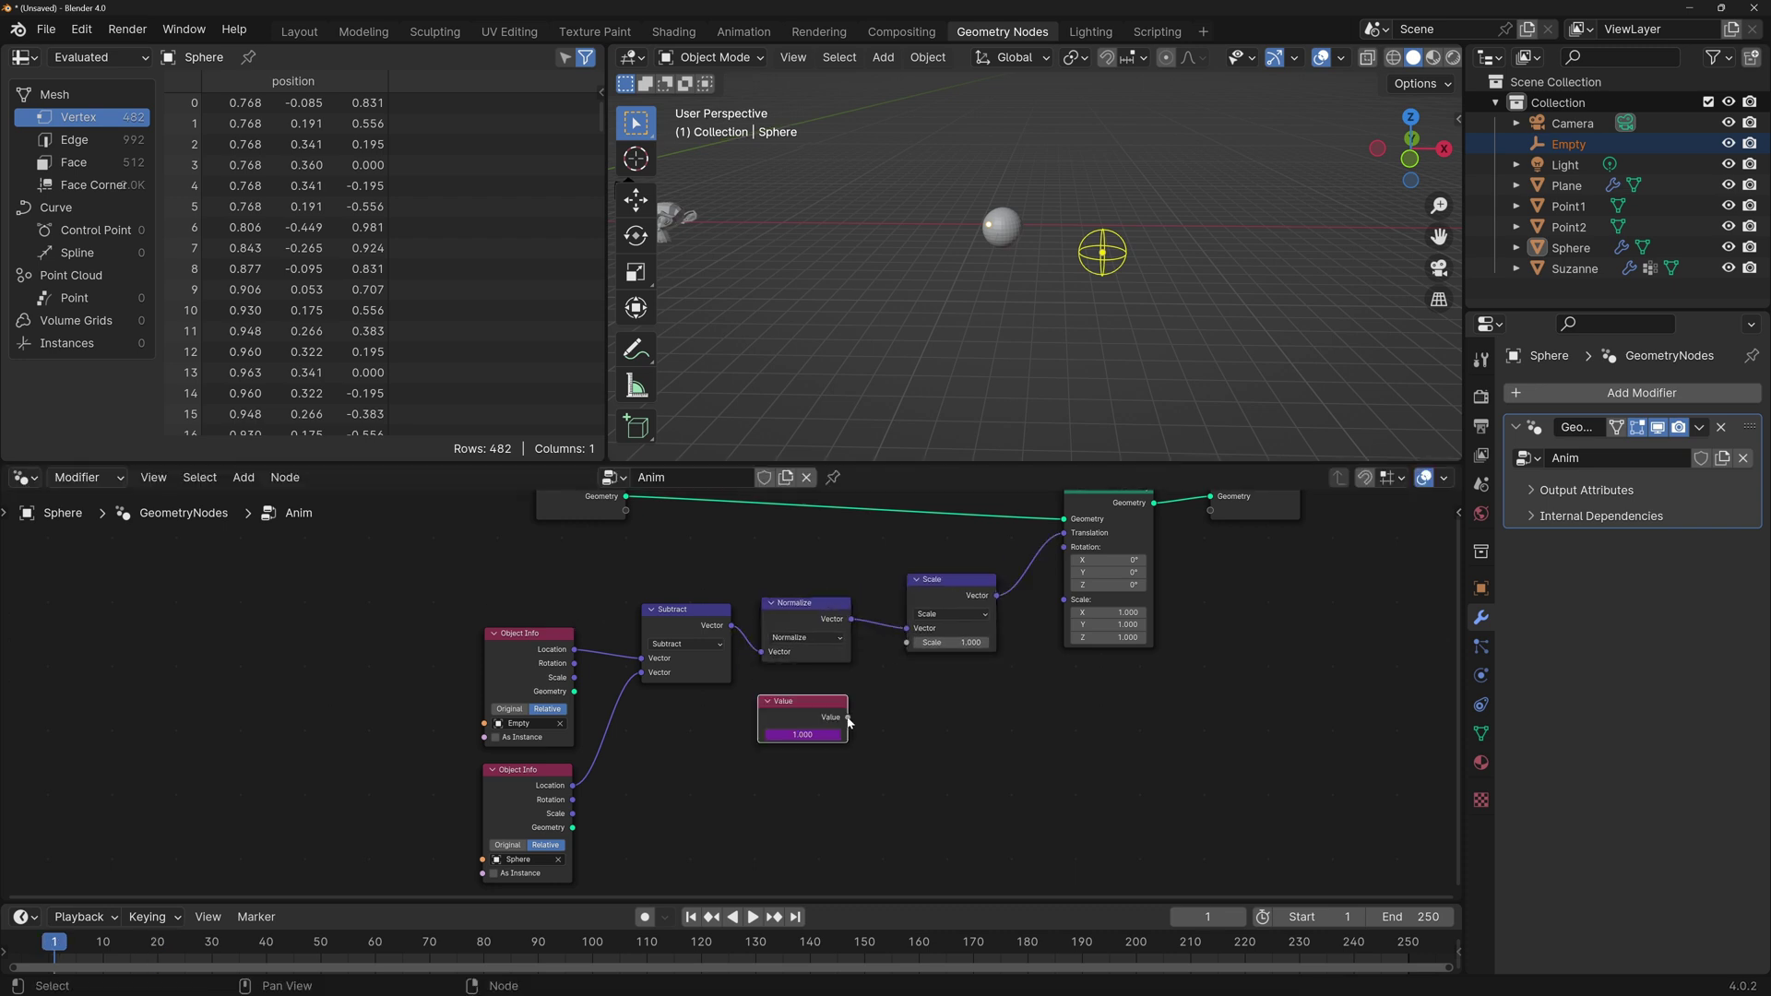
pyautogui.moveTo(847, 717); pyautogui.dragTo(907, 643)
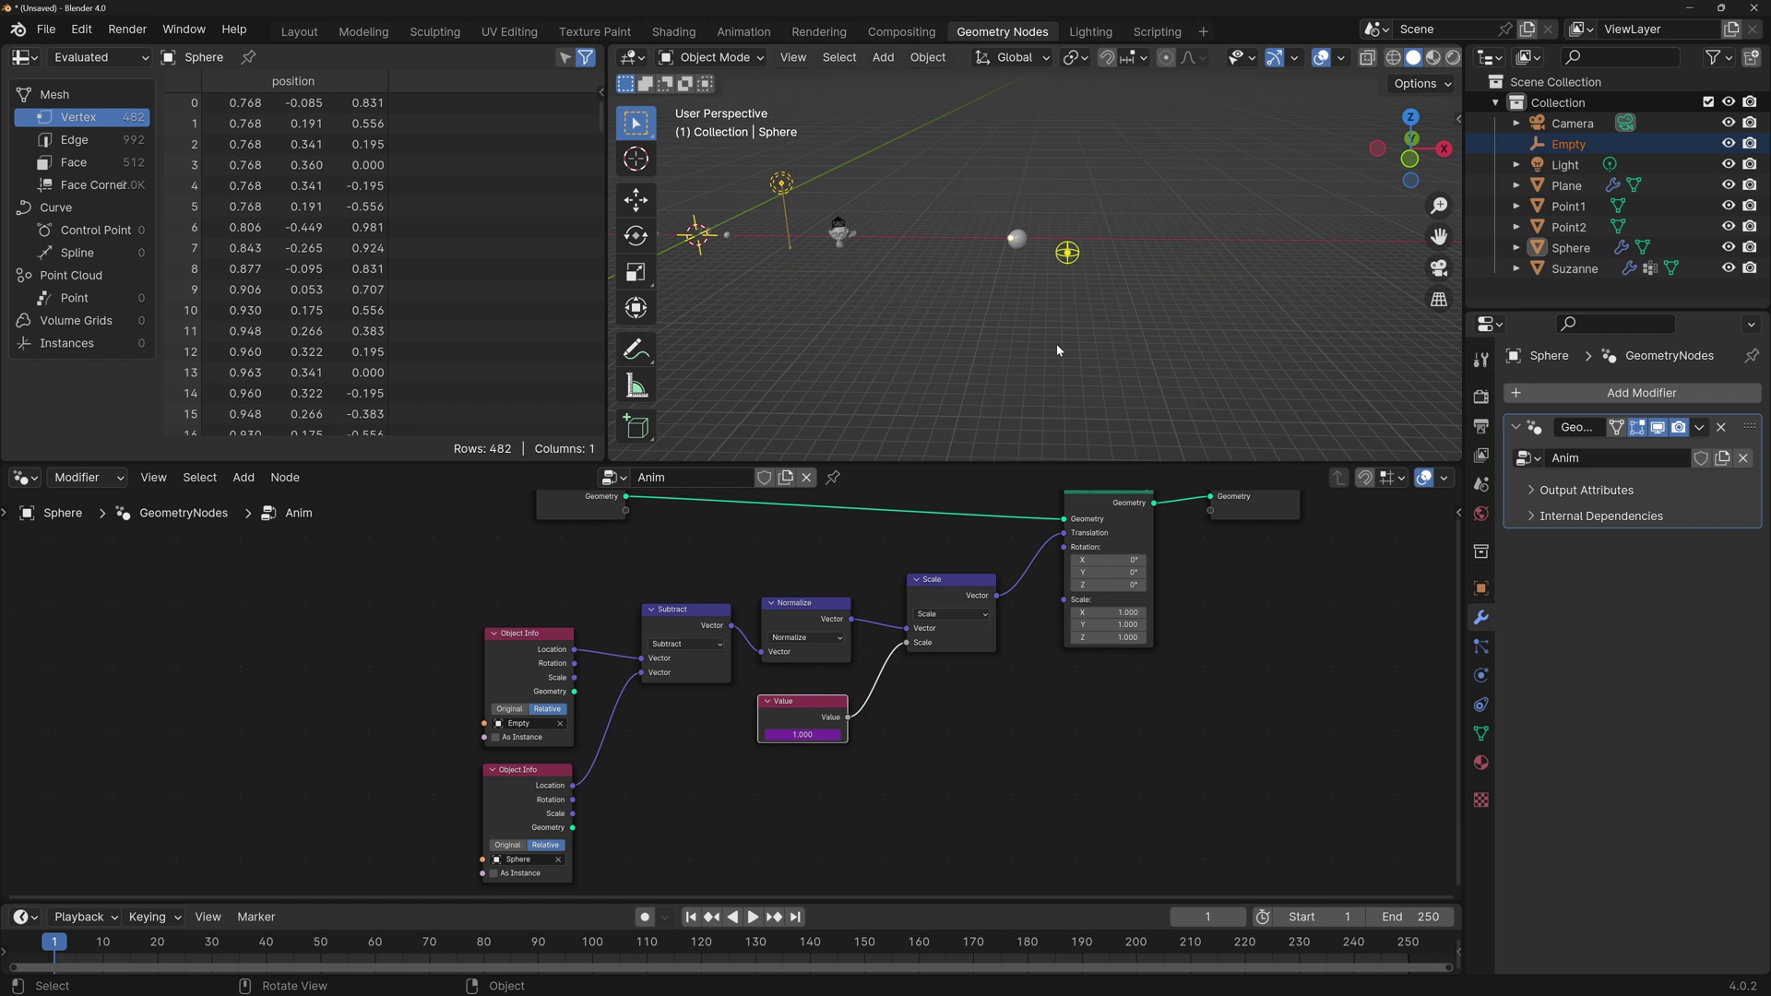
# Play the animation from top view, move the Empty, and watch the Sphere follow.
pyautogui.press('space')
pyautogui.press('KP_7')
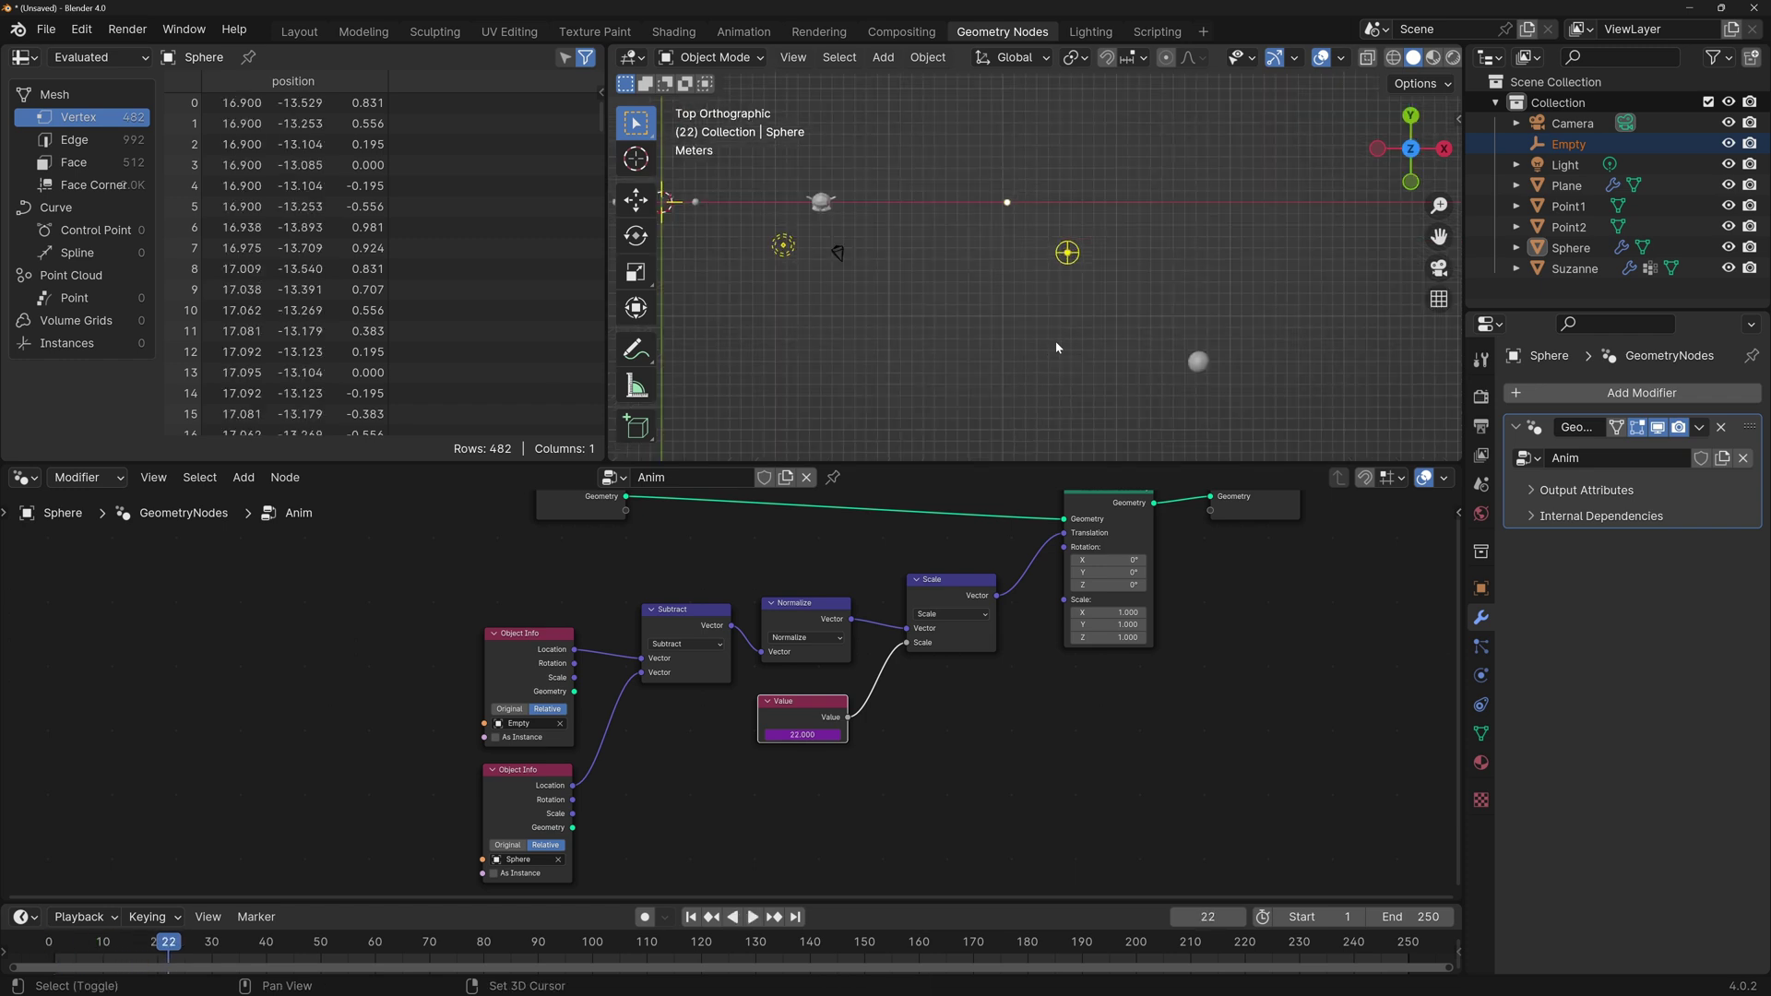
pyautogui.hotkey('shift', 'Left')
pyautogui.click(1067, 253)
pyautogui.press('g')
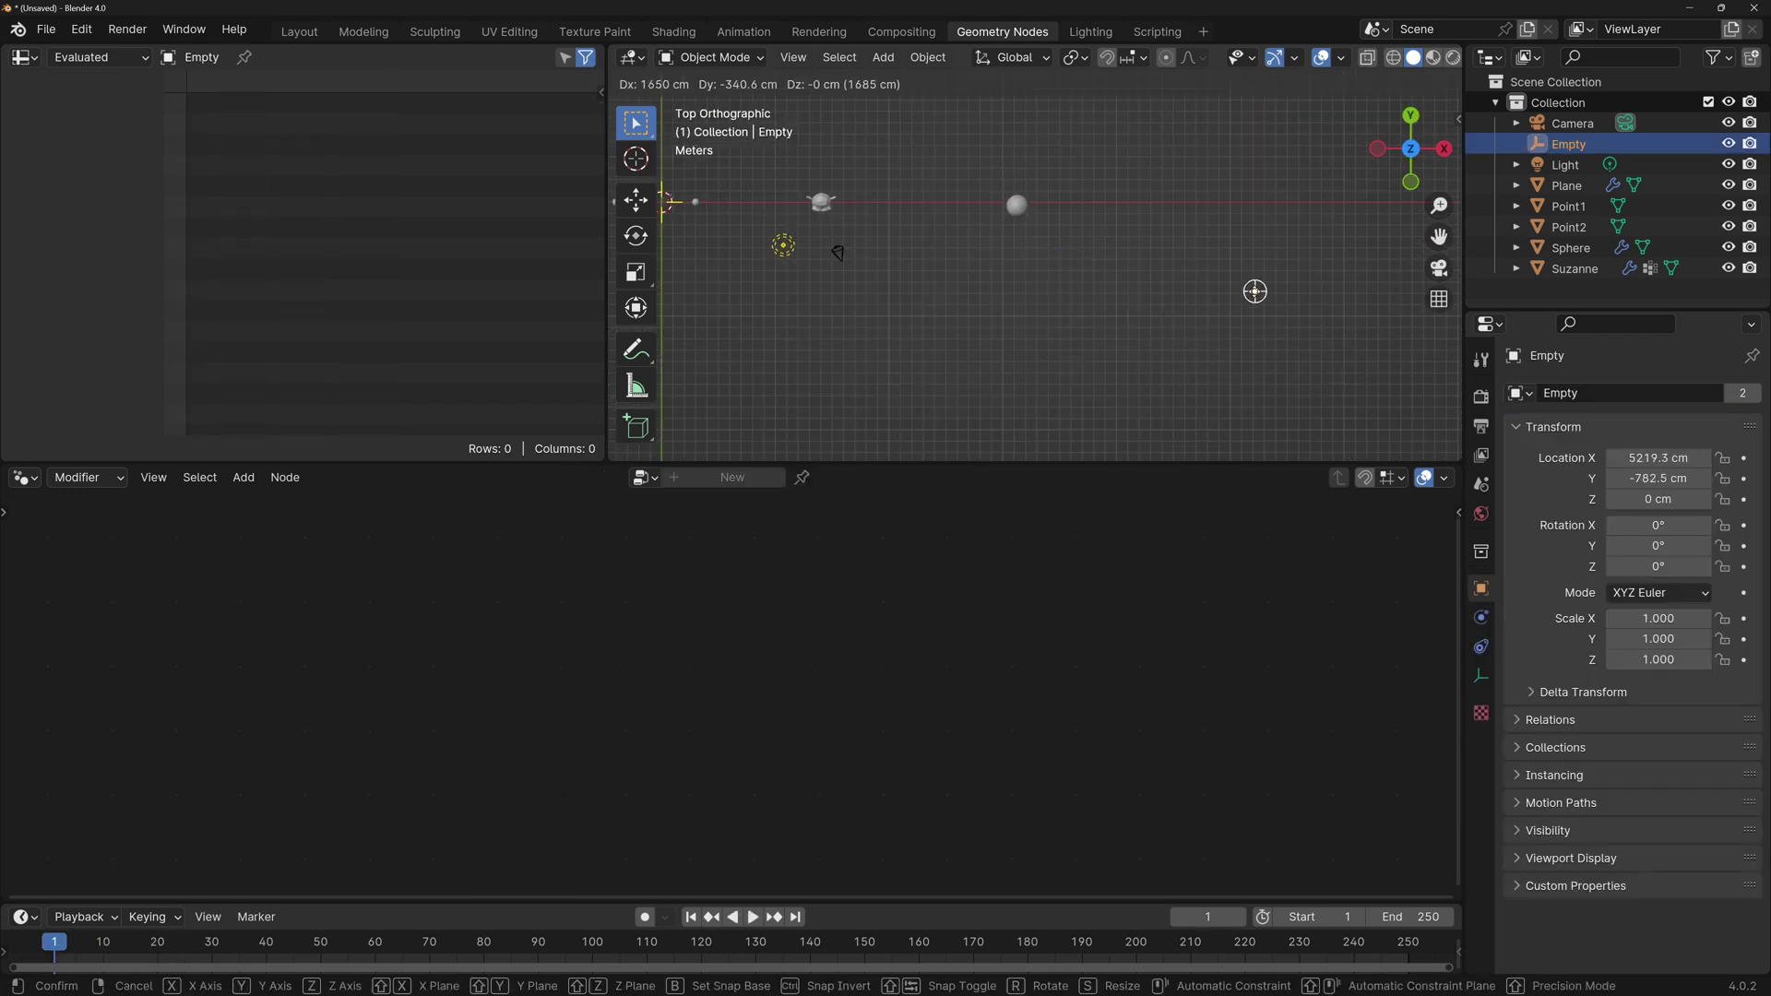
pyautogui.moveTo(1254, 292); pyautogui.dragTo(1254, 291)
pyautogui.press('space')
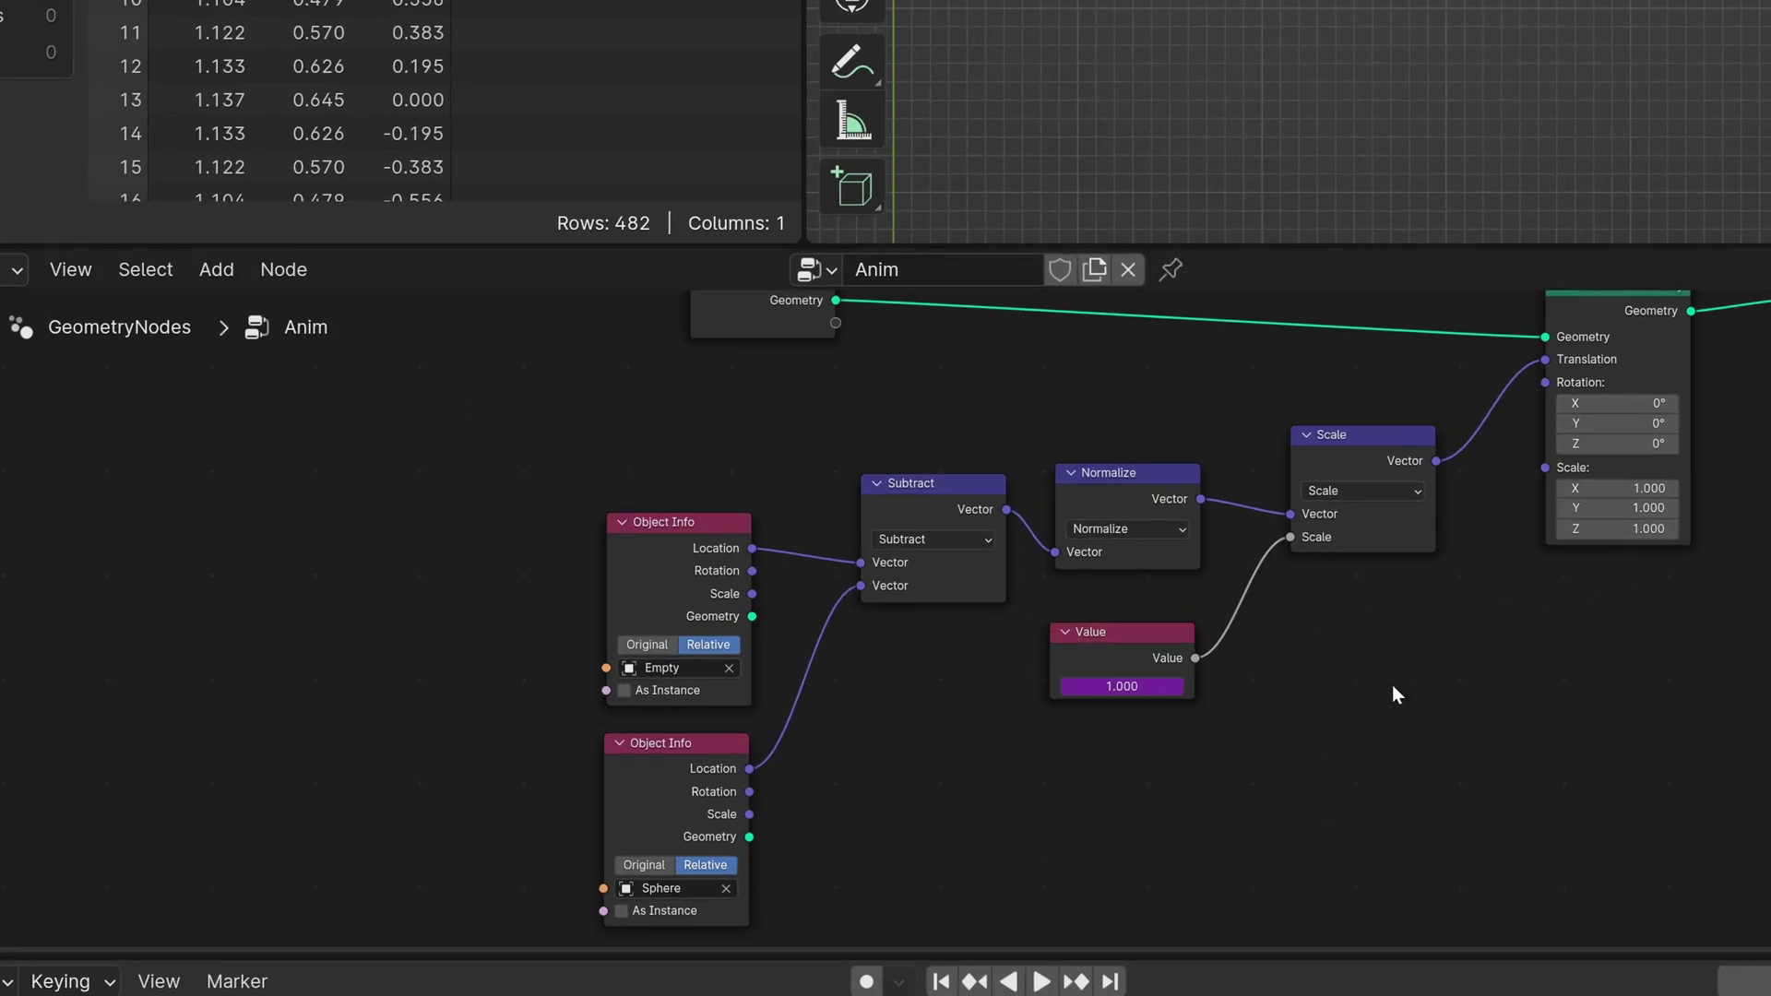
# Insert a Math node set to Divide by 10 between the frame Value and Scale.
pyautogui.hotkey('shift', 'a')
pyautogui.write('math')
pyautogui.press('Return')
pyautogui.click(1282, 608)
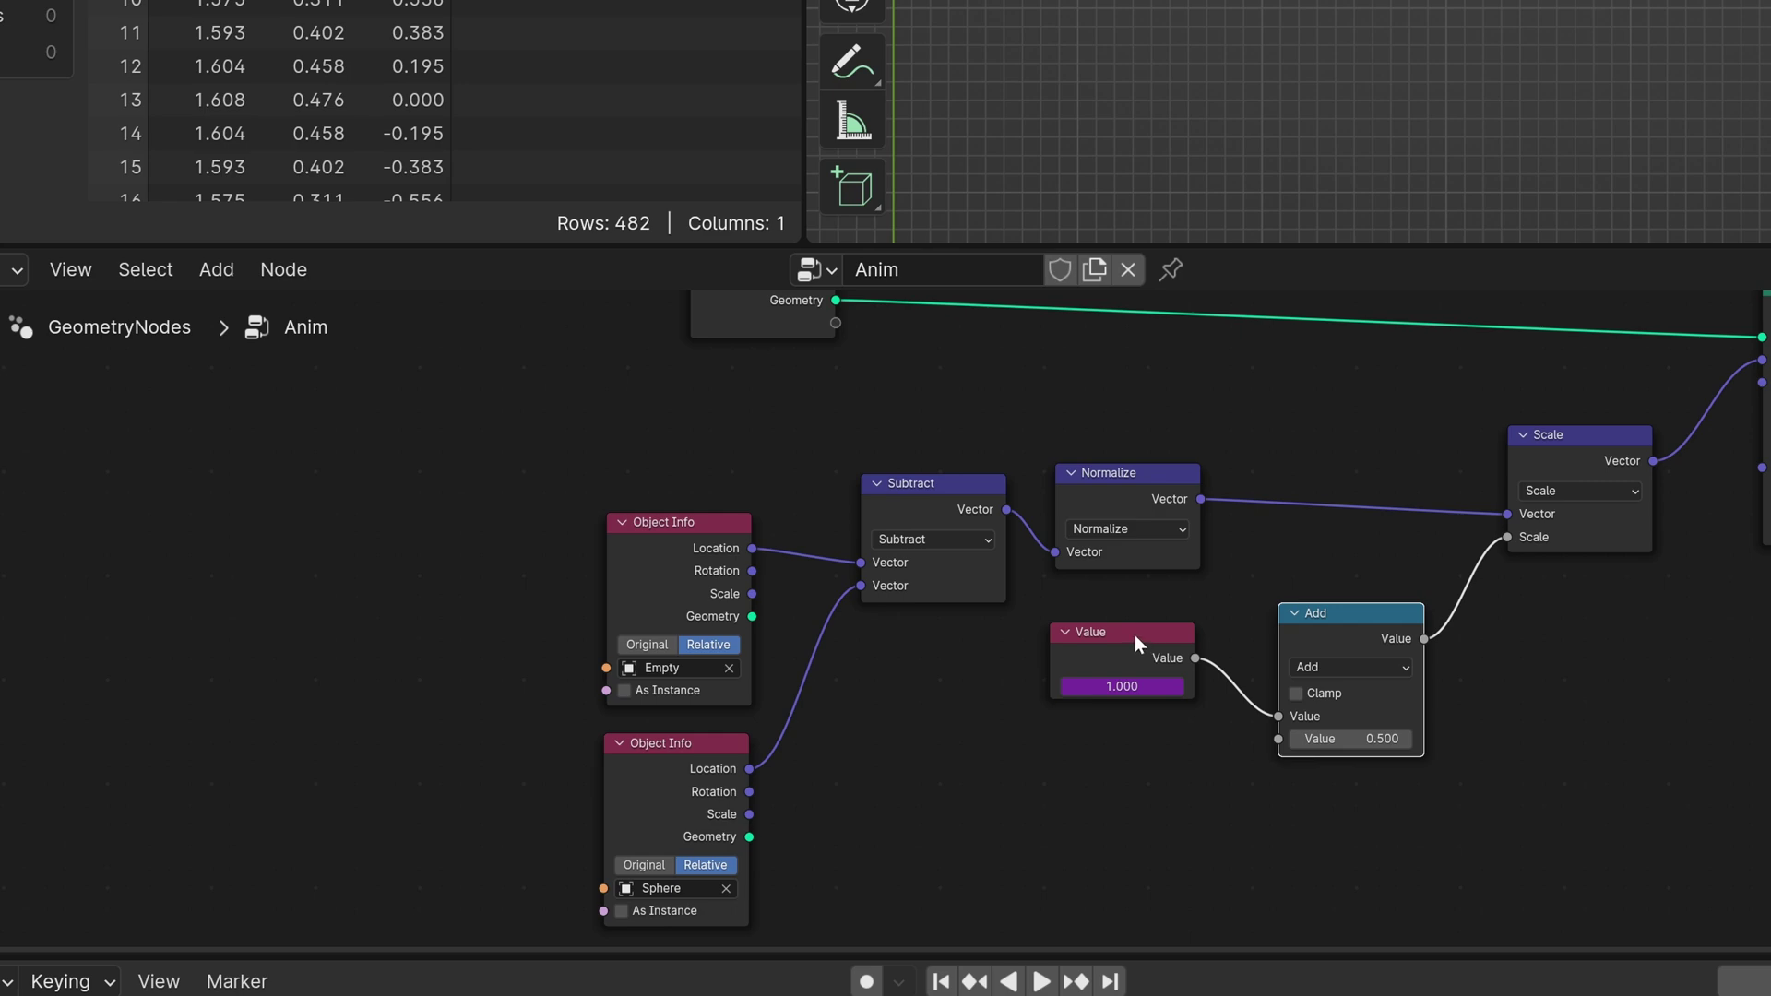
pyautogui.click(1343, 662)
pyautogui.click(1284, 784)
pyautogui.click(1324, 734)
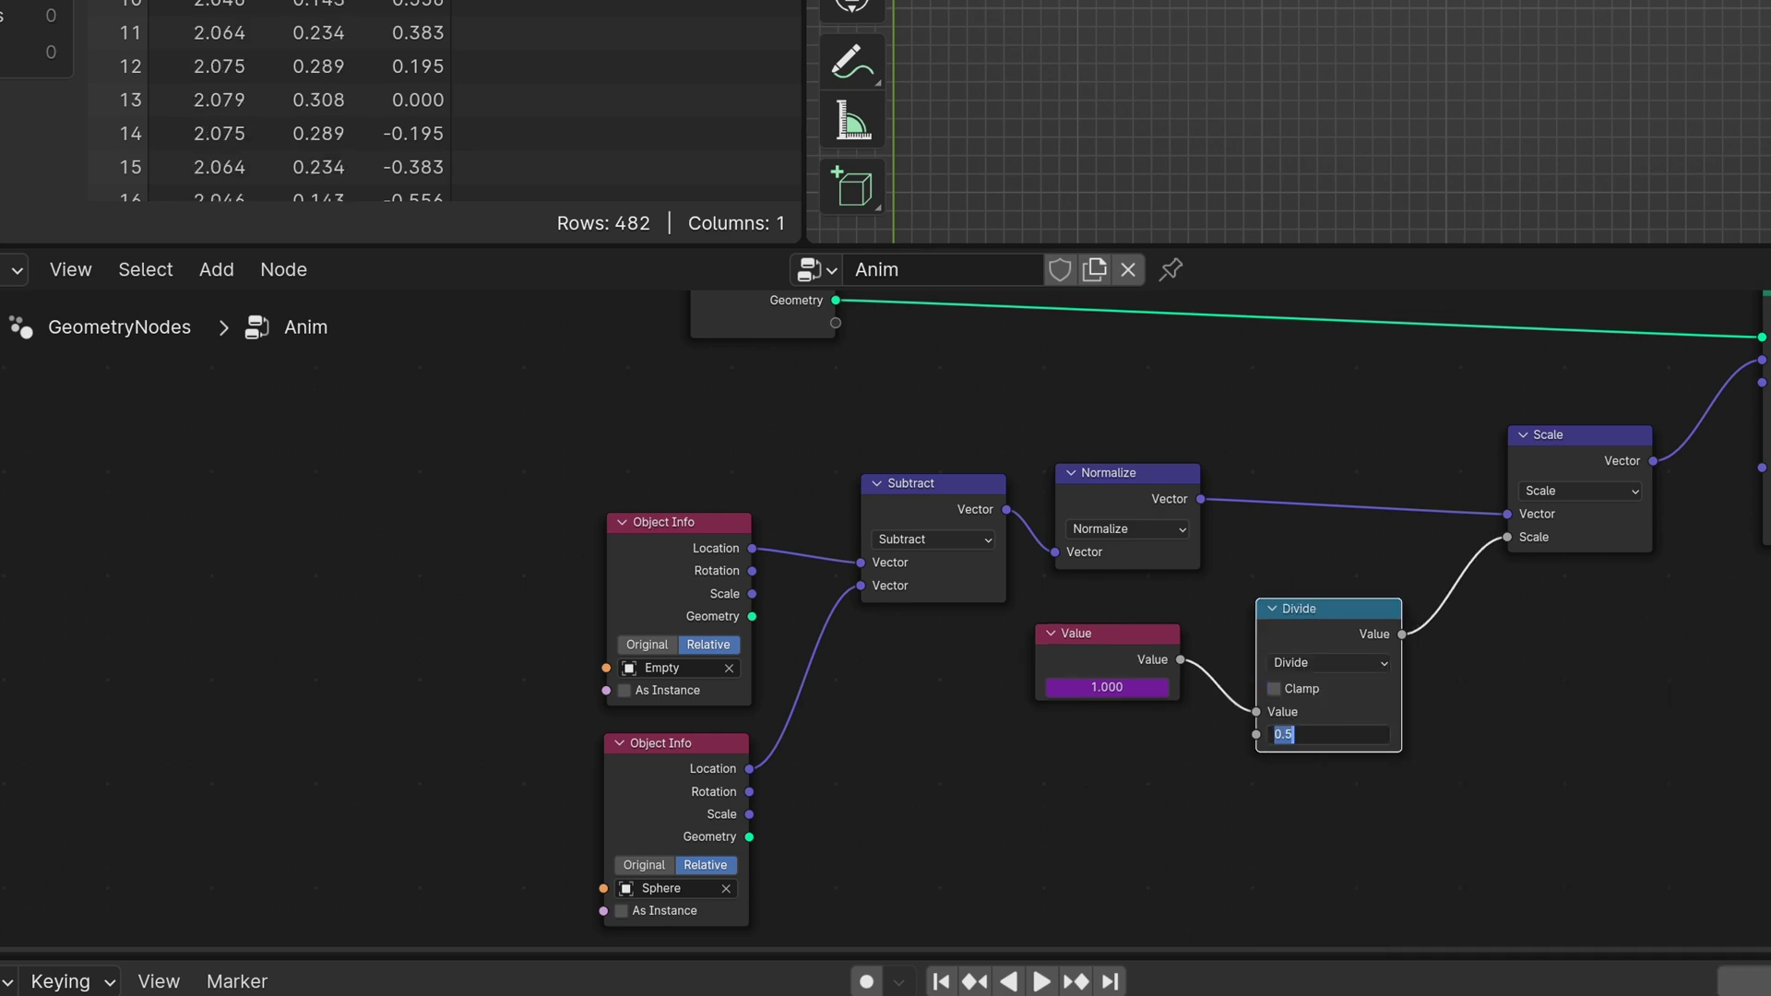
pyautogui.write('10')
pyautogui.press('Return')
# Move the Empty around during playback to test the slower motion, then shift the Sphere's Object Info node right.
pyautogui.press('space')
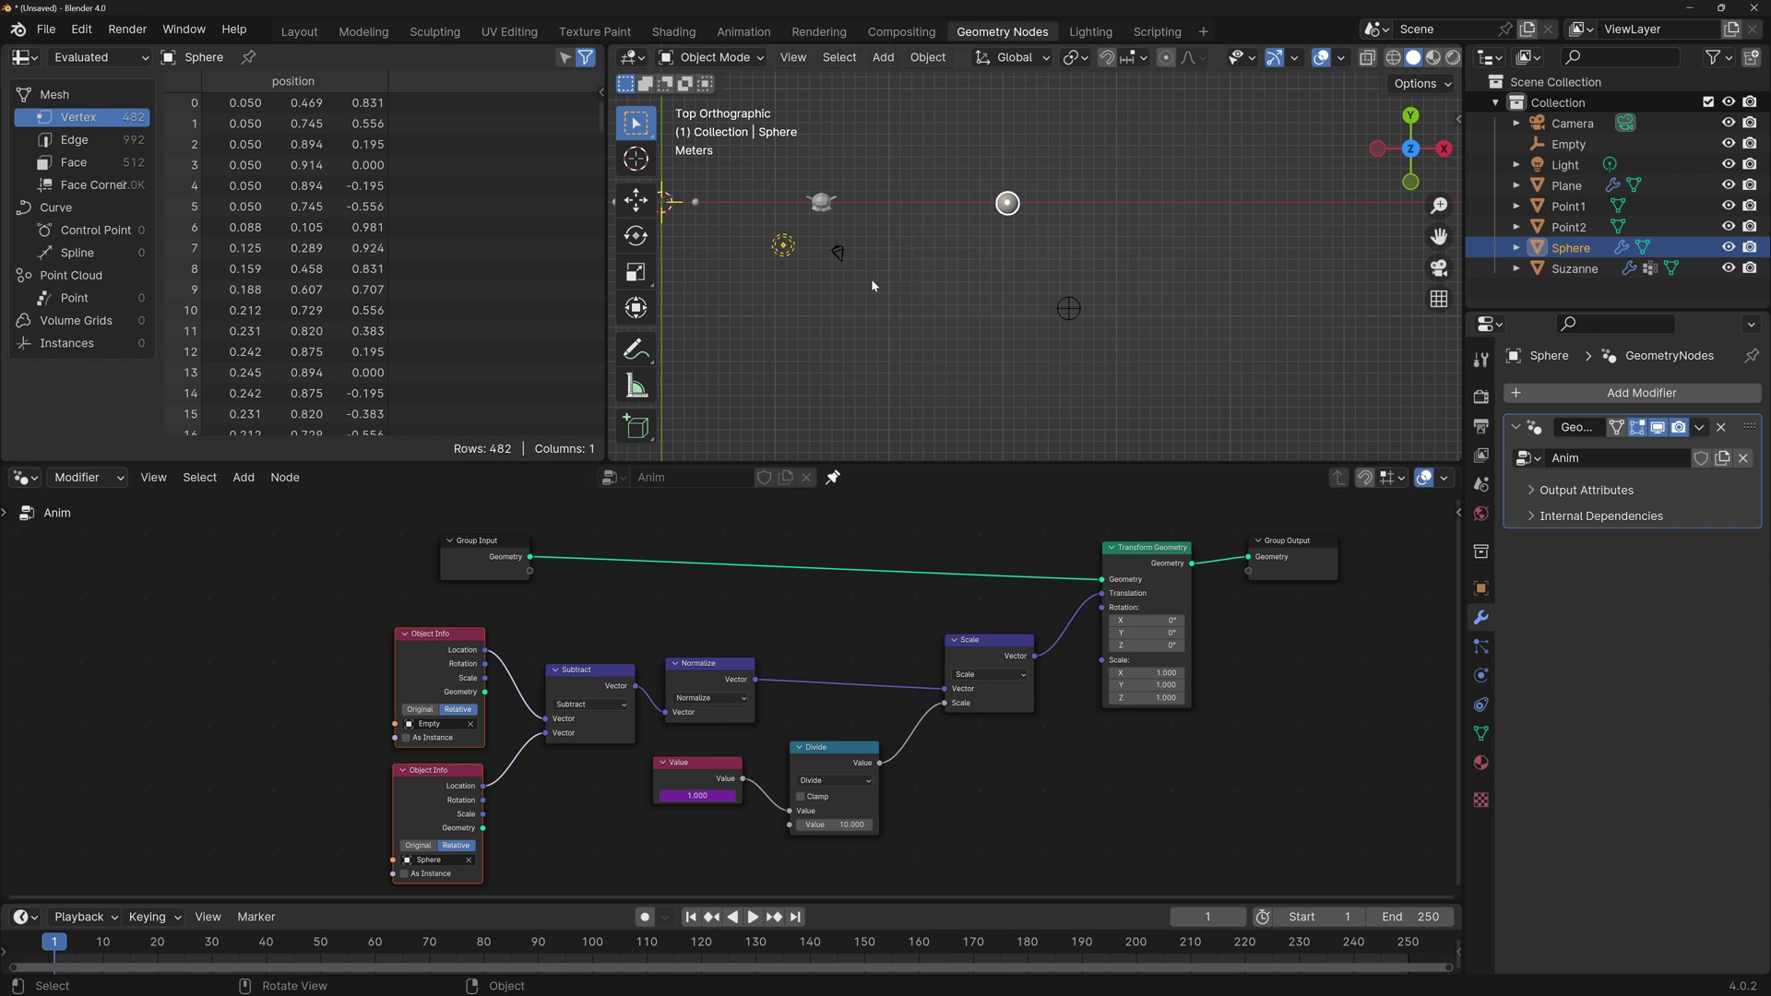
pyautogui.click(1068, 308)
pyautogui.press('space')
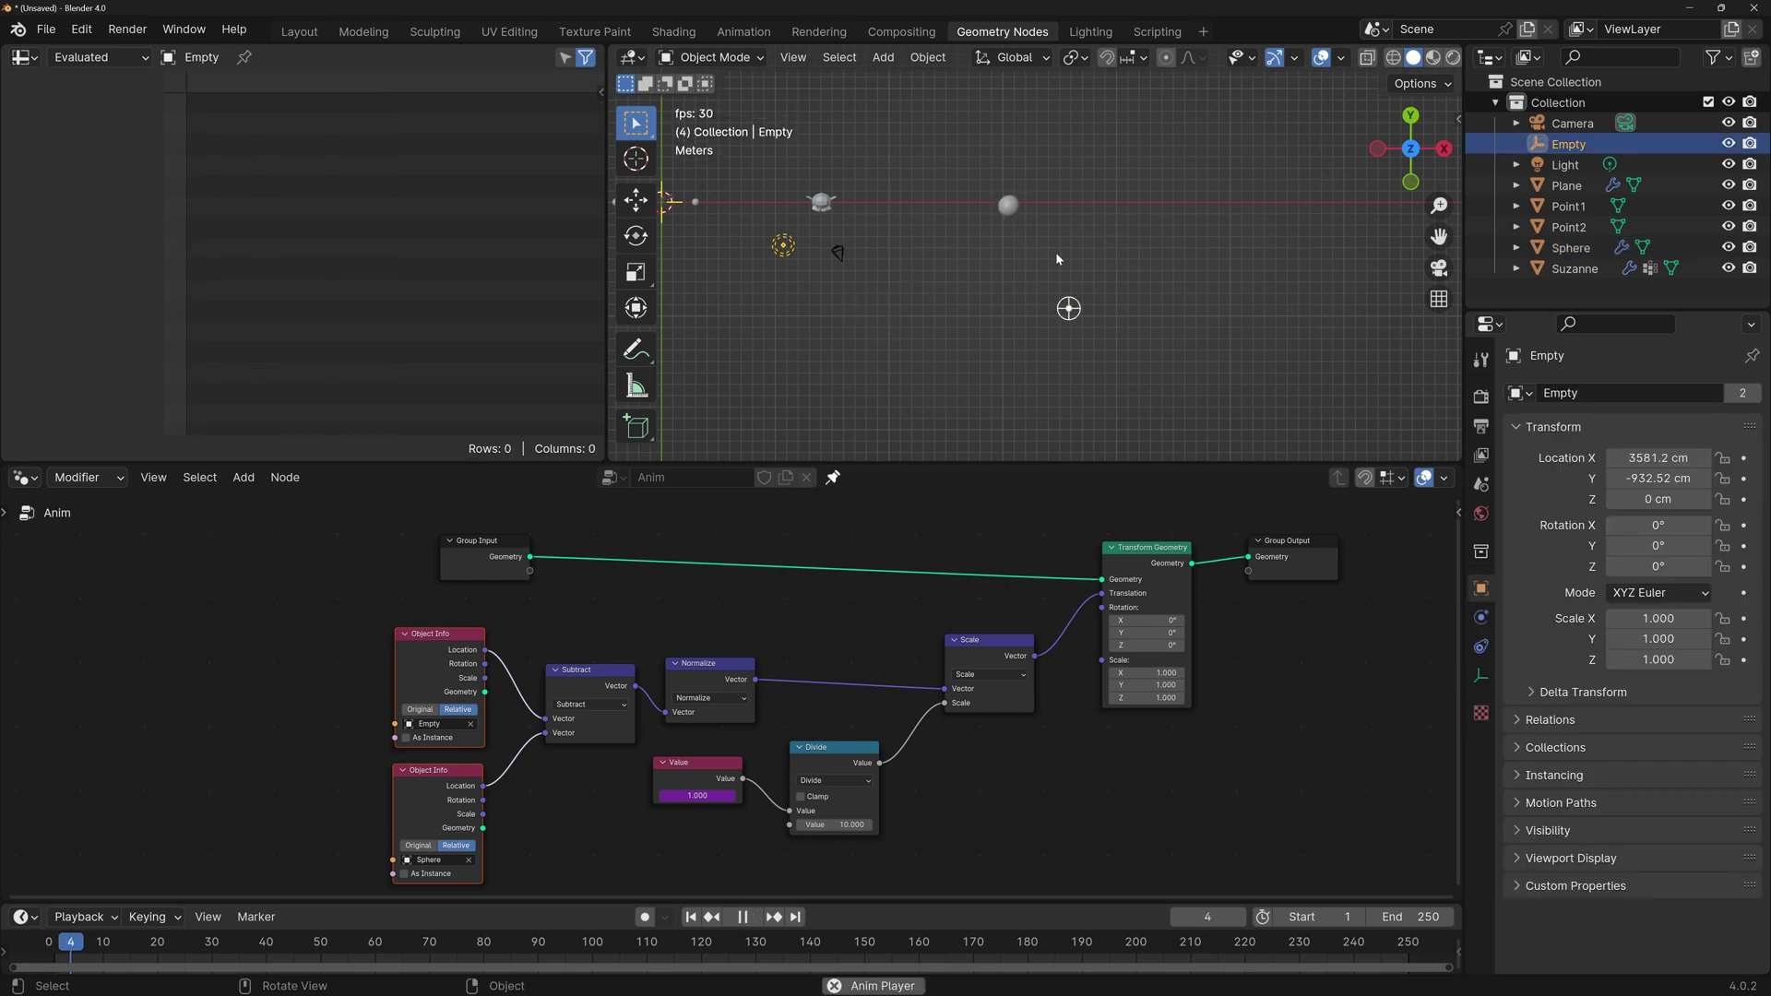
pyautogui.press('g')
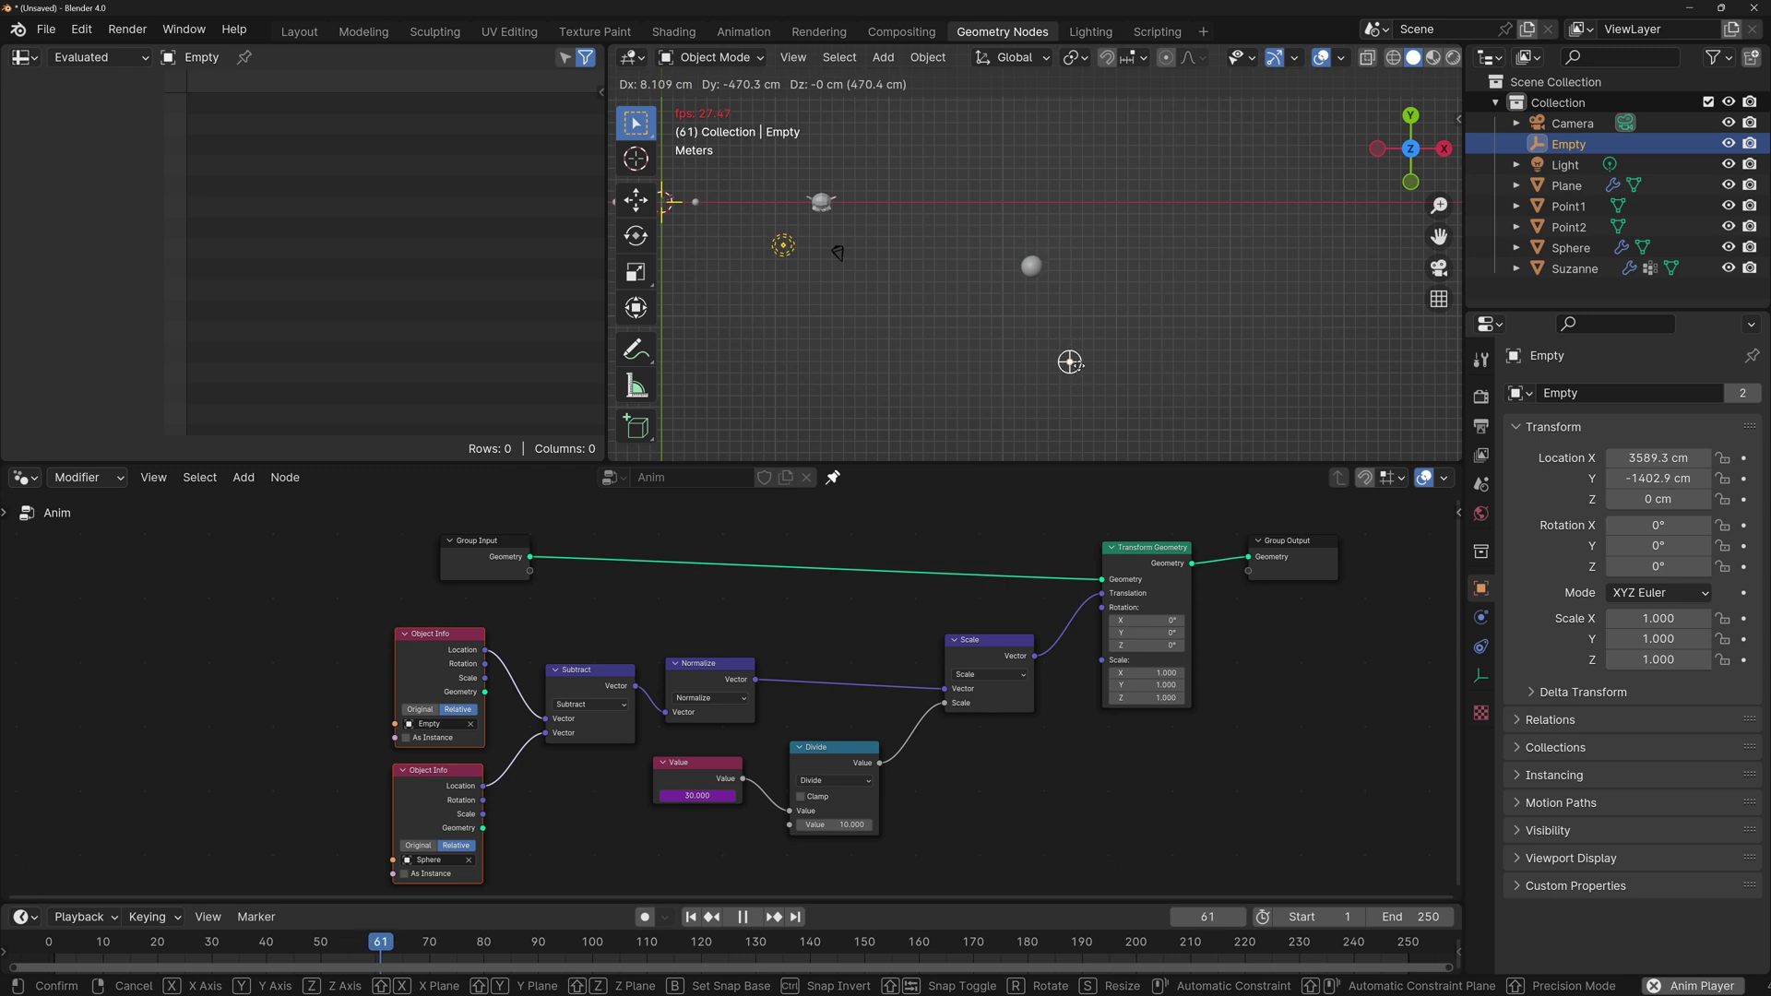
pyautogui.click(1103, 384)
pyautogui.press('g')
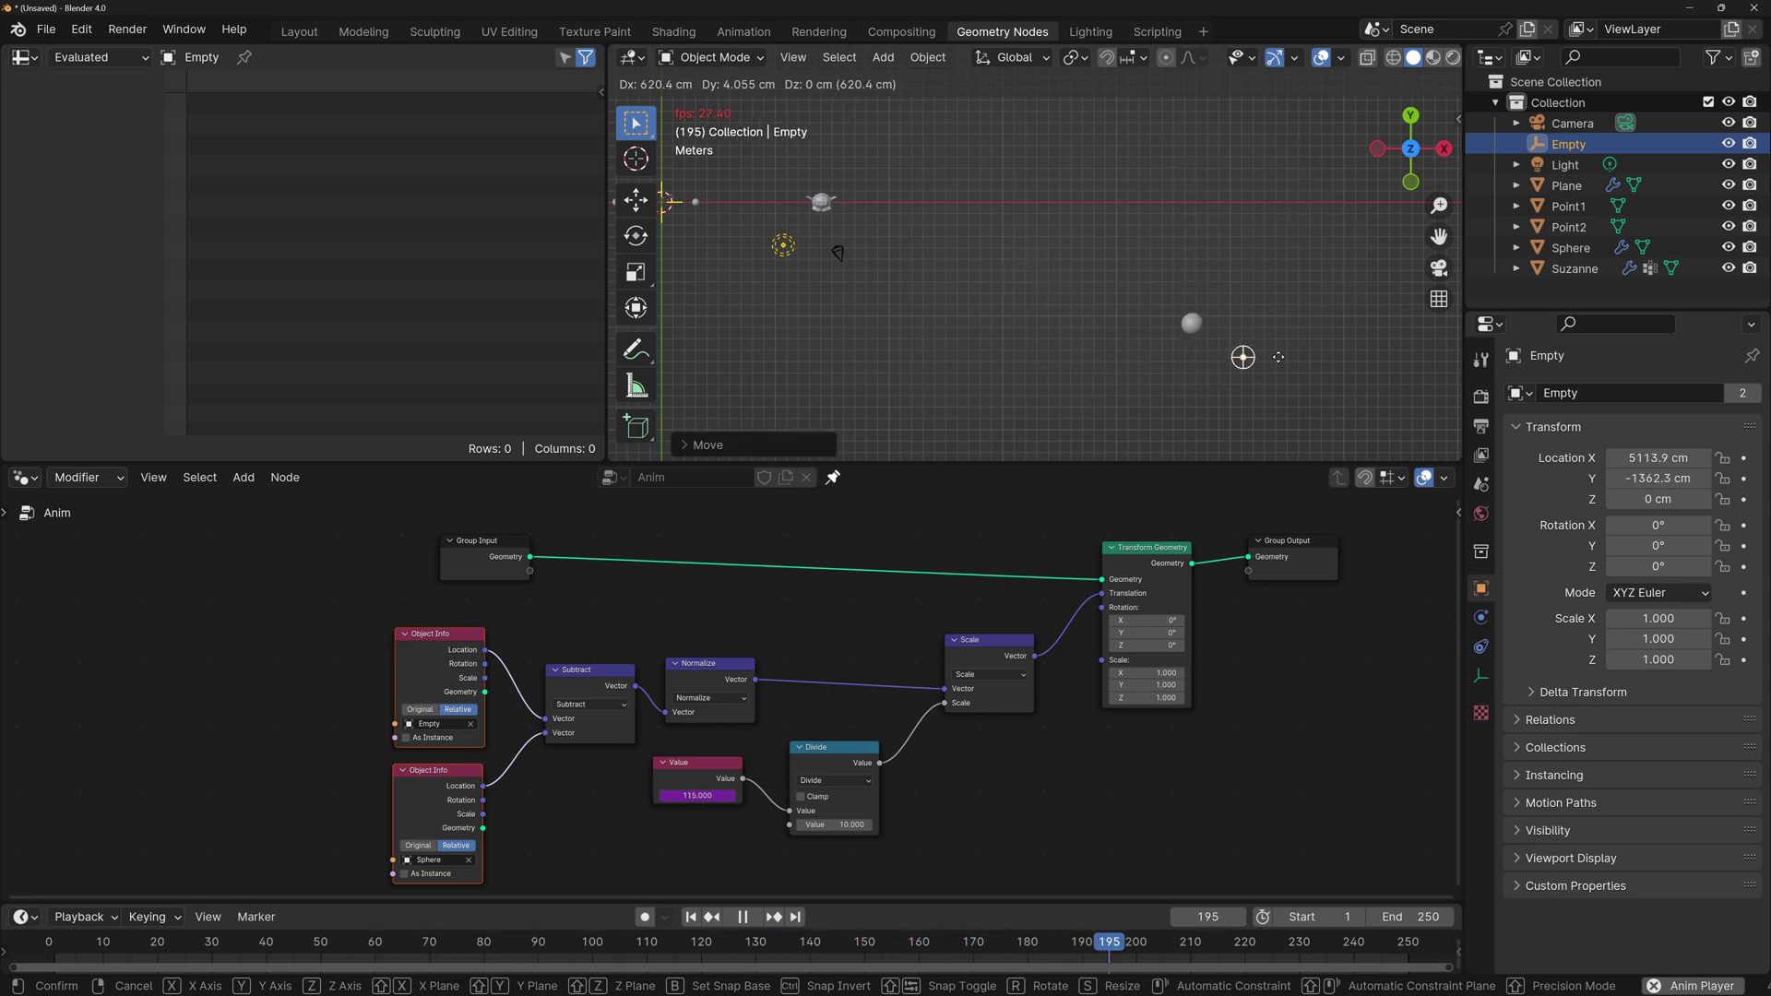
pyautogui.click(1337, 350)
pyautogui.press('space')
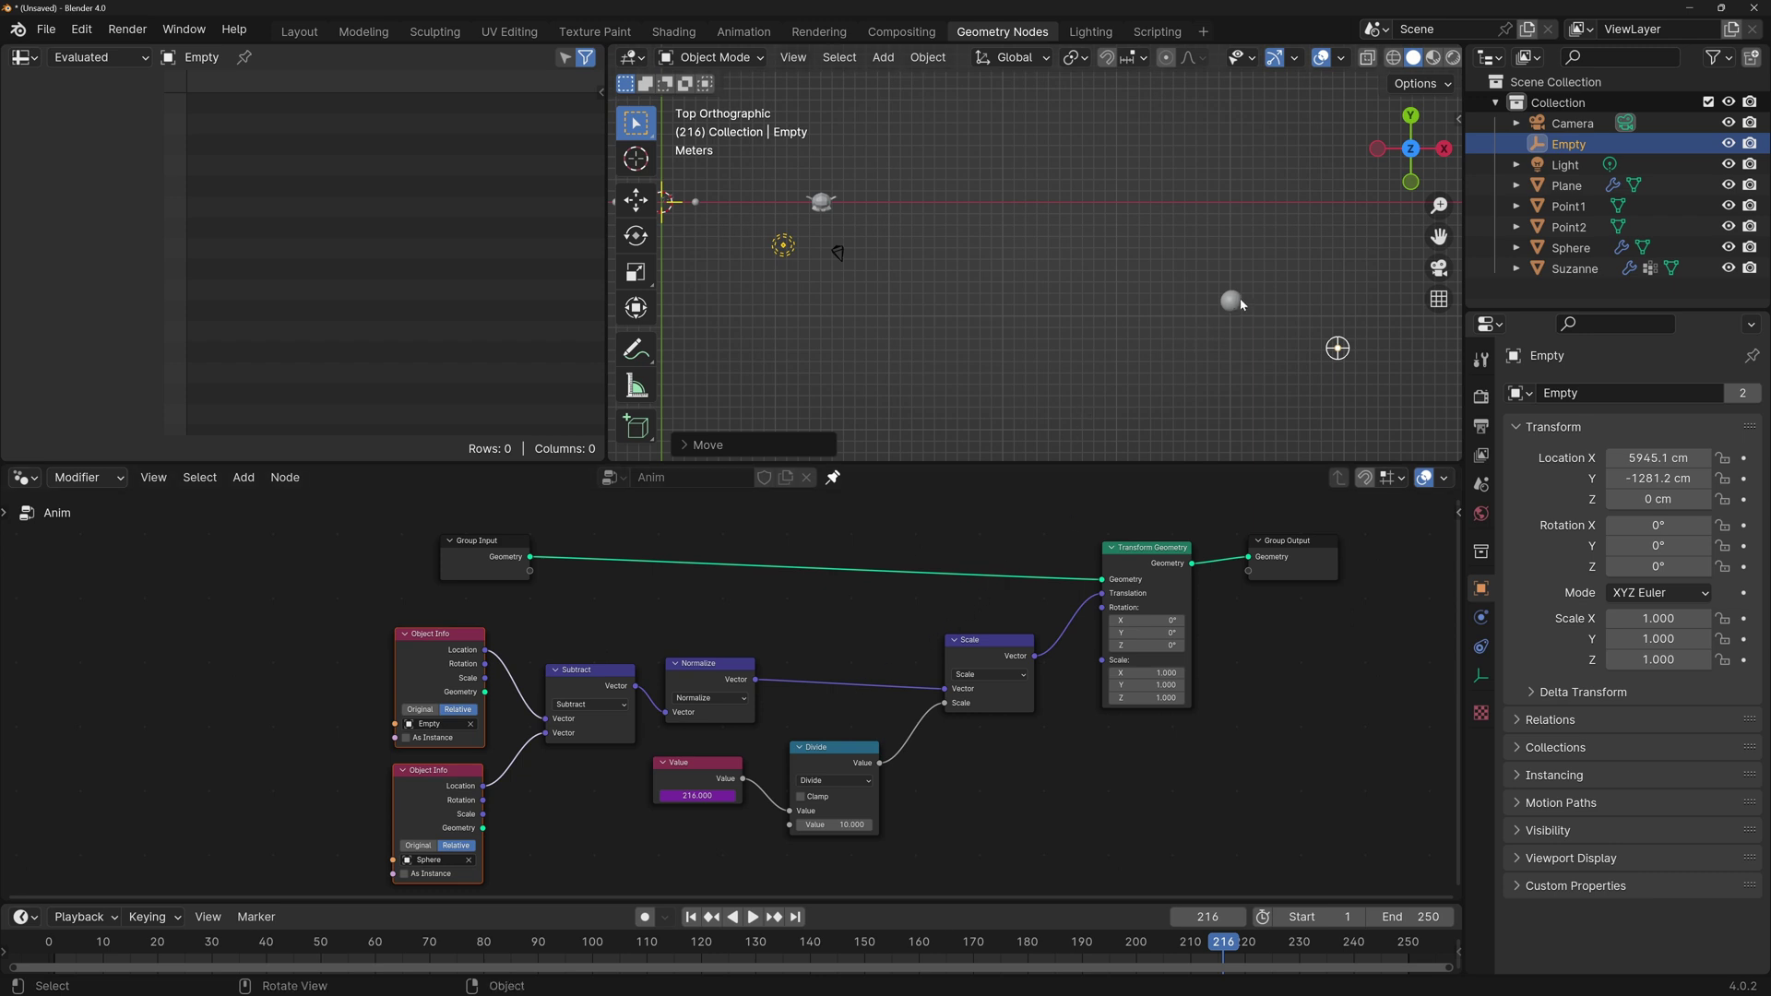
pyautogui.click(1238, 302)
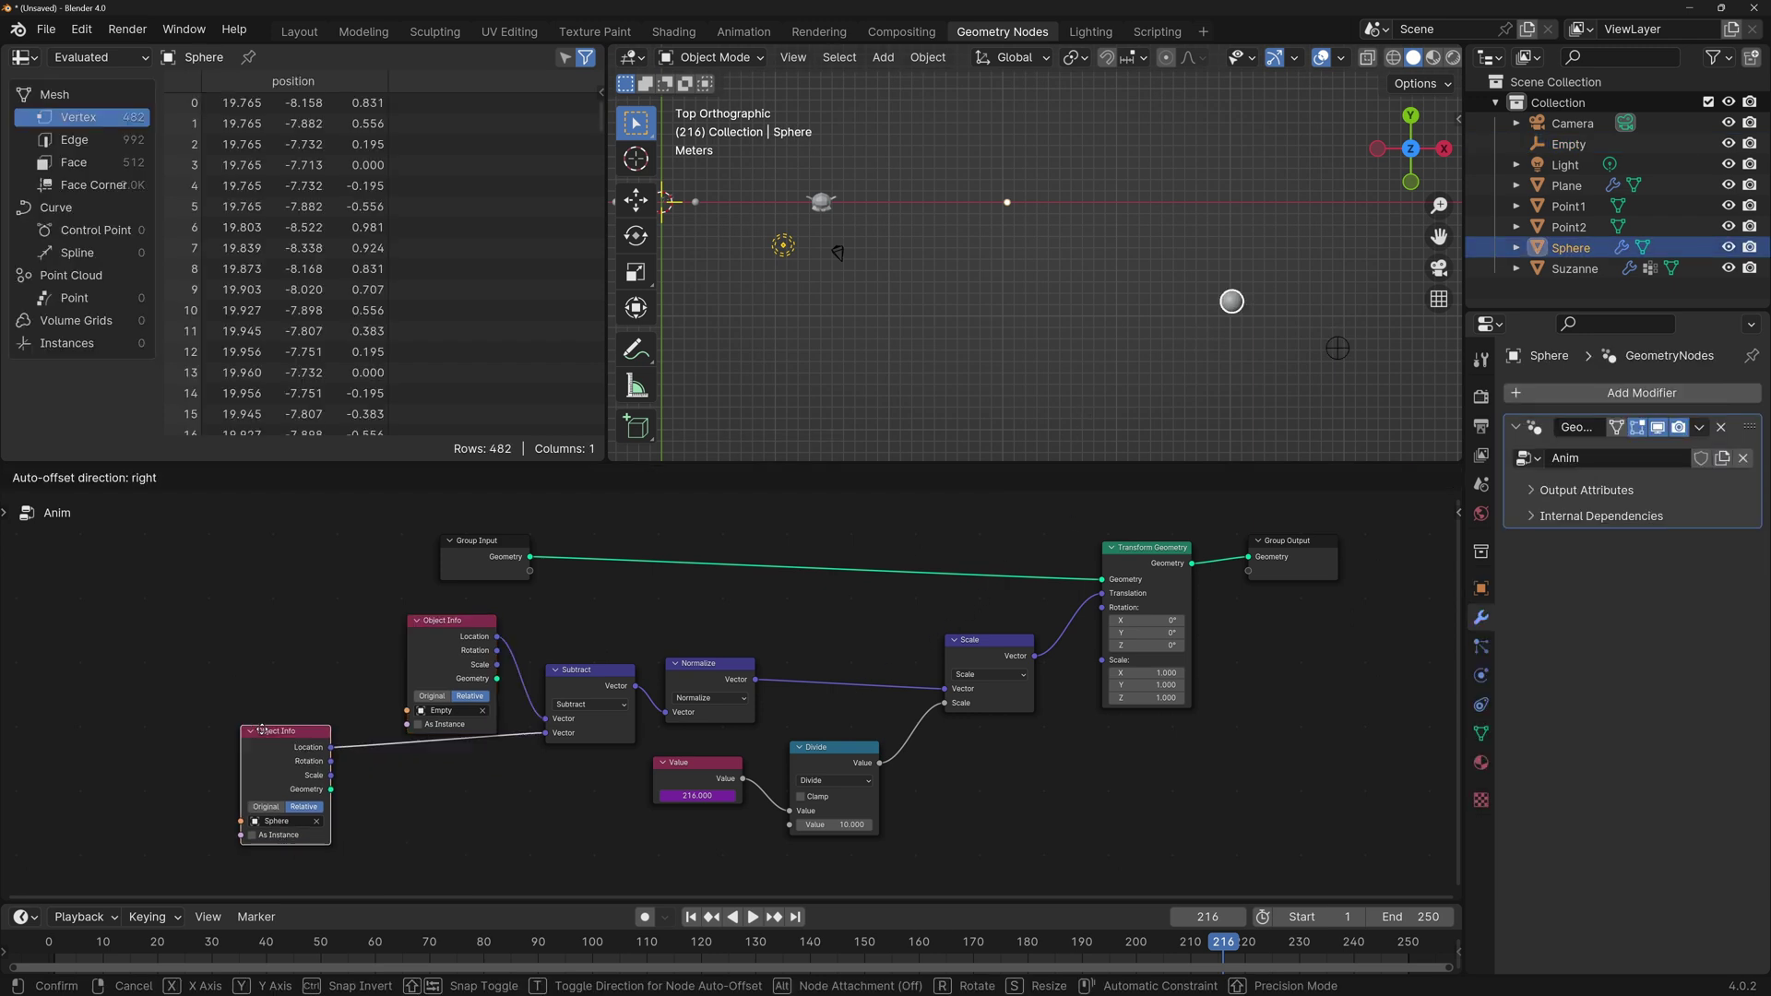
pyautogui.moveTo(277, 736); pyautogui.dragTo(443, 758)
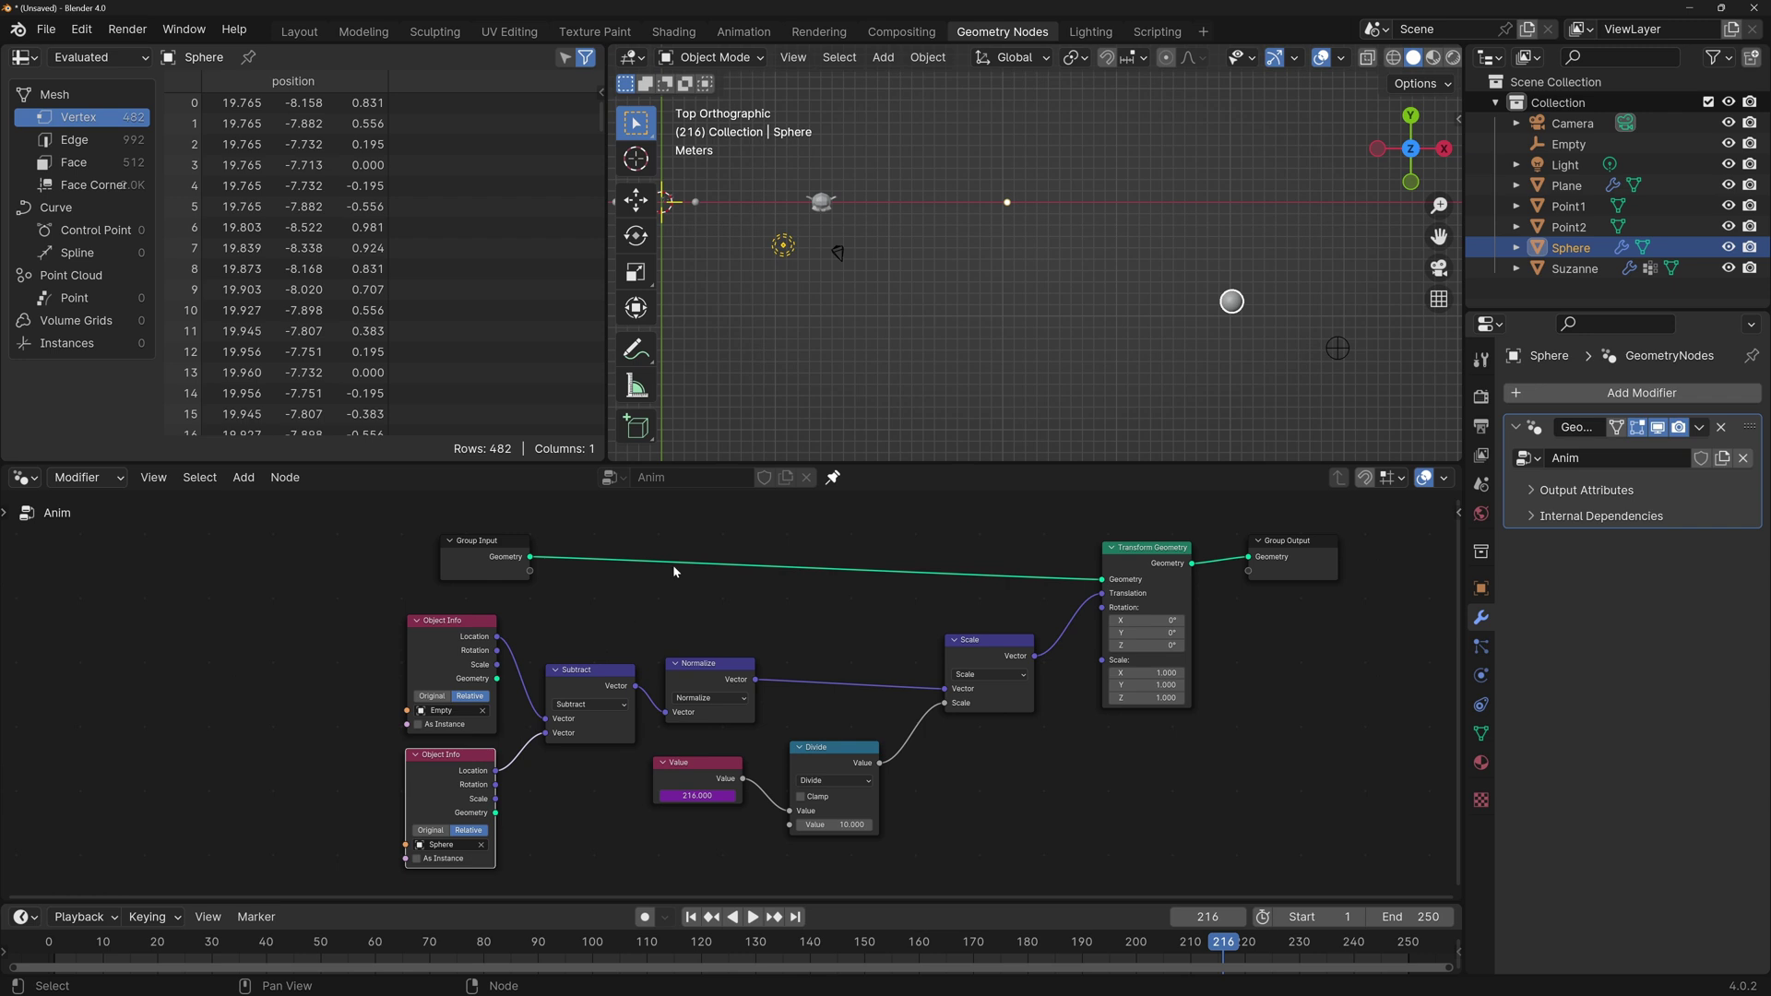